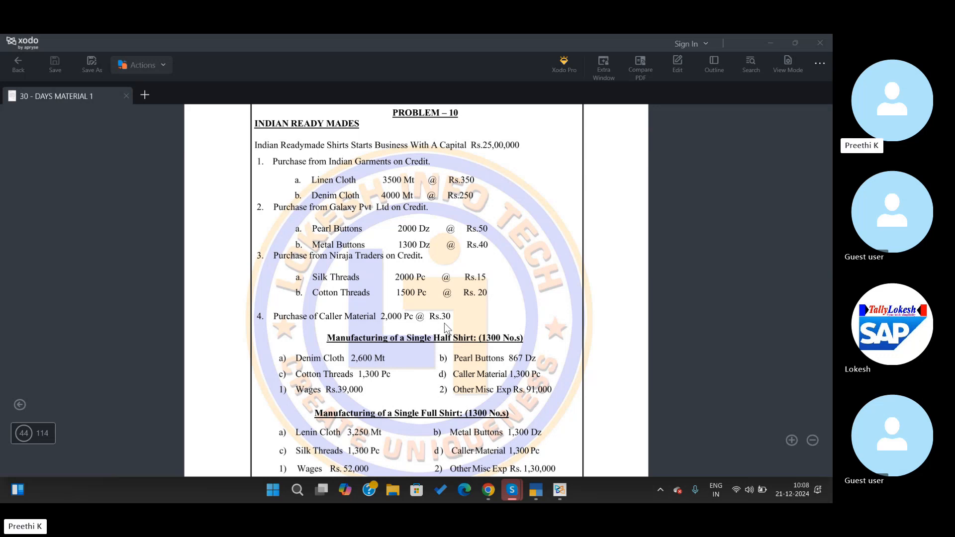
# Step: Switch to TallyPrime and start a new company with the company and mailing name Sara Clothing
pyautogui.click(545, 492)
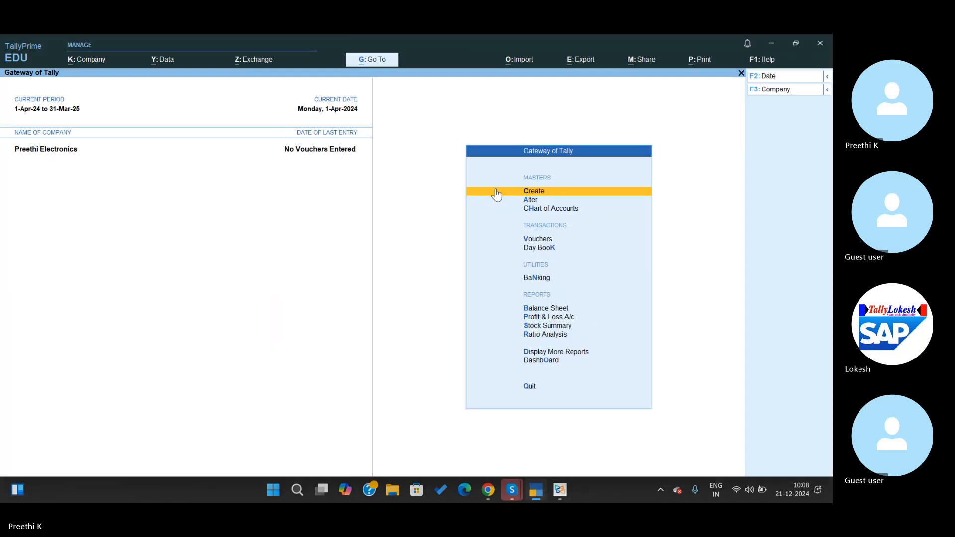
pyautogui.click(526, 192)
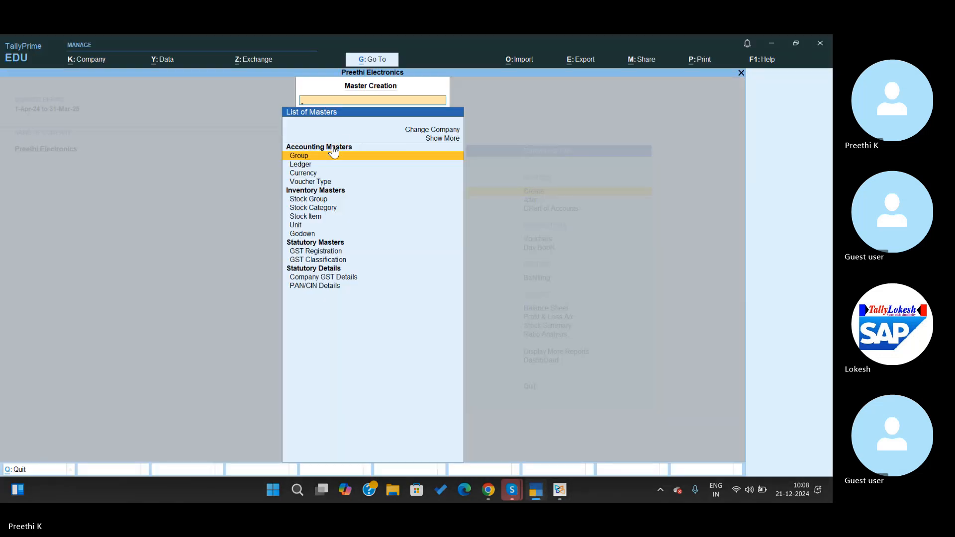
pyautogui.press('Escape')
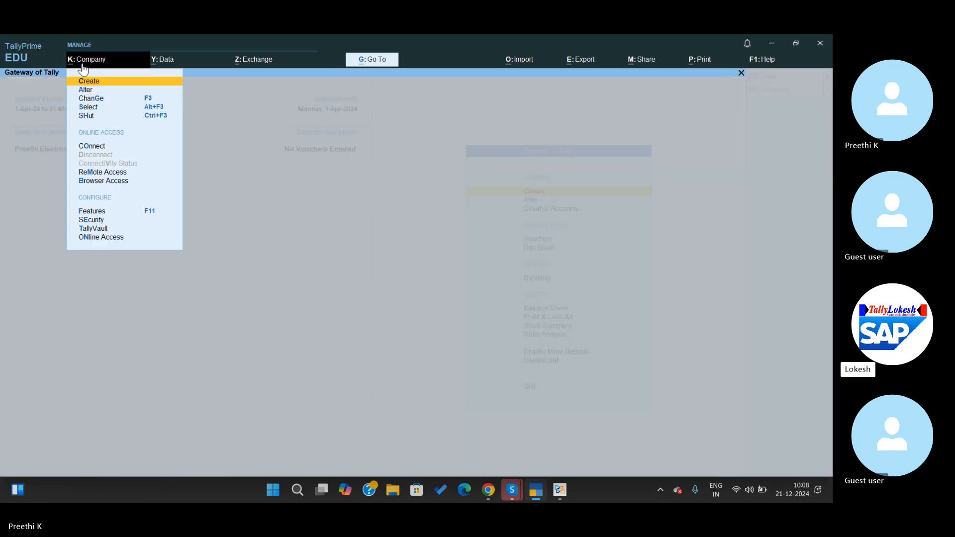
pyautogui.click(85, 60)
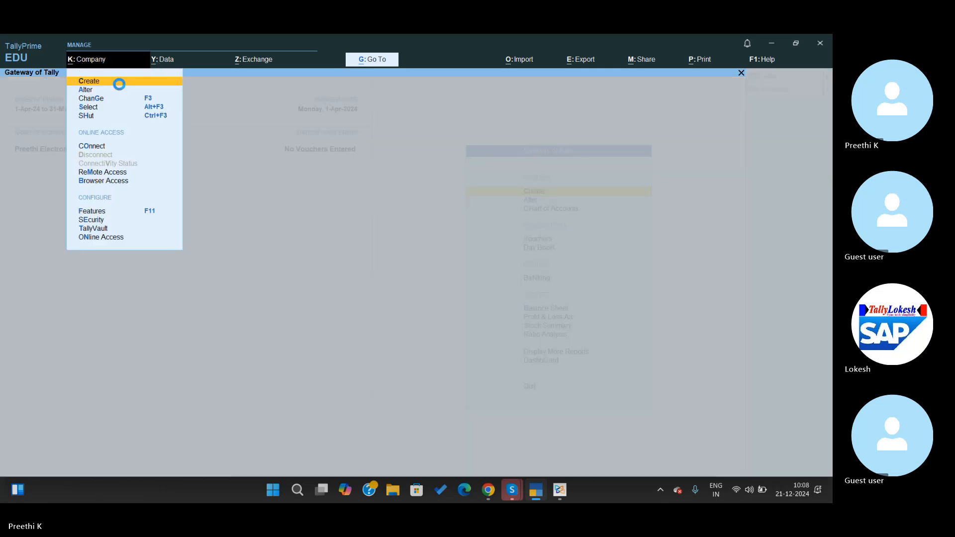
pyautogui.click(122, 83)
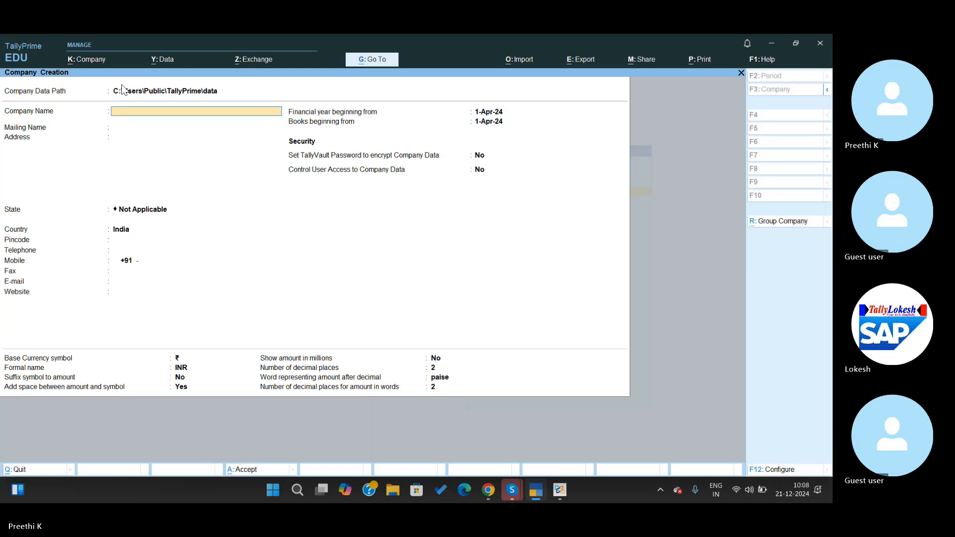
pyautogui.write('Sara Clothing')
pyautogui.press('Return')
pyautogui.press('Return')
pyautogui.press('Return')
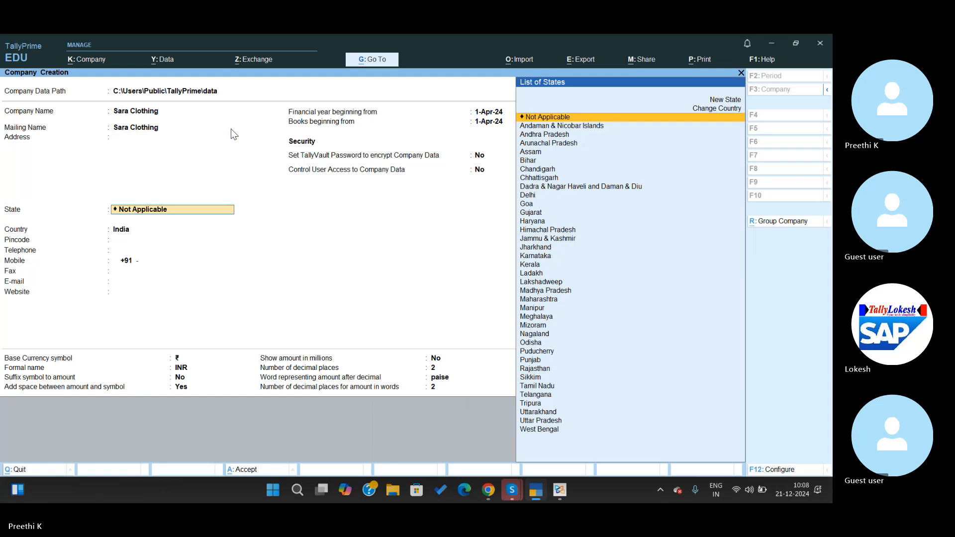
# Step: Set the company's state to Tamil Nadu and save the new company with the remaining details at their defaults
pyautogui.write('tam')
pyautogui.press('Return')
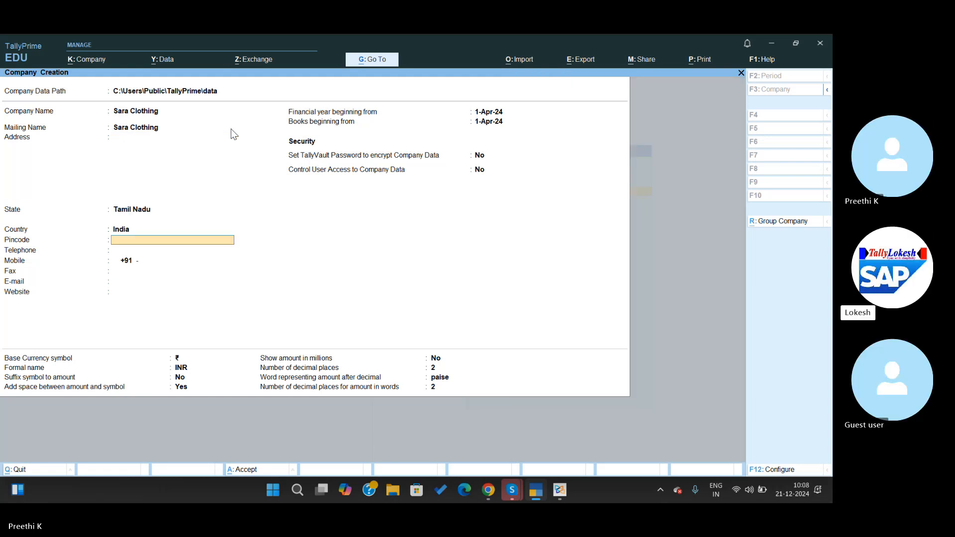
pyautogui.press('Return')
pyautogui.press('Return')
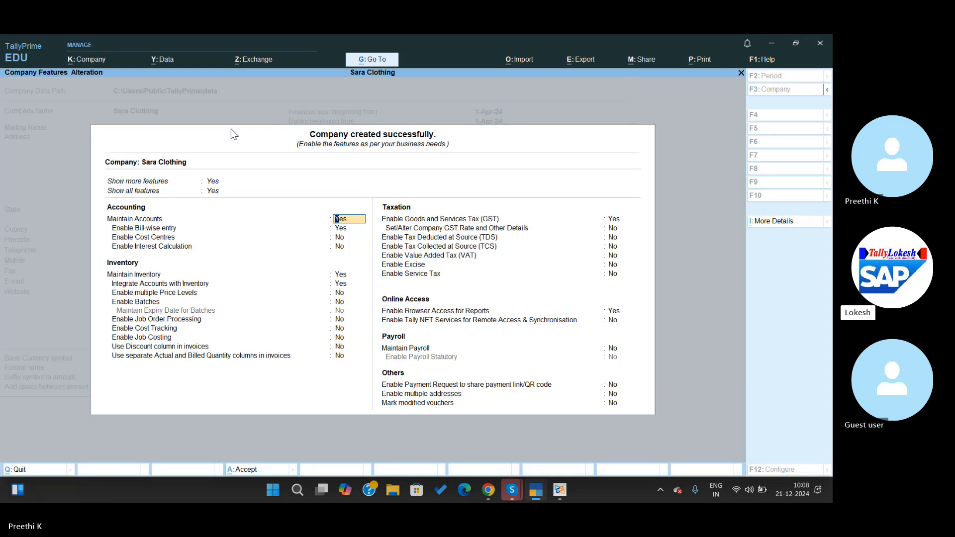
# Step: Disable bill-wise entry in the accounting features of Sara Clothing
pyautogui.press('Return')
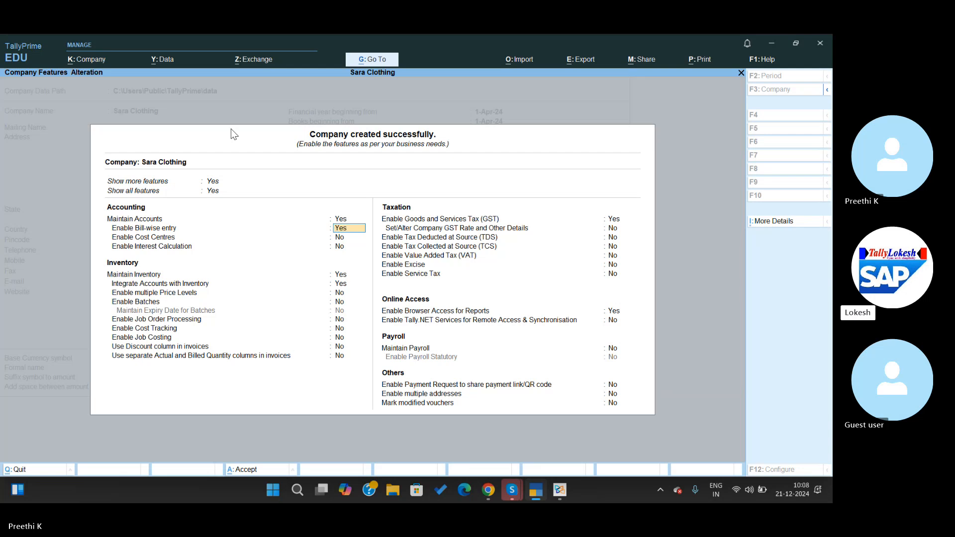
pyautogui.press('Return')
pyautogui.press('Return')
pyautogui.press('Return')
pyautogui.press('Return')
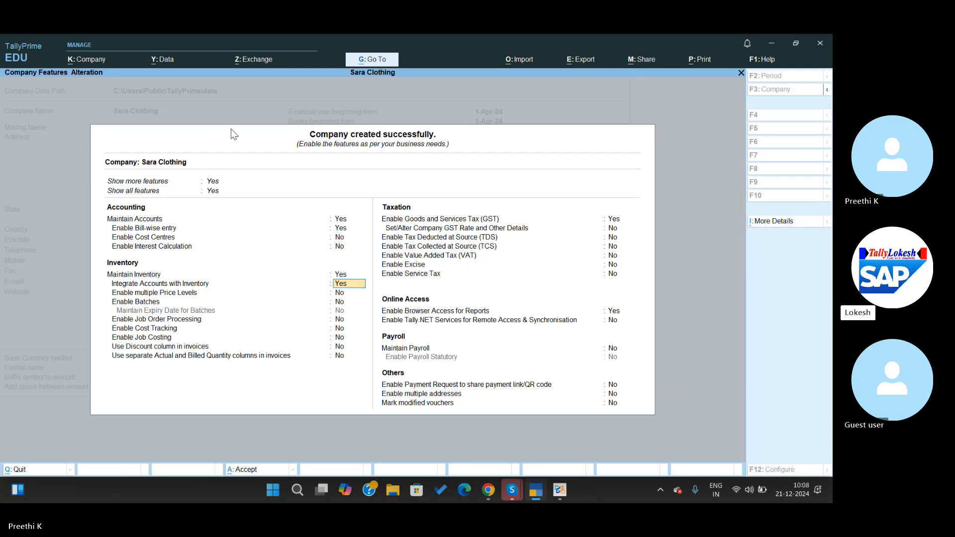
pyautogui.press('Up')
pyautogui.press('Up')
pyautogui.press('Up')
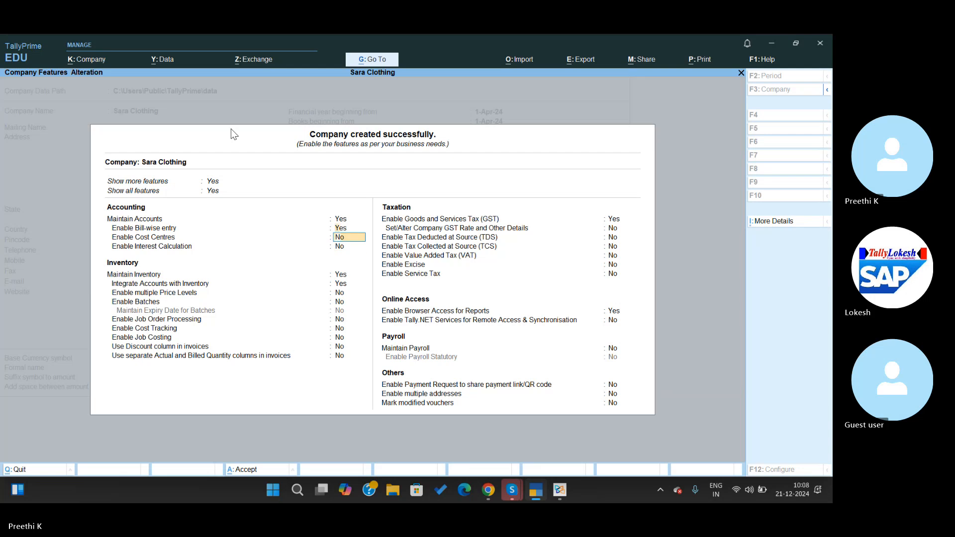
pyautogui.press('Up')
pyautogui.press('n')
pyautogui.press('Return')
pyautogui.press('Return')
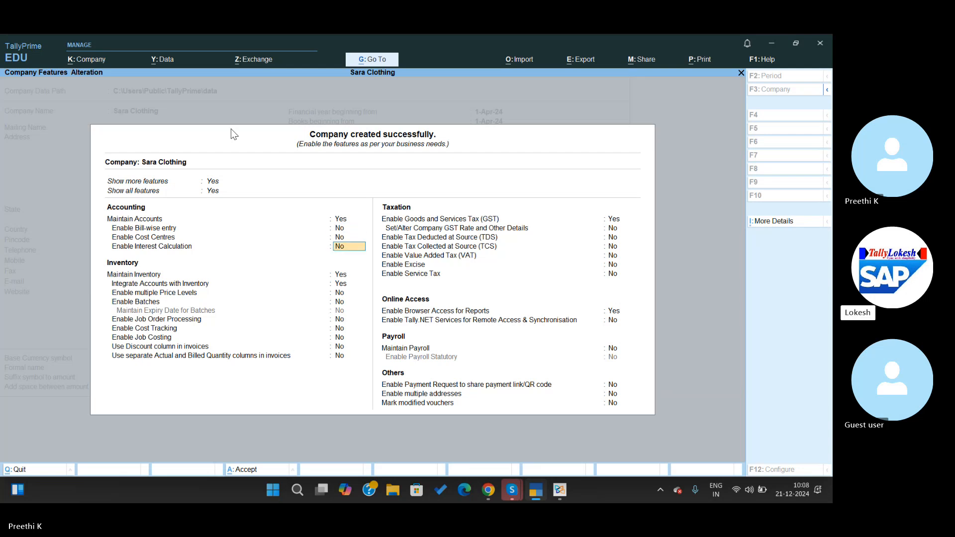
# Step: Keep the inventory features as they are and disable Goods and Services Tax (GST) for the company
pyautogui.press('Return')
pyautogui.press('Return')
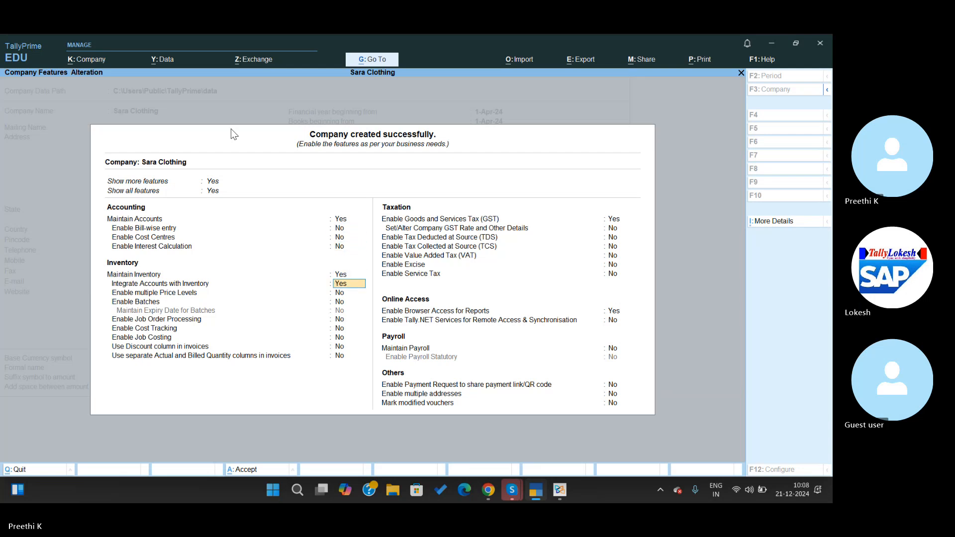
pyautogui.press('Return')
pyautogui.press('Return')
pyautogui.press('Return')
pyautogui.press('Return')
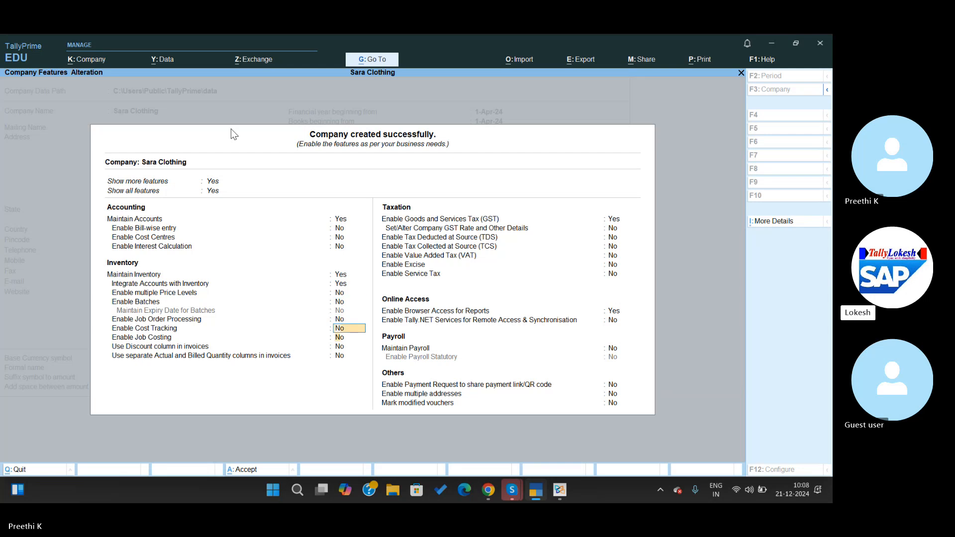
pyautogui.press('Return')
pyautogui.press('Return')
pyautogui.press('Return')
pyautogui.press('Return')
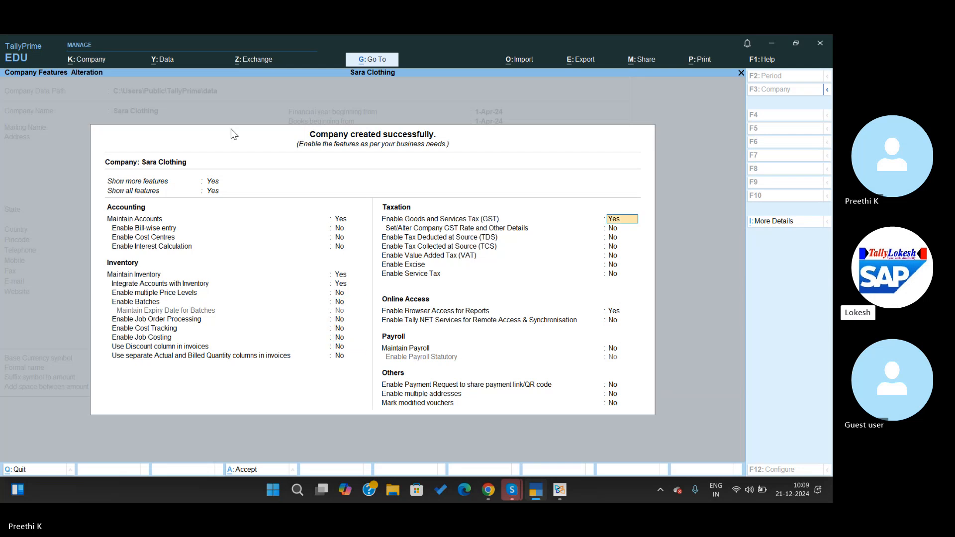
pyautogui.write('n')
pyautogui.press('Return')
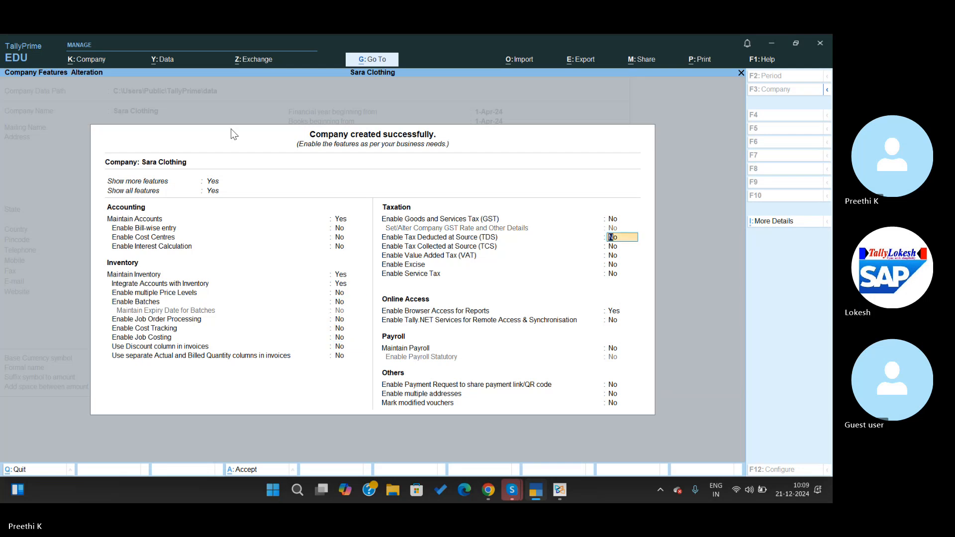
# Step: Disable browser access for reports and save the company features
pyautogui.press('Return')
pyautogui.press('Return')
pyautogui.press('Return')
pyautogui.press('Return')
pyautogui.press('Return')
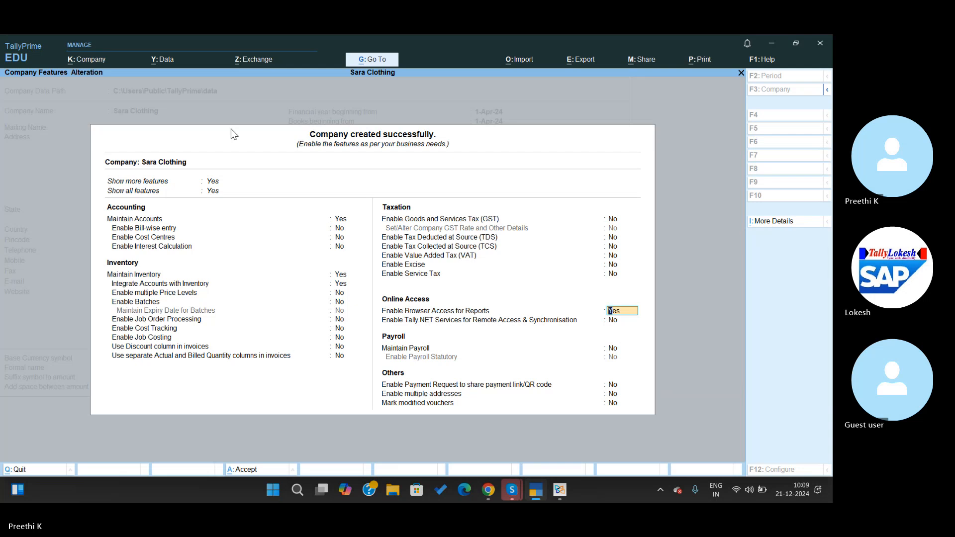
pyautogui.write('n')
pyautogui.press('Return')
pyautogui.press('Return')
pyautogui.press('Return')
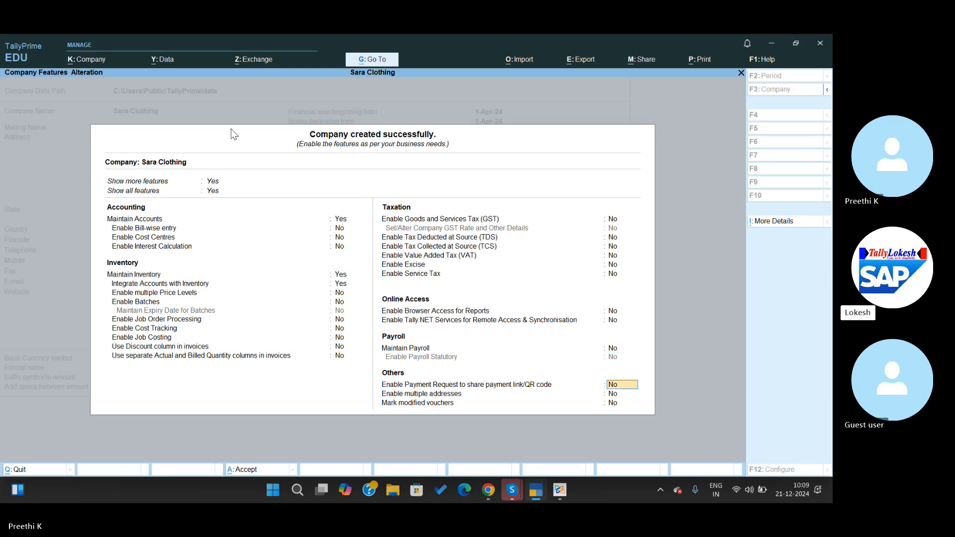
pyautogui.hotkey('ctrl', 'a')
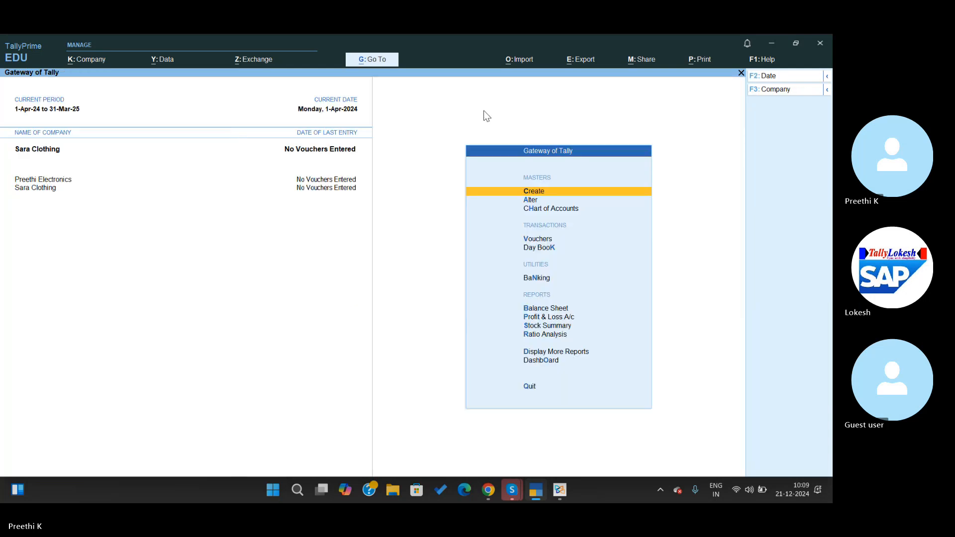
# Step: Create a ledger named Capital under the Capital Account group, consulting the Problem 10 exercise in the PDF
pyautogui.click(532, 190)
pyautogui.press('Down')
pyautogui.press('Return')
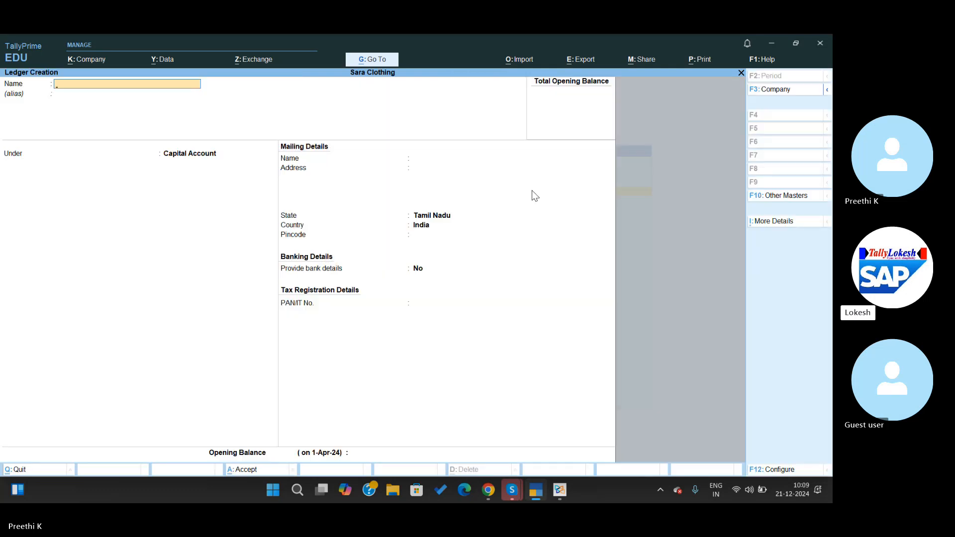
pyautogui.click(568, 490)
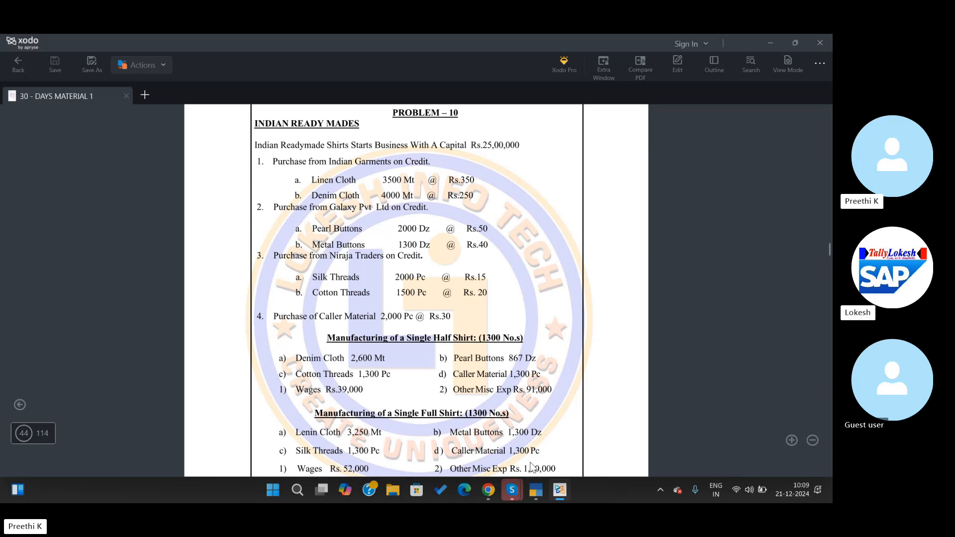
pyautogui.click(536, 490)
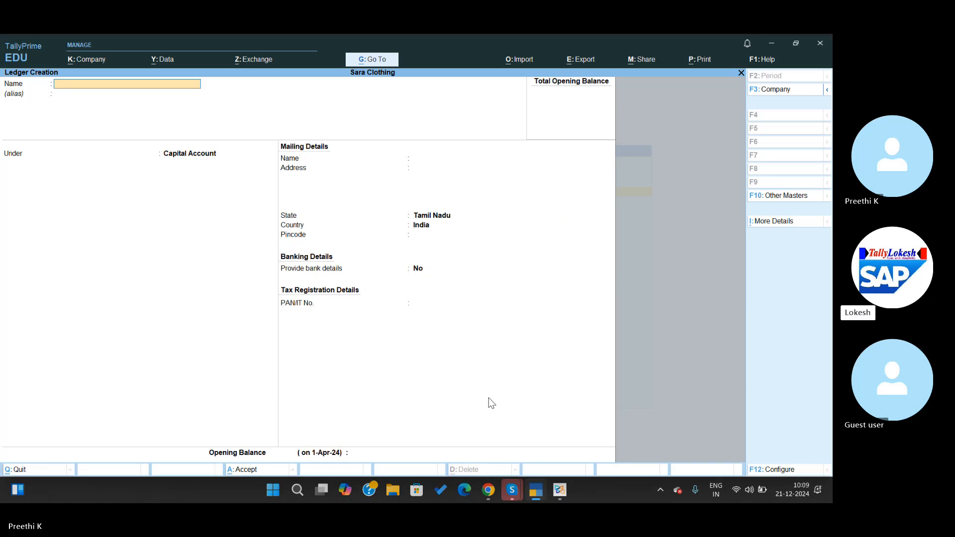
pyautogui.write('pi')
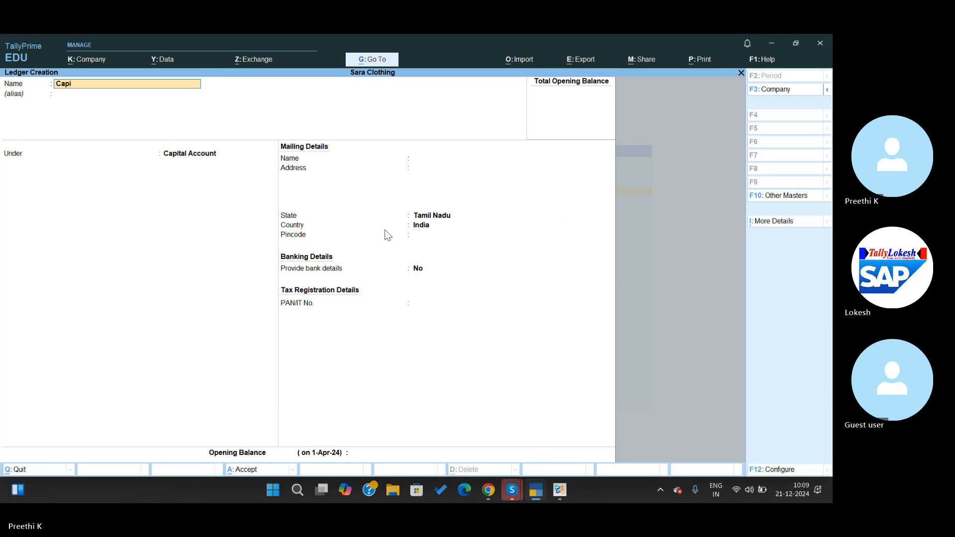
pyautogui.write('tal')
pyautogui.press('Return')
pyautogui.press('Return')
pyautogui.press('Return')
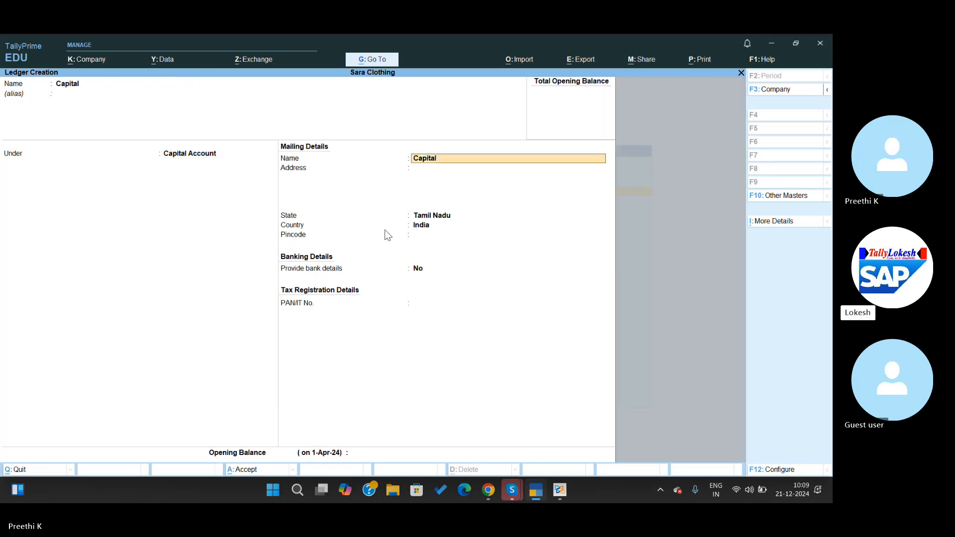
pyautogui.hotkey('ctrl', 'a')
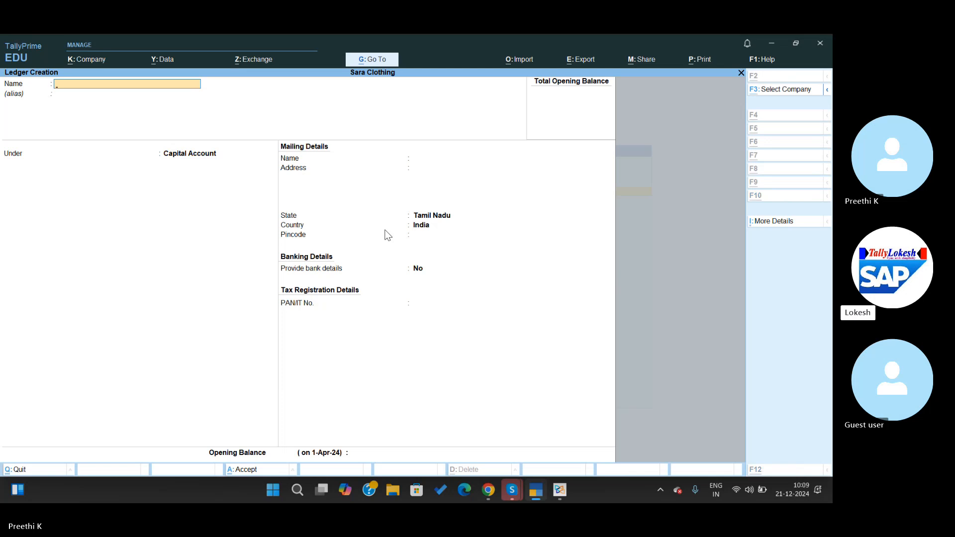
# Step: Create a ledger named Purchases under Purchase Accounts, with the type of ledger set to Not Applicable
pyautogui.hotkey('alt', 'Tab')
pyautogui.hotkey('alt', 'Tab')
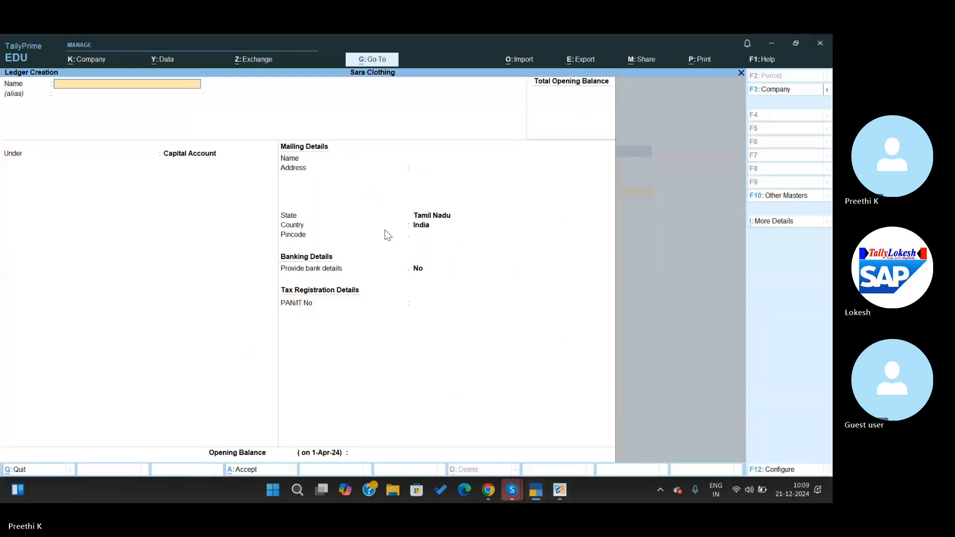
pyautogui.write('Pu')
pyautogui.press('BackSpace')
pyautogui.press('BackSpace')
pyautogui.write('rchases')
pyautogui.press('Return')
pyautogui.press('Return')
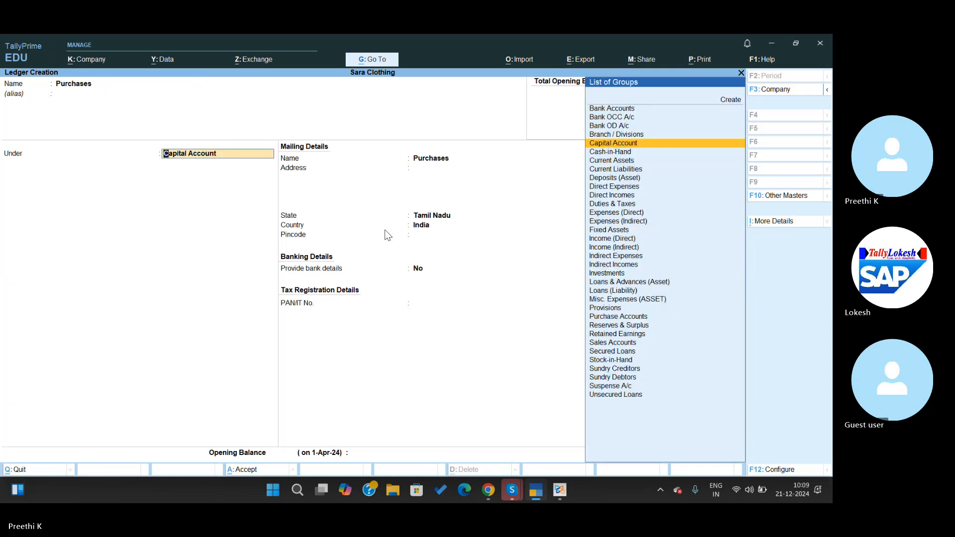
pyautogui.write('pu')
pyautogui.press('Return')
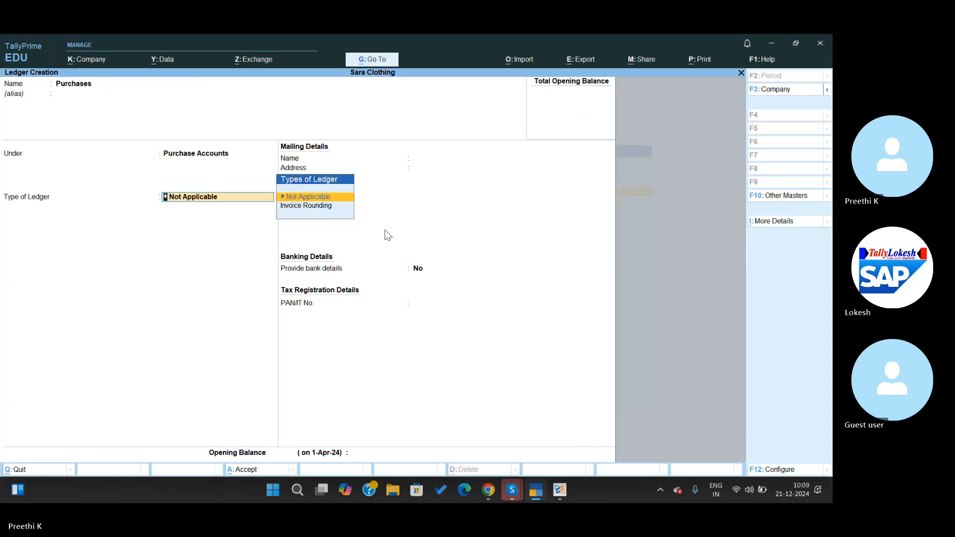
pyautogui.press('Return')
pyautogui.press('Return')
# Step: Create a ledger named Indian Garments under Sundry Creditors, taking the supplier's name from Problem 10 in the PDF
pyautogui.hotkey('alt', 'Tab')
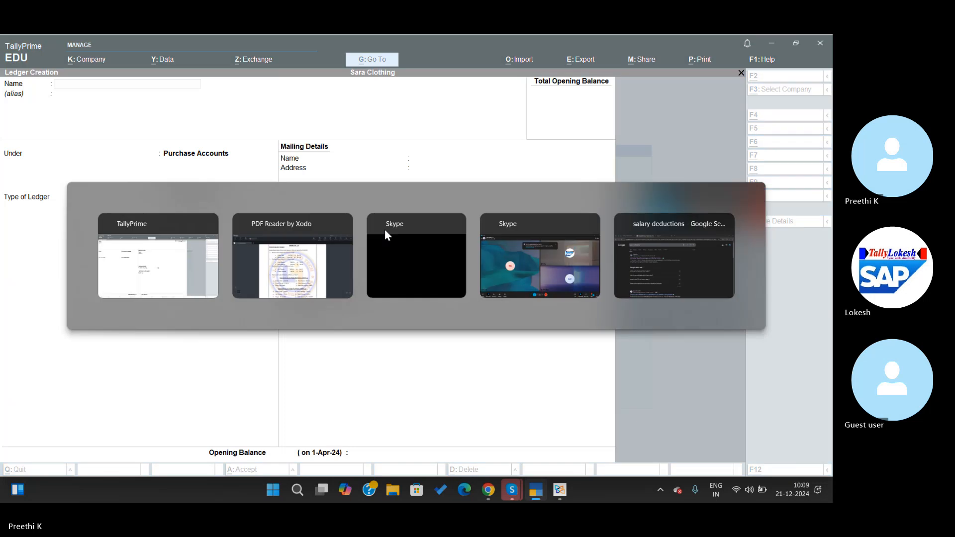
pyautogui.hotkey('alt', 'Tab')
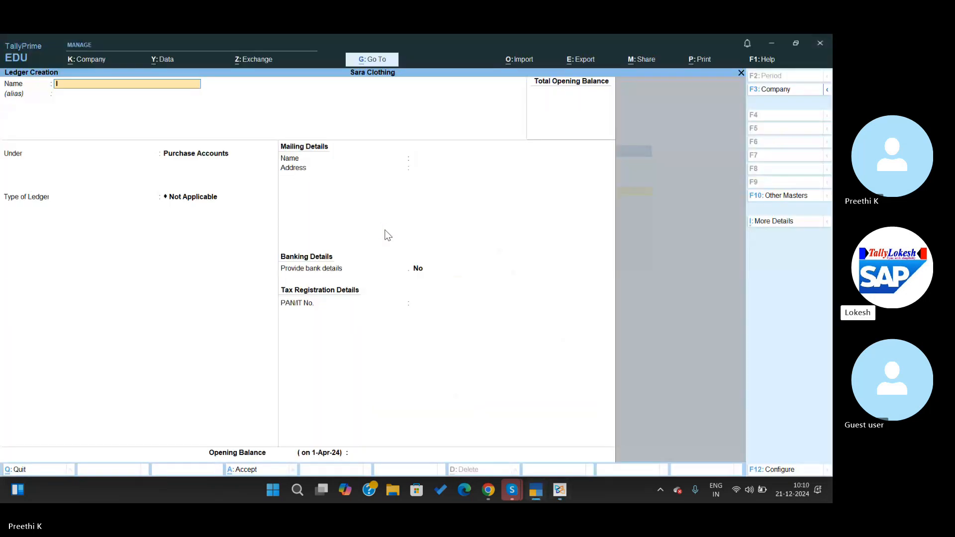
pyautogui.write('Indian')
pyautogui.hotkey('alt', 'Tab')
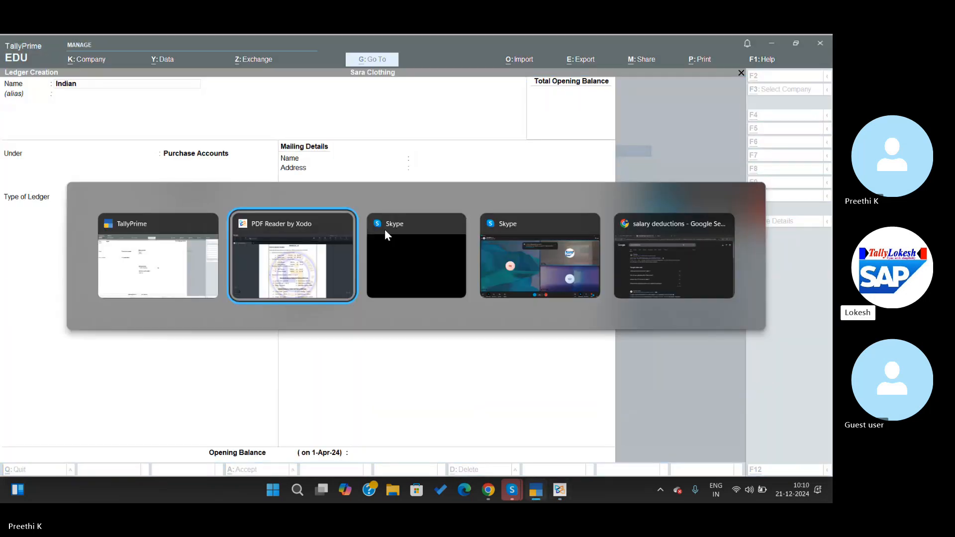
pyautogui.hotkey('alt', 'Tab')
pyautogui.write('n Gar')
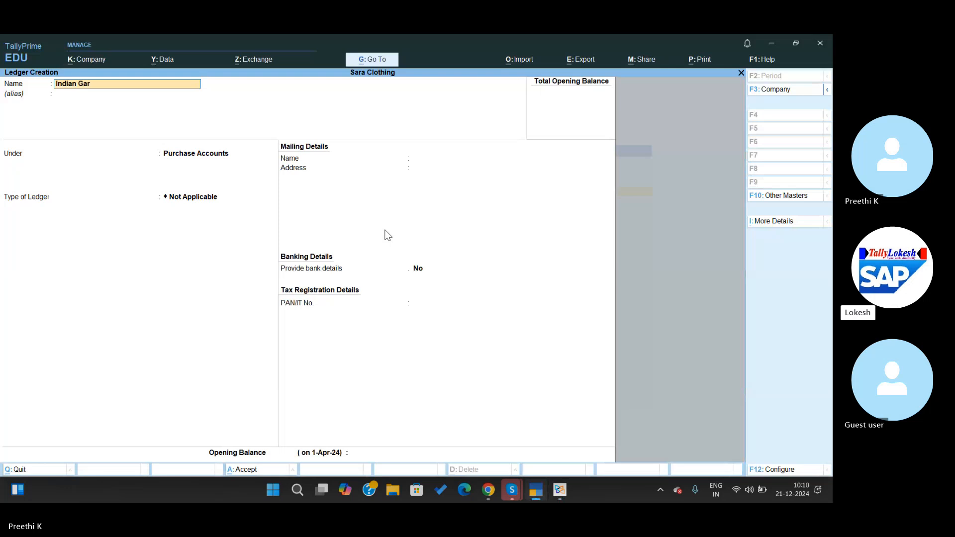
pyautogui.write('ments')
pyautogui.hotkey('alt', 'Tab')
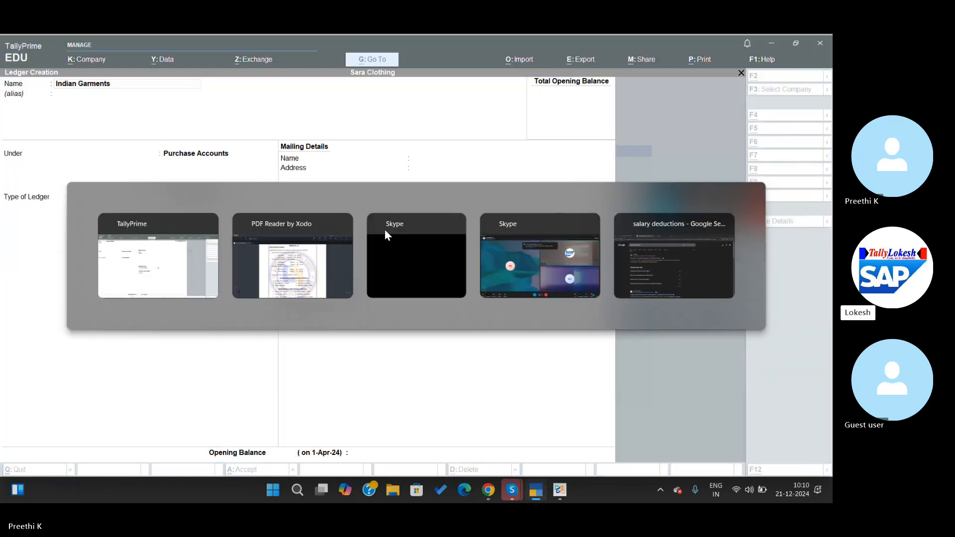
pyautogui.hotkey('alt', 'Tab')
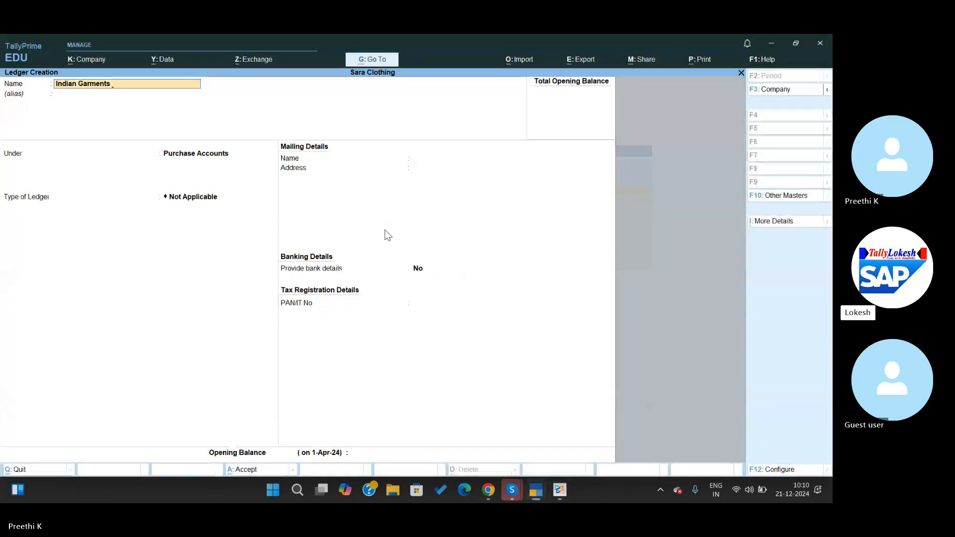
pyautogui.press('Return')
pyautogui.press('Return')
pyautogui.write('Su')
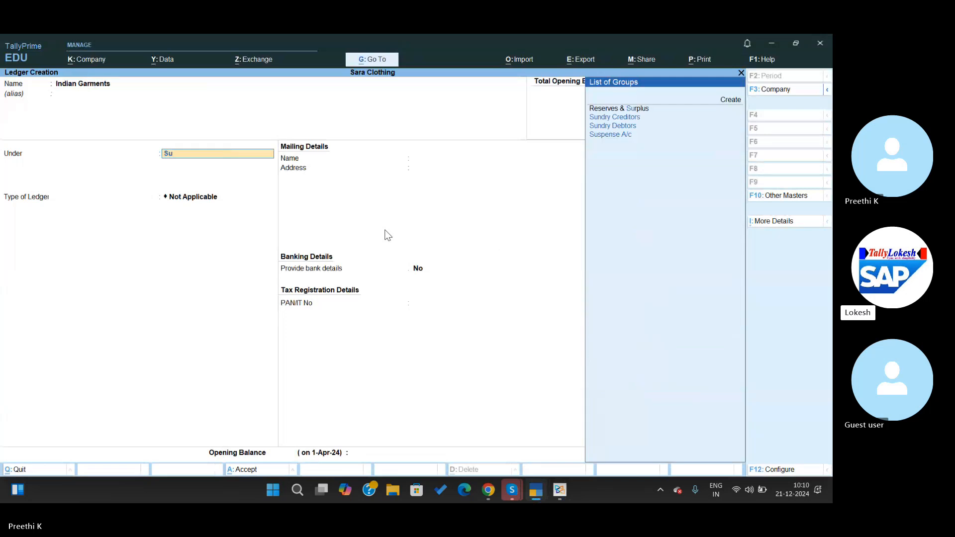
pyautogui.write('n')
pyautogui.press('Return')
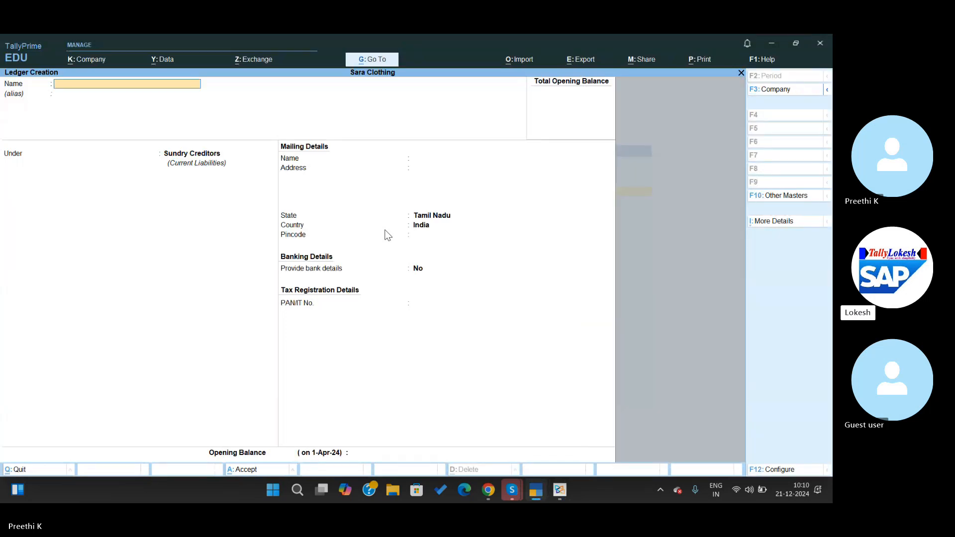
# Step: Create a ledger named Galaxy Pvt Ltd under Sundry Creditors for the second credit purchase in the PDF exercise
pyautogui.hotkey('alt', 'Tab')
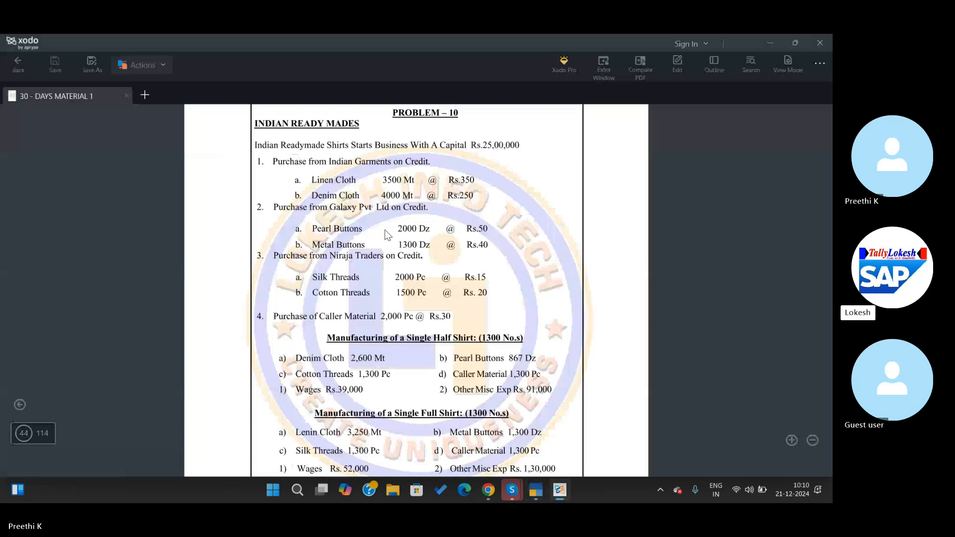
pyautogui.hotkey('alt', 'Tab')
pyautogui.write('G')
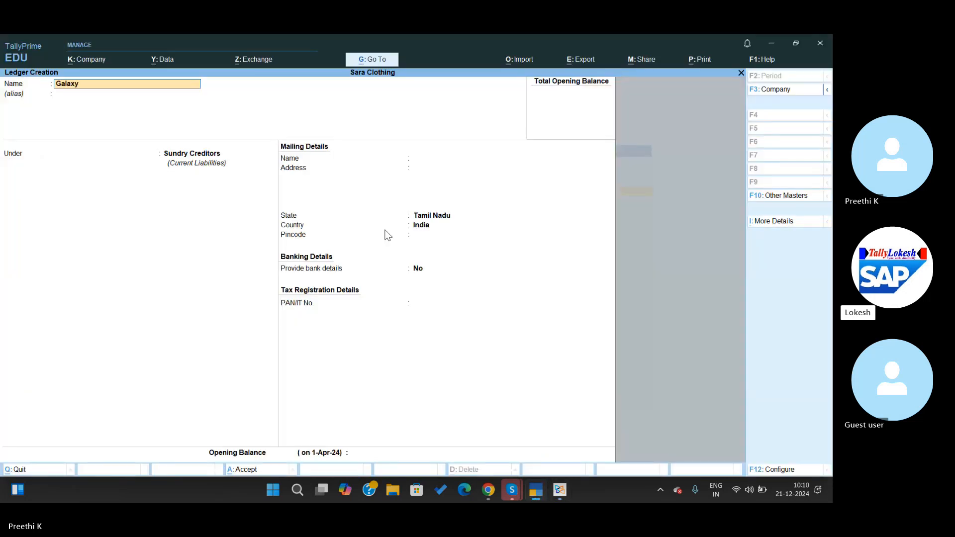
pyautogui.write('alaxy')
pyautogui.hotkey('alt', 'Tab')
pyautogui.hotkey('alt', 'Tab')
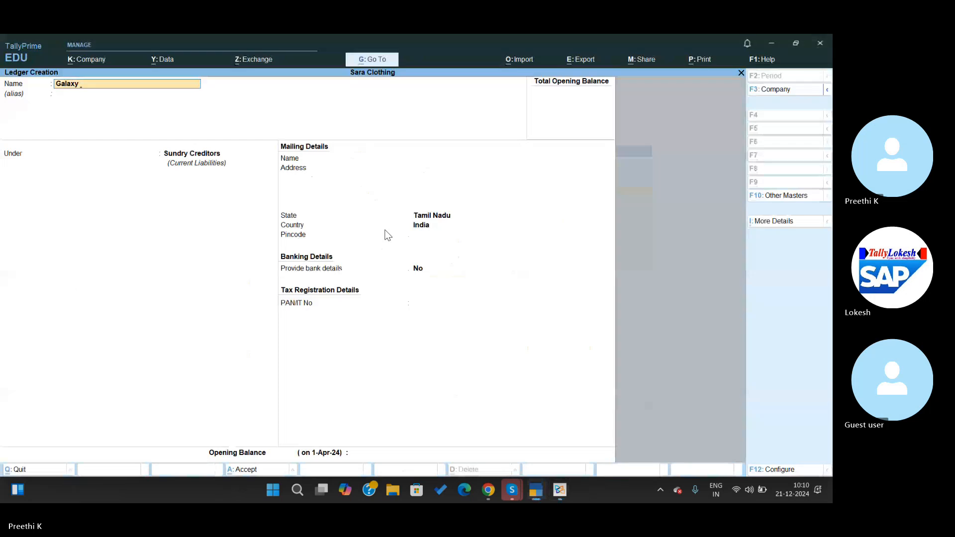
pyautogui.write('Pvt Lts')
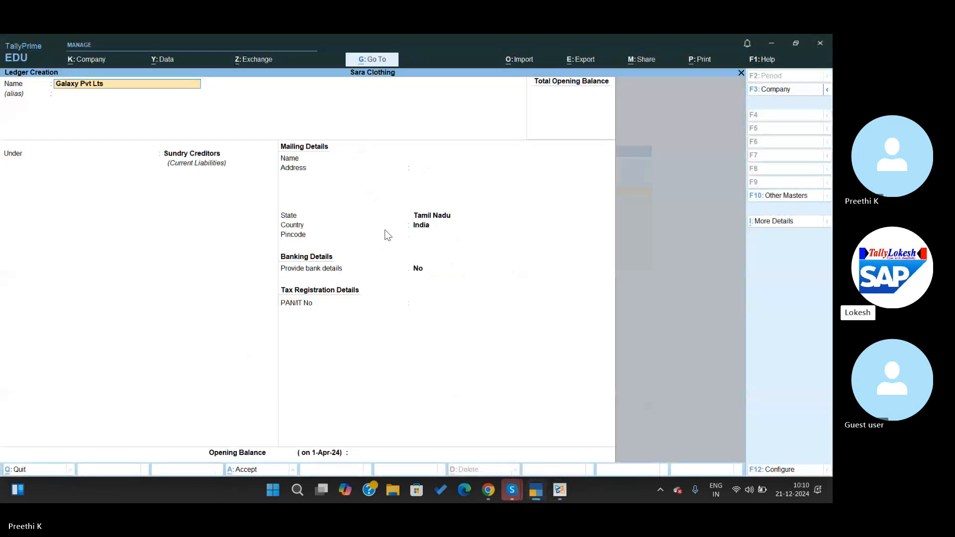
pyautogui.write('d')
pyautogui.press('Return')
pyautogui.press('Return')
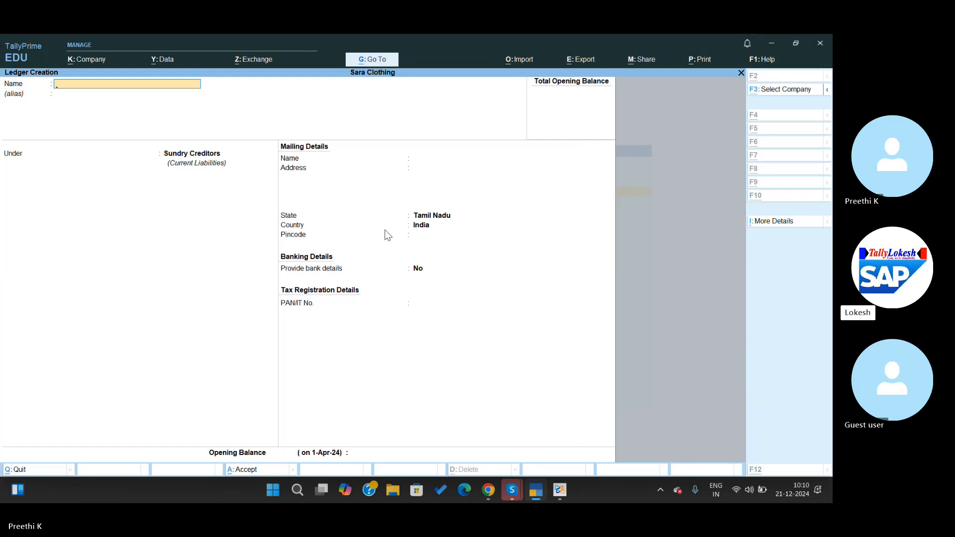
# Step: Create a ledger named Niraja Traders under Sundry Creditors, checking the third credit purchase in the PDF
pyautogui.hotkey('alt', 'Tab')
pyautogui.hotkey('alt', 'Tab')
pyautogui.write('N')
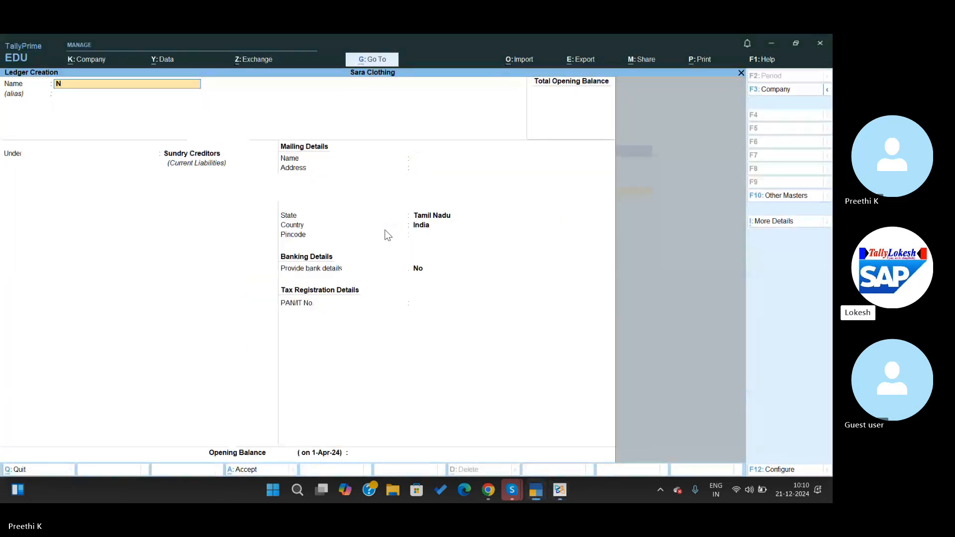
pyautogui.write('irak')
pyautogui.write('ja')
pyautogui.hotkey('alt', 'Tab')
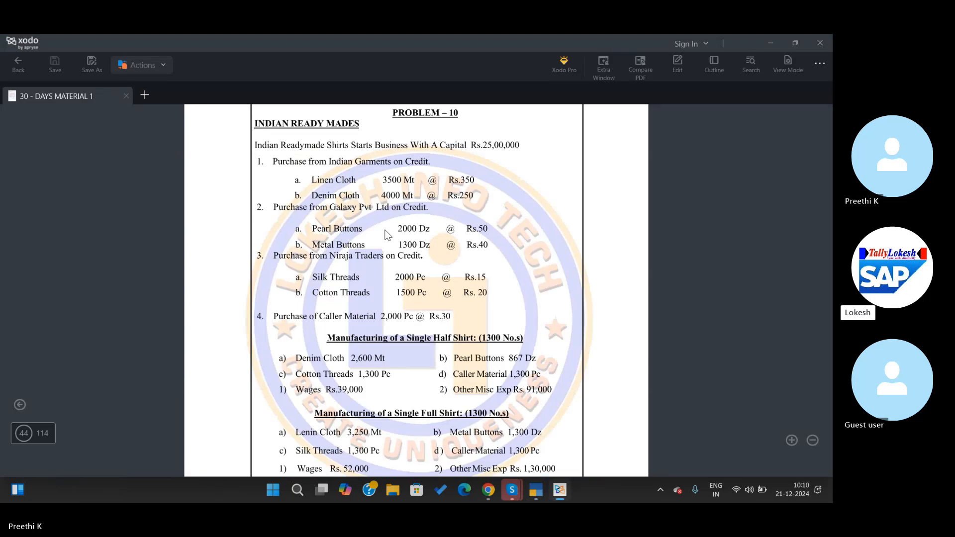
pyautogui.hotkey('alt', 'Tab')
pyautogui.write('Trad')
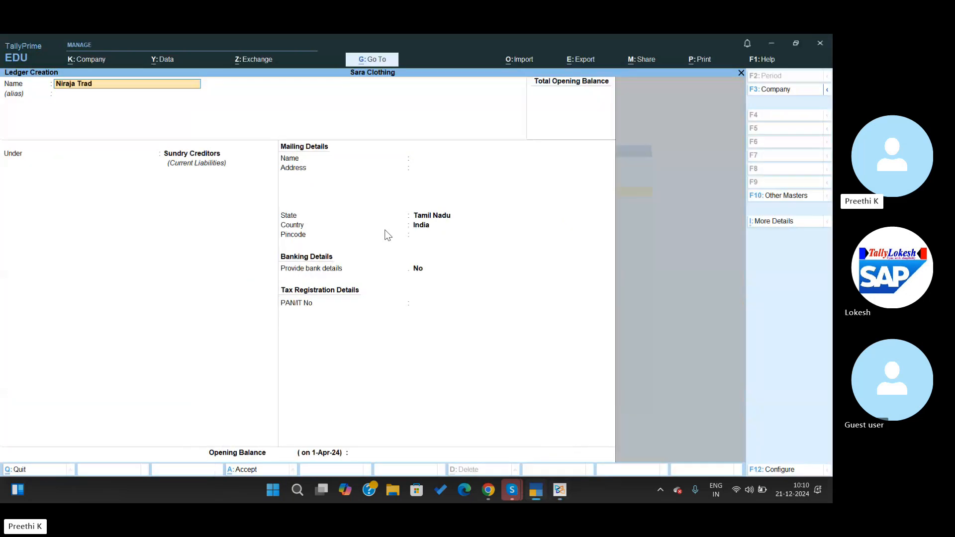
pyautogui.write('ers')
pyautogui.hotkey('alt', 'Tab')
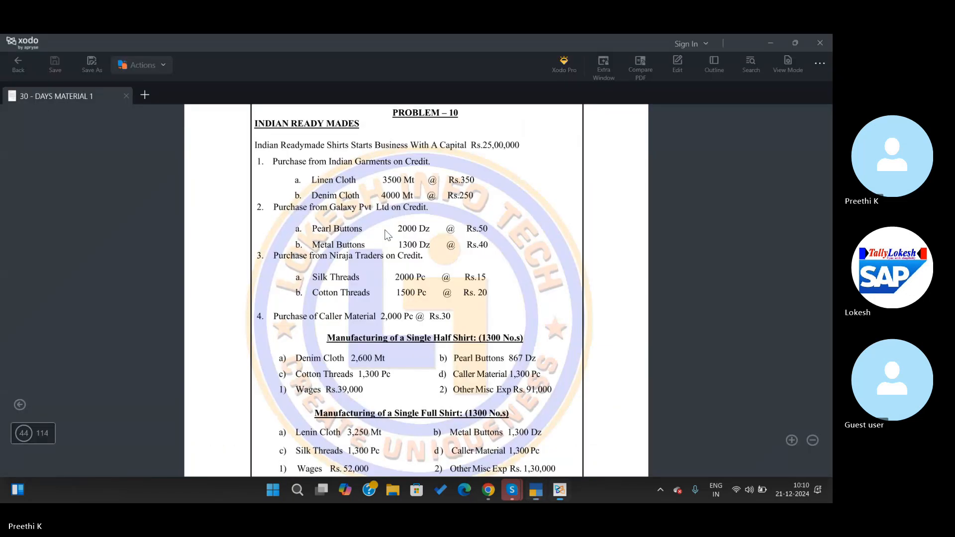
pyautogui.hotkey('alt', 'Tab')
pyautogui.hotkey('ctrl', 'a')
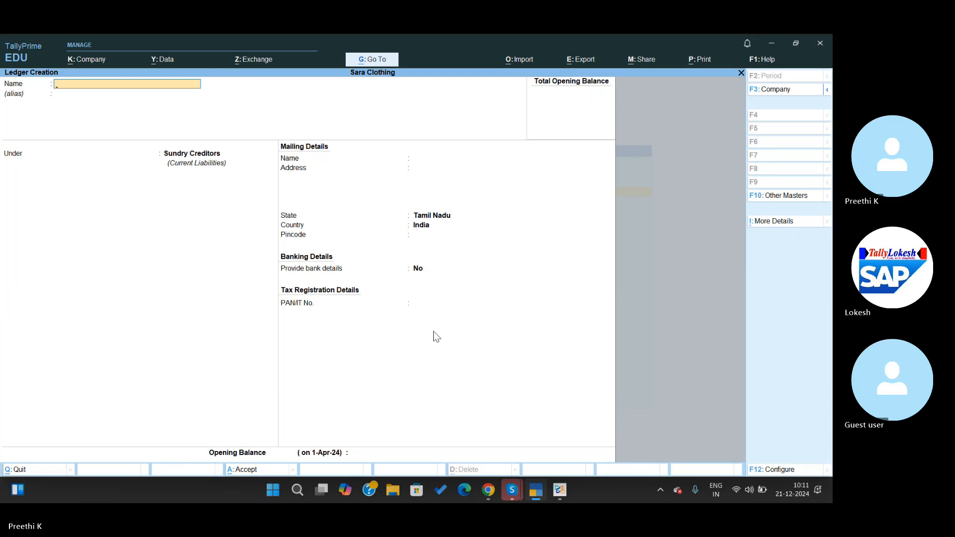
# Step: Examine the purchase, shirt manufacturing and sales entries of Problem 10 in the PDF for further ledgers needed
pyautogui.moveTo(559, 490)
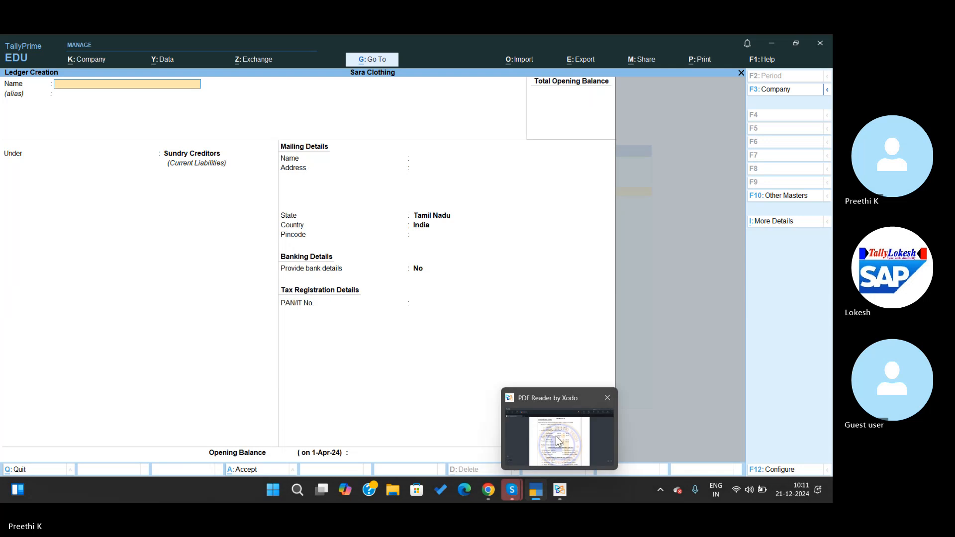
pyautogui.click(557, 435)
pyautogui.scroll(-1, 461, 381)
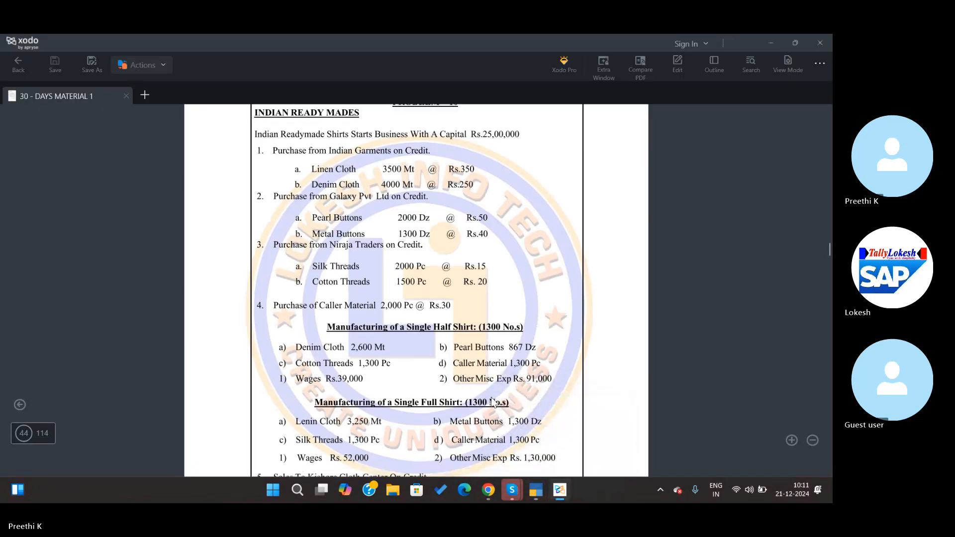
pyautogui.moveTo(550, 492)
pyautogui.scroll(-2, 336, 314)
pyautogui.scroll(1, 336, 313)
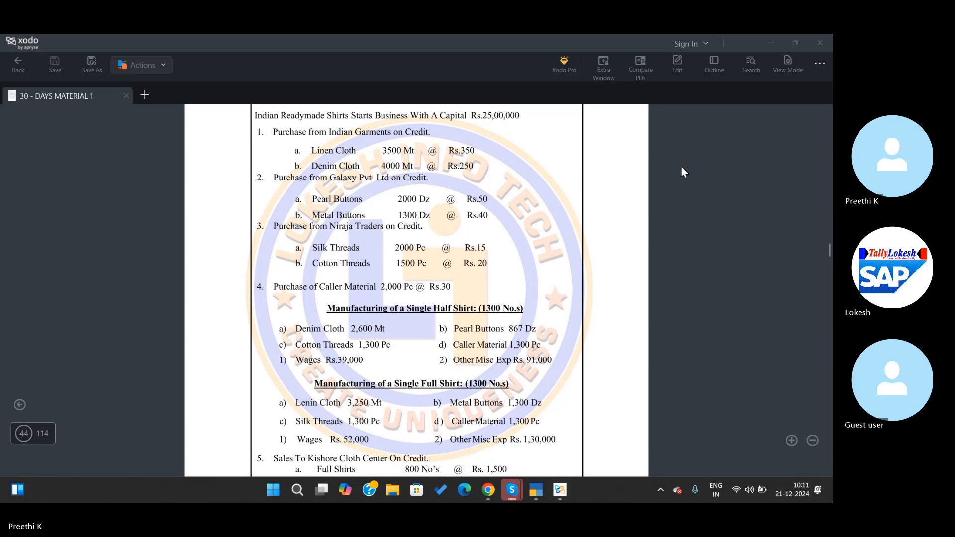
pyautogui.hotkey('alt', 'Tab')
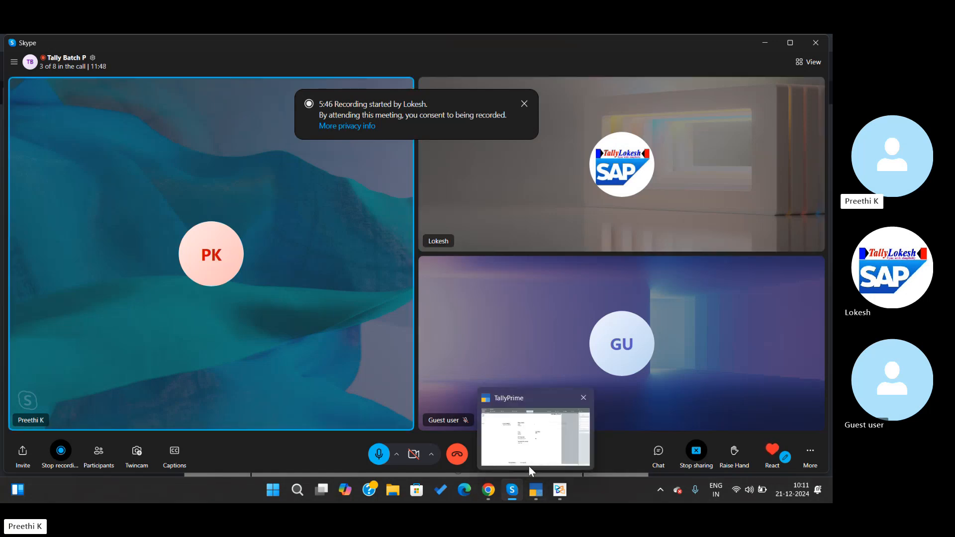
pyautogui.click(529, 467)
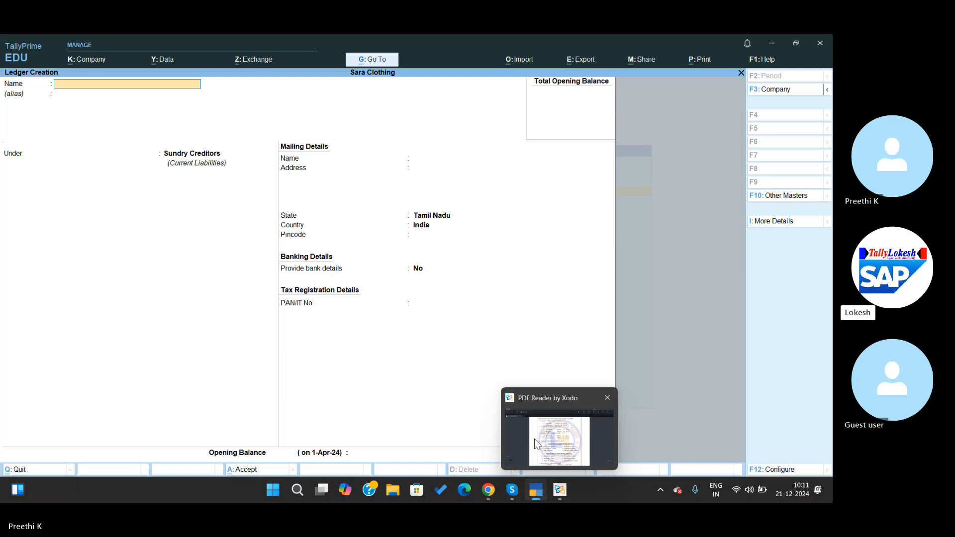
pyautogui.click(534, 438)
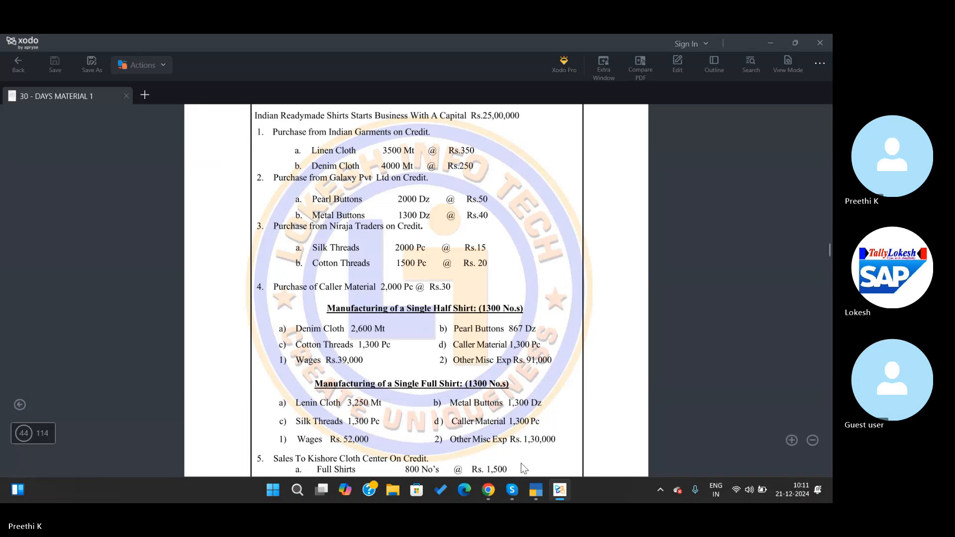
pyautogui.scroll(-5, 341, 296)
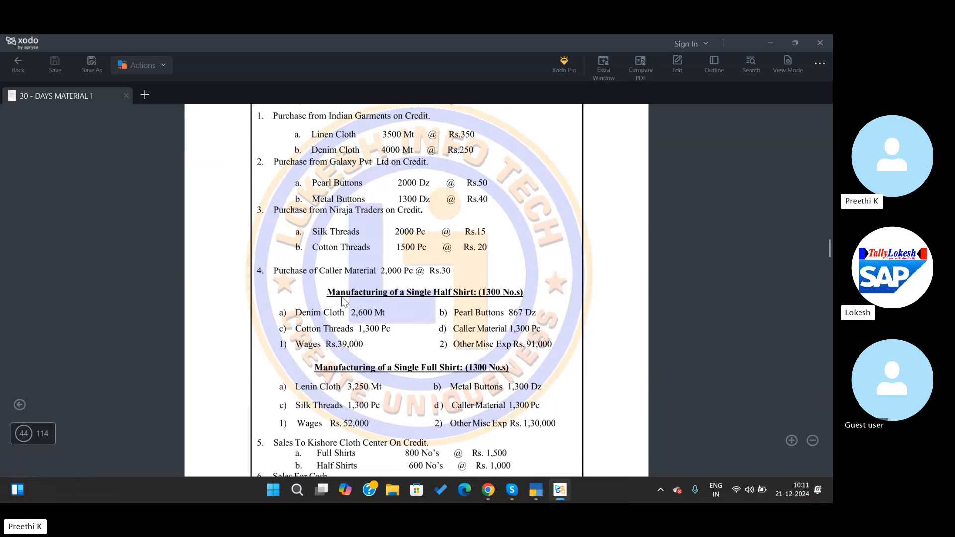
# Step: Return to TallyPrime and create a ledger named Sales under Sales Accounts, with the type of ledger Not Applicable
pyautogui.click(528, 491)
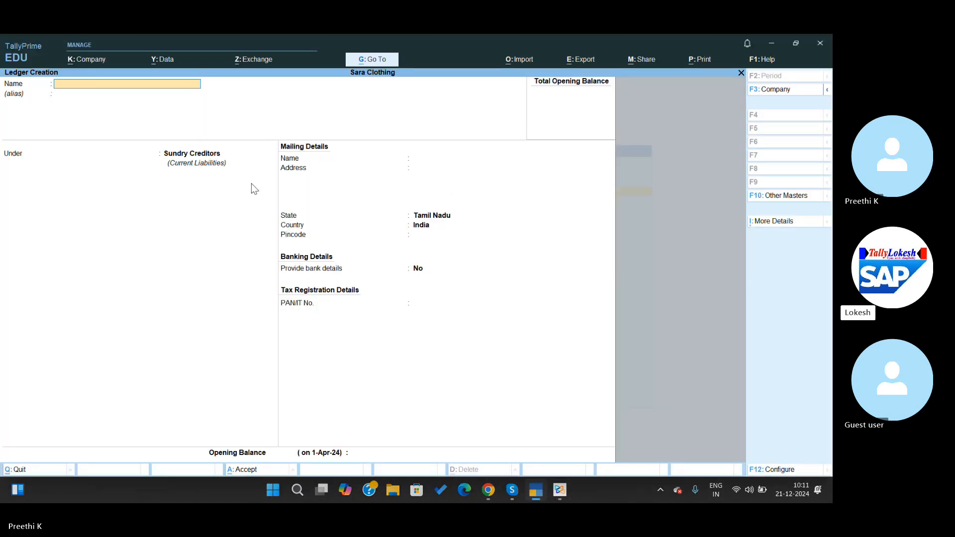
pyautogui.write('les')
pyautogui.press('Return')
pyautogui.write('Sal')
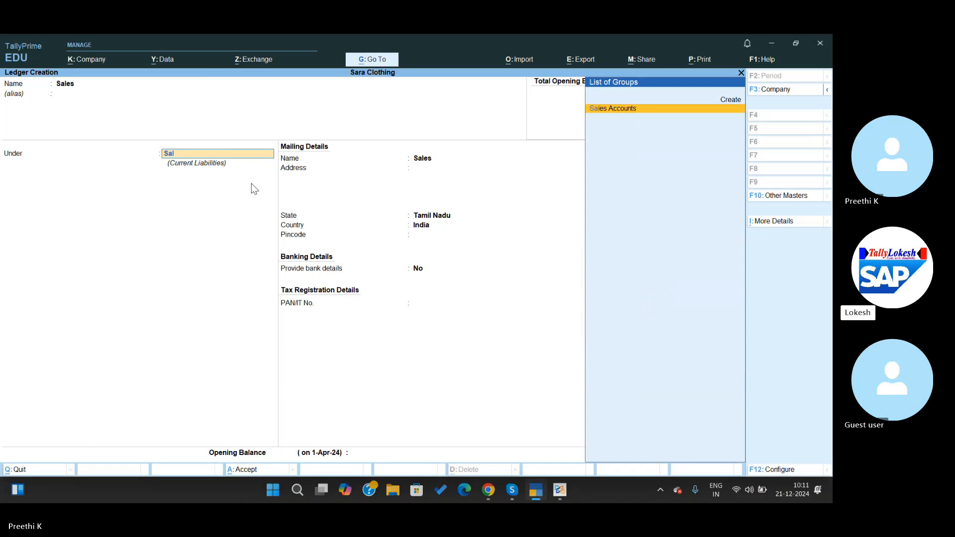
pyautogui.press('Return')
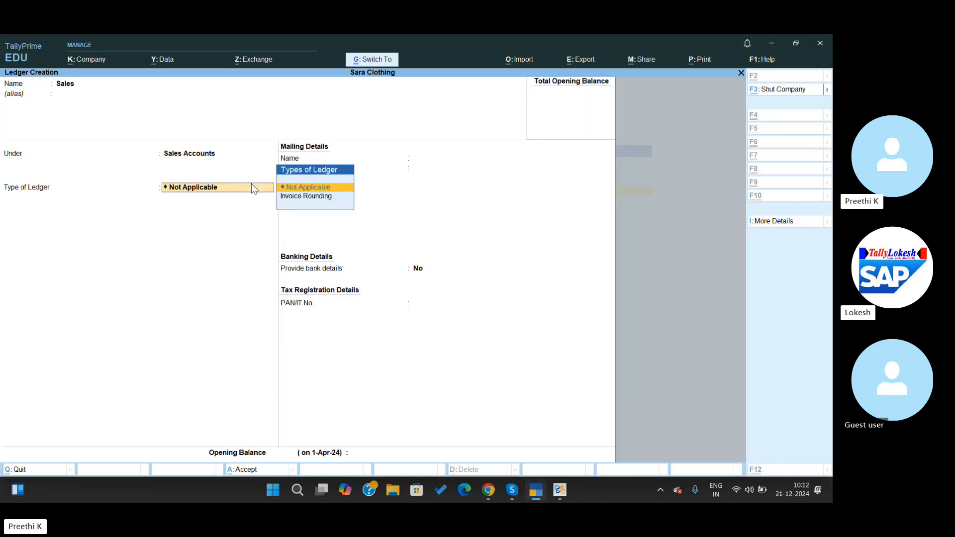
pyautogui.hotkey('ctrl', 'a')
# Step: Create a ledger named Kishore Cloth under Sundry Debtors, checking the customer of the credit sale in the PDF
pyautogui.hotkey('alt', 'Tab')
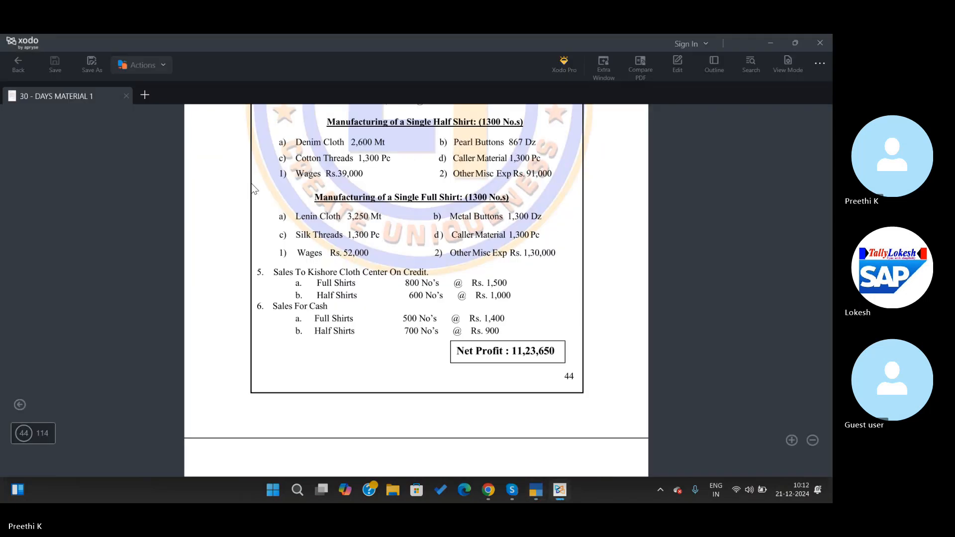
pyautogui.hotkey('alt', 'Tab')
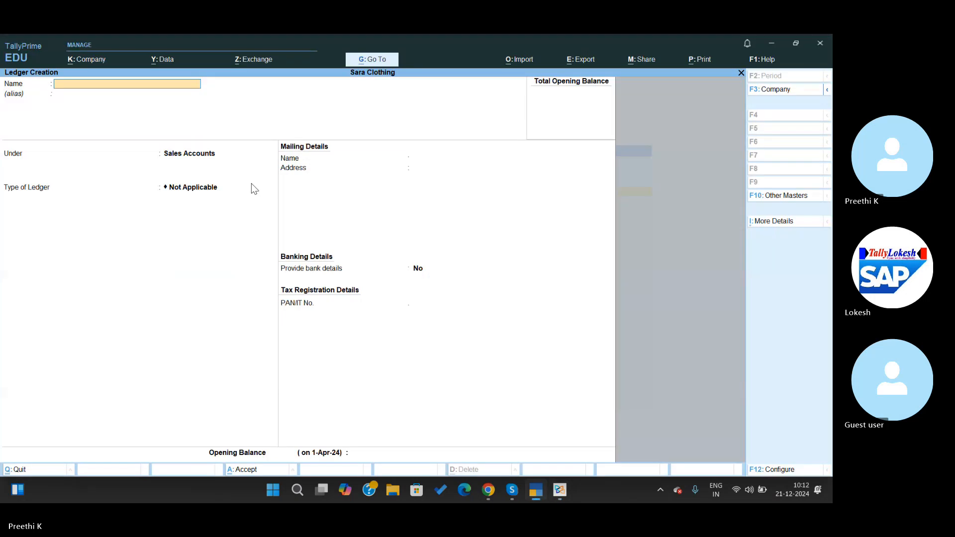
pyautogui.write('Kishor')
pyautogui.hotkey('alt', 'Tab')
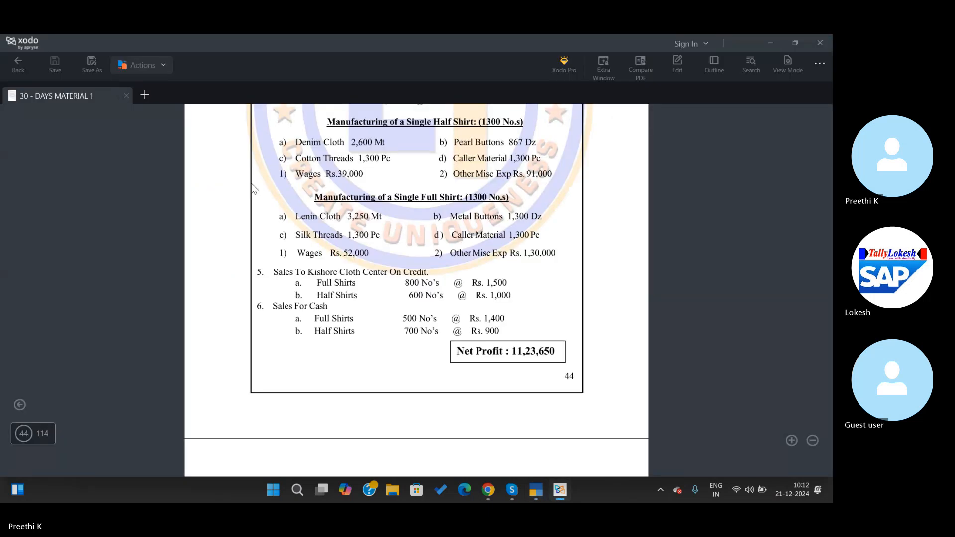
pyautogui.hotkey('alt', 'Tab')
pyautogui.write('ore Cloth')
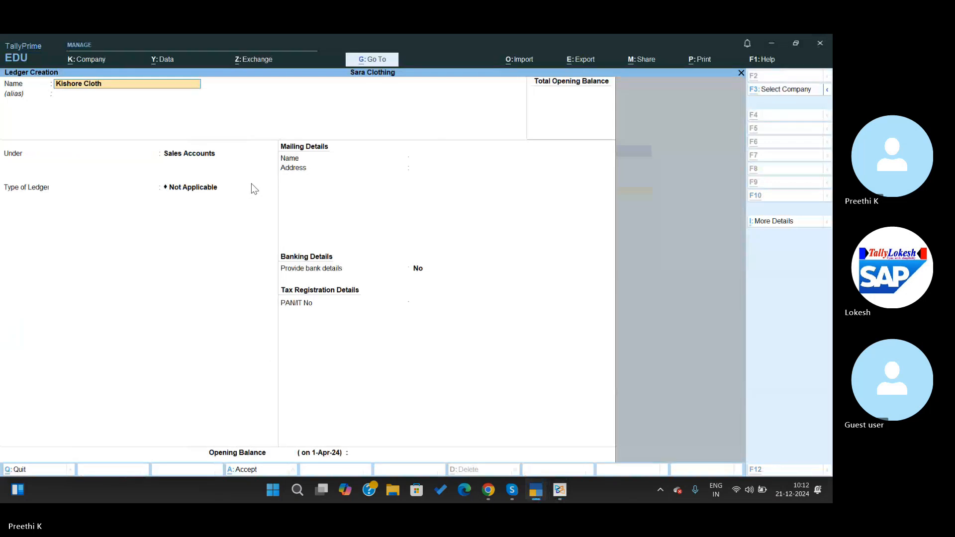
pyautogui.hotkey('alt', 'Tab')
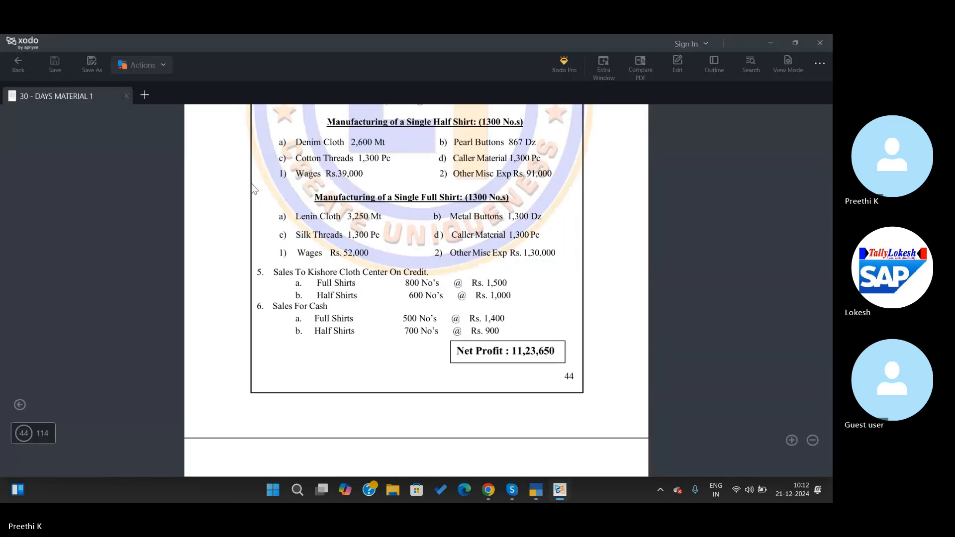
pyautogui.hotkey('alt', 'Tab')
pyautogui.press('Return')
pyautogui.press('Return')
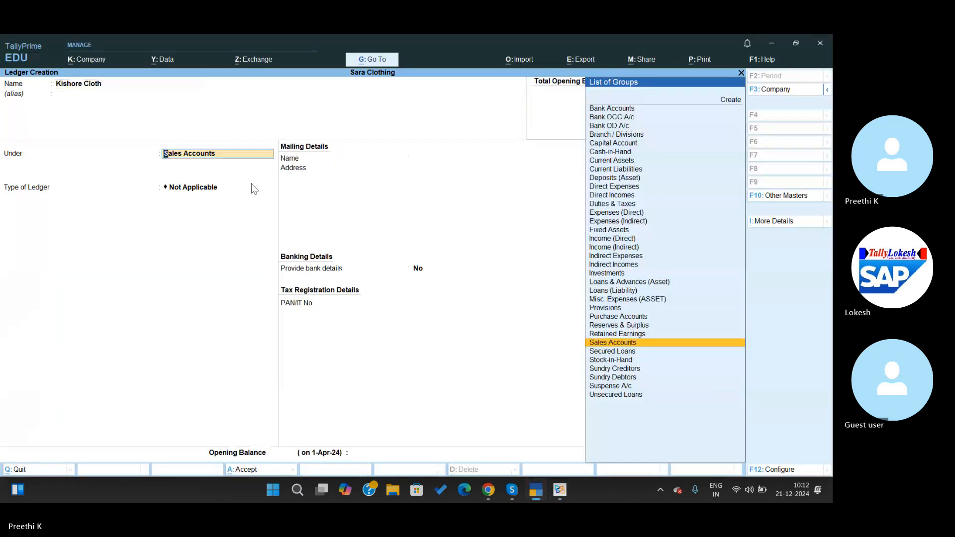
pyautogui.write('Sun')
pyautogui.press('Down')
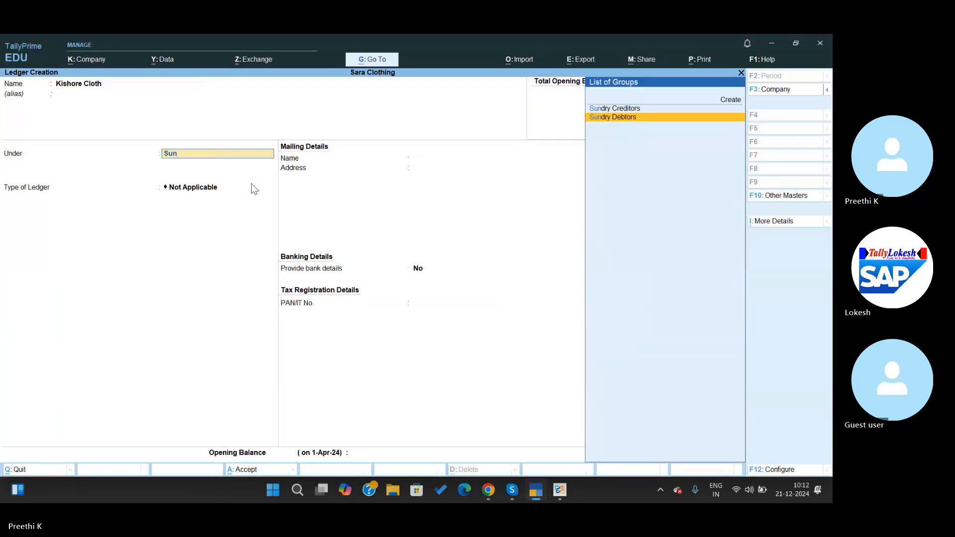
pyautogui.press('Return')
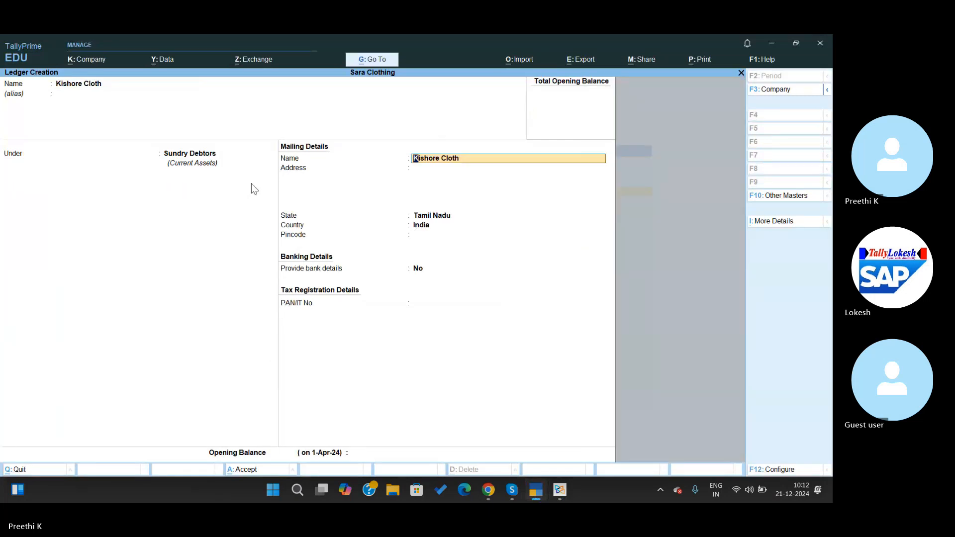
pyautogui.hotkey('ctrl', 'a')
# Step: Check the shirt manufacturing costs in the PDF and create a ledger named Wages under Direct Expenses, with the type of ledger Not Applicable
pyautogui.hotkey('alt', 'Tab')
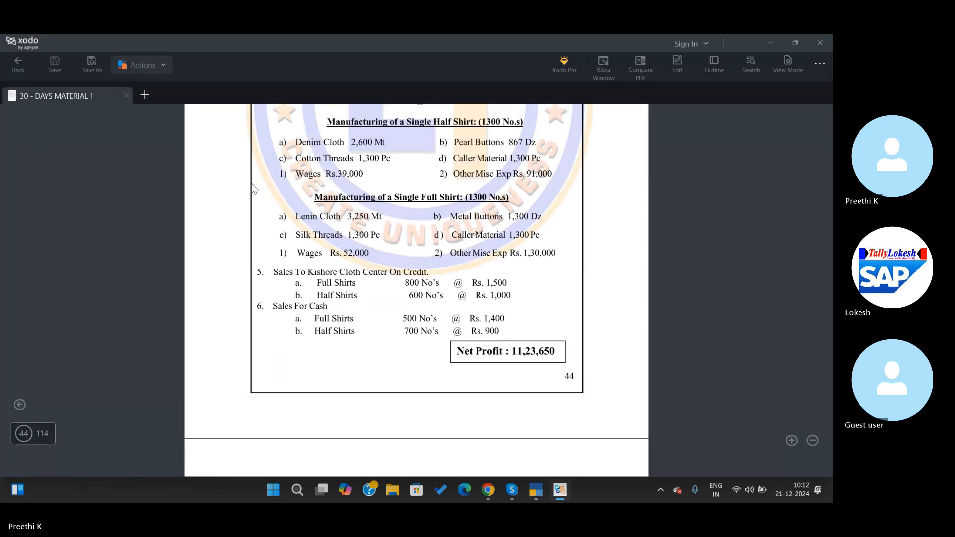
pyautogui.scroll(-4, 320, 309)
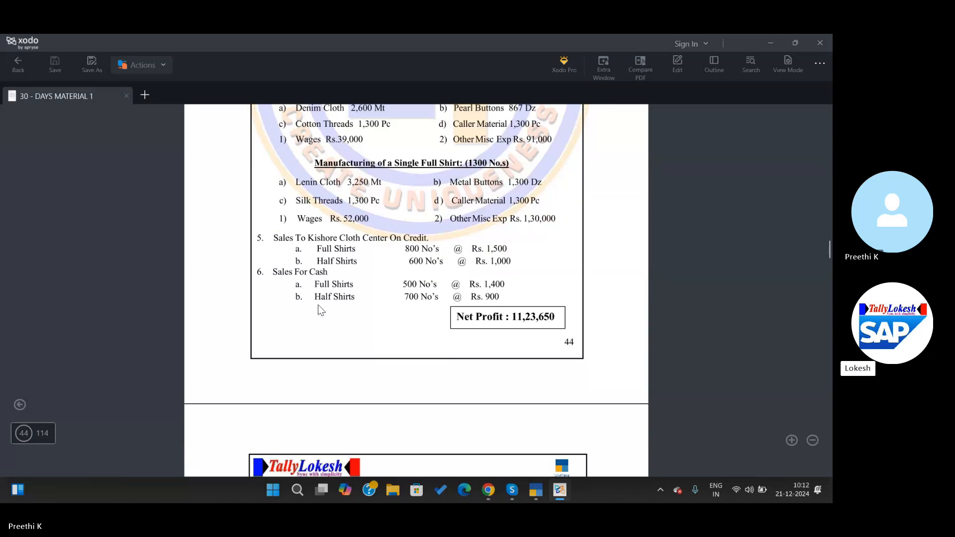
pyautogui.scroll(3, 320, 309)
pyautogui.scroll(2, 319, 308)
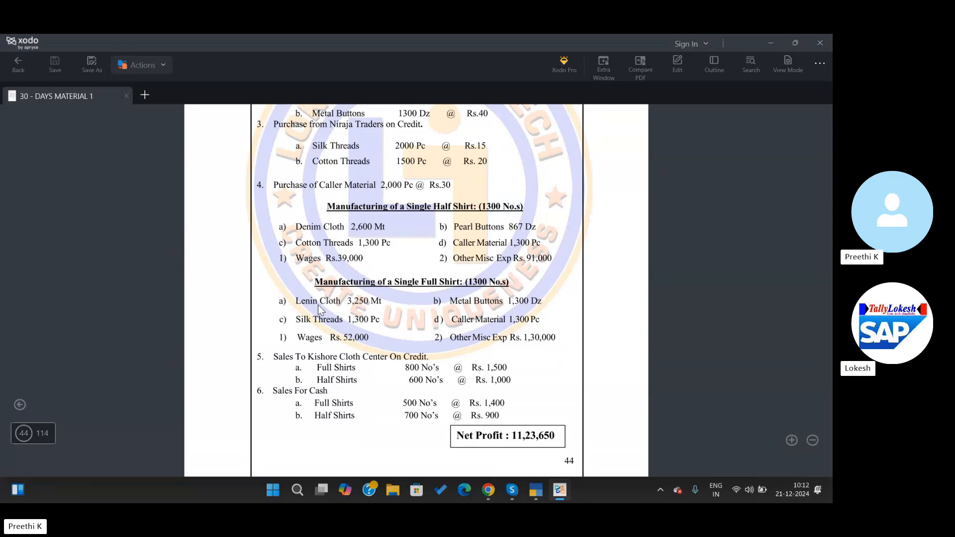
pyautogui.scroll(1, 318, 304)
pyautogui.hotkey('alt', 'Tab')
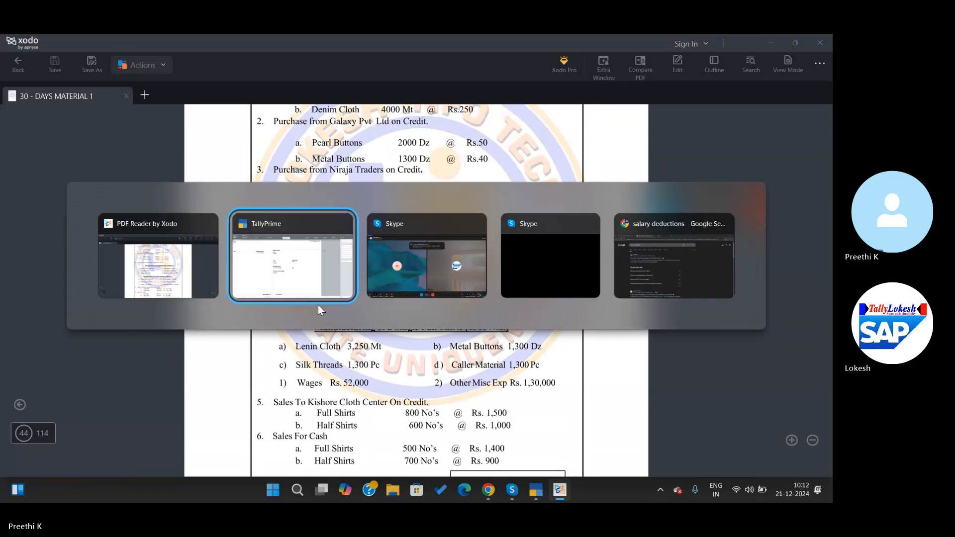
pyautogui.write('Wage')
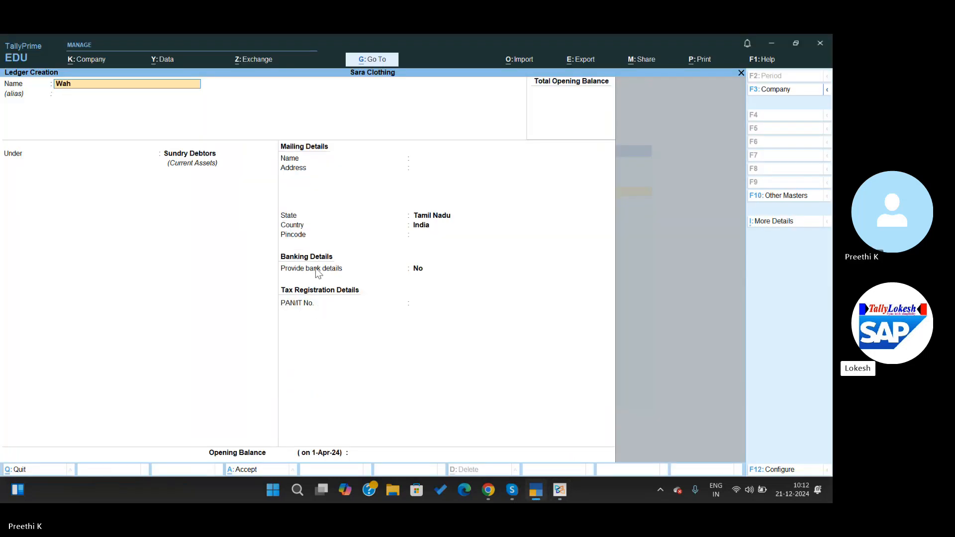
pyautogui.press('Return')
pyautogui.press('Return')
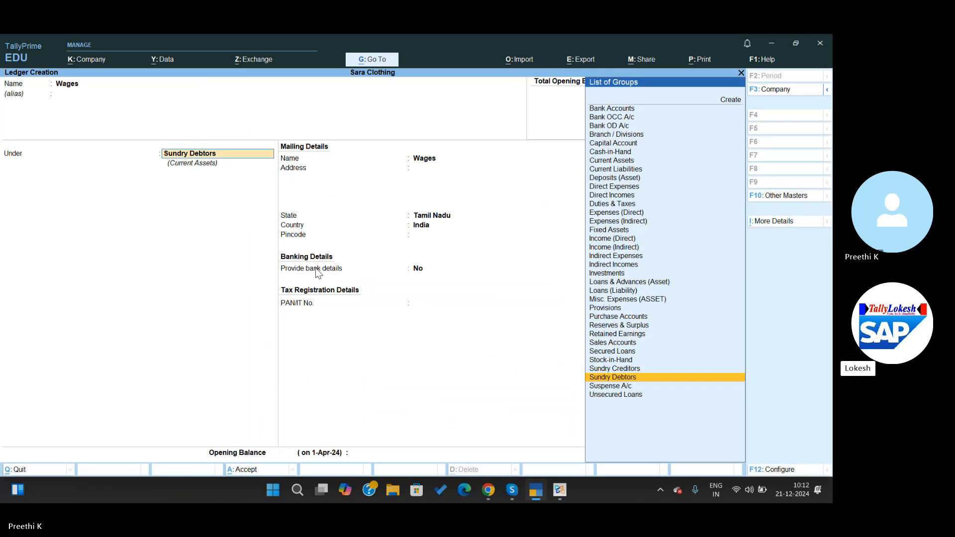
pyautogui.write('In')
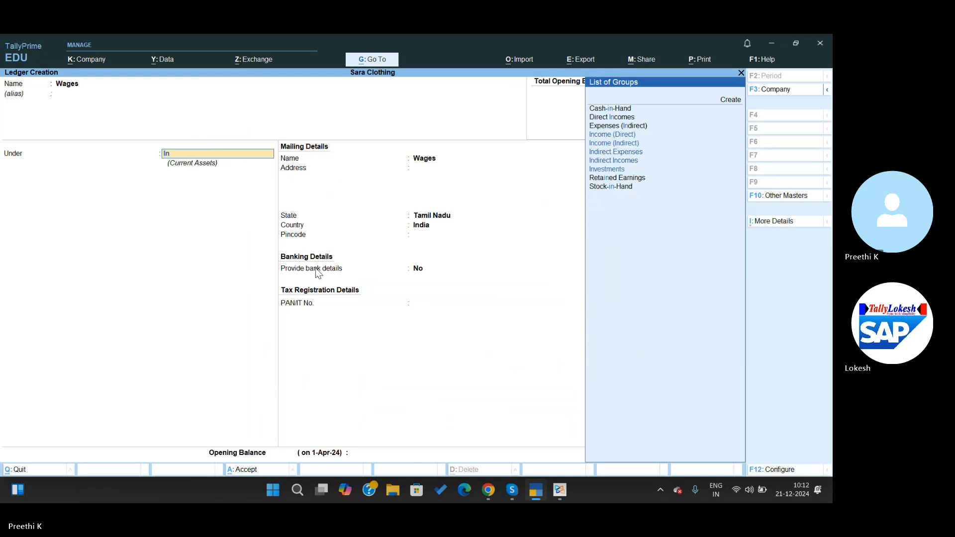
pyautogui.press('BackSpace')
pyautogui.press('BackSpace')
pyautogui.write('Dire')
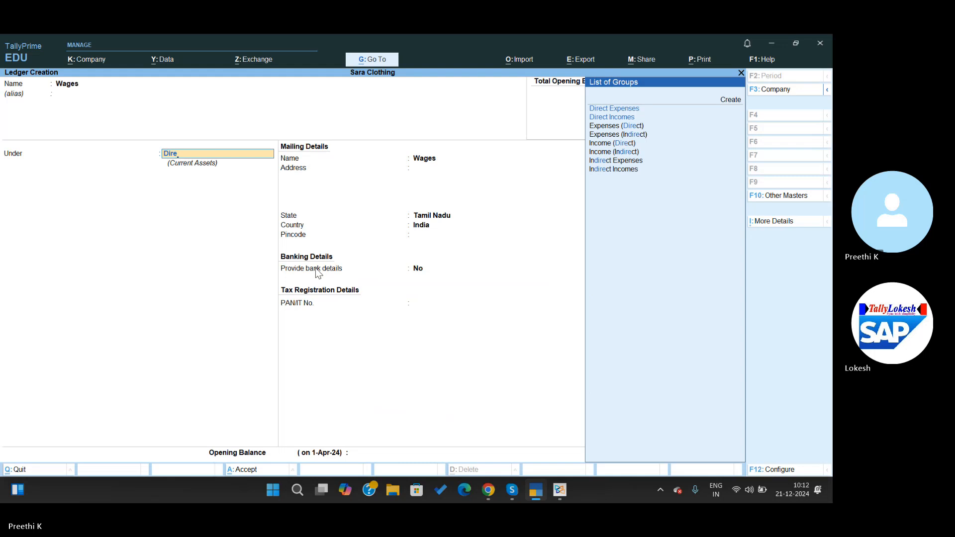
pyautogui.press('Return')
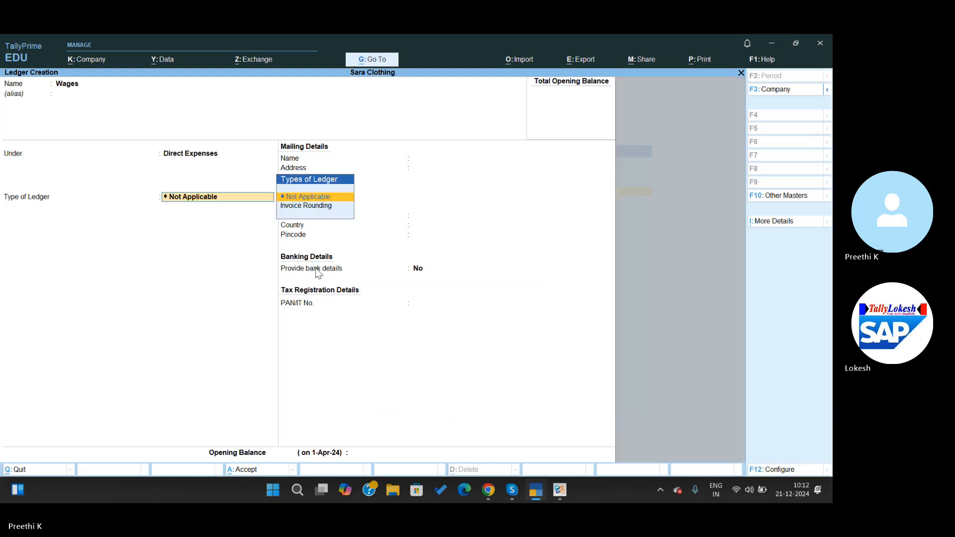
pyautogui.hotkey('ctrl', 'a')
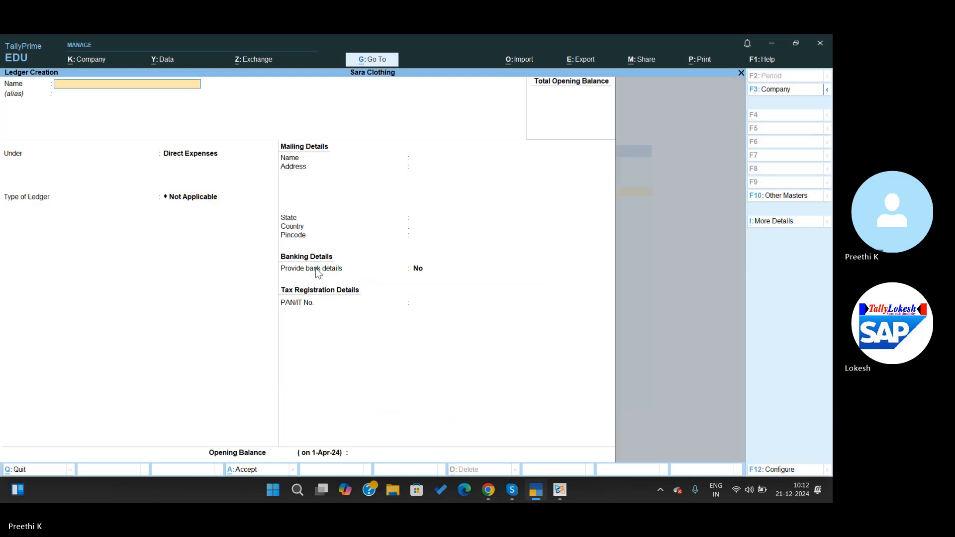
# Step: Create a Direct Expenses ledger for the Other Misc Exp manufacturing cost listed in the PDF
pyautogui.hotkey('alt', 'Tab')
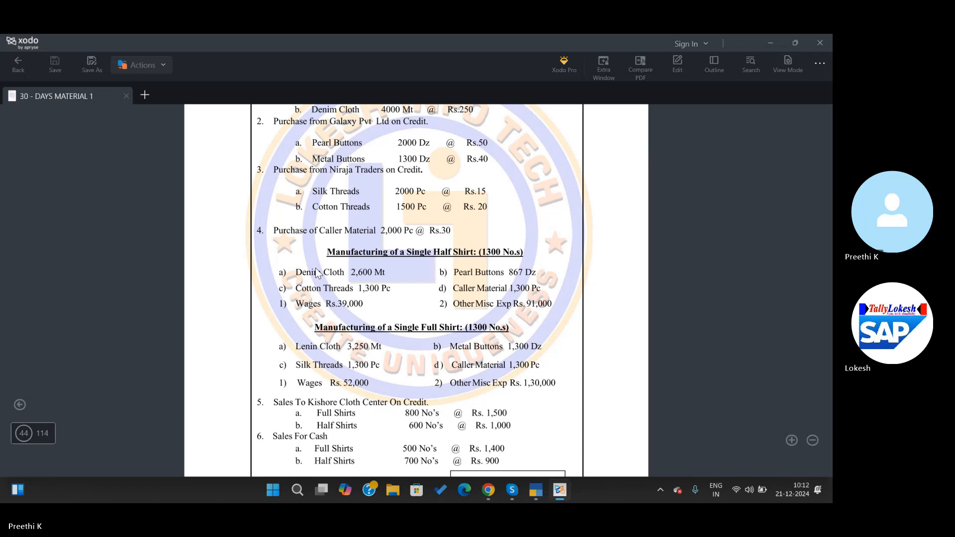
pyautogui.scroll(-1, 391, 244)
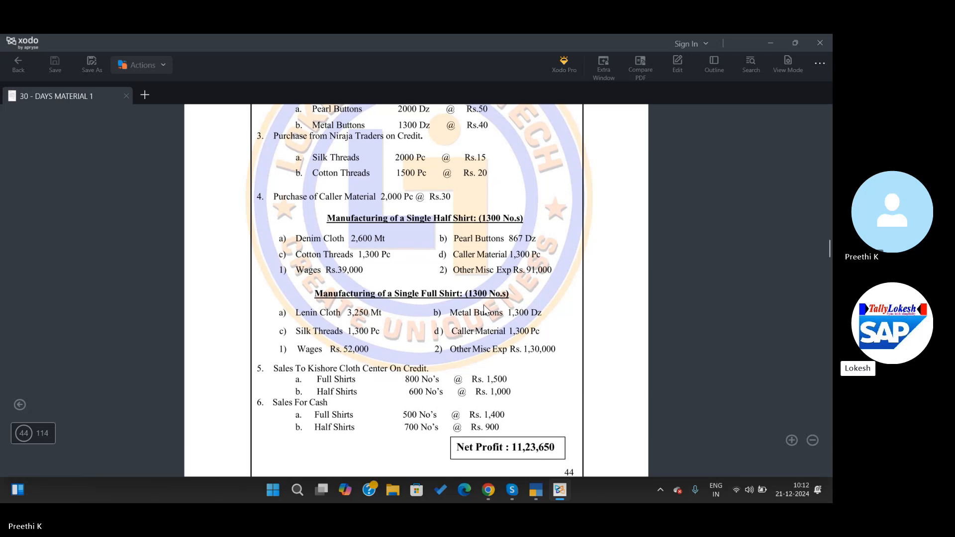
pyautogui.hotkey('alt', 'Tab')
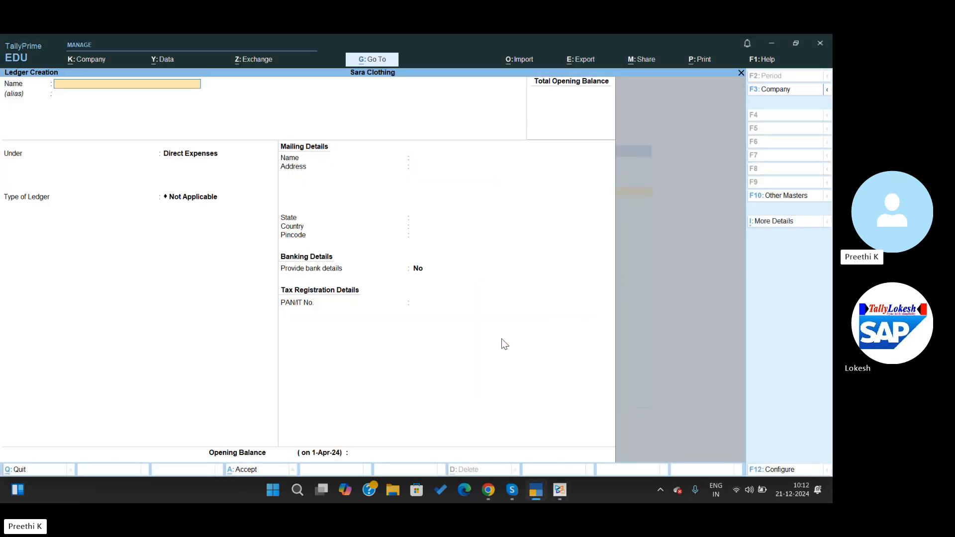
pyautogui.write('Oth')
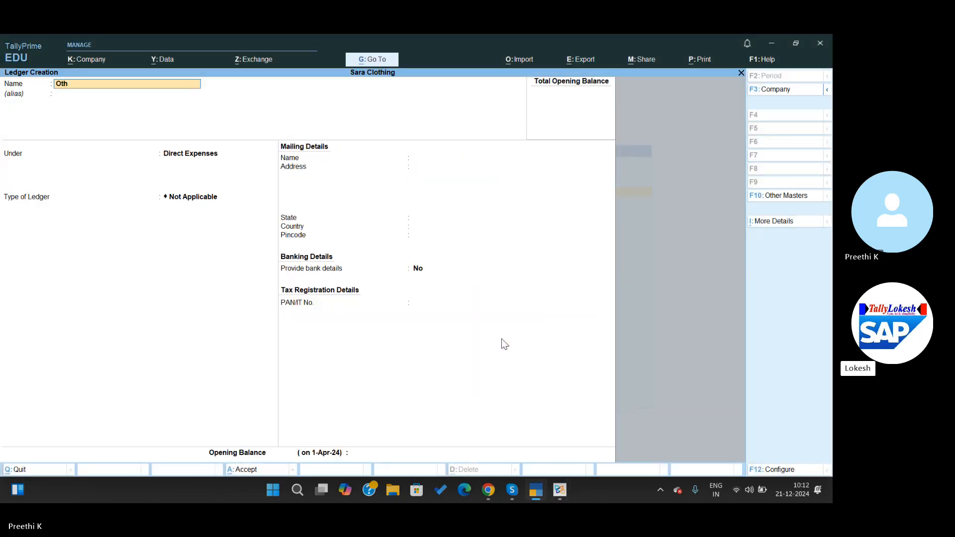
pyautogui.write('er misc')
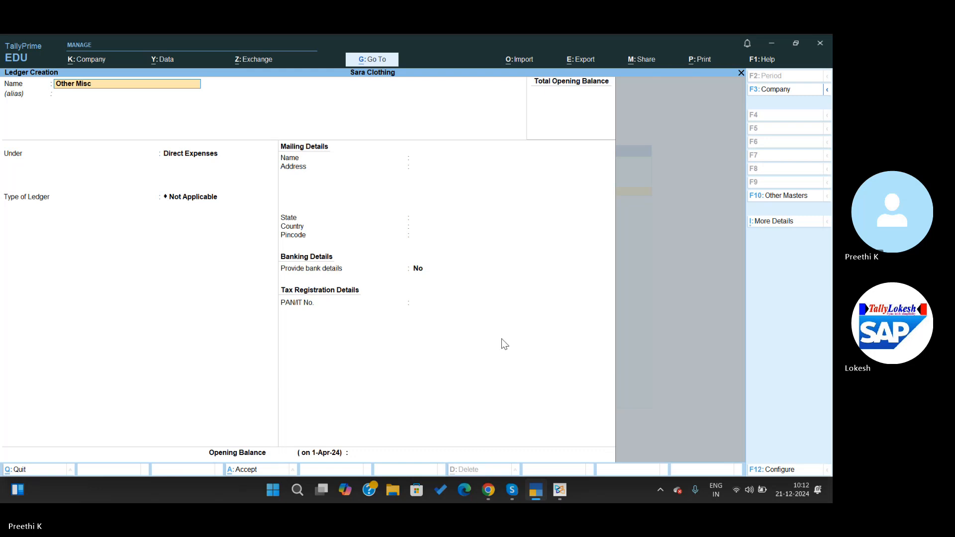
pyautogui.write(' expen')
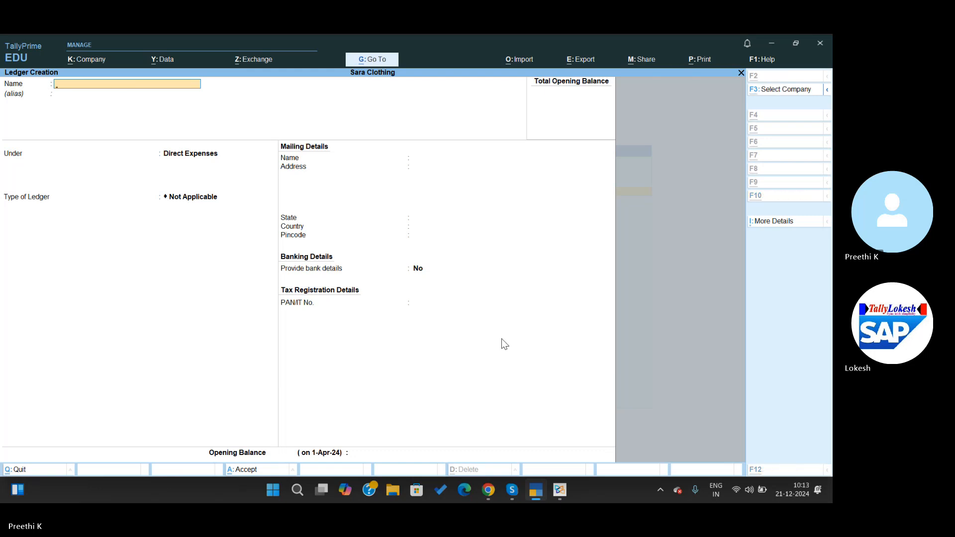
# Step: Check Problem 10 in the PDF for remaining entries, and switch TallyPrime from ledger creation to unit creation
pyautogui.hotkey('alt', 'Tab')
pyautogui.scroll(-5, 501, 332)
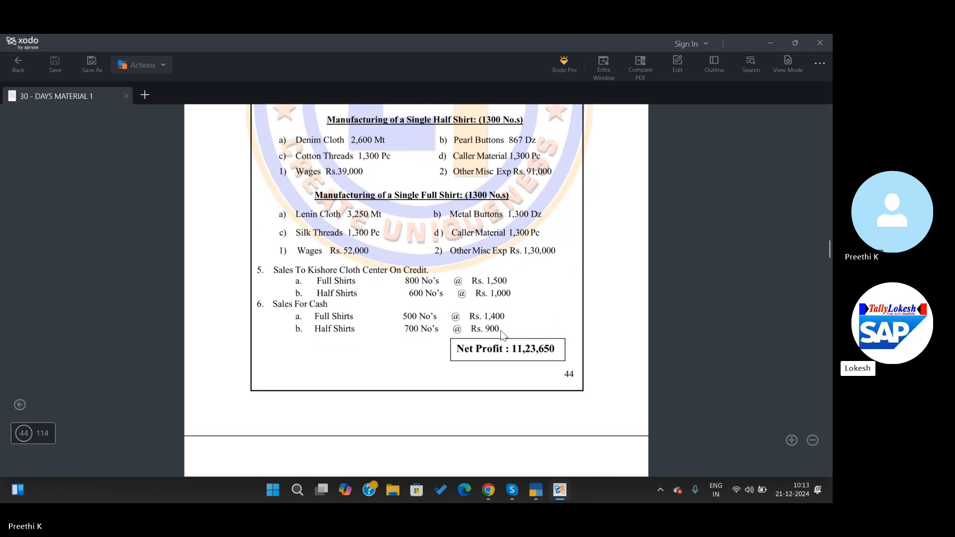
pyautogui.scroll(5, 501, 331)
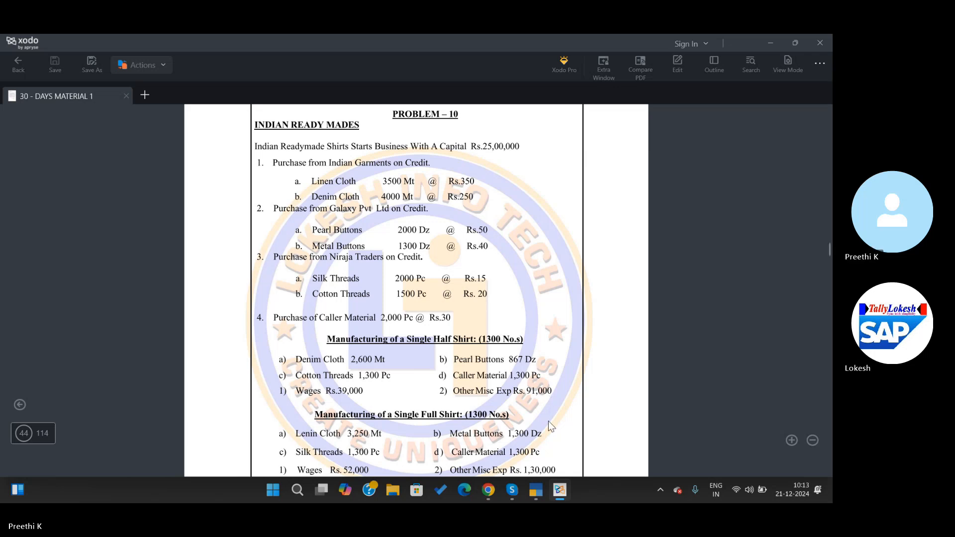
pyautogui.click(534, 497)
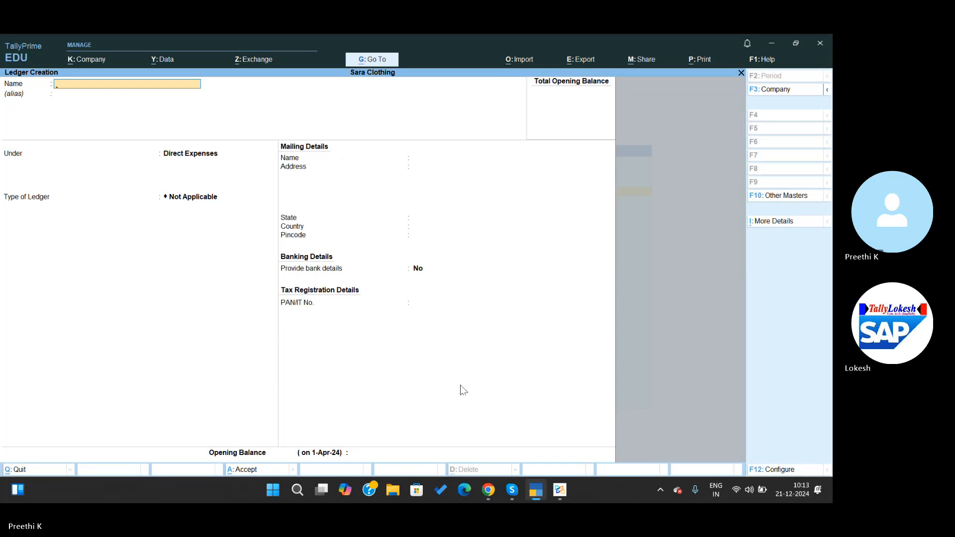
pyautogui.press('Escape')
pyautogui.press('Return')
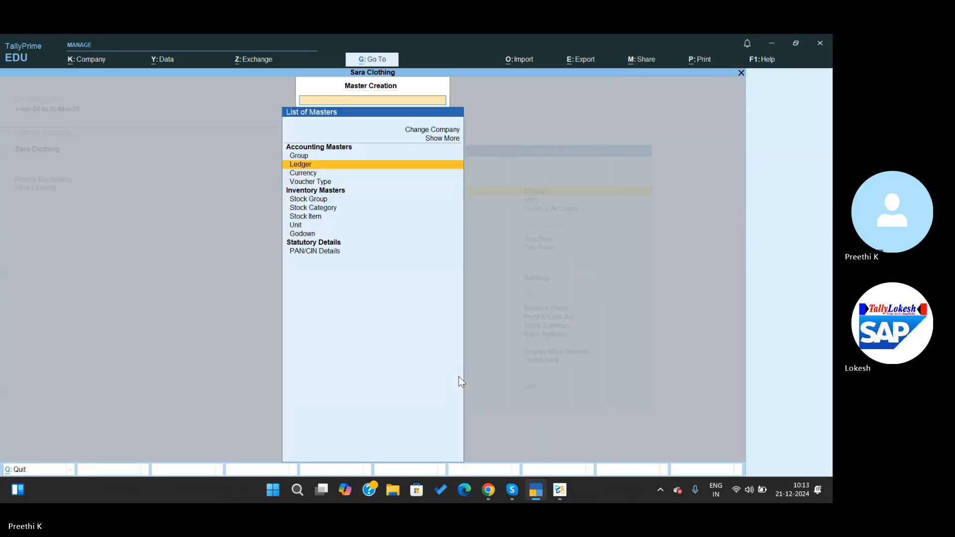
pyautogui.press('Down')
pyautogui.press('Down')
pyautogui.press('Down')
pyautogui.press('Down')
pyautogui.press('Down')
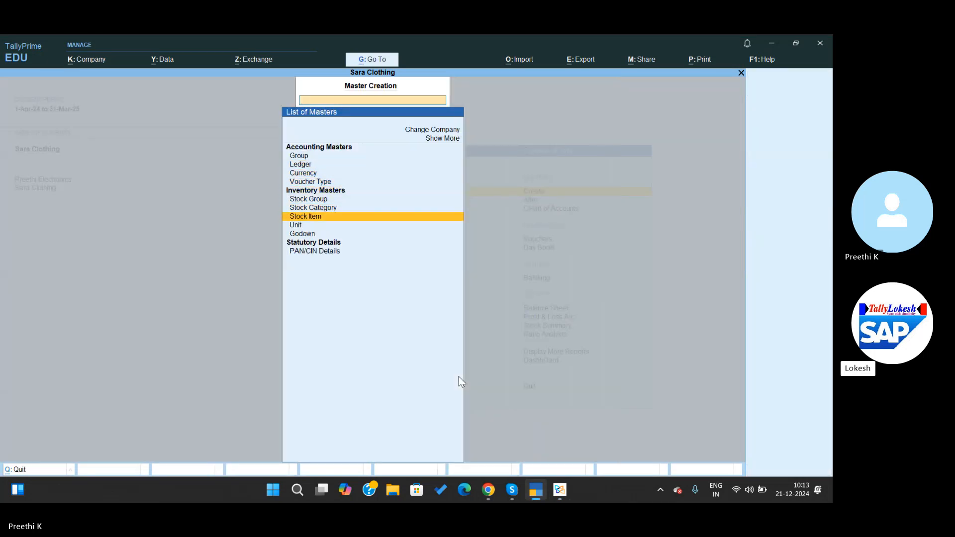
pyautogui.press('Down')
pyautogui.press('Return')
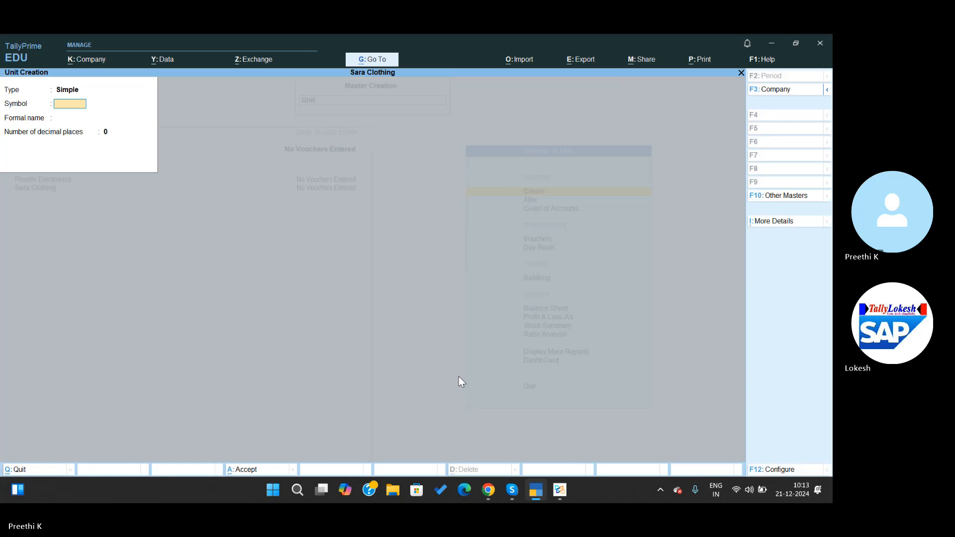
# Step: Create a simple unit with symbol Mt and formal name Meters for the cloth quantities in the PDF
pyautogui.hotkey('alt', 'Tab')
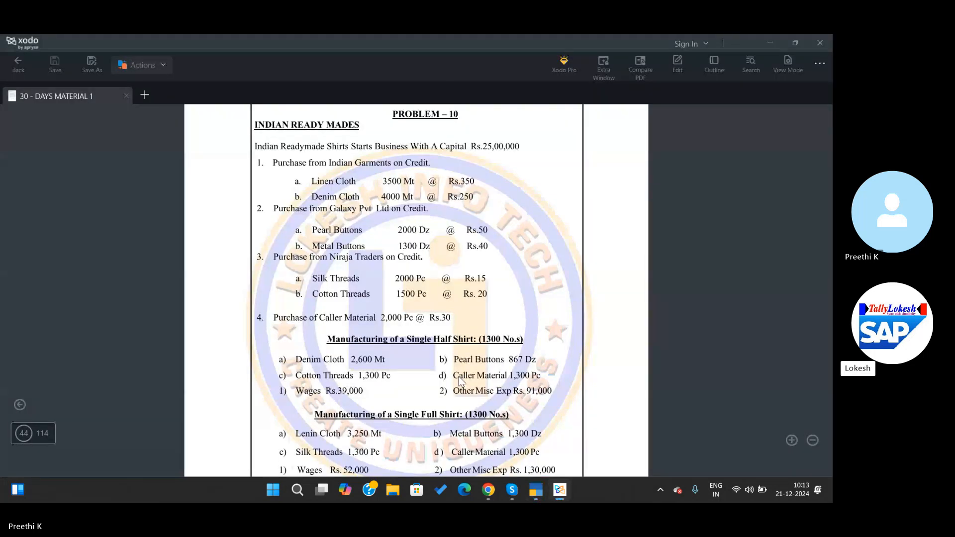
pyautogui.hotkey('alt', 'Tab')
pyautogui.write('Mt')
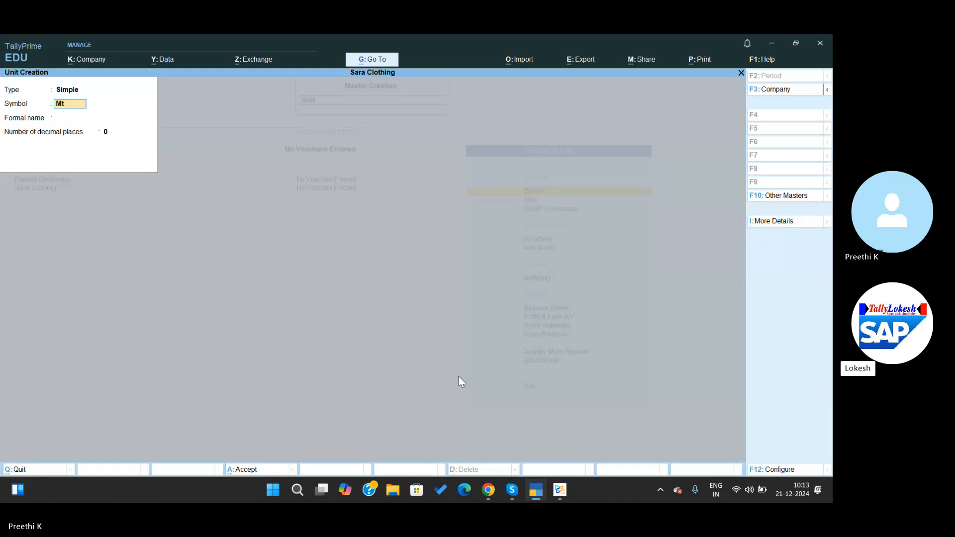
pyautogui.press('Return')
pyautogui.write('M')
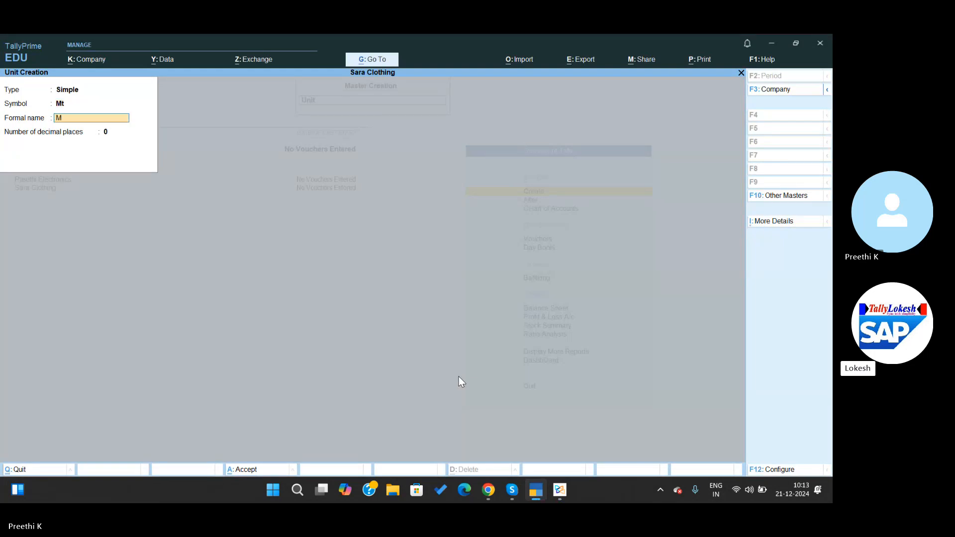
pyautogui.write('eters')
pyautogui.press('Return')
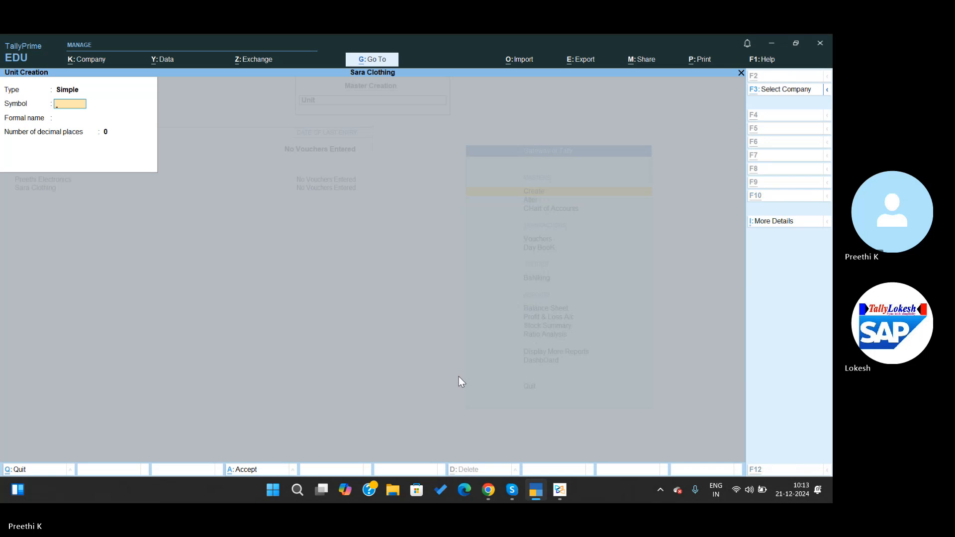
# Step: Create a simple unit with symbol Dz, formal name Dozens and 0 decimal places for the button quantities in the PDF
pyautogui.hotkey('alt', 'Tab')
pyautogui.hotkey('alt', 'Tab')
pyautogui.hotkey('alt', 'Tab')
pyautogui.write('Dz')
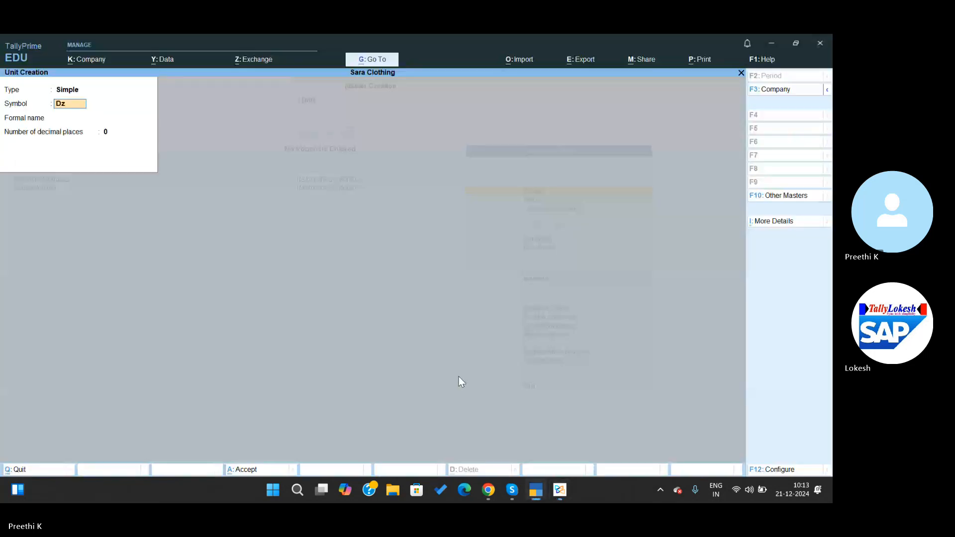
pyautogui.press('Return')
pyautogui.write('Dozens')
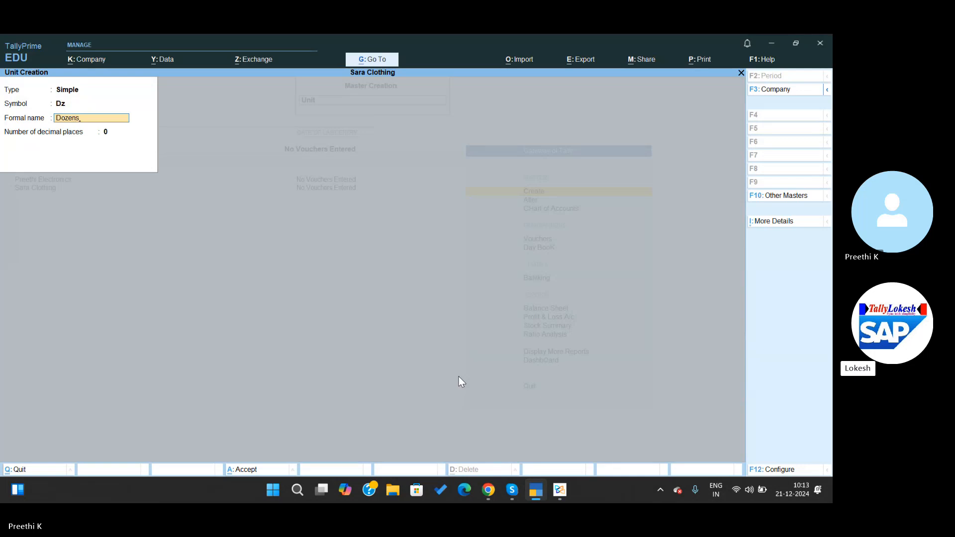
pyautogui.press('Return')
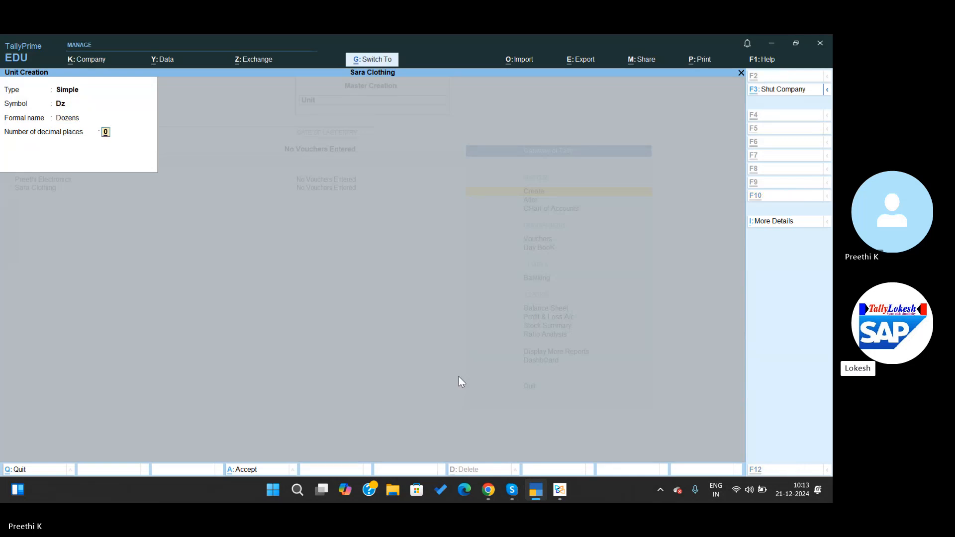
pyautogui.press('Return')
# Step: Check the thread quantities in the PDF and create a simple unit with symbol Pc and formal name Pieces
pyautogui.hotkey('alt', 'Tab')
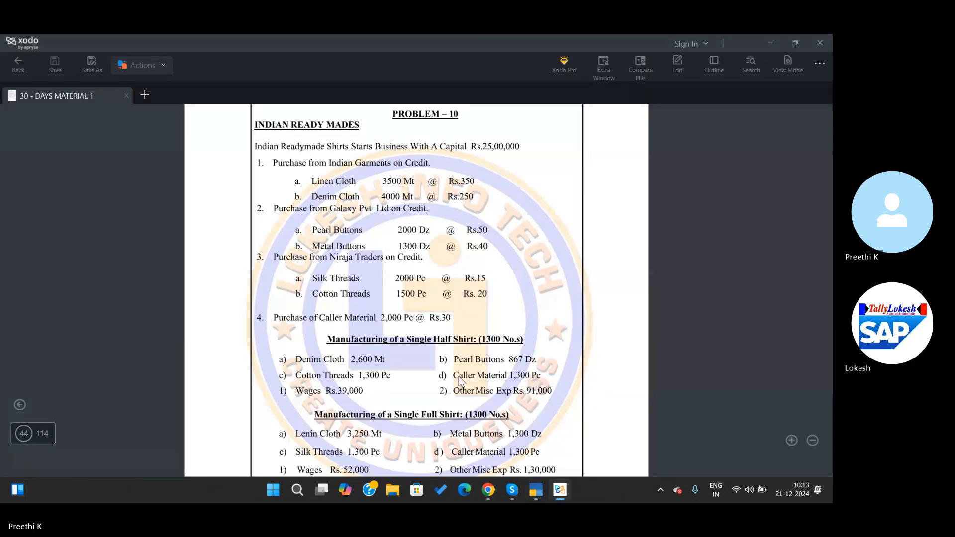
pyautogui.hotkey('alt', 'Tab')
pyautogui.write('Pc')
pyautogui.press('Return')
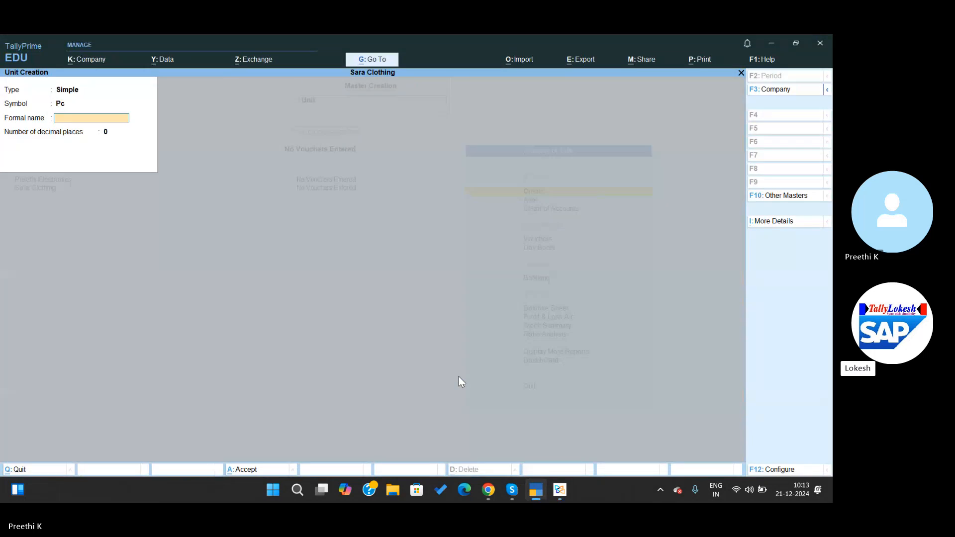
pyautogui.write('Peic')
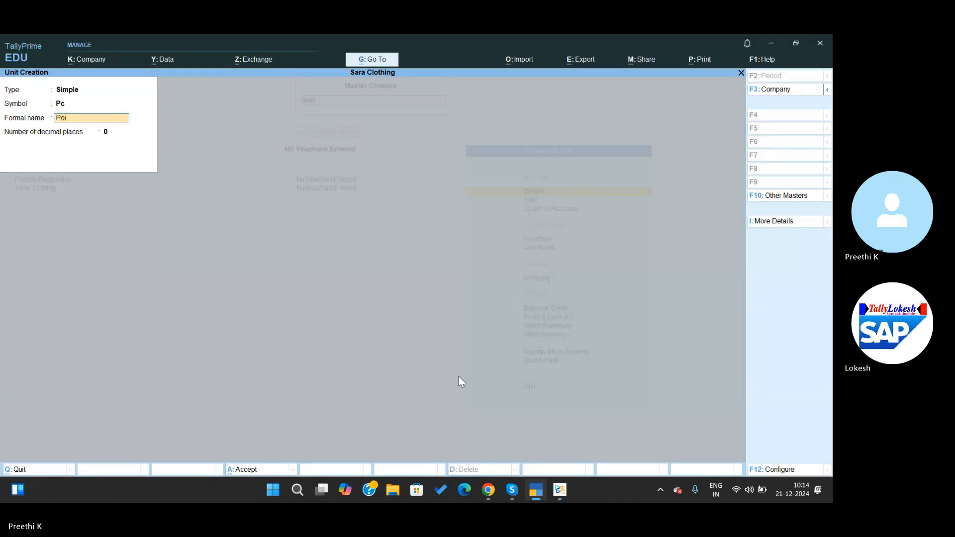
pyautogui.press('Num_Lock')
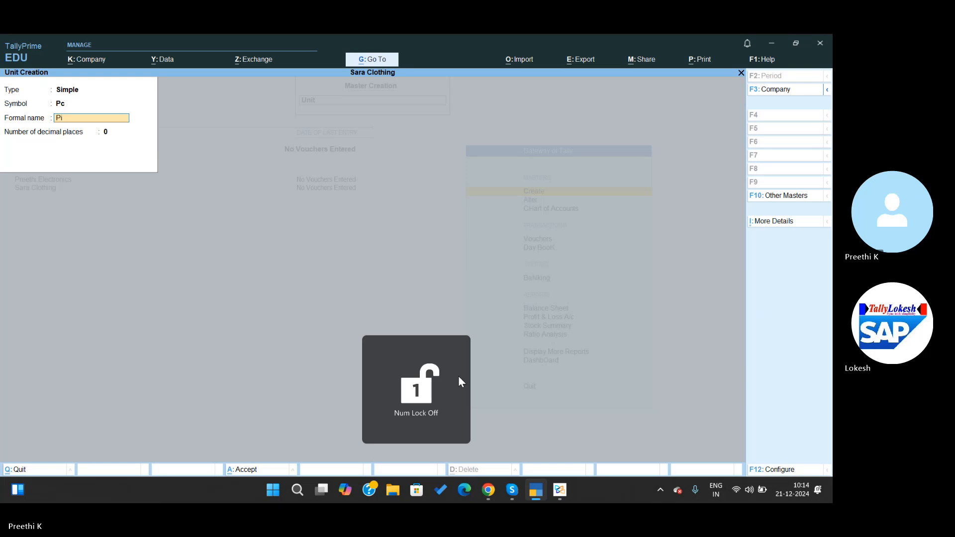
pyautogui.write('eces')
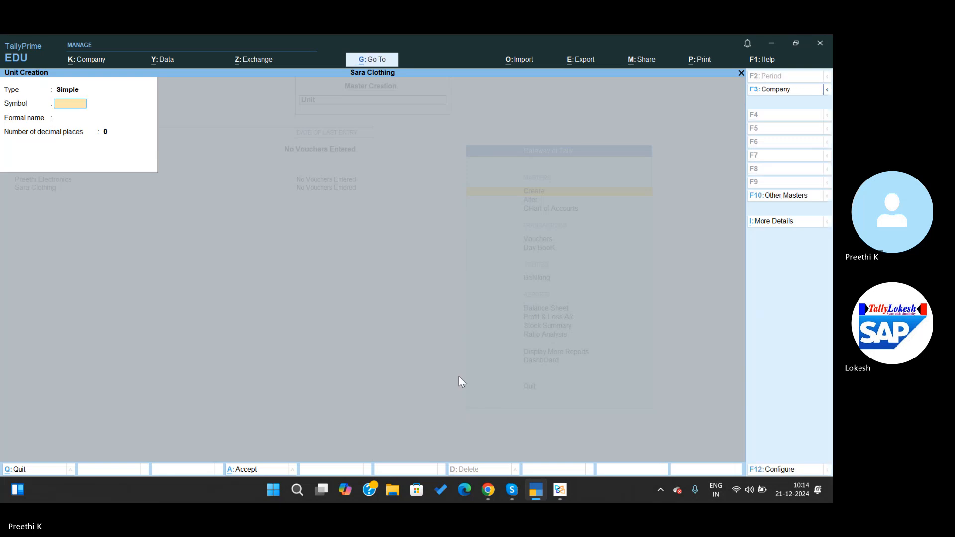
pyautogui.press('Num_Lock')
# Step: Check the shirt quantities in the PDF and create a simple unit with symbol Nos and formal name Numbers
pyautogui.hotkey('alt', 'Tab')
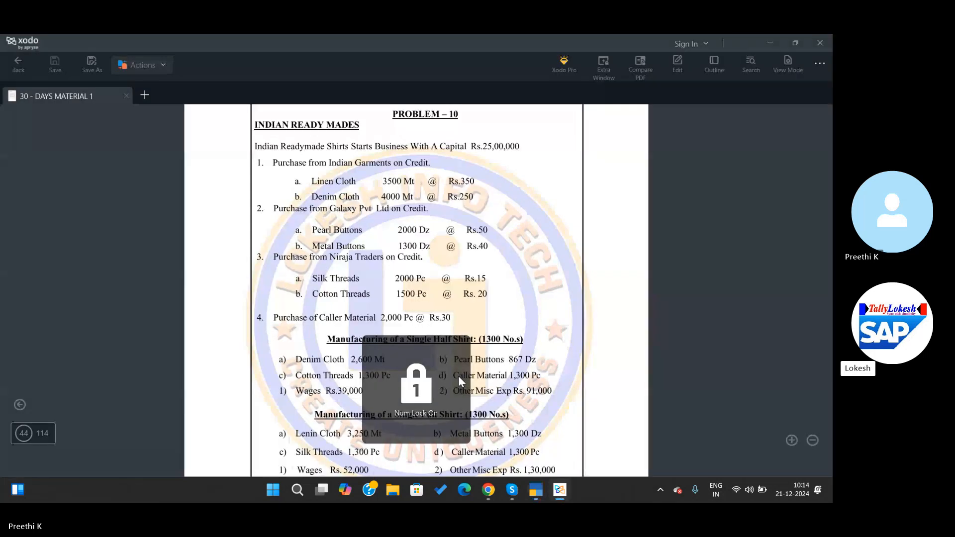
pyautogui.hotkey('alt', 'Tab')
pyautogui.write('N')
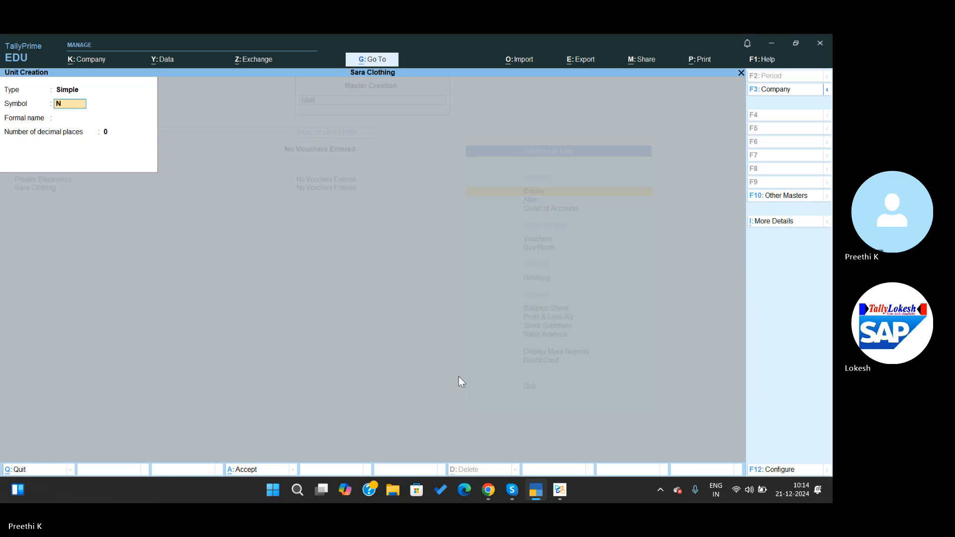
pyautogui.press('Return')
pyautogui.write('Nu')
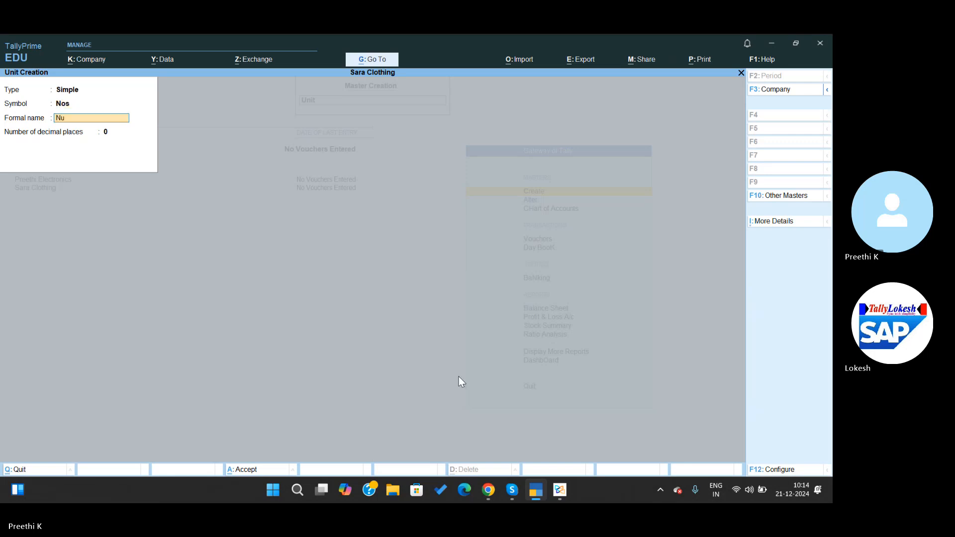
pyautogui.write('mbers')
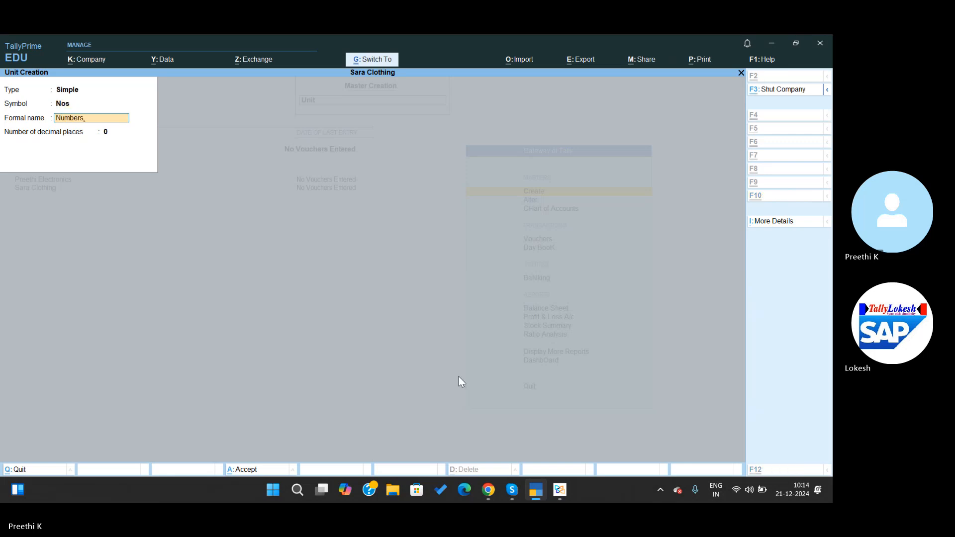
pyautogui.press('Return')
pyautogui.press('Return')
# Step: Review the purchase, manufacturing and sales entries of Problem 10 in the PDF, and switch TallyPrime from unit creation to stock group creation
pyautogui.hotkey('alt', 'Tab')
pyautogui.scroll(-2, 458, 380)
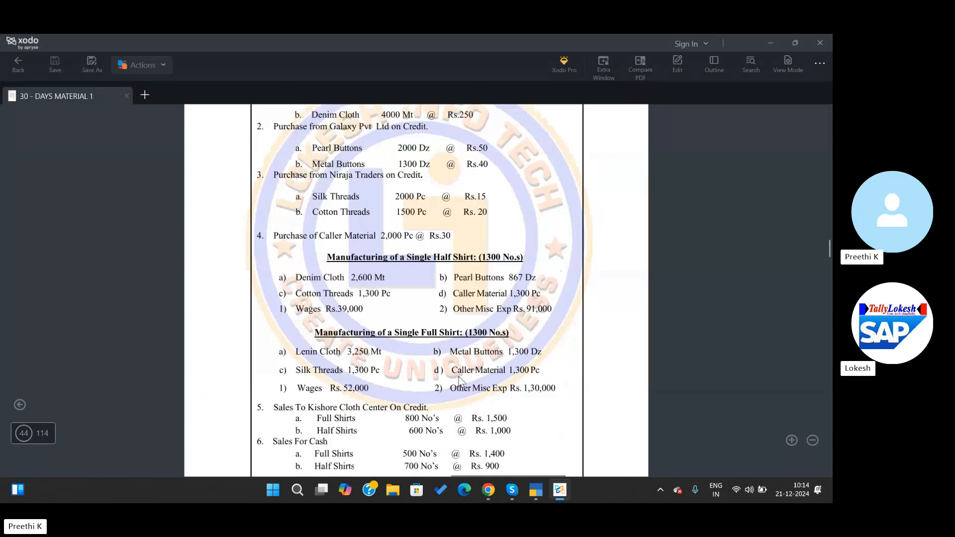
pyautogui.scroll(-1, 458, 381)
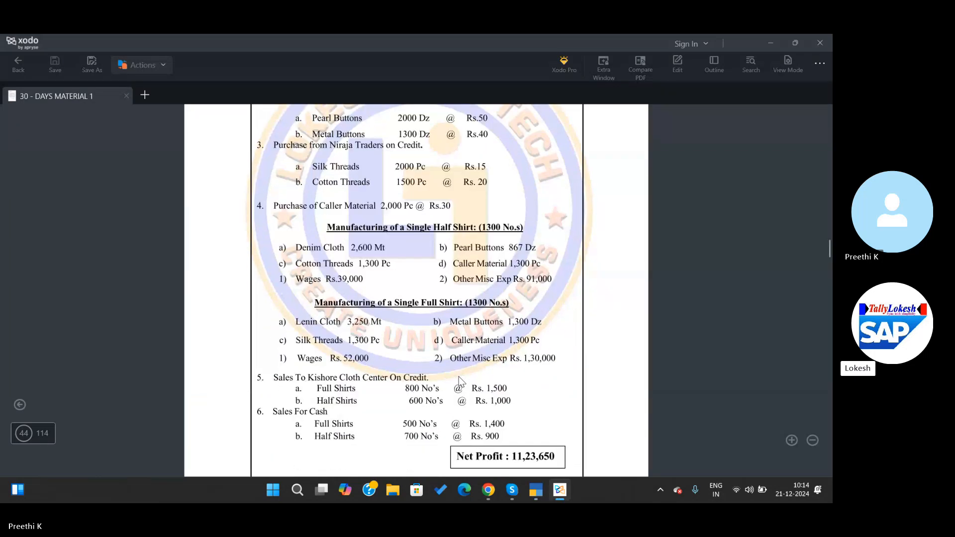
pyautogui.scroll(1, 459, 381)
pyautogui.scroll(1, 458, 381)
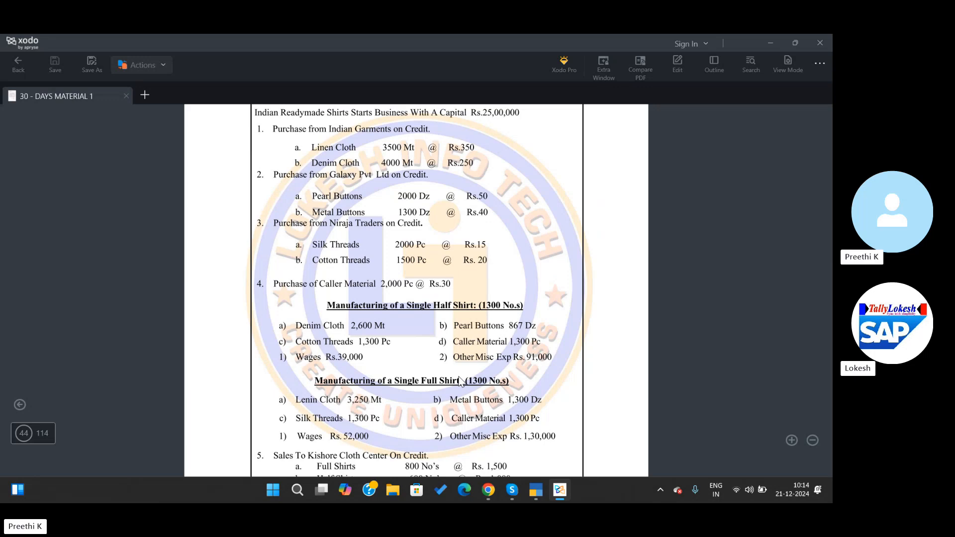
pyautogui.hotkey('alt', 'Tab')
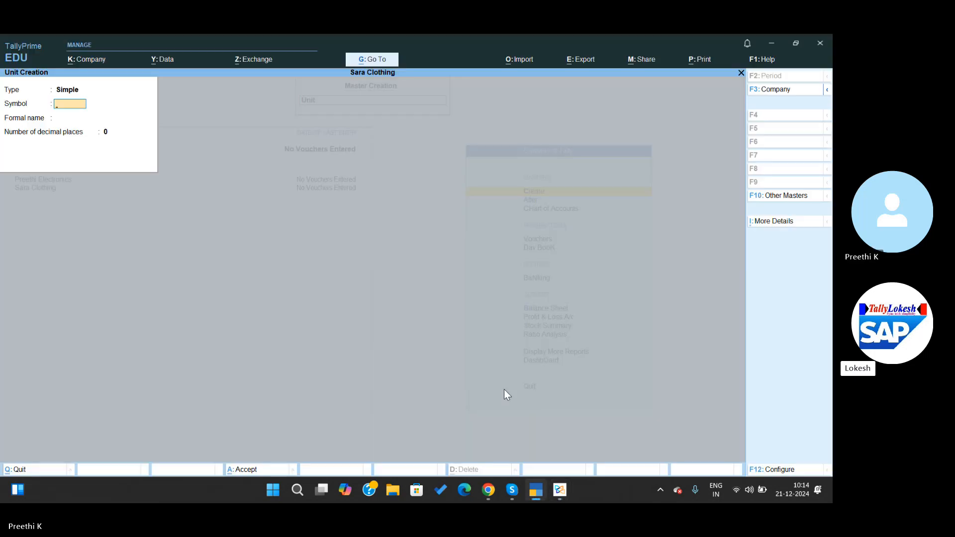
pyautogui.press('Escape')
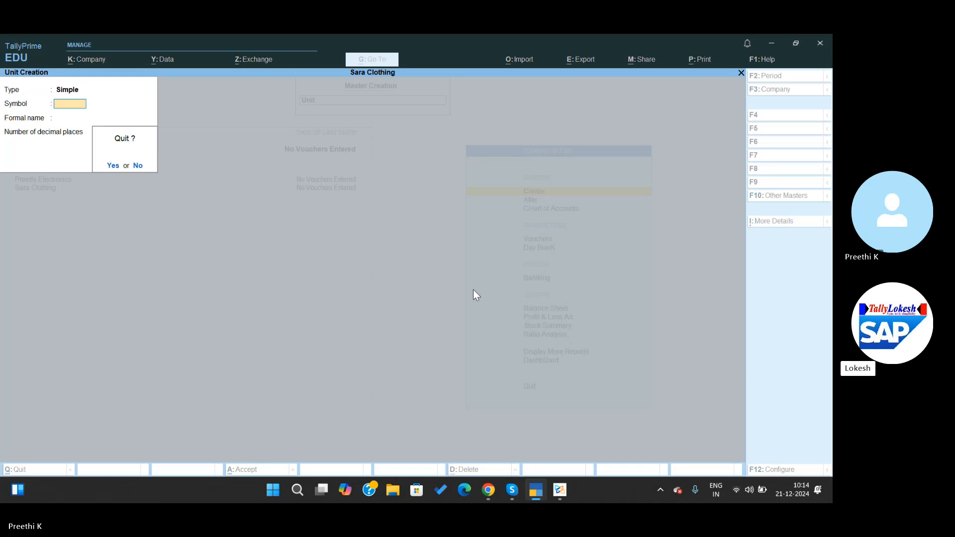
pyautogui.press('y')
pyautogui.press('Up')
pyautogui.press('Up')
pyautogui.press('Up')
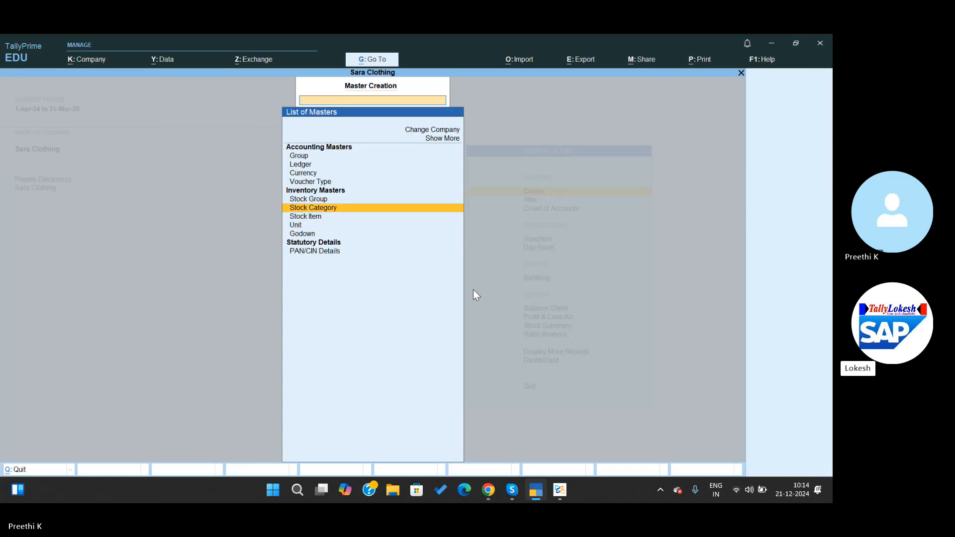
pyautogui.press('\\')
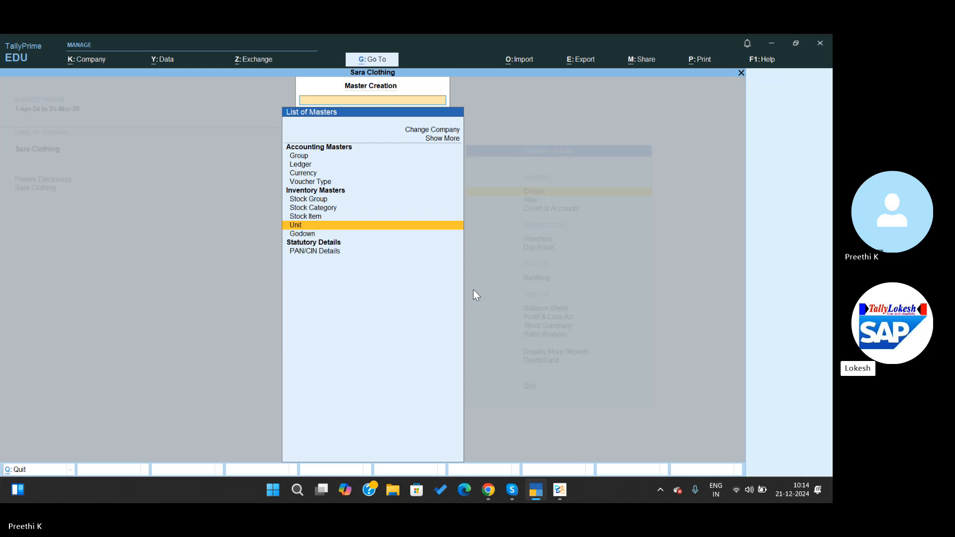
pyautogui.press('Up')
pyautogui.press('Up')
pyautogui.press('Up')
pyautogui.press('Return')
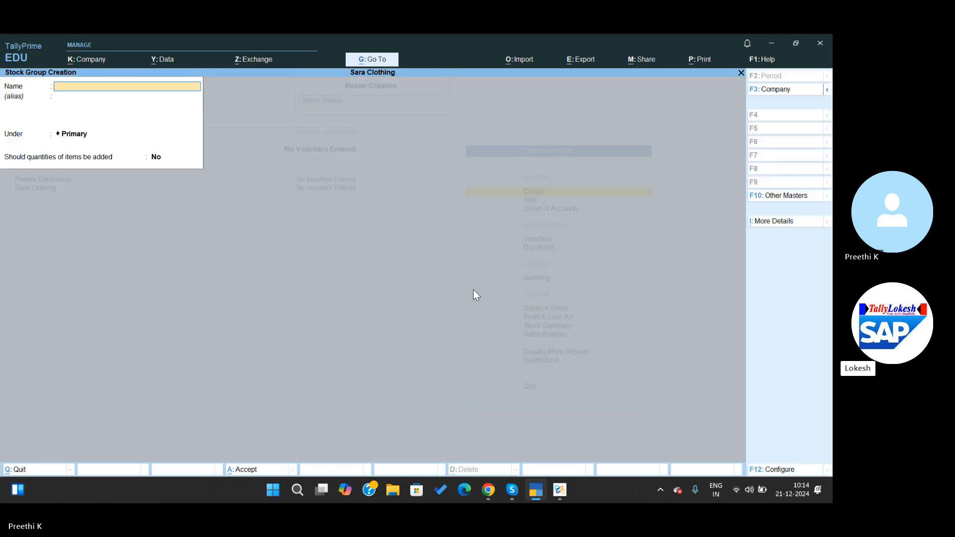
# Step: Create a stock group named Cloths under Primary for the linen and denim cloth in the PDF
pyautogui.press('alt')
pyautogui.hotkey('alt', 'Tab')
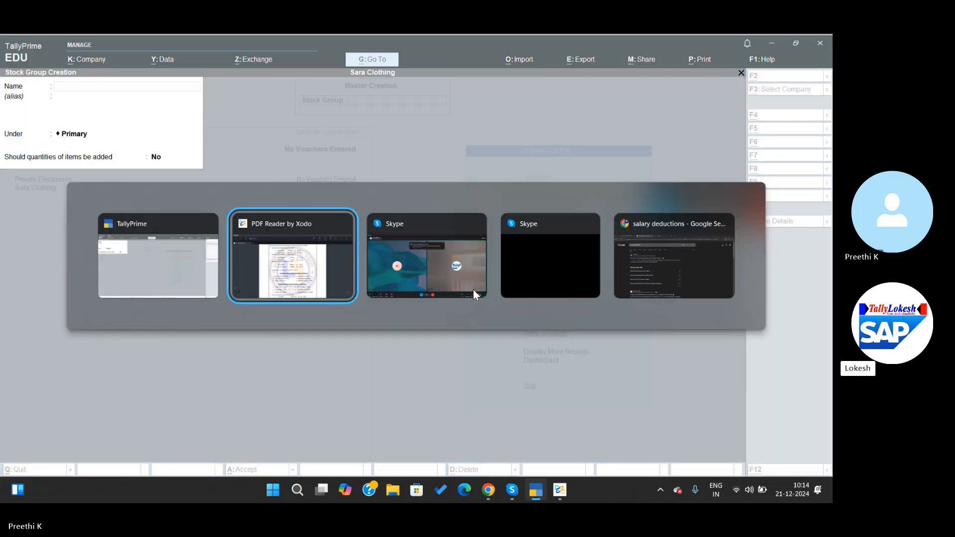
pyautogui.hotkey('alt', 'Tab')
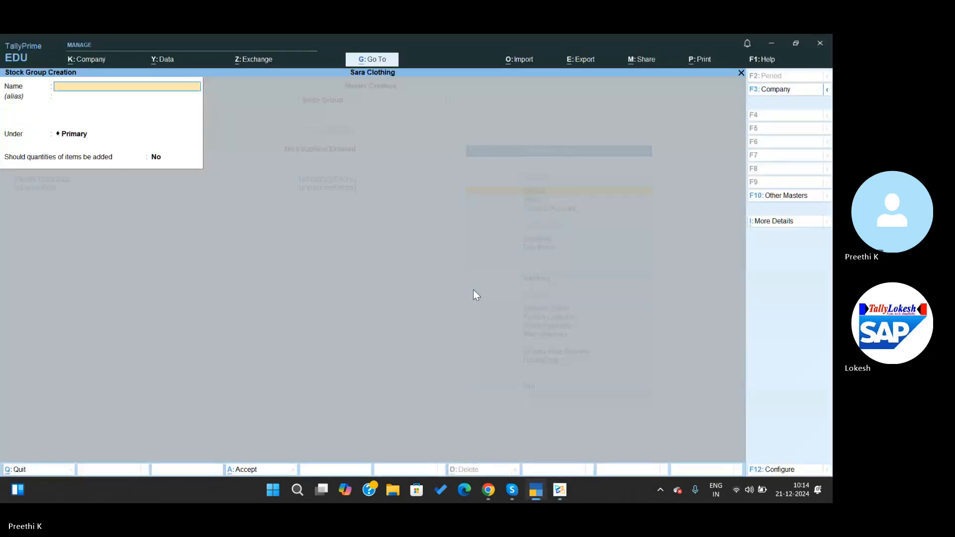
pyautogui.press('Escape')
pyautogui.press('y')
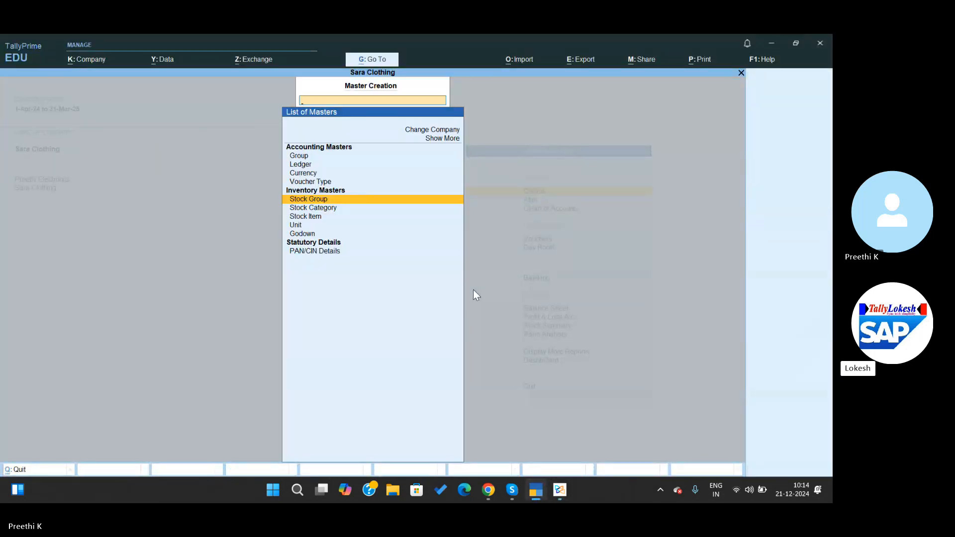
pyautogui.press('Return')
pyautogui.write('Cloth')
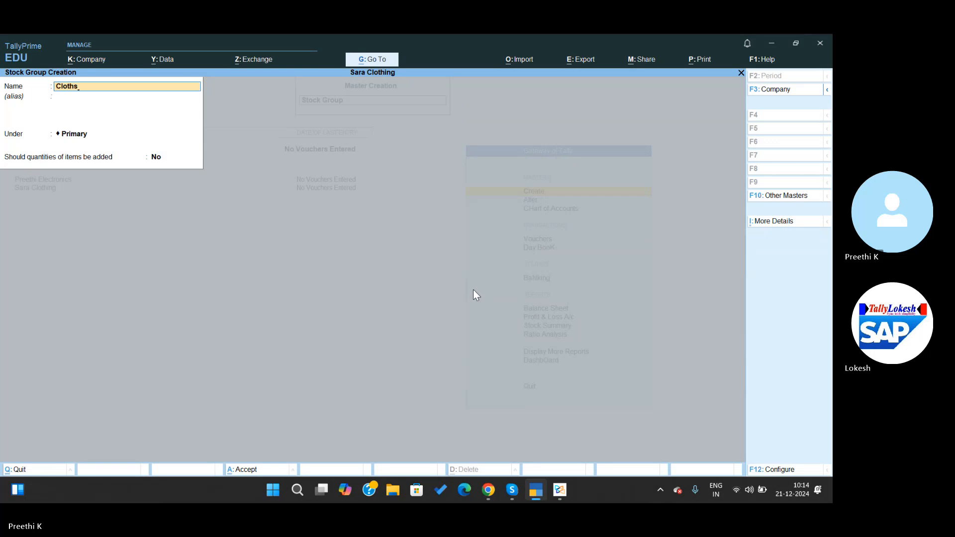
pyautogui.write('s')
pyautogui.hotkey('ctrl', 'a')
# Step: Check the purchased materials in the PDF and create the stock groups Buttons and Threads under Primary
pyautogui.hotkey('alt', 'Tab')
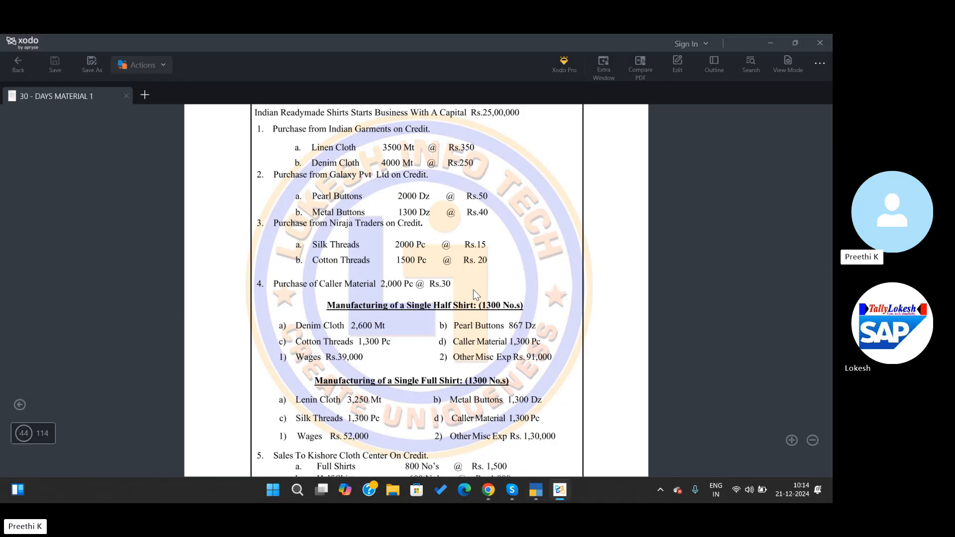
pyautogui.hotkey('alt', 'Tab')
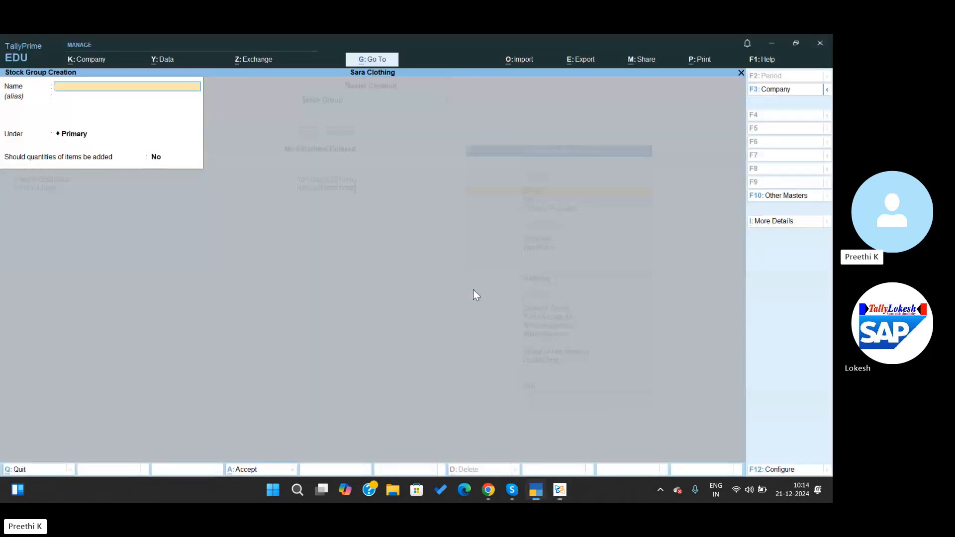
pyautogui.write('Buttons')
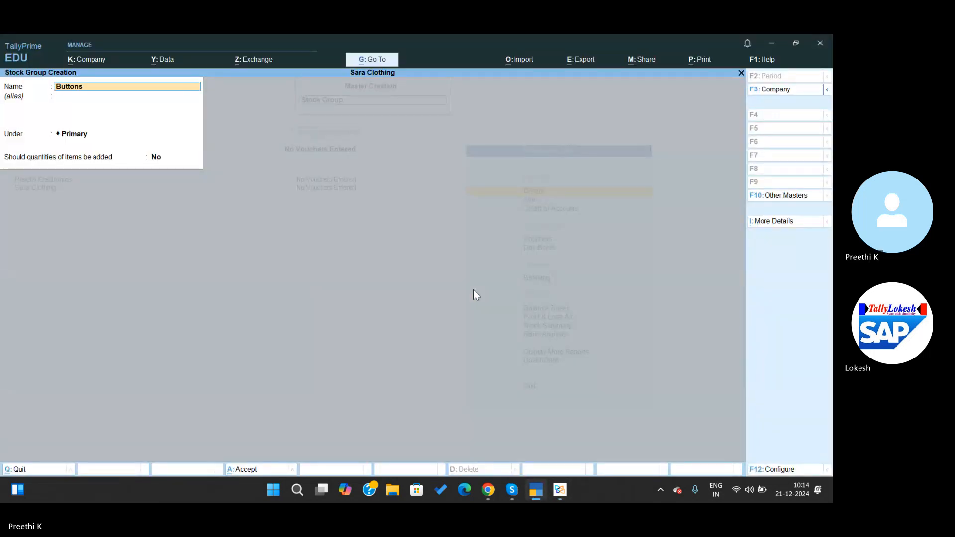
pyautogui.hotkey('ctrl', 'a')
pyautogui.write('Threads')
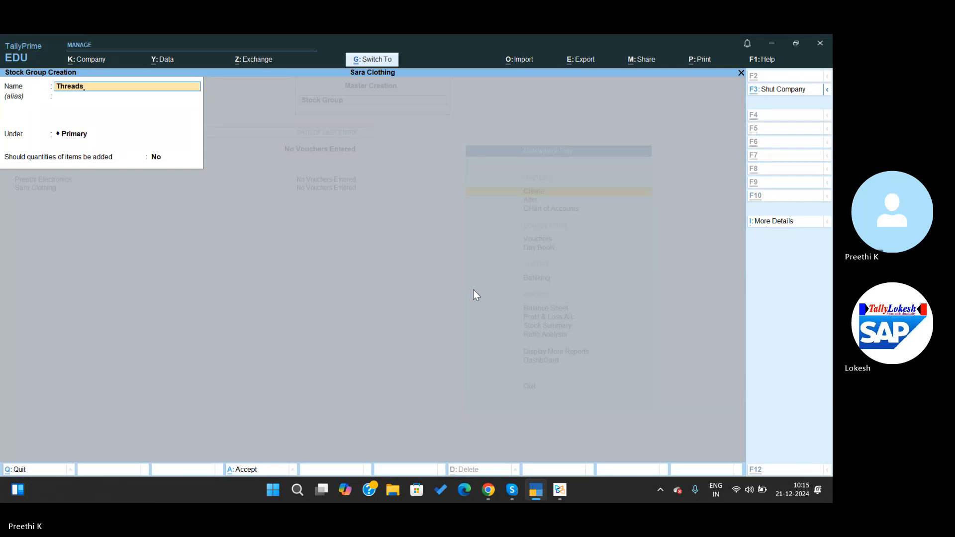
pyautogui.hotkey('ctrl', 'a')
# Step: Review the remaining materials and shirt entries in the PDF, and switch TallyPrime from stock group creation to stock item creation
pyautogui.hotkey('alt', 'Tab')
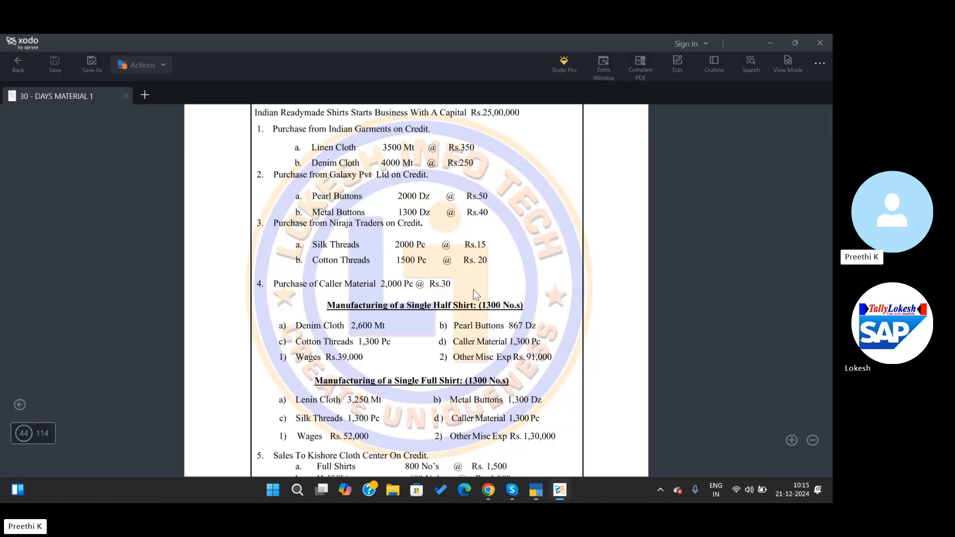
pyautogui.scroll(-3, 474, 289)
pyautogui.scroll(-2, 474, 293)
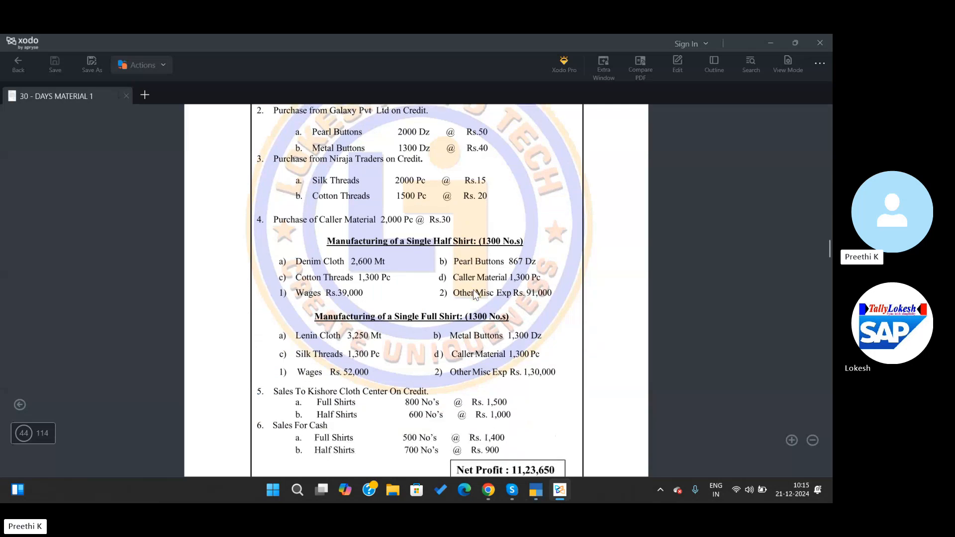
pyautogui.scroll(3, 473, 294)
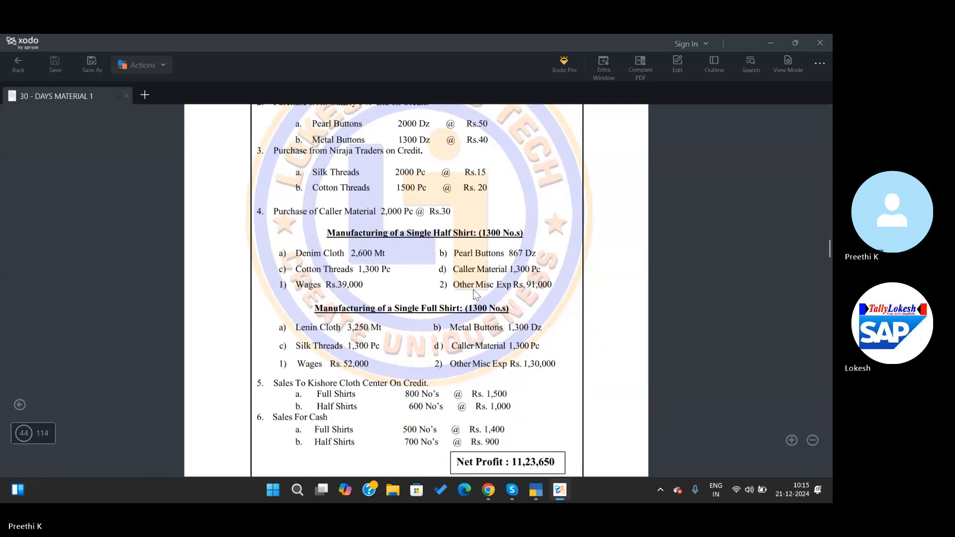
pyautogui.scroll(1, 473, 289)
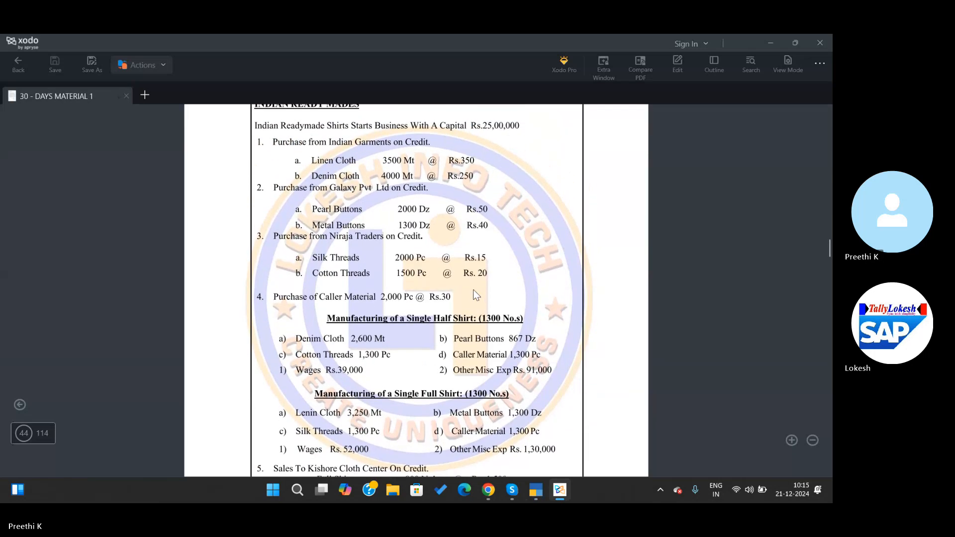
pyautogui.hotkey('alt', 'Tab')
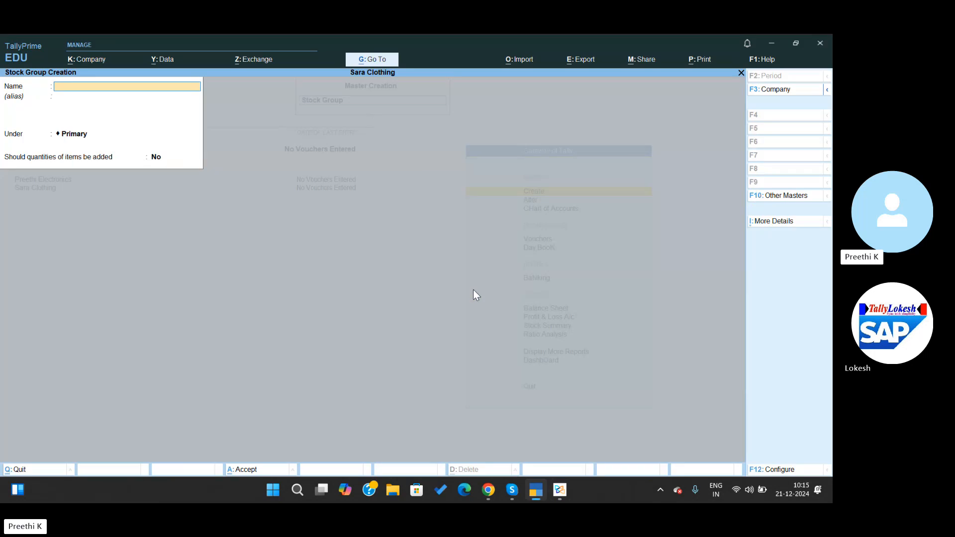
pyautogui.press('Escape')
pyautogui.press('y')
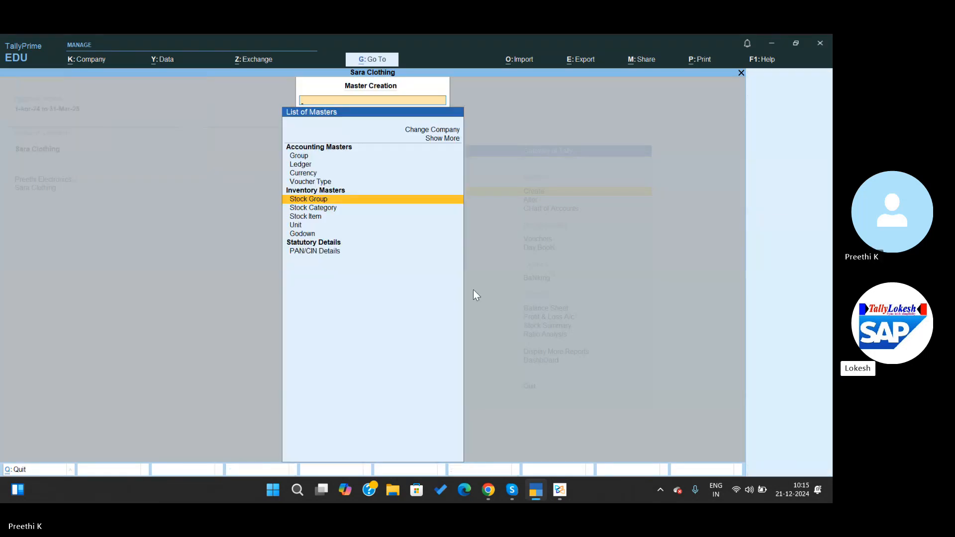
pyautogui.press('Down')
pyautogui.press('Down')
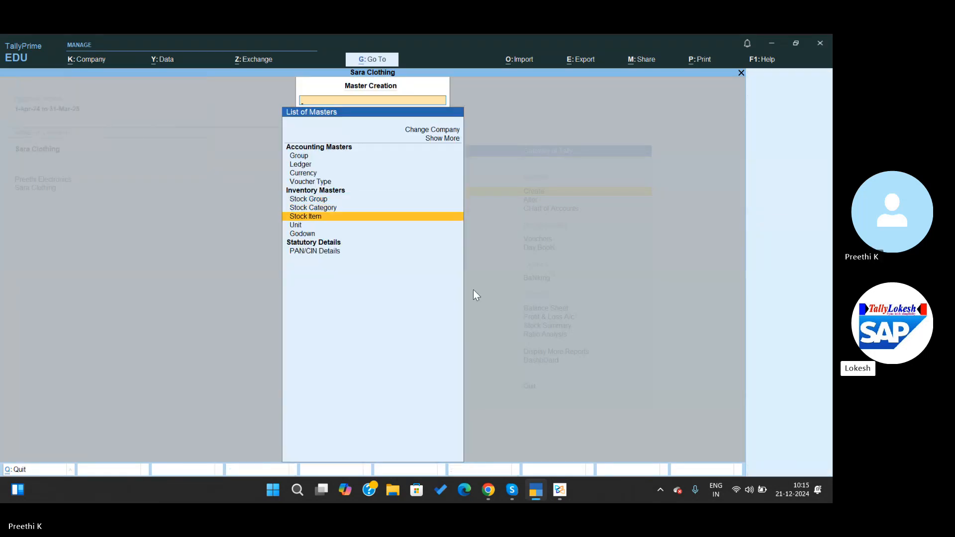
pyautogui.press('Return')
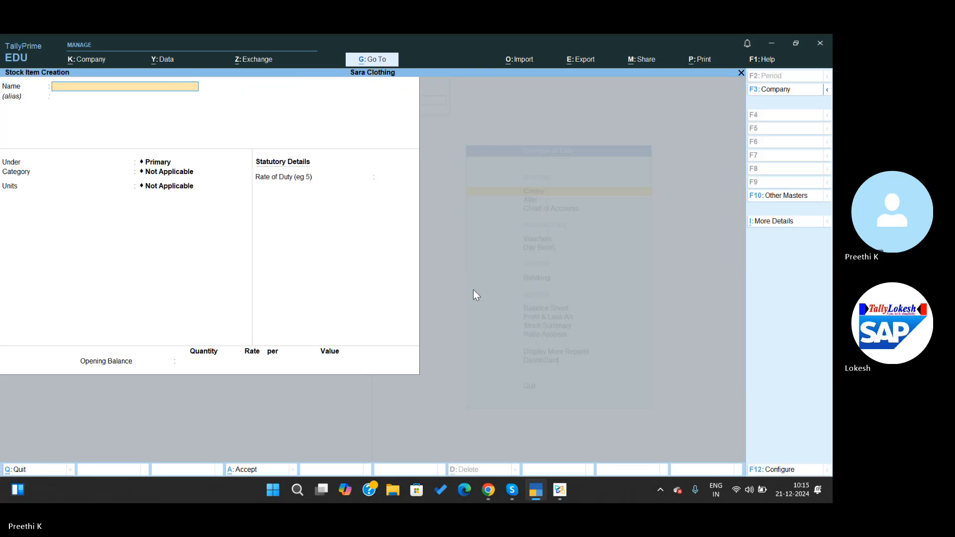
# Step: Check the purchased cloth in the PDF and name the new stock item Linen Cloth
pyautogui.hotkey('alt', 'Tab')
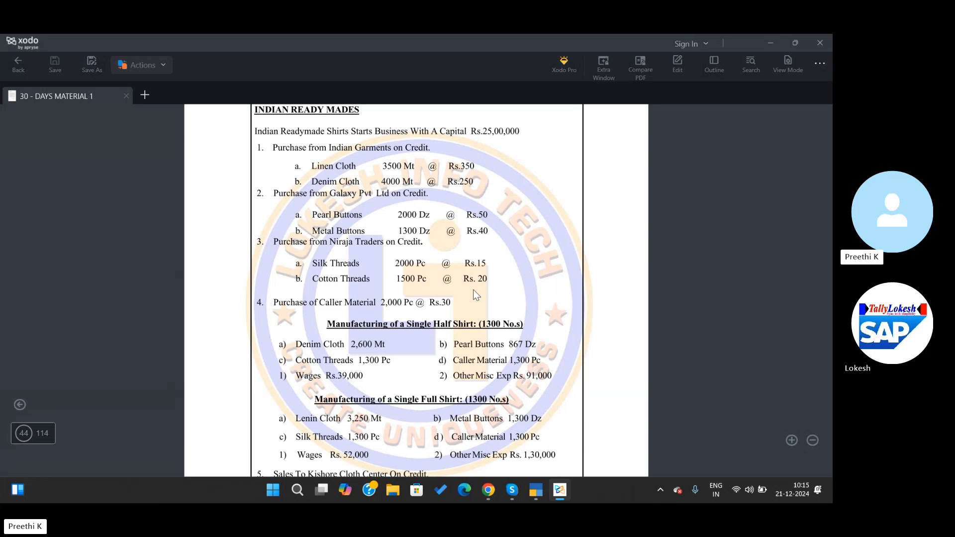
pyautogui.hotkey('alt', 'Tab')
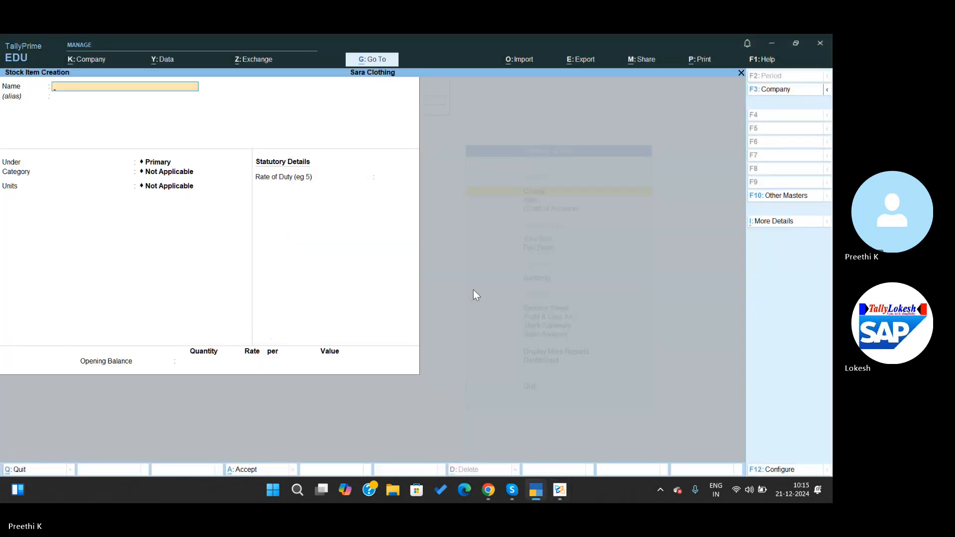
pyautogui.hotkey('alt', 'Tab')
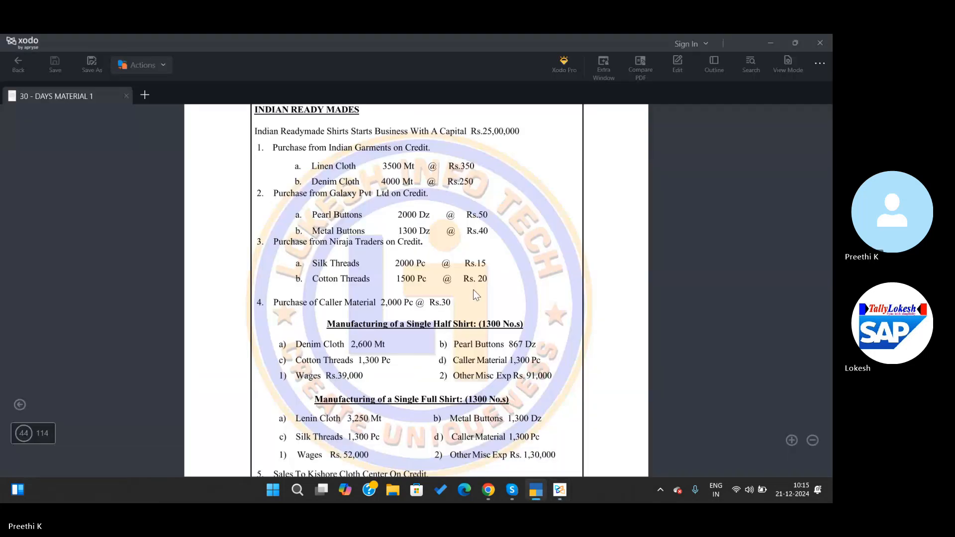
pyautogui.hotkey('alt', 'Tab')
pyautogui.write('Linen Cl')
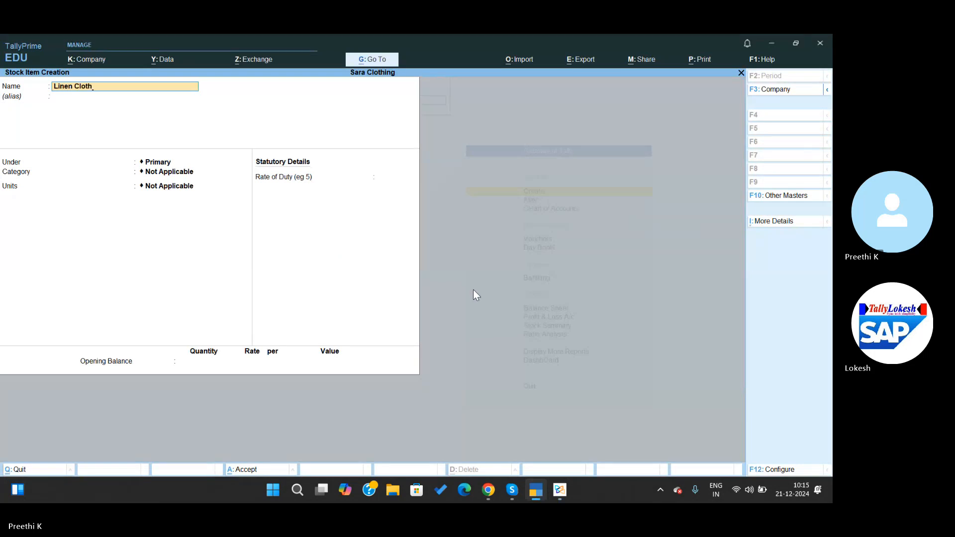
pyautogui.press('Return')
pyautogui.press('Return')
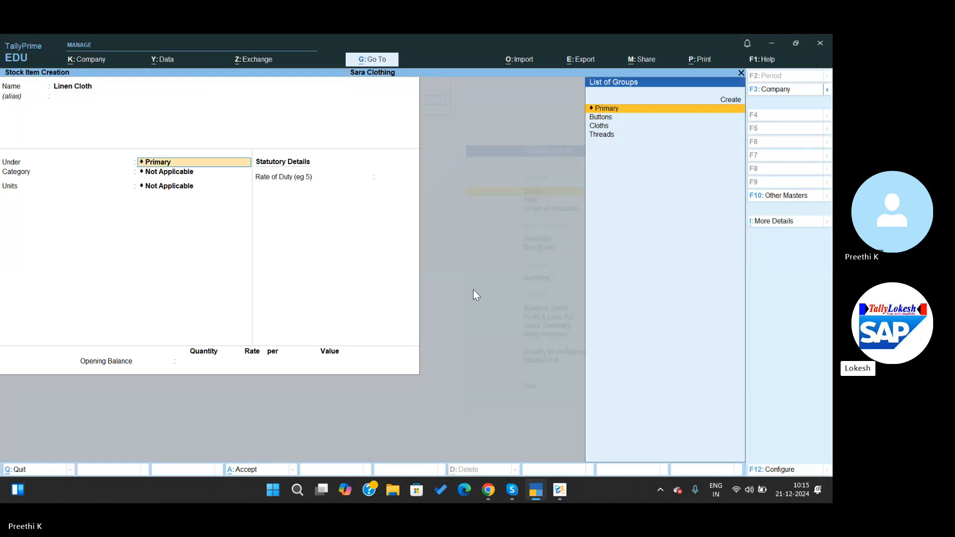
# Step: Place the Linen Cloth item under the stock group Cloths
pyautogui.press('Down')
pyautogui.press('Down')
pyautogui.press('Return')
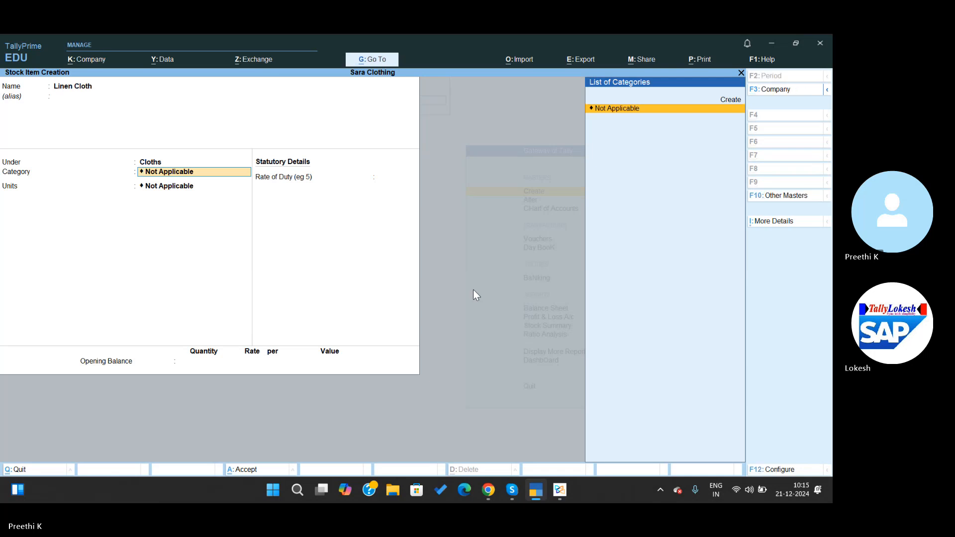
pyautogui.press('BackSpace')
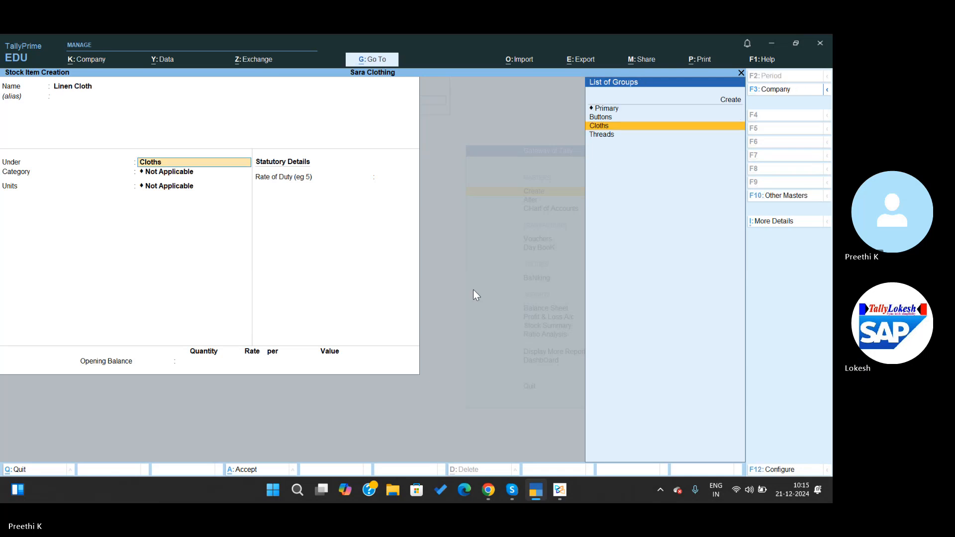
pyautogui.press('Down')
pyautogui.press('BackSpace')
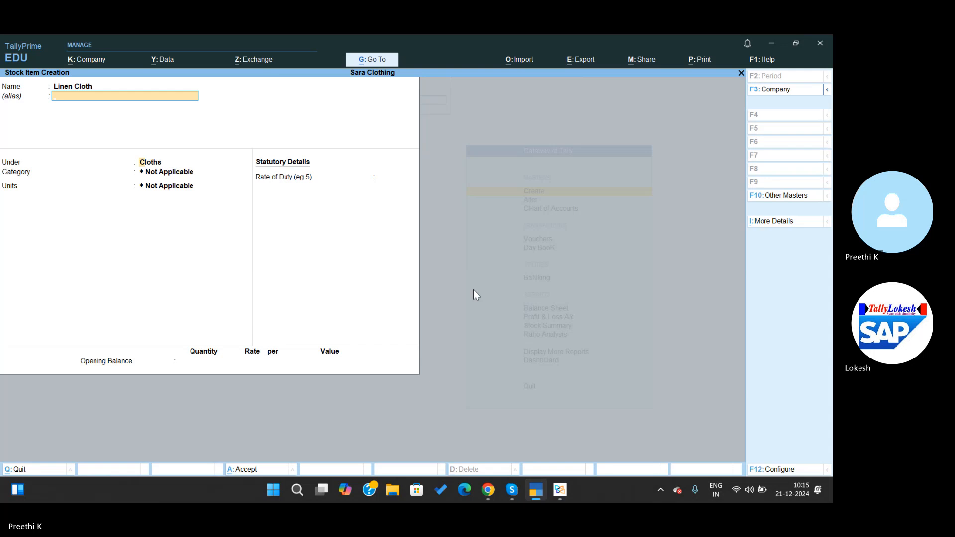
pyautogui.press('Return')
pyautogui.press('Down')
pyautogui.press('Up')
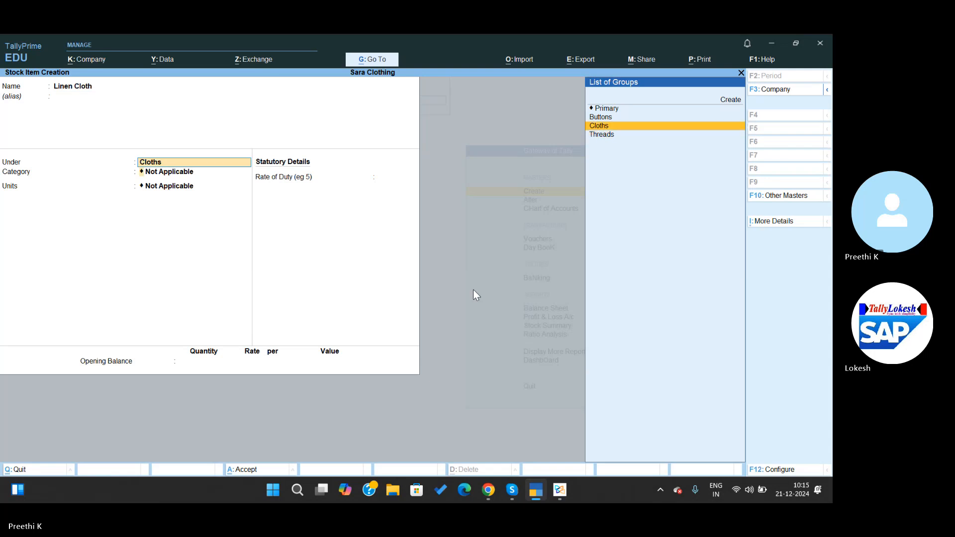
pyautogui.press('Return')
# Step: Keep the category Not Applicable, set the units of Linen Cloth to Dz and save the item
pyautogui.press('Return')
pyautogui.press('Down')
pyautogui.press('Down')
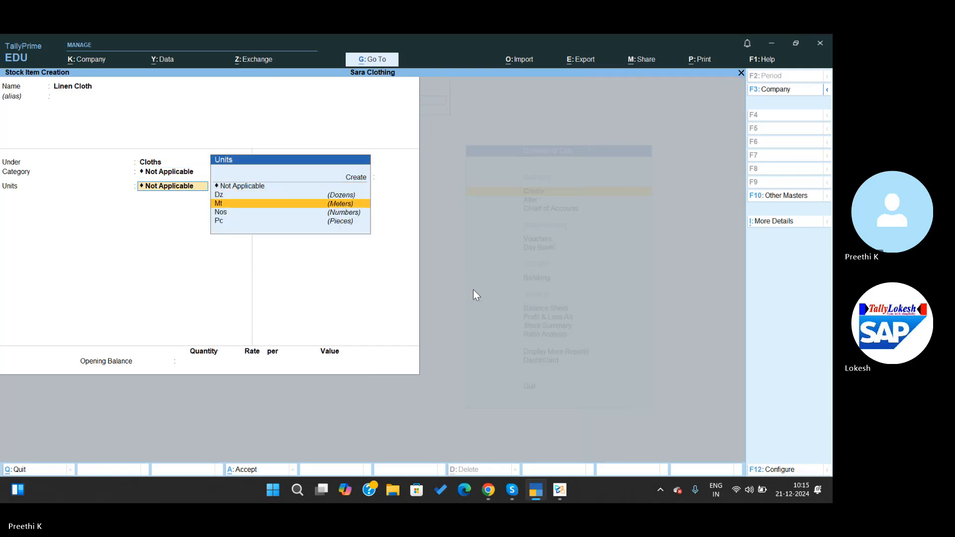
pyautogui.press('Up')
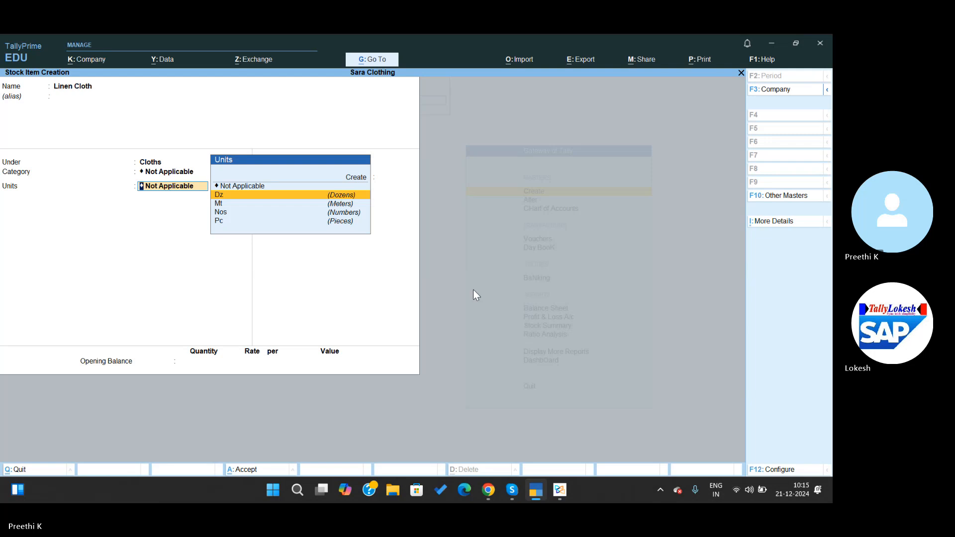
pyautogui.press('Return')
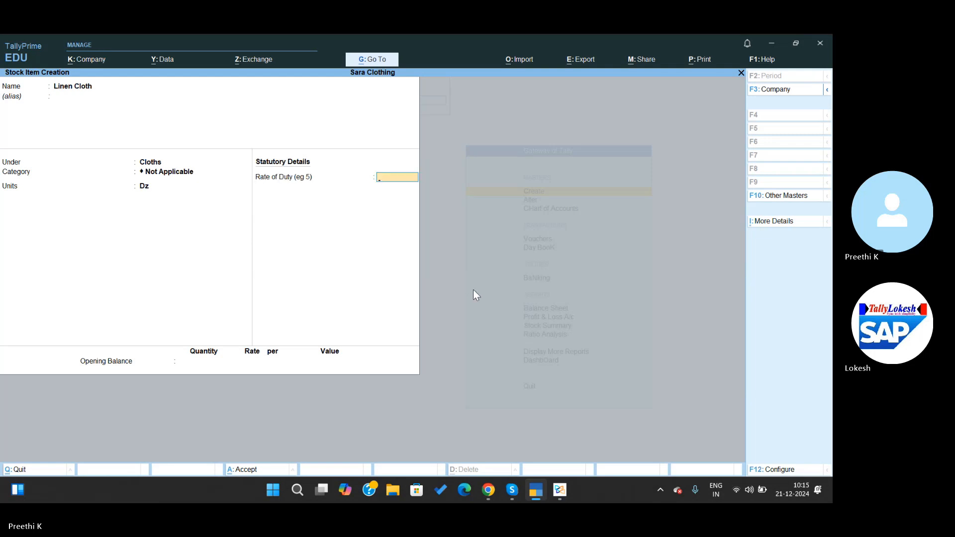
pyautogui.press('Return')
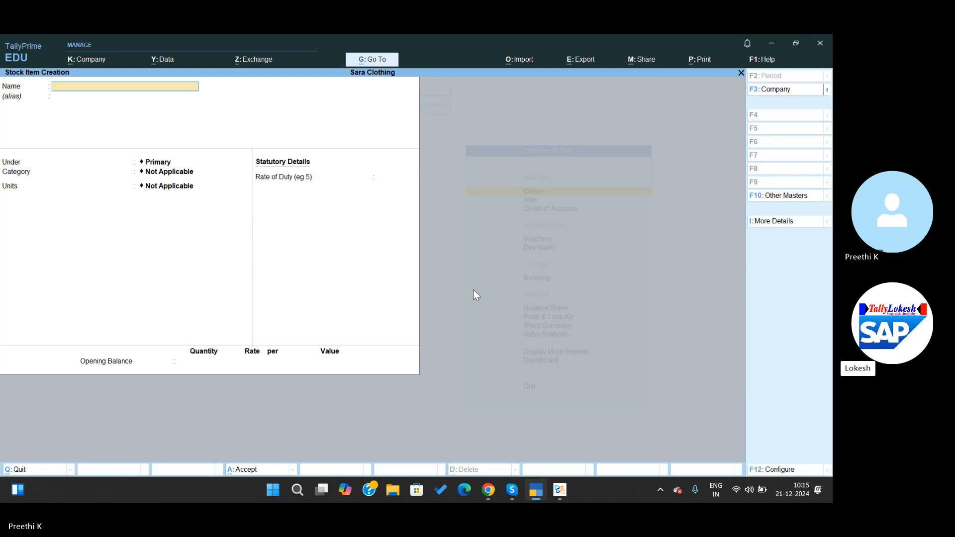
# Step: Check the linen cloth's unit in the PDF, and change the saved Linen Cloth item's units to Mt
pyautogui.hotkey('alt', 'Tab')
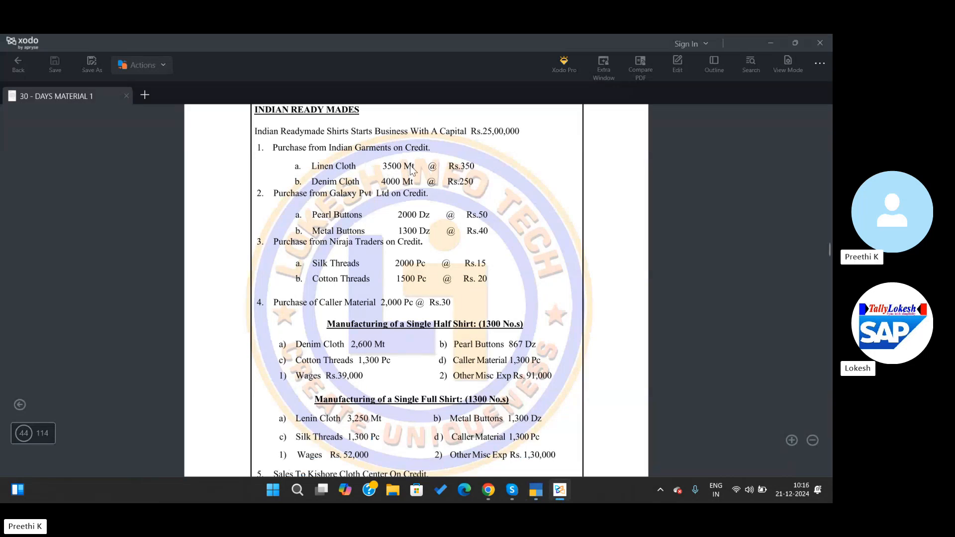
pyautogui.hotkey('alt', 'Tab')
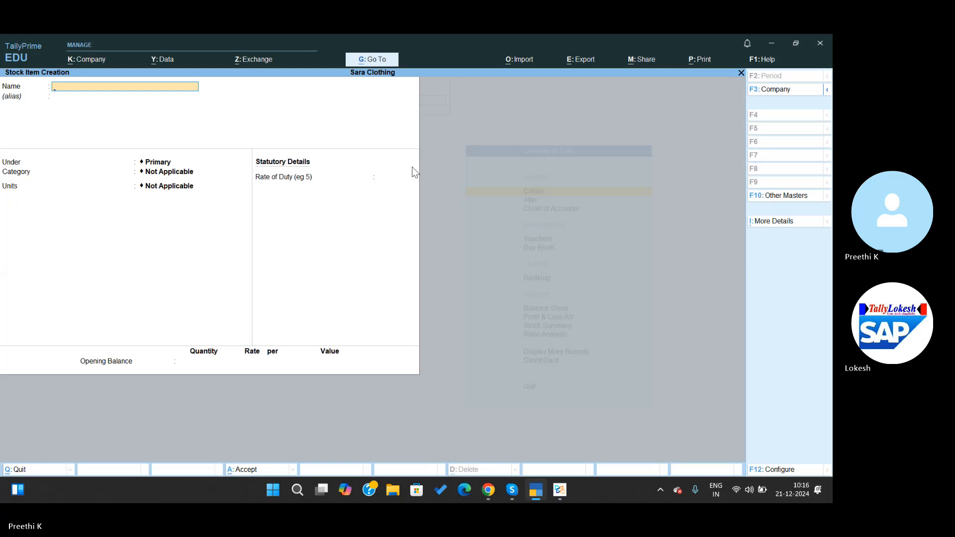
pyautogui.press('pageup')
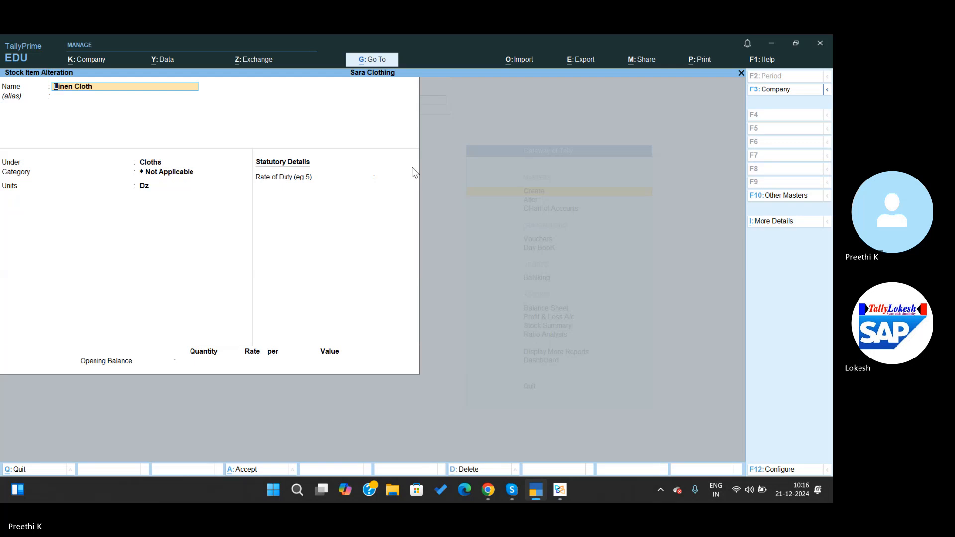
pyautogui.press('Return')
pyautogui.press('Return')
pyautogui.press('Down')
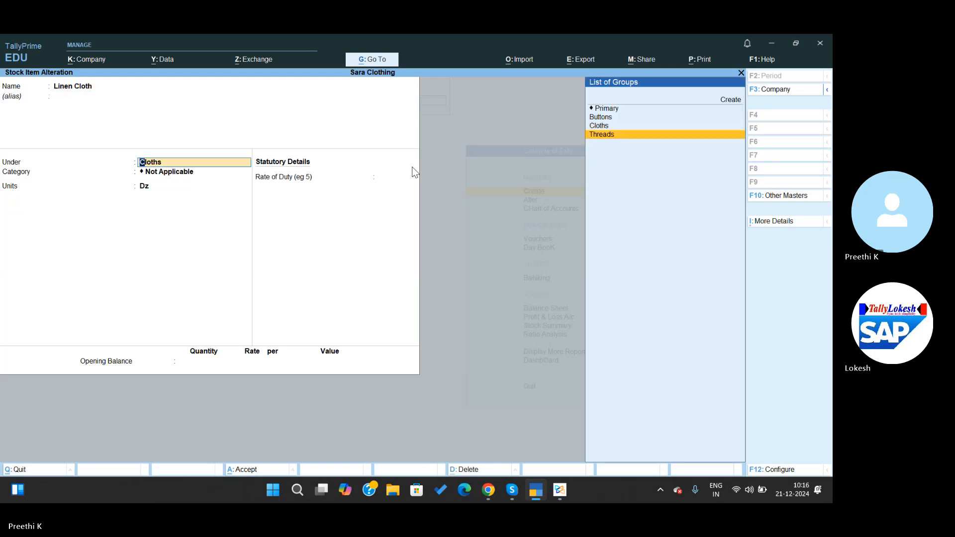
pyautogui.press('Up')
pyautogui.press('Return')
pyautogui.press('Return')
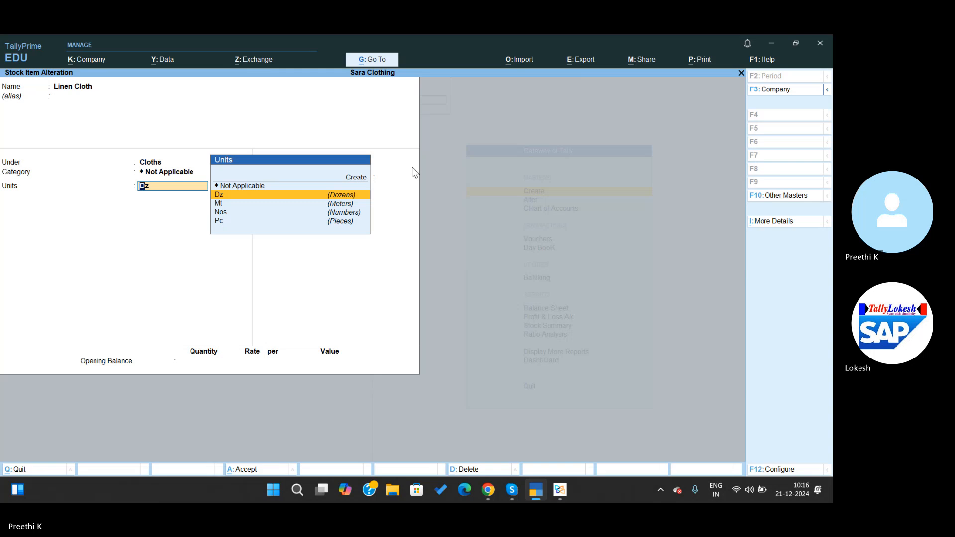
pyautogui.press('Down')
pyautogui.press('Return')
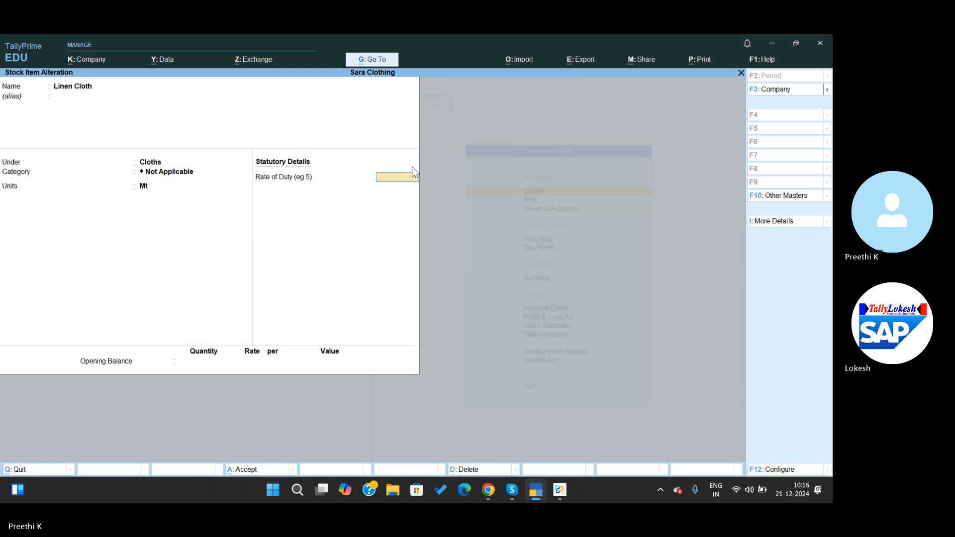
pyautogui.press('Return')
# Step: Check the second cloth in the PDF and create the stock item Denim Cloth under Cloths with units Mt
pyautogui.hotkey('alt', 'Tab')
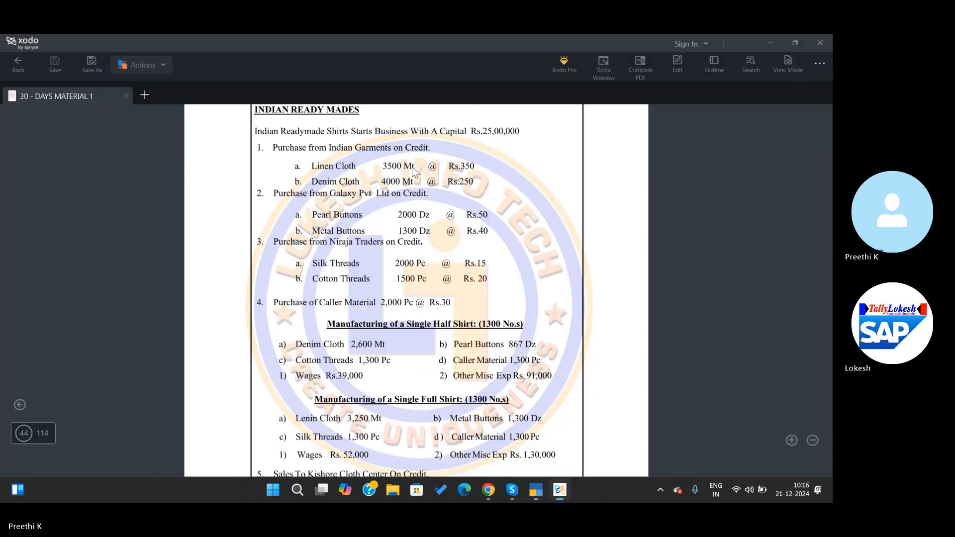
pyautogui.hotkey('alt', 'Tab')
pyautogui.write('Denim')
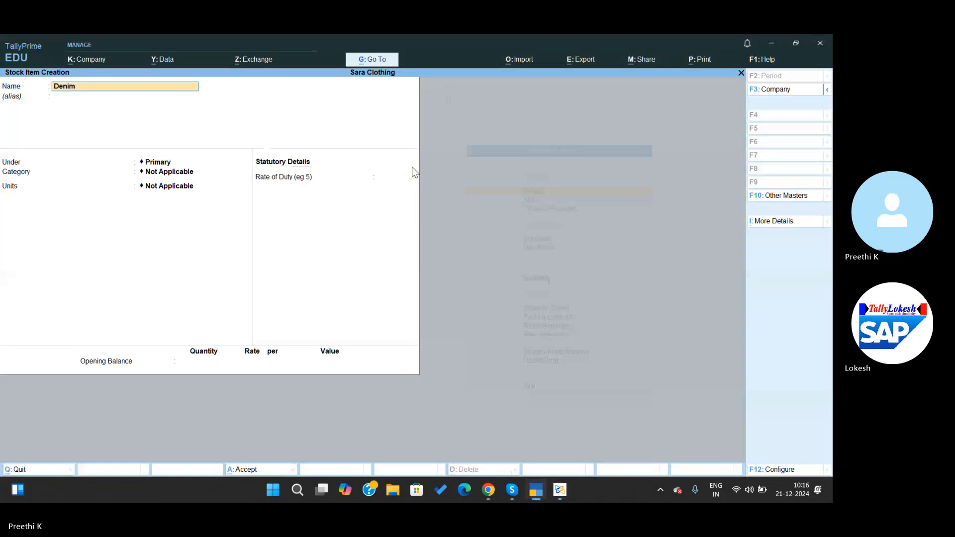
pyautogui.write(' cloth')
pyautogui.press('Return')
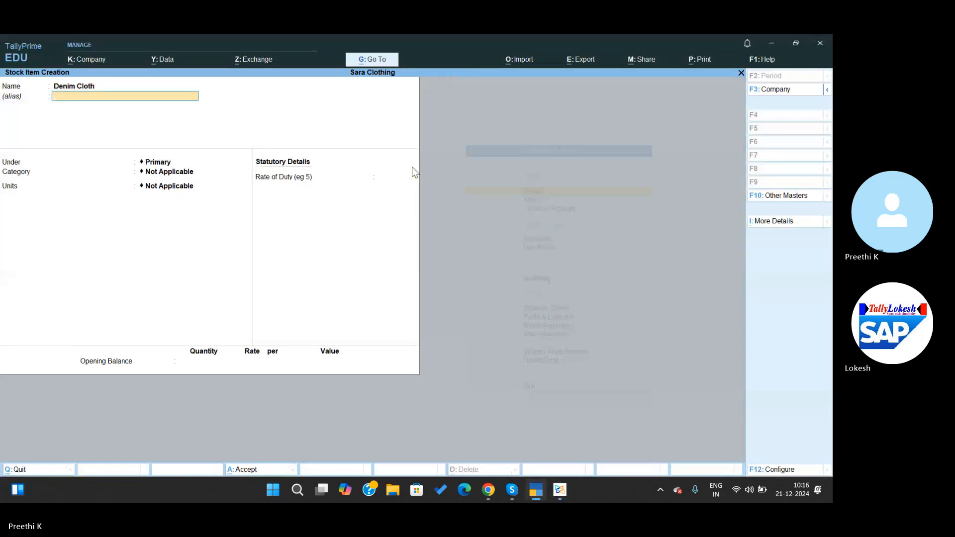
pyautogui.press('Down')
pyautogui.press('Down')
pyautogui.press('Return')
pyautogui.press('Return')
pyautogui.write('m')
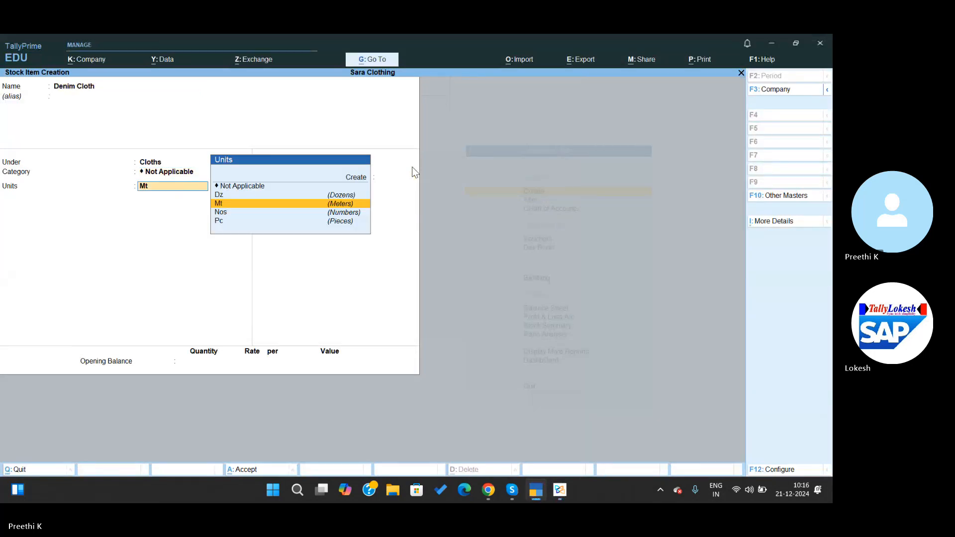
pyautogui.press('Return')
pyautogui.press('Return')
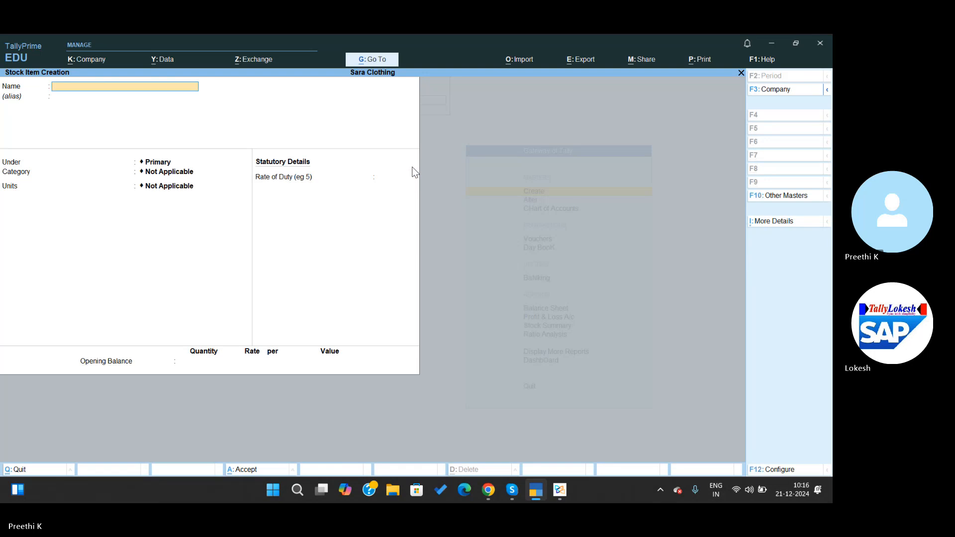
# Step: Check the first button item in the PDF and start the stock item Pearl Buttons under Buttons, keeping the category Not Applicable
pyautogui.hotkey('alt', 'Tab')
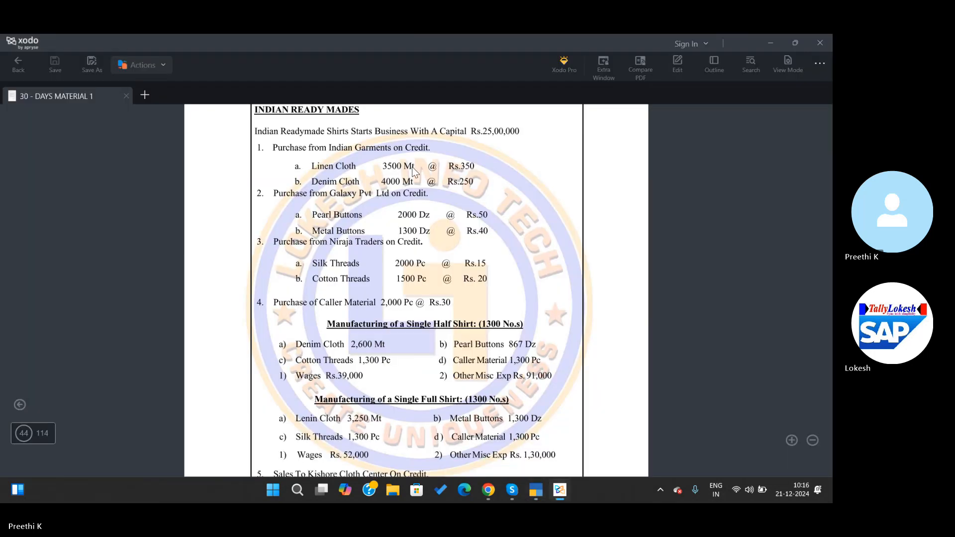
pyautogui.hotkey('alt', 'Tab')
pyautogui.write('Pear')
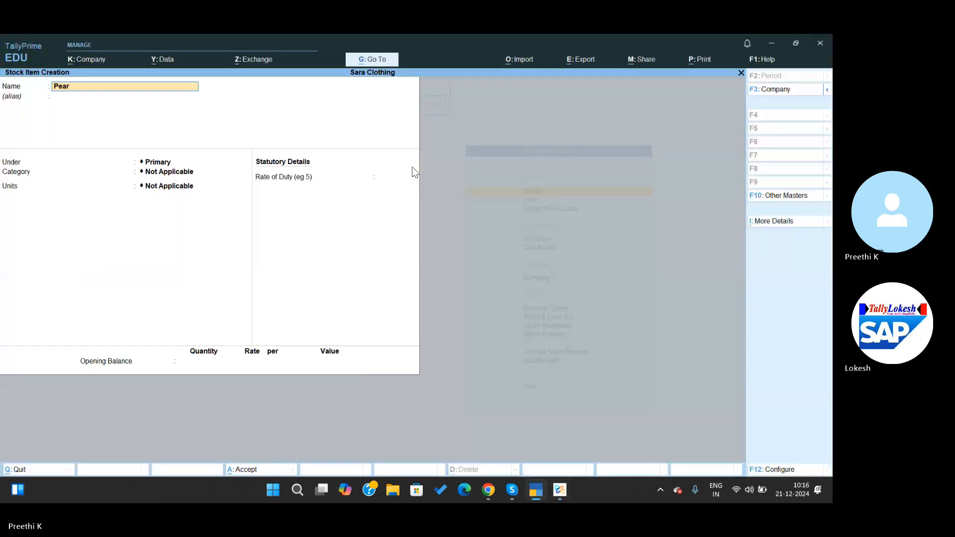
pyautogui.write('l But')
pyautogui.press('Return')
pyautogui.press('Return')
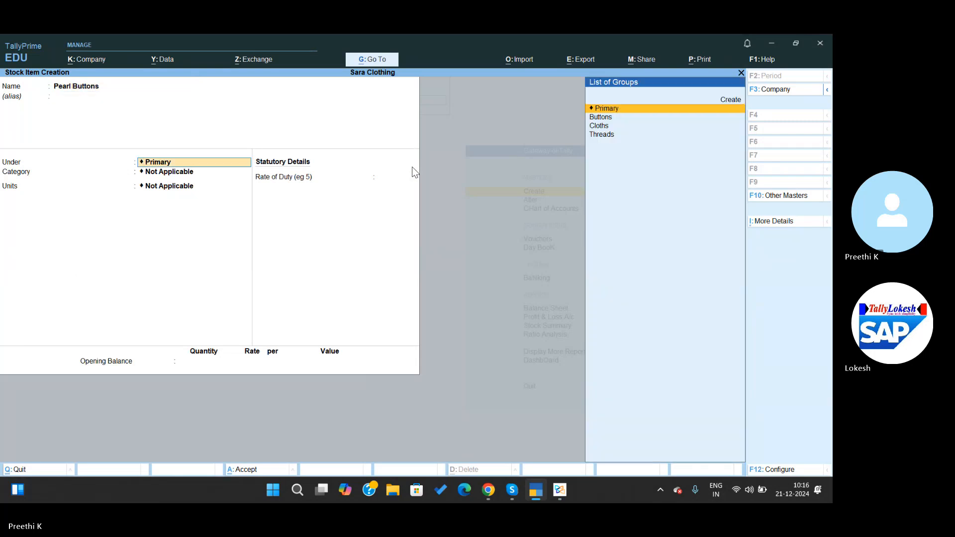
pyautogui.press('Down')
pyautogui.press('Return')
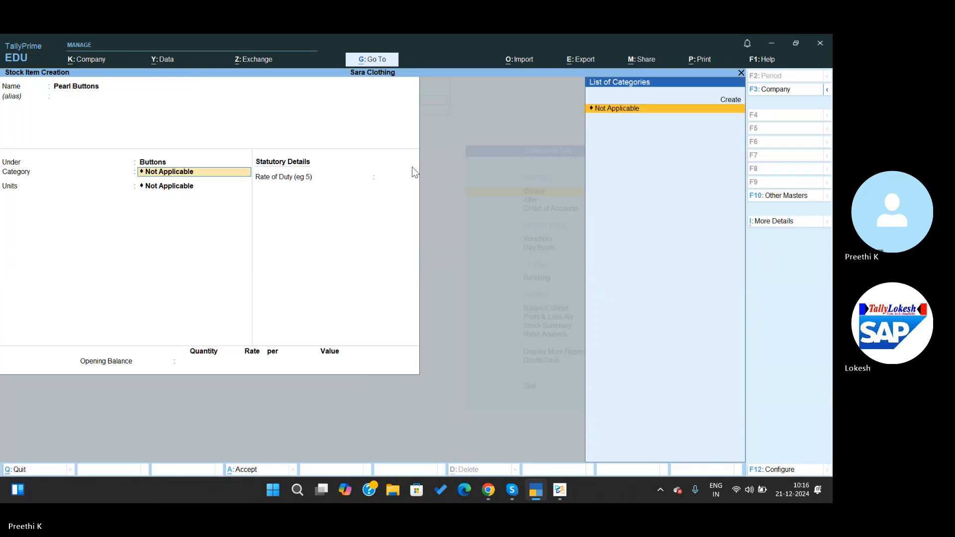
pyautogui.press('Return')
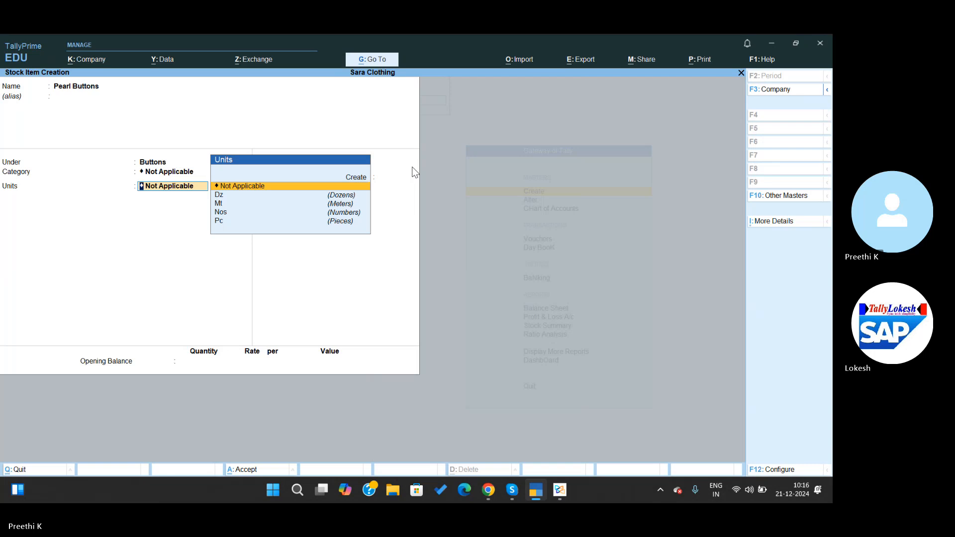
# Step: Check the pearl buttons' unit in the PDF, set the item's units to Dz and save it
pyautogui.hotkey('alt', 'Tab')
pyautogui.hotkey('alt', 'Tab')
pyautogui.press('Down')
pyautogui.press('Return')
pyautogui.press('Return')
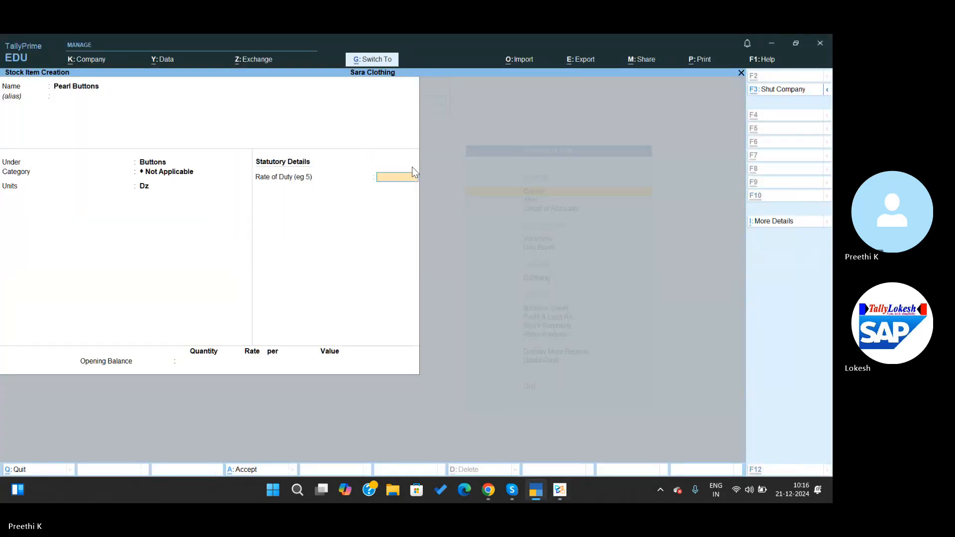
# Step: Check the second button item in the PDF and create the stock item Metal Buttons under Buttons with units Dz
pyautogui.hotkey('alt', 'Tab')
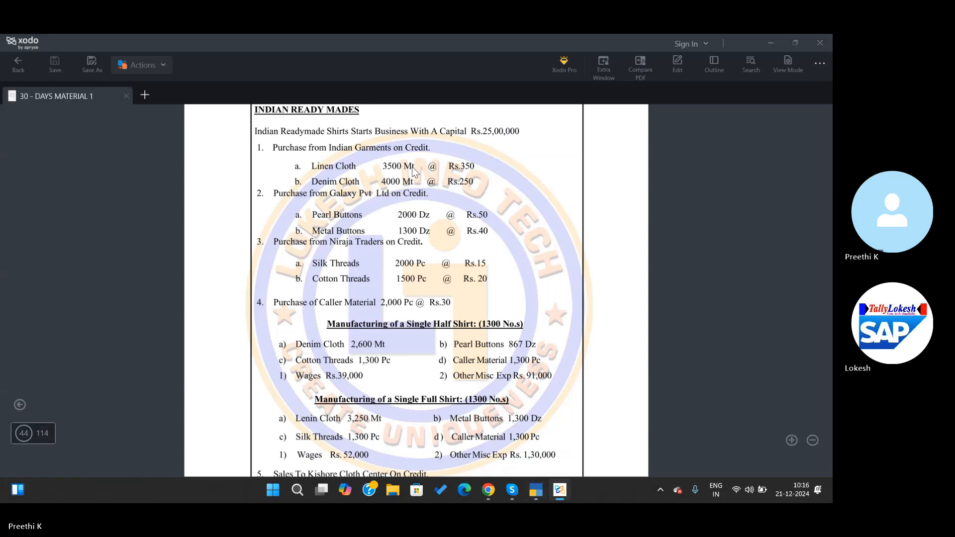
pyautogui.hotkey('alt', 'Tab')
pyautogui.write('Metal Button')
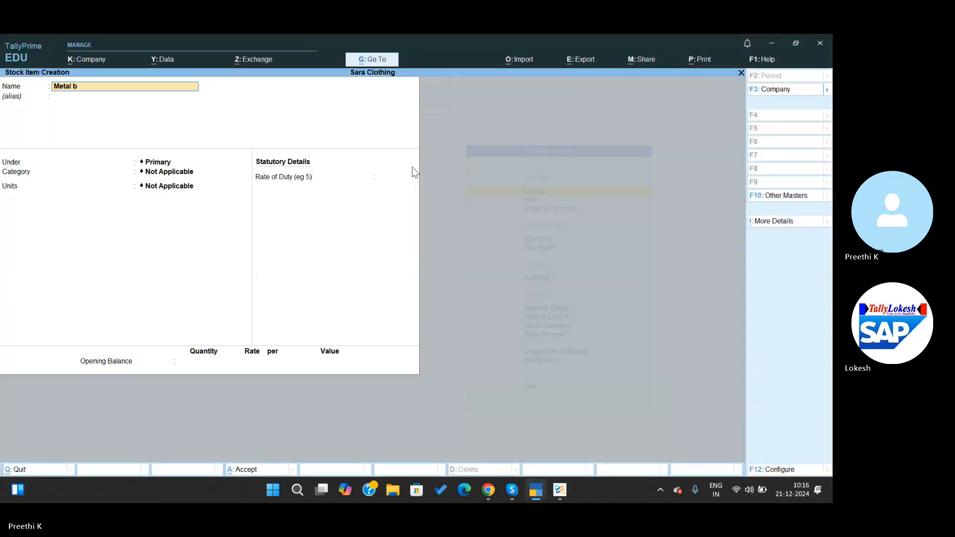
pyautogui.press('Return')
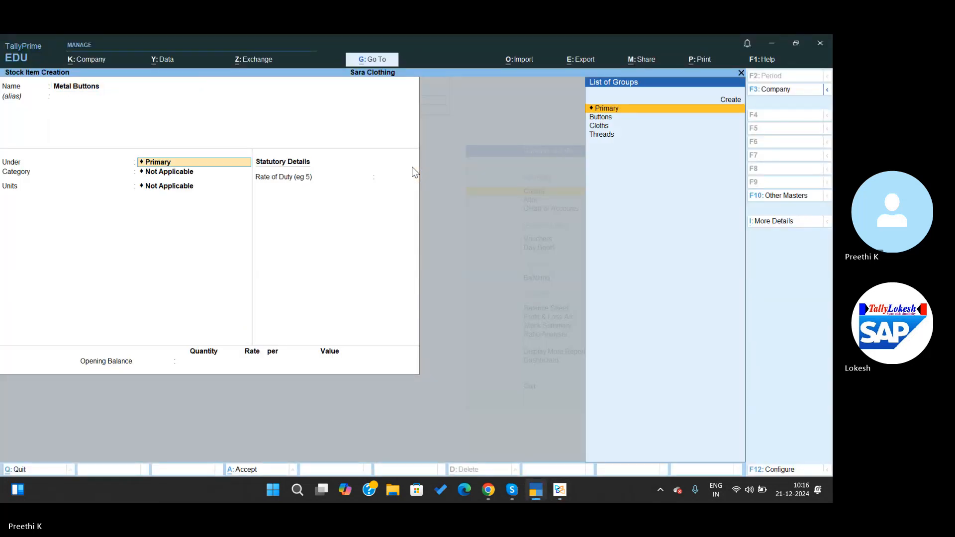
pyautogui.press('Down')
pyautogui.press('Return')
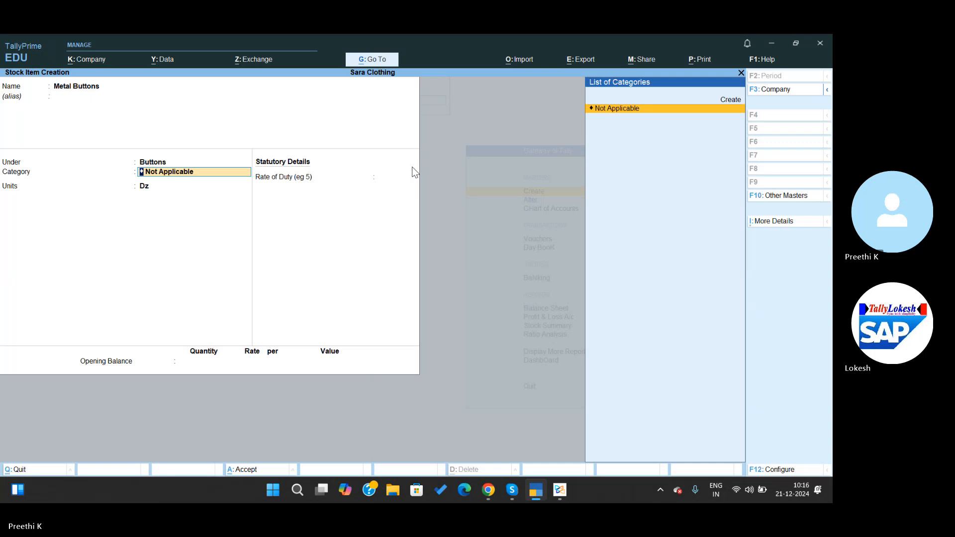
pyautogui.hotkey('ctrl', 'a')
# Step: Check the first thread item in the PDF and start the stock item Silk Threads under the stock group Threads
pyautogui.hotkey('alt', 'Tab')
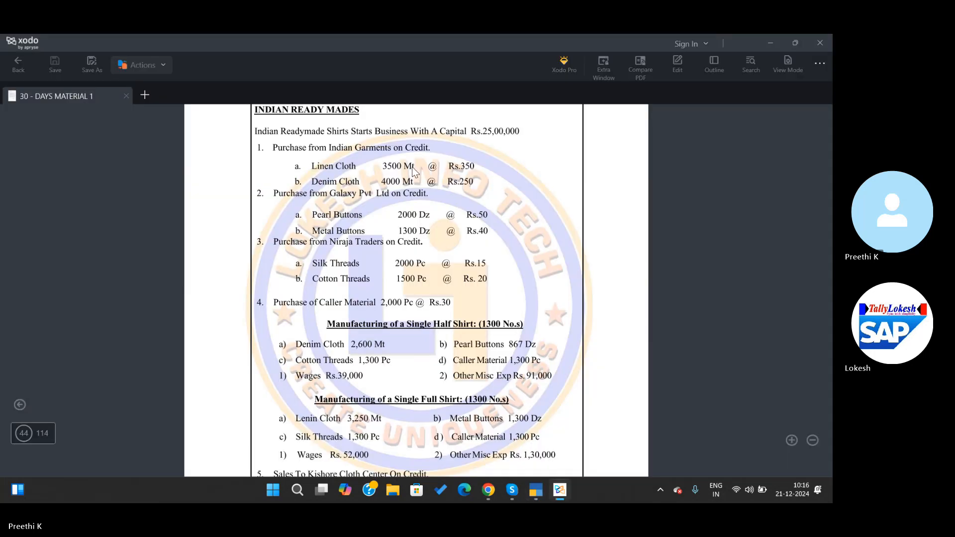
pyautogui.hotkey('alt', 'Tab')
pyautogui.write('Silk Threads')
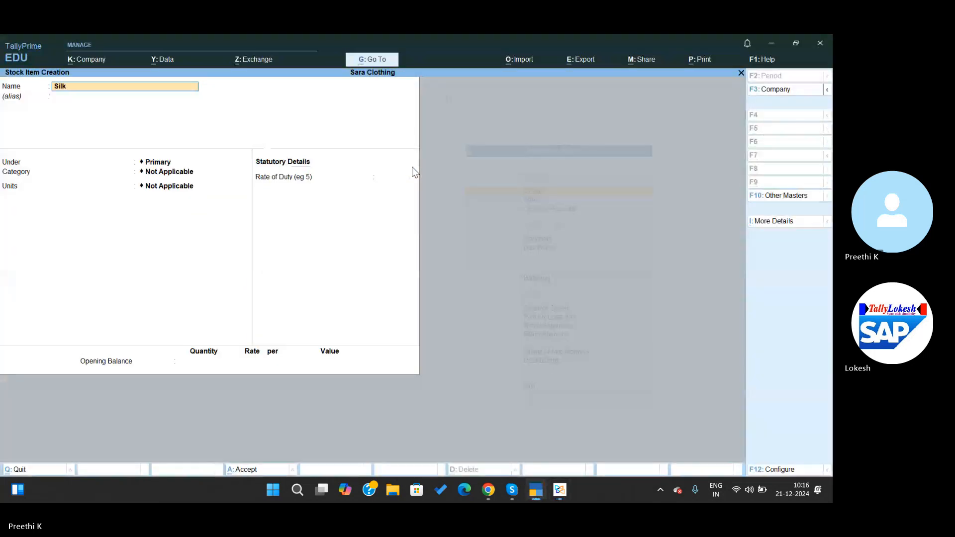
pyautogui.press('Return')
pyautogui.press('Return')
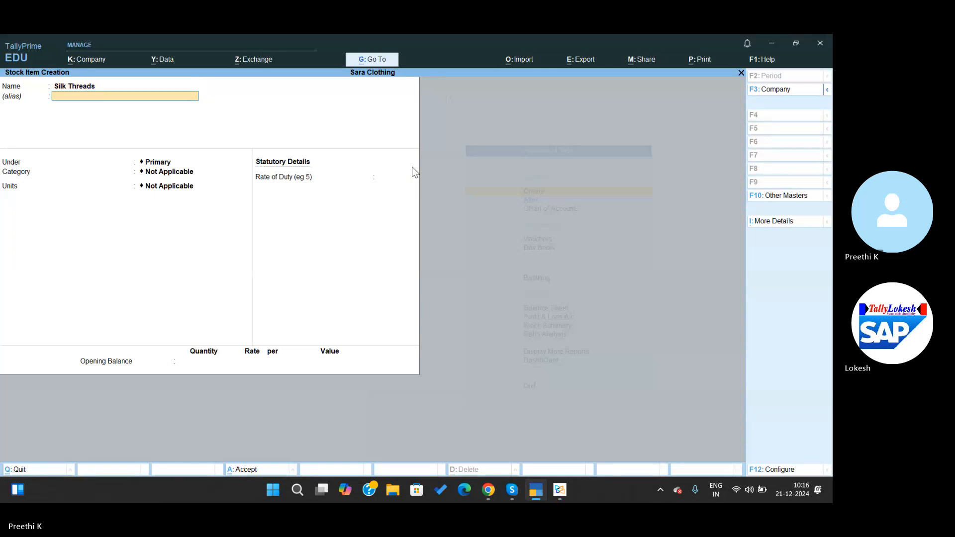
pyautogui.press('Down')
pyautogui.press('Down')
pyautogui.press('Down')
pyautogui.press('Return')
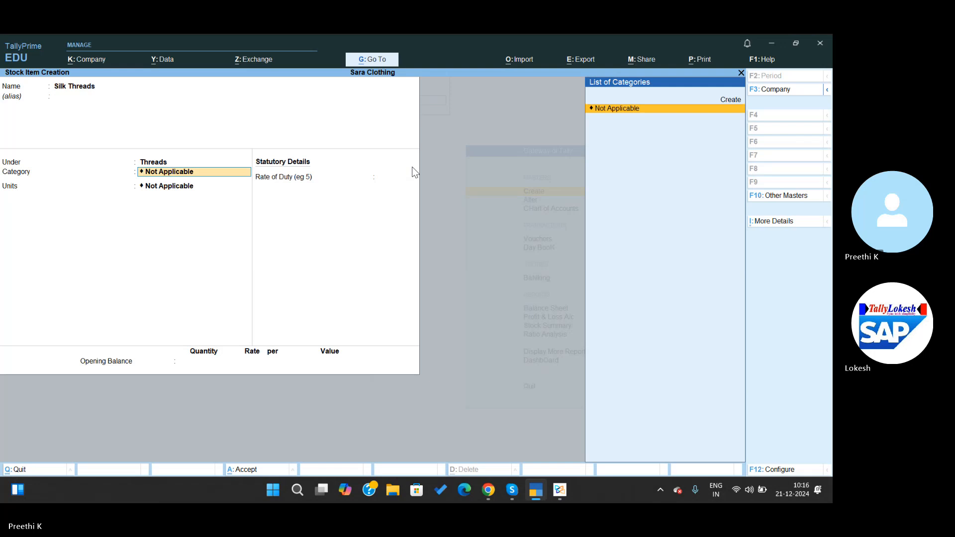
# Step: Keep the category Not Applicable, check the silk threads' unit in the PDF, set the units to Pc and save the item
pyautogui.press('Return')
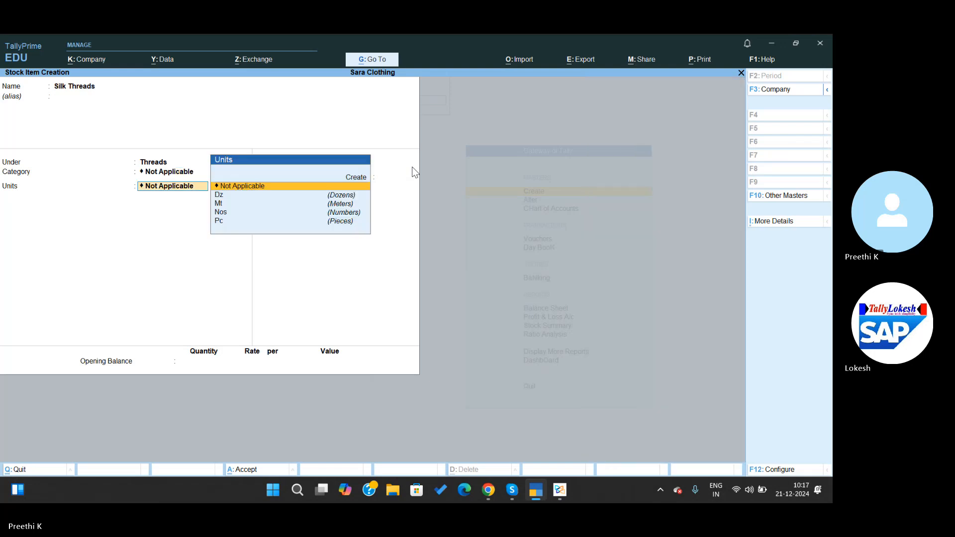
pyautogui.hotkey('alt', 'Tab')
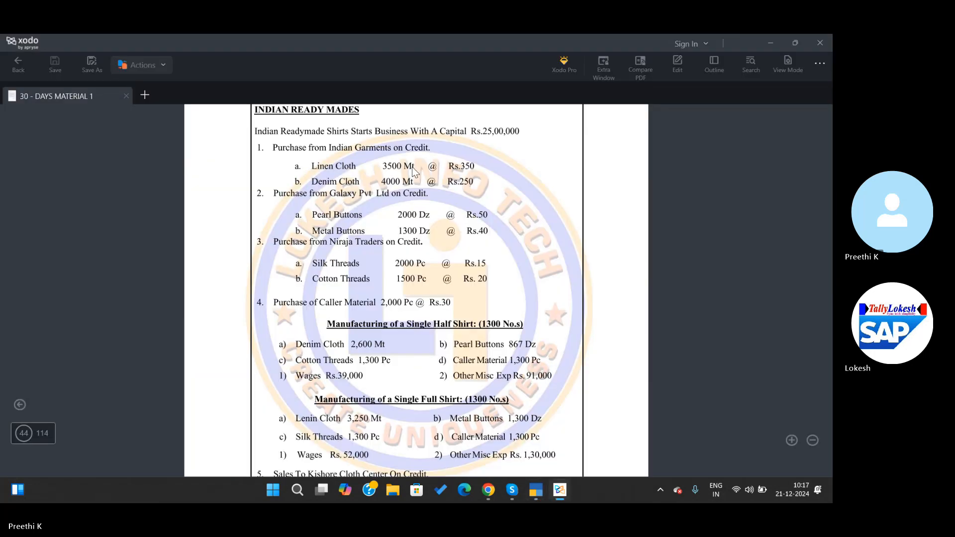
pyautogui.hotkey('alt', 'Tab')
pyautogui.press('Down')
pyautogui.press('Down')
pyautogui.press('Down')
pyautogui.press('Return')
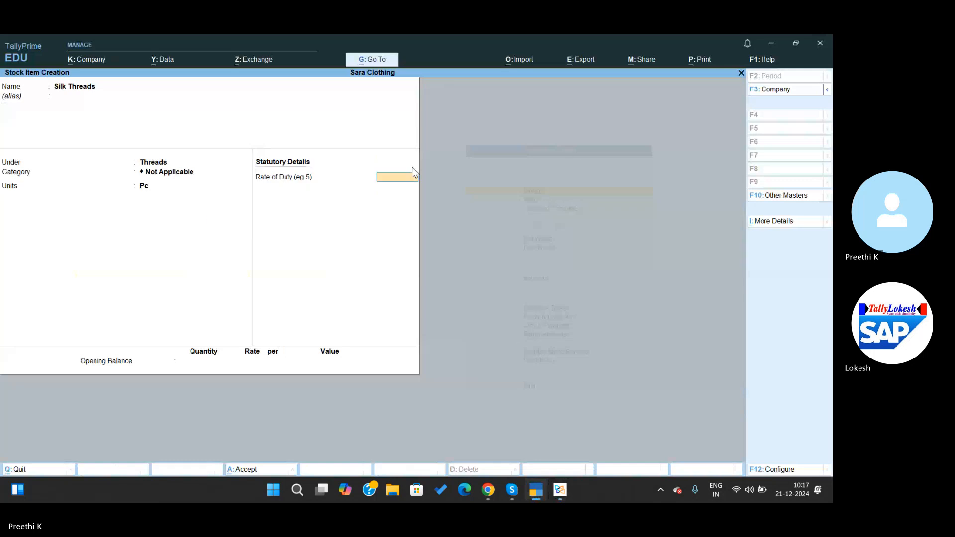
pyautogui.hotkey('ctrl', 'a')
# Step: Check the second thread item in the PDF and create the stock item Cotton Threads under Threads with units Pc
pyautogui.hotkey('alt', 'Tab')
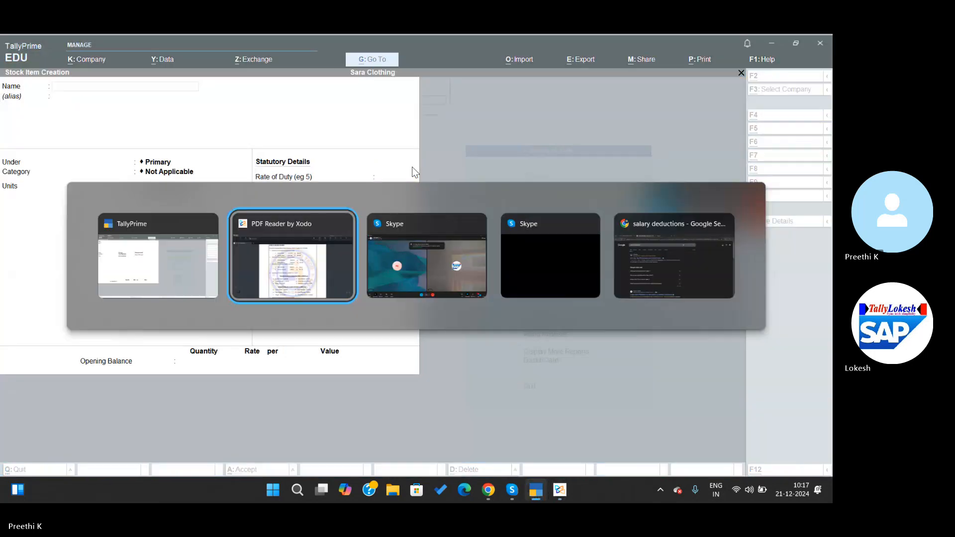
pyautogui.hotkey('alt', 'Tab')
pyautogui.write('Co')
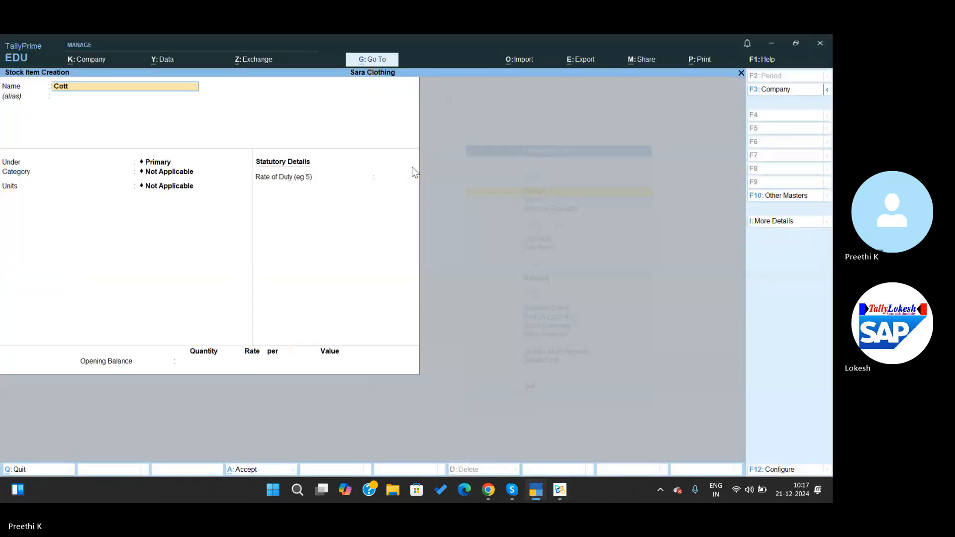
pyautogui.write('tton threads')
pyautogui.press('Return')
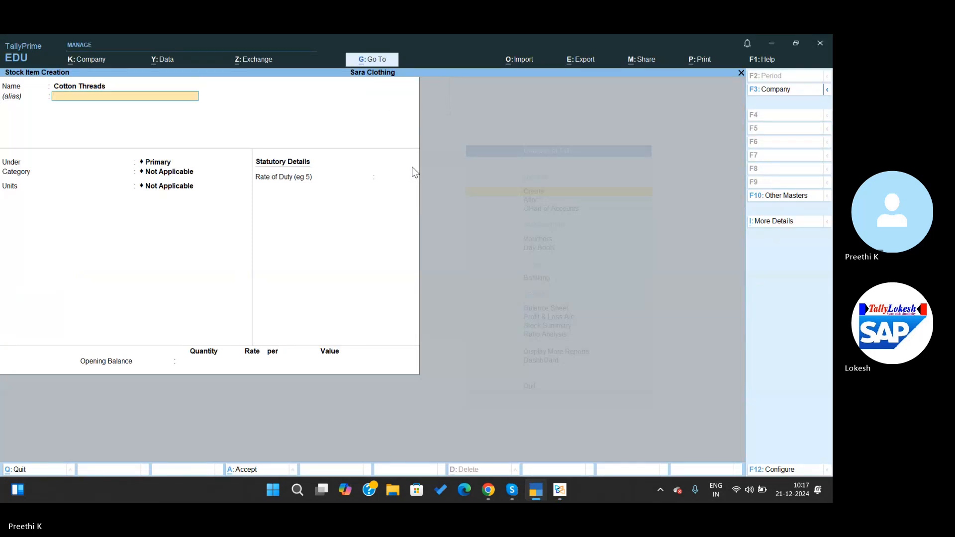
pyautogui.press('Return')
pyautogui.press('Down')
pyautogui.press('Down')
pyautogui.press('Down')
pyautogui.press('Return')
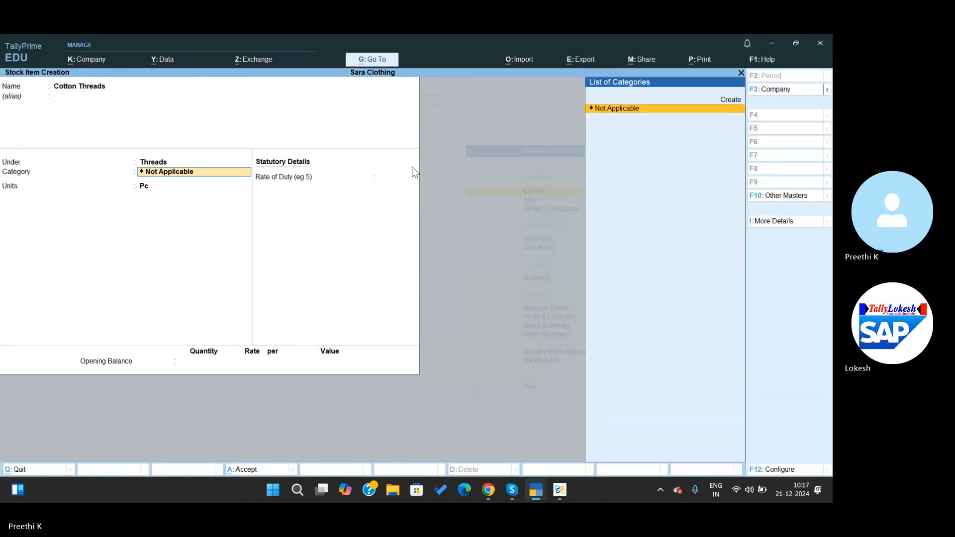
pyautogui.hotkey('ctrl', 'a')
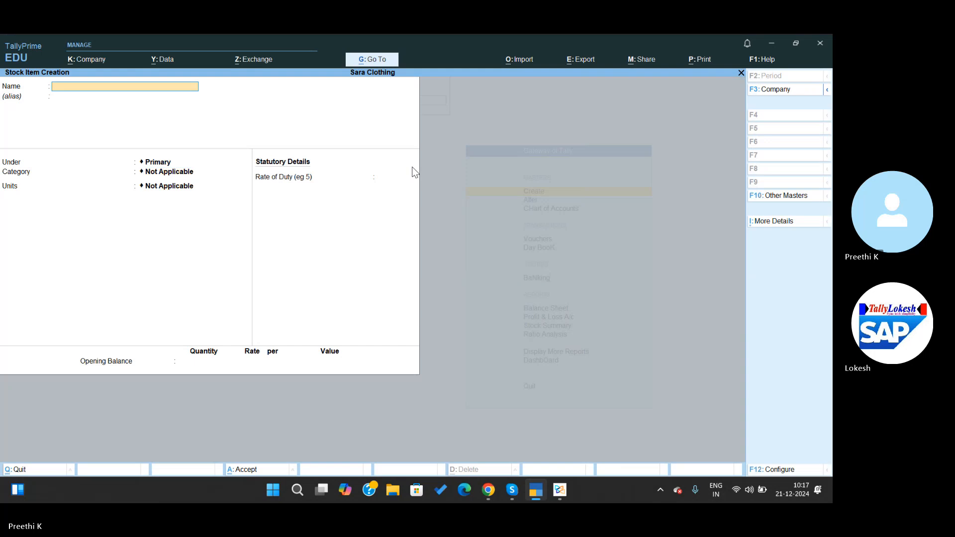
# Step: Examine the manufacturing and sales entries in the PDF for the finished goods that still need stock items, and return to TallyPrime
pyautogui.hotkey('alt', 'Tab')
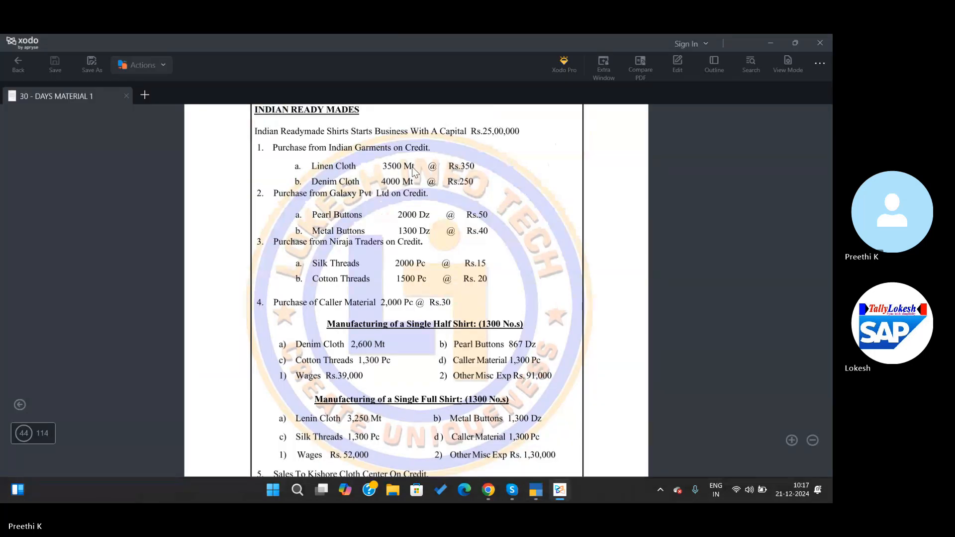
pyautogui.scroll(-2, 413, 171)
pyautogui.scroll(-1, 413, 171)
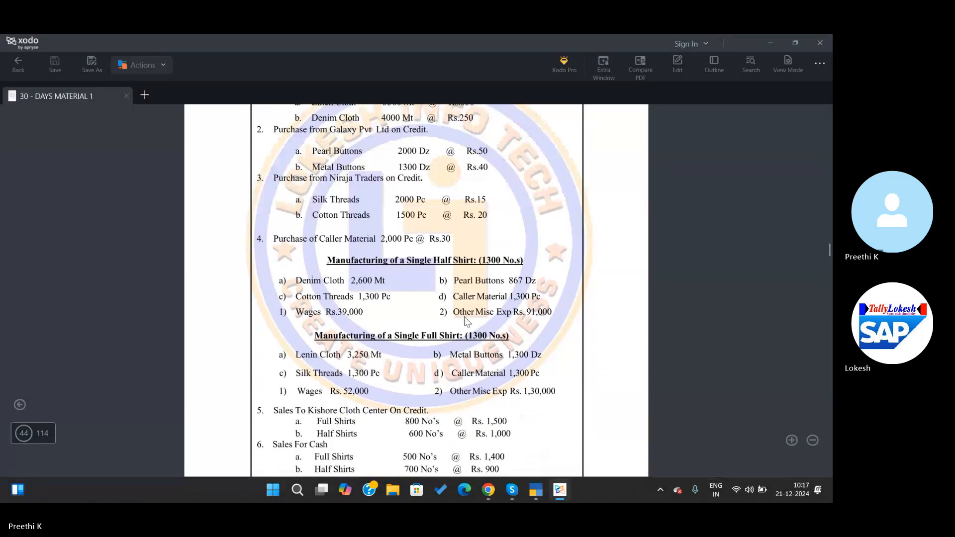
pyautogui.scroll(-2, 372, 339)
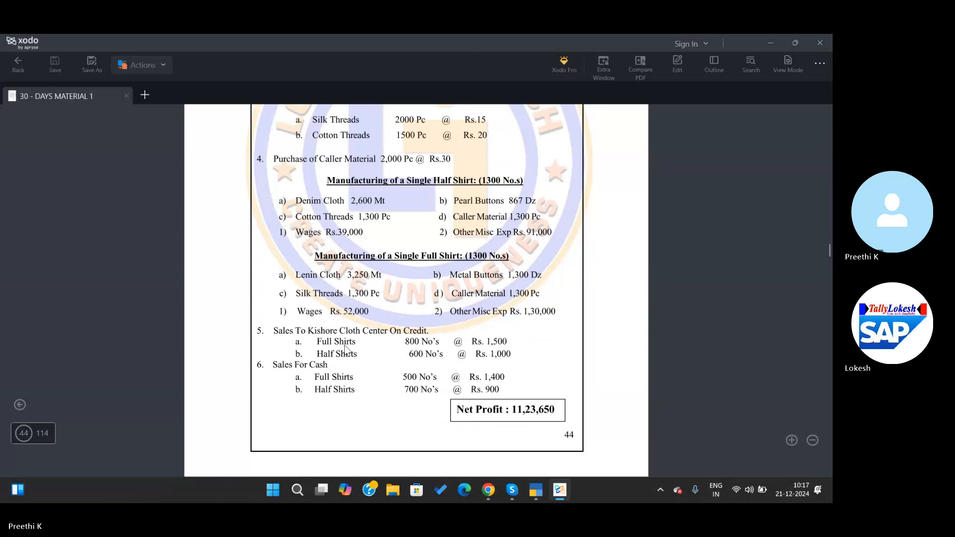
pyautogui.scroll(1, 370, 354)
pyautogui.scroll(1, 374, 358)
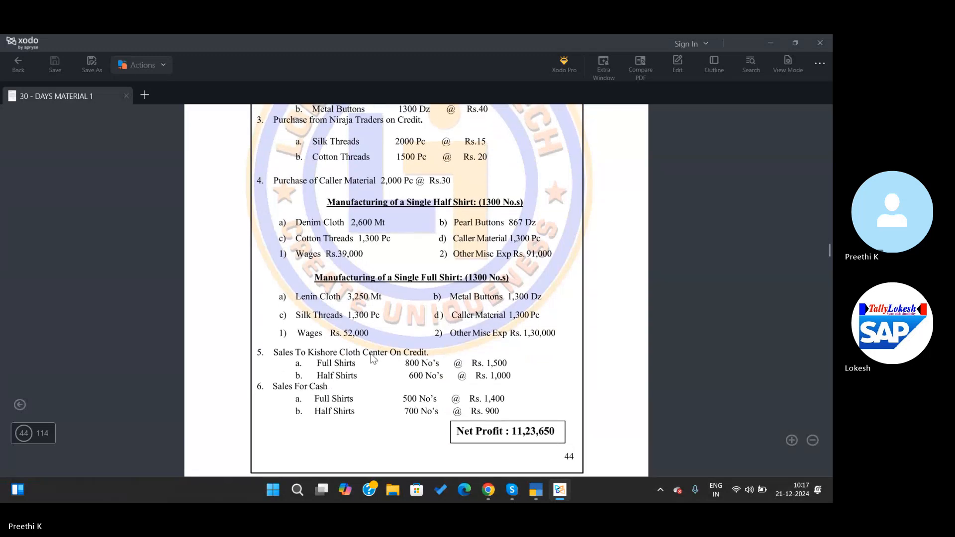
pyautogui.scroll(1, 372, 356)
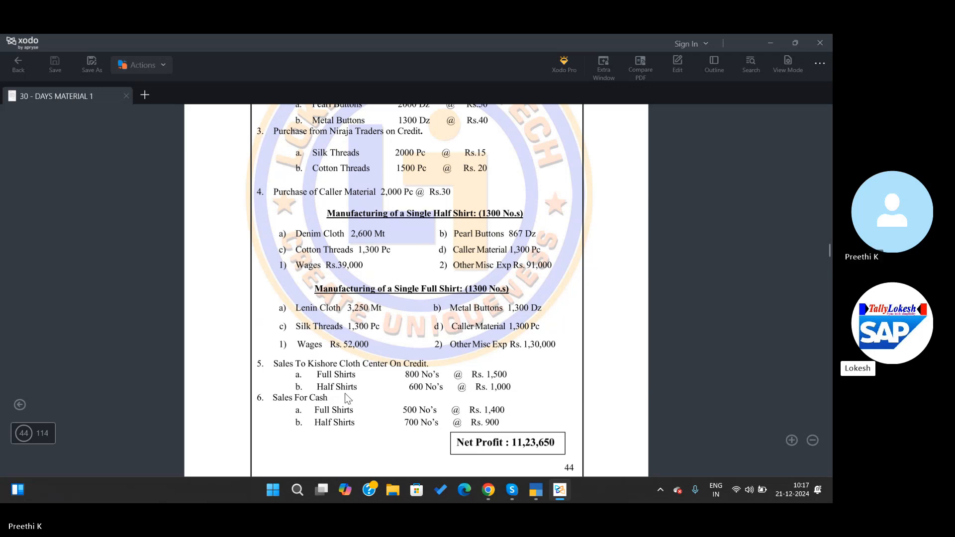
pyautogui.hotkey('alt', 'Tab')
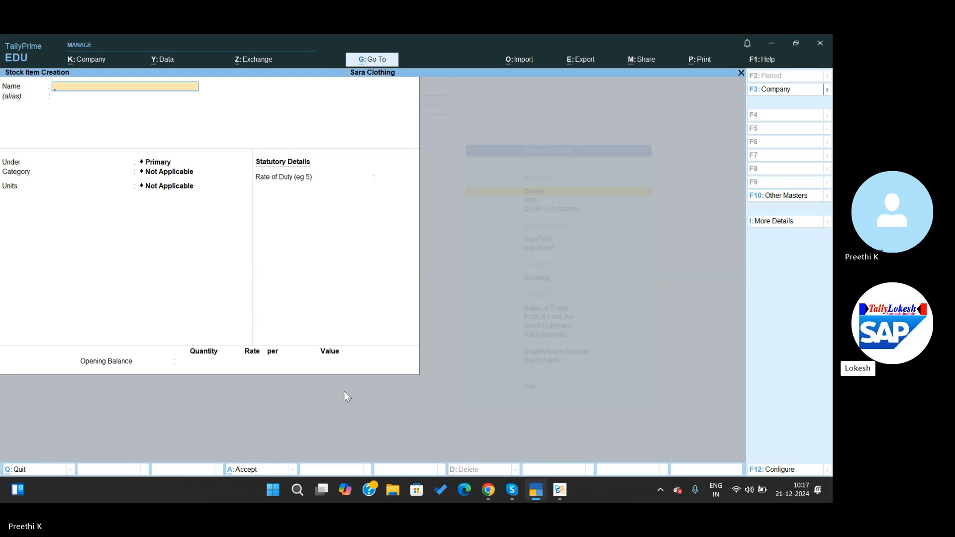
# Step: Name the new stock item Half Shirts and leave its alias blank
pyautogui.write('Hal')
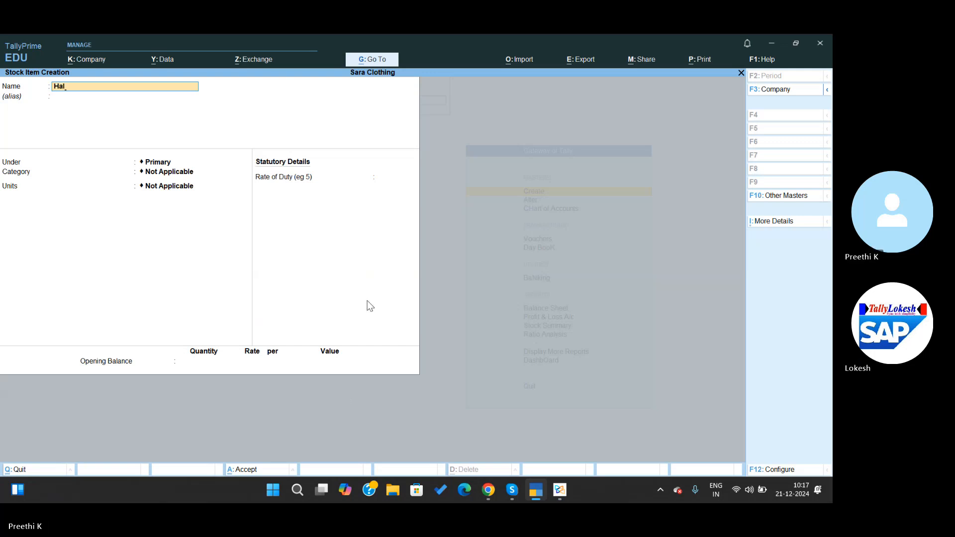
pyautogui.press('BackSpace')
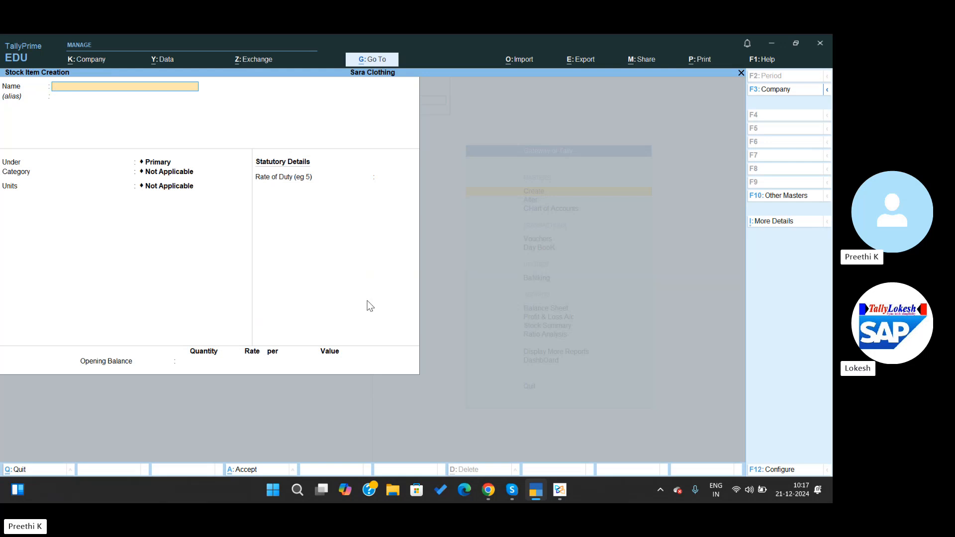
pyautogui.write('H')
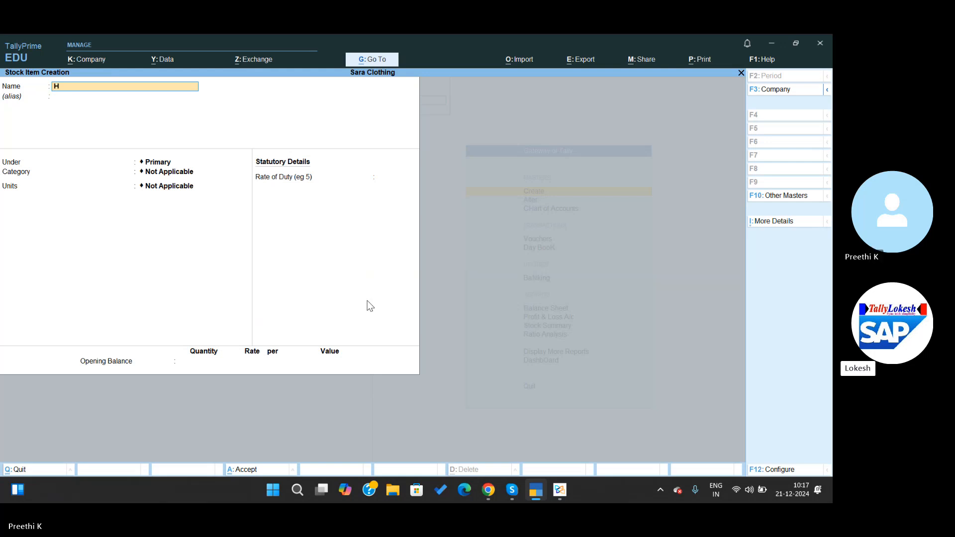
pyautogui.write('alf Shirts')
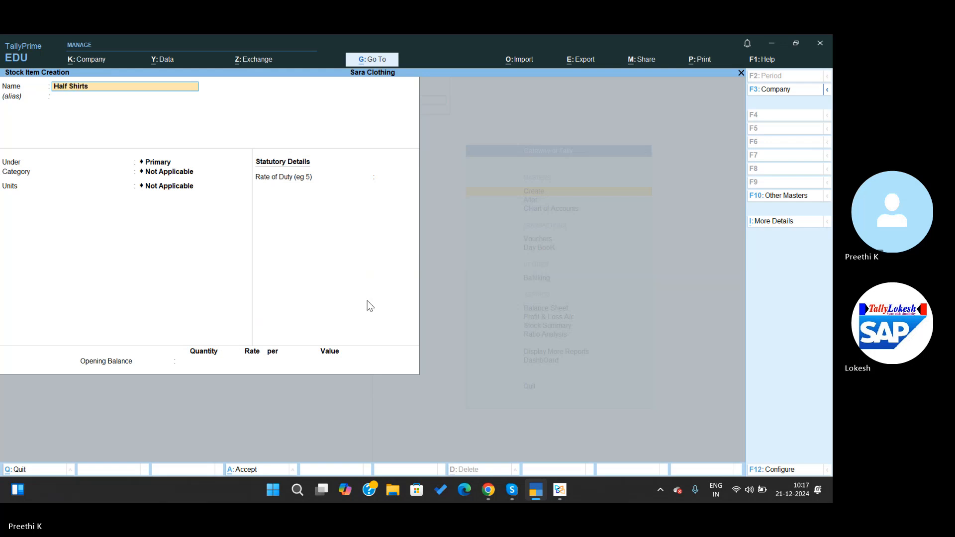
pyautogui.press('Return')
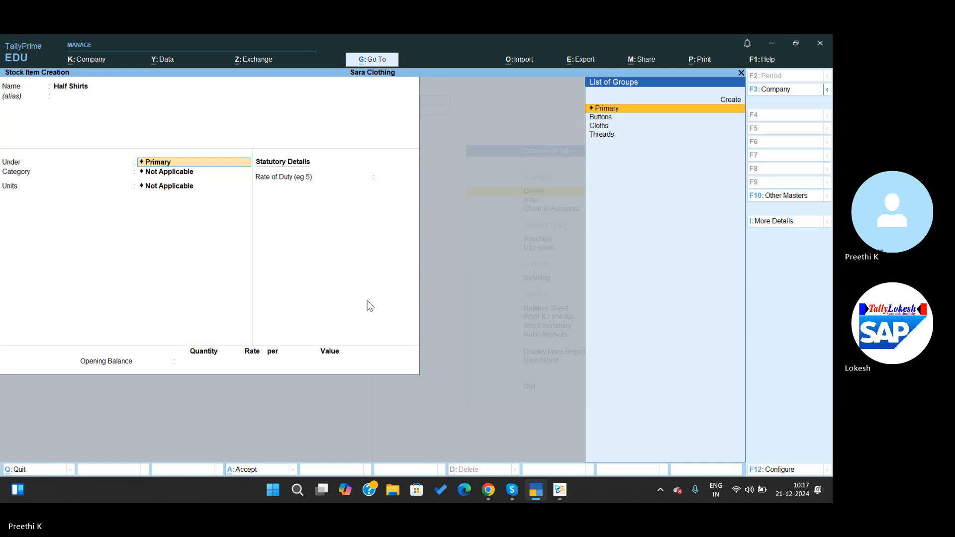
# Step: Create the stock group Shirts under Primary for the Half Shirts item and keep its category Not Applicable
pyautogui.hotkey('alt', 'c')
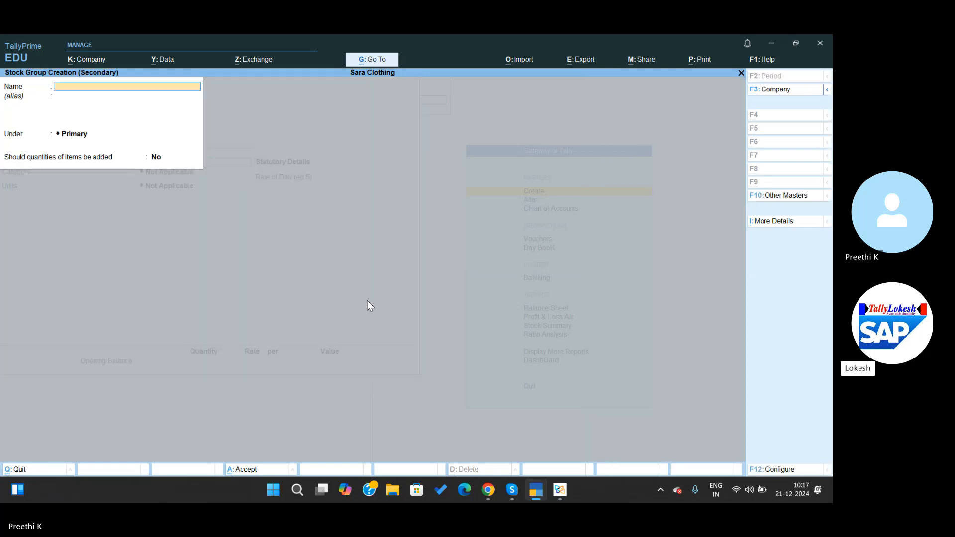
pyautogui.write('Shirts')
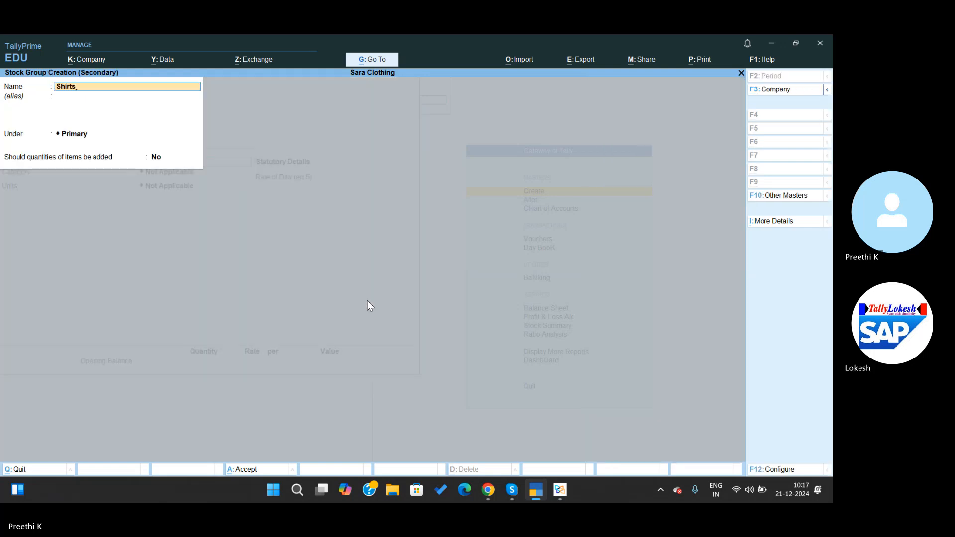
pyautogui.hotkey('ctrl', 'a')
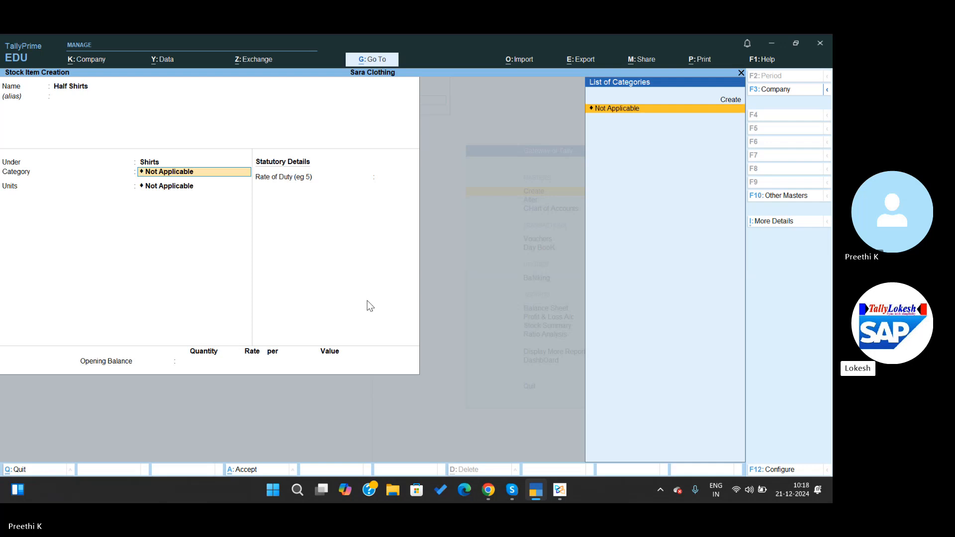
pyautogui.press('Return')
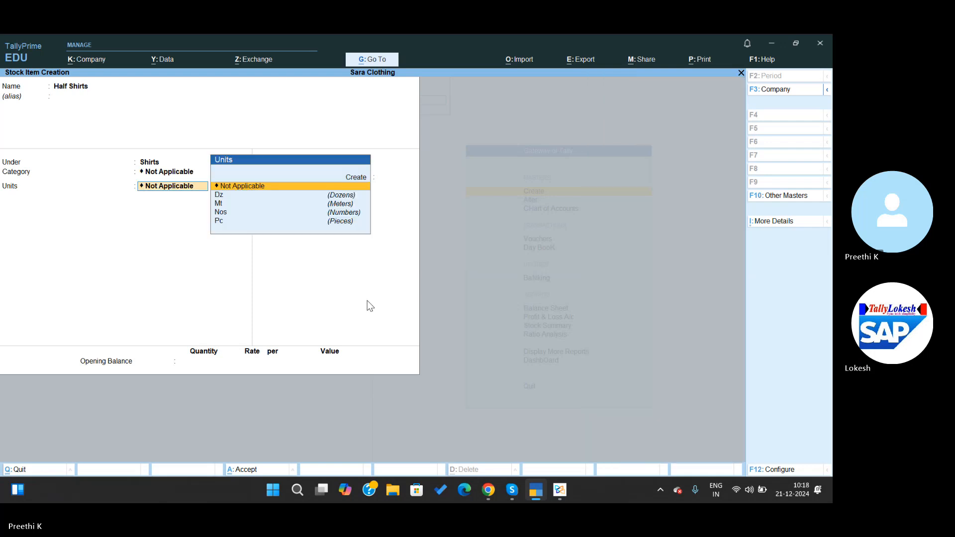
# Step: Check the shirts' unit in the PDF, set the Half Shirts units to Nos and save the item
pyautogui.hotkey('alt', 'Tab')
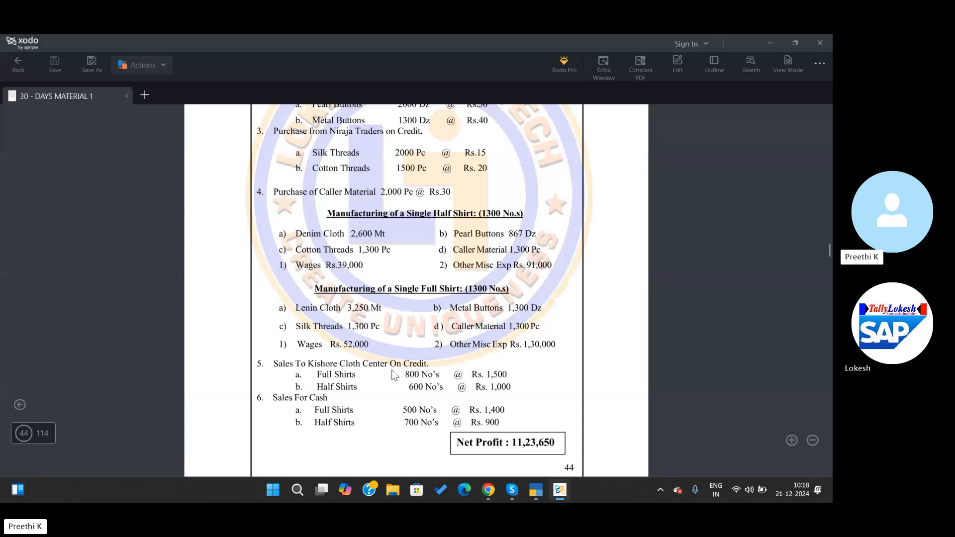
pyautogui.hotkey('alt', 'Tab')
pyautogui.press('Down')
pyautogui.press('Down')
pyautogui.press('Down')
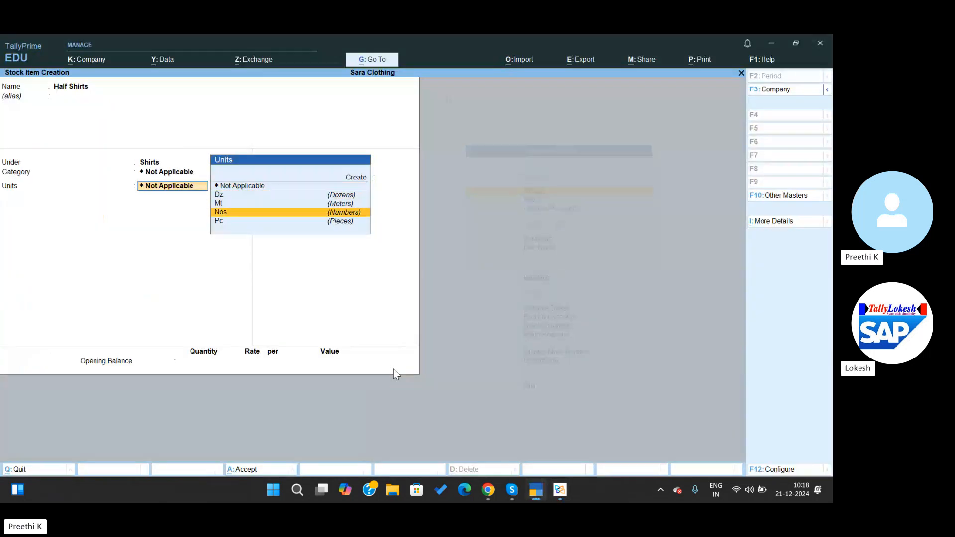
pyautogui.press('Return')
pyautogui.hotkey('ctrl', 'a')
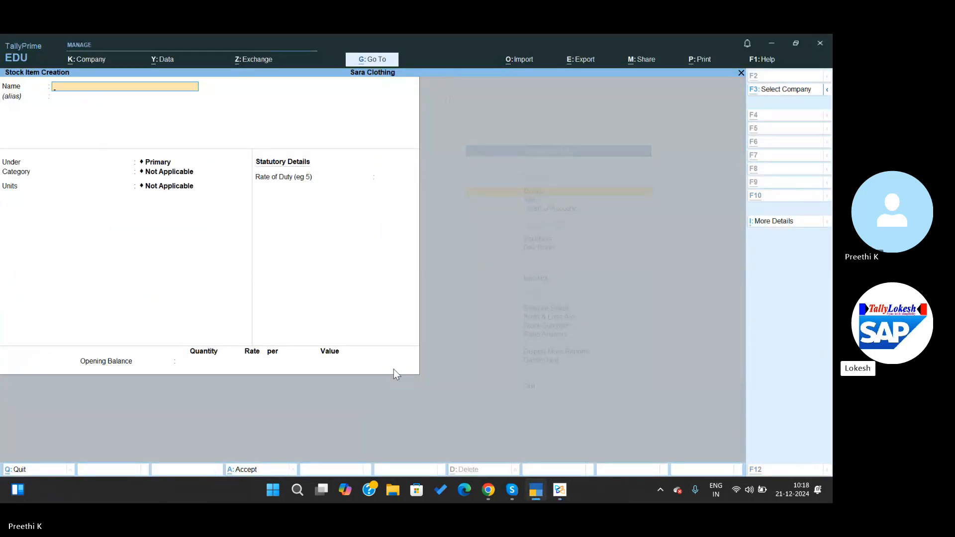
# Step: Check the next finished good in the PDF and create the stock item Full Shirts under Shirts with units Nos
pyautogui.hotkey('alt', 'Tab')
pyautogui.hotkey('alt', 'Tab')
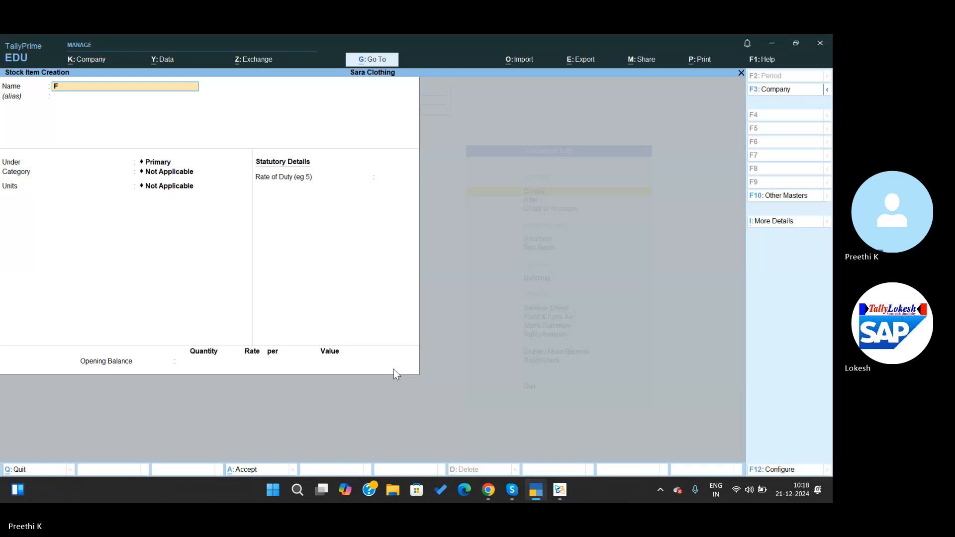
pyautogui.write('Full Shirt')
pyautogui.press('Return')
pyautogui.press('Return')
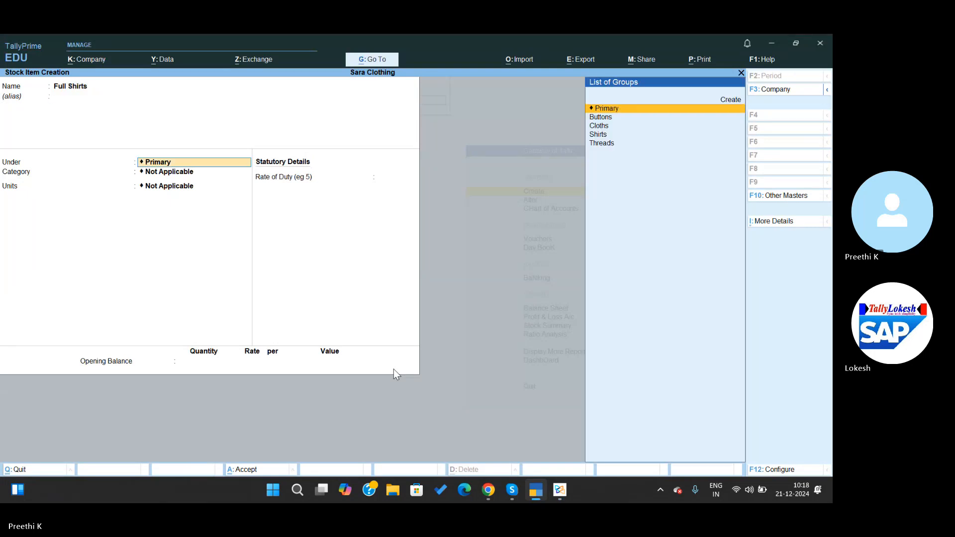
pyautogui.press('Down')
pyautogui.press('Down')
pyautogui.press('Down')
pyautogui.press('Return')
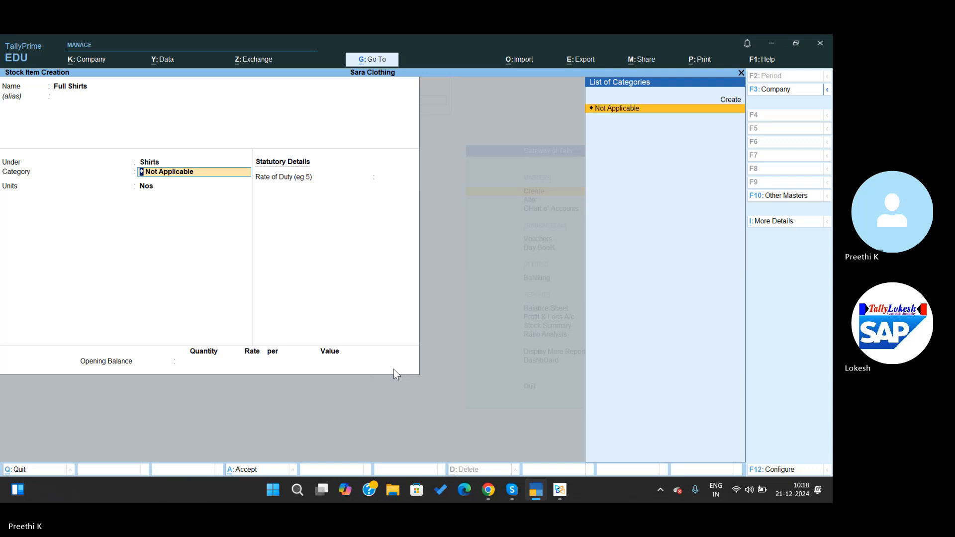
pyautogui.hotkey('ctrl', 'a')
# Step: Check the PDF for the remaining material and name a new stock item Caller Material, under Primary with category Not Applicable
pyautogui.hotkey('alt', 'Tab')
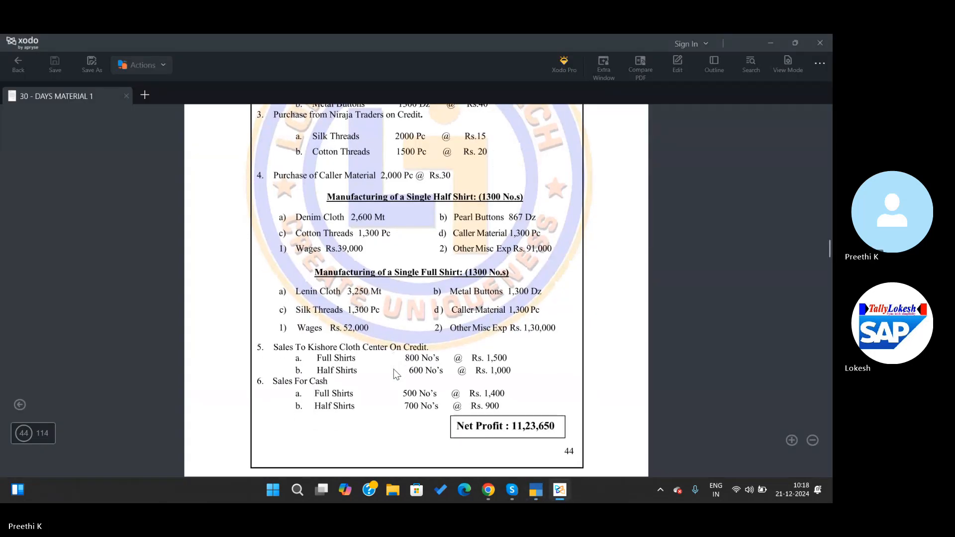
pyautogui.scroll(1, 393, 369)
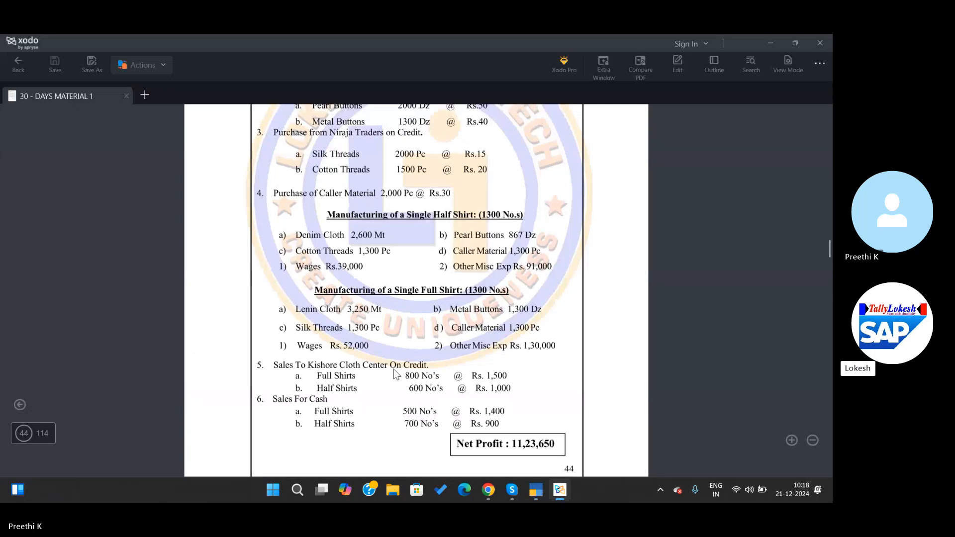
pyautogui.hotkey('alt', 'Tab')
pyautogui.write('C')
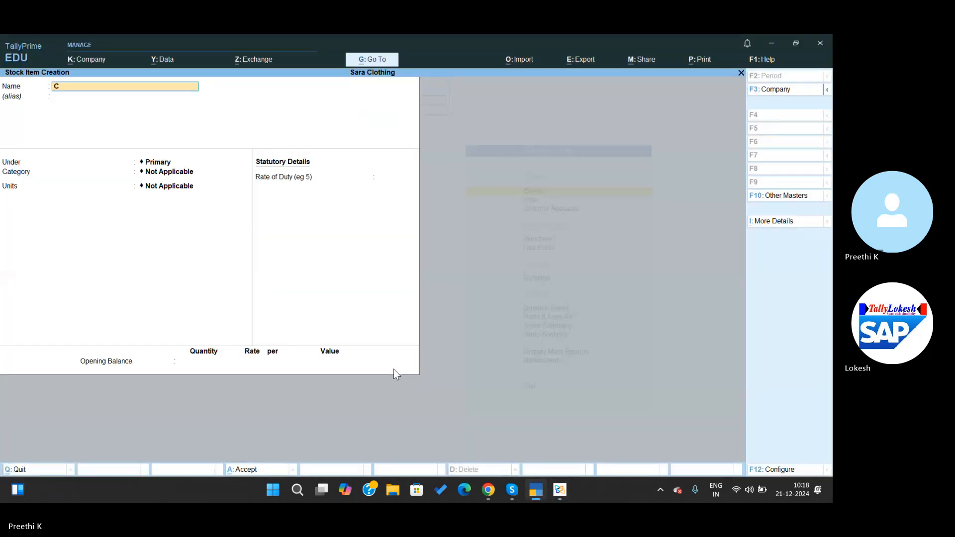
pyautogui.write('aller Mat')
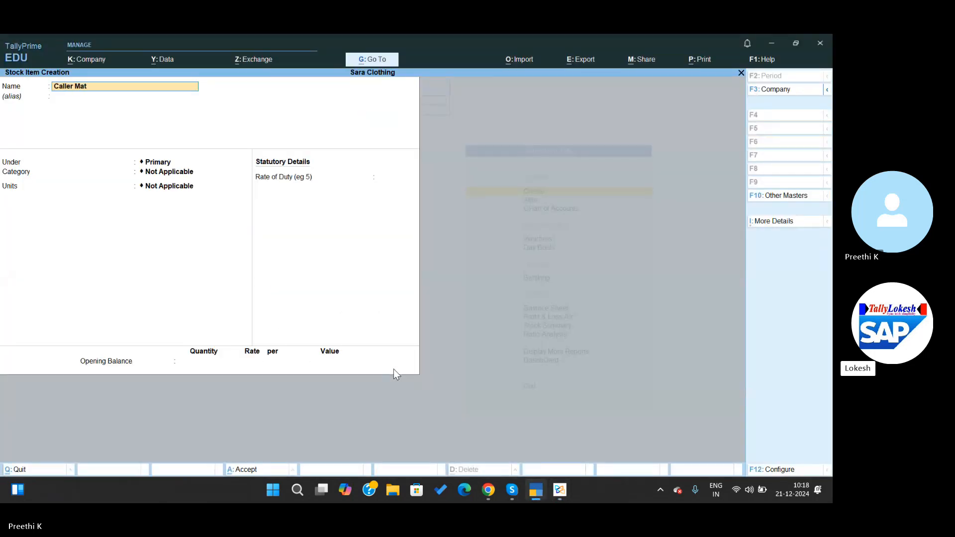
pyautogui.press('BackSpace')
pyautogui.press('Return')
pyautogui.press('Return')
pyautogui.press('Return')
pyautogui.press('Return')
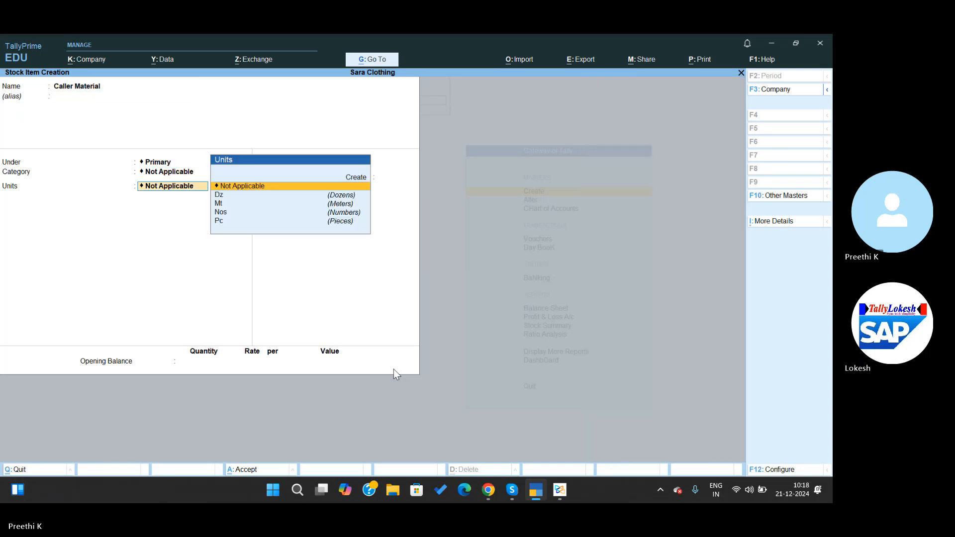
# Step: Set the Caller Material units to Pc and save the stock item
pyautogui.press('Down')
pyautogui.press('Down')
pyautogui.press('Down')
pyautogui.press('Down')
pyautogui.press('Return')
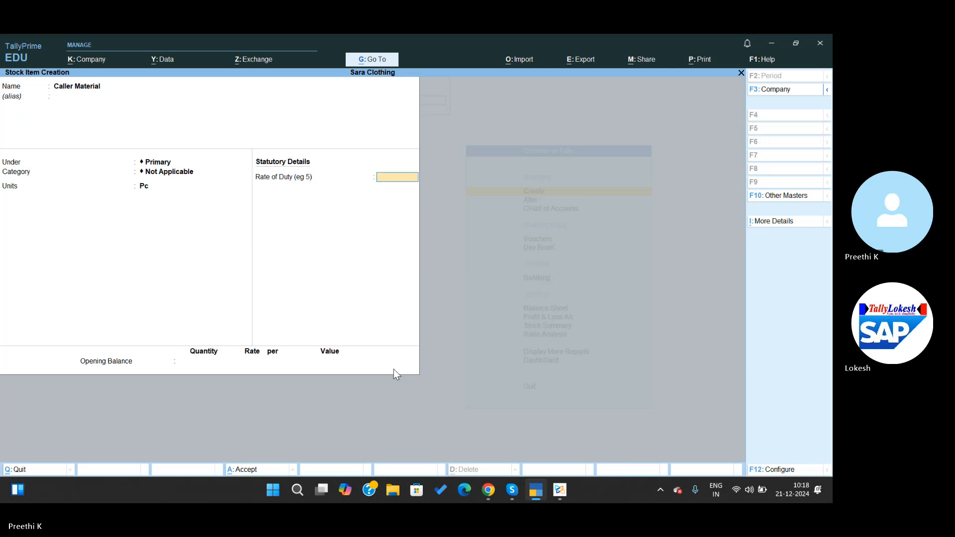
pyautogui.hotkey('ctrl', 'a')
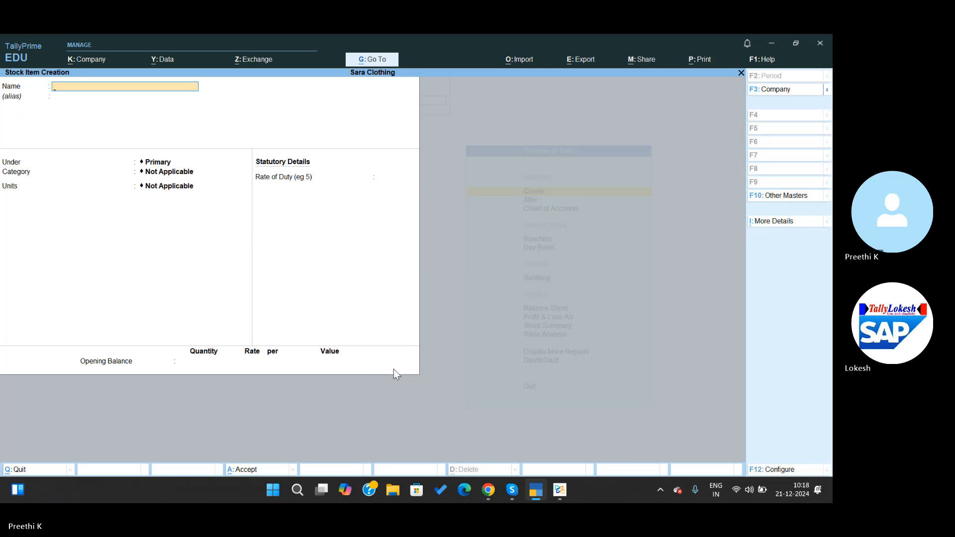
# Step: Leave master creation and start a Receipt voucher from the voucher entry screen
pyautogui.press('Escape')
pyautogui.press('y')
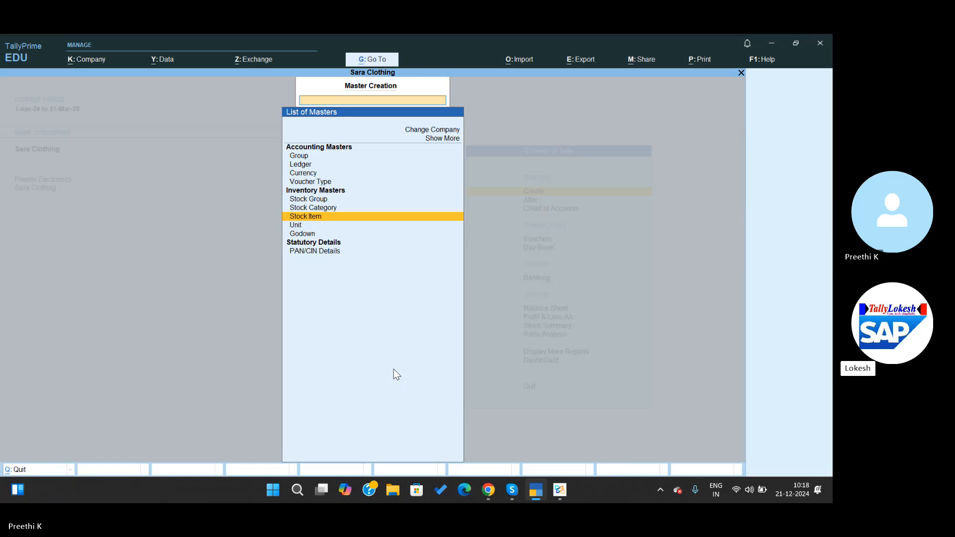
pyautogui.press('Escape')
pyautogui.press('Down')
pyautogui.press('Down')
pyautogui.press('Down')
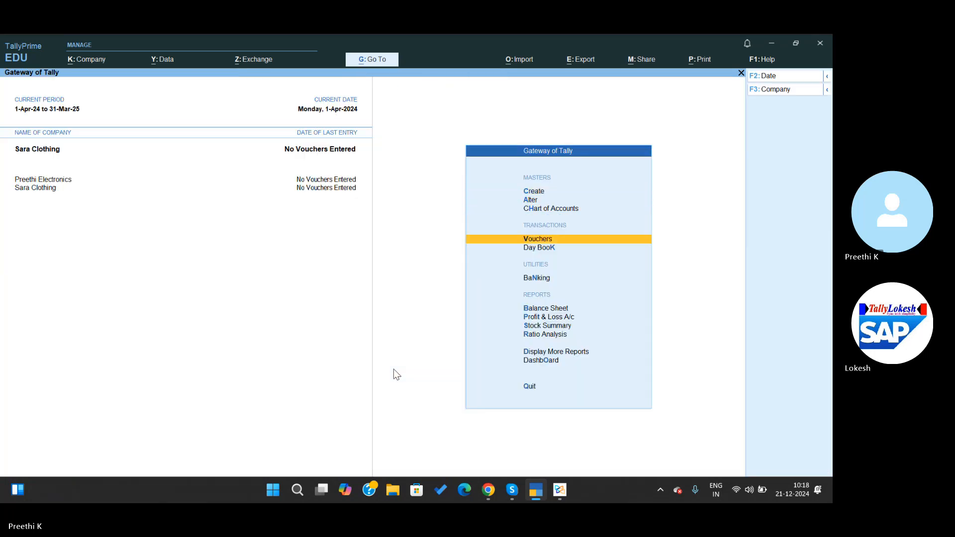
pyautogui.press('Return')
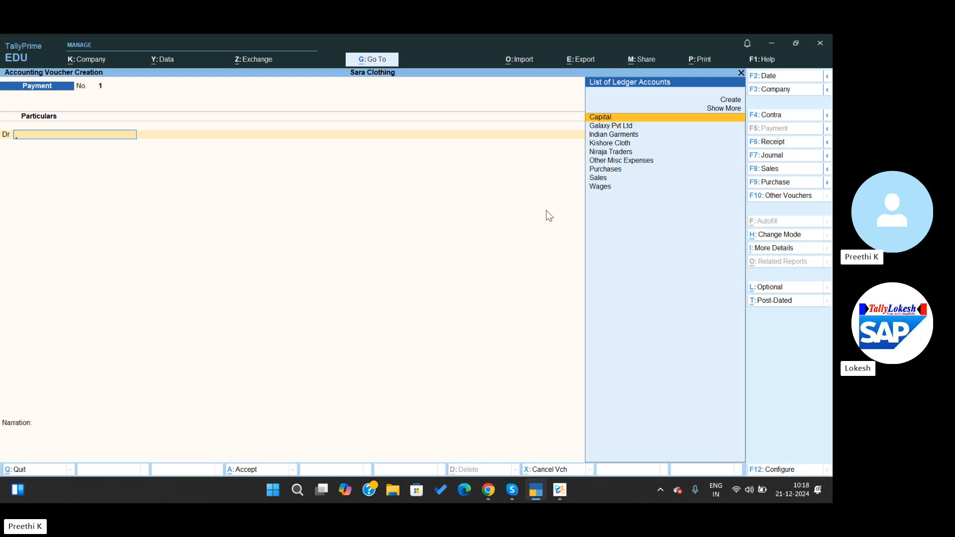
pyautogui.moveTo(727, 118); pyautogui.dragTo(706, 269)
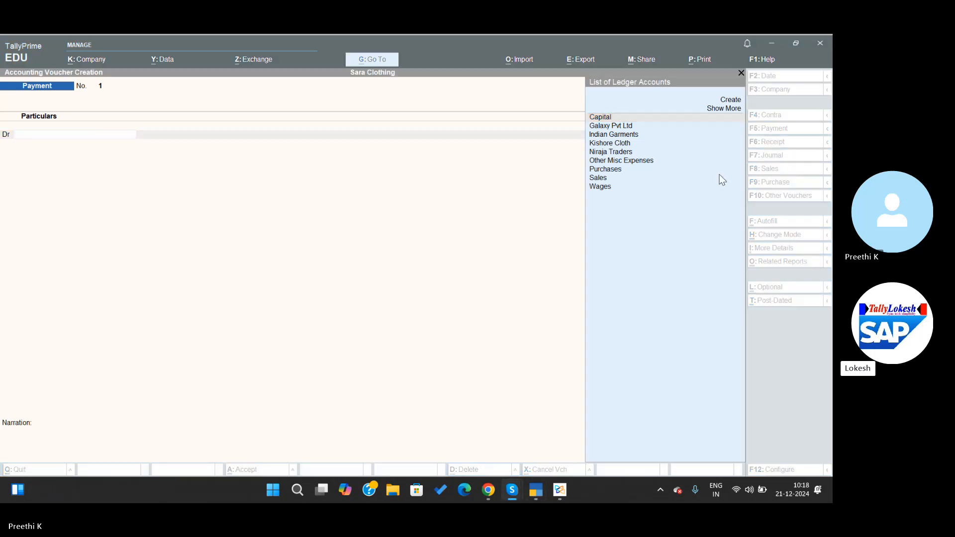
pyautogui.click(775, 143)
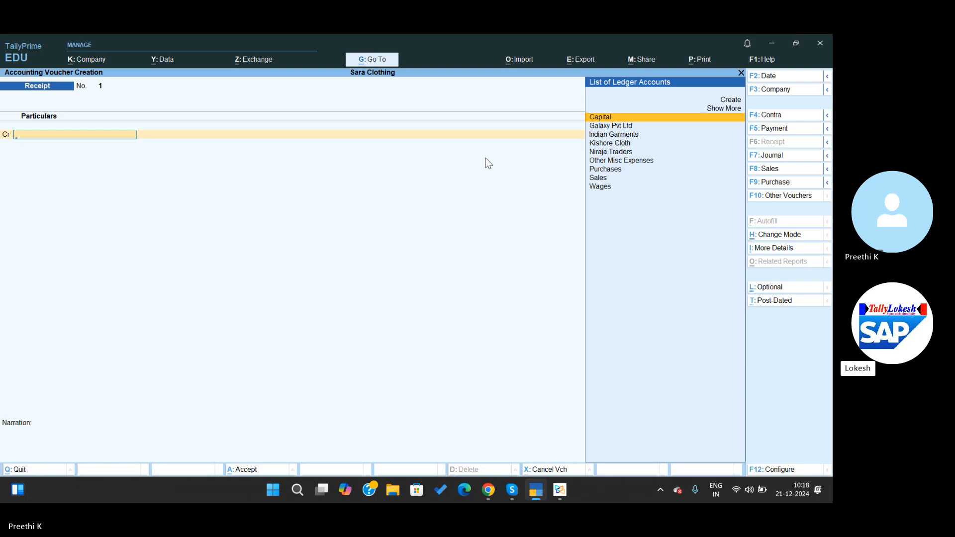
# Step: Check the starting capital in the PDF and credit the Capital ledger with 2500000 in the receipt
pyautogui.press('Return')
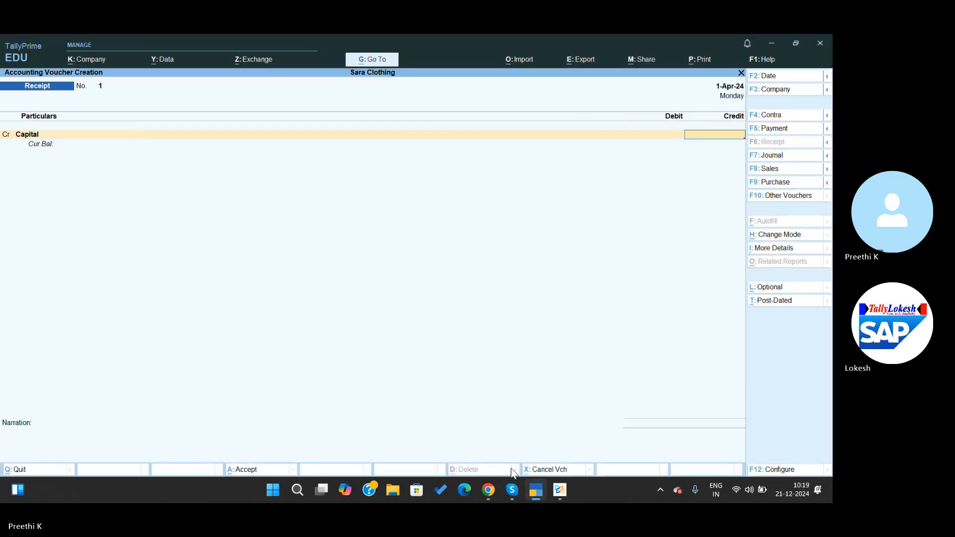
pyautogui.click(558, 494)
pyautogui.scroll(5, 478, 263)
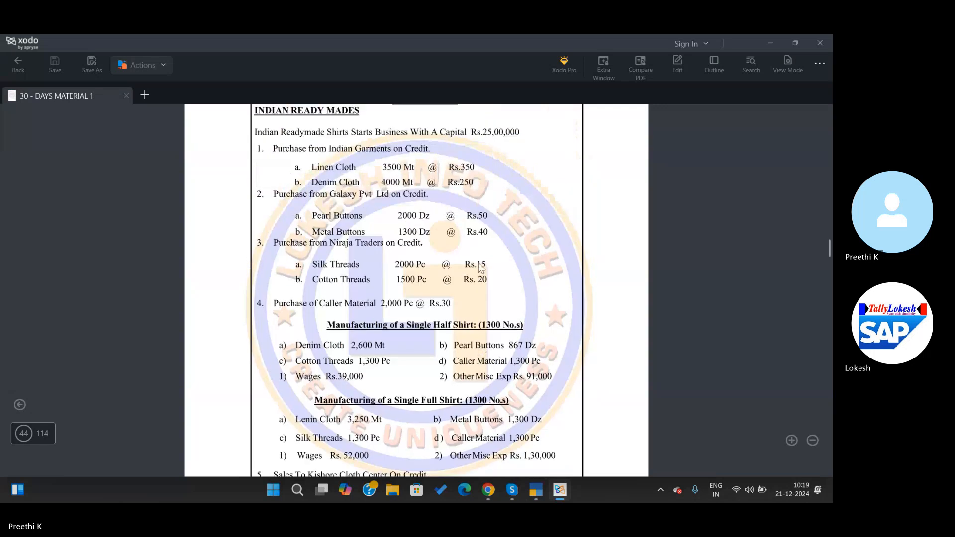
pyautogui.hotkey('alt', 'Tab')
pyautogui.write('2500000')
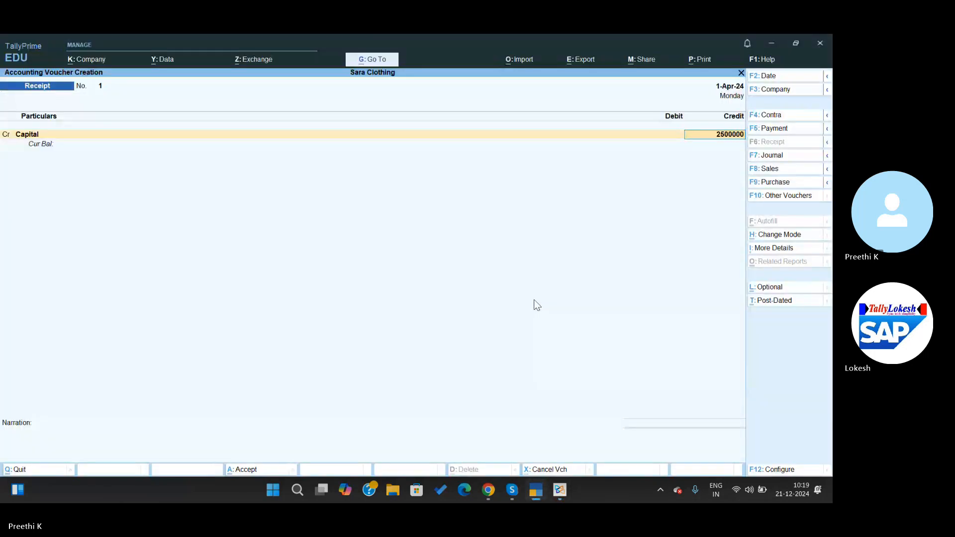
pyautogui.press('Return')
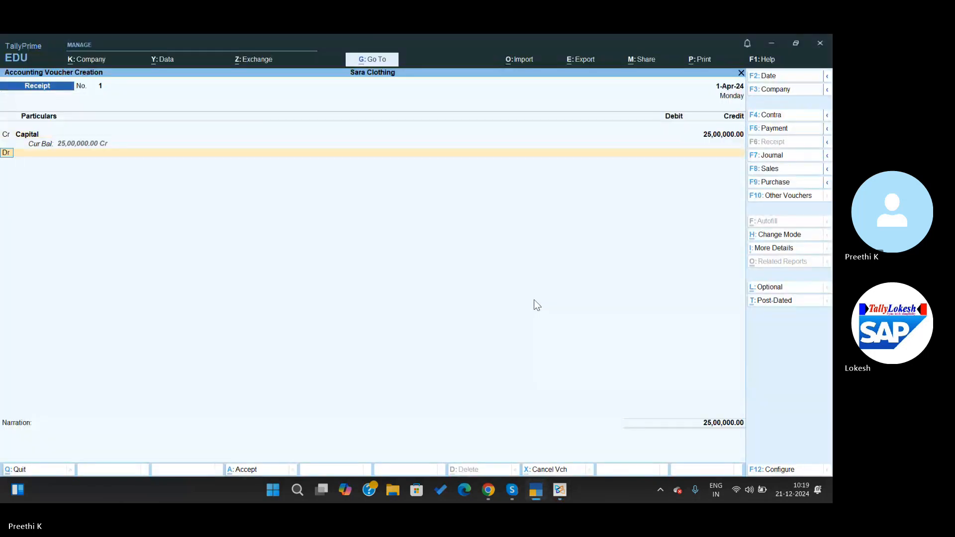
# Step: Debit the Cash ledger for the capital receipt and save the voucher
pyautogui.press('Return')
pyautogui.write('Ca')
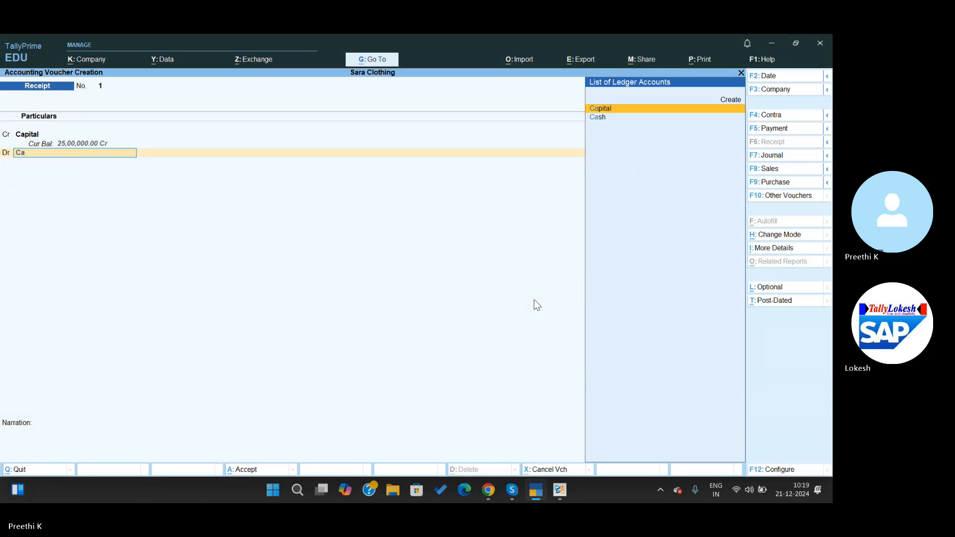
pyautogui.press('Down')
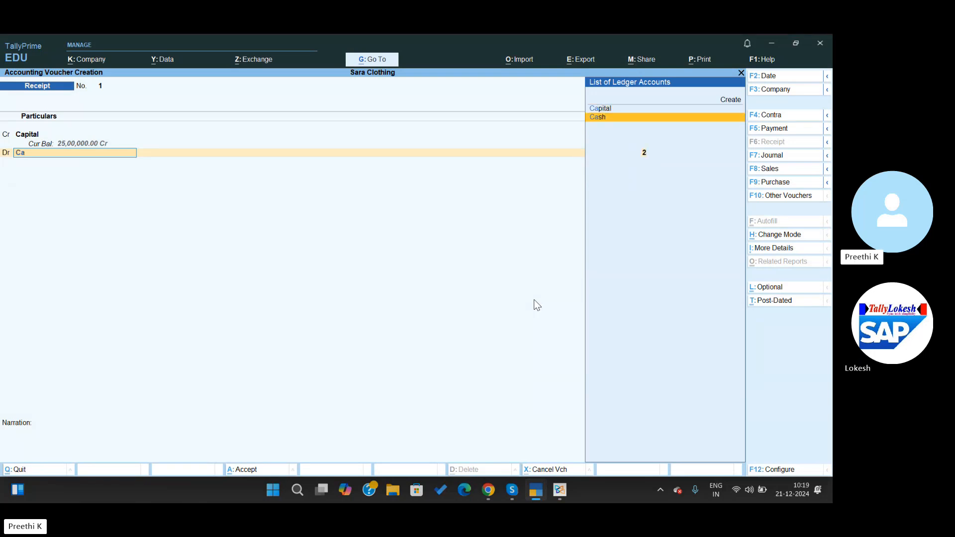
pyautogui.press('Return')
pyautogui.hotkey('ctrl', 'a')
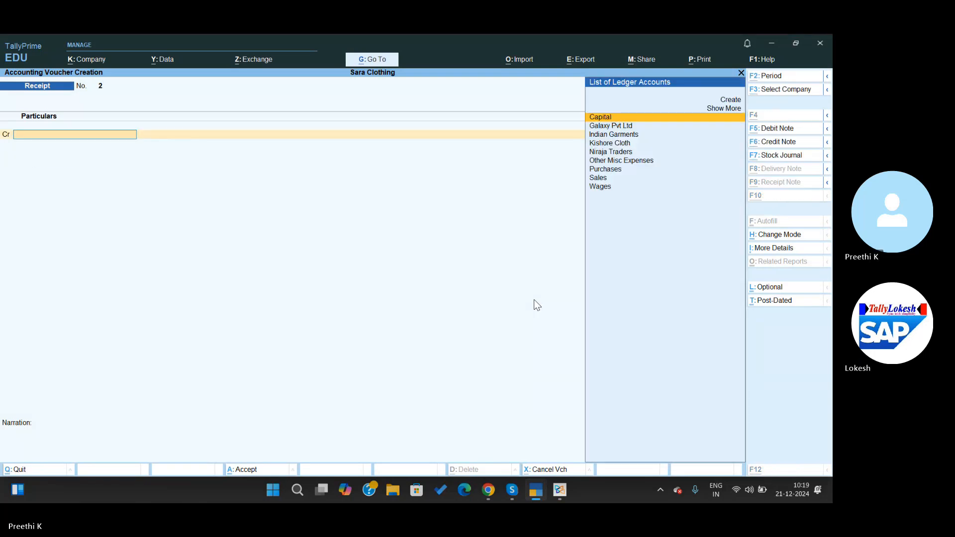
# Step: Check the next transaction in the PDF and start a Purchase voucher in Item Invoice mode
pyautogui.hotkey('alt', 'Tab')
pyautogui.hotkey('alt', 'Tab')
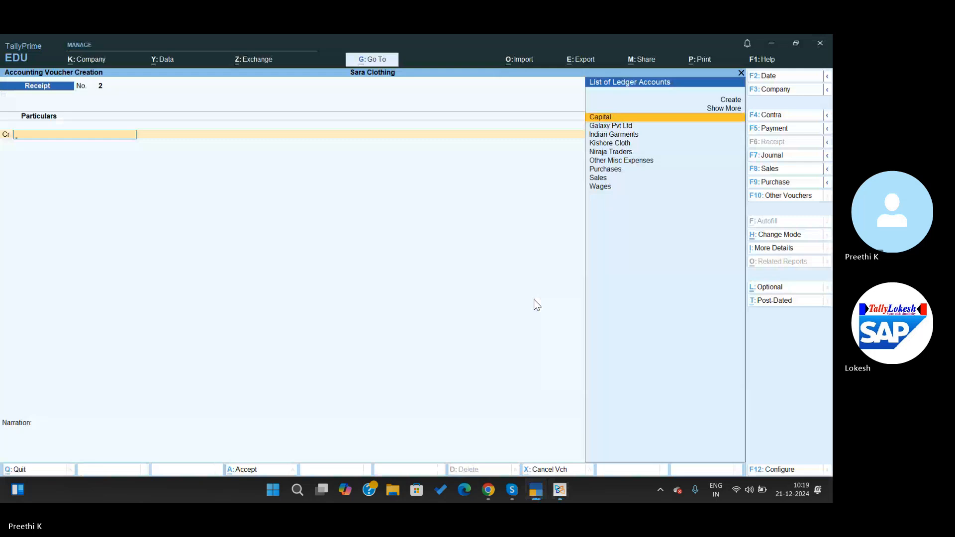
pyautogui.click(784, 185)
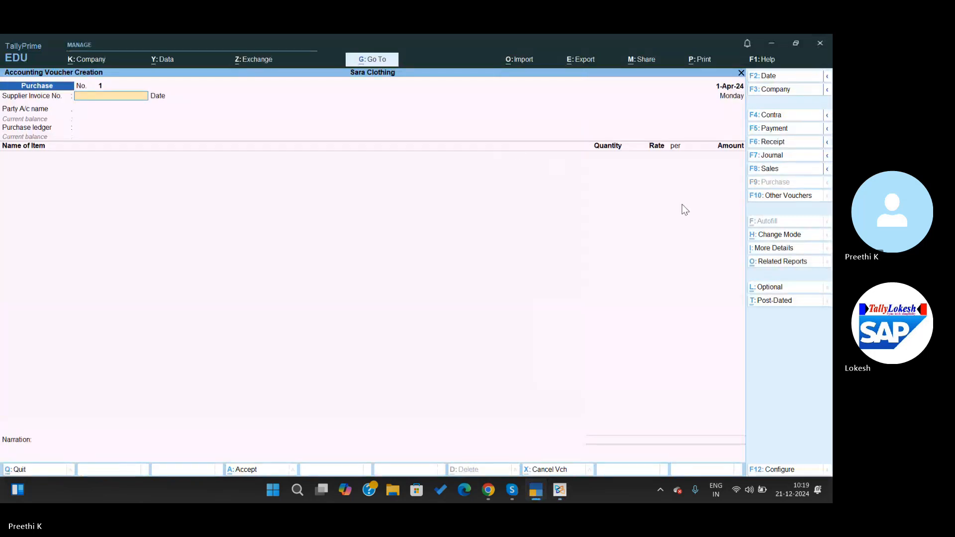
pyautogui.click(789, 236)
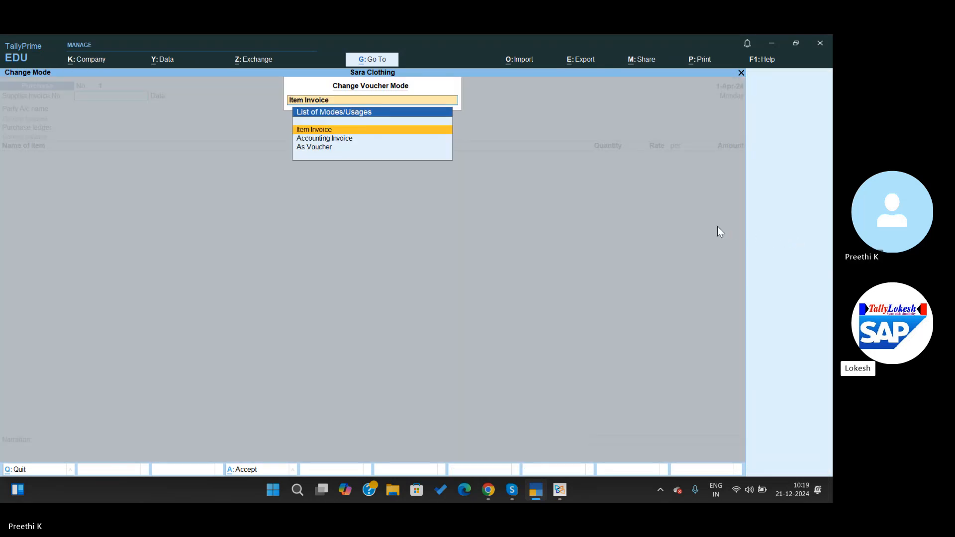
pyautogui.press('Return')
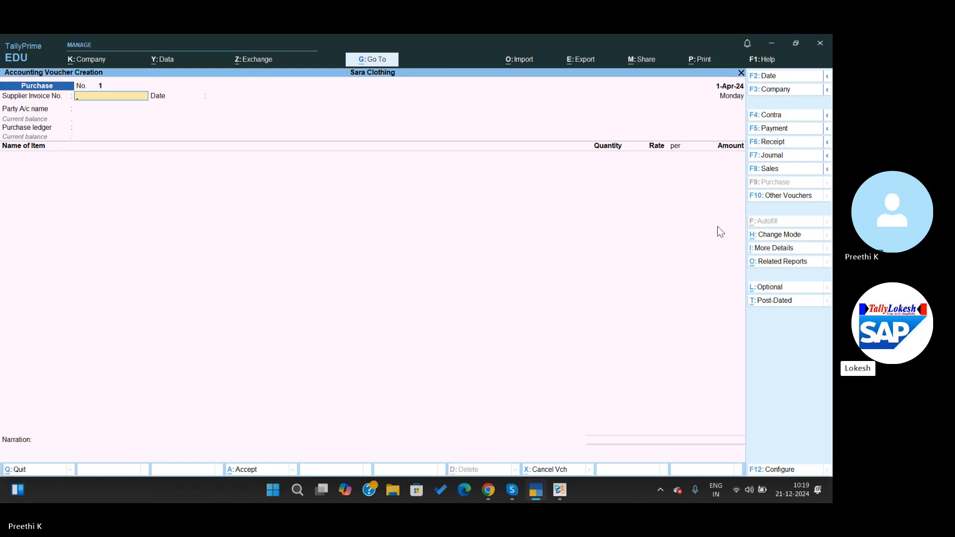
# Step: Check the first supplier in the PDF and set Indian Garments as the purchase voucher's party account, leaving the supplier invoice details blank
pyautogui.press('Return')
pyautogui.press('Return')
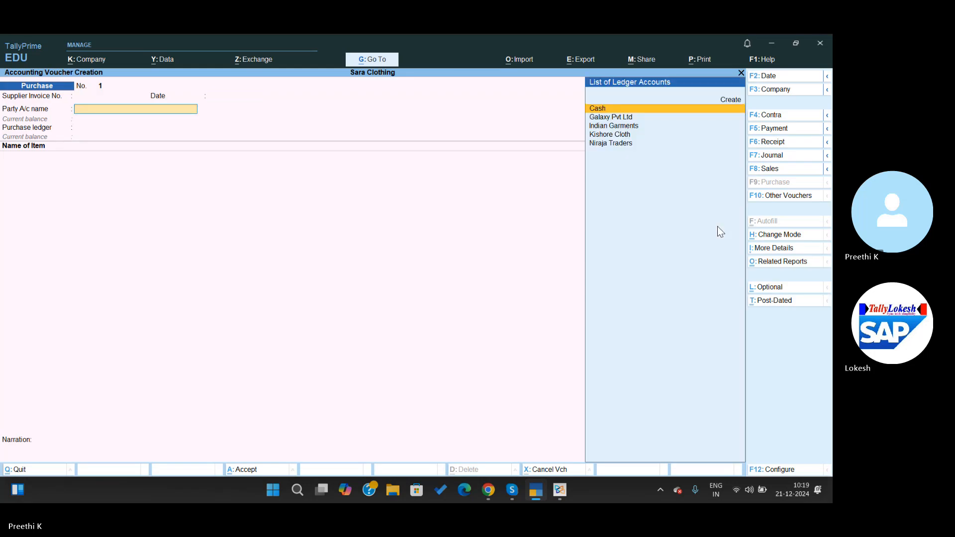
pyautogui.hotkey('alt', 'Tab')
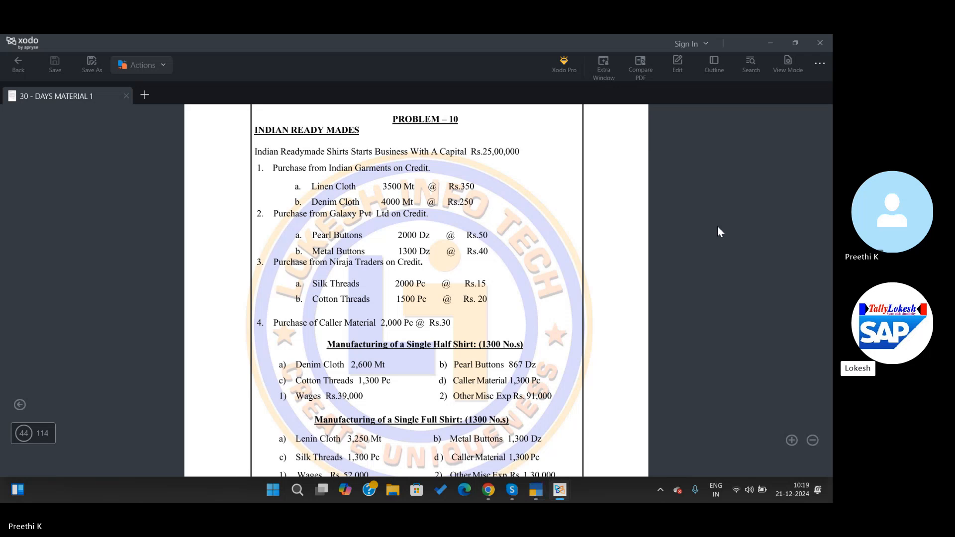
pyautogui.hotkey('alt', 'Tab')
pyautogui.hotkey('alt', 'Tab')
pyautogui.hotkey('alt', 'Tab')
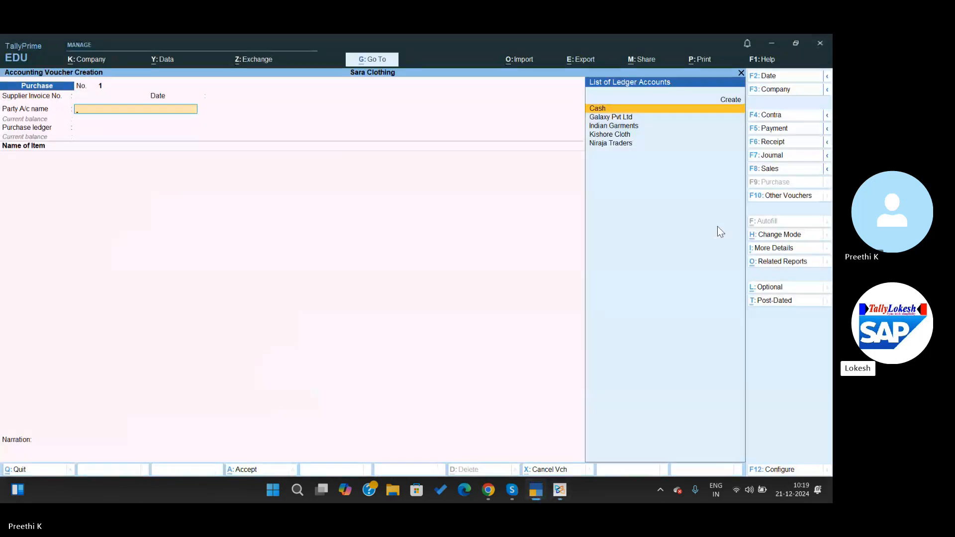
pyautogui.press('Down')
pyautogui.press('Down')
pyautogui.press('Return')
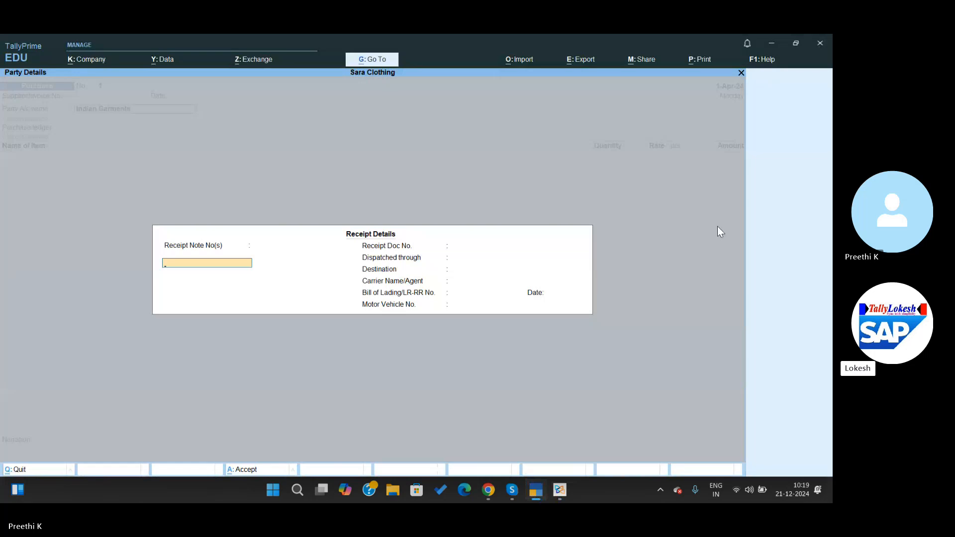
# Step: Leave the receipt details blank, accept the default party details and choose Purchases as the purchase ledger
pyautogui.press('Return')
pyautogui.press('Return')
pyautogui.press('Return')
pyautogui.press('Return')
pyautogui.press('Return')
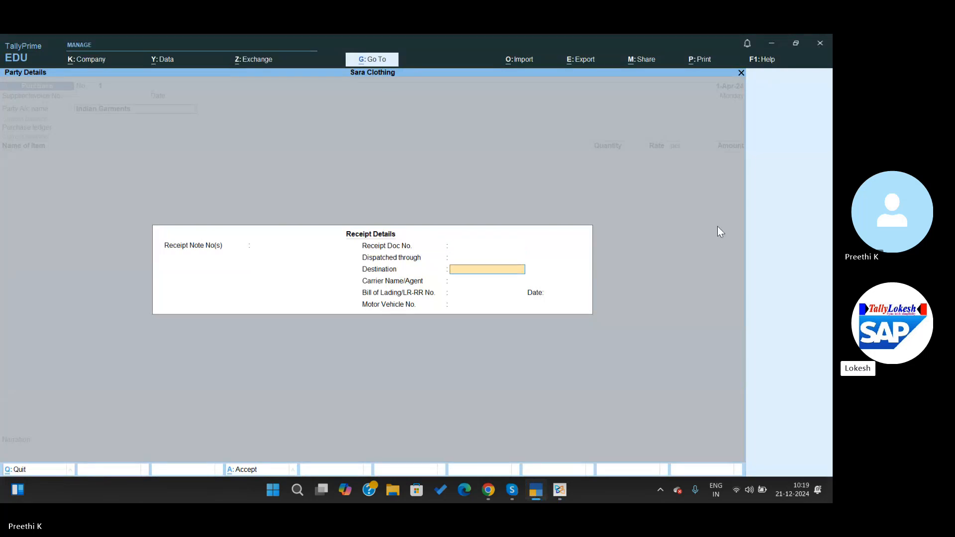
pyautogui.press('Return')
pyautogui.press('Return')
pyautogui.press('Return')
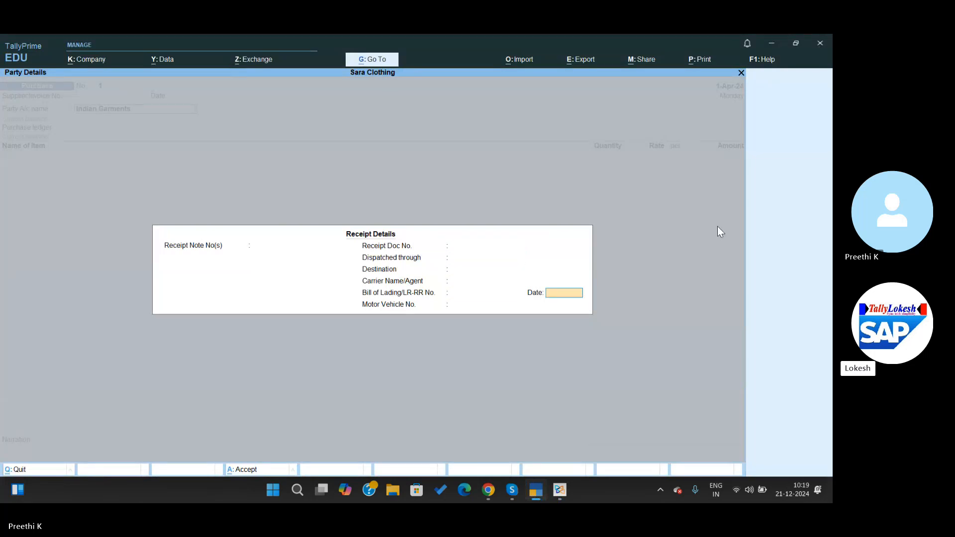
pyautogui.press('Return')
pyautogui.press('Return')
pyautogui.press('Return')
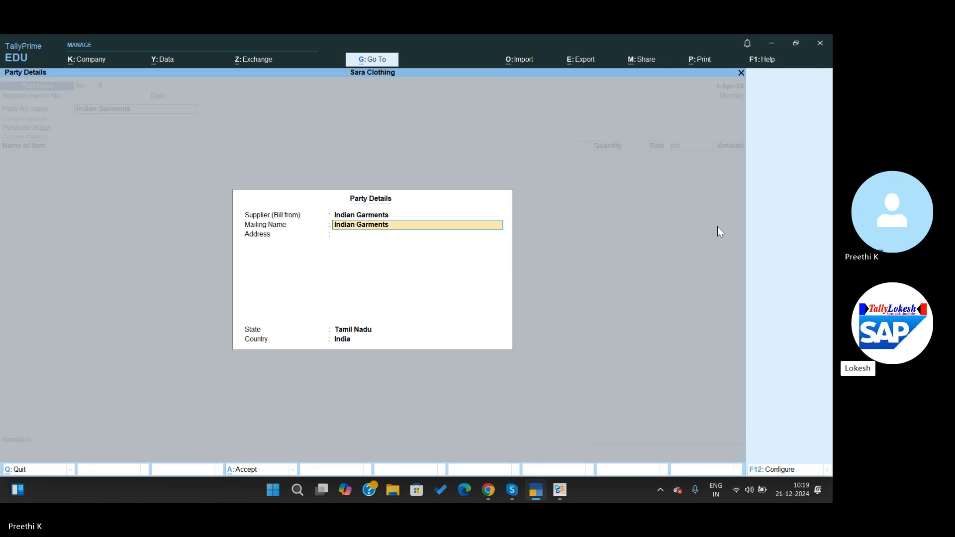
pyautogui.press('Return')
pyautogui.press('Return')
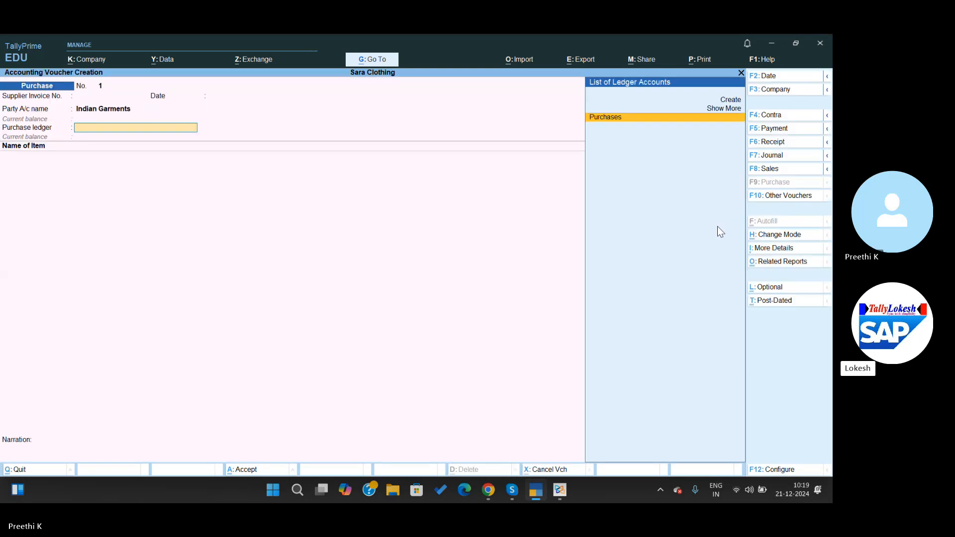
pyautogui.press('Return')
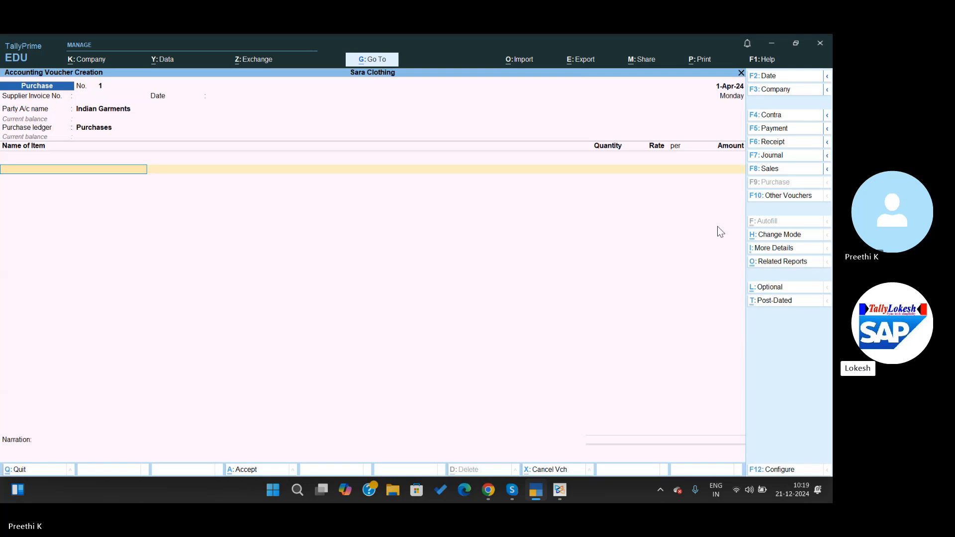
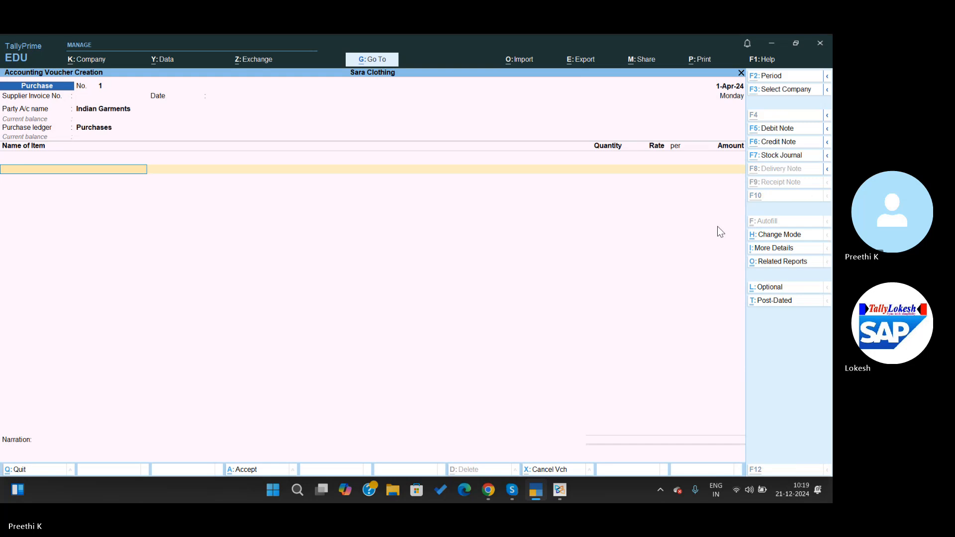
# Step: Check the first item in the PDF and add Linen Cloth to the voucher with a quantity of 3500 Mt
pyautogui.hotkey('alt', 'Tab')
pyautogui.hotkey('alt', 'Tab')
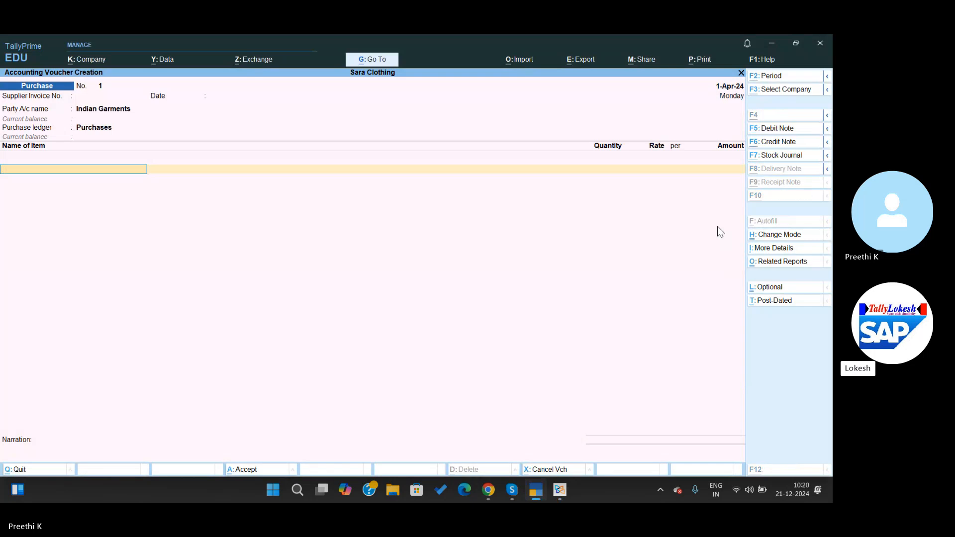
pyautogui.hotkey('alt', 'Tab')
pyautogui.hotkey('alt', 'Tab')
pyautogui.write('lin')
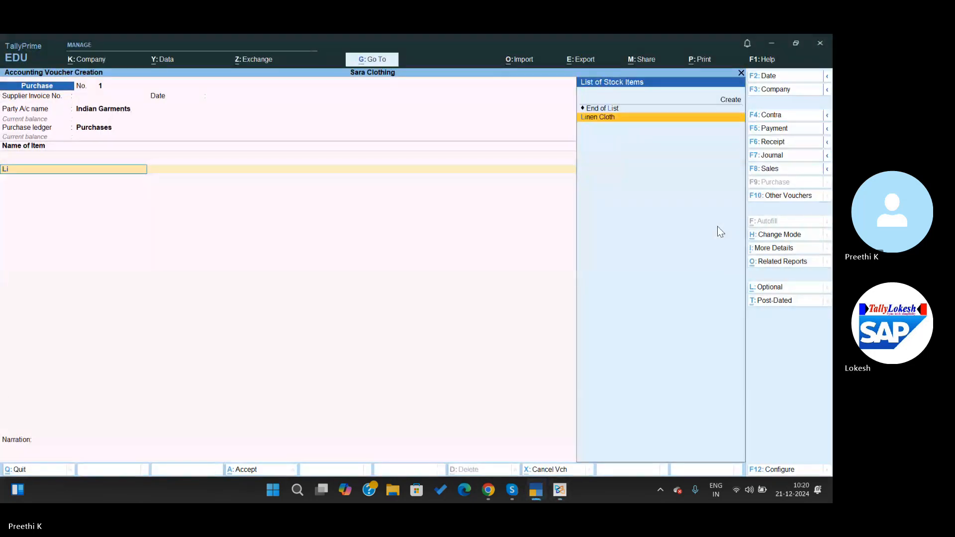
pyautogui.press('Return')
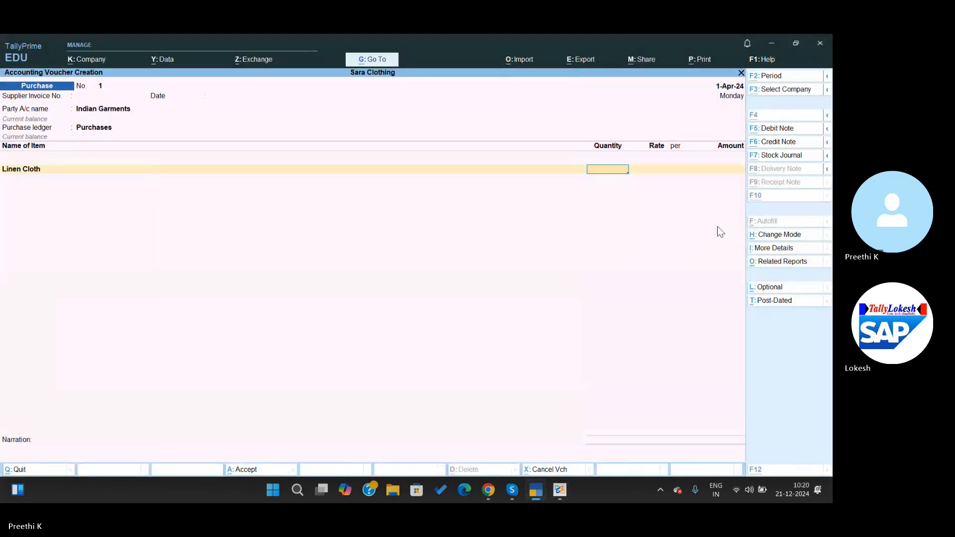
pyautogui.hotkey('alt', 'Tab')
pyautogui.hotkey('alt', 'Tab')
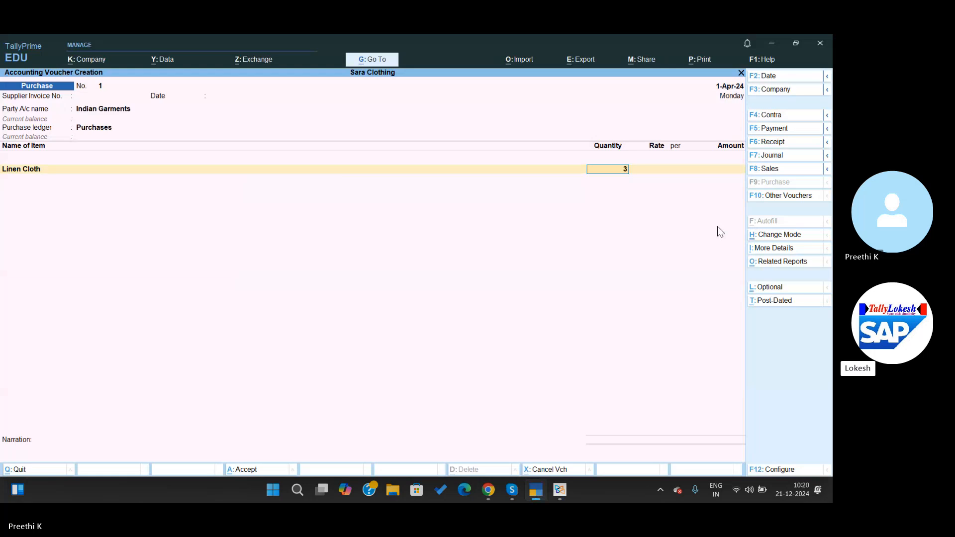
pyautogui.write('3500')
pyautogui.press('Return')
# Step: Check the Linen Cloth rate in the PDF and set it to 350 per Mt, accepting the calculated amount
pyautogui.hotkey('alt', 'Tab')
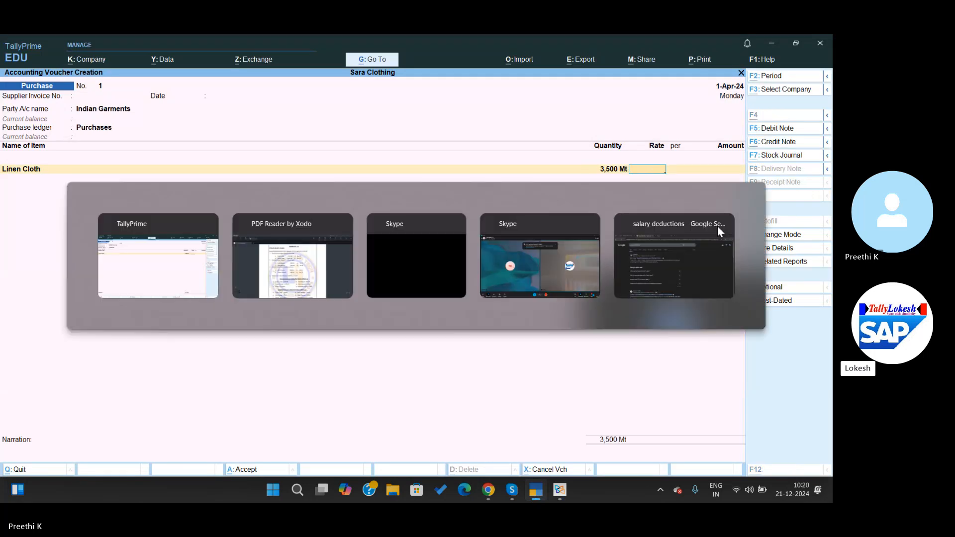
pyautogui.hotkey('alt', 'Tab')
pyautogui.write('350')
pyautogui.press('Return')
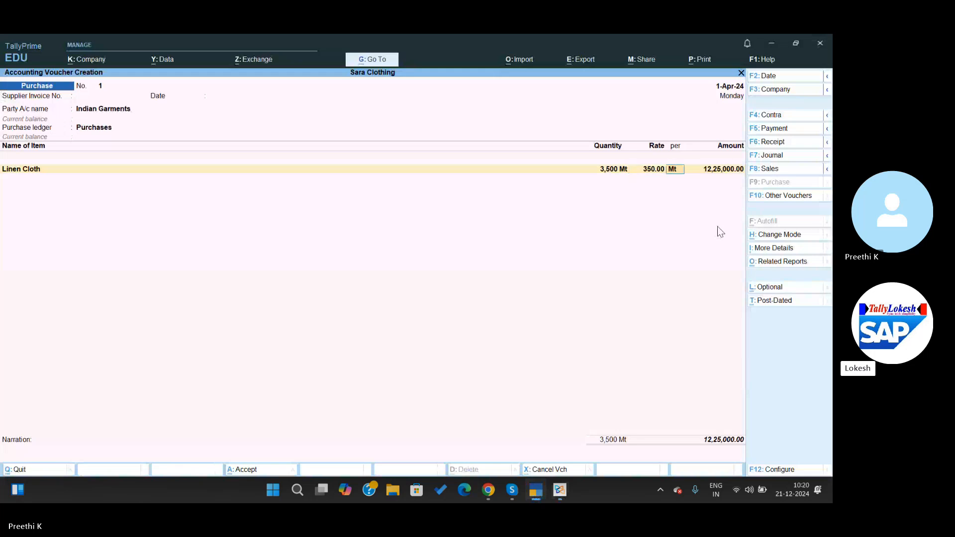
pyautogui.press('Return')
pyautogui.press('Return')
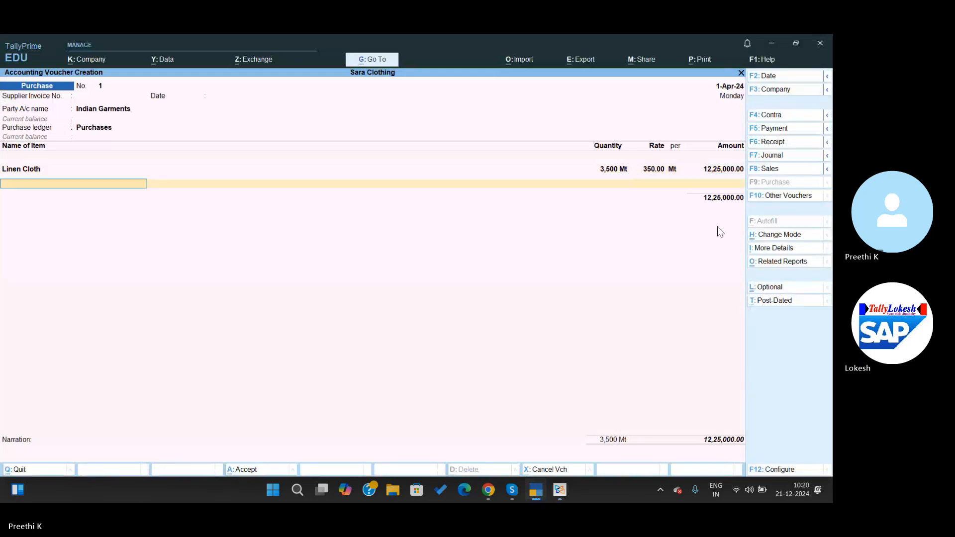
# Step: Check the second item in the PDF and add Denim Cloth with a quantity of 4000 Mt
pyautogui.hotkey('alt', 'Tab')
pyautogui.hotkey('alt', 'Tab')
pyautogui.write('De')
pyautogui.press('Return')
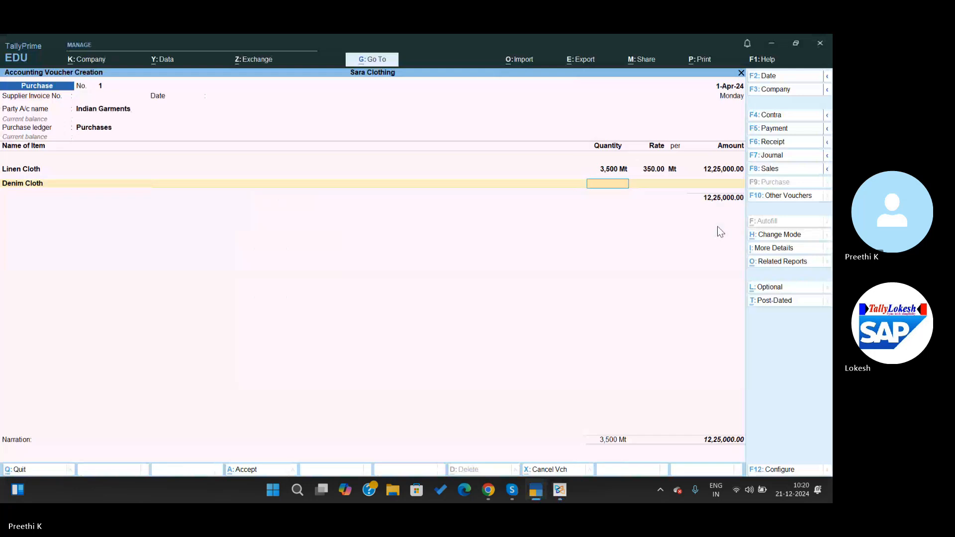
pyautogui.hotkey('alt', 'Tab')
pyautogui.hotkey('alt', 'Tab')
pyautogui.write('4000')
pyautogui.press('Return')
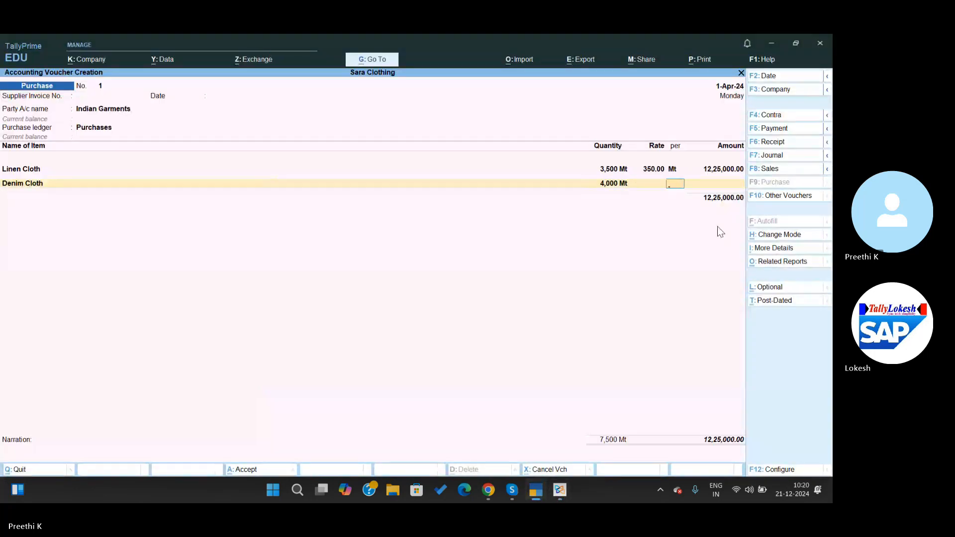
# Step: Check the Denim Cloth rate in the PDF and set it to 250 per Mt, accepting the calculated amount
pyautogui.hotkey('alt', 'Tab')
pyautogui.hotkey('alt', 'Tab')
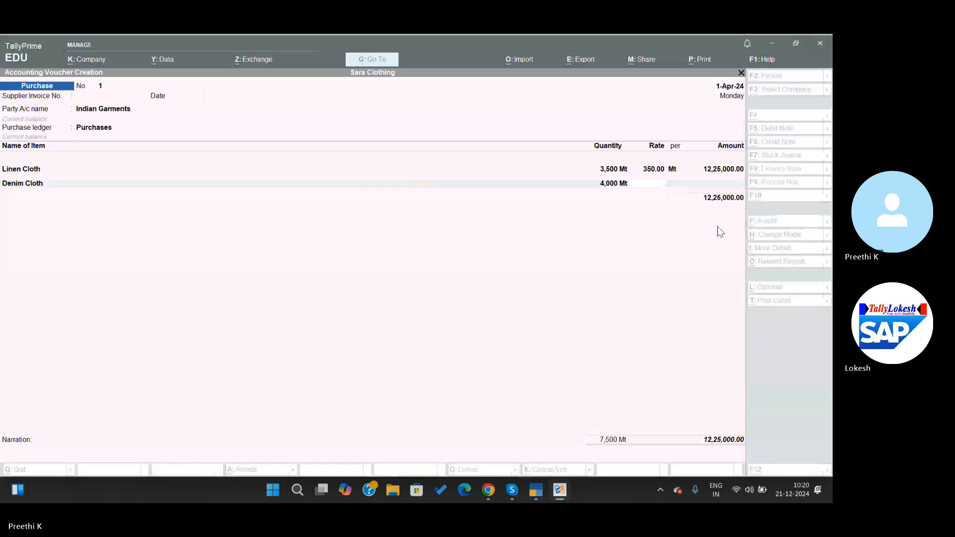
pyautogui.write('250')
pyautogui.press('Return')
pyautogui.press('Return')
pyautogui.press('Return')
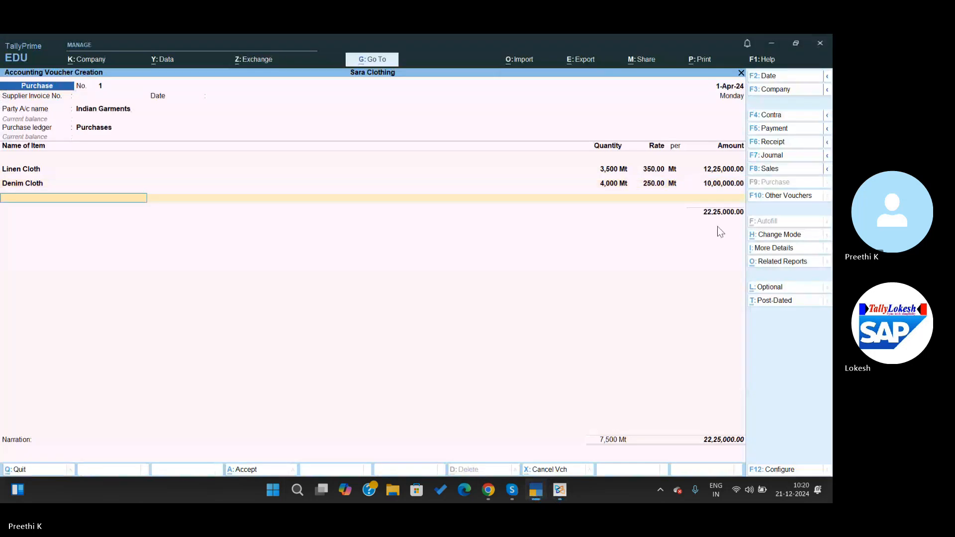
# Step: Compare the Indian Garments purchase entries with the PDF and save the voucher
pyautogui.press('BackSpace')
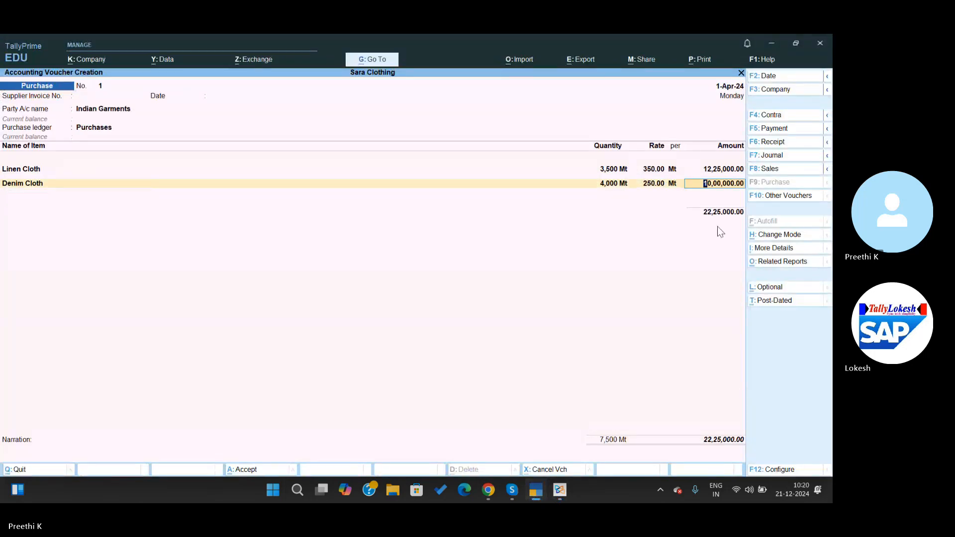
pyautogui.hotkey('alt', 'Tab')
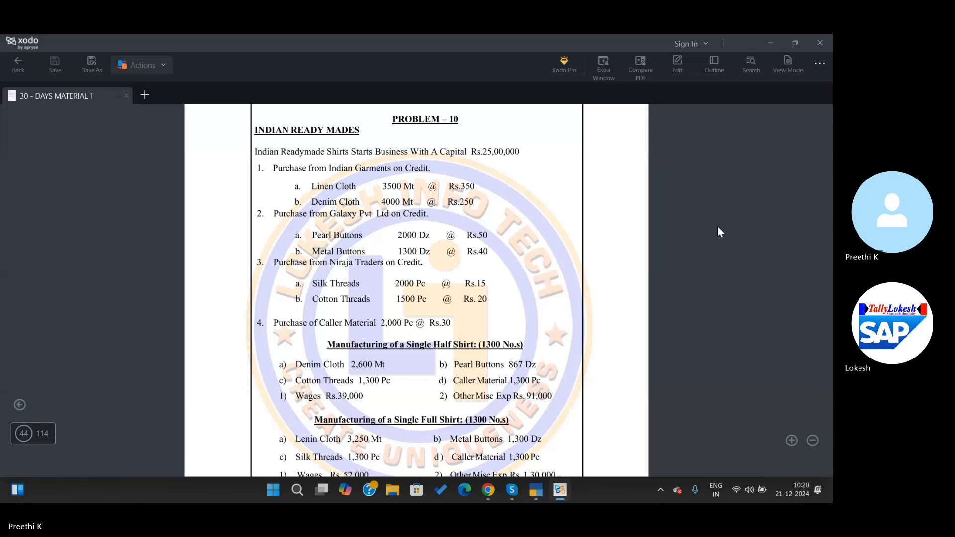
pyautogui.hotkey('alt', 'Tab')
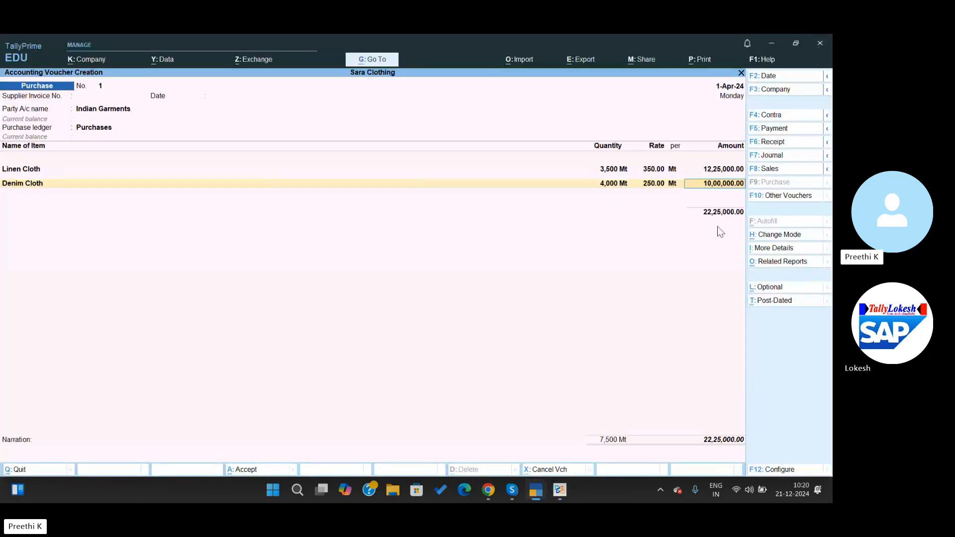
pyautogui.press('ctrl')
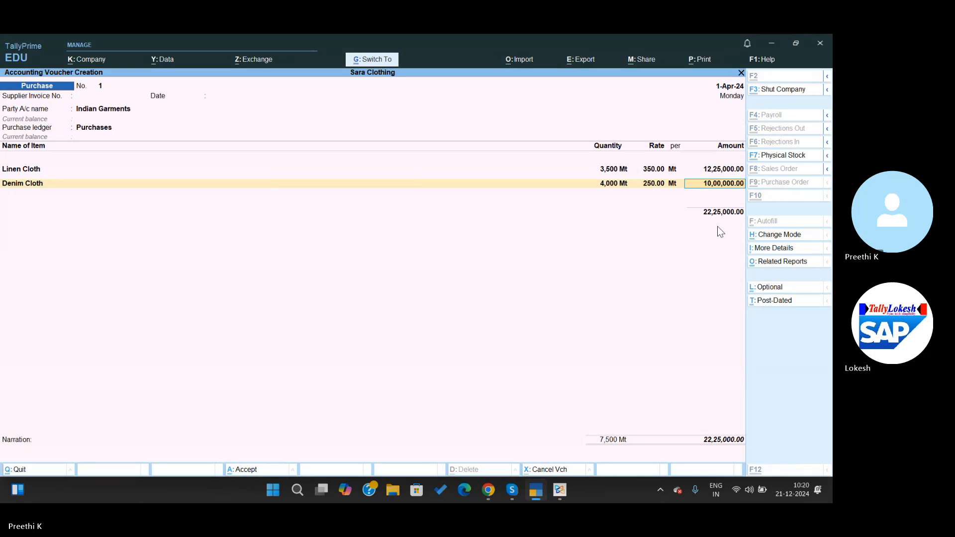
pyautogui.hotkey('ctrl', 'a')
# Step: Check the second supplier in the PDF and set Galaxy Pvt Ltd as the new purchase voucher's party account, leaving the supplier invoice details blank
pyautogui.press('Return')
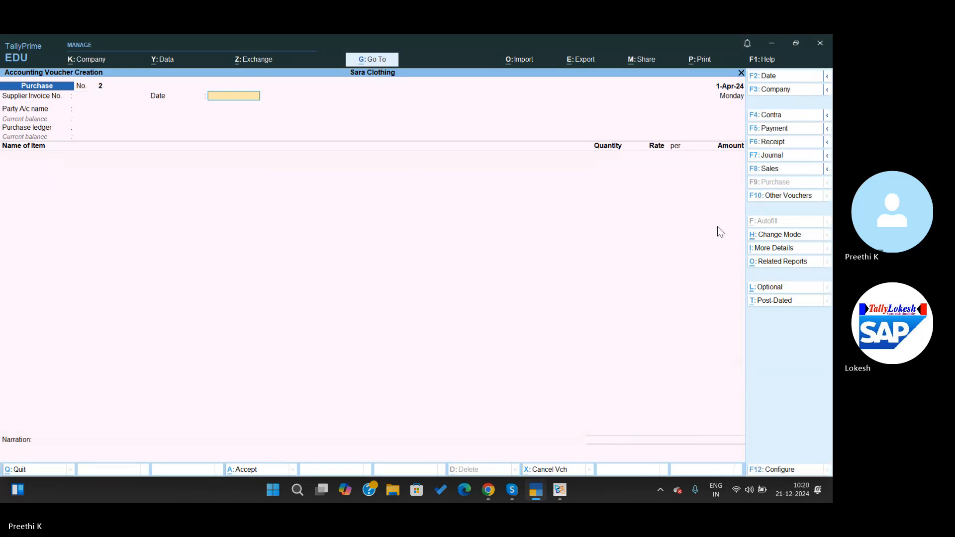
pyautogui.press('Return')
pyautogui.hotkey('alt', 'Tab')
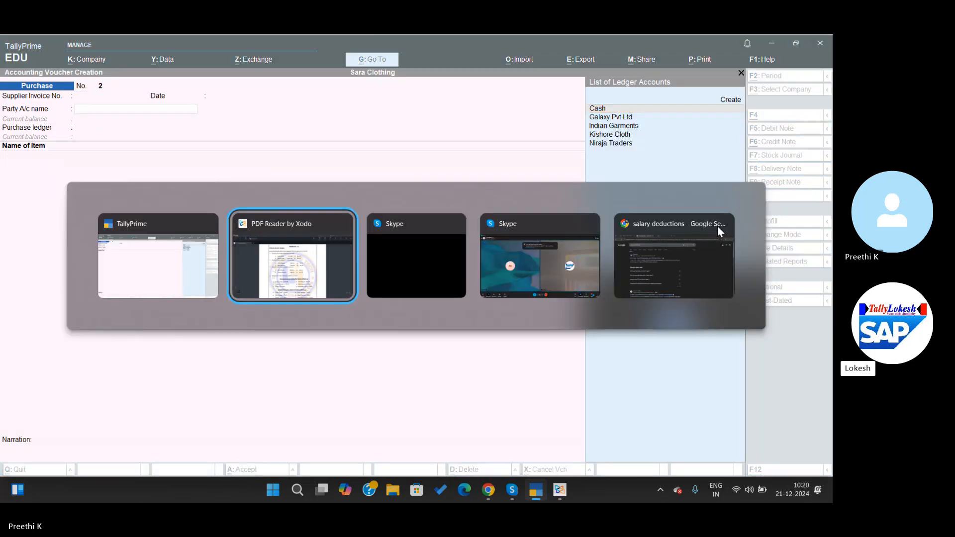
pyautogui.hotkey('alt', 'Tab')
pyautogui.press('Down')
pyautogui.press('Return')
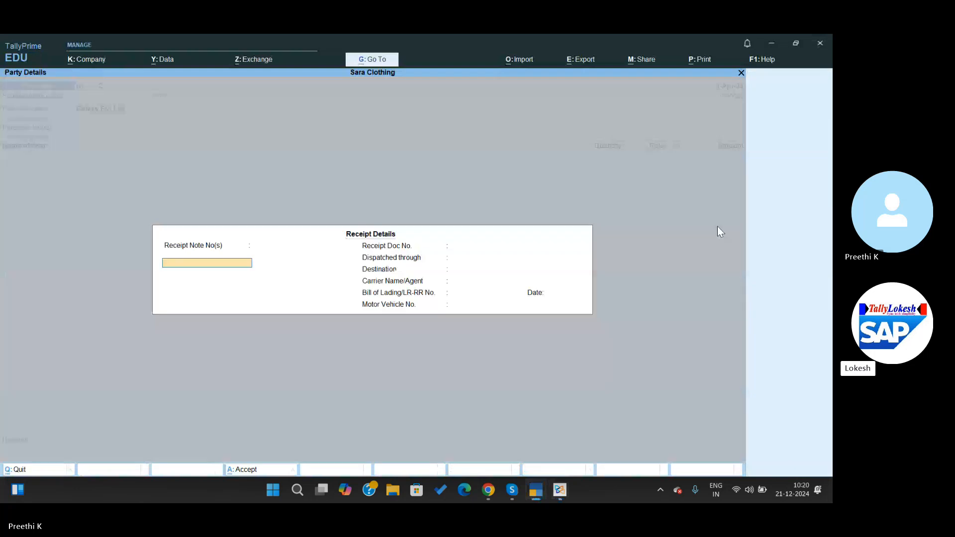
# Step: Leave Galaxy Pvt Ltd's receipt details blank, accept its default party details and use the Purchases ledger
pyautogui.press('Return')
pyautogui.press('Return')
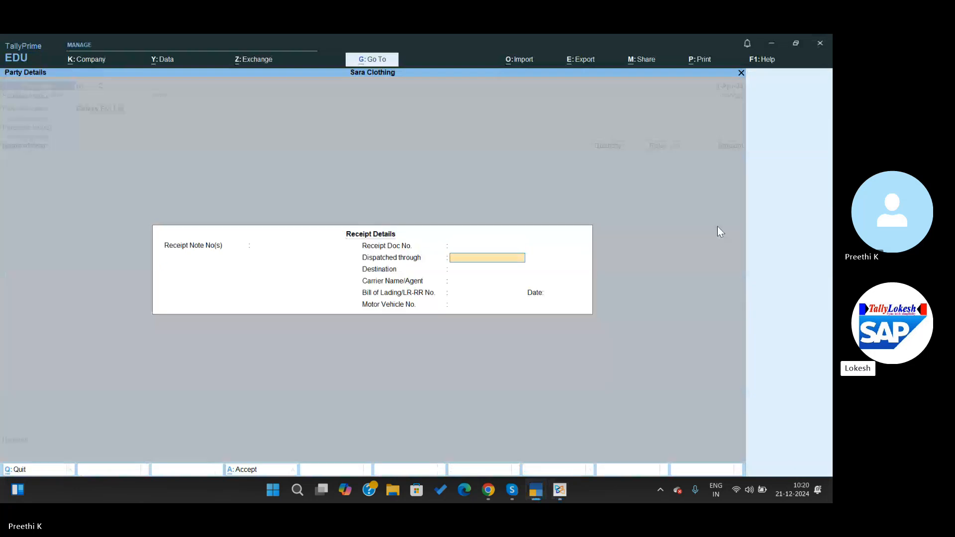
pyautogui.press('Return')
pyautogui.press('Return')
pyautogui.press('Return')
pyautogui.press('Return')
pyautogui.press('Return')
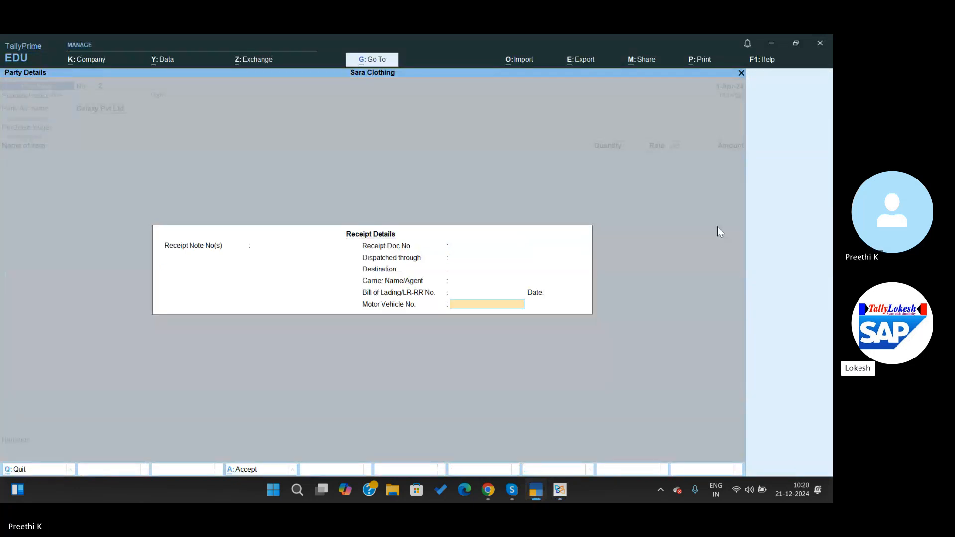
pyautogui.press('Return')
pyautogui.press('Return')
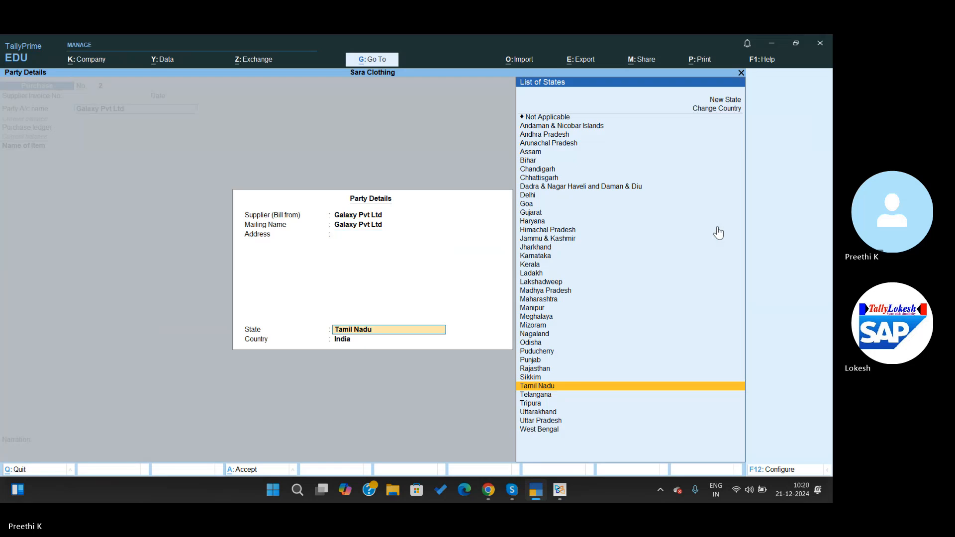
pyautogui.press('Return')
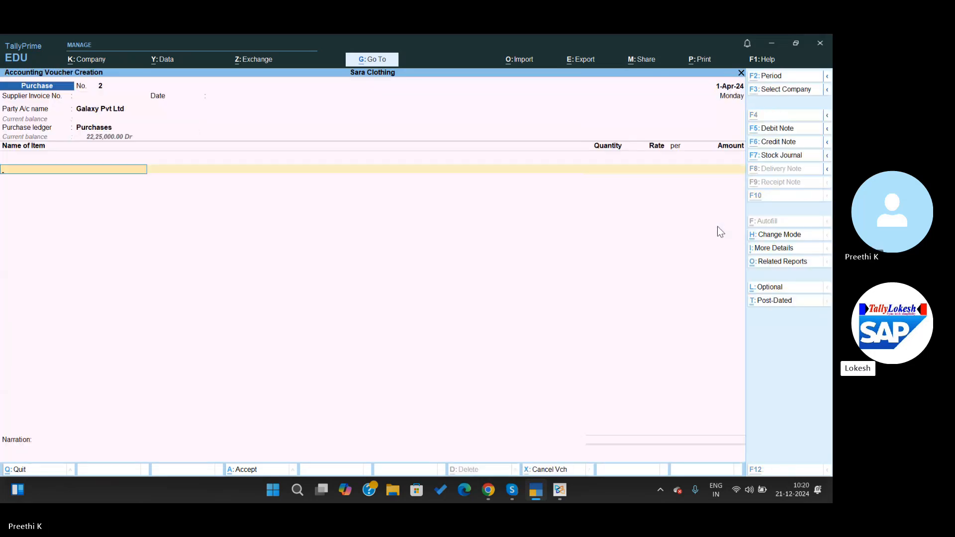
# Step: Check the first Galaxy Pvt Ltd item in the PDF and add Pearl Buttons with a quantity of 2,000 Dz
pyautogui.hotkey('alt', 'Tab')
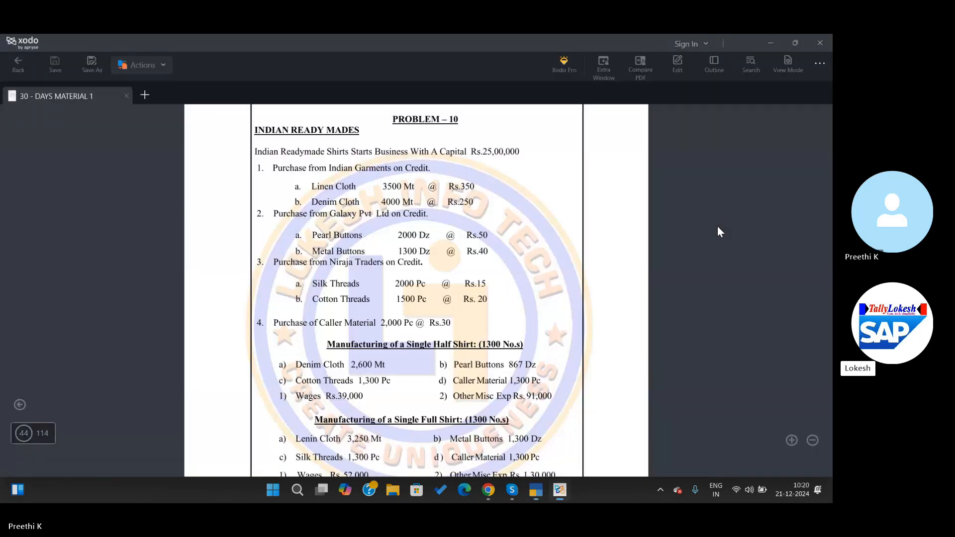
pyautogui.hotkey('alt', 'Tab')
pyautogui.write('pe')
pyautogui.press('Return')
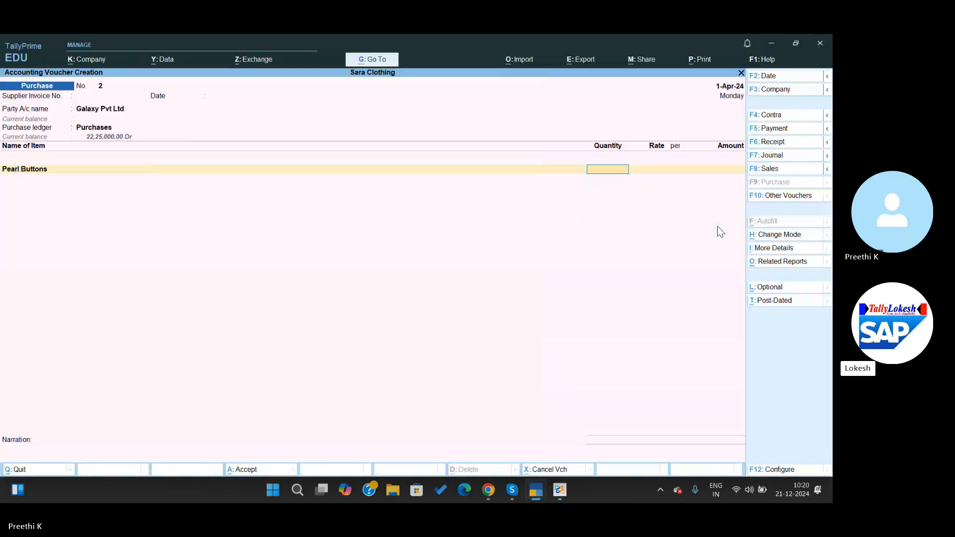
pyautogui.hotkey('alt', 'Tab')
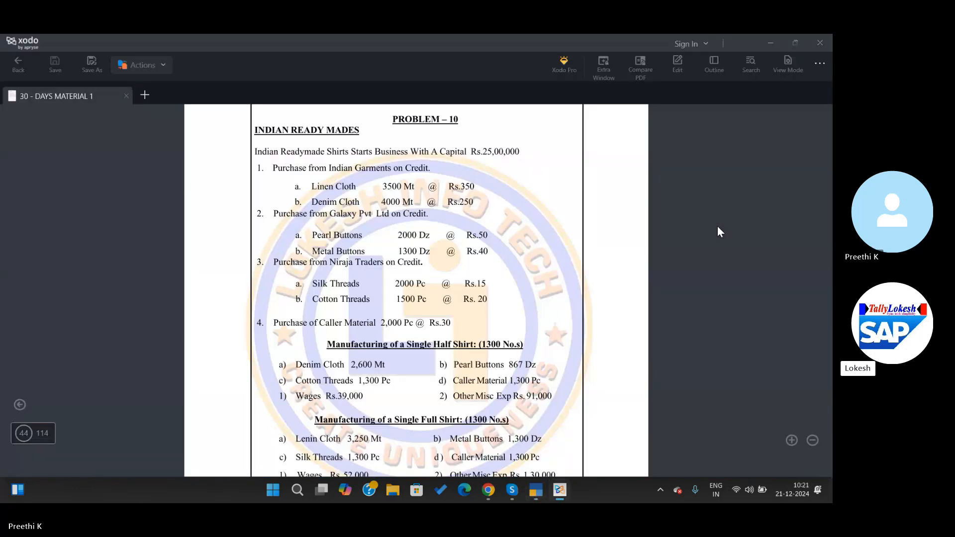
pyautogui.hotkey('alt', 'Tab')
pyautogui.write('2,00')
pyautogui.write('000')
pyautogui.press('Return')
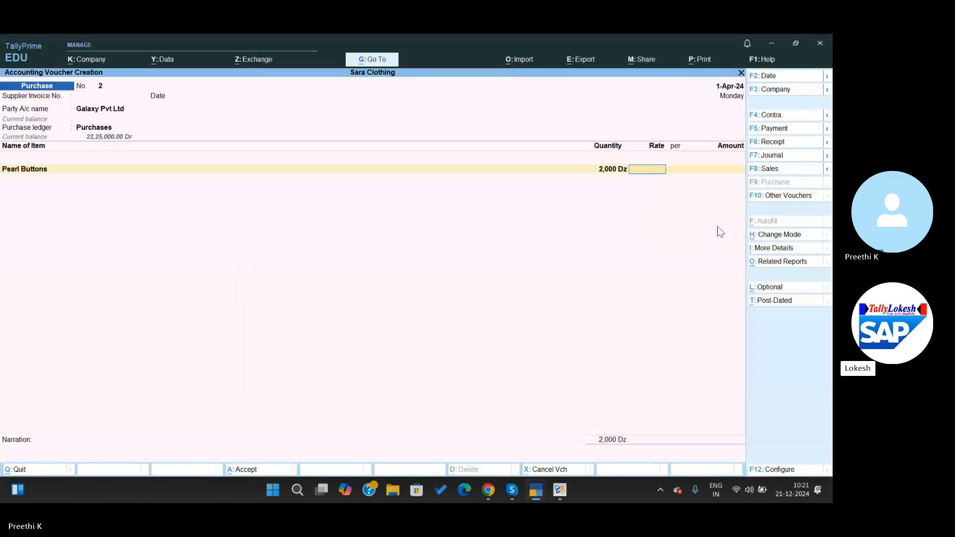
# Step: Check the Pearl Buttons rate in the PDF and set it to 50 per Dz, accepting the calculated amount
pyautogui.hotkey('alt', 'Tab')
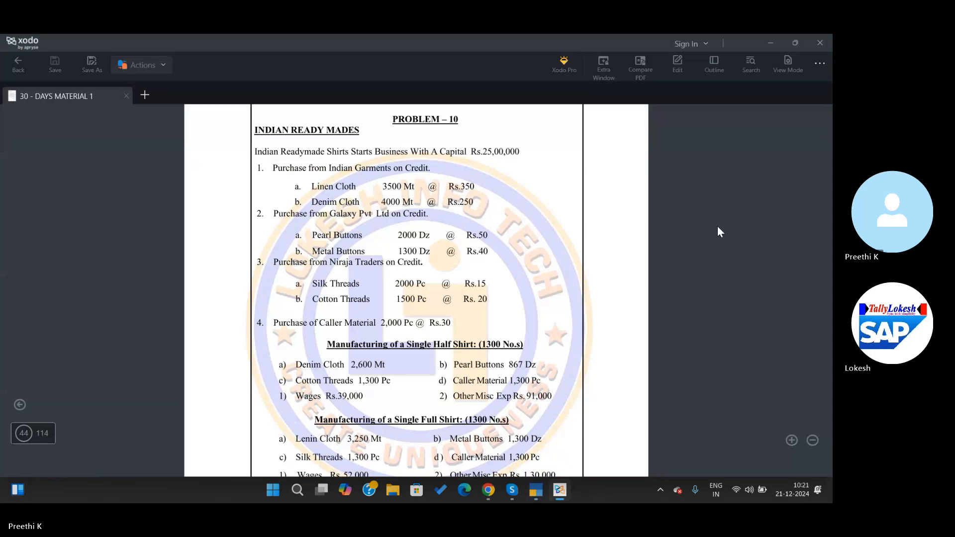
pyautogui.hotkey('alt', 'Tab')
pyautogui.write('350')
pyautogui.hotkey('alt', 'Tab')
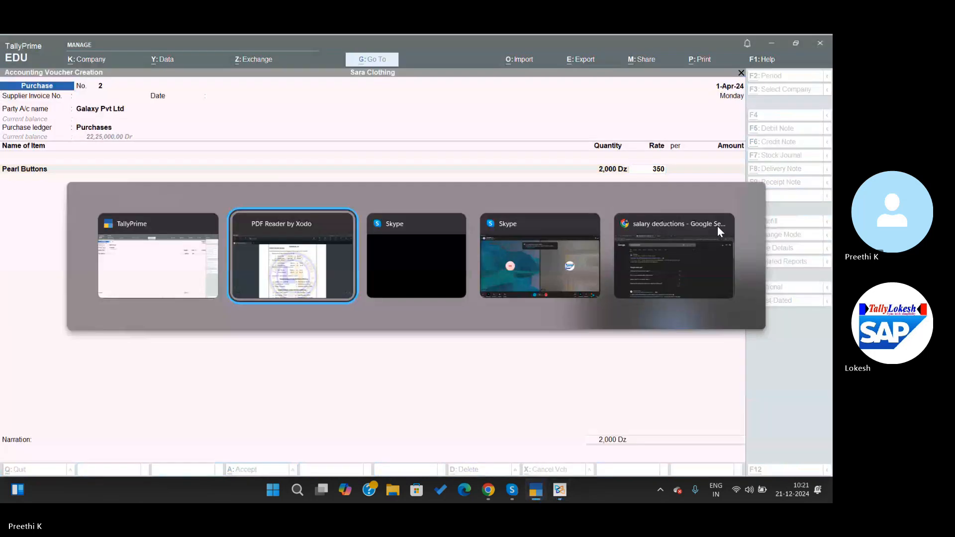
pyautogui.hotkey('alt', 'Tab')
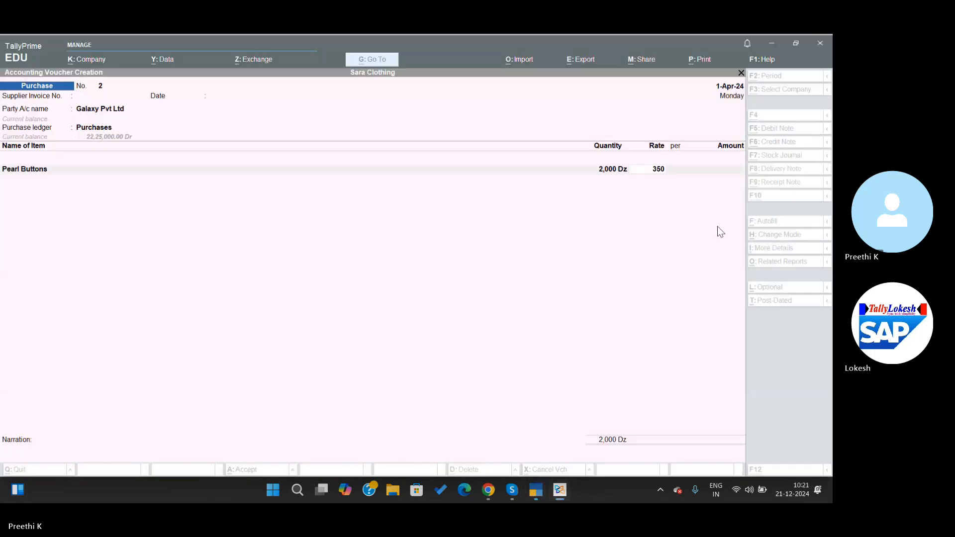
pyautogui.press('BackSpace')
pyautogui.write('50')
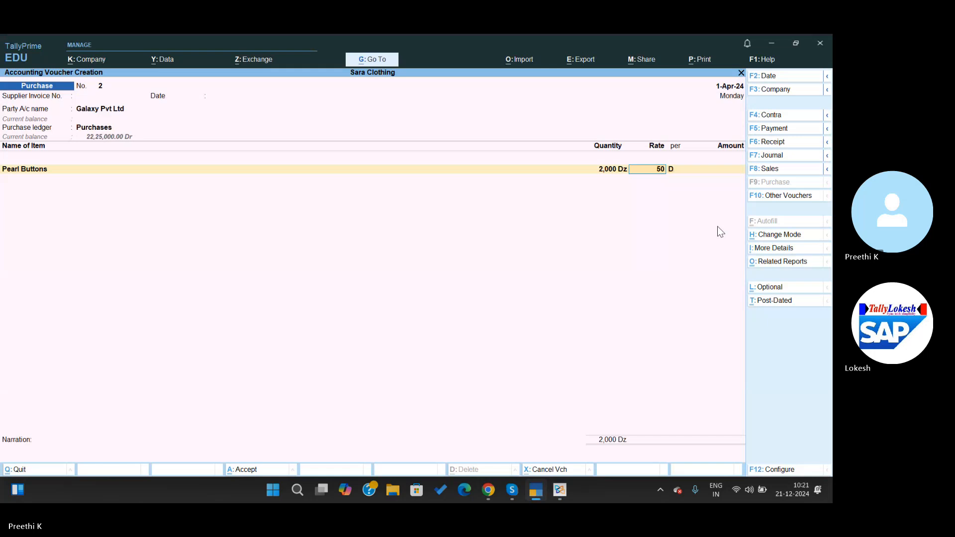
pyautogui.press('Return')
pyautogui.press('Return')
pyautogui.press('Return')
# Step: Check the second Galaxy Pvt Ltd item in the PDF and add Metal Buttons with a quantity of 1,300 Dz
pyautogui.hotkey('alt', 'Tab')
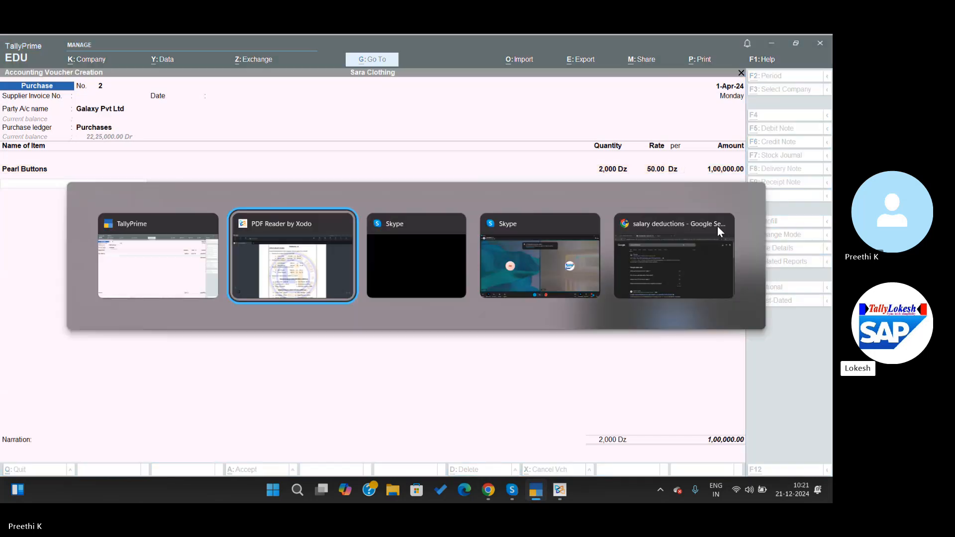
pyautogui.hotkey('alt', 'Tab')
pyautogui.write('Me')
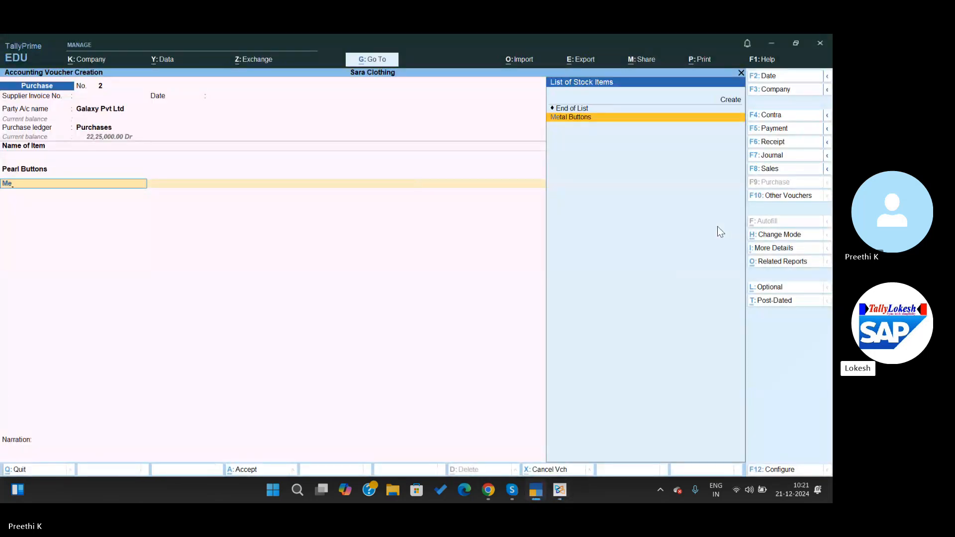
pyautogui.press('Return')
pyautogui.hotkey('alt', 'Tab')
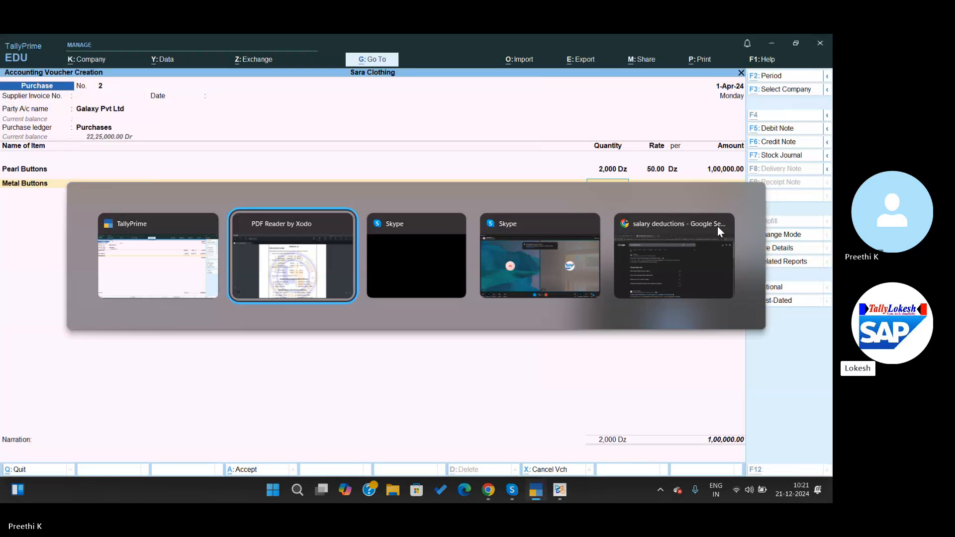
pyautogui.hotkey('alt', 'Tab')
pyautogui.write('1300')
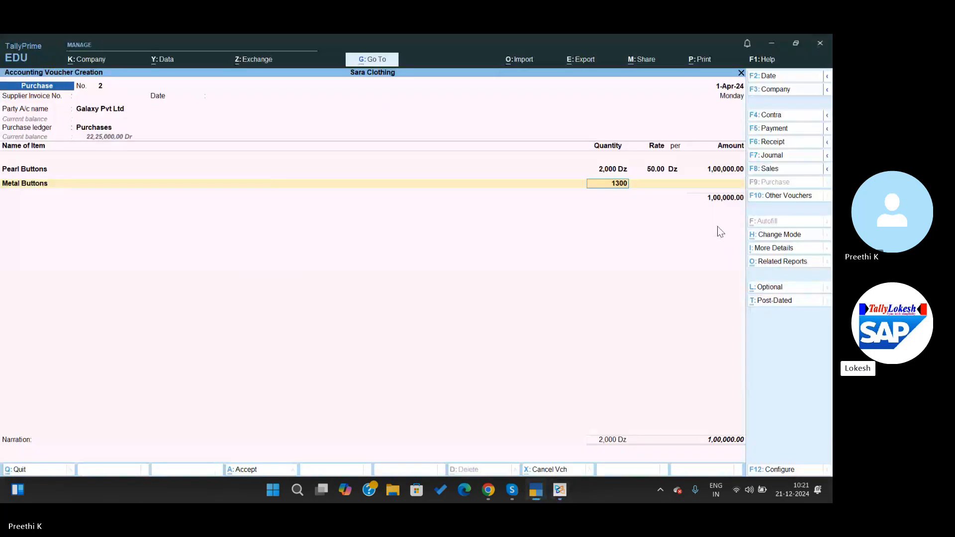
pyautogui.press('Return')
# Step: Check the Metal Buttons rate in the PDF and set it to 40 per Dz
pyautogui.hotkey('alt', 'Tab')
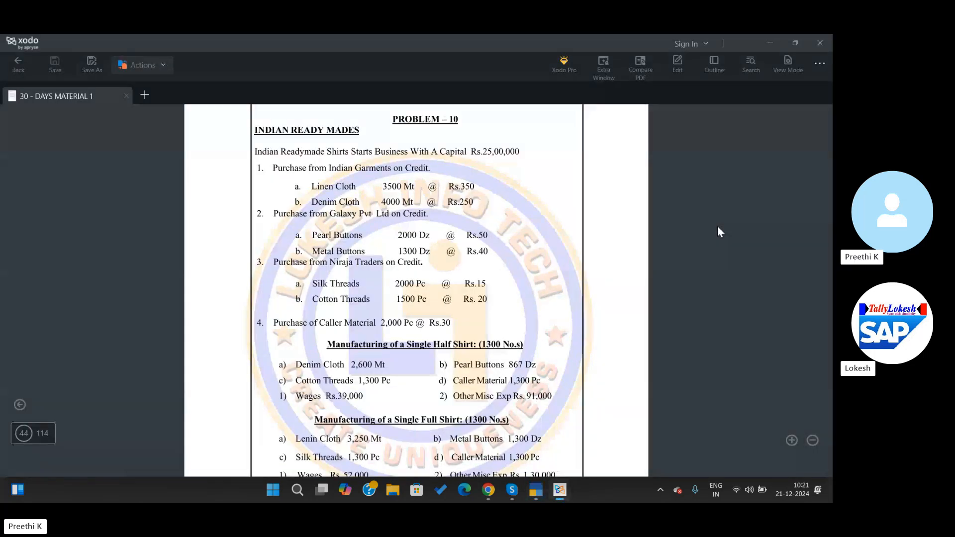
pyautogui.hotkey('alt', 'Tab')
pyautogui.write('40')
pyautogui.press('Return')
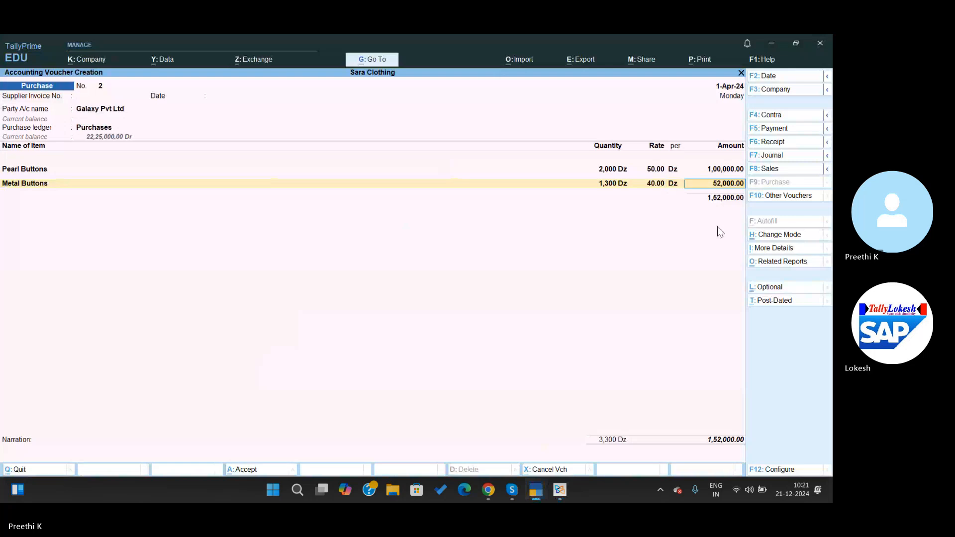
# Step: Compare the Galaxy Pvt Ltd purchase entries with the PDF and save the voucher
pyautogui.hotkey('alt', 'Tab')
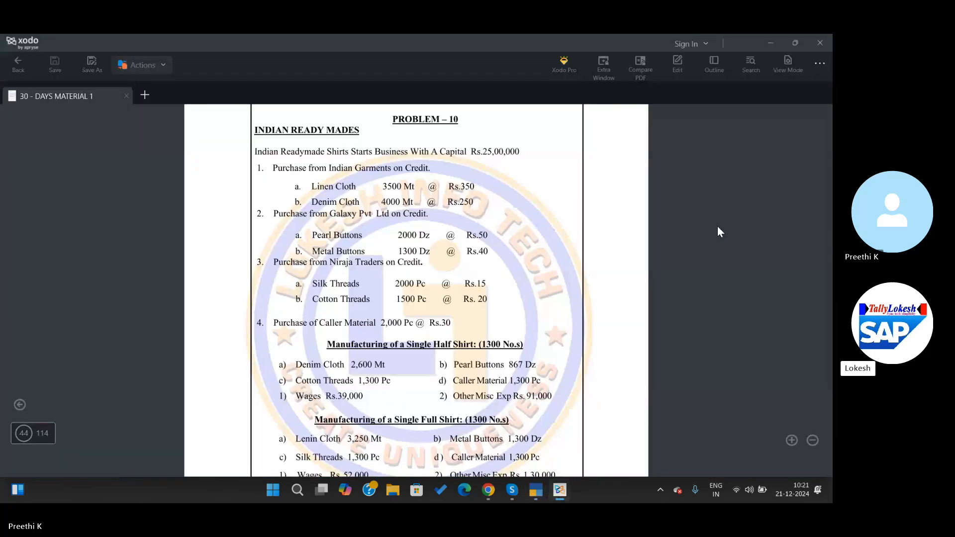
pyautogui.hotkey('alt', 'Tab')
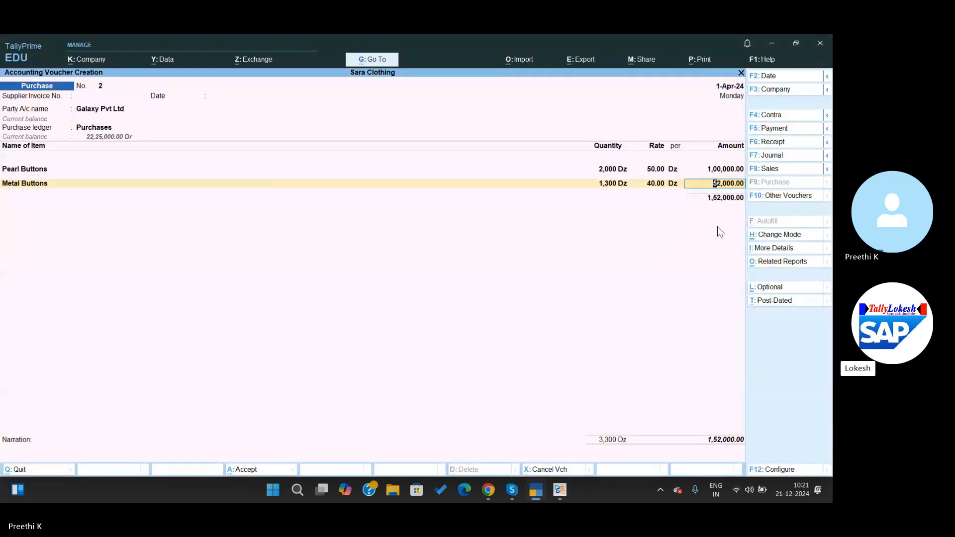
pyautogui.hotkey('ctrl', 'a')
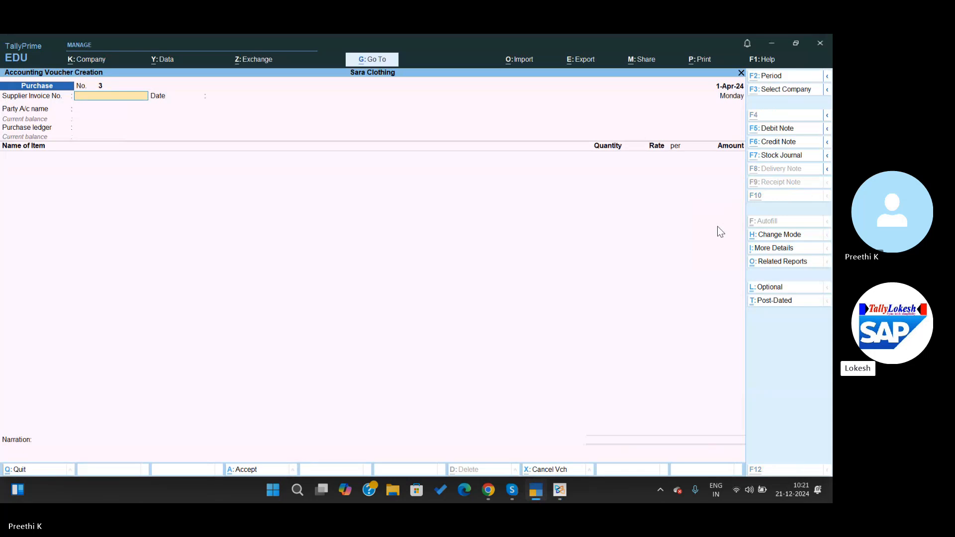
# Step: Check the third supplier in the PDF and set Niraja Traders as the new purchase voucher's party account, leaving the supplier invoice details blank
pyautogui.hotkey('alt', 'Tab')
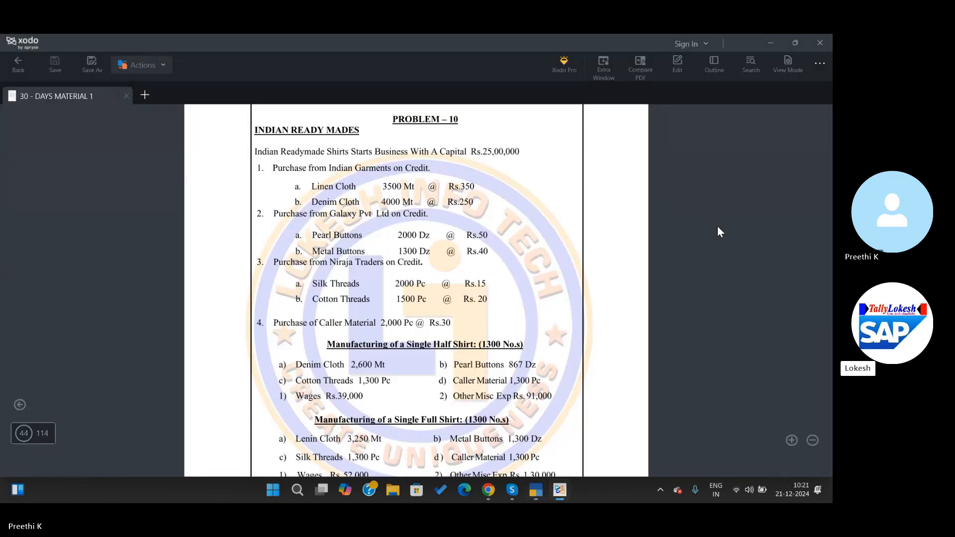
pyautogui.hotkey('alt', 'Tab')
pyautogui.press('Return')
pyautogui.press('Return')
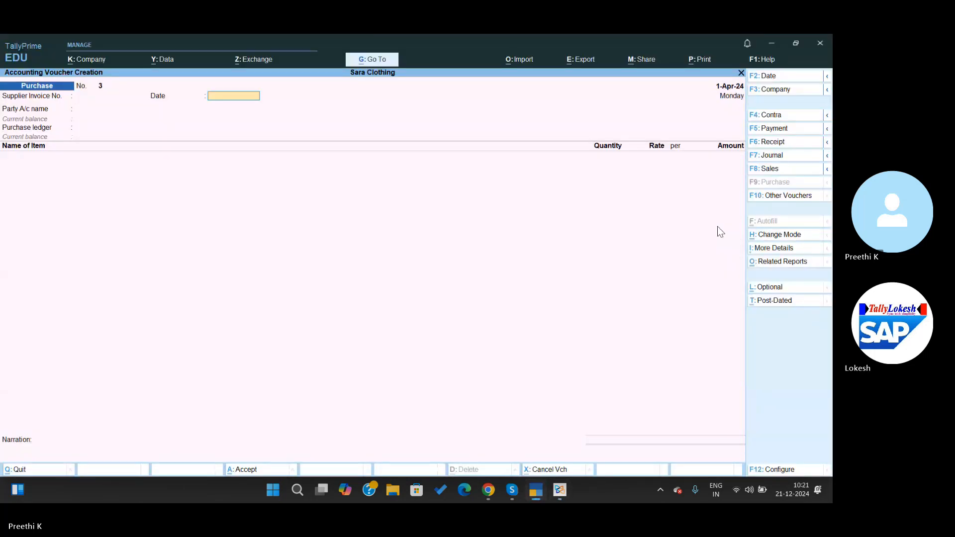
pyautogui.press('Down')
pyautogui.press('Down')
pyautogui.press('Down')
pyautogui.press('Down')
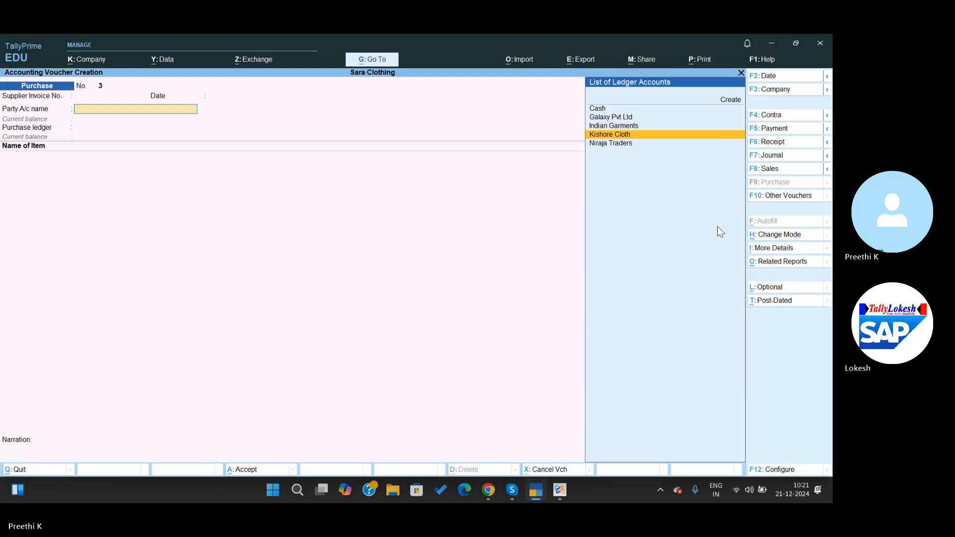
pyautogui.press('Return')
# Step: Leave Niraja Traders' receipt details blank, accept its default party details and use the Purchases ledger
pyautogui.press('Return')
pyautogui.press('Return')
pyautogui.press('Return')
pyautogui.press('Return')
pyautogui.press('Return')
pyautogui.press('Return')
pyautogui.press('Return')
pyautogui.press('Return')
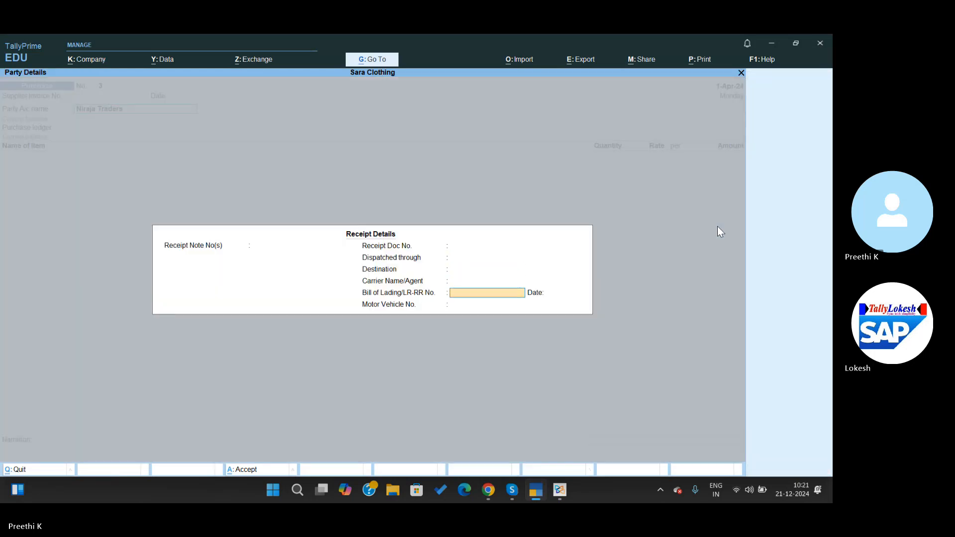
pyautogui.press('Return')
pyautogui.press('Return')
pyautogui.press('Return')
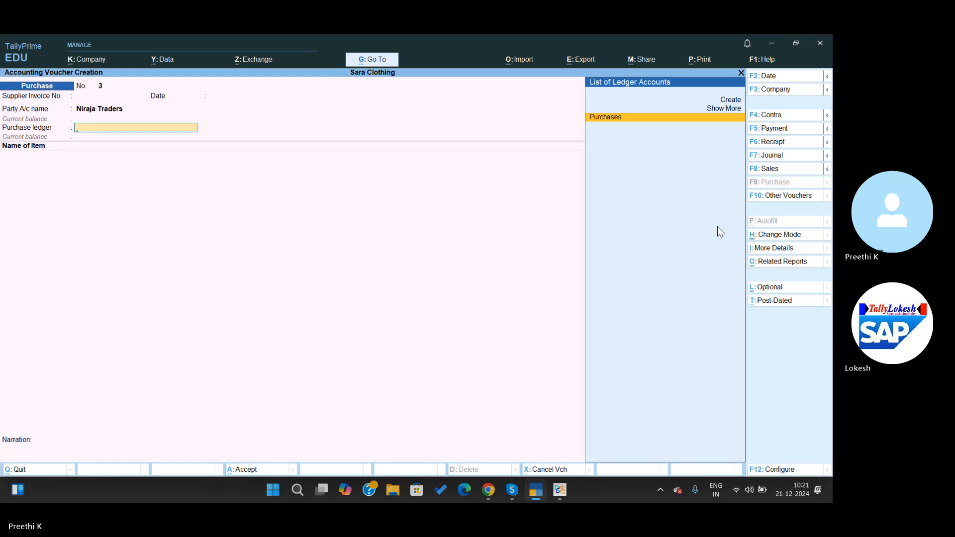
pyautogui.press('Return')
# Step: Check the first Niraja Traders item in the PDF and add Silk Threads with a quantity of 2000
pyautogui.hotkey('alt', 'Tab')
pyautogui.hotkey('alt', 'Tab')
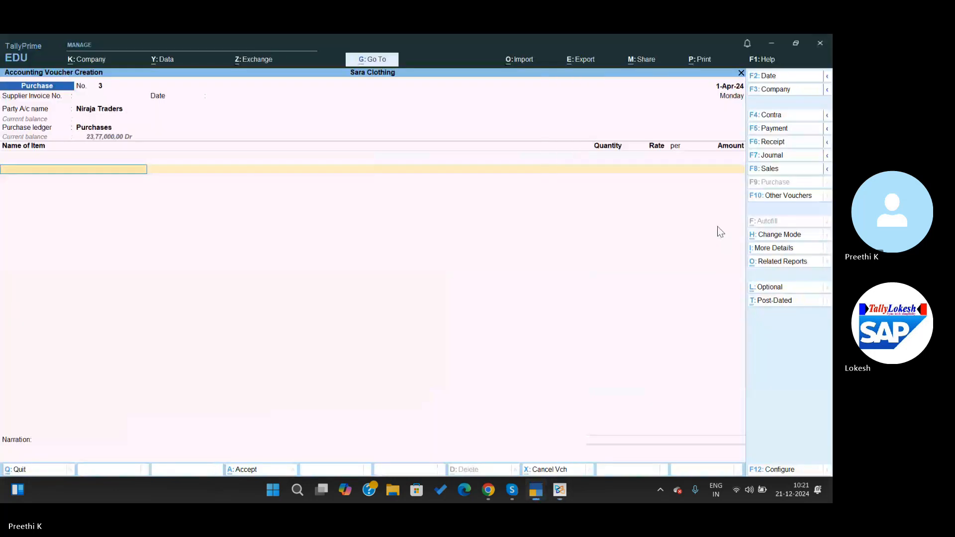
pyautogui.write('Sil')
pyautogui.press('Return')
pyautogui.hotkey('alt', 'Tab')
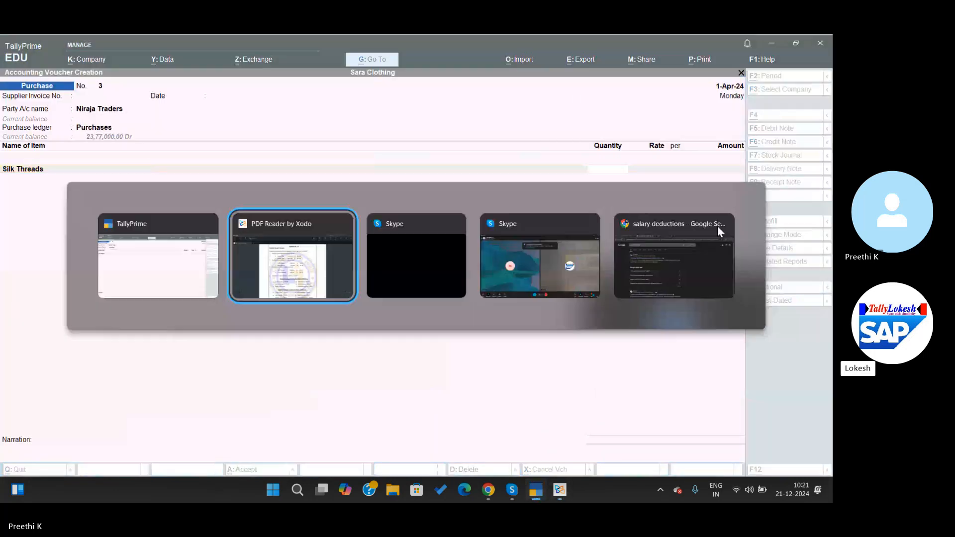
pyautogui.hotkey('alt', 'Tab')
pyautogui.write('2000')
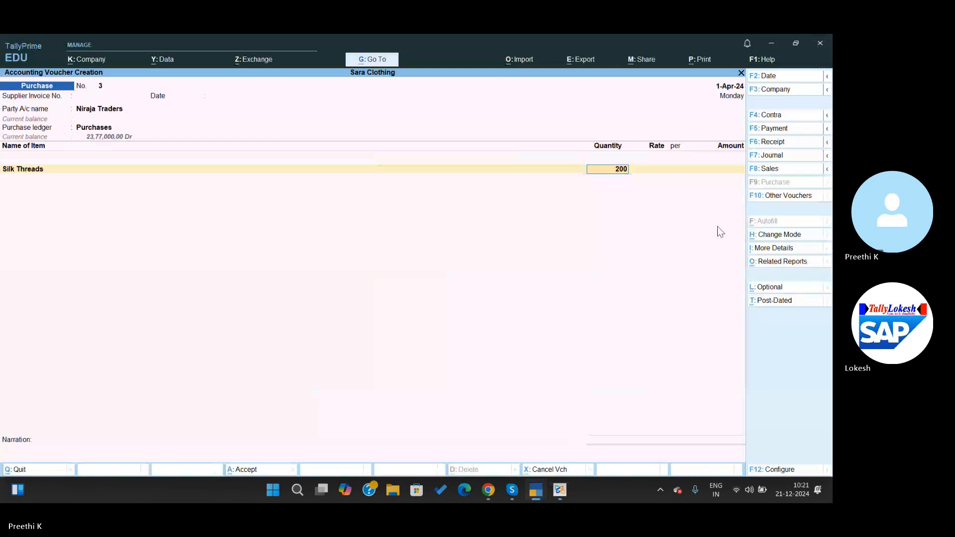
# Step: Complete the Silk Threads line of the Niraja Traders purchase with 2,000 Pc at a rate of 15, following the problem PDF
pyautogui.press('Return')
pyautogui.hotkey('alt', 'Tab')
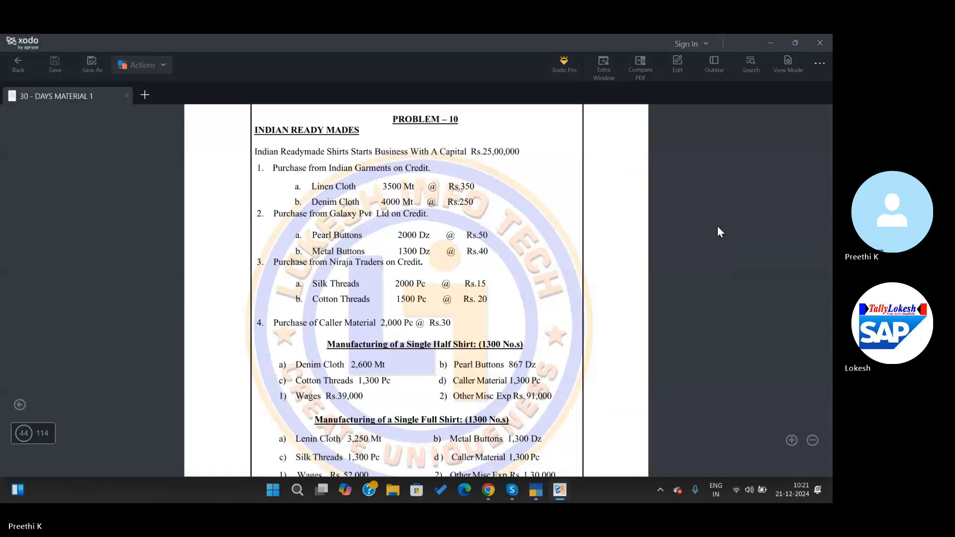
pyautogui.hotkey('alt', 'Tab')
pyautogui.write('15')
pyautogui.press('Return')
pyautogui.press('Return')
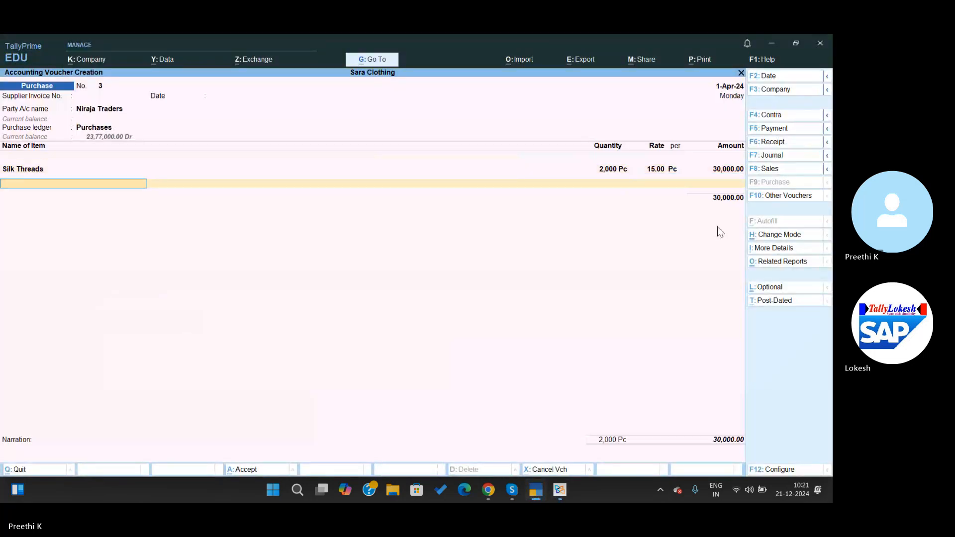
# Step: Add Cotton Threads as the second item of the Niraja Traders purchase with a quantity of 1,500 Pc, as the problem PDF specifies
pyautogui.hotkey('alt', 'Tab')
pyautogui.hotkey('alt', 'Tab')
pyautogui.write('Cott')
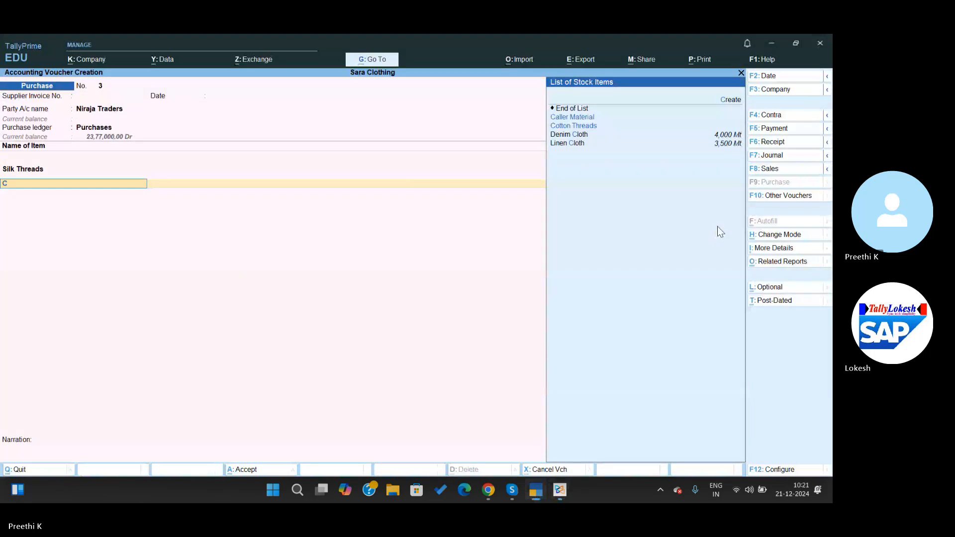
pyautogui.press('Return')
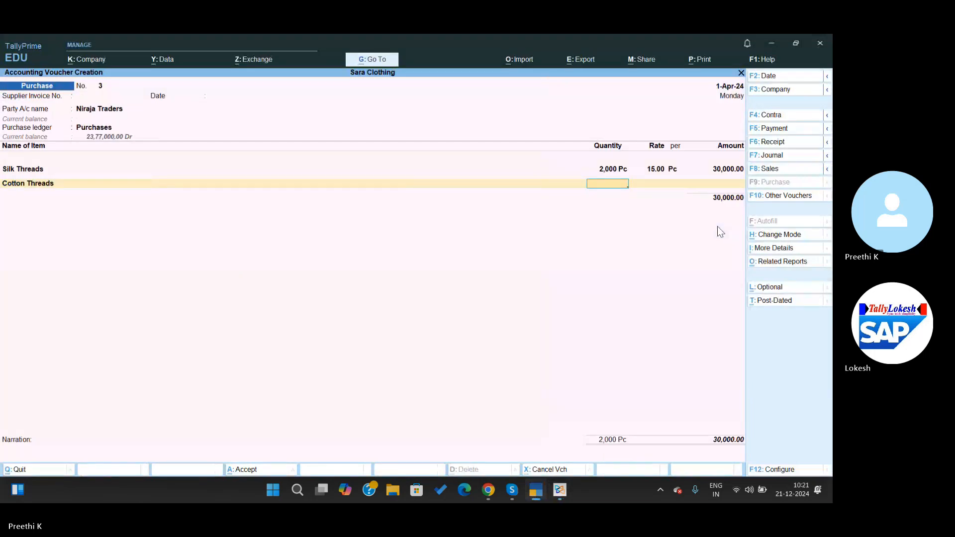
pyautogui.press('super+Tab')
pyautogui.hotkey('alt', 'Tab')
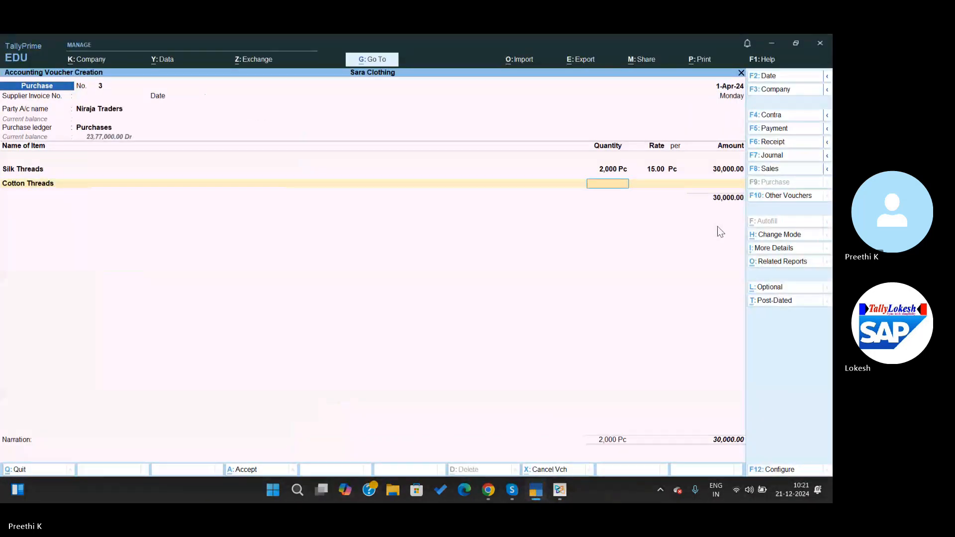
pyautogui.hotkey('alt', 'Tab')
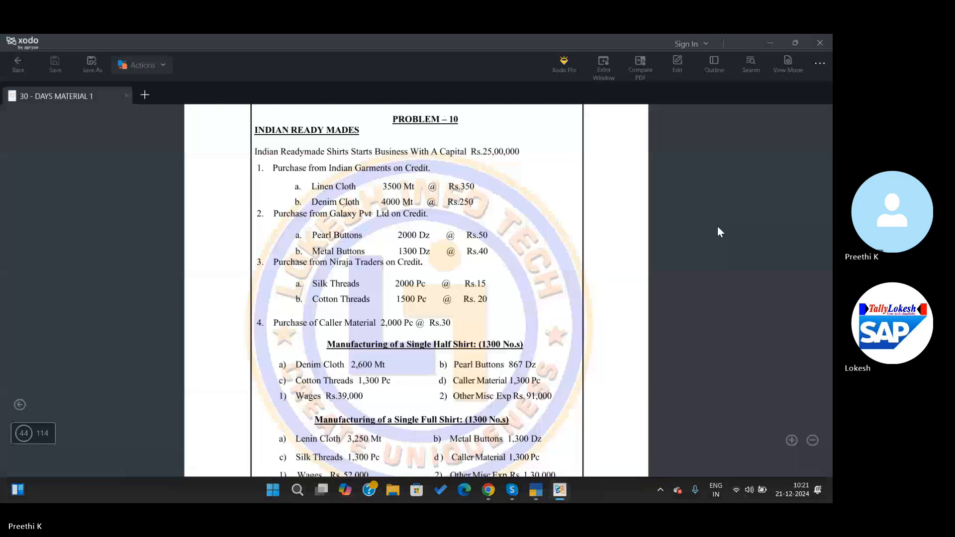
pyautogui.hotkey('alt', 'Tab')
pyautogui.write('1500')
pyautogui.press('Return')
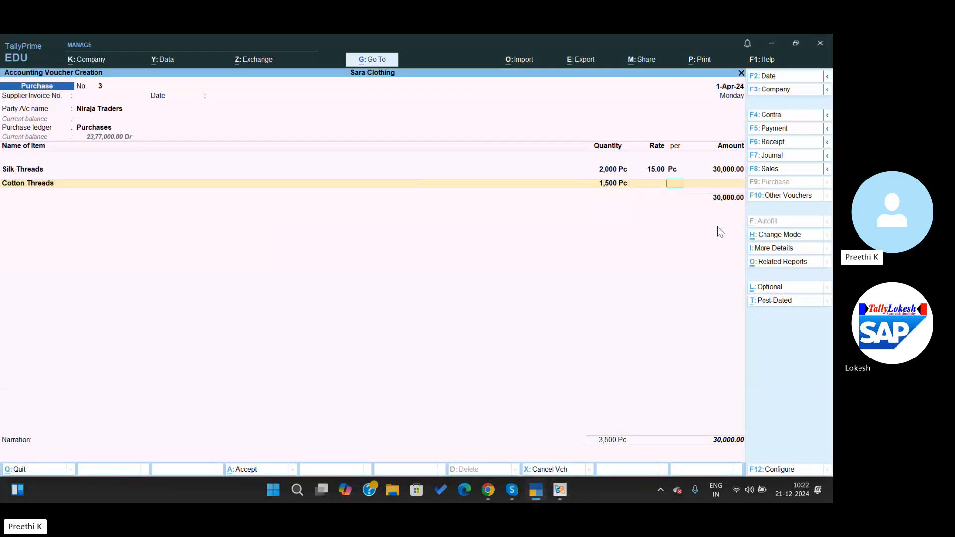
# Step: Set the Cotton Threads rate to 20 per Pc, checked against the problem PDF, and save the purchase voucher
pyautogui.hotkey('alt', 'Tab')
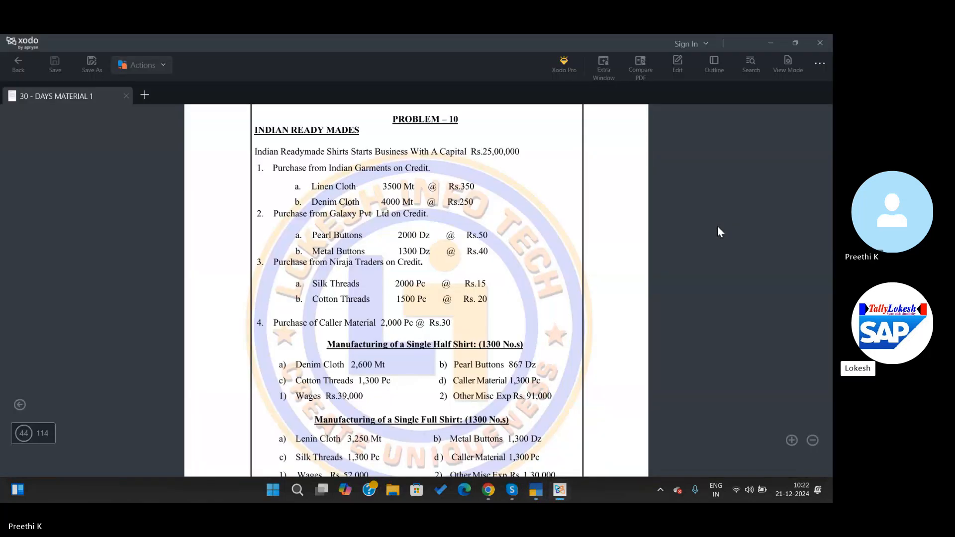
pyautogui.hotkey('alt', 'Tab')
pyautogui.write('20')
pyautogui.press('Return')
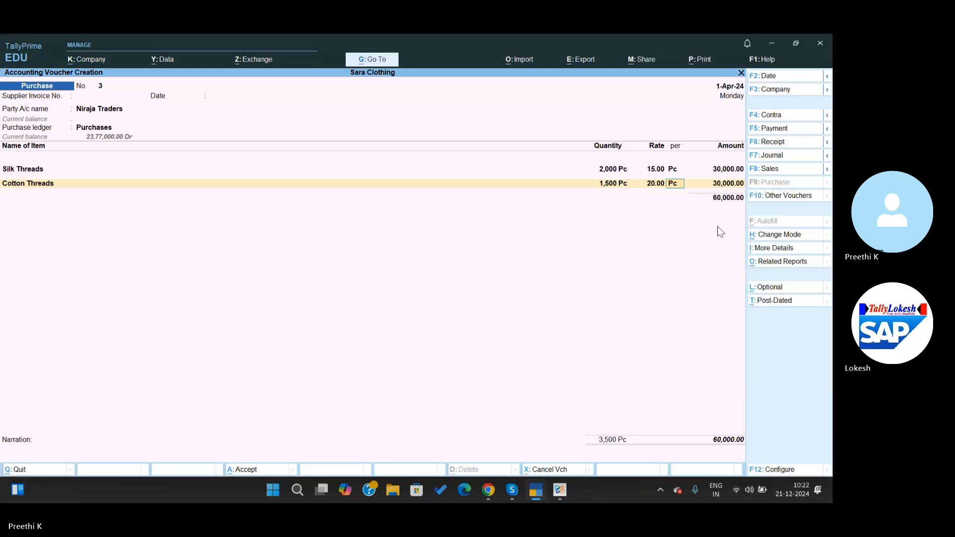
pyautogui.press('Return')
pyautogui.hotkey('ctrl', 'a')
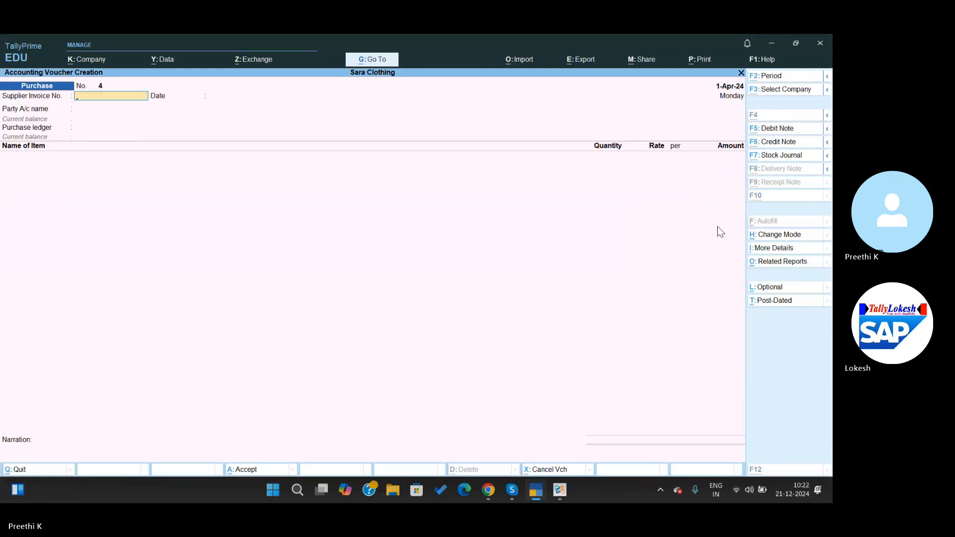
# Step: Check the Caller Material transaction in the problem PDF and choose Cash as the party account of the new purchase voucher
pyautogui.hotkey('alt', 'Tab')
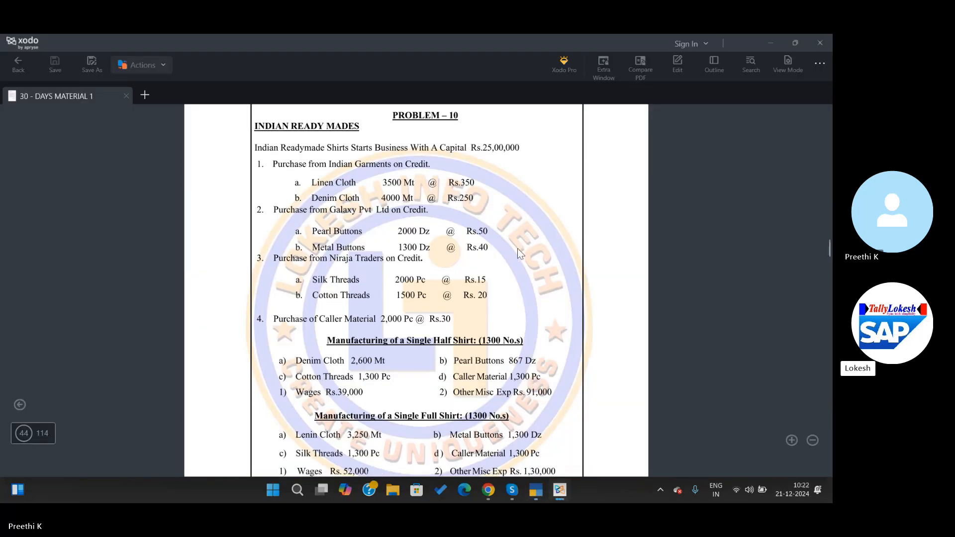
pyautogui.scroll(-1, 517, 254)
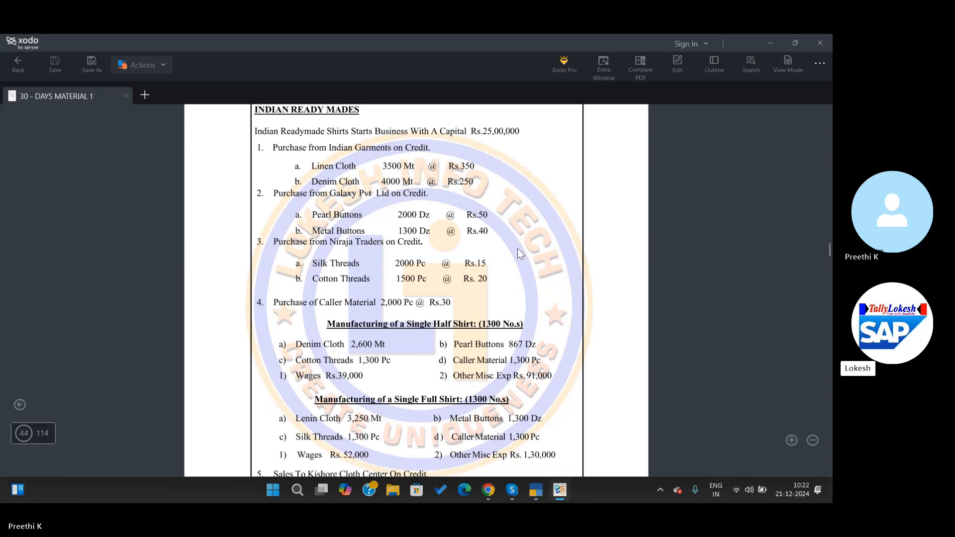
pyautogui.hotkey('alt', 'Tab')
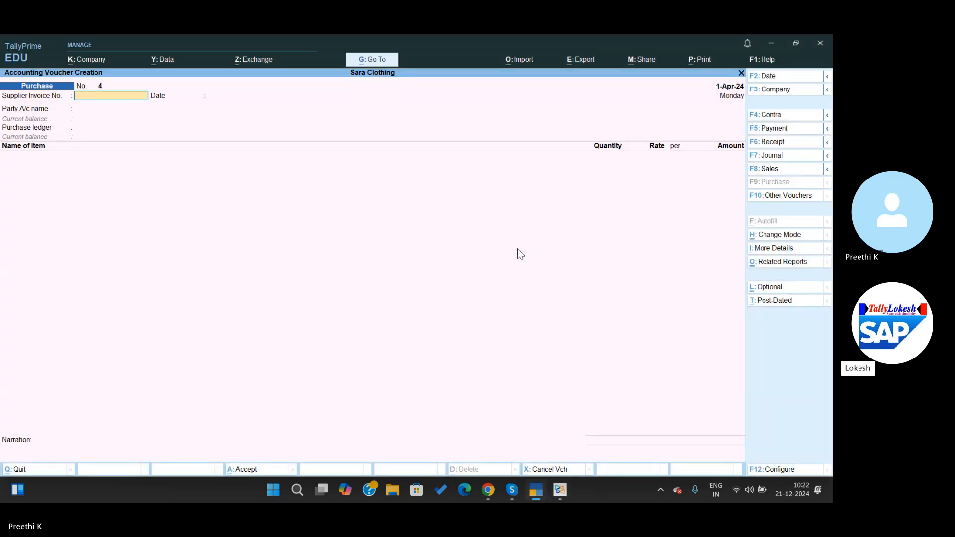
pyautogui.press('Return')
pyautogui.press('Return')
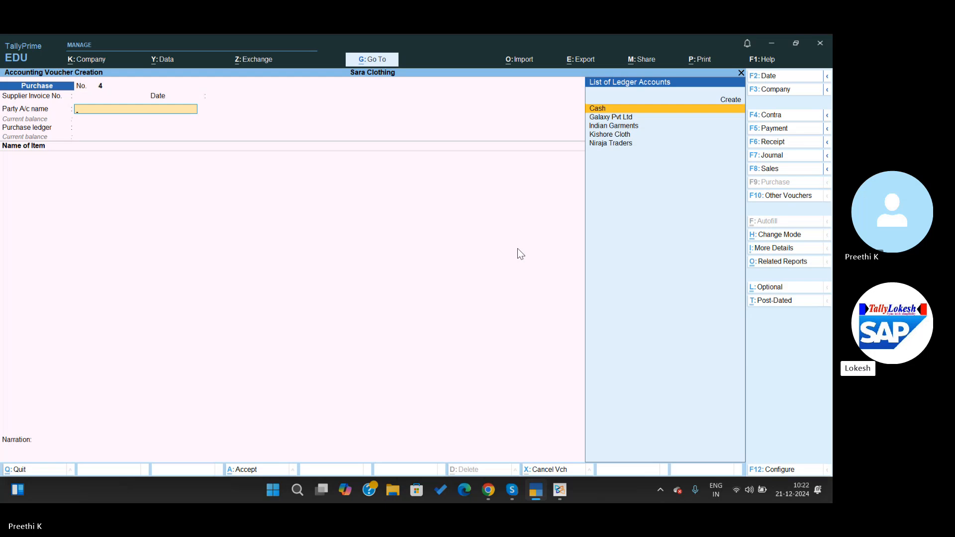
pyautogui.press('Return')
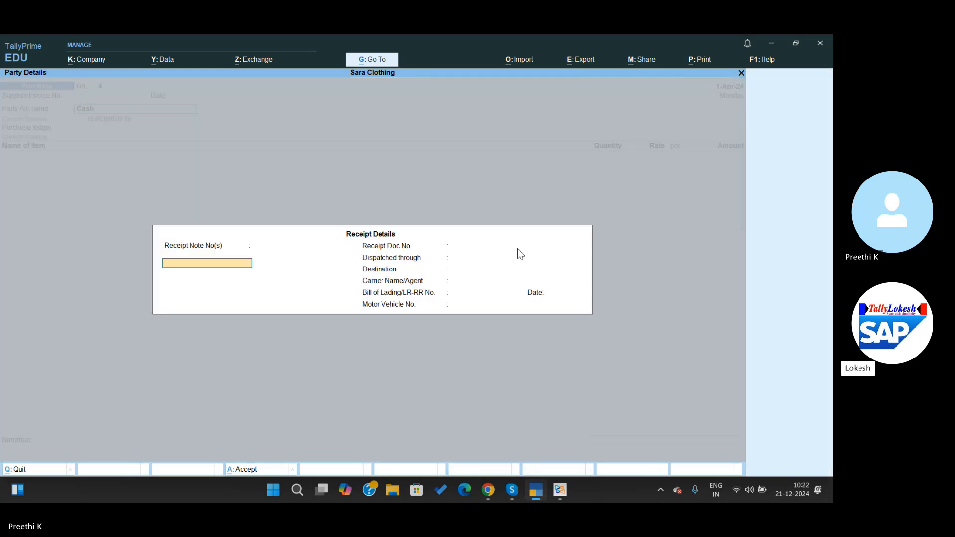
# Step: Accept the receipt details of the Cash purchase with all fields left blank
pyautogui.press('Return')
pyautogui.press('Return')
pyautogui.press('Return')
pyautogui.press('Return')
pyautogui.press('Return')
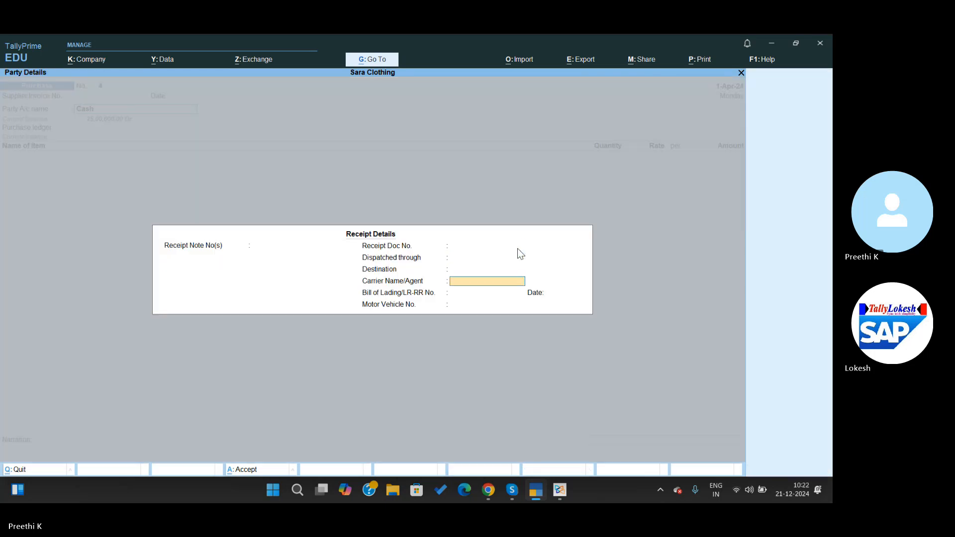
pyautogui.press('Return')
pyautogui.press('Return')
pyautogui.press('Return')
pyautogui.press('Return')
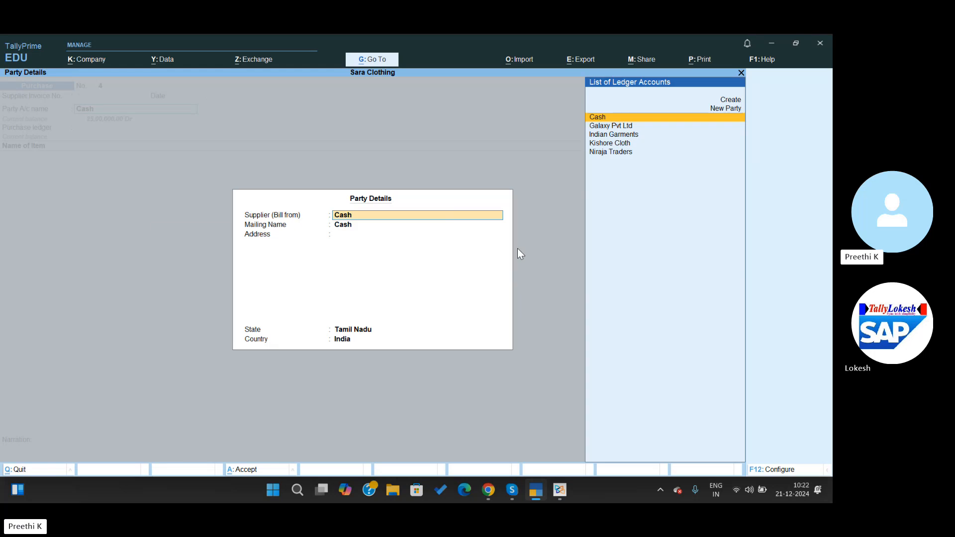
# Step: Accept the default Cash party details and select Purchases as the purchase ledger
pyautogui.press('Return')
pyautogui.press('Return')
pyautogui.press('Return')
pyautogui.press('Return')
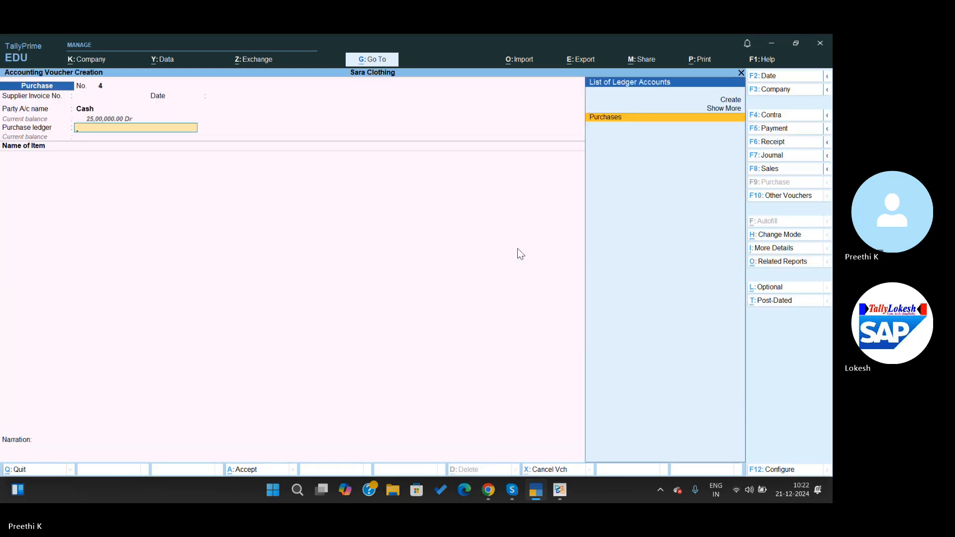
pyautogui.press('Return')
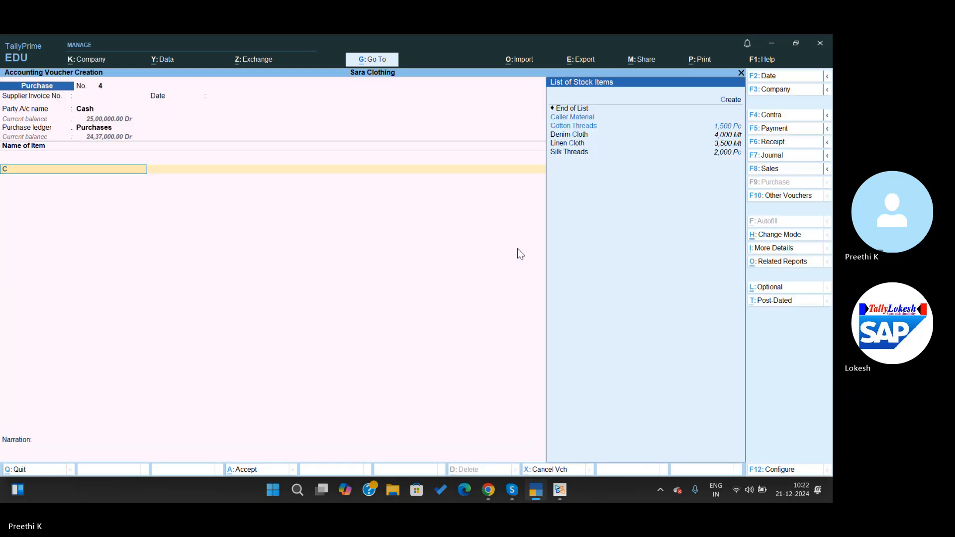
# Step: Add Caller Material to the Cash purchase with a quantity of 2,000 Pc, as given in the problem PDF
pyautogui.write('cal')
pyautogui.press('Return')
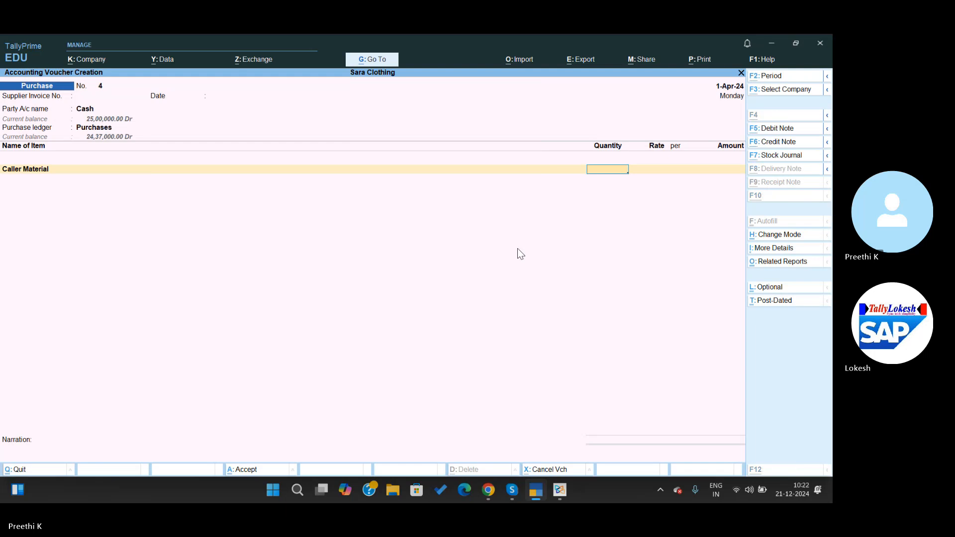
pyautogui.hotkey('alt', 'Tab')
pyautogui.hotkey('alt', 'Tab')
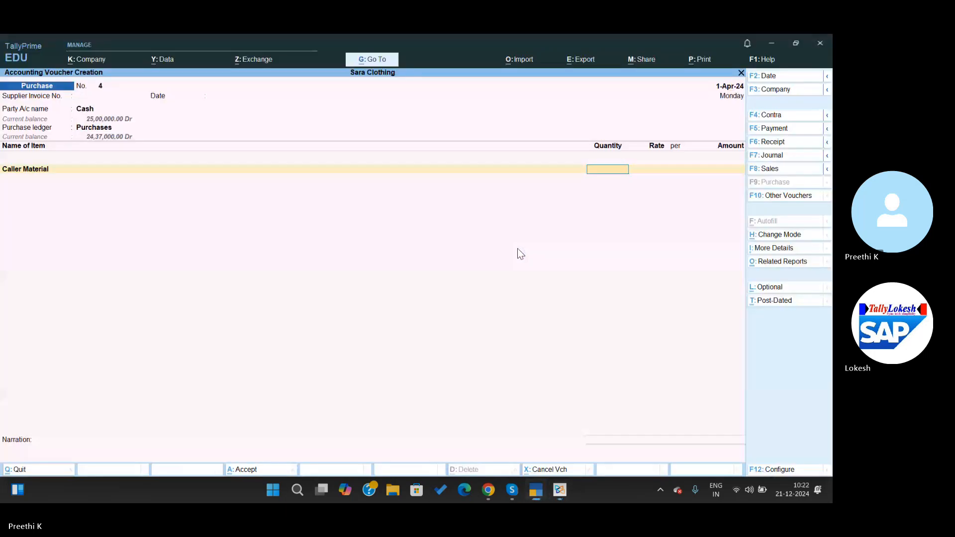
pyautogui.write('2000')
pyautogui.press('Return')
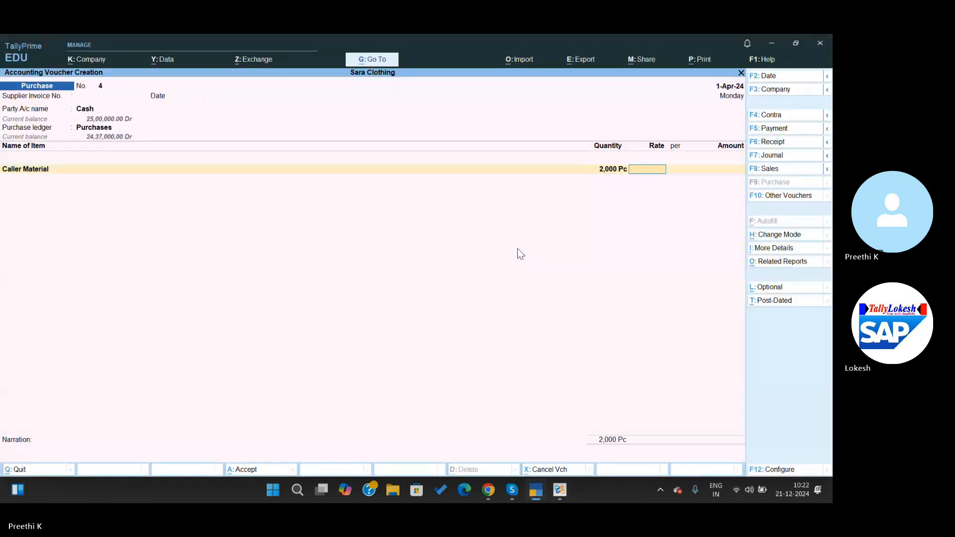
# Step: Set the Caller Material rate to 30 per Pc after checking the problem PDF, and save the purchase voucher
pyautogui.write('30')
pyautogui.hotkey('alt', 'Tab')
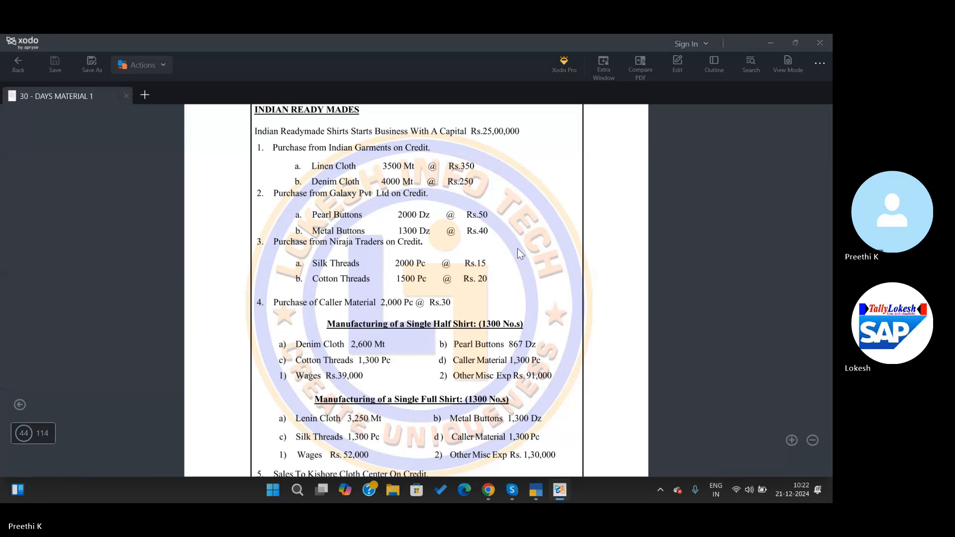
pyautogui.hotkey('alt', 'Tab')
pyautogui.write('0')
pyautogui.press('Return')
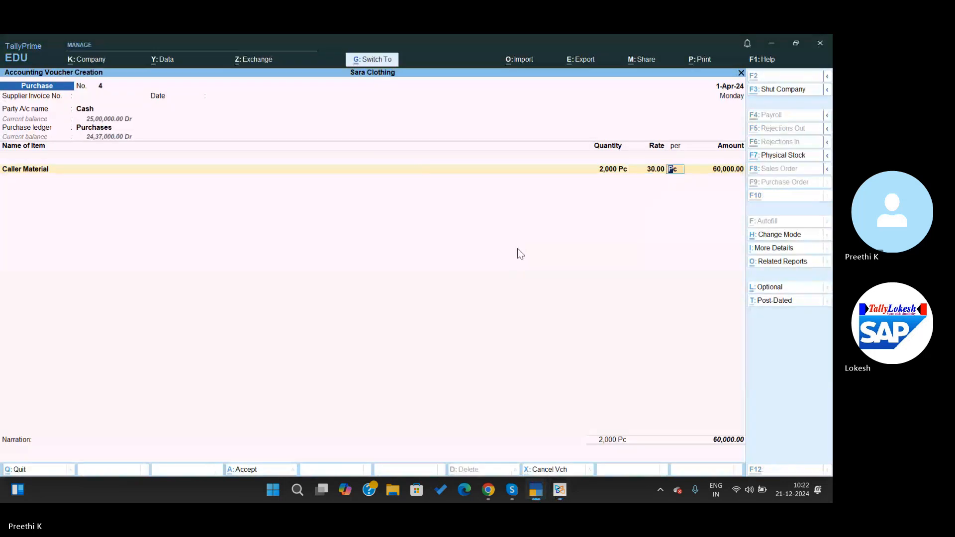
pyautogui.hotkey('ctrl', 'a')
# Step: Review the half shirt and full shirt manufacturing requirements in the problem PDF, and leave voucher entry for the Gateway of Tally
pyautogui.hotkey('alt', 'Tab')
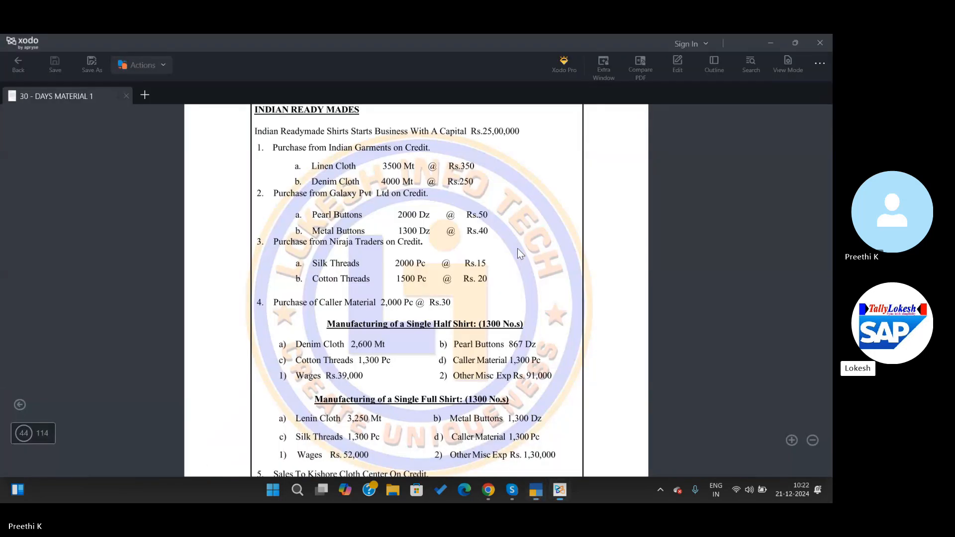
pyautogui.scroll(1, 517, 249)
pyautogui.scroll(-3, 517, 249)
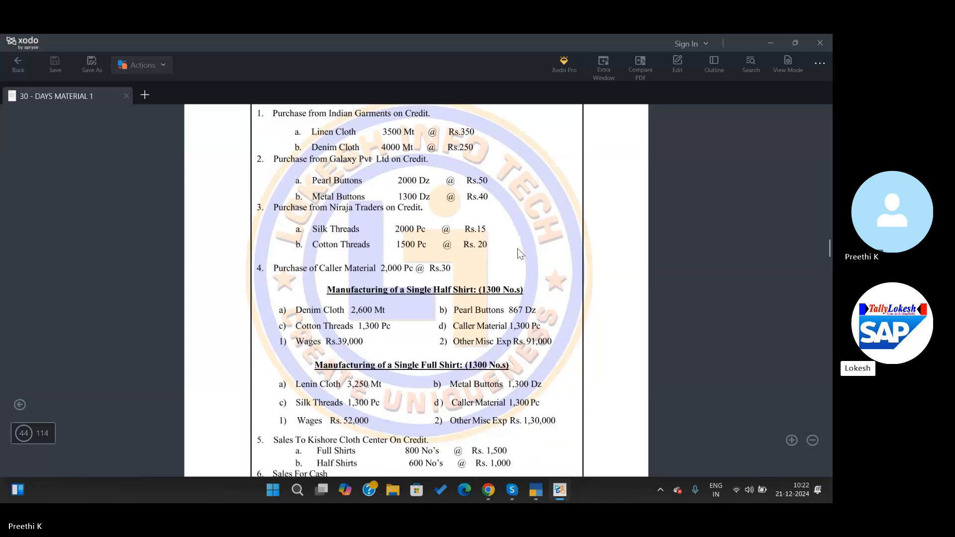
pyautogui.scroll(-1, 435, 312)
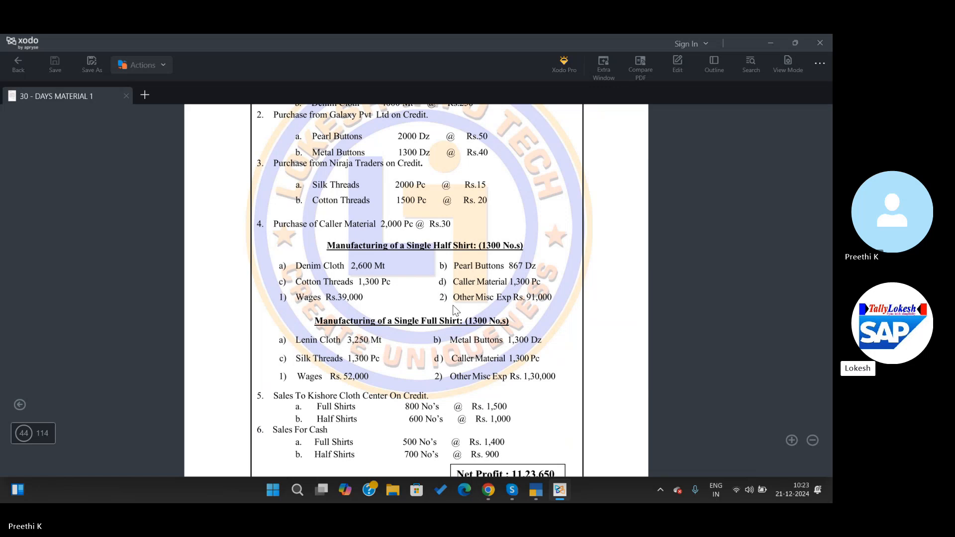
pyautogui.hotkey('alt', 'Tab')
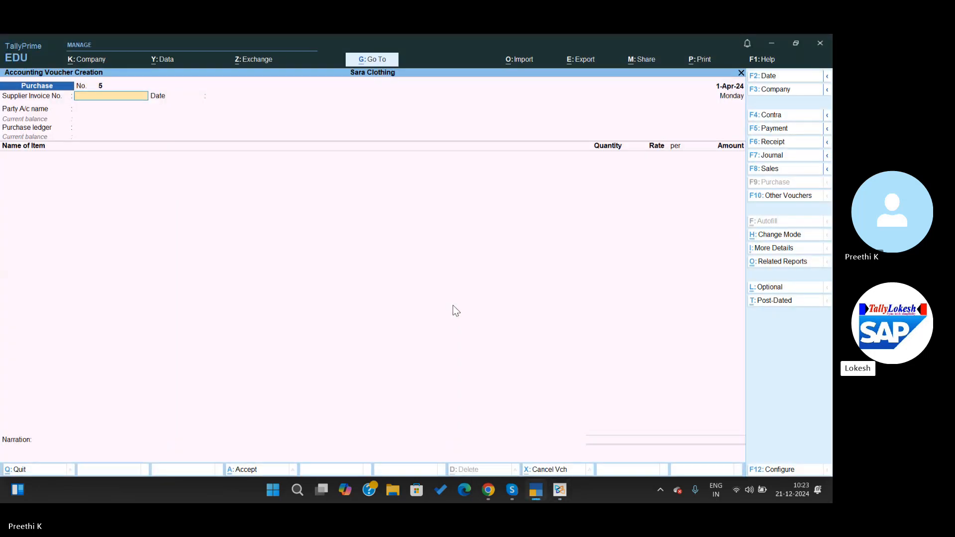
pyautogui.press('Escape')
pyautogui.press('y')
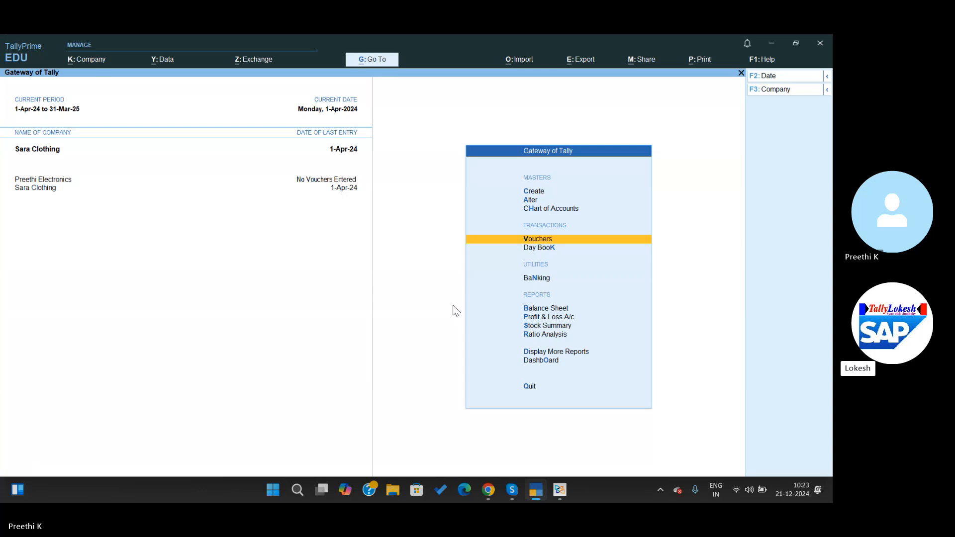
pyautogui.press('Escape')
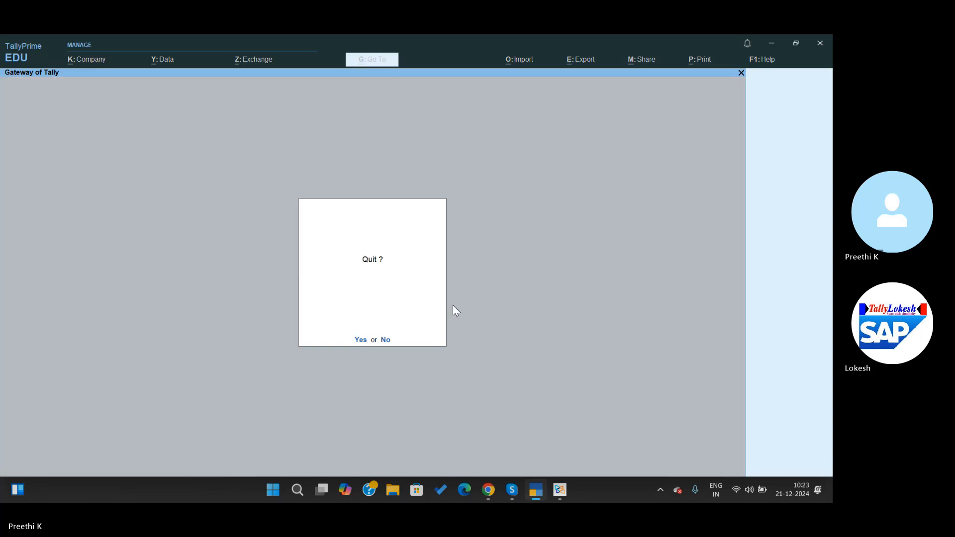
pyautogui.press('n')
# Step: Start creating a new Voucher Type master and name it Manufacturing
pyautogui.press('Return')
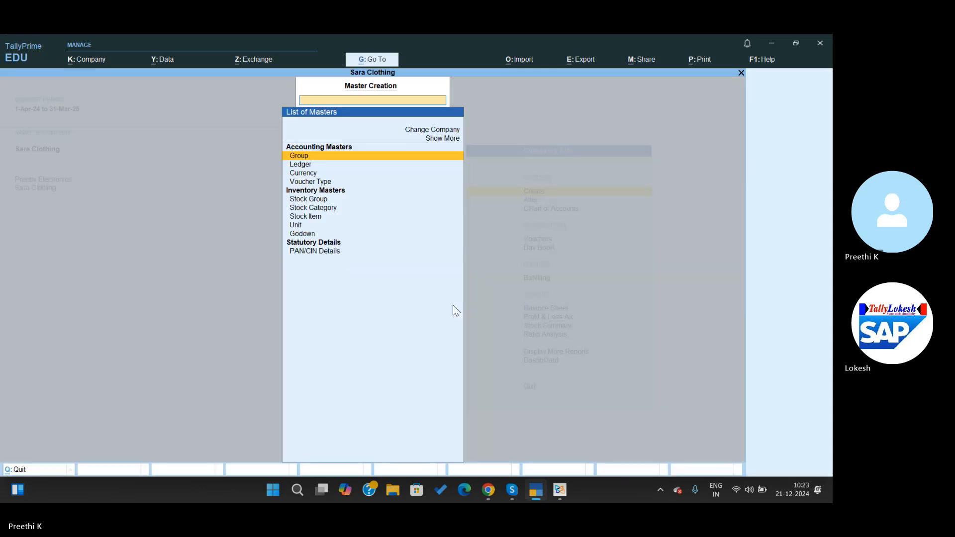
pyautogui.press('Down')
pyautogui.press('Down')
pyautogui.press('Down')
pyautogui.press('Return')
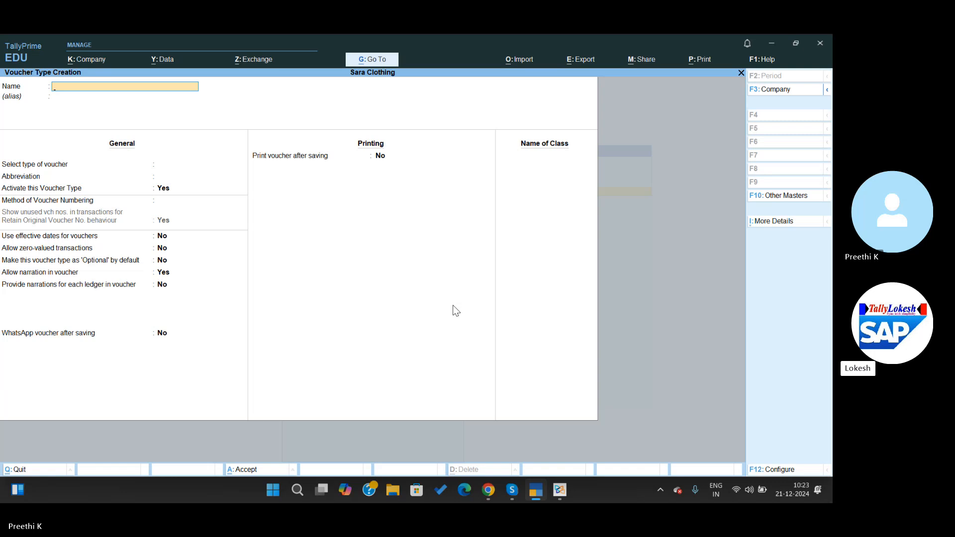
pyautogui.write('Manu')
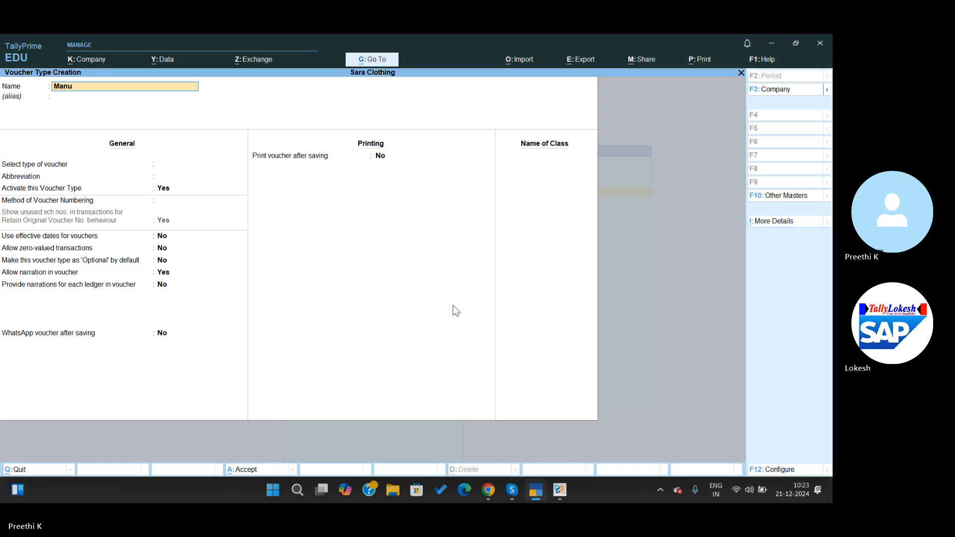
pyautogui.write('facturing')
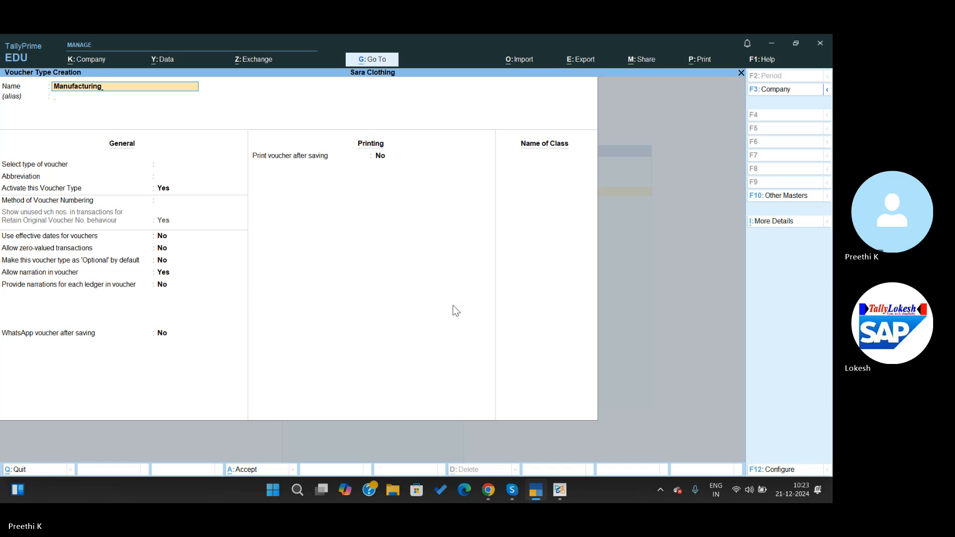
pyautogui.press('Return')
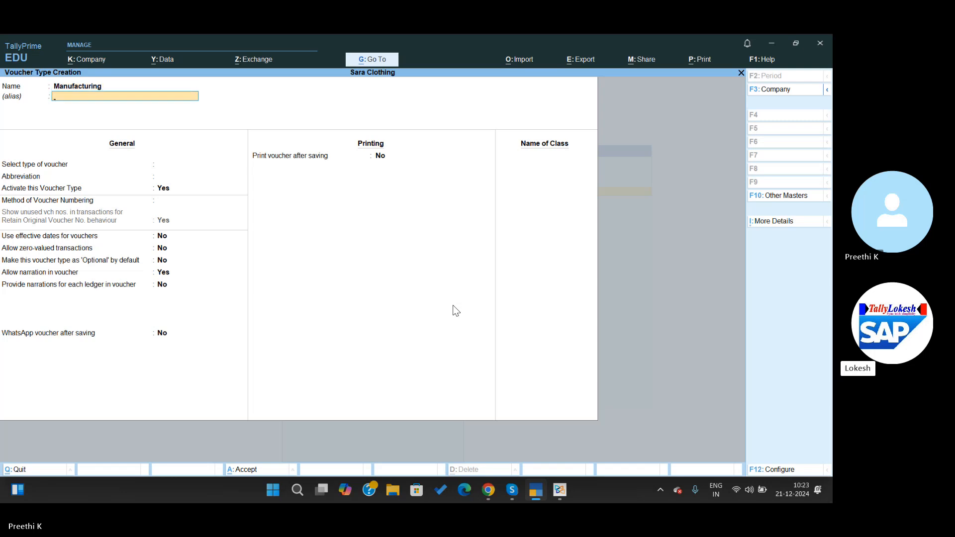
# Step: Base the Manufacturing voucher type on Stock Journal, keeping the Stk Jrnl abbreviation and Automatic numbering with Retain Original Voucher No
pyautogui.press('Return')
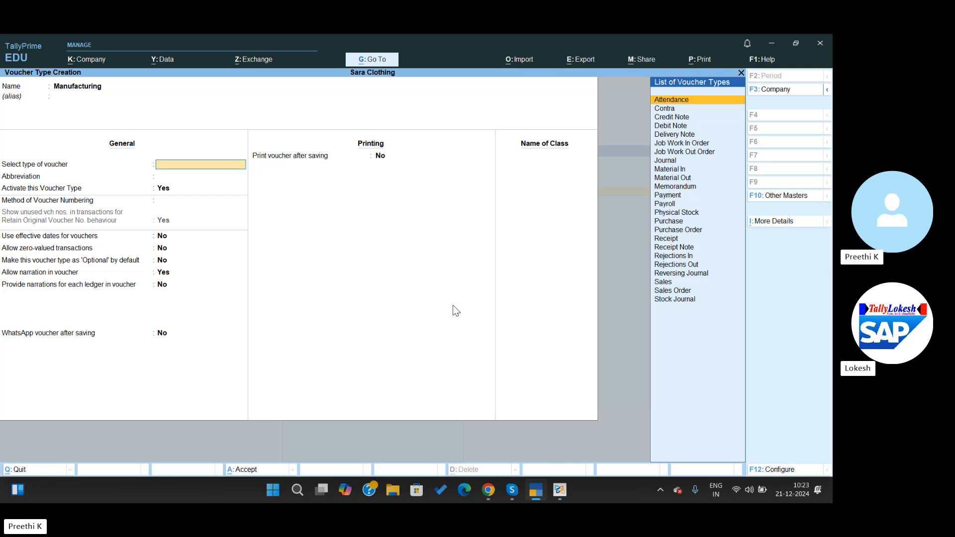
pyautogui.write('st')
pyautogui.press('Return')
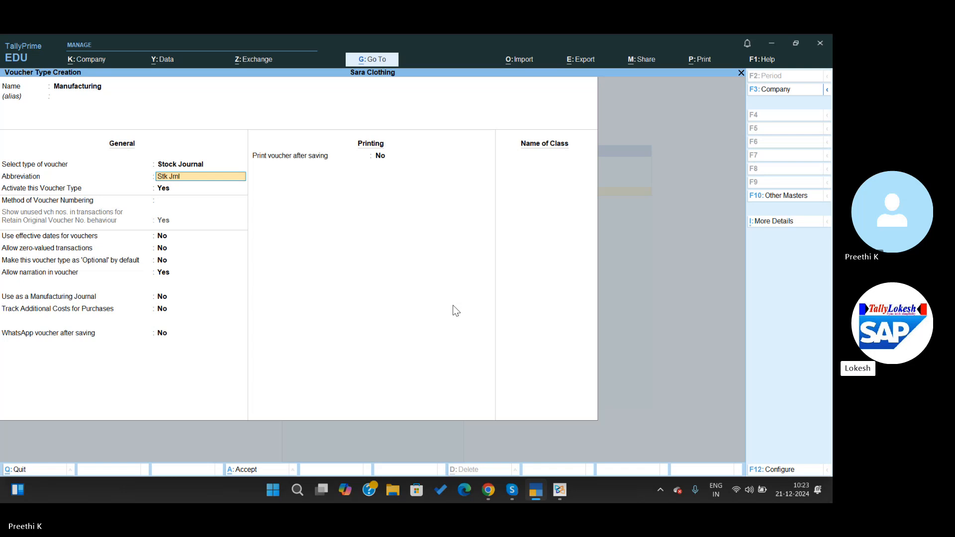
pyautogui.press('Return')
pyautogui.press('Return')
pyautogui.press('Return')
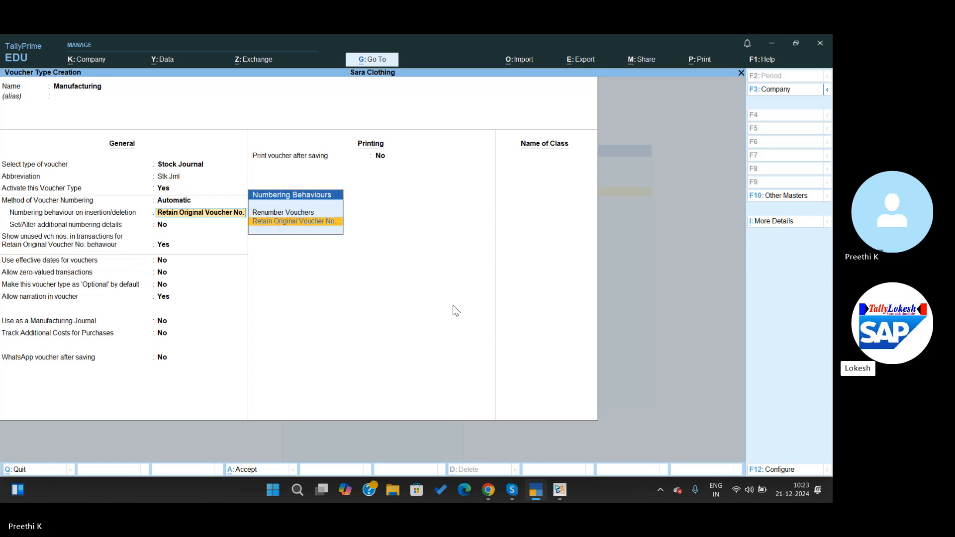
pyautogui.press('Return')
# Step: Set Use as a Manufacturing Journal to Yes, keep the other options at their defaults, and save the voucher type
pyautogui.press('Return')
pyautogui.press('Return')
pyautogui.press('Return')
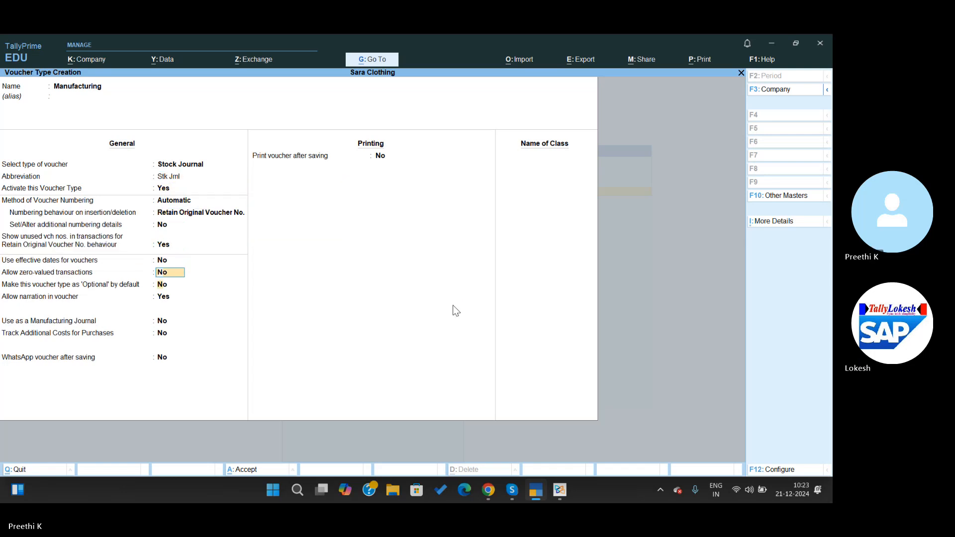
pyautogui.press('Return')
pyautogui.press('Return')
pyautogui.press('Return')
pyautogui.write('yes')
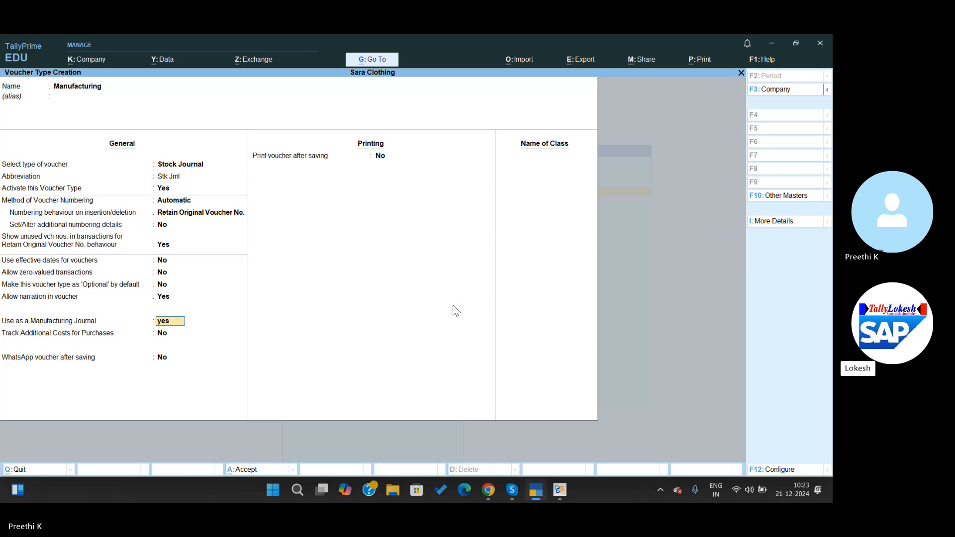
pyautogui.press('Return')
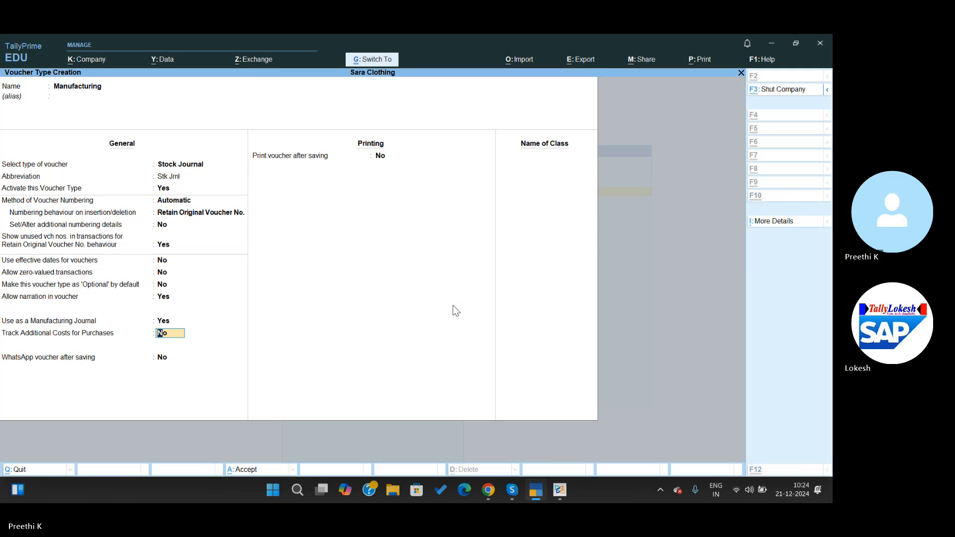
pyautogui.hotkey('ctrl', 'a')
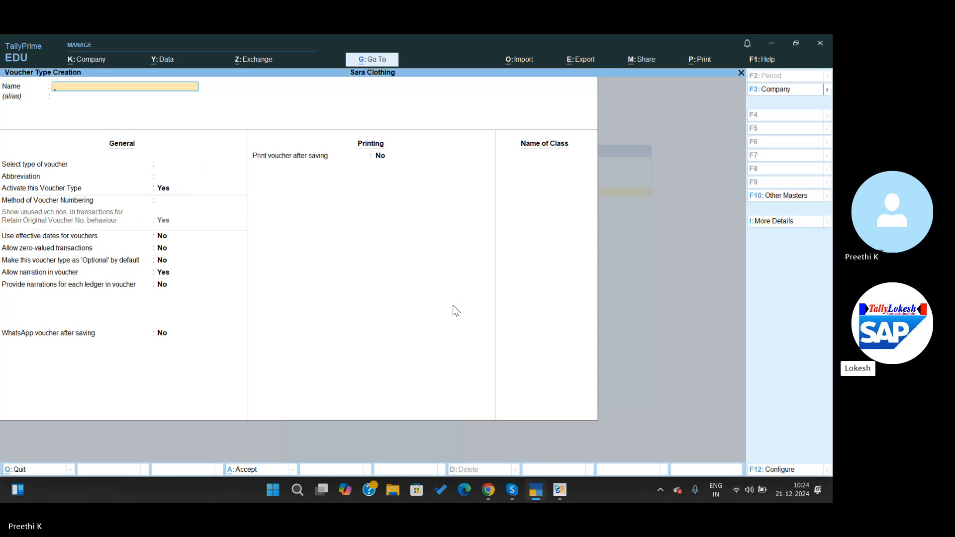
# Step: Leave master creation for the Gateway of Tally and open voucher entry
pyautogui.press('Escape')
pyautogui.press('y')
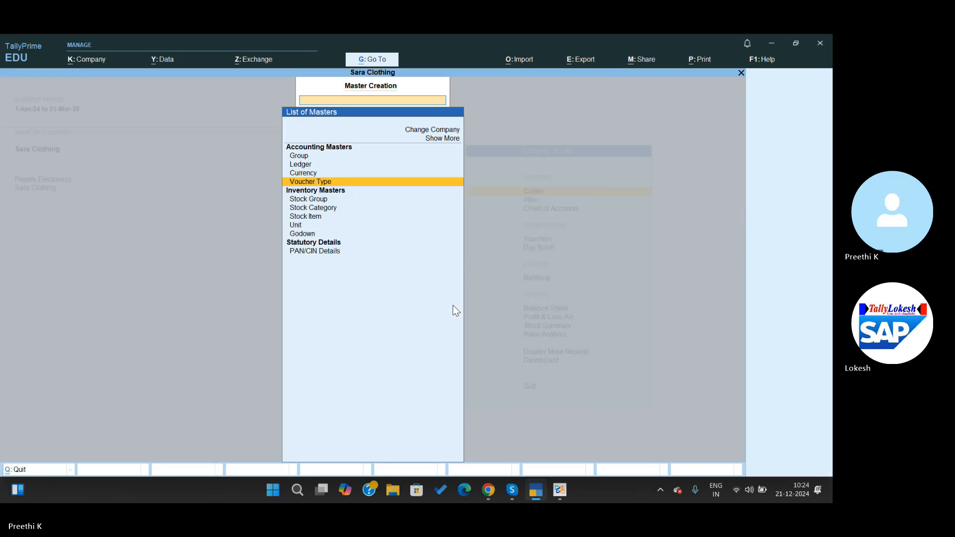
pyautogui.press('Escape')
pyautogui.press('Down')
pyautogui.press('Down')
pyautogui.press('Down')
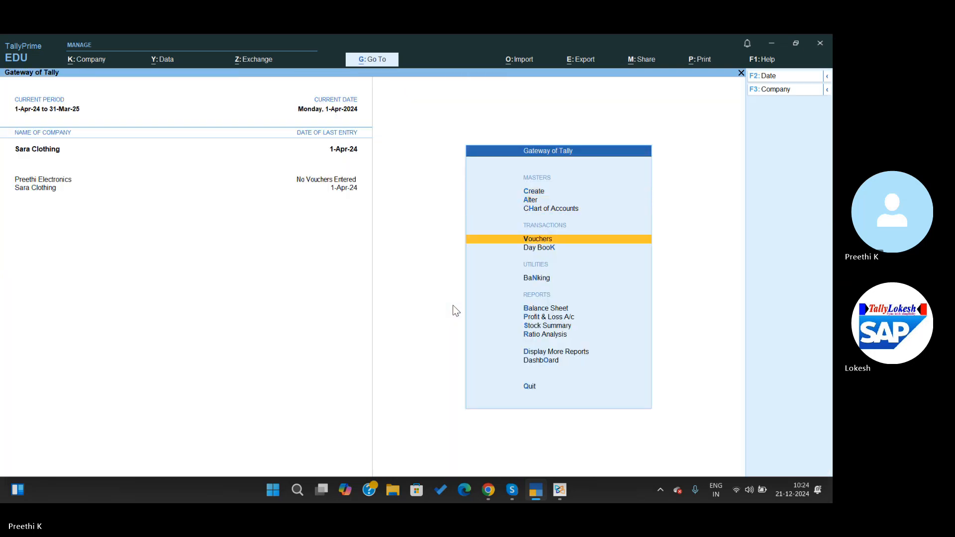
pyautogui.press('Return')
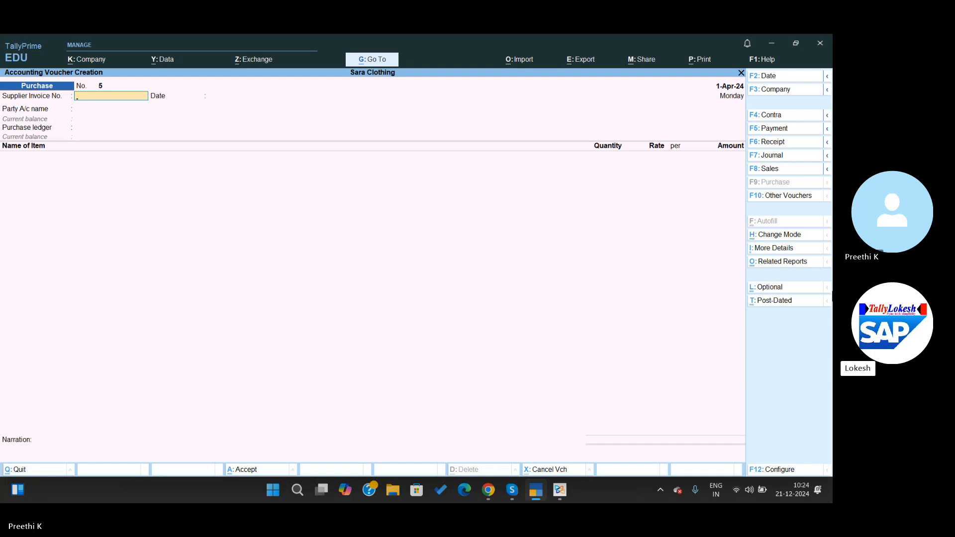
# Step: Change the voucher type from Purchase to Manufacturing under the inventory vouchers
pyautogui.click(779, 197)
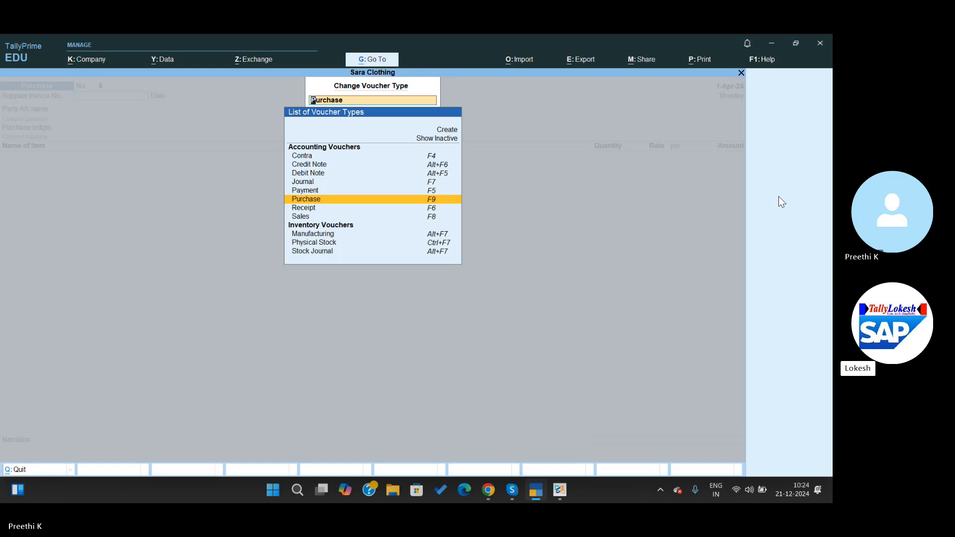
pyautogui.press('Down')
pyautogui.press('Down')
pyautogui.press('Down')
pyautogui.press('Down')
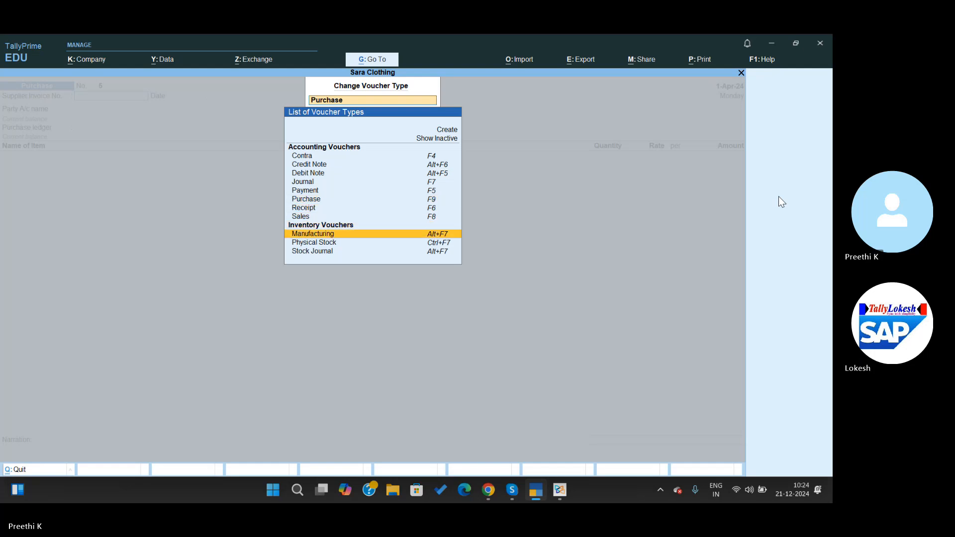
pyautogui.press('Return')
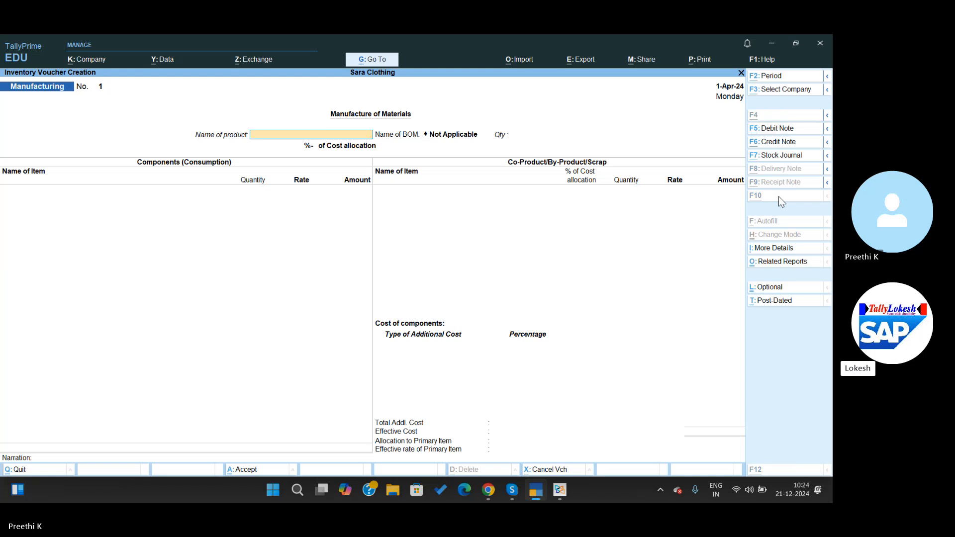
# Step: Choose Half Shirts as the product to manufacture, as given in the problem PDF, with BOM Not Applicable
pyautogui.hotkey('alt', 'Tab')
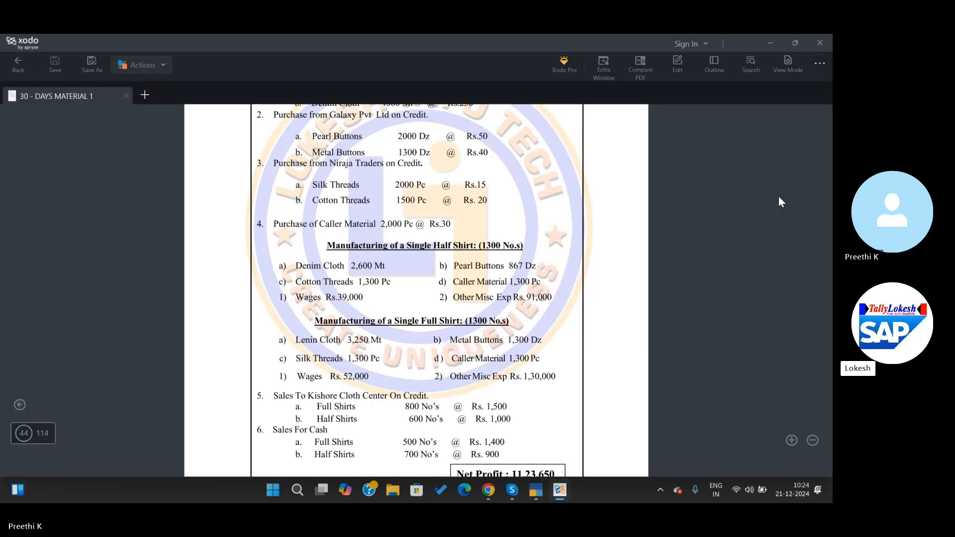
pyautogui.hotkey('alt', 'Tab')
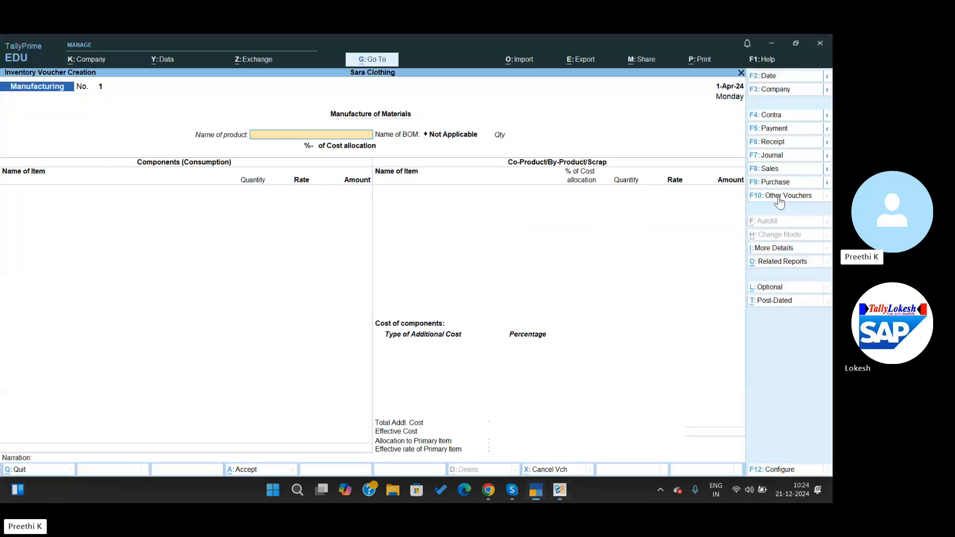
pyautogui.write('Si')
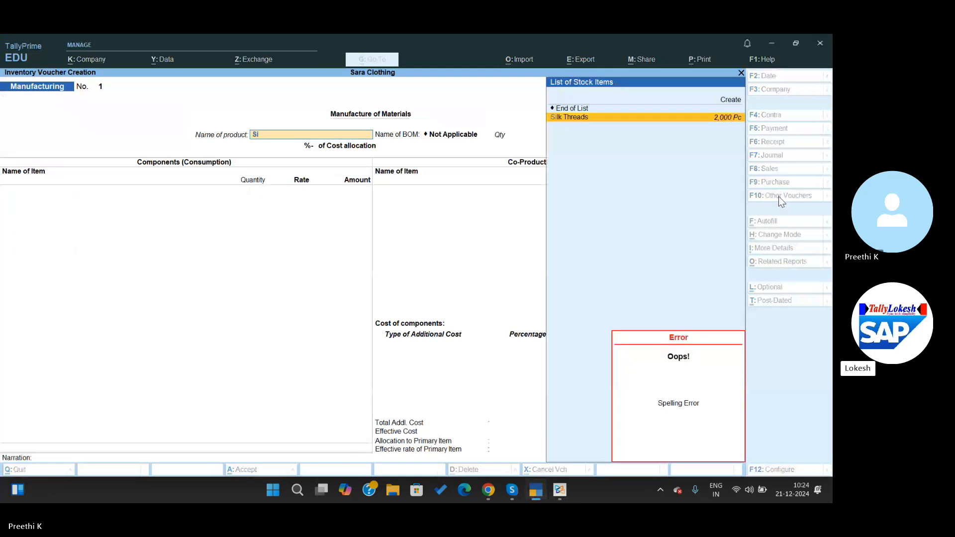
pyautogui.press('BackSpace')
pyautogui.press('BackSpace')
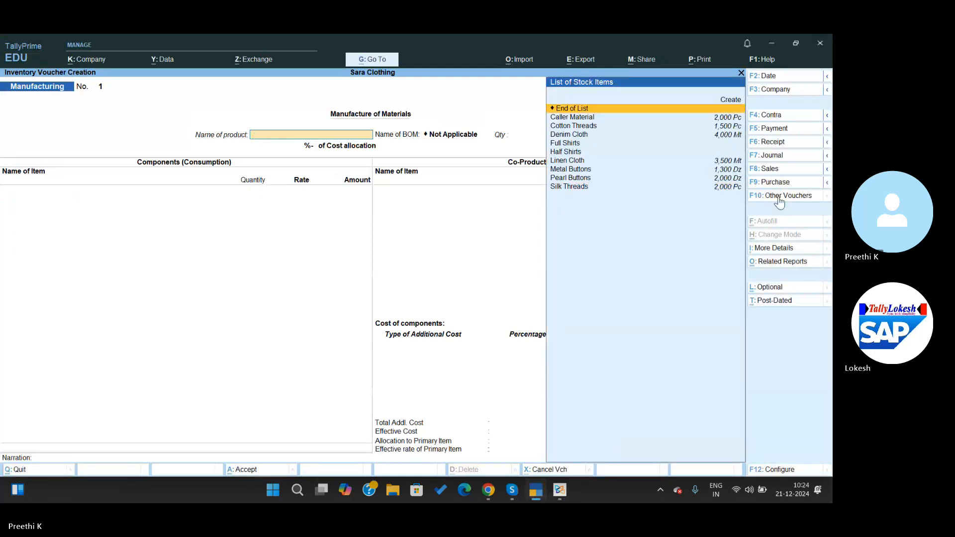
pyautogui.press('Down')
pyautogui.press('Down')
pyautogui.press('Down')
pyautogui.press('Down')
pyautogui.press('Down')
pyautogui.press('Return')
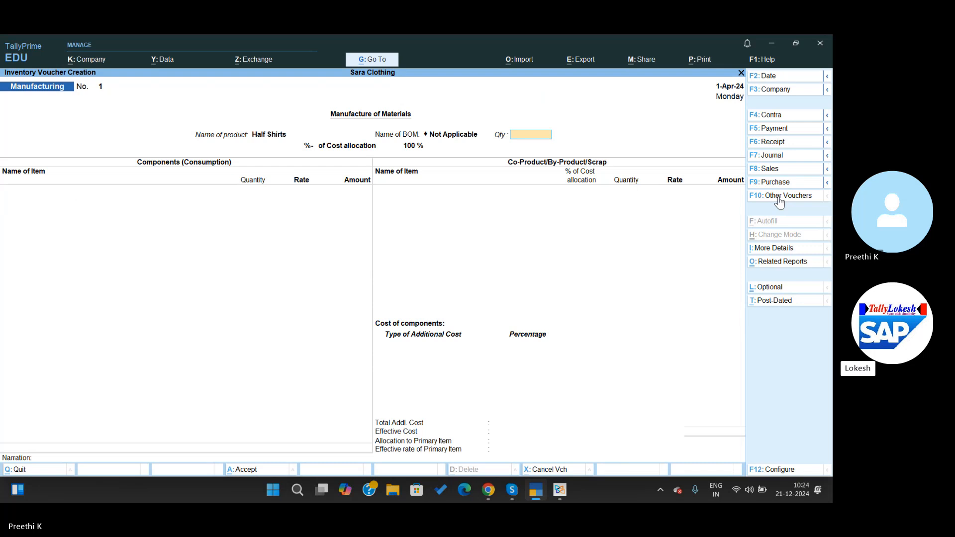
# Step: Set the Half Shirts production quantity to 1,300 Nos after checking the problem PDF
pyautogui.hotkey('alt', 'Tab')
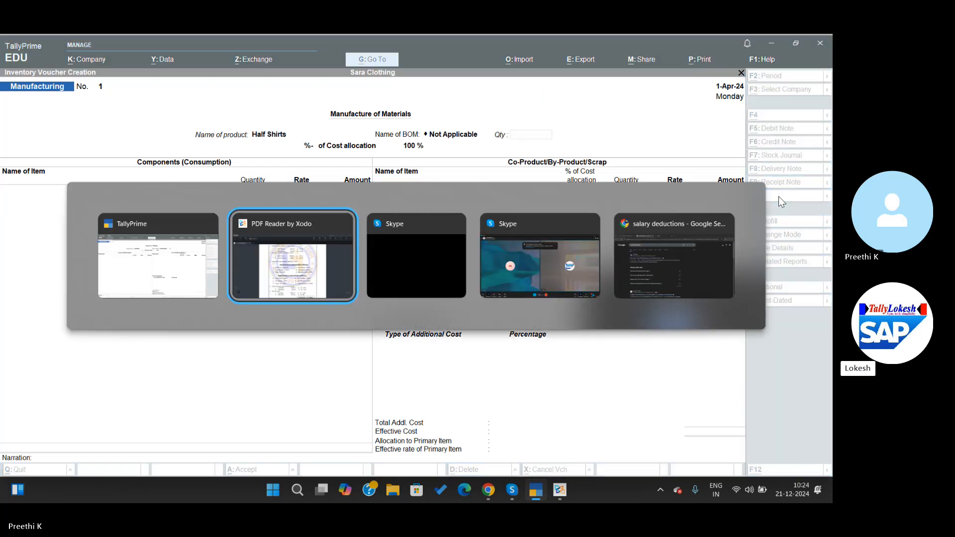
pyautogui.hotkey('alt', 'Tab')
pyautogui.write('1')
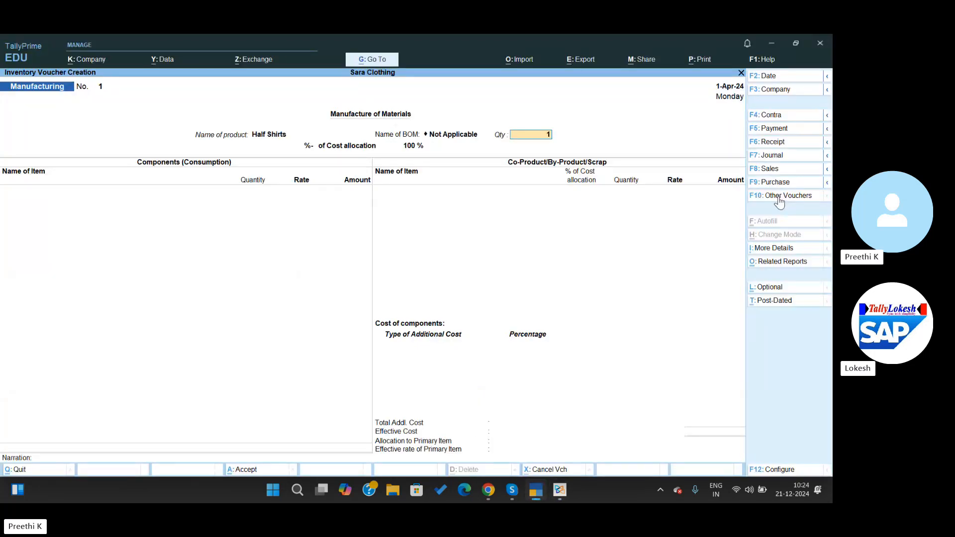
pyautogui.write(',300')
pyautogui.press('Return')
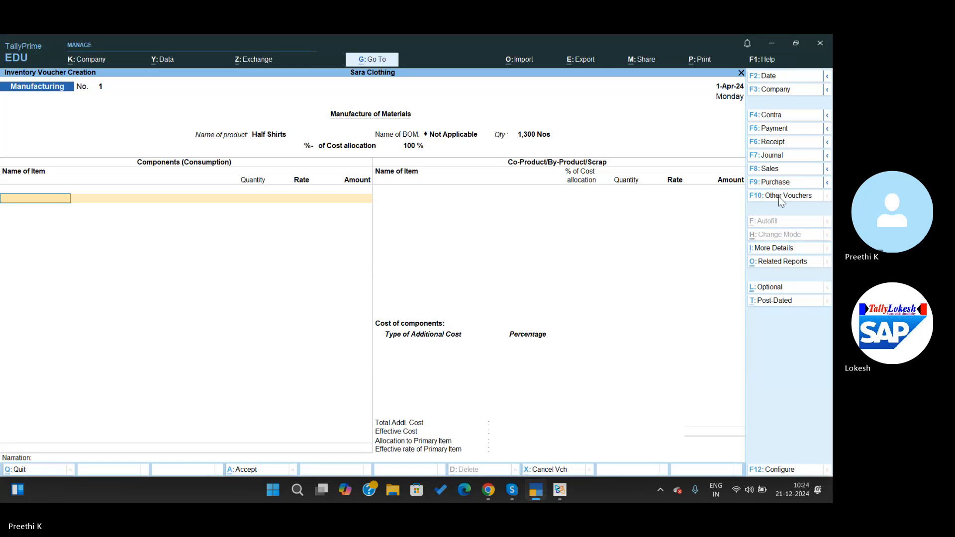
# Step: Check the half shirt materials in the problem PDF and add Denim Cloth as the first component consumed
pyautogui.hotkey('alt', 'Tab')
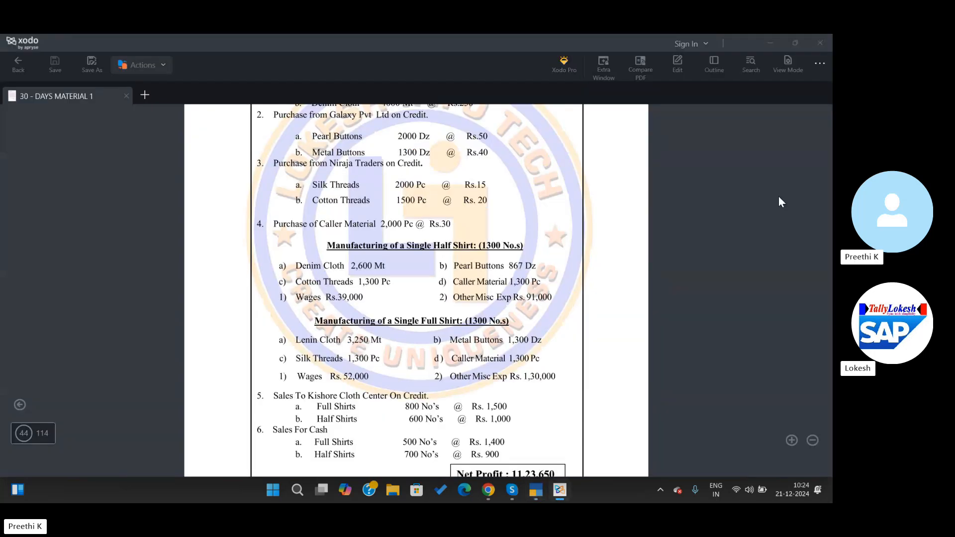
pyautogui.hotkey('alt', 'Tab')
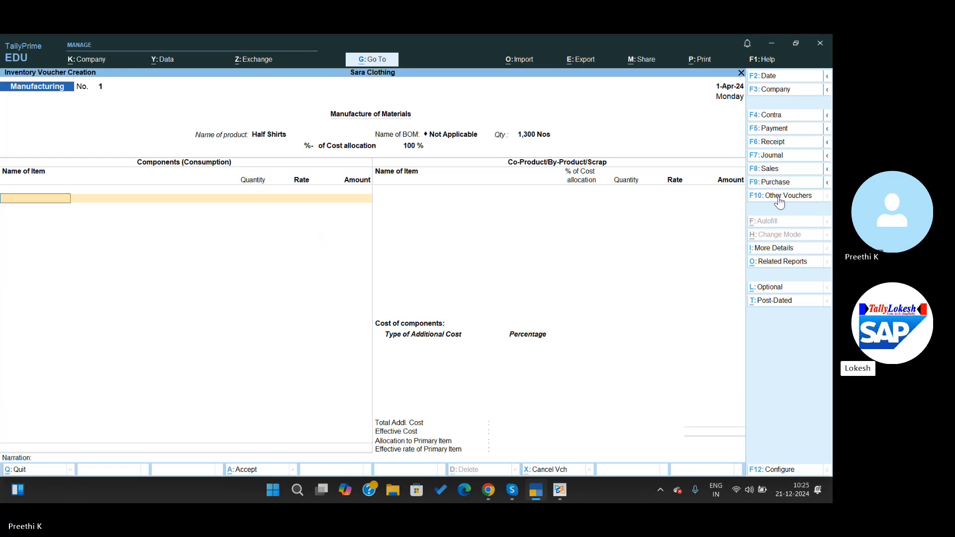
pyautogui.write('De')
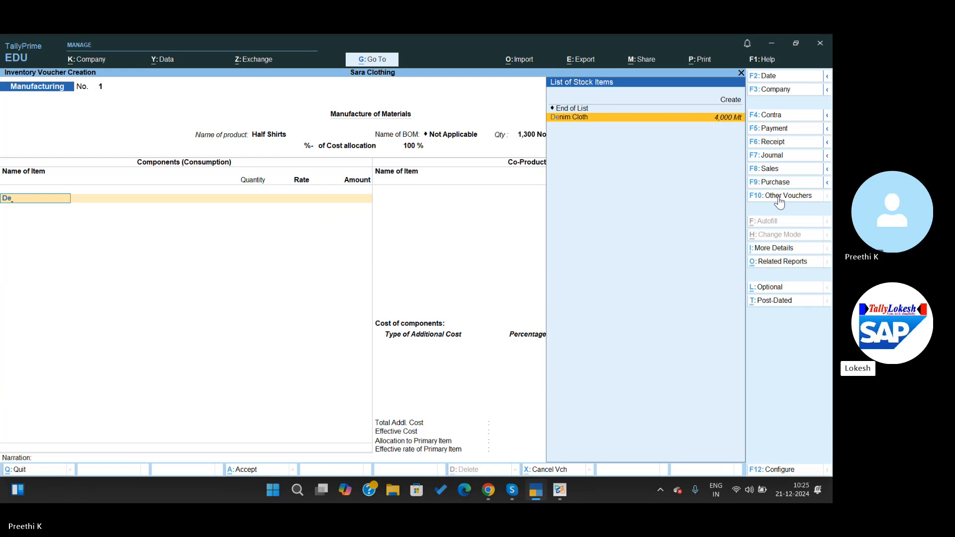
pyautogui.press('Return')
# Step: Set the Denim Cloth quantity to 2,600 Mt as given in the problem PDF and accept the filled-in rate and amount
pyautogui.hotkey('alt', 'Tab')
pyautogui.press('Escape')
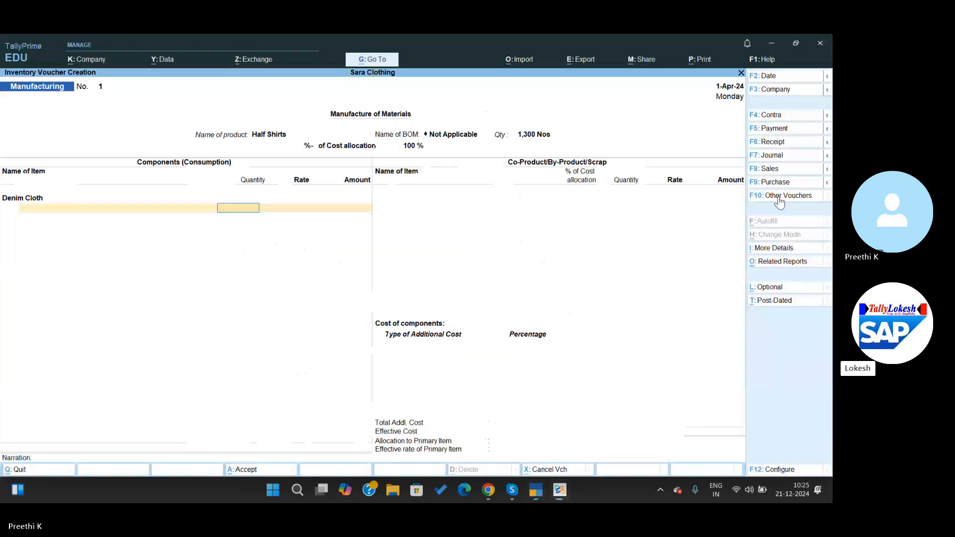
pyautogui.write('2600')
pyautogui.press('Return')
pyautogui.press('alt')
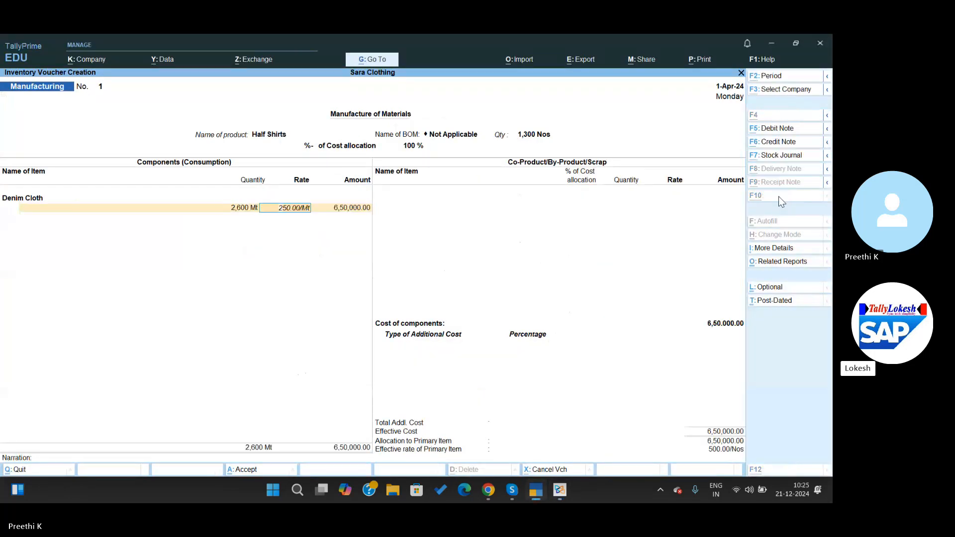
pyautogui.hotkey('alt', 'Tab')
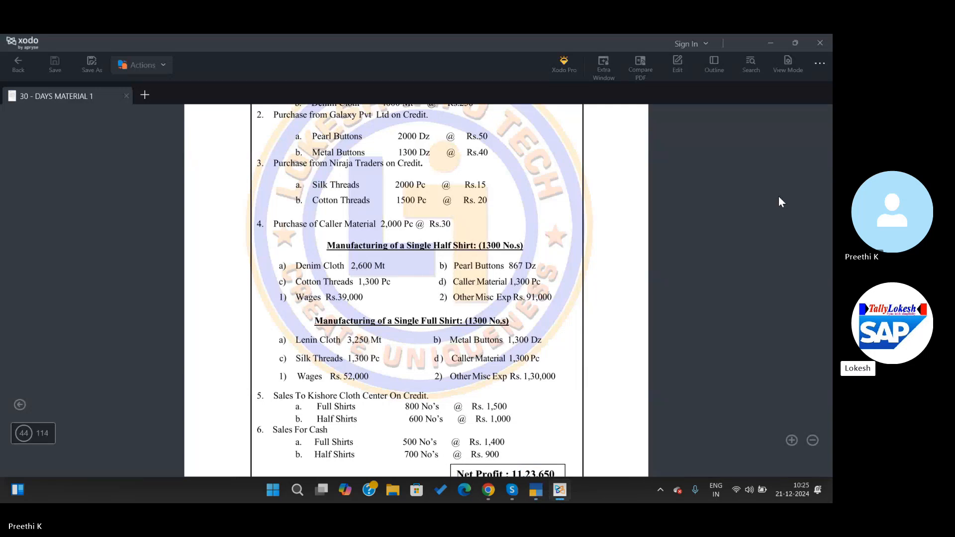
pyautogui.hotkey('alt', 'Tab')
pyautogui.press('Return')
pyautogui.press('Return')
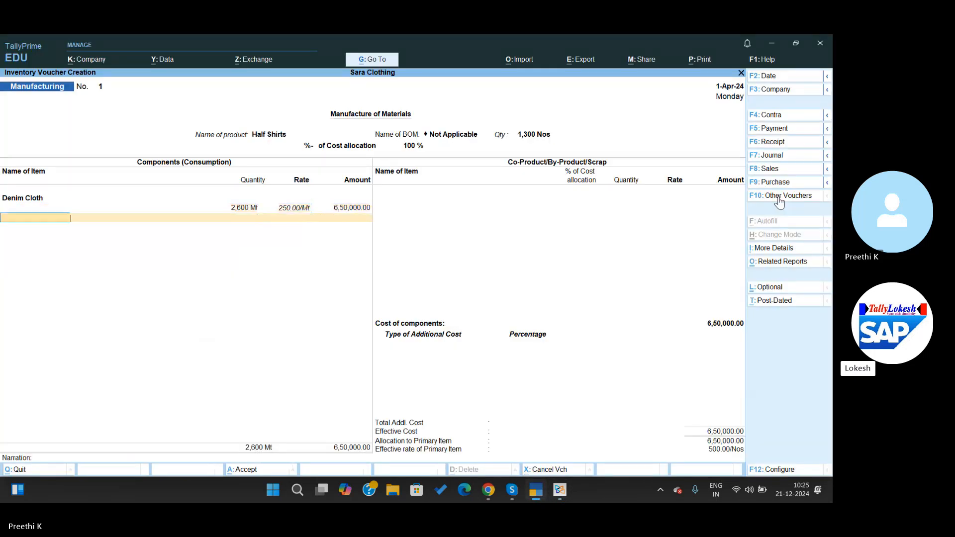
# Step: Add Pearl Buttons as a component with a quantity of 867 Dz from the problem PDF, accepting the filled-in rate
pyautogui.write('Pe')
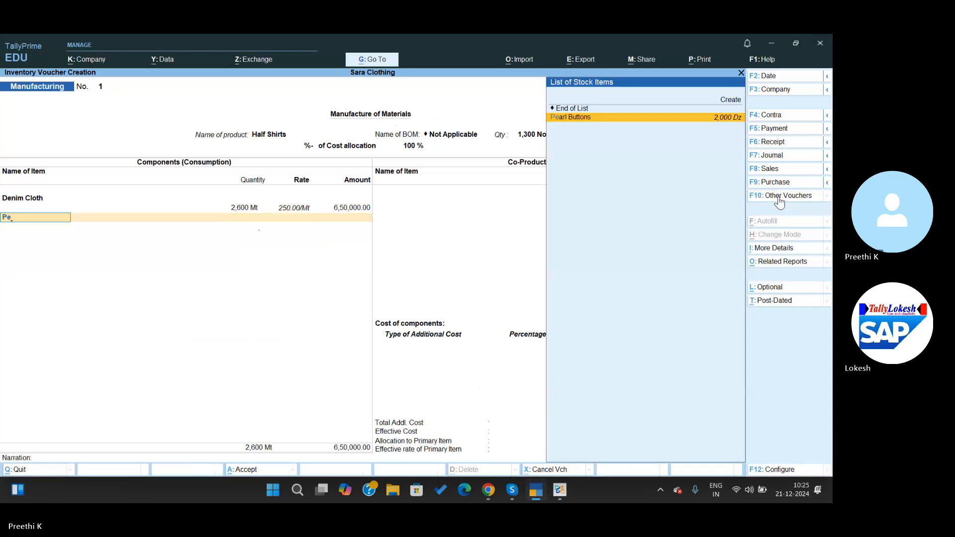
pyautogui.press('Return')
pyautogui.hotkey('alt', 'Tab')
pyautogui.hotkey('alt', 'Tab')
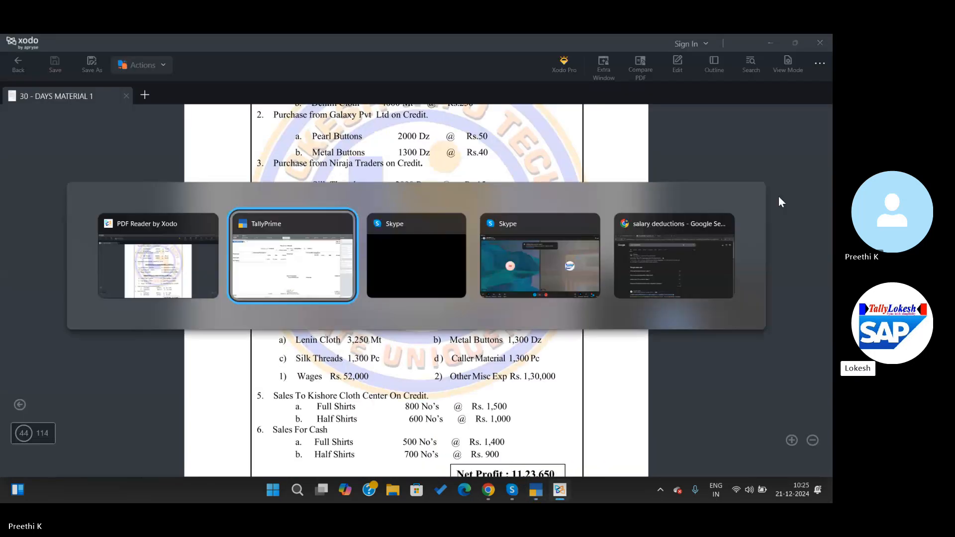
pyautogui.write('867')
pyautogui.press('Return')
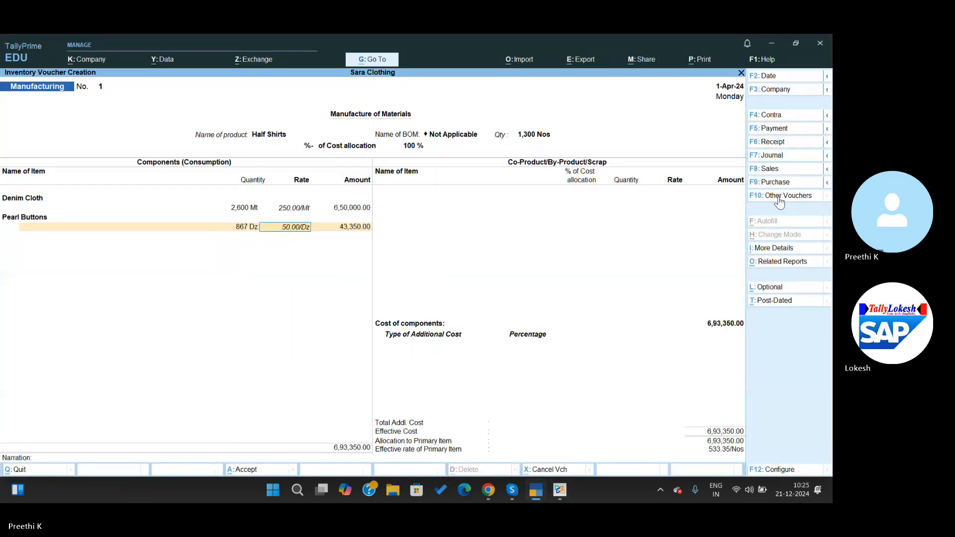
pyautogui.press('Return')
pyautogui.press('Return')
# Step: Add Cotton Threads as a component with a quantity of 1,300 Pc from the problem PDF, accepting the filled-in rate and amount
pyautogui.hotkey('alt', 'Tab')
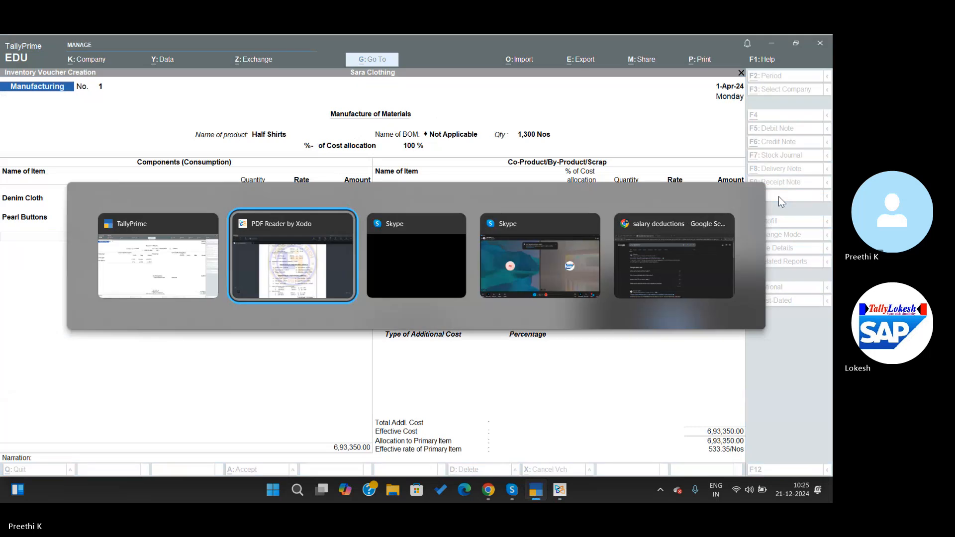
pyautogui.hotkey('alt', 'Tab')
pyautogui.write('Co')
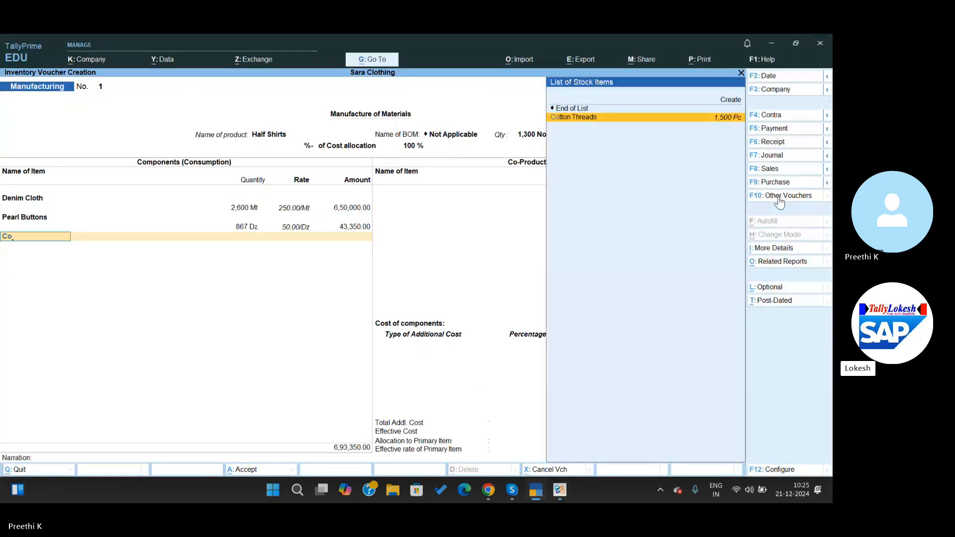
pyautogui.press('Return')
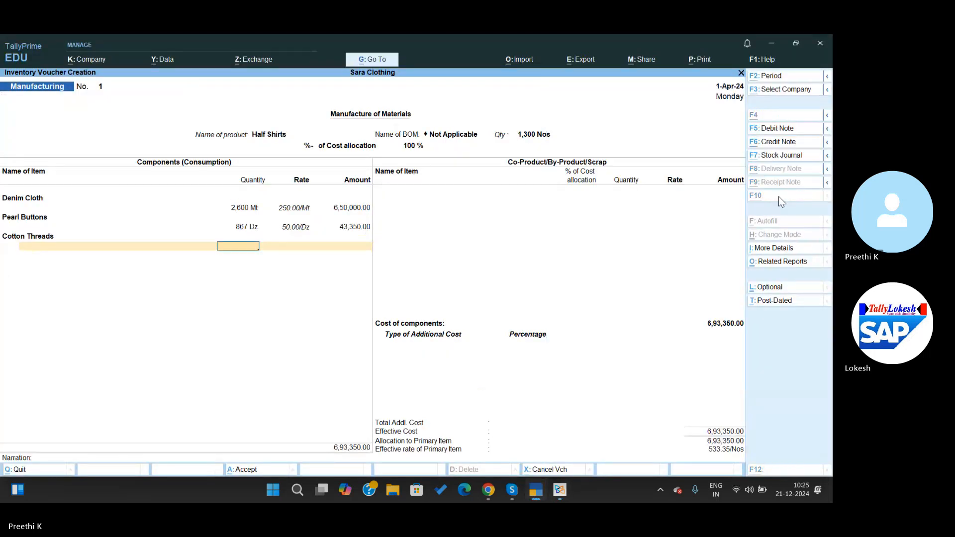
pyautogui.hotkey('alt', 'Tab')
pyautogui.hotkey('alt', 'Tab')
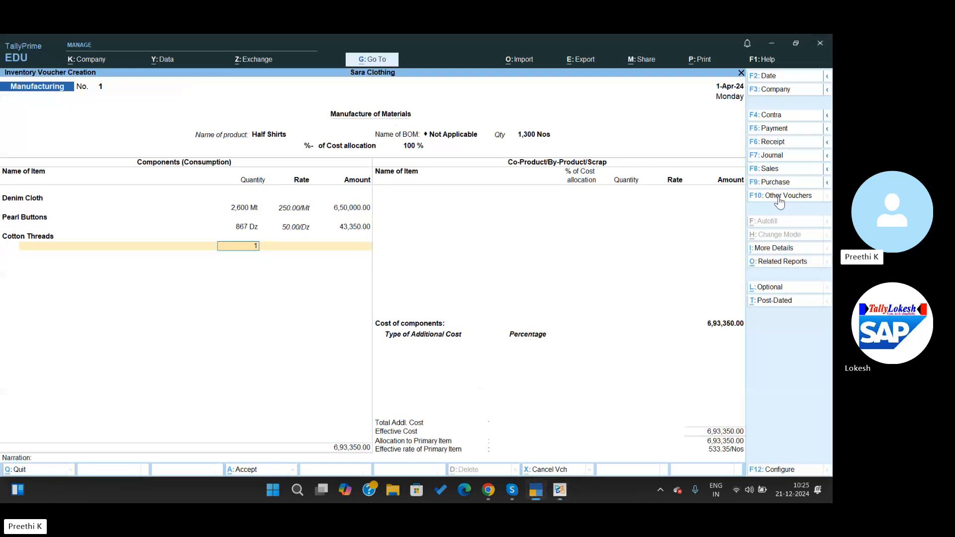
pyautogui.write('1300')
pyautogui.press('Return')
pyautogui.press('Return')
pyautogui.press('Return')
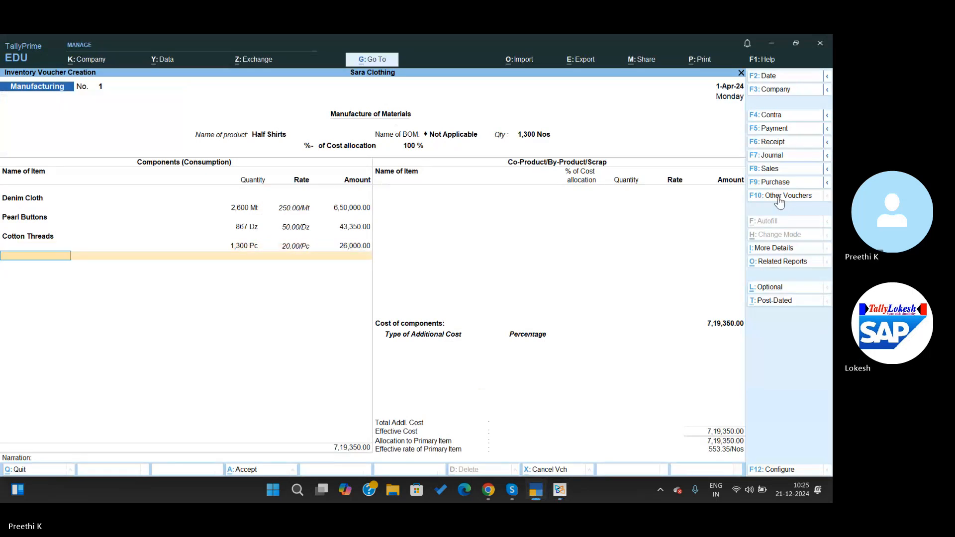
# Step: Add Caller Material as a component with a quantity of 1,300 Pc from the problem PDF, accepting the filled-in rate and amount
pyautogui.hotkey('alt', 'Tab')
pyautogui.hotkey('alt', 'Tab')
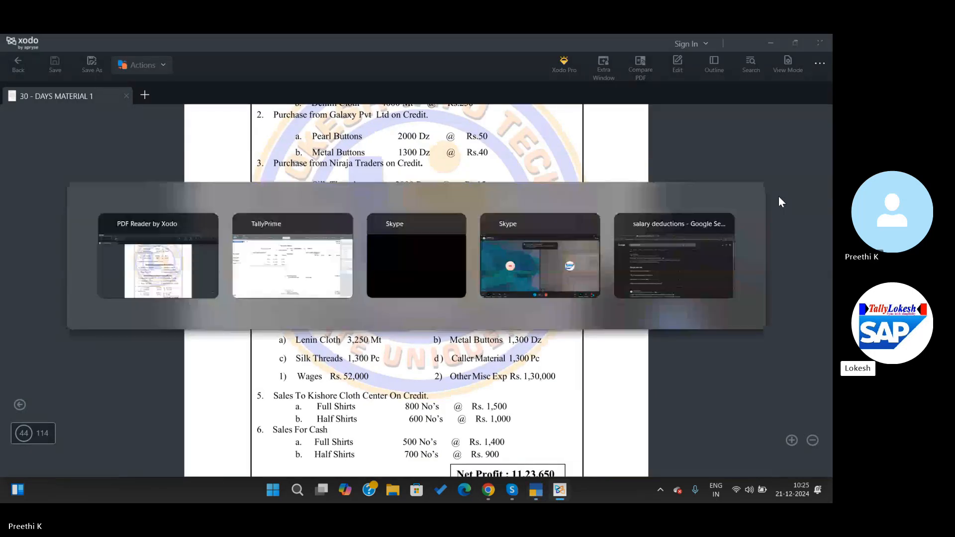
pyautogui.write('cal')
pyautogui.press('Return')
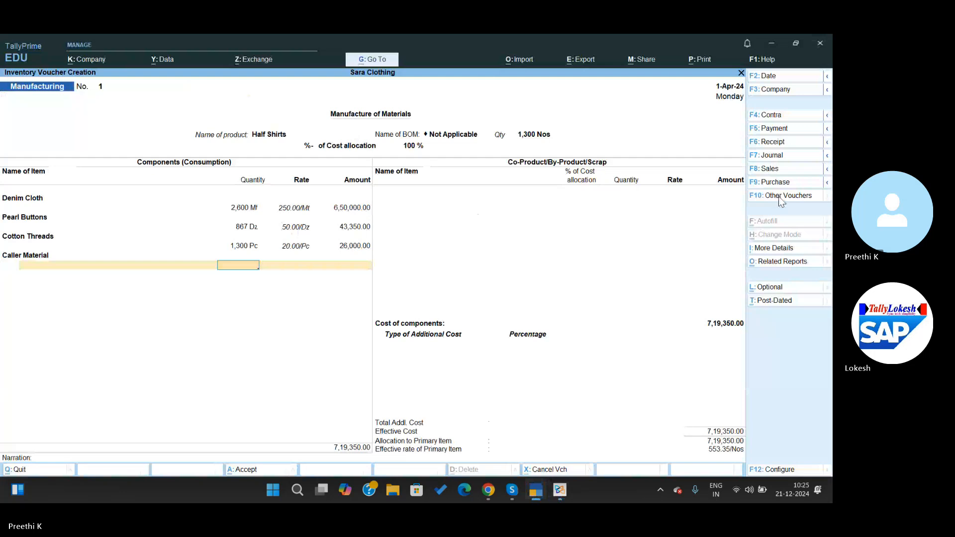
pyautogui.hotkey('alt', 'Tab')
pyautogui.hotkey('alt', 'Tab')
pyautogui.write('1300')
pyautogui.press('Return')
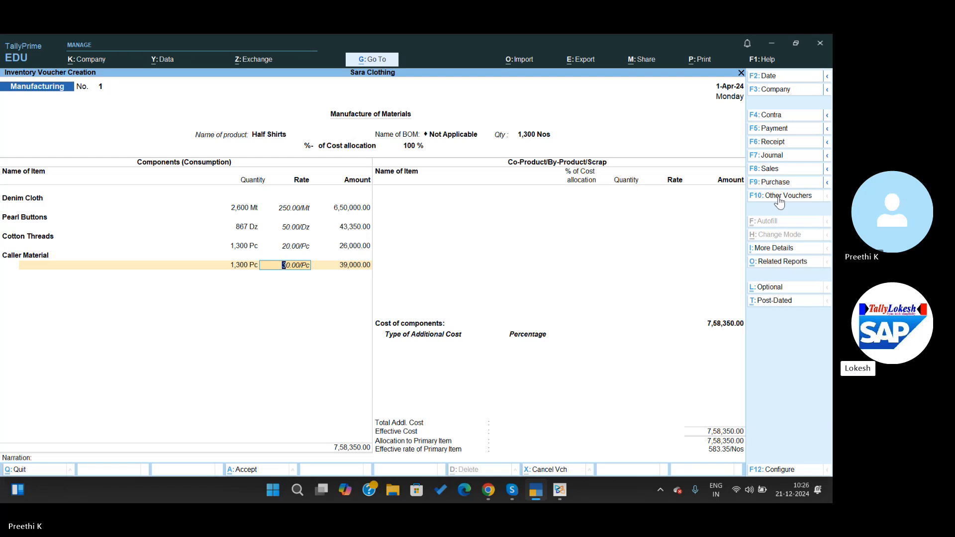
pyautogui.press('Return')
pyautogui.press('Return')
# Step: End the component list, leave the co-products empty, and choose Wages as the first additional cost
pyautogui.press('Return')
pyautogui.press('Return')
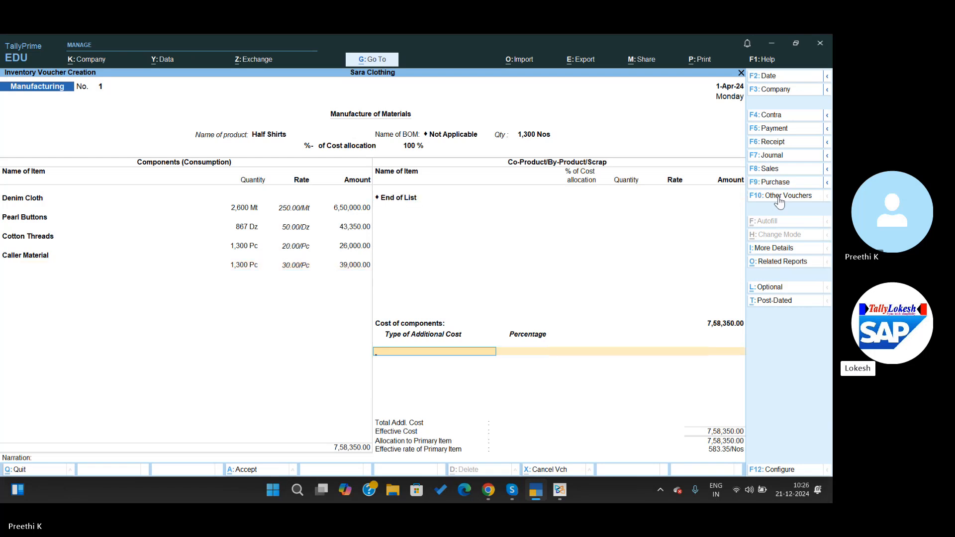
pyautogui.press('BackSpace')
pyautogui.press('Return')
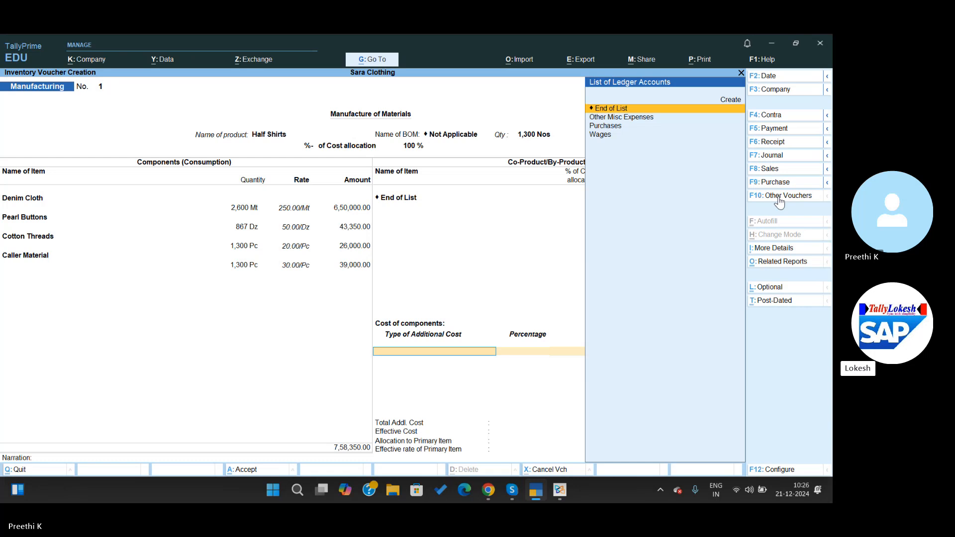
pyautogui.press('Down')
pyautogui.press('Down')
pyautogui.press('Down')
pyautogui.press('Return')
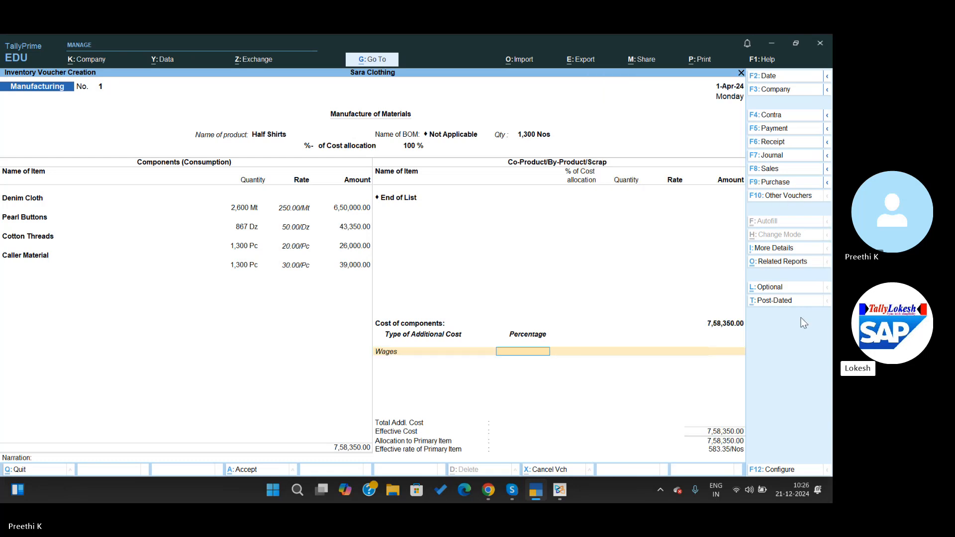
# Step: Set the Wages amount to 39,000 as given for half shirts in the problem PDF, leaving its percentage blank
pyautogui.press('alt')
pyautogui.hotkey('alt', 'Tab')
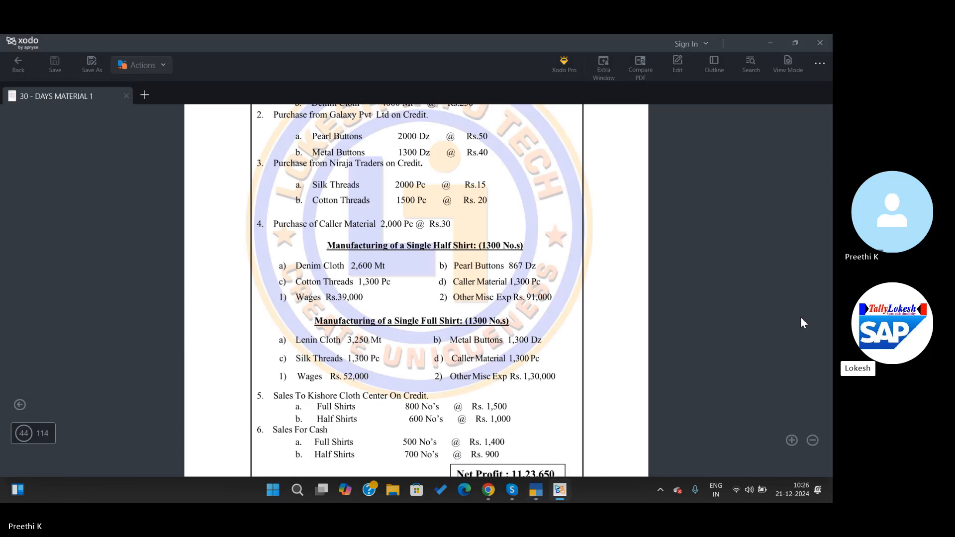
pyautogui.hotkey('alt', 'Tab')
pyautogui.press('Return')
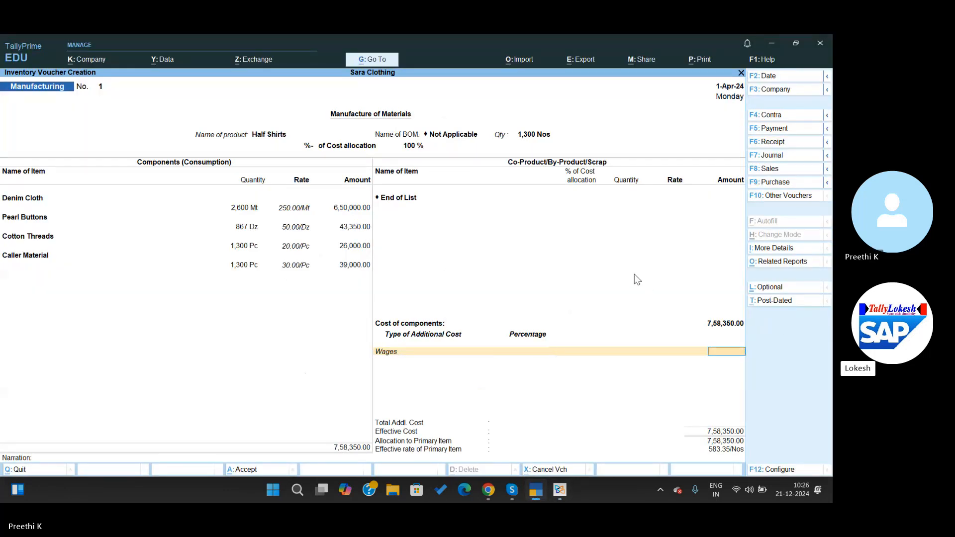
pyautogui.moveTo(626, 276)
pyautogui.mouseDown()
pyautogui.moveTo(232, 299)
pyautogui.moveTo(164, 316)
pyautogui.mouseUp()
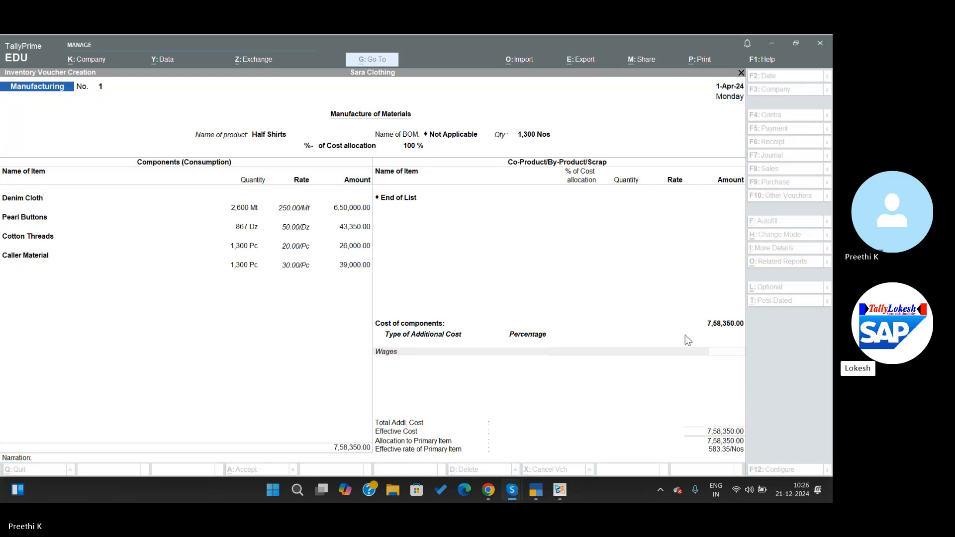
pyautogui.click(667, 354)
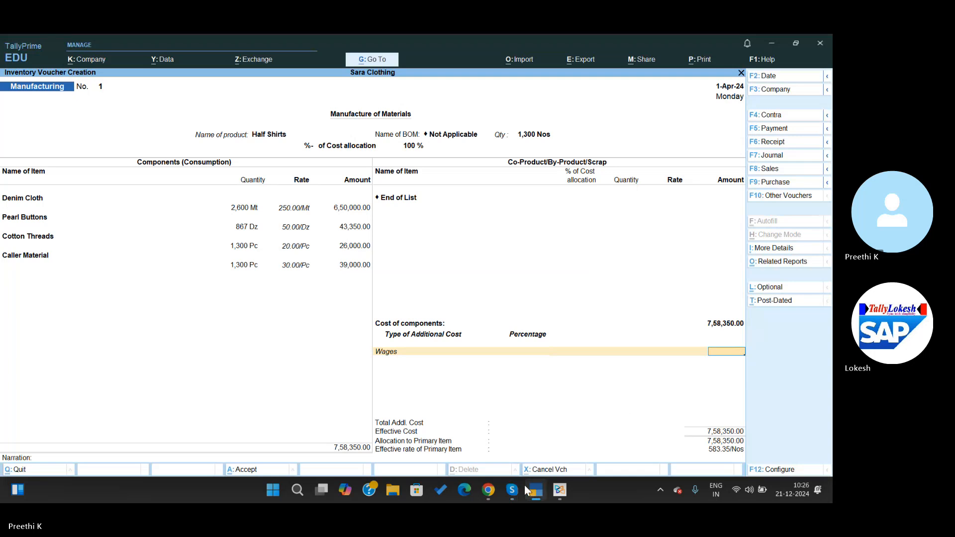
pyautogui.click(556, 497)
pyautogui.click(543, 499)
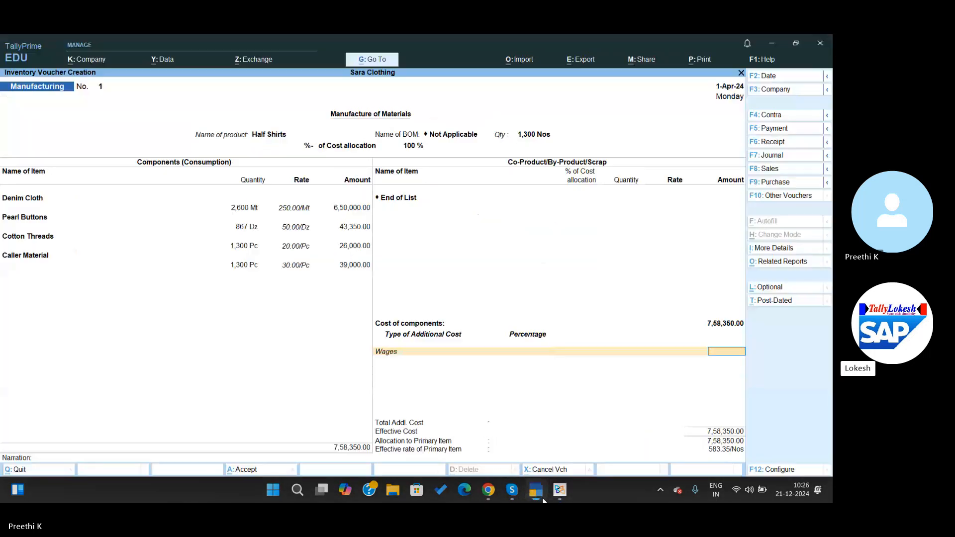
pyautogui.write('39000')
pyautogui.press('Return')
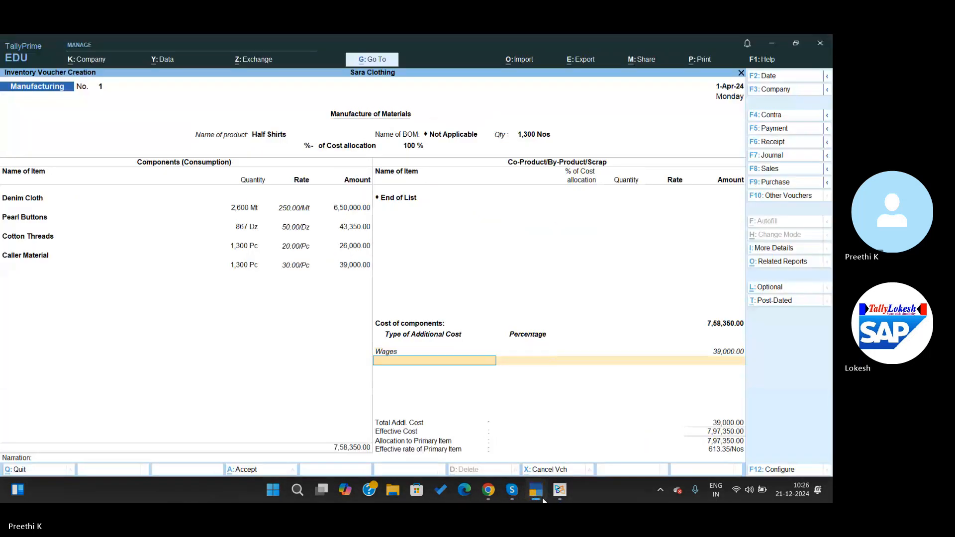
# Step: Add Other Misc Expenses of 91,000 as an additional cost without a percentage and save the Half Shirts manufacturing voucher
pyautogui.write('O')
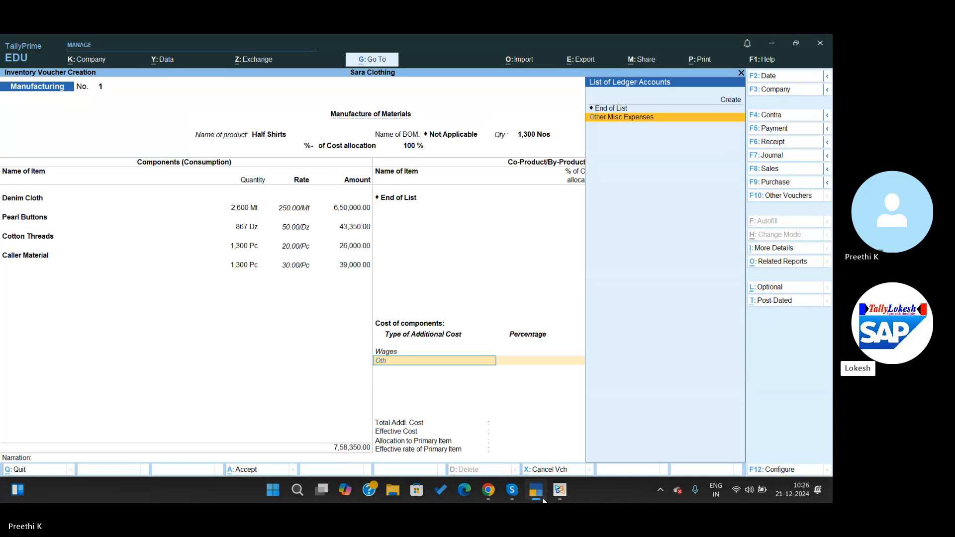
pyautogui.write('th')
pyautogui.press('Return')
pyautogui.hotkey('alt', 'Tab')
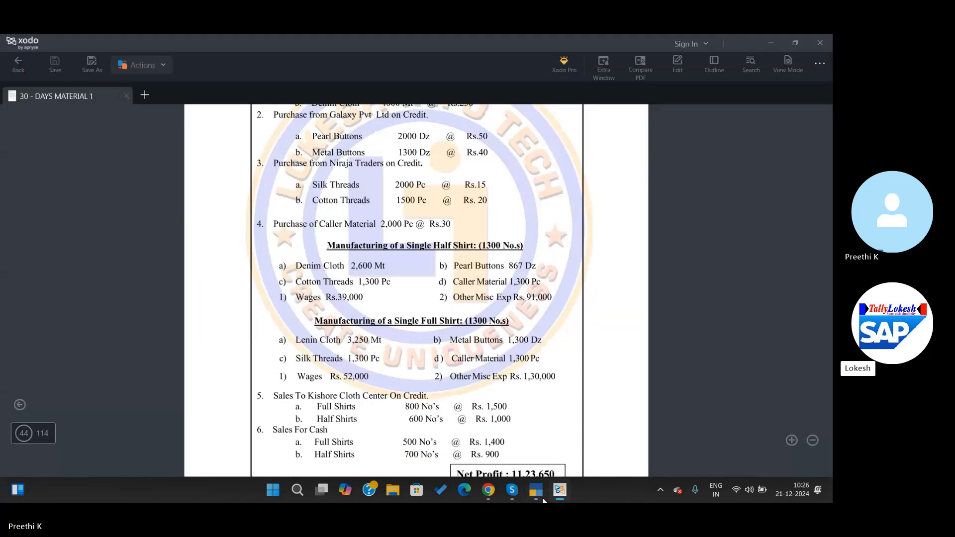
pyautogui.click(543, 500)
pyautogui.write('9100')
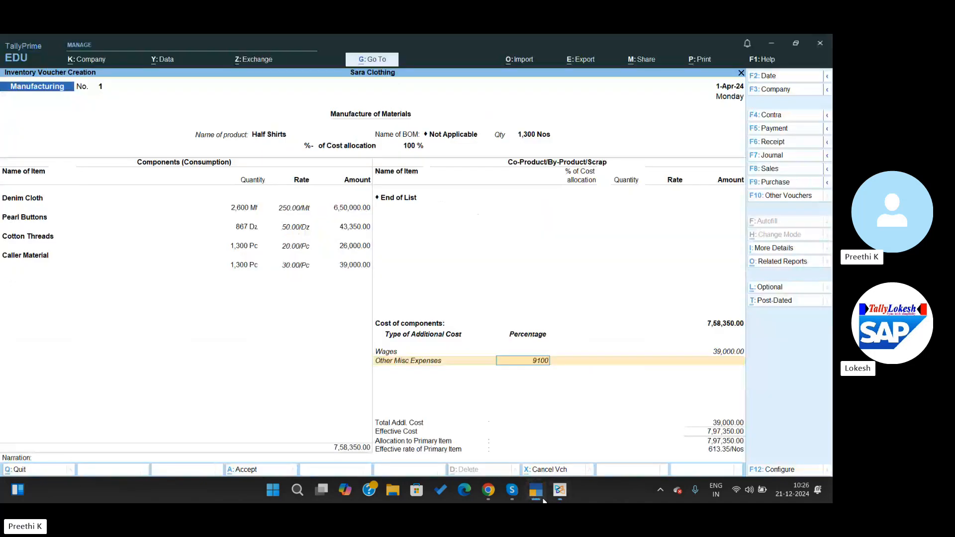
pyautogui.press('BackSpace')
pyautogui.press('BackSpace')
pyautogui.press('BackSpace')
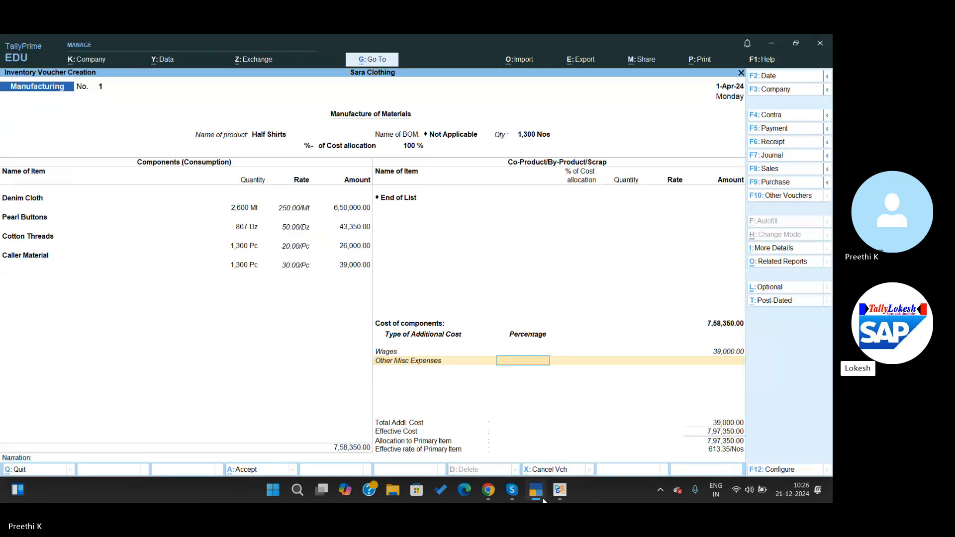
pyautogui.press('Return')
pyautogui.write('91000')
pyautogui.press('Return')
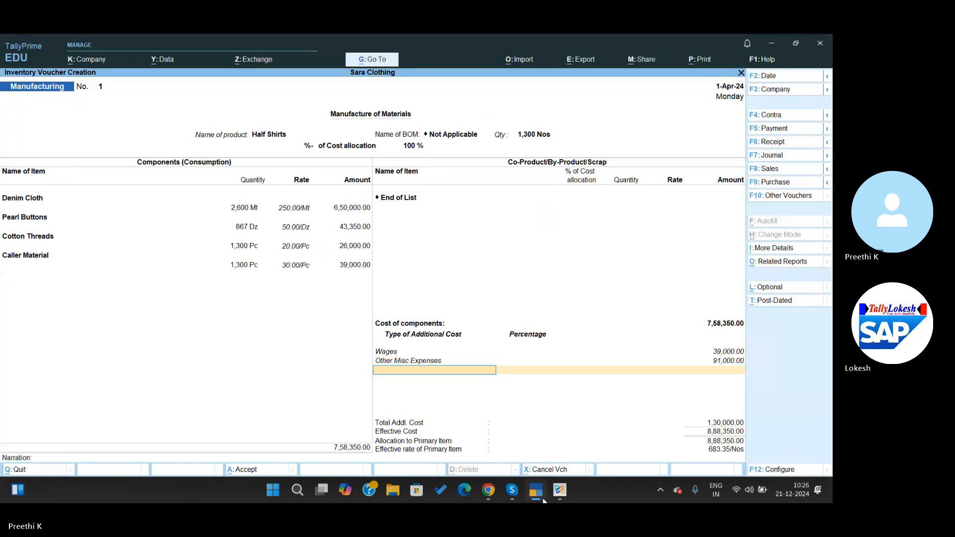
pyautogui.hotkey('ctrl', 'a')
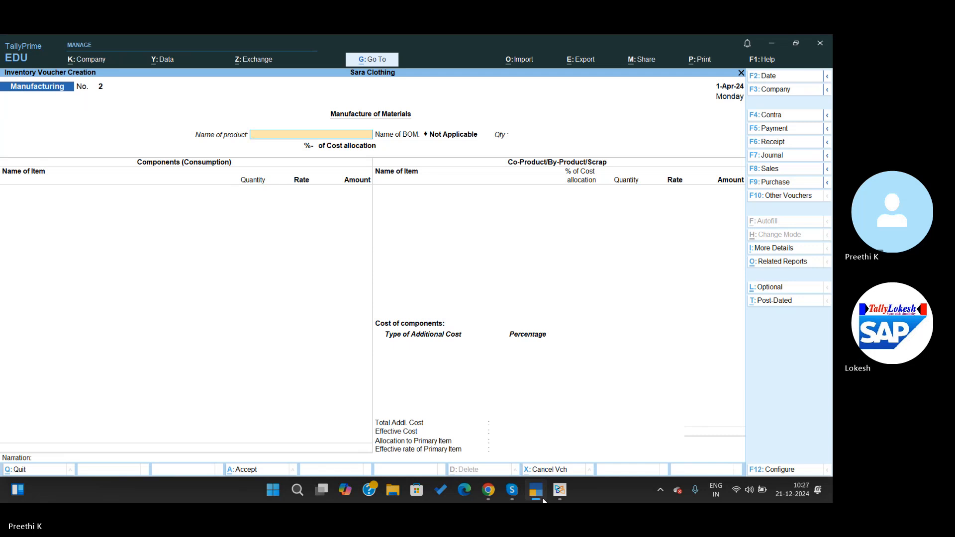
# Step: Choose Full Shirts as the product of the new manufacturing voucher and set its quantity to 1,300 Nos from the problem PDF
pyautogui.hotkey('alt', 'Tab')
pyautogui.hotkey('alt', 'Tab')
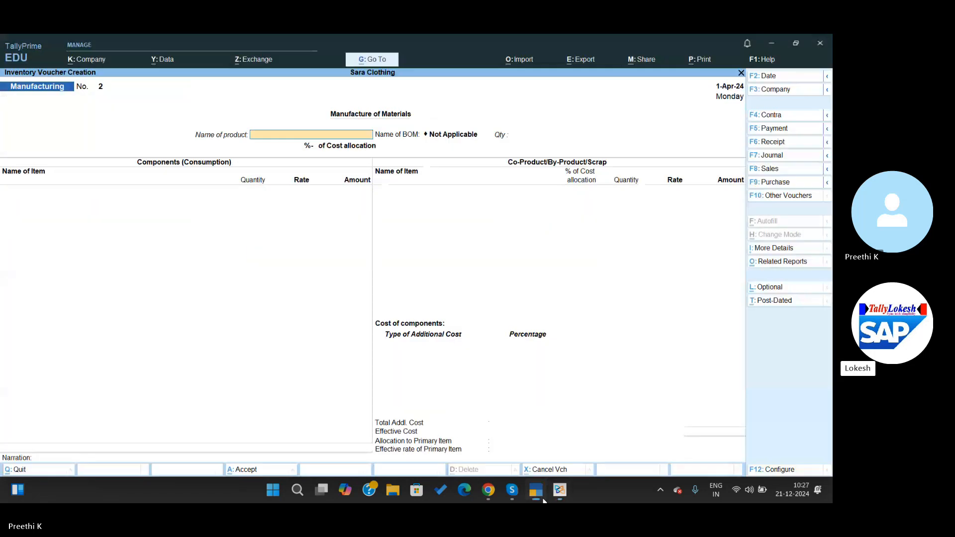
pyautogui.write('fu')
pyautogui.press('Return')
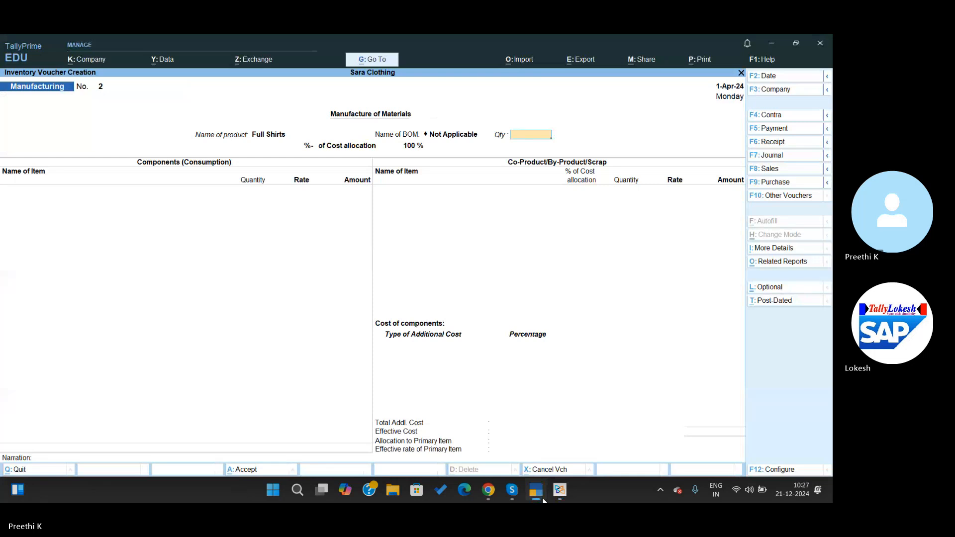
pyautogui.hotkey('alt', 'Tab')
pyautogui.hotkey('alt', 'Tab')
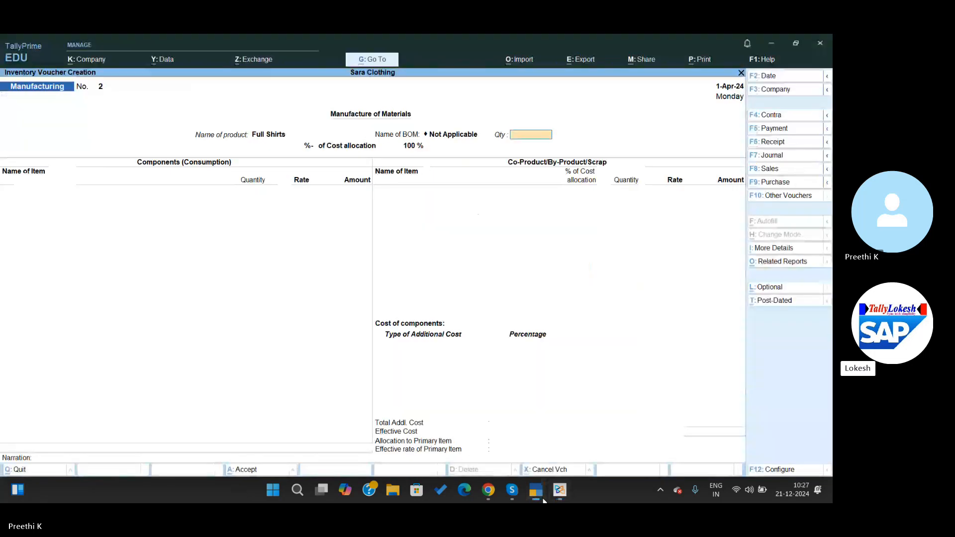
pyautogui.write('1300')
pyautogui.press('Return')
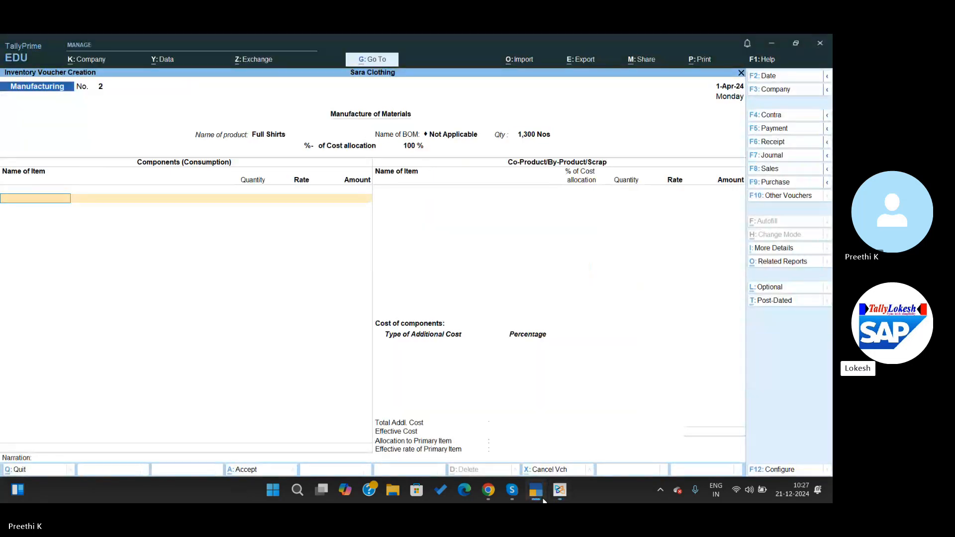
pyautogui.hotkey('alt', 'Tab')
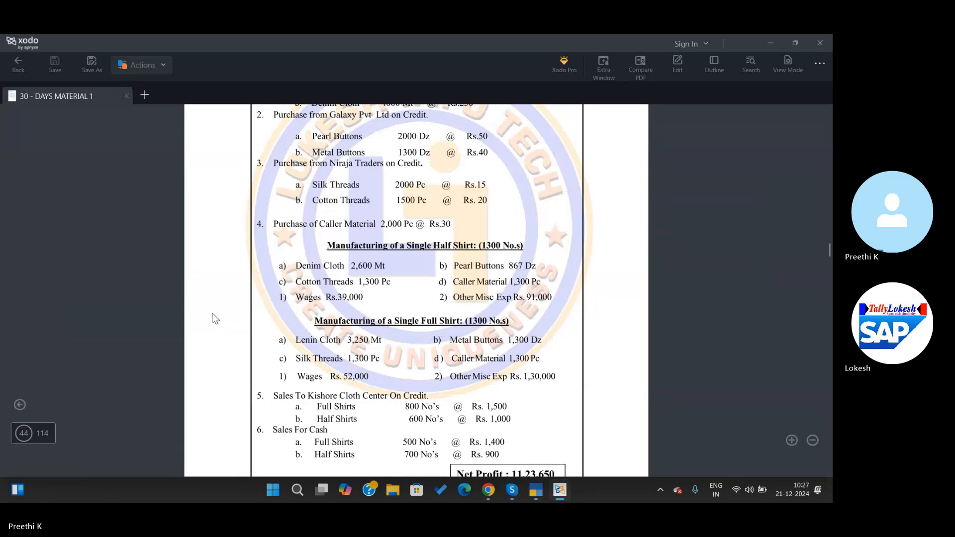
pyautogui.click(539, 489)
pyautogui.write('ca')
pyautogui.press('Return')
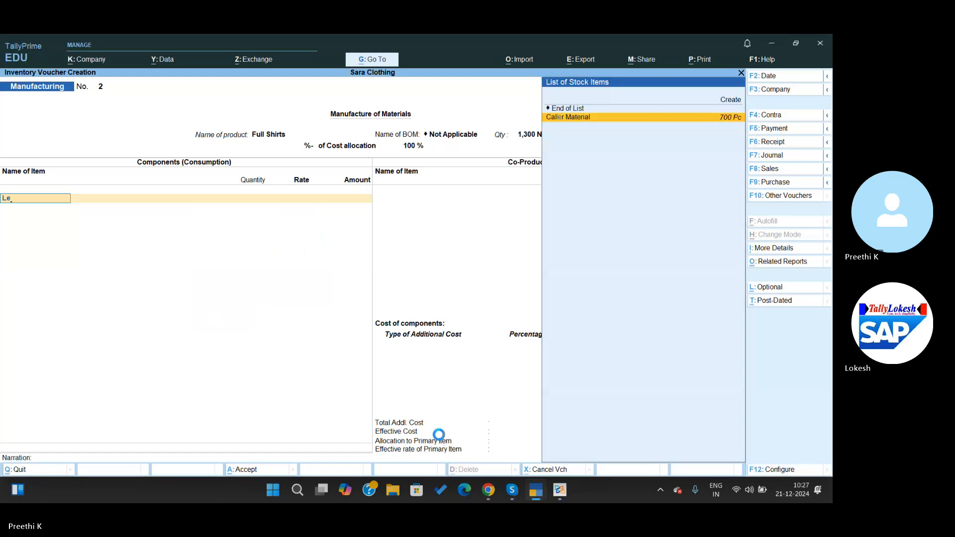
pyautogui.press('BackSpace')
pyautogui.press('BackSpace')
pyautogui.press('BackSpace')
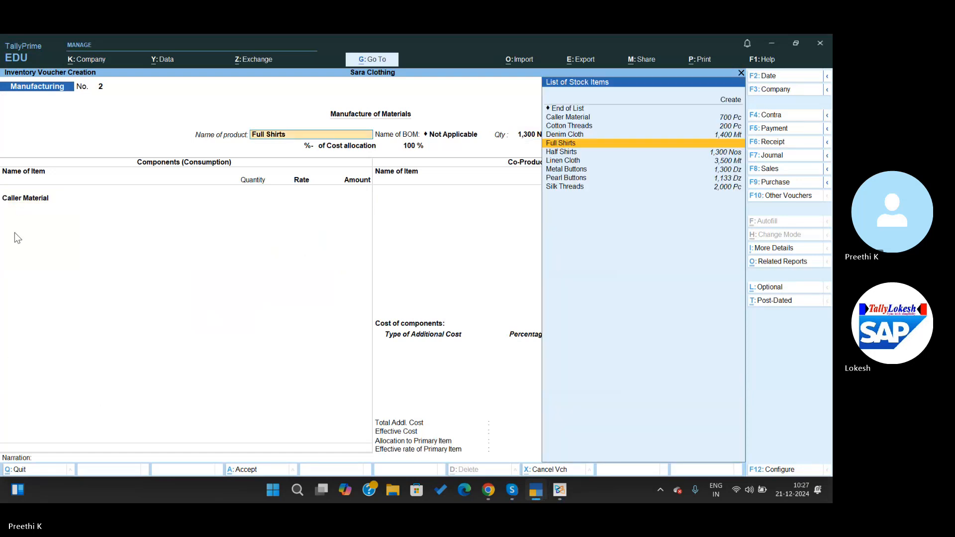
# Step: Change the first component consumed for Full Shirts to Linen Cloth
pyautogui.click(26, 200)
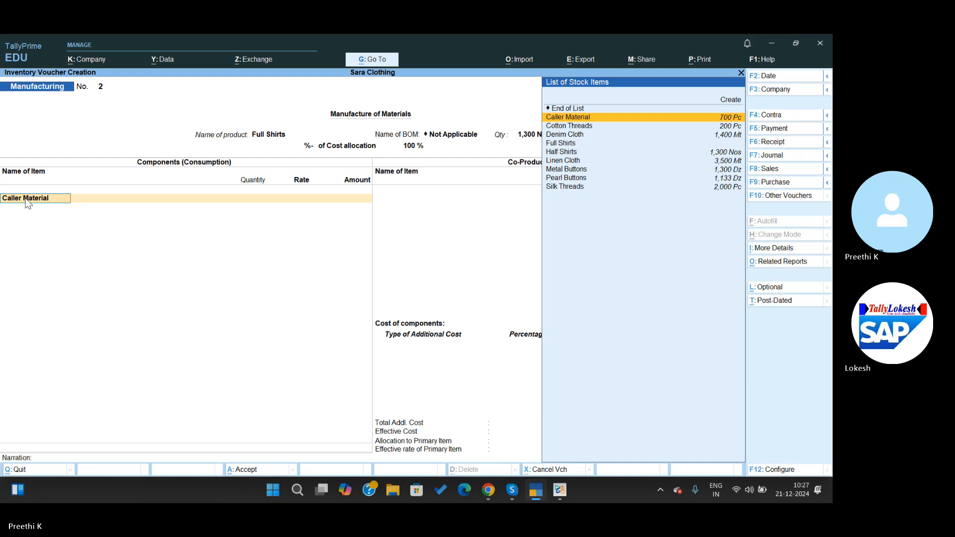
pyautogui.press('Down')
pyautogui.press('Down')
pyautogui.press('Down')
pyautogui.press('Down')
pyautogui.press('Down')
pyautogui.press('Return')
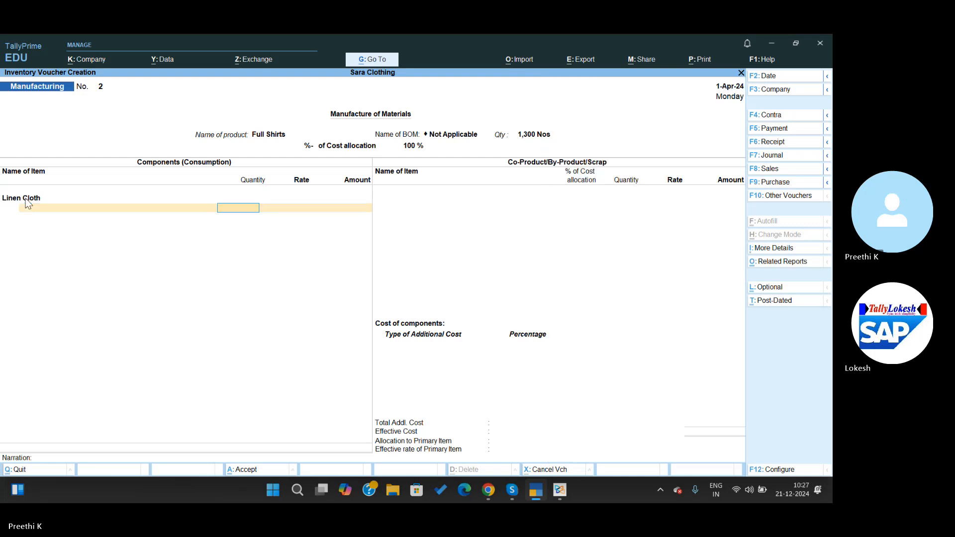
# Step: Set the Linen Cloth quantity to 3,250 Mt from the problem PDF at a rate of 350 and accept the amount
pyautogui.hotkey('alt', 'Tab')
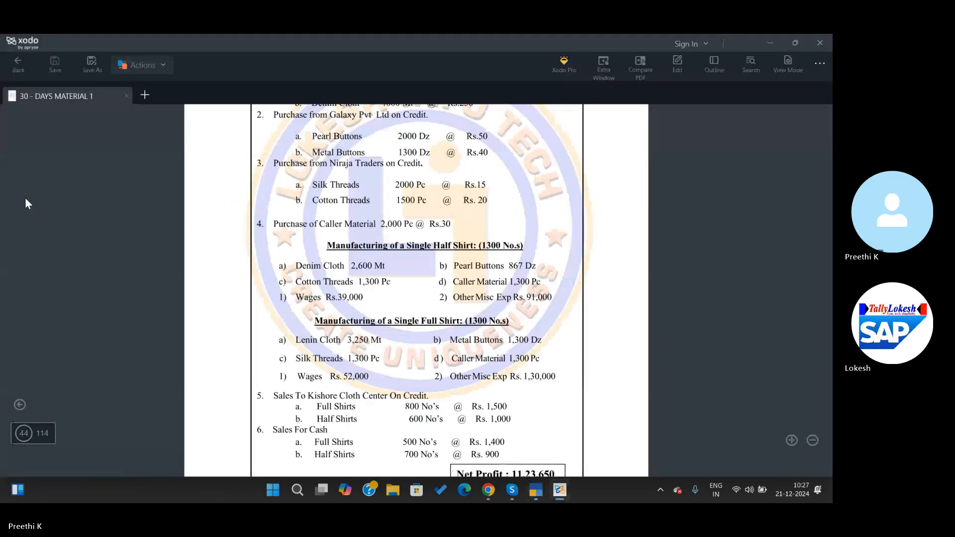
pyautogui.hotkey('alt', 'Tab')
pyautogui.write('3250')
pyautogui.press('Return')
pyautogui.write('350')
pyautogui.press('Return')
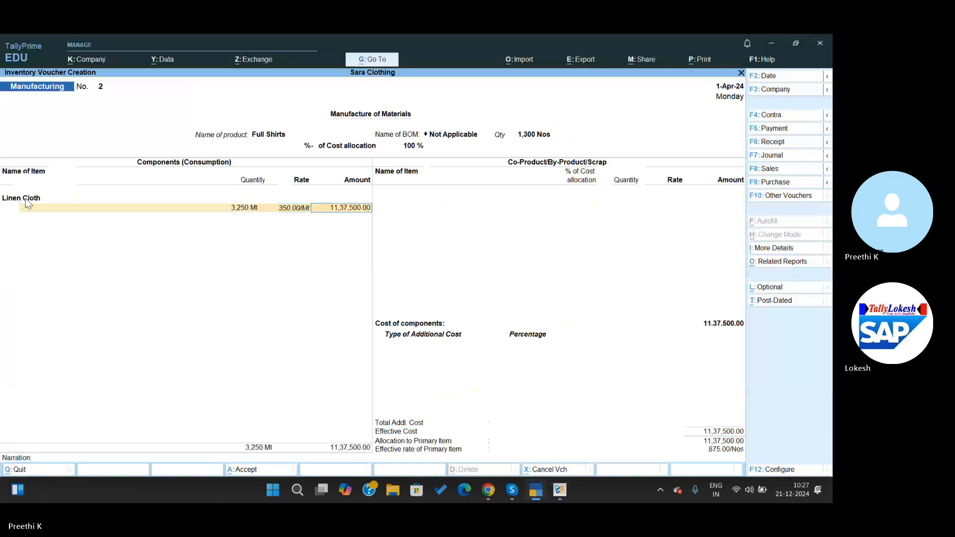
pyautogui.press('Return')
# Step: Add Metal Buttons as a Full Shirts component with 1,300 Dz from the problem PDF at a rate of 40
pyautogui.hotkey('alt', 'Tab')
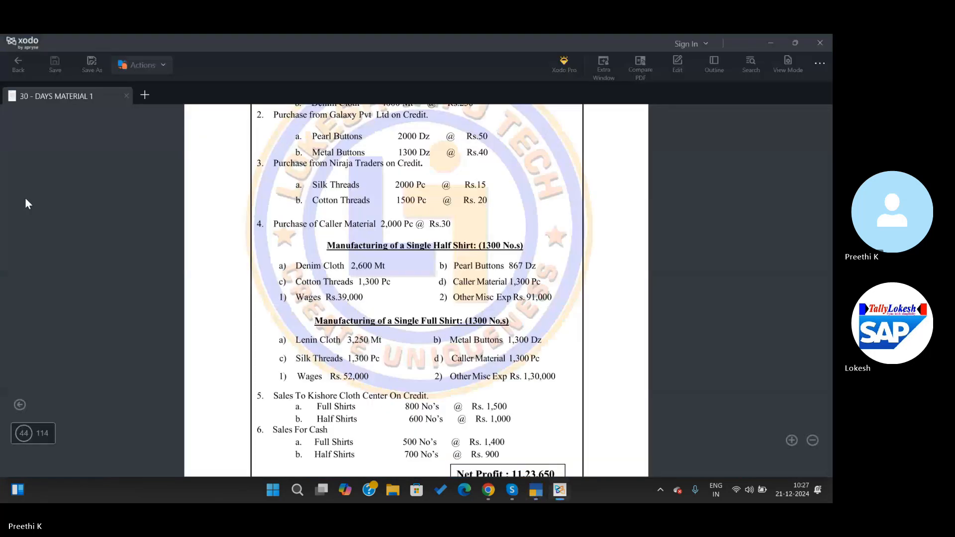
pyautogui.hotkey('alt', 'Tab')
pyautogui.write('Met')
pyautogui.press('Return')
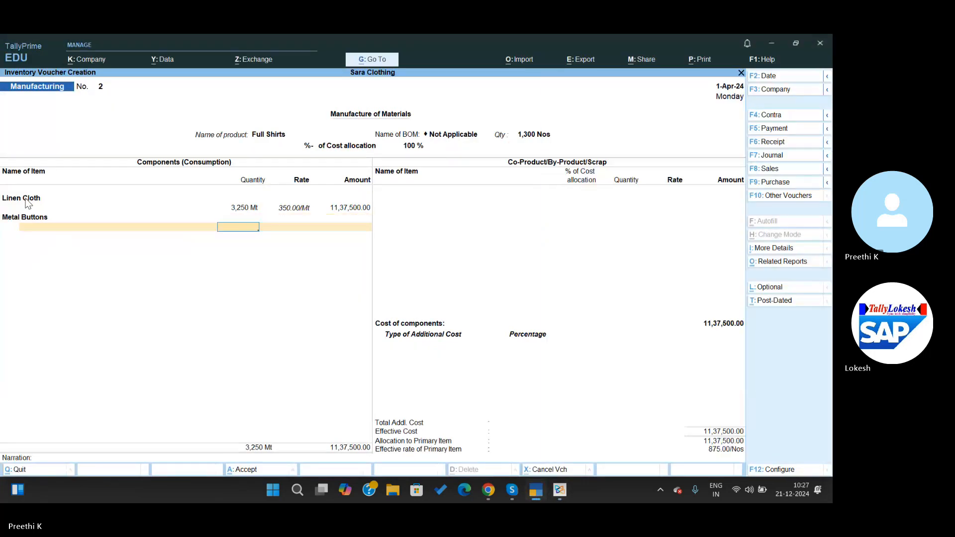
pyautogui.hotkey('alt', 'Tab')
pyautogui.hotkey('alt', 'Tab')
pyautogui.write('1300')
pyautogui.press('Return')
pyautogui.press('Return')
pyautogui.press('Return')
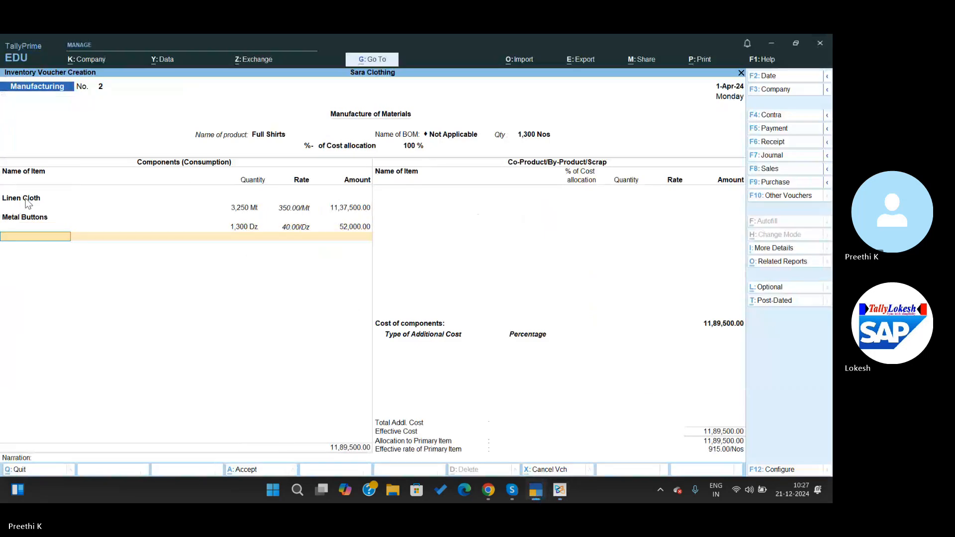
# Step: Add Silk Threads as a Full Shirts component with 1,300 Pc from the problem PDF at a rate of 15
pyautogui.hotkey('alt', 'Tab')
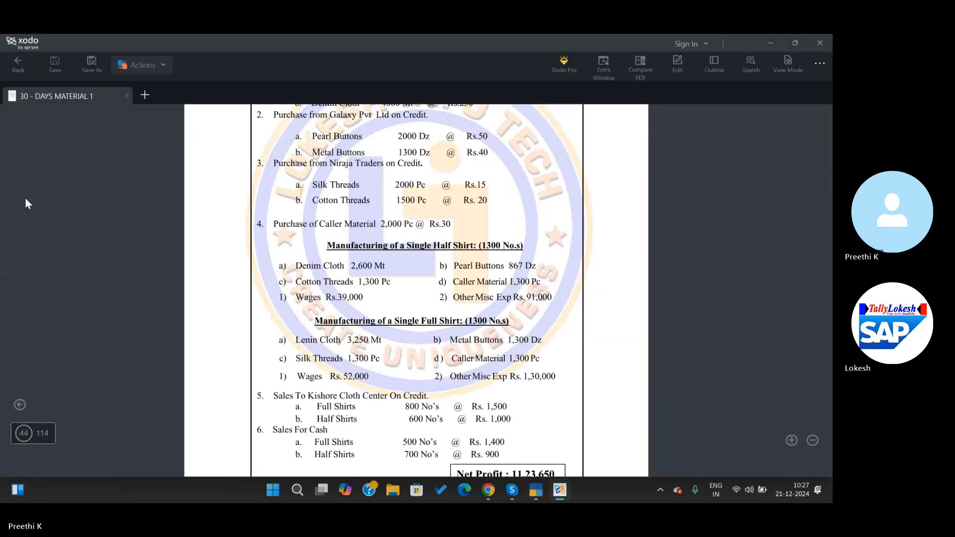
pyautogui.hotkey('alt', 'Tab')
pyautogui.write('Si')
pyautogui.press('Return')
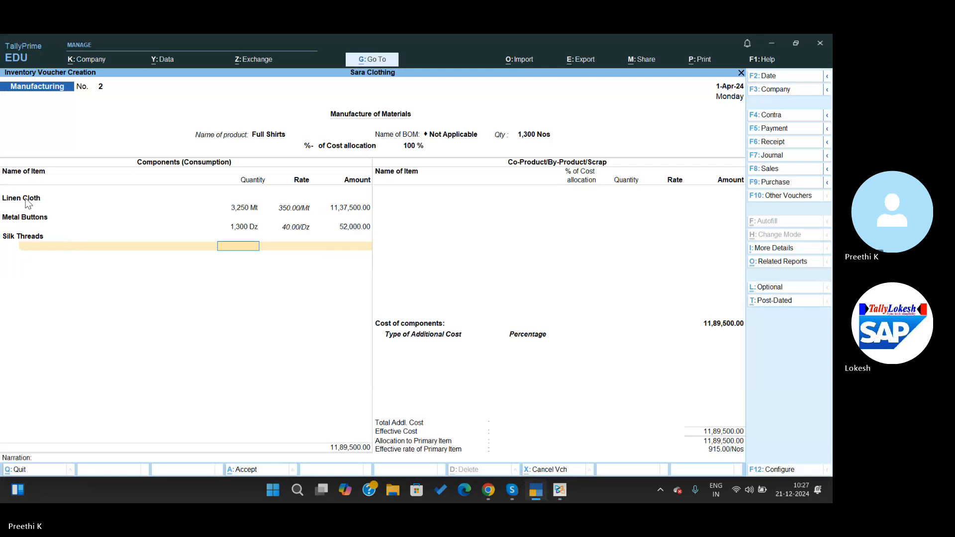
pyautogui.hotkey('alt', 'Tab')
pyautogui.hotkey('alt', 'Tab')
pyautogui.write('1300')
pyautogui.press('Return')
pyautogui.press('Return')
pyautogui.press('Return')
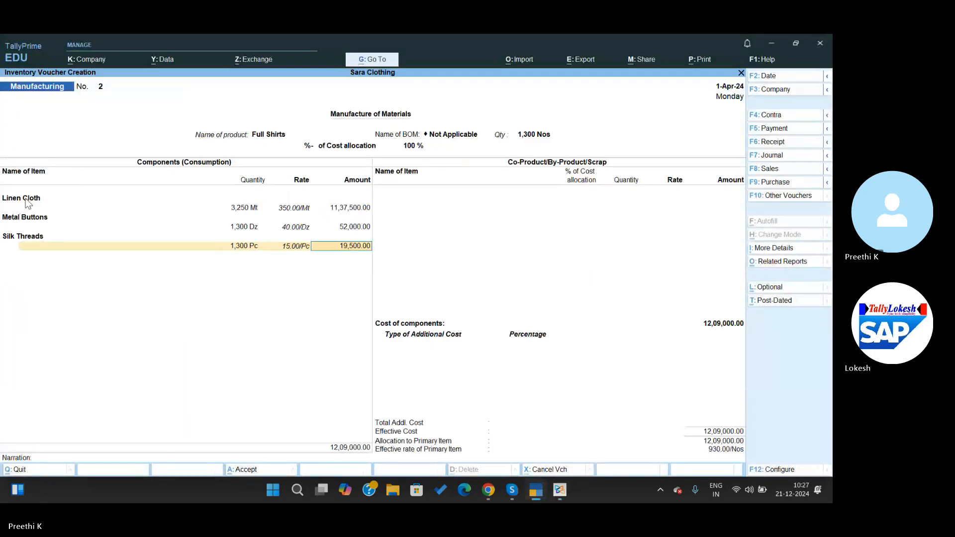
# Step: Add Caller Material as a component with 1,300 Pc from the problem PDF at a rate of 30 and finish the component list
pyautogui.hotkey('alt', 'Tab')
pyautogui.hotkey('alt', 'Tab')
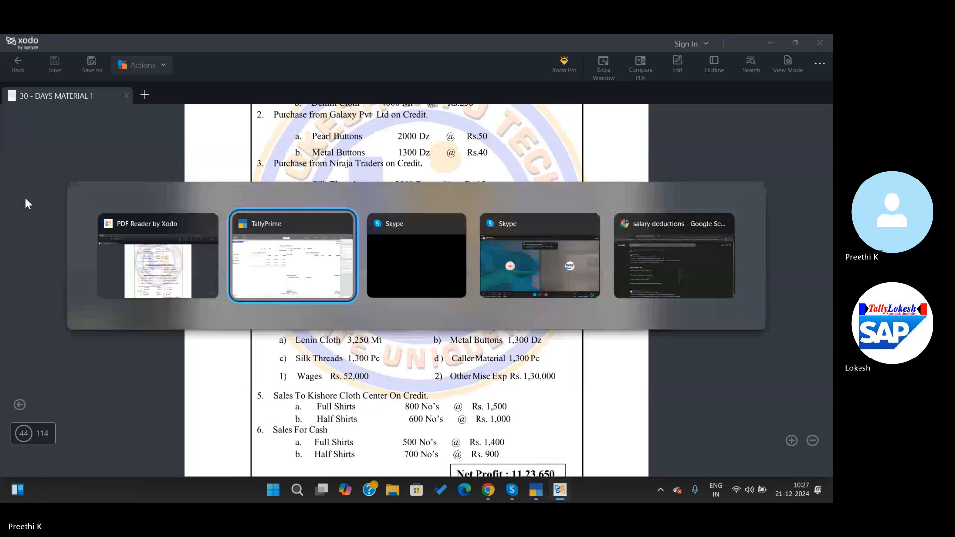
pyautogui.write('Ca')
pyautogui.press('Return')
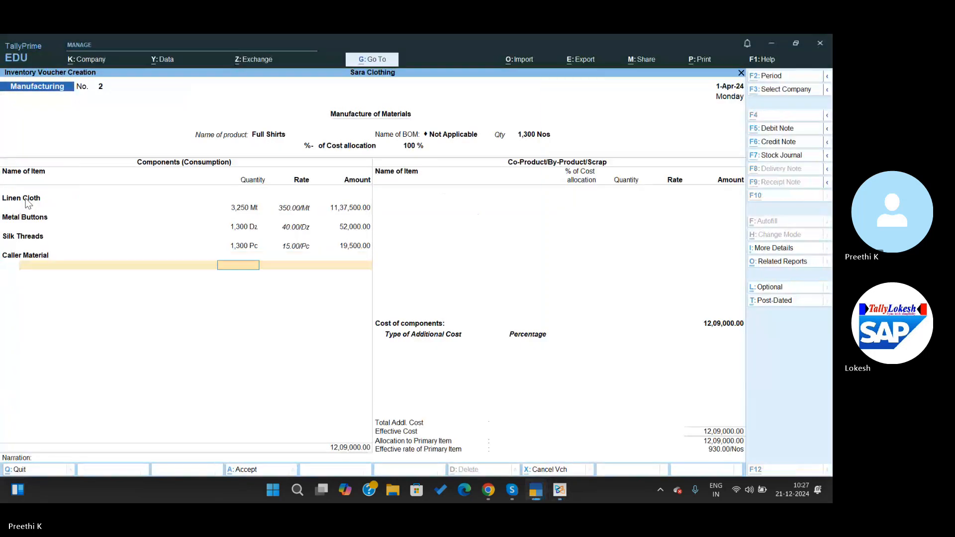
pyautogui.hotkey('alt', 'Tab')
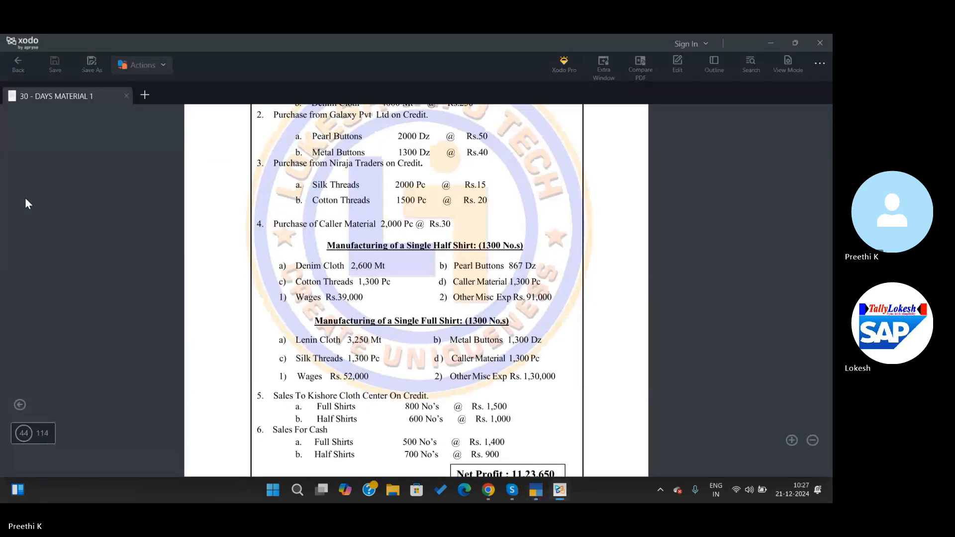
pyautogui.hotkey('alt', 'Tab')
pyautogui.write('1300')
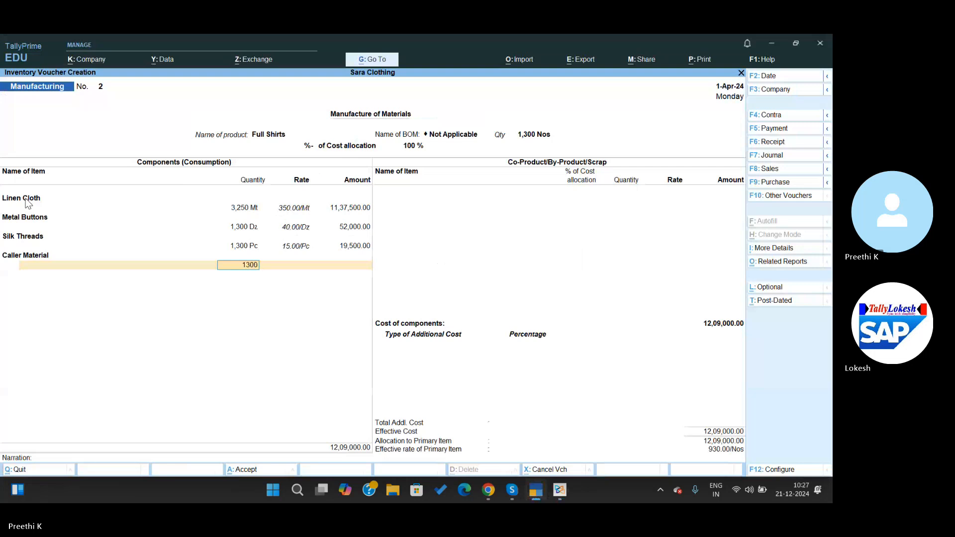
pyautogui.press('Return')
pyautogui.hotkey('alt', 'Tab')
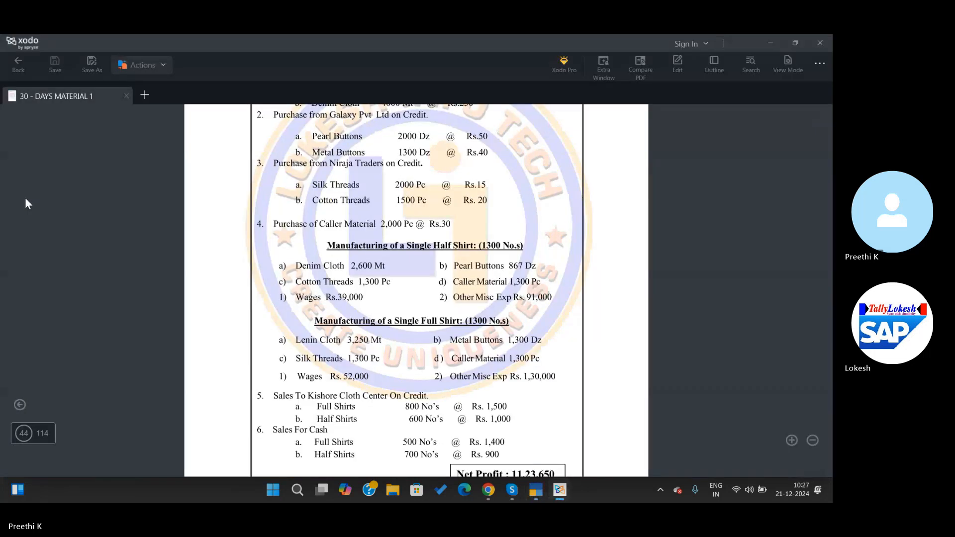
pyautogui.hotkey('alt', 'Tab')
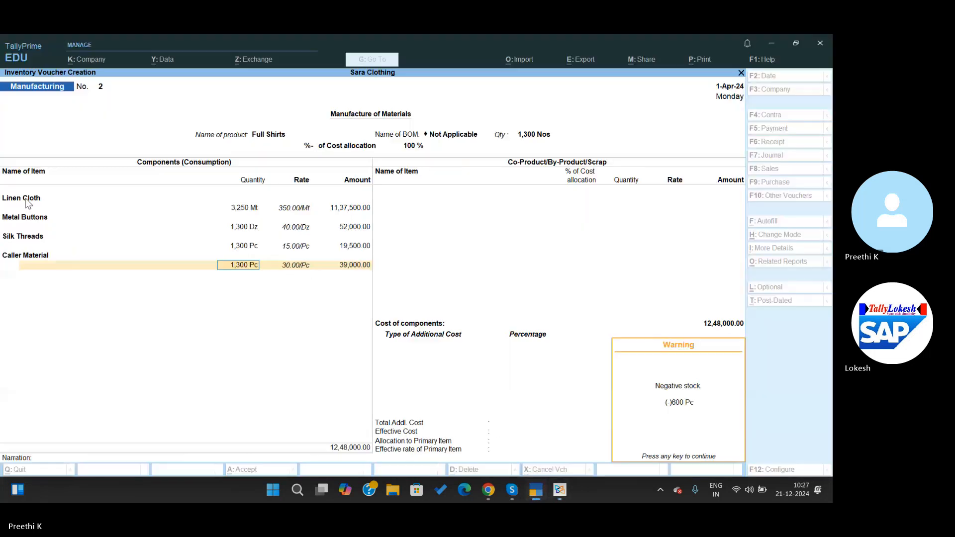
pyautogui.press('Return')
pyautogui.press('Return')
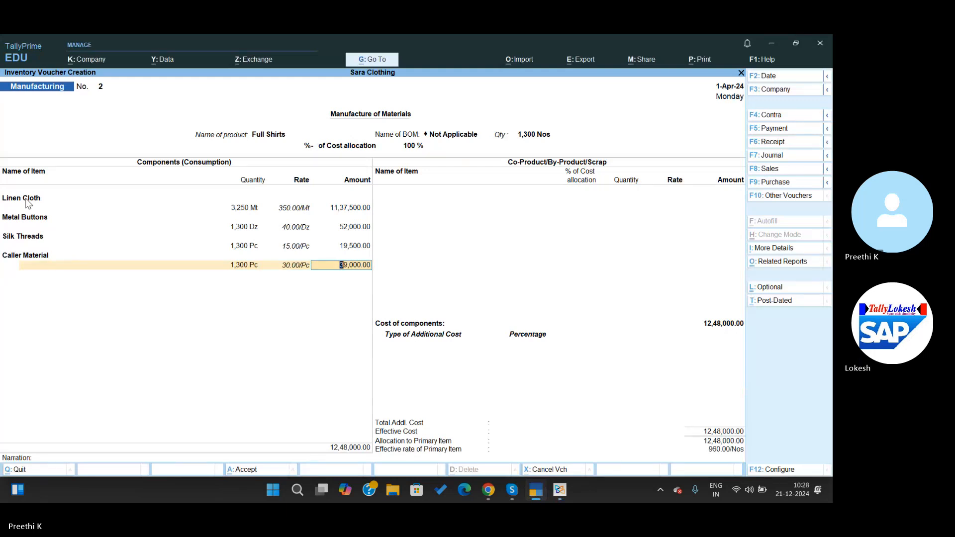
pyautogui.press('Return')
pyautogui.press('Return')
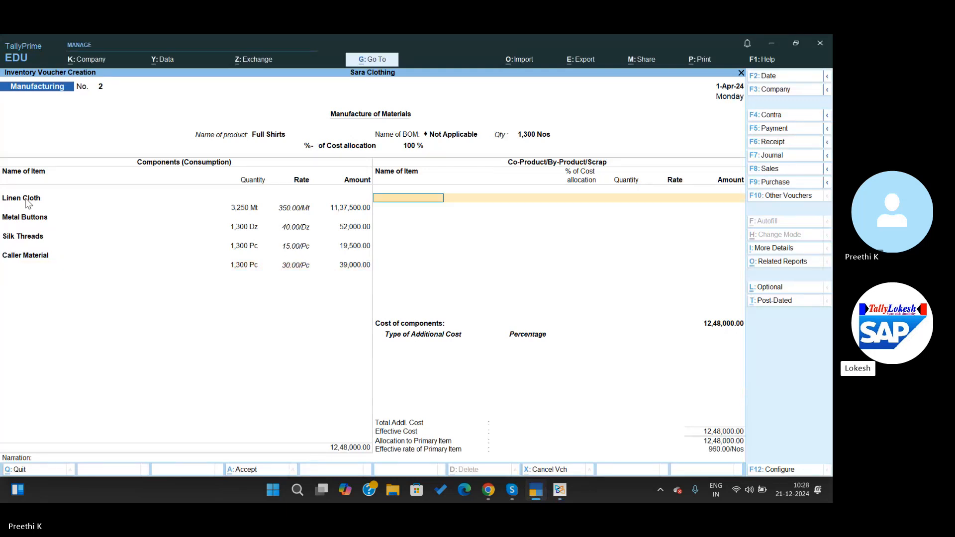
# Step: Return to the Caller Material component, re-enter its quantity as 1,300 Pc and accept the line again
pyautogui.hotkey('alt', 'Tab')
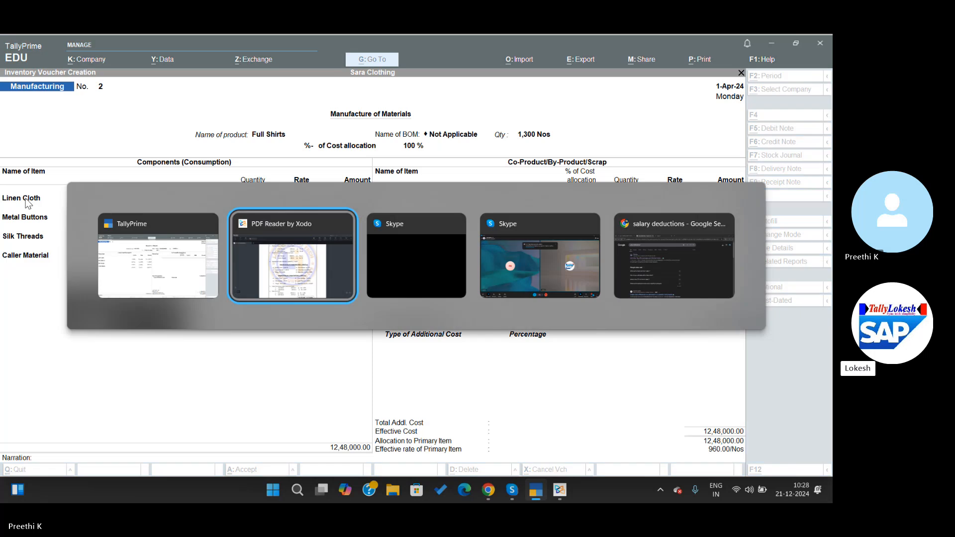
pyautogui.hotkey('alt', 'Tab')
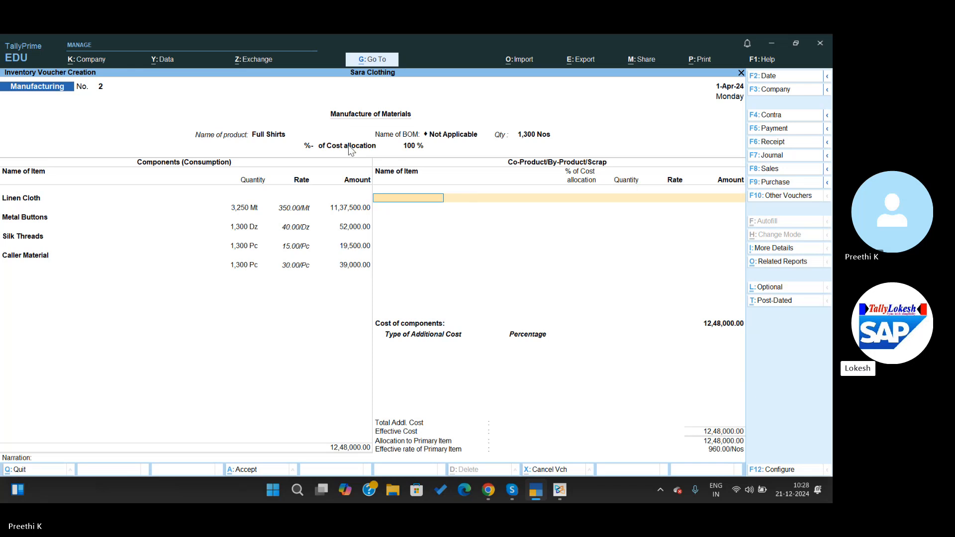
pyautogui.click(19, 259)
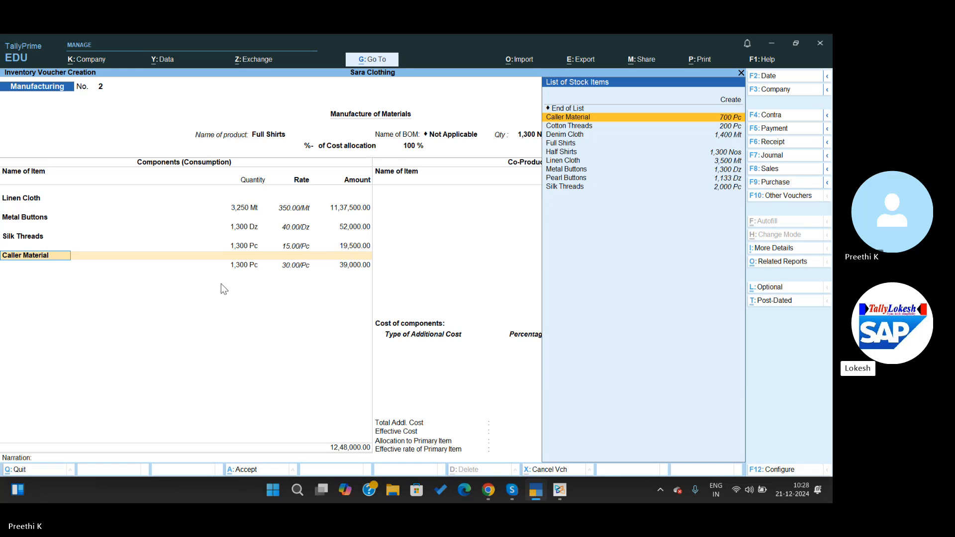
pyautogui.click(245, 270)
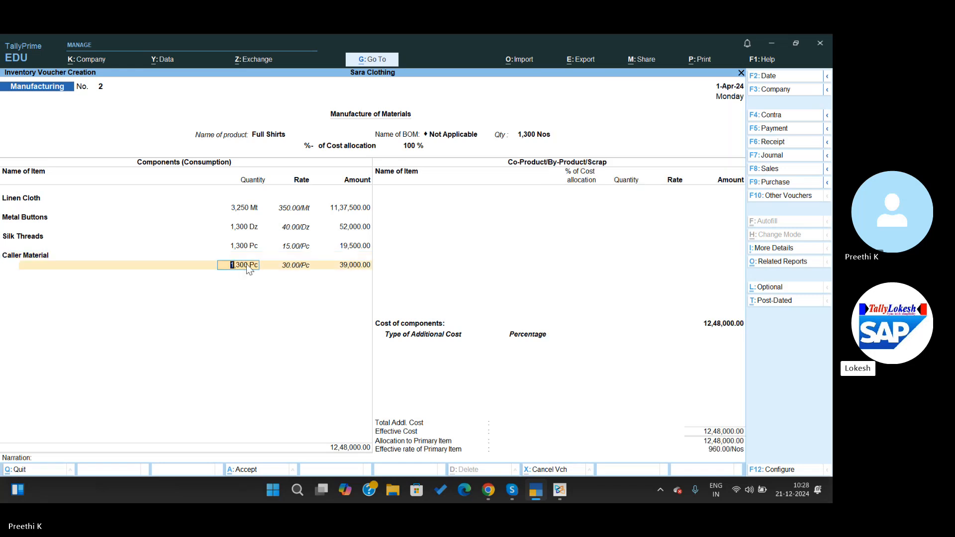
pyautogui.press('Return')
pyautogui.press('Return')
pyautogui.press('BackSpace')
pyautogui.press('BackSpace')
pyautogui.press('BackSpace')
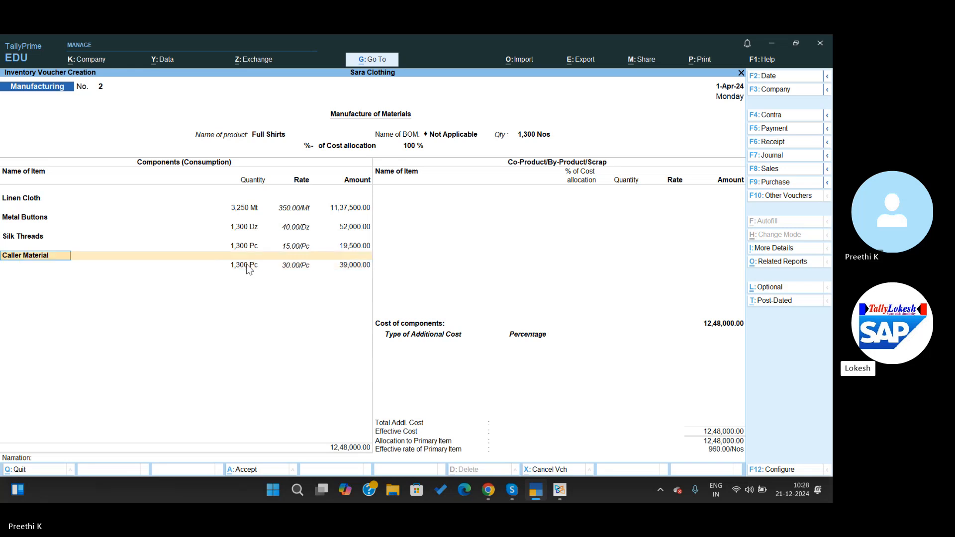
pyautogui.press('Return')
pyautogui.write('1,300')
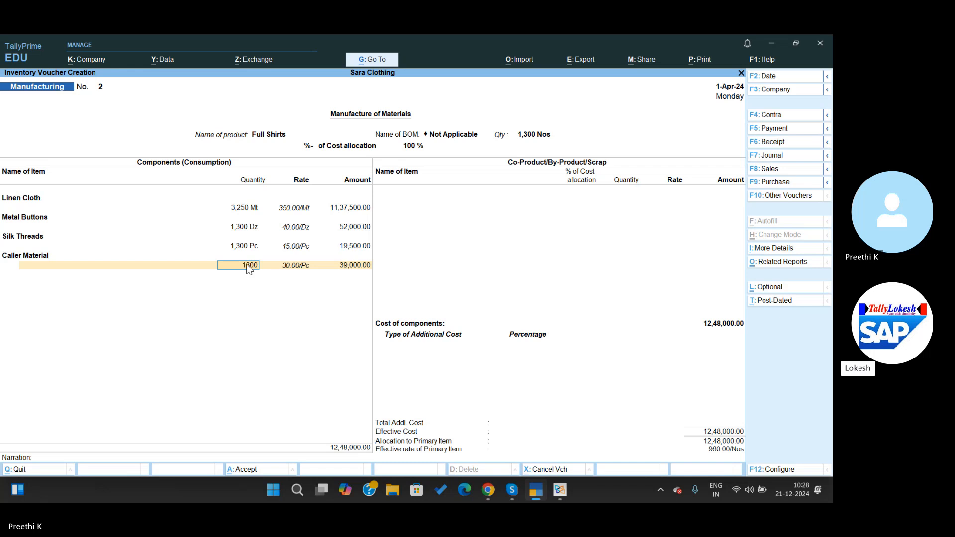
pyautogui.press('Return')
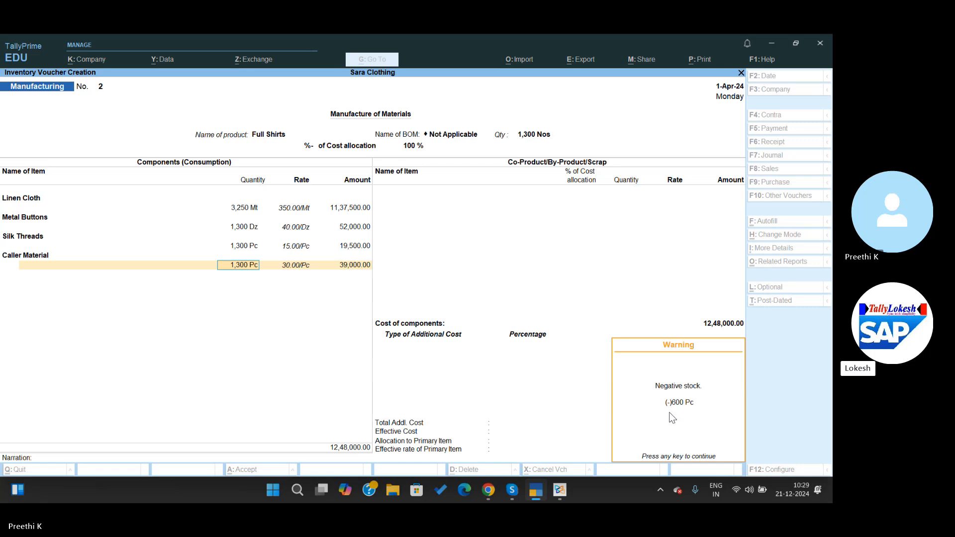
pyautogui.press('Return')
pyautogui.press('Return')
pyautogui.press('Return')
pyautogui.press('Return')
pyautogui.press('Return')
pyautogui.press('Return')
pyautogui.press('Return')
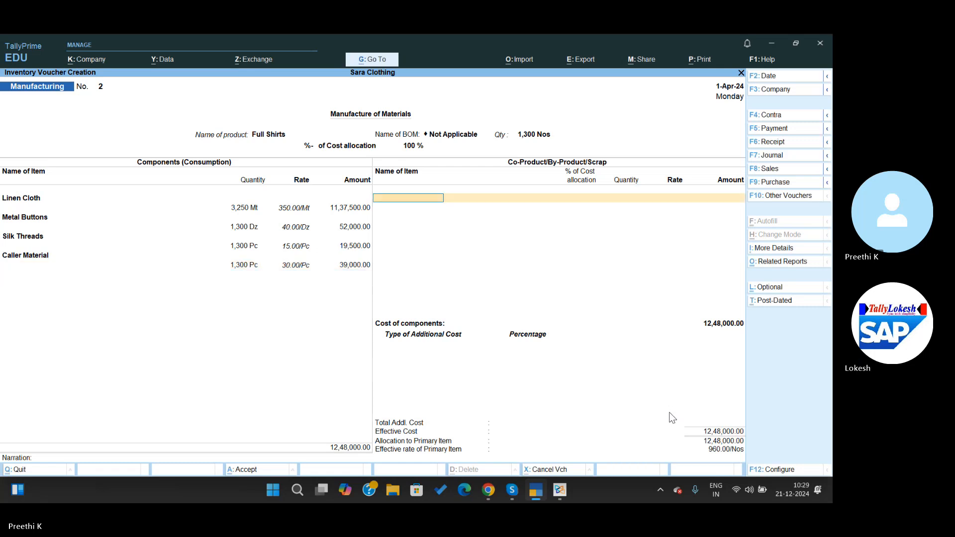
# Step: Leave the co-product list empty and add Wages of 52,000 as an additional cost without a percentage
pyautogui.press('BackSpace')
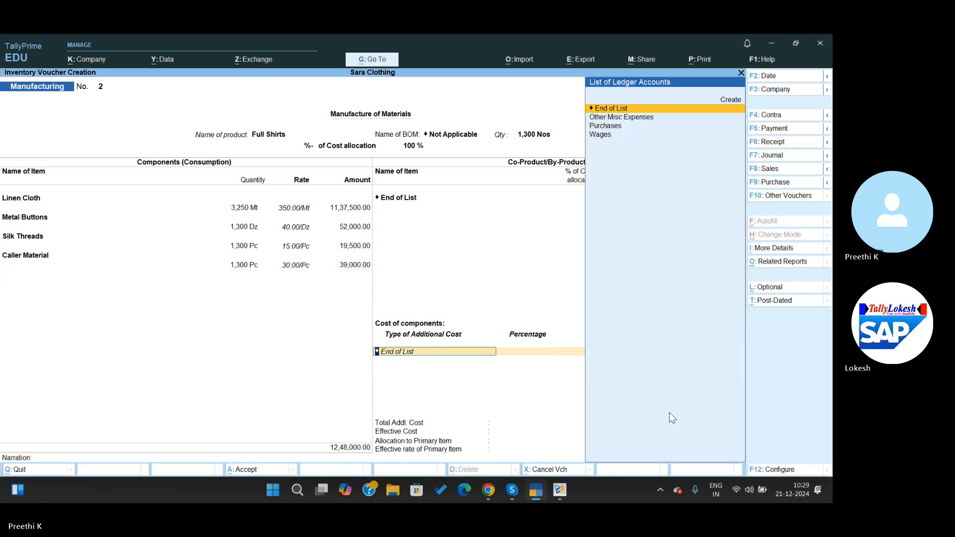
pyautogui.press('Down')
pyautogui.press('Down')
pyautogui.press('Down')
pyautogui.press('Return')
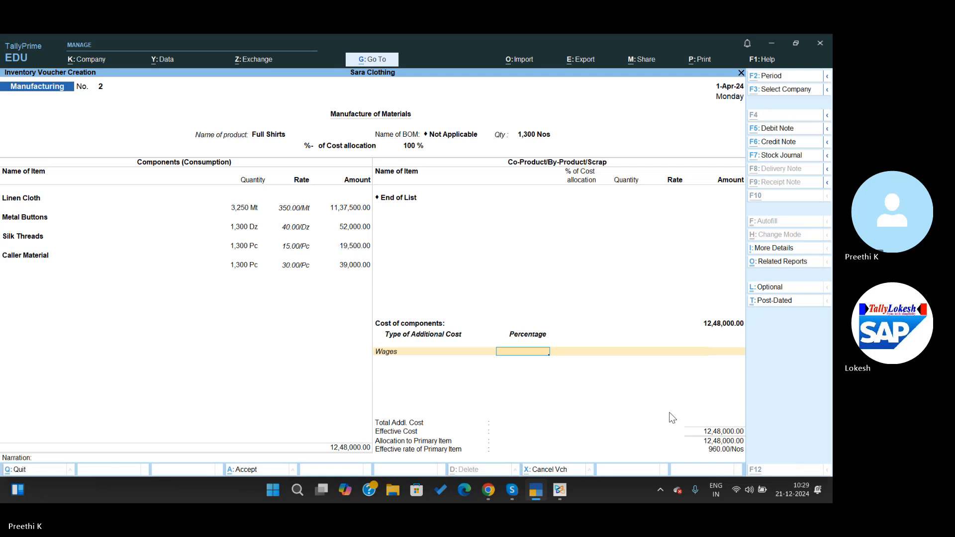
pyautogui.hotkey('alt', 'Tab')
pyautogui.hotkey('alt', 'Tab')
pyautogui.write('5')
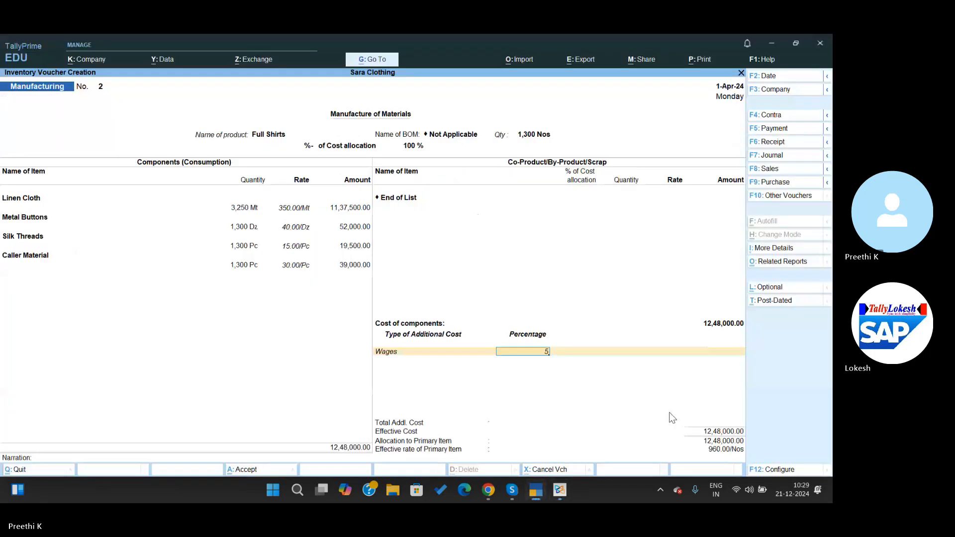
pyautogui.press('BackSpace')
pyautogui.press('Return')
pyautogui.write('52000')
pyautogui.press('Return')
# Step: Add Other Misc Expenses of 1,30,000 as an additional cost without a percentage and save the Full Shirts manufacturing voucher
pyautogui.hotkey('alt', 'Tab')
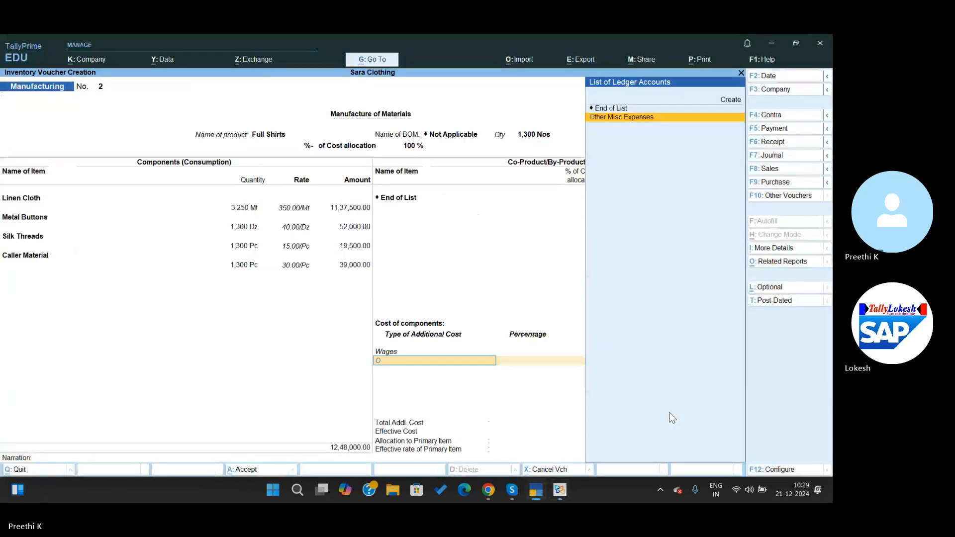
pyautogui.press('Return')
pyautogui.press('Return')
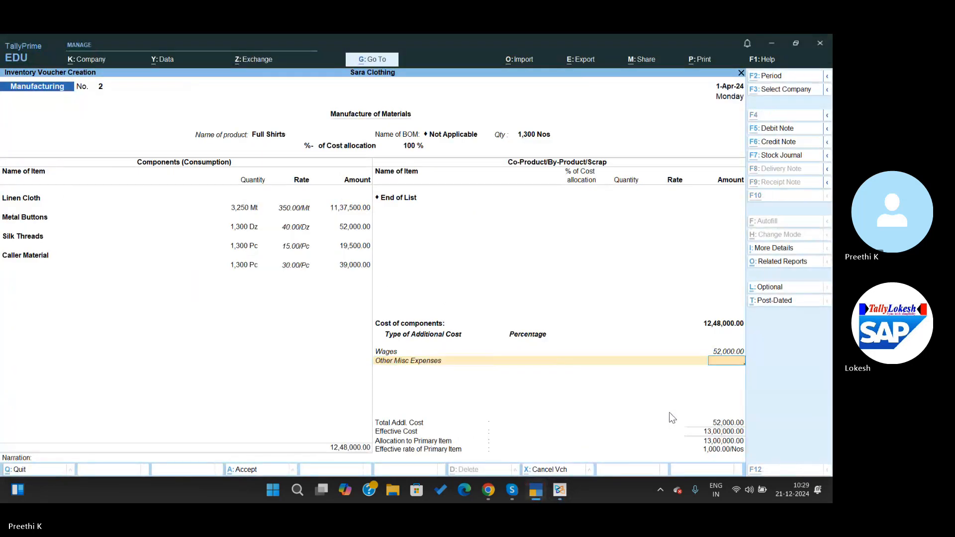
pyautogui.hotkey('alt', 'Tab')
pyautogui.hotkey('alt', 'Tab')
pyautogui.write('130000')
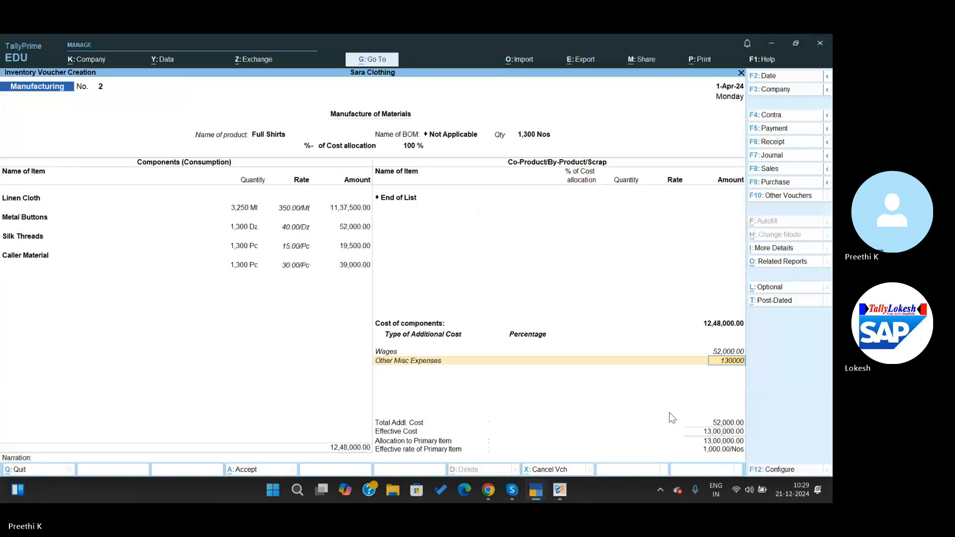
pyautogui.press('Return')
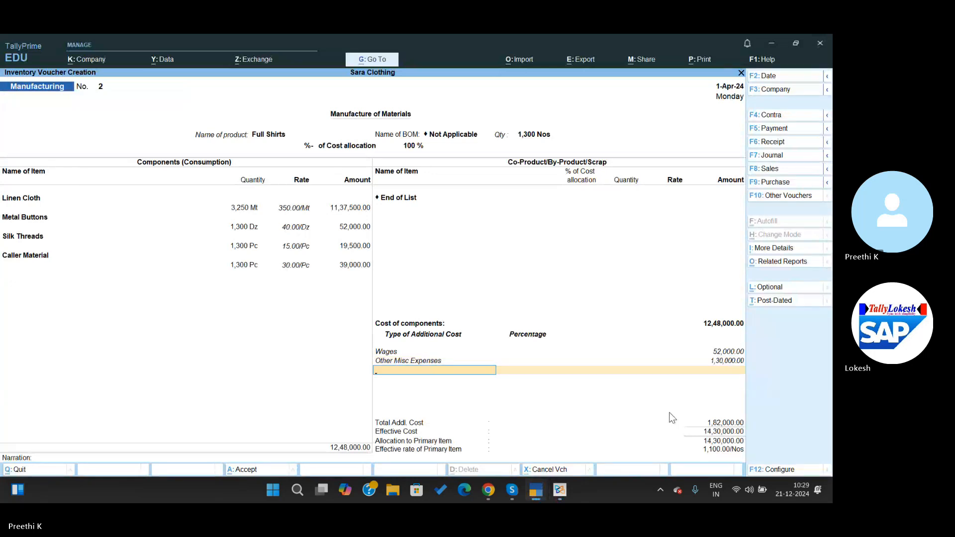
pyautogui.hotkey('ctrl', 'a')
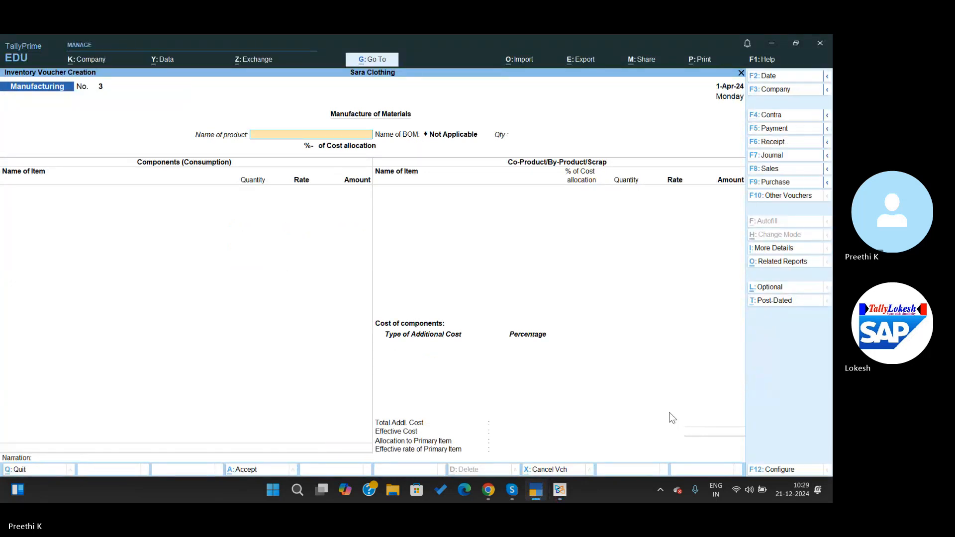
# Step: Check the sales transactions in the problem PDF and open a new Sales voucher
pyautogui.hotkey('alt', 'Tab')
pyautogui.scroll(-3, 672, 418)
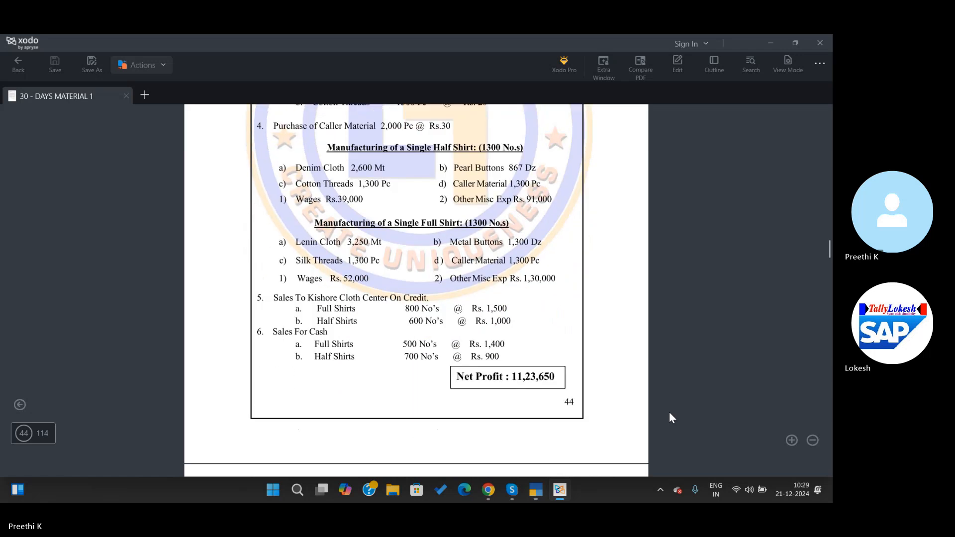
pyautogui.scroll(-2, 669, 413)
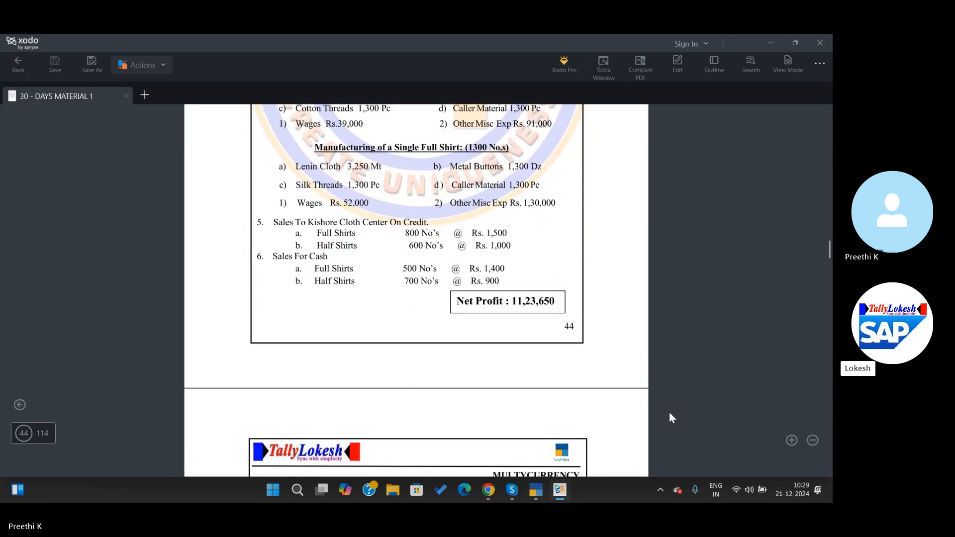
pyautogui.hotkey('alt', 'Tab')
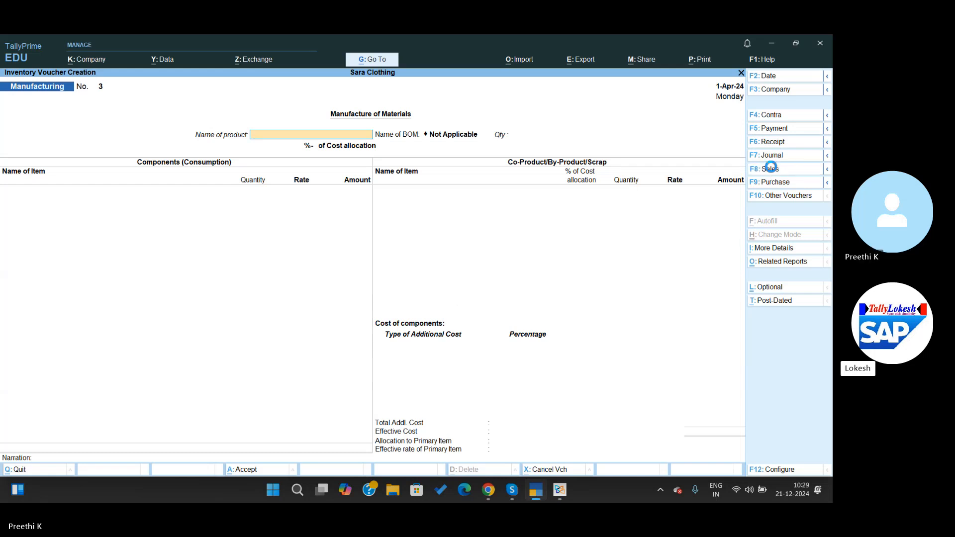
pyautogui.click(770, 168)
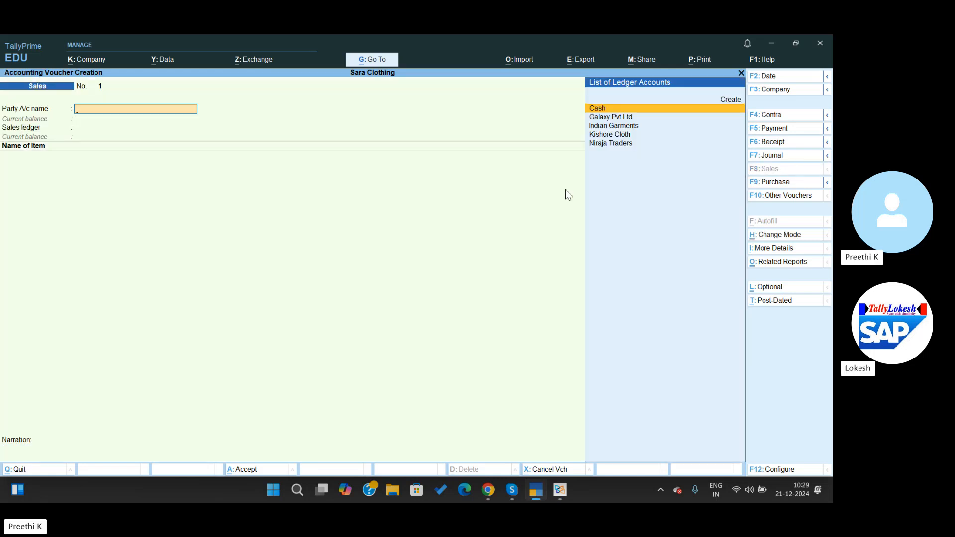
pyautogui.hotkey('alt', 'Tab')
pyautogui.hotkey('alt', 'Tab')
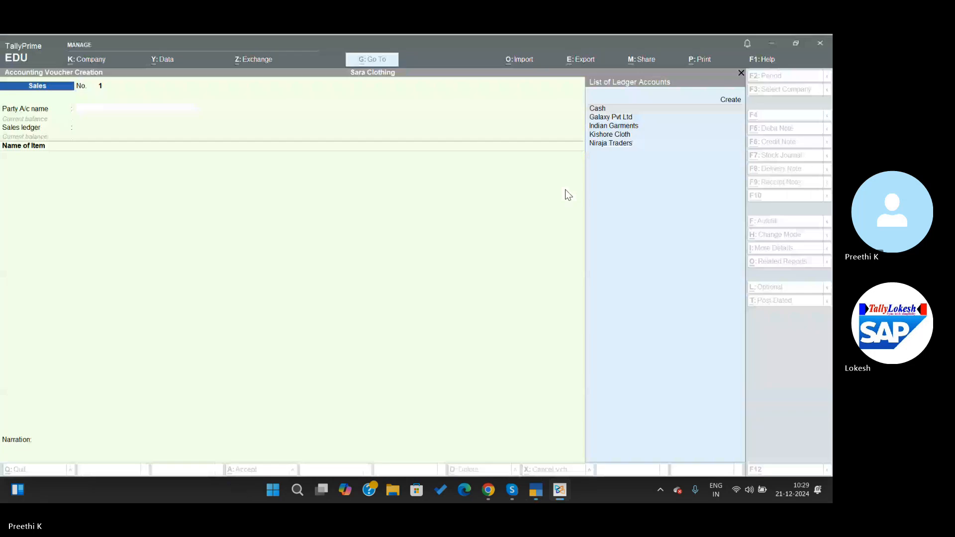
# Step: Choose Kishore Cloth as the sales voucher's party and leave all its dispatch details blank
pyautogui.write('k')
pyautogui.press('Return')
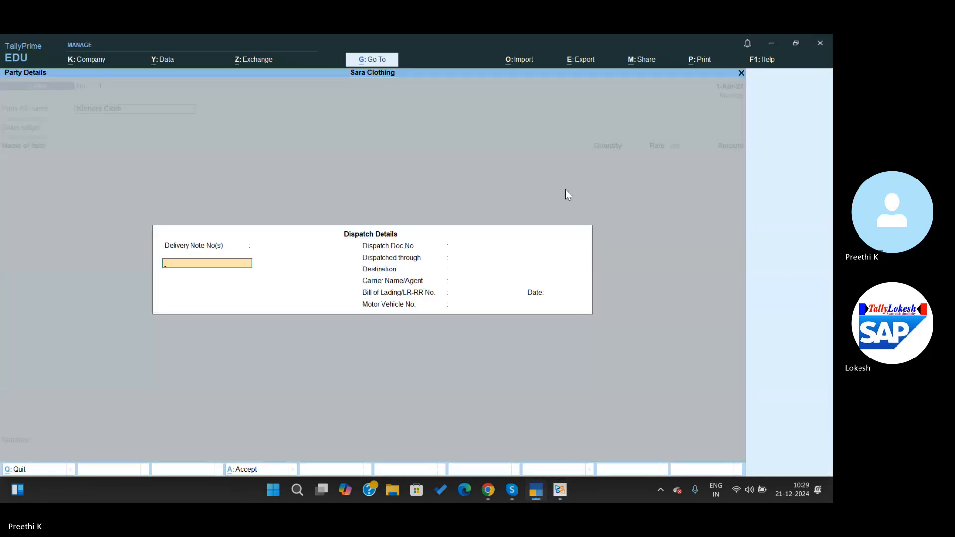
pyautogui.press('Return')
pyautogui.press('Return')
pyautogui.press('Return')
pyautogui.press('Return')
pyautogui.press('Return')
pyautogui.press('Return')
pyautogui.press('Return')
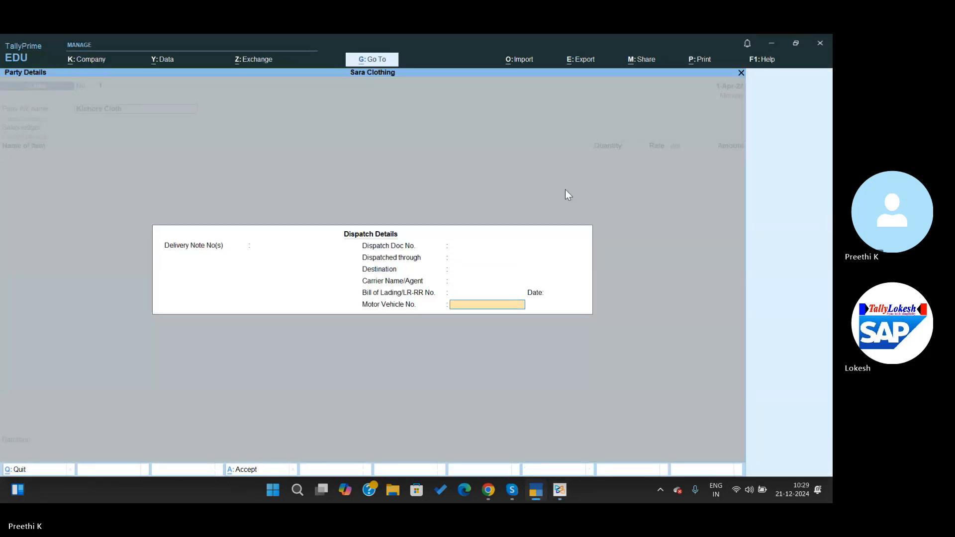
pyautogui.press('Return')
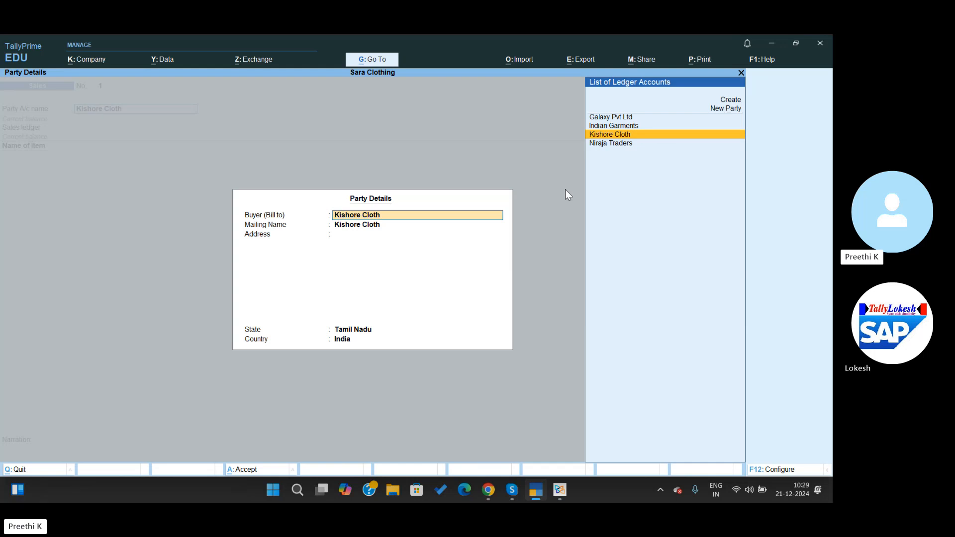
# Step: Accept the default party details for Kishore Cloth and select Sales as the sales ledger
pyautogui.press('Return')
pyautogui.press('Return')
pyautogui.press('Return')
pyautogui.press('Return')
pyautogui.press('Return')
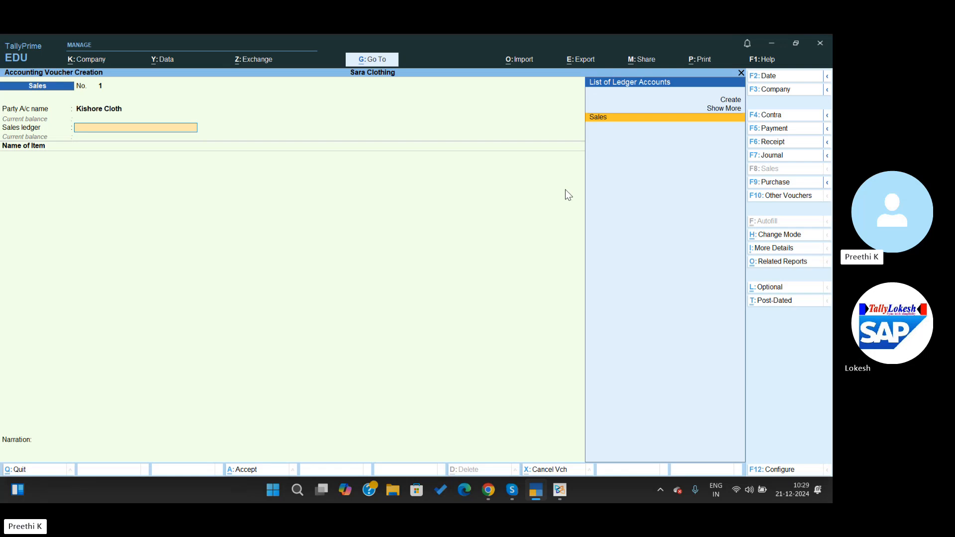
pyautogui.press('Return')
# Step: Add Full Shirts to the Kishore Cloth sale with a quantity of 800 Nos, following the problem PDF
pyautogui.hotkey('alt', 'Tab')
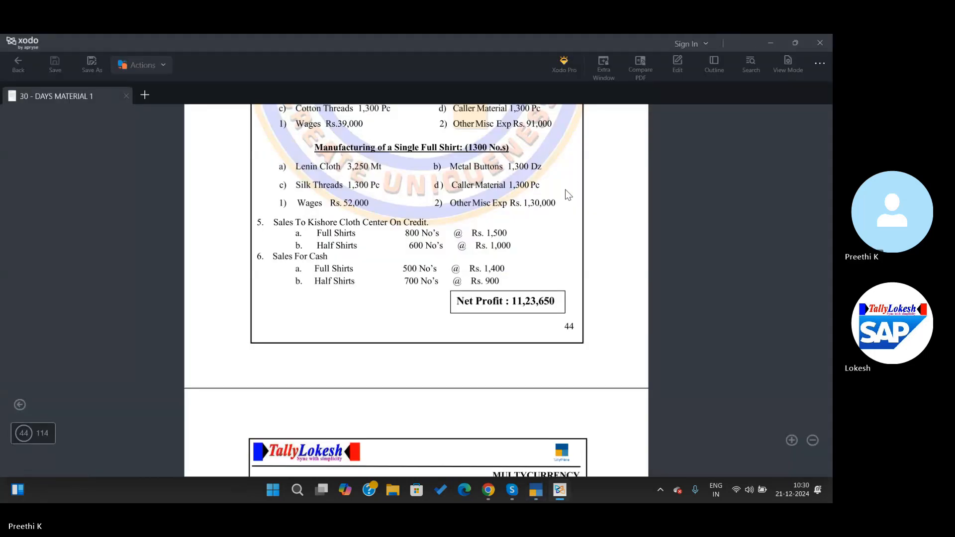
pyautogui.hotkey('alt', 'Tab')
pyautogui.write('ful')
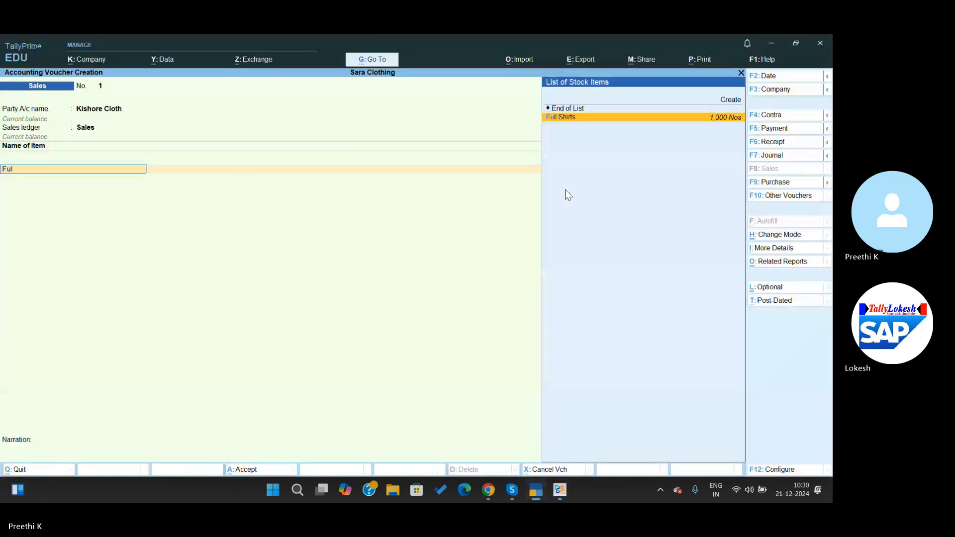
pyautogui.press('Return')
pyautogui.hotkey('alt', 'Tab')
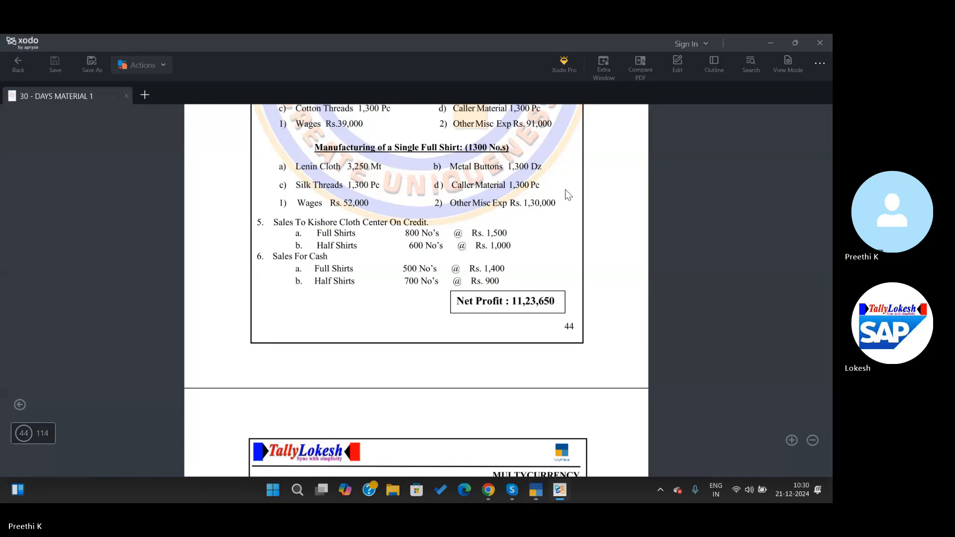
pyautogui.hotkey('alt', 'Tab')
pyautogui.write('800')
pyautogui.press('Return')
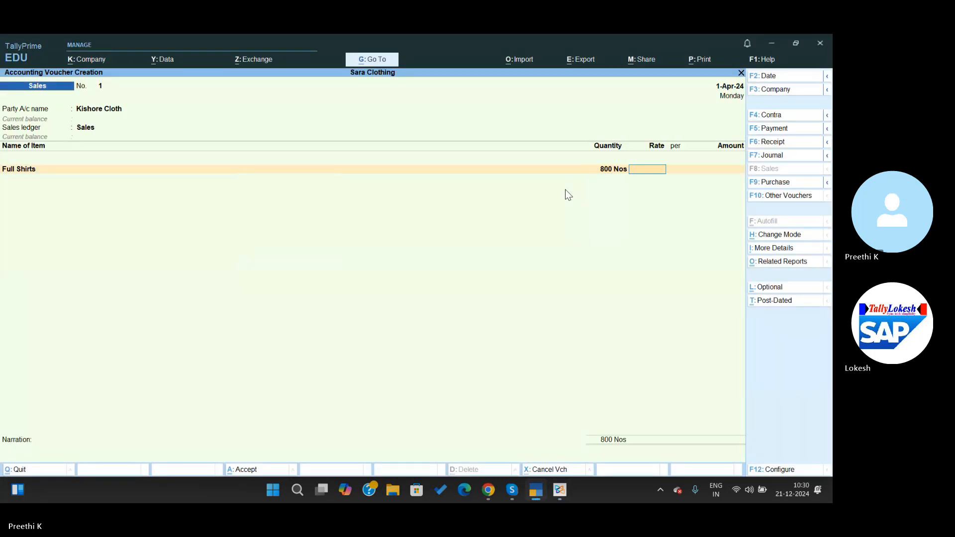
# Step: Set the Full Shirts rate to 1,500 per Nos as given in the PDF and accept the line
pyautogui.hotkey('alt', 'Tab')
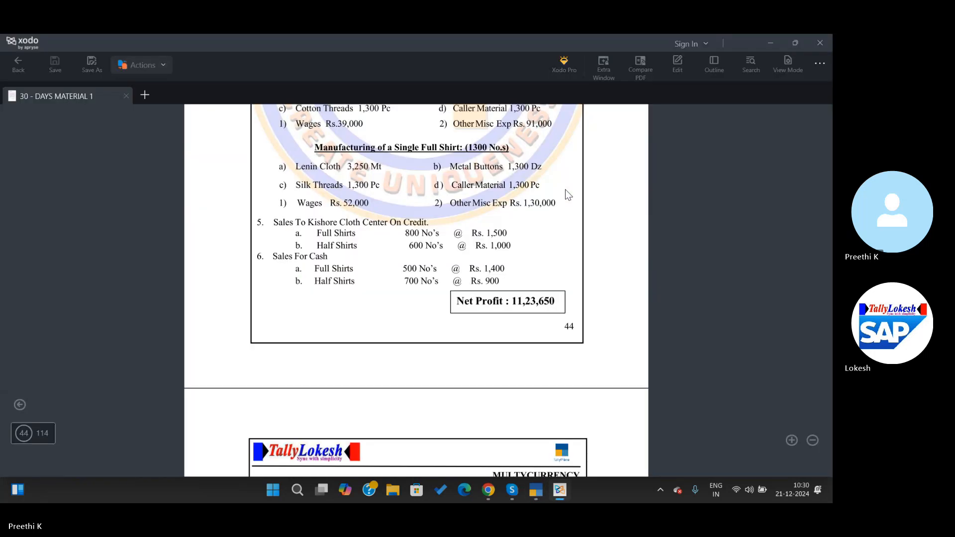
pyautogui.hotkey('alt', 'Tab')
pyautogui.write('1500')
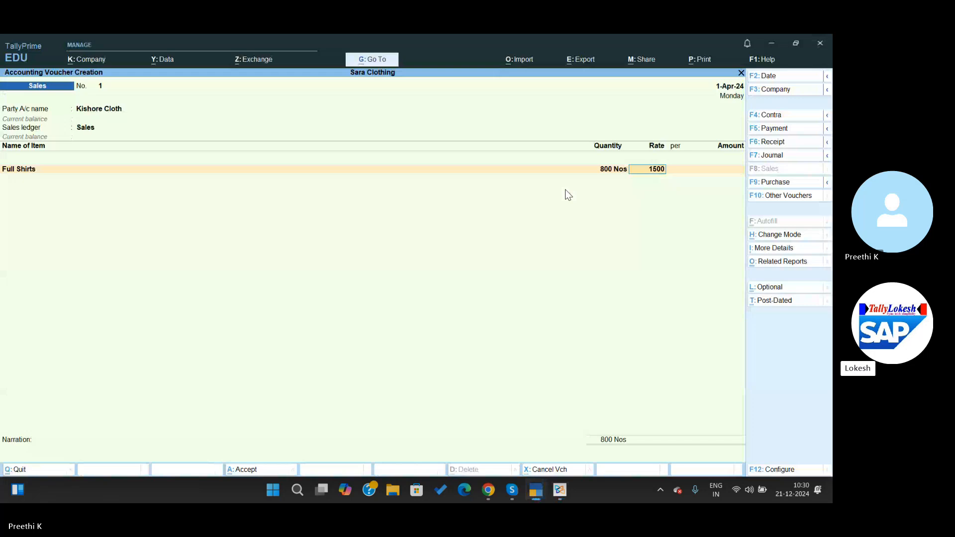
pyautogui.press('Return')
pyautogui.press('Return')
pyautogui.press('Return')
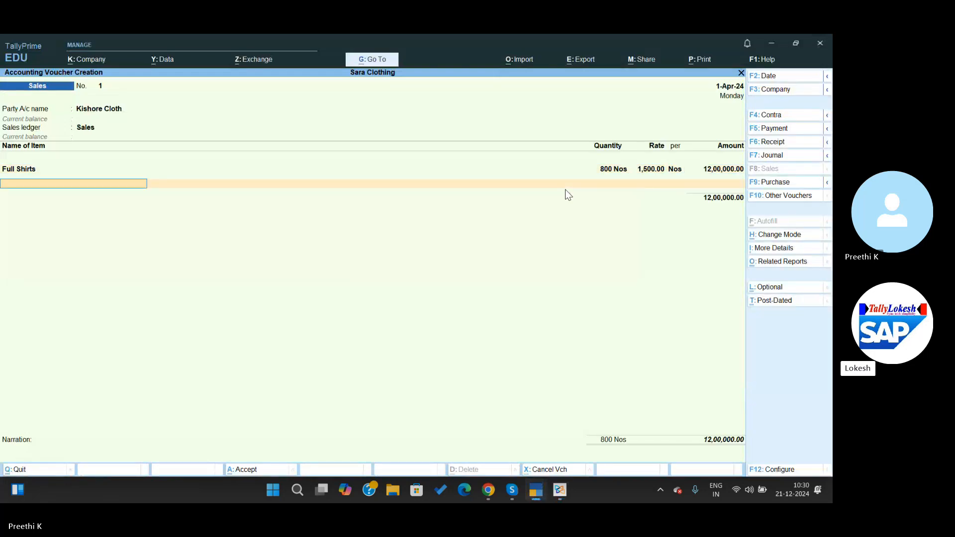
# Step: Add Half Shirts as the second item with a quantity of 600 Nos, following the problem PDF
pyautogui.hotkey('alt', 'Tab')
pyautogui.hotkey('alt', 'Tab')
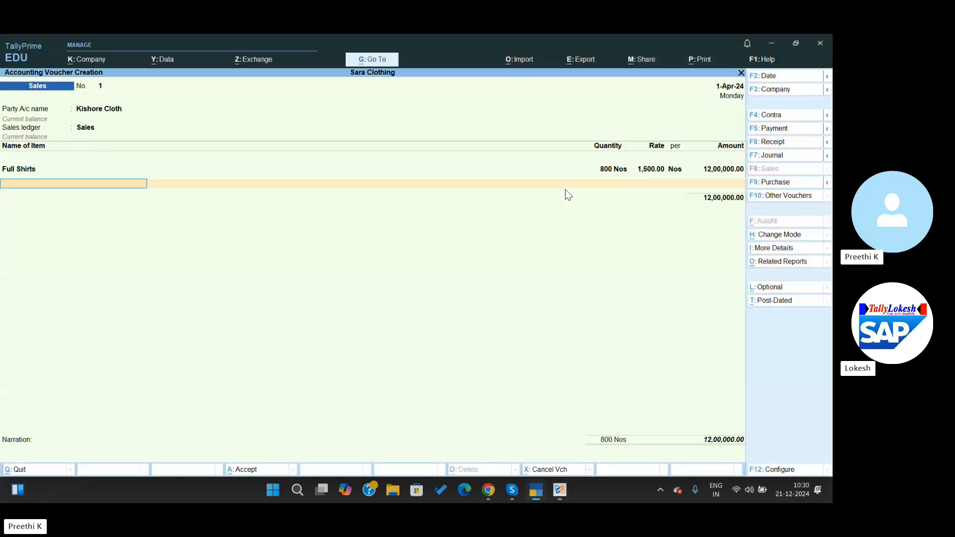
pyautogui.write('Ha')
pyautogui.press('Return')
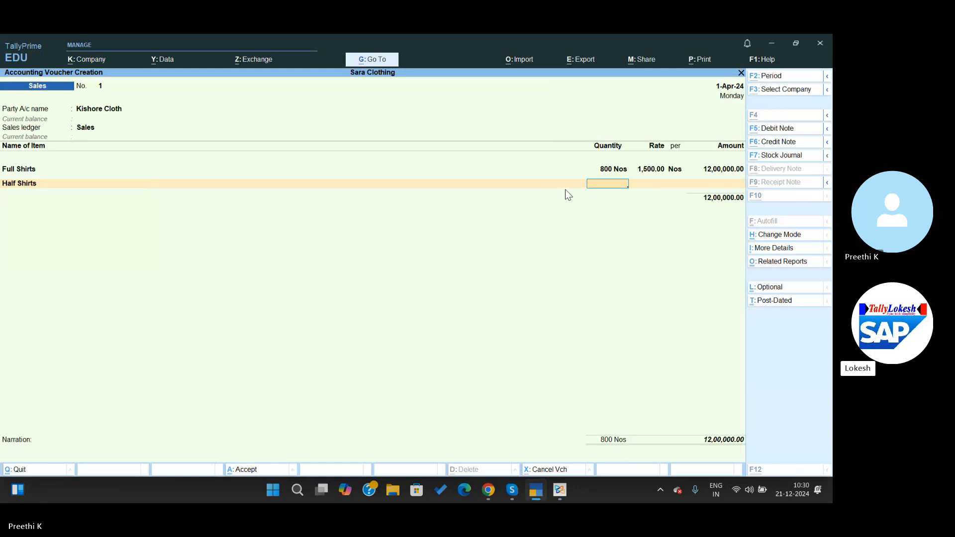
pyautogui.hotkey('alt', 'Tab')
pyautogui.hotkey('alt', 'Tab')
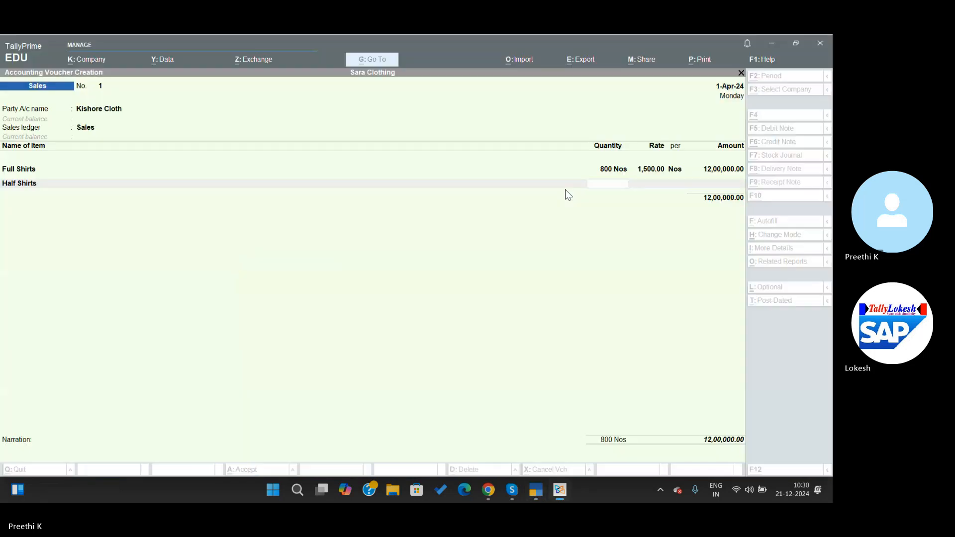
pyautogui.write('600')
pyautogui.press('Return')
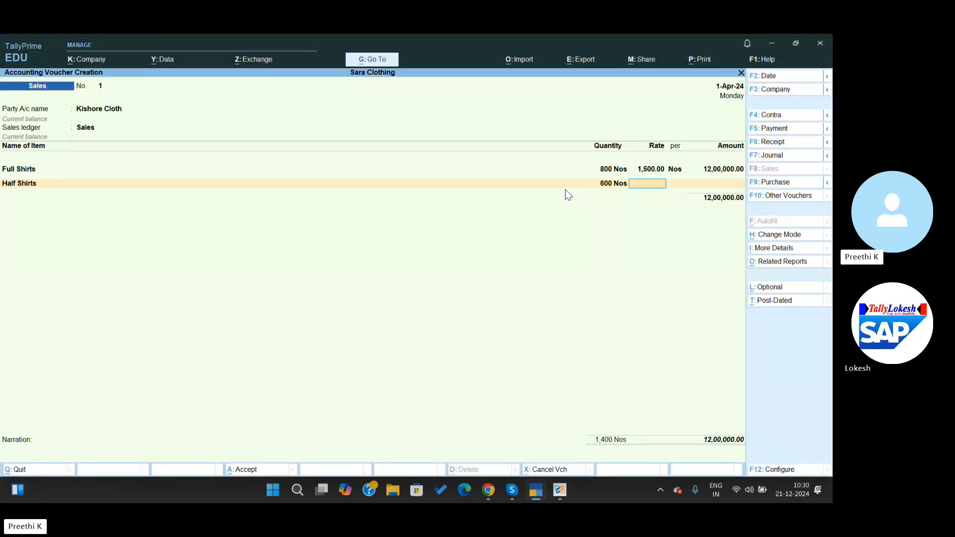
# Step: Set the Half Shirts rate to 1,000 per Nos and save the Kishore Cloth sales voucher
pyautogui.hotkey('alt', 'Tab')
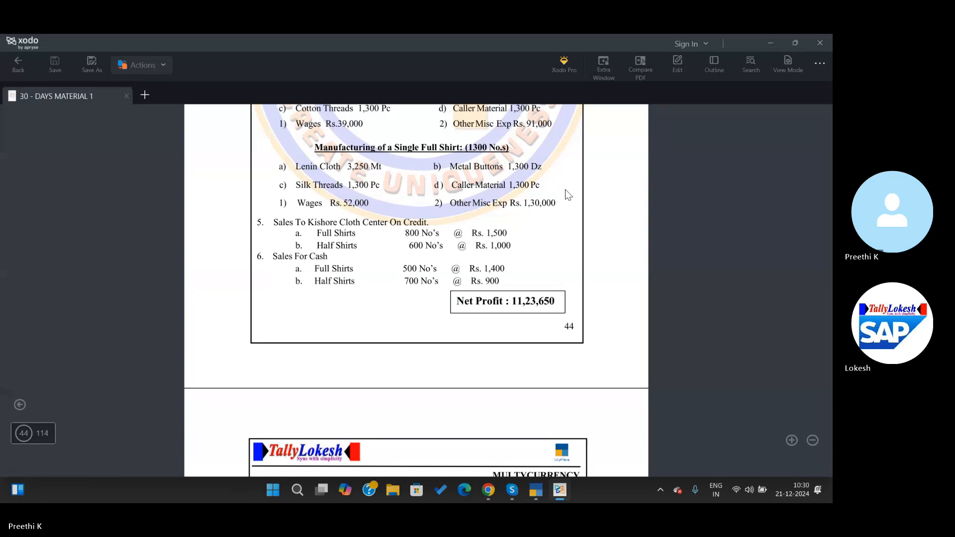
pyautogui.hotkey('alt', 'Tab')
pyautogui.write('1000')
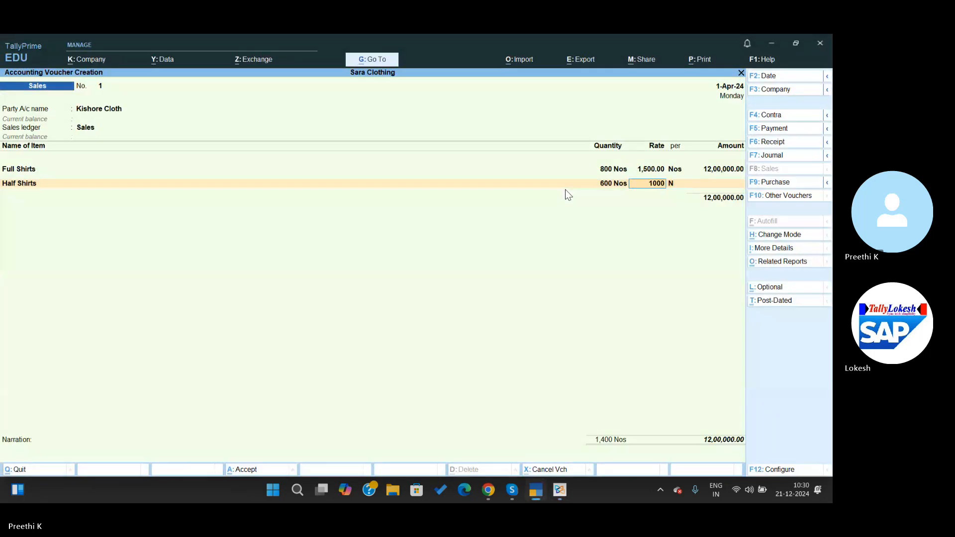
pyautogui.press('Return')
pyautogui.press('Return')
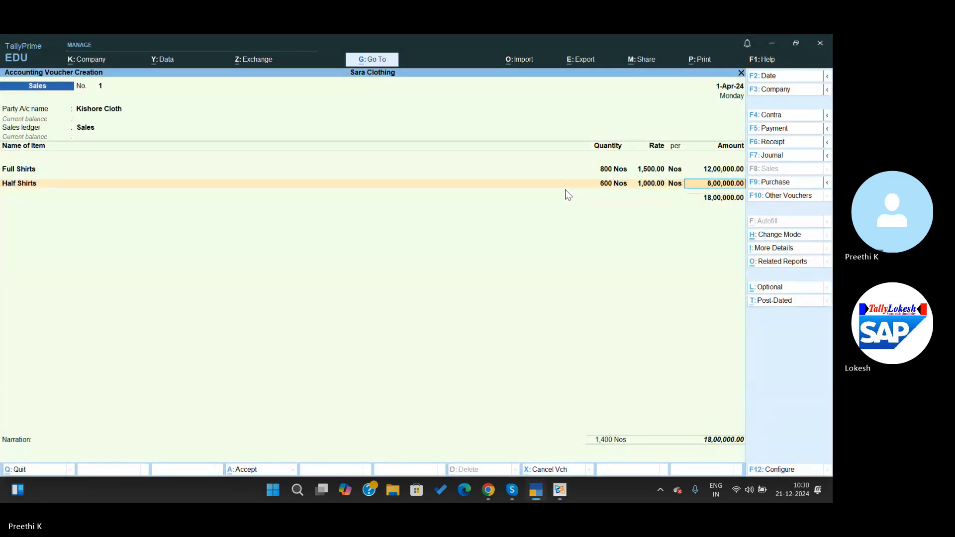
pyautogui.hotkey('ctrl', 'a')
# Step: Check the cash sales in the PDF, choose Cash as the new sales voucher's party and leave the dispatch details blank
pyautogui.hotkey('alt', 'Tab')
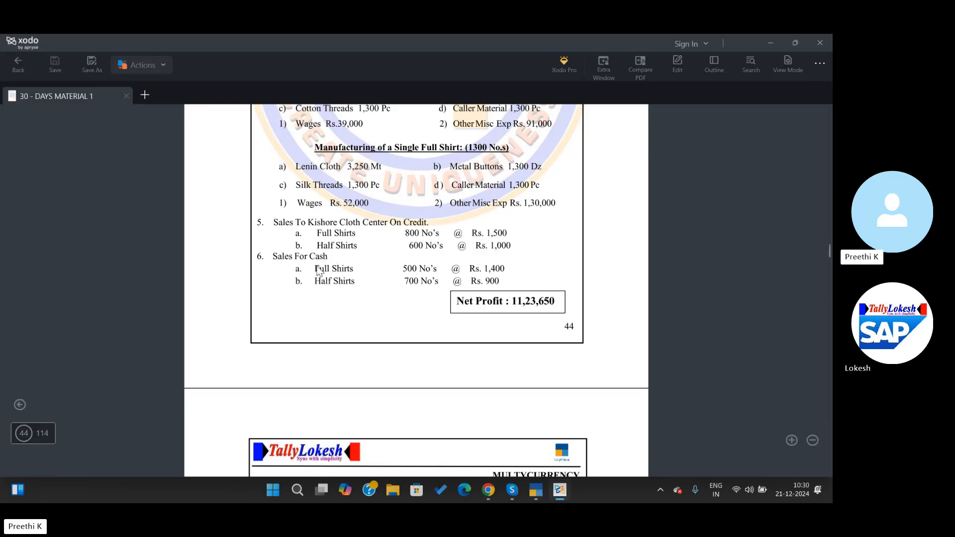
pyautogui.hotkey('alt', 'Tab')
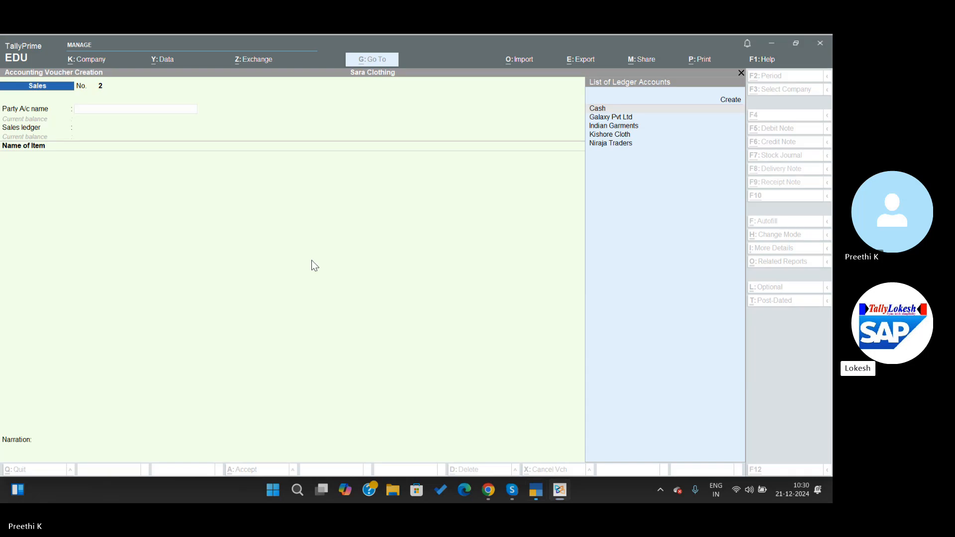
pyautogui.press('Return')
pyautogui.press('Return')
pyautogui.press('Return')
pyautogui.press('Return')
pyautogui.press('Return')
pyautogui.press('Return')
pyautogui.press('Return')
pyautogui.press('Return')
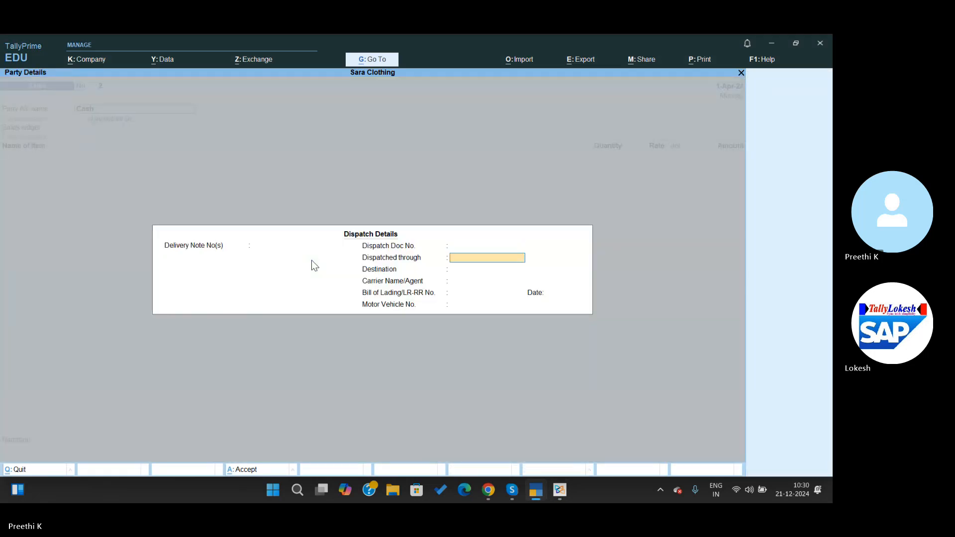
pyautogui.press('Return')
pyautogui.press('Return')
pyautogui.press('Return')
pyautogui.press('Return')
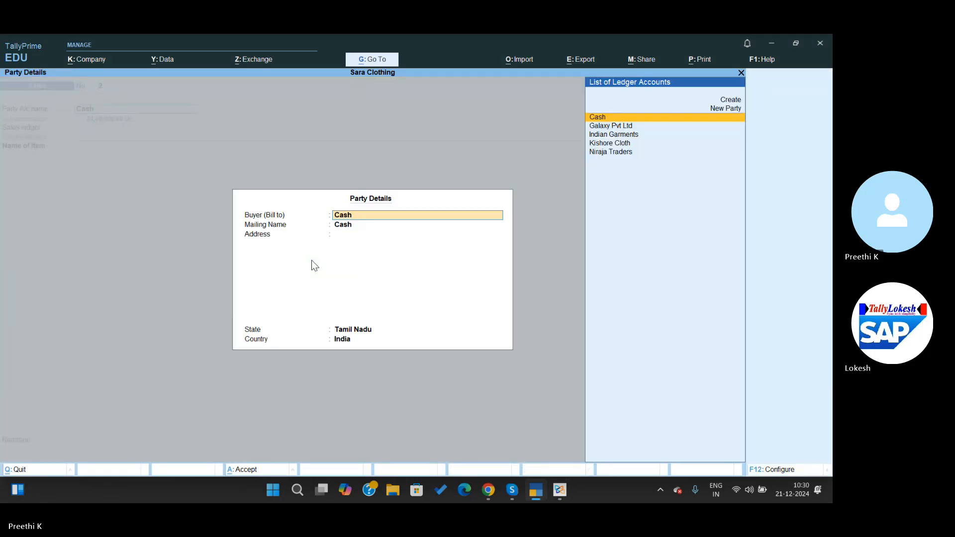
# Step: Accept the default party details for Cash and select Sales as the sales ledger
pyautogui.press('Return')
pyautogui.press('Return')
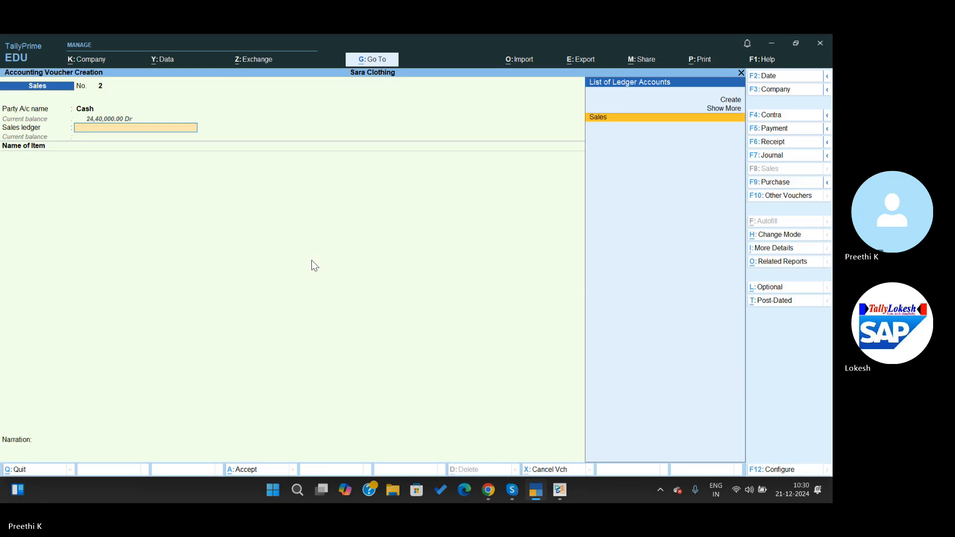
pyautogui.press('Return')
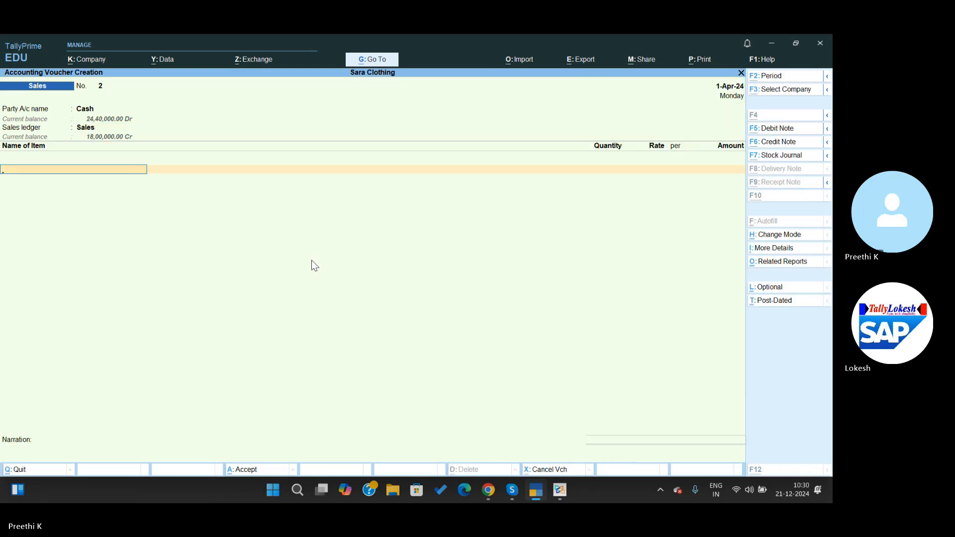
# Step: Add Full Shirts to the cash sale with a quantity of 500 Nos, accepting the pre-filled rate of 1,500
pyautogui.hotkey('alt', 'Tab')
pyautogui.hotkey('alt', 'Tab')
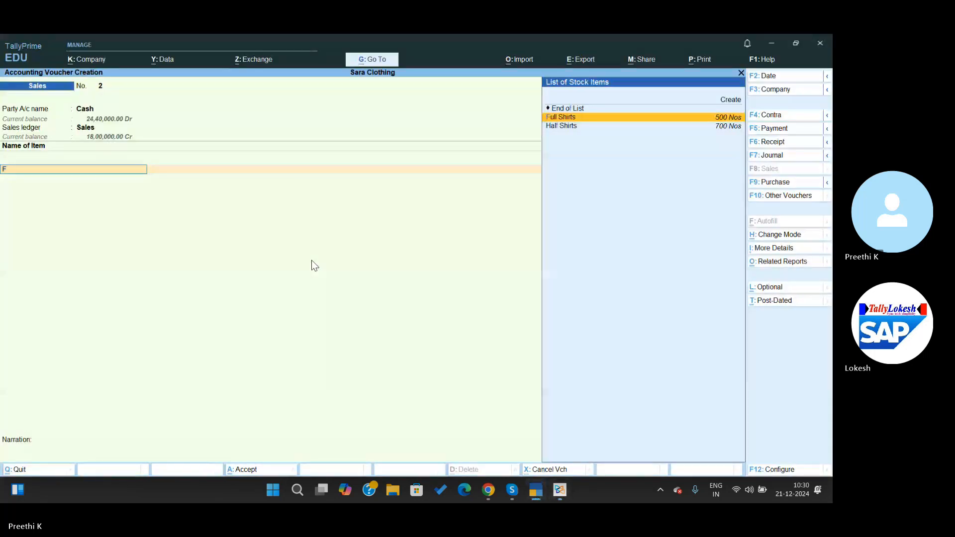
pyautogui.press('Return')
pyautogui.hotkey('alt', 'Tab')
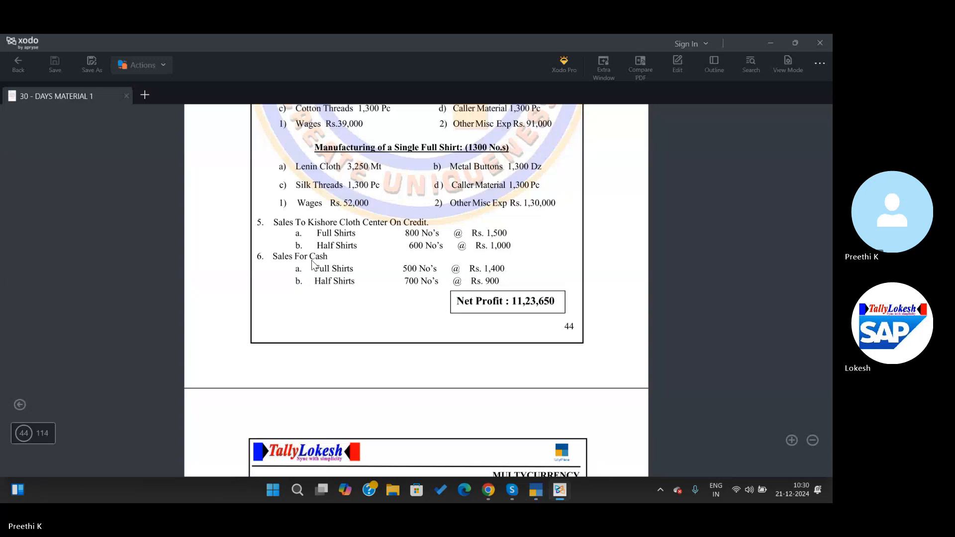
pyautogui.hotkey('alt', 'Tab')
pyautogui.write('500')
pyautogui.press('Return')
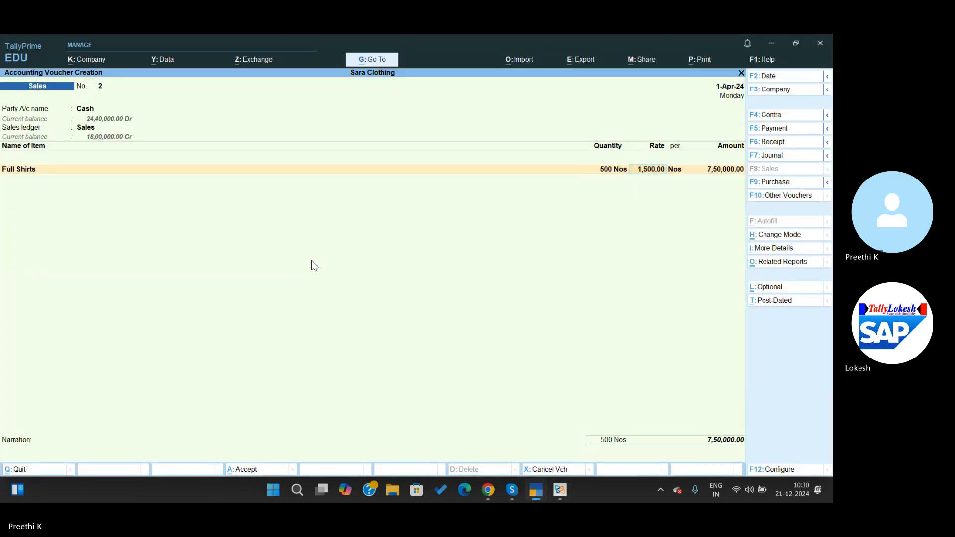
pyautogui.press('Return')
pyautogui.press('Return')
pyautogui.press('Return')
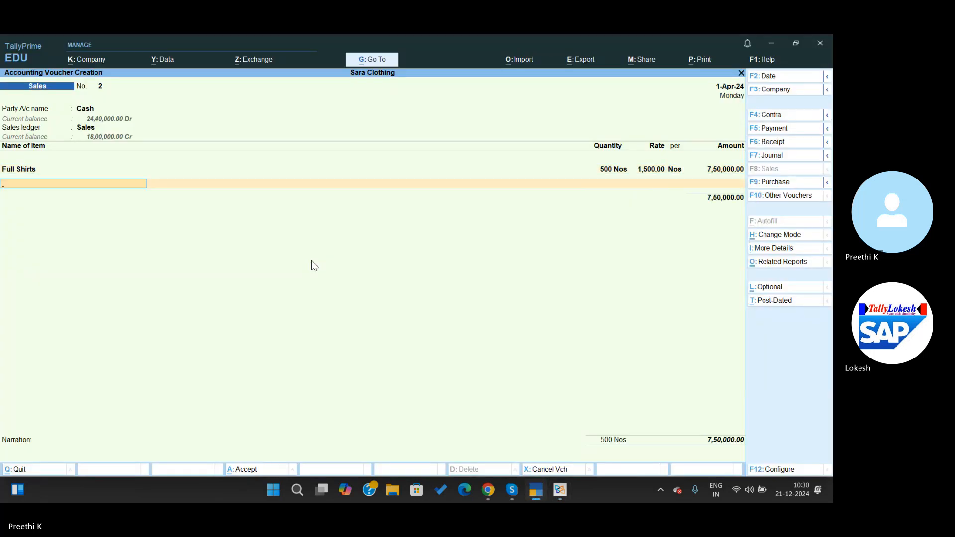
# Step: Add 700 Nos of Half Shirts at the pre-filled rate of 1,000 and save the cash sales voucher
pyautogui.write('hal')
pyautogui.press('Return')
pyautogui.hotkey('alt', 'Tab')
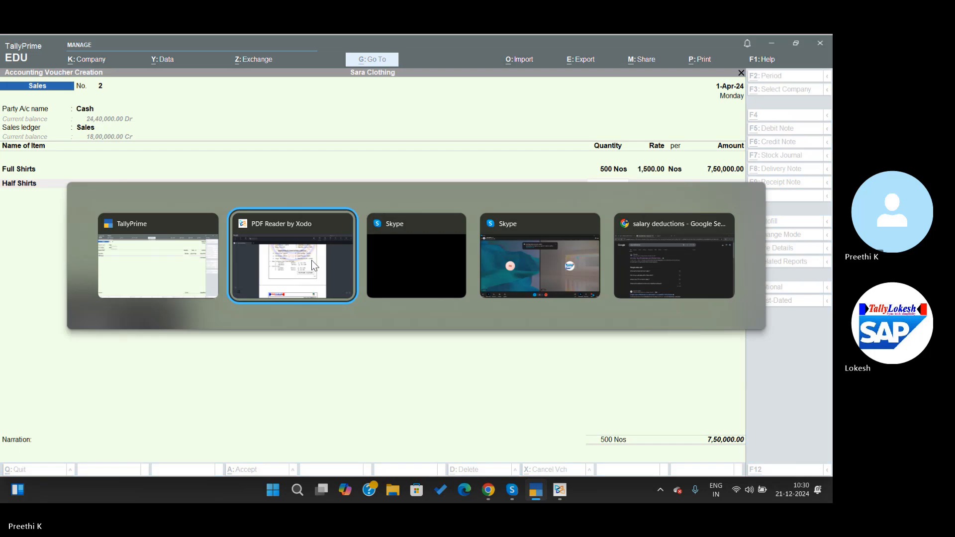
pyautogui.hotkey('alt', 'Tab')
pyautogui.write('700')
pyautogui.press('Return')
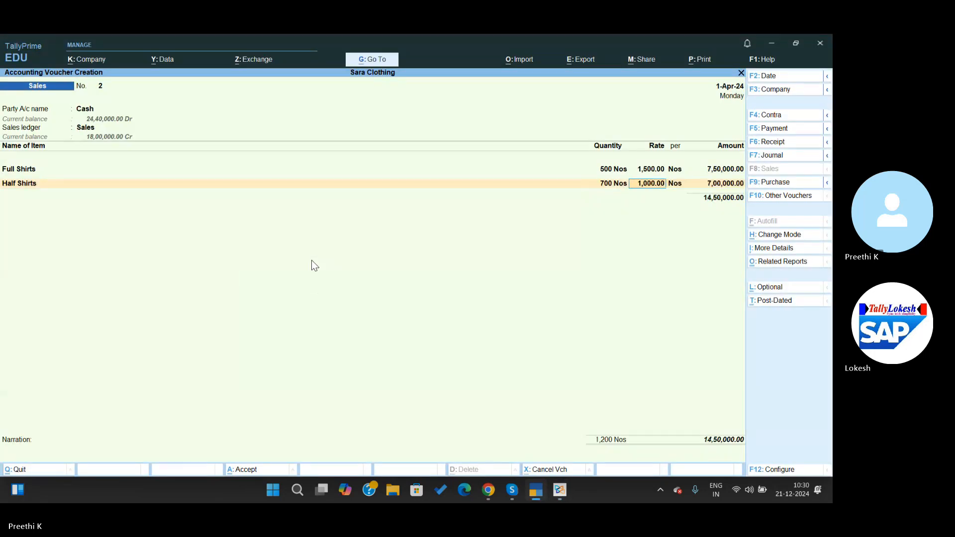
pyautogui.press('Return')
pyautogui.hotkey('ctrl', 'a')
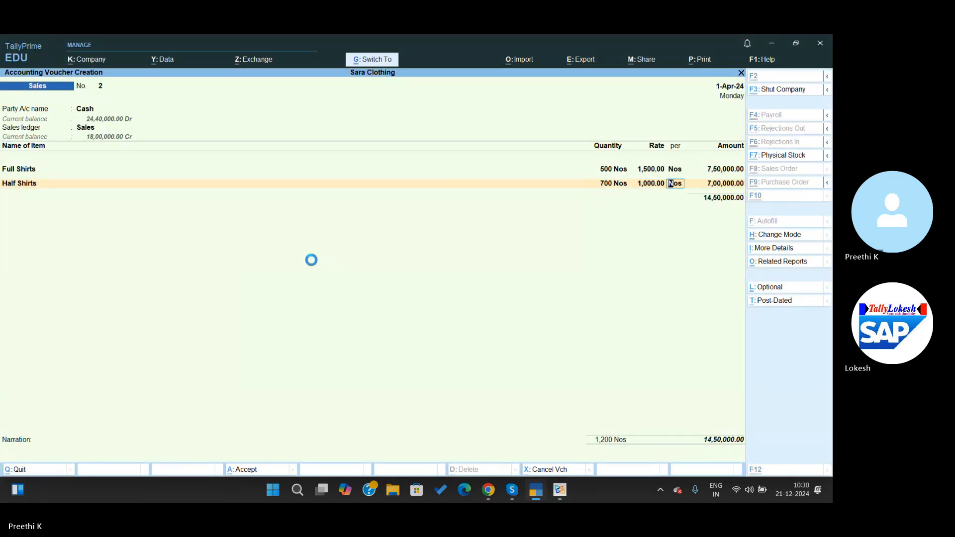
# Step: Reopen the saved cash sales voucher and compare its item rates with the cash sales in the problem PDF
pyautogui.hotkey('alt', 'Tab')
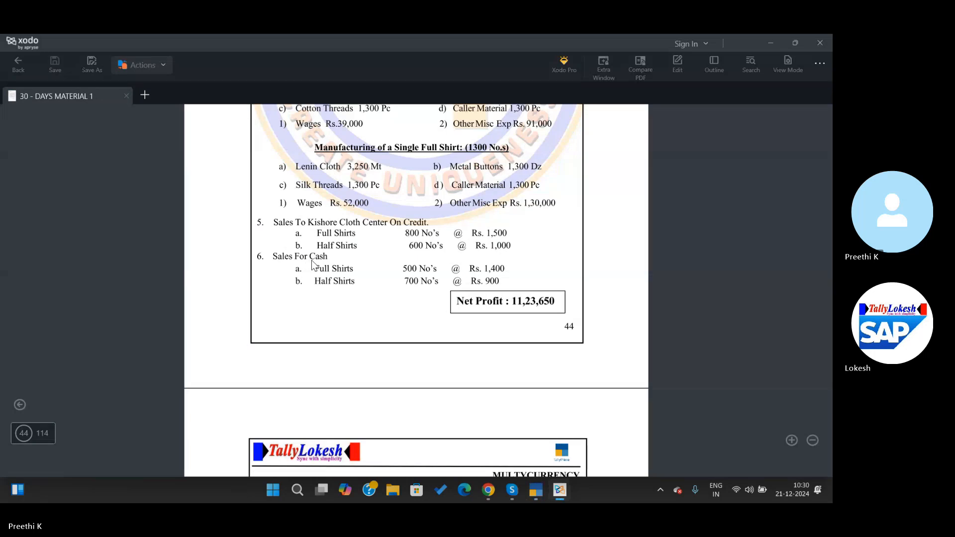
pyautogui.hotkey('alt', 'Tab')
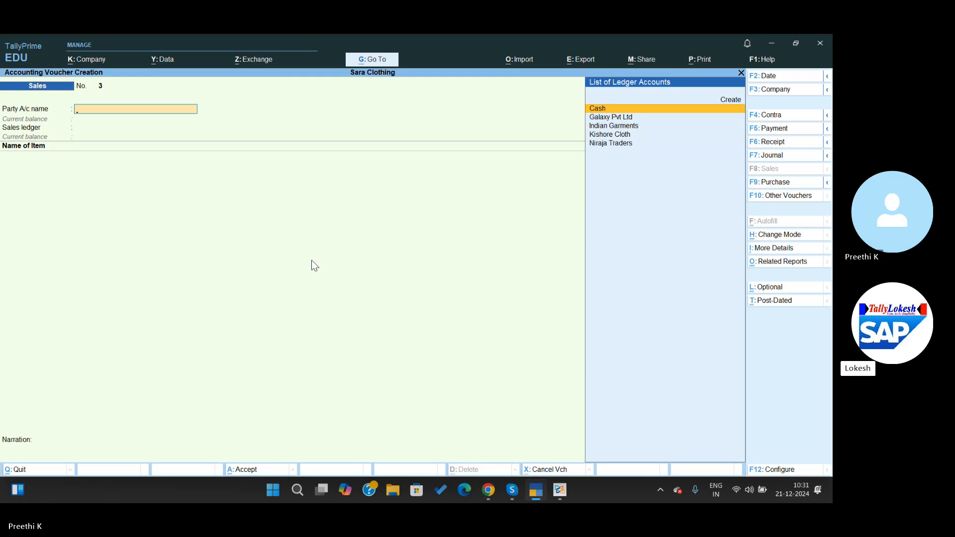
pyautogui.press('pageup')
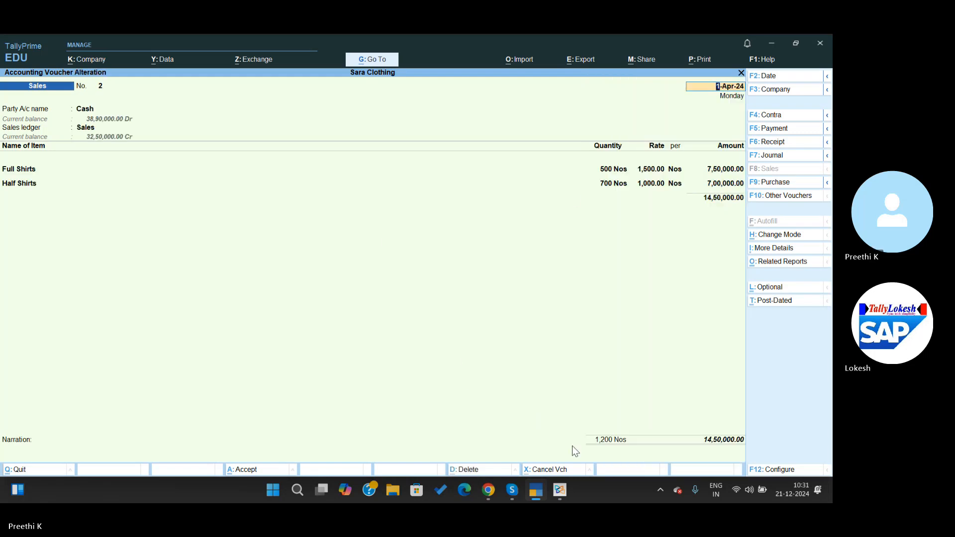
pyautogui.click(558, 490)
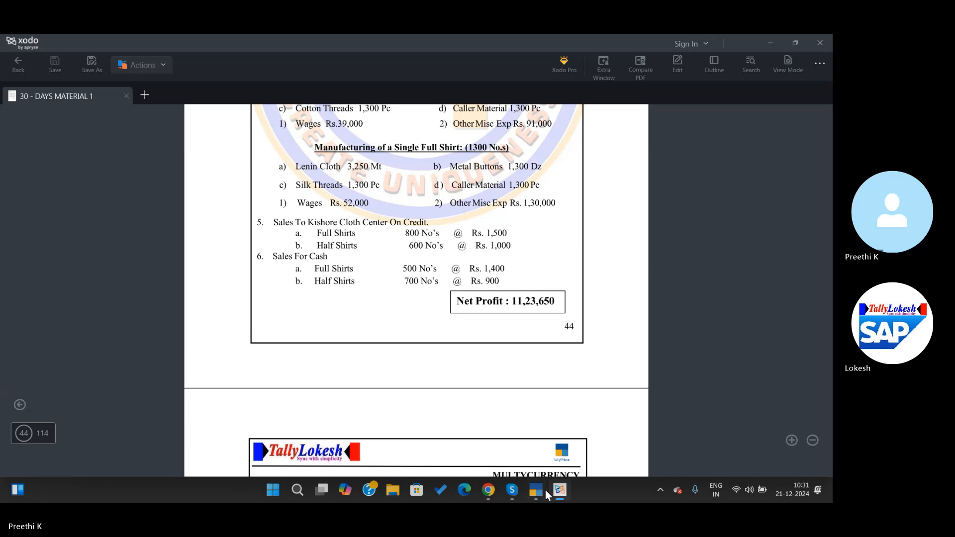
# Step: Change the Half Shirts rate to 900 in the reopened cash sales voucher in TallyPrime
pyautogui.click(542, 490)
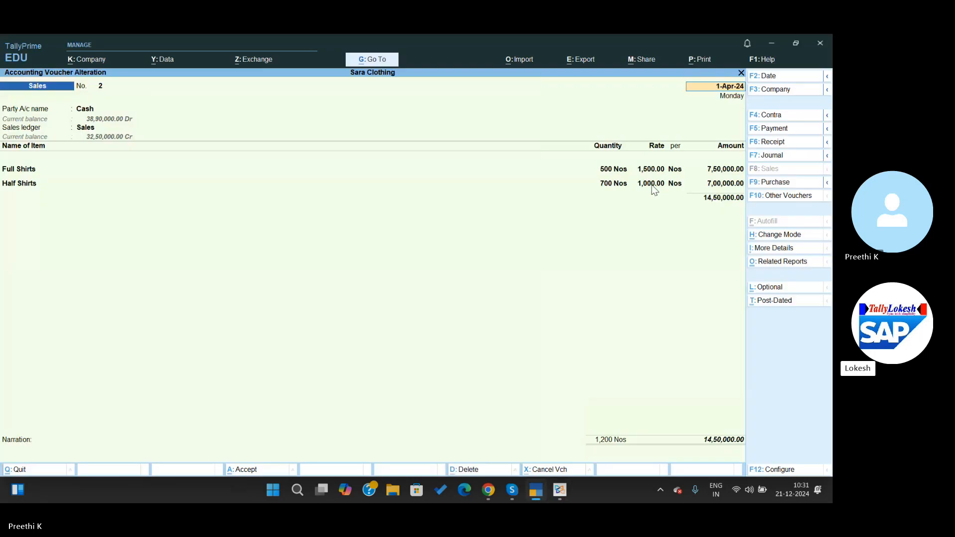
pyautogui.write('900')
pyautogui.press('Return')
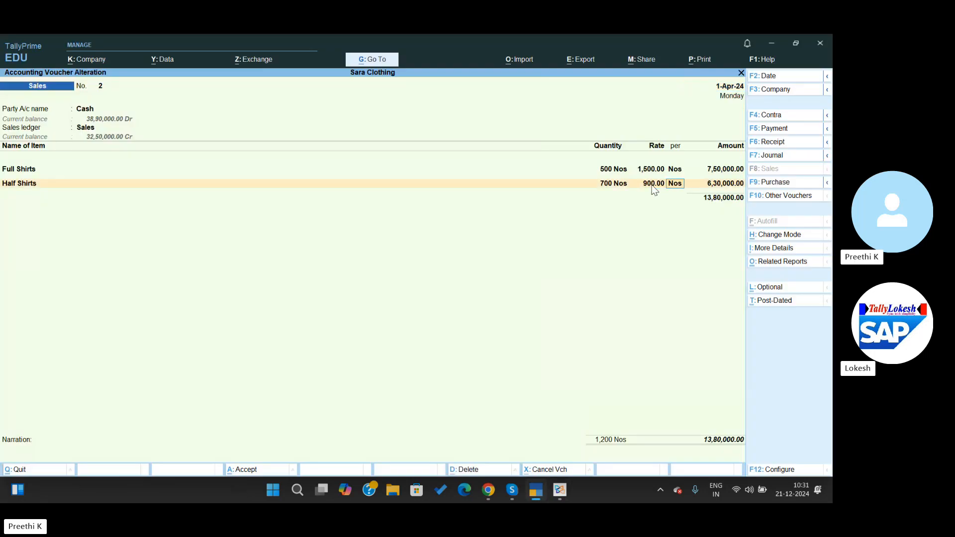
# Step: Change the Full Shirts rate to 1,400 and save the altered cash sales voucher
pyautogui.click(653, 171)
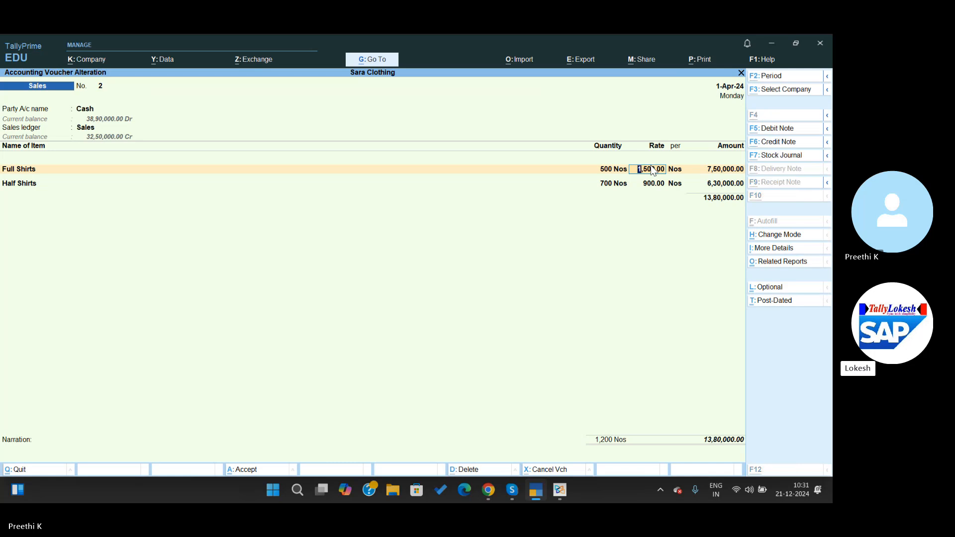
pyautogui.hotkey('alt', 'Tab')
pyautogui.hotkey('alt', 'Tab')
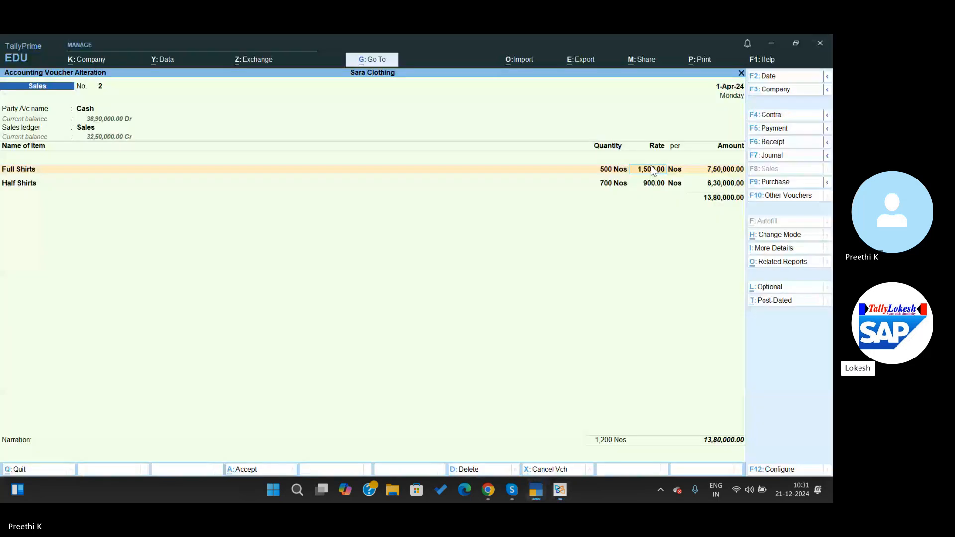
pyautogui.write('1,400')
pyautogui.press('Return')
pyautogui.press('Return')
pyautogui.press('Return')
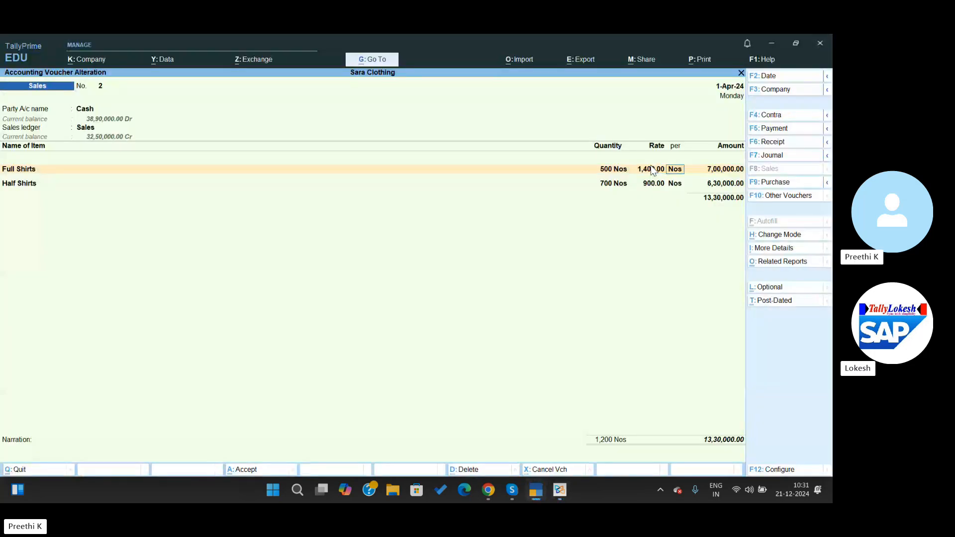
pyautogui.press('Return')
pyautogui.press('Return')
pyautogui.press('Return')
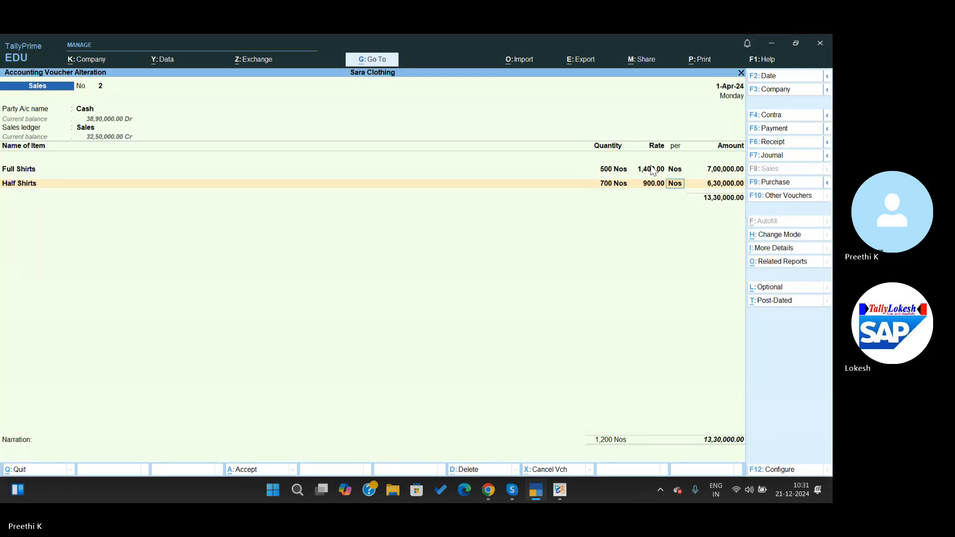
pyautogui.press('alt')
pyautogui.hotkey('ctrl', 'a')
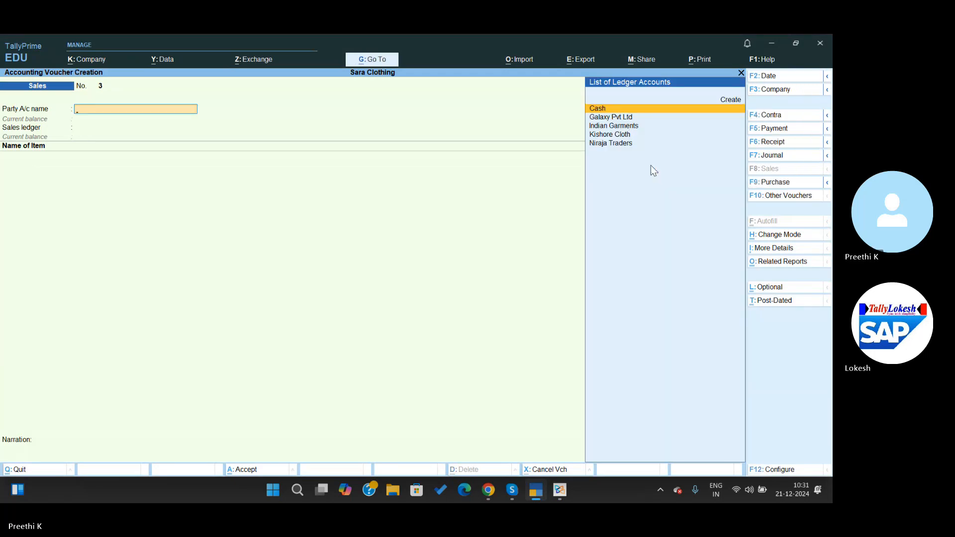
# Step: Quit voucher creation and review the Day Book entries in detailed view
pyautogui.press('Escape')
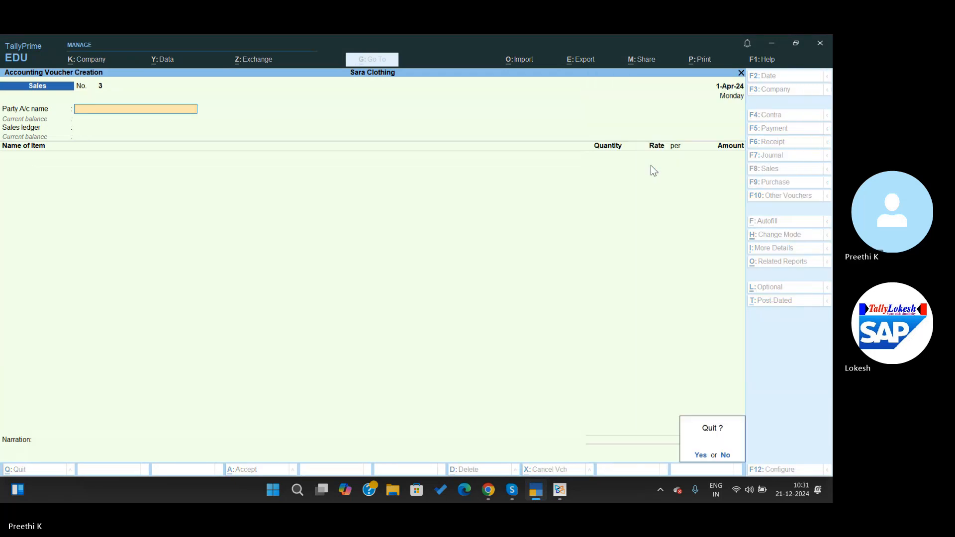
pyautogui.press('y')
pyautogui.press('k')
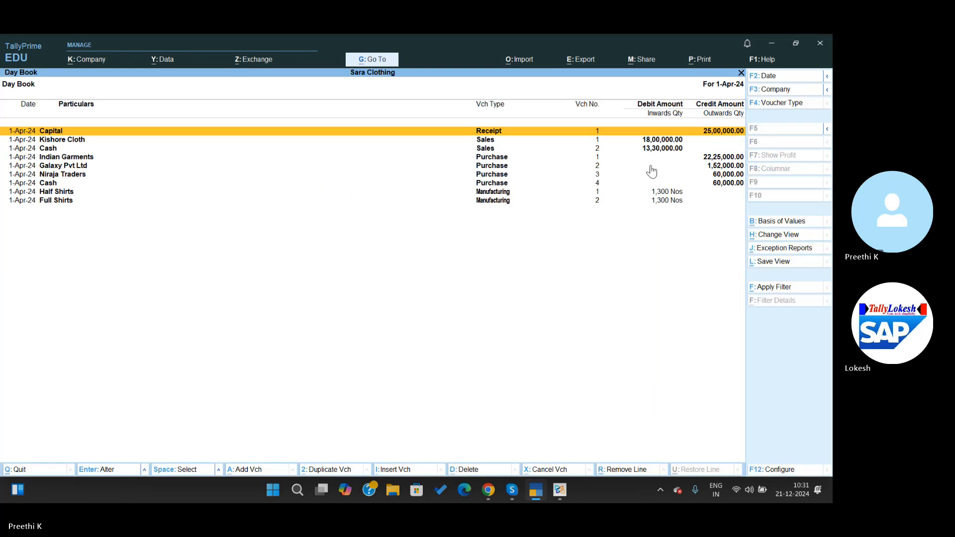
pyautogui.hotkey('alt', 'F5')
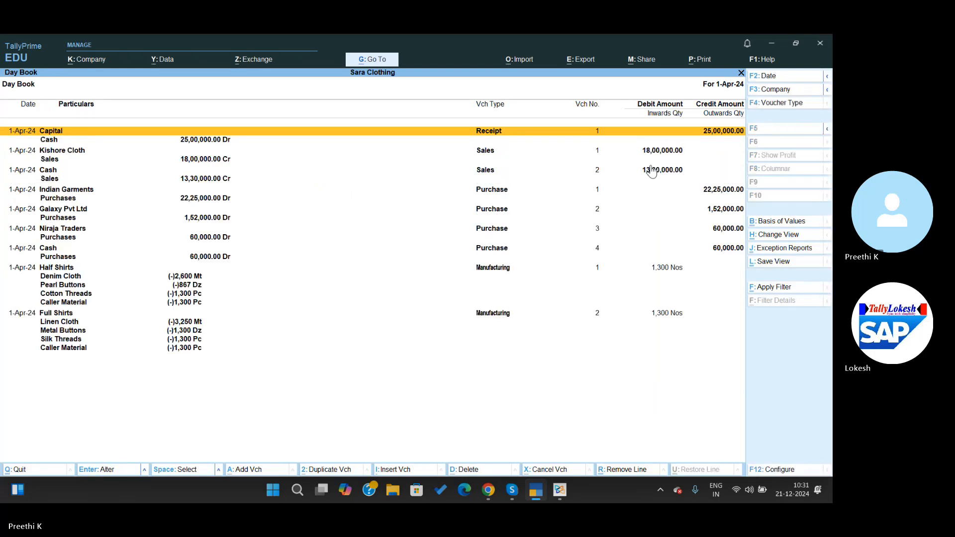
pyautogui.press('Escape')
# Step: Review the Profit & Loss A/c of Sara Clothing in detailed view
pyautogui.press('Down')
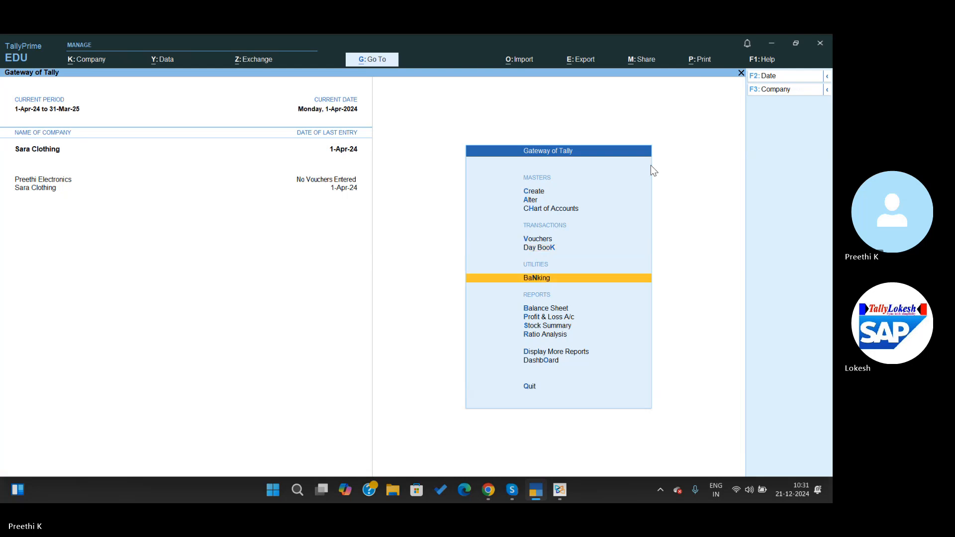
pyautogui.press('Down')
pyautogui.press('Down')
pyautogui.press('Return')
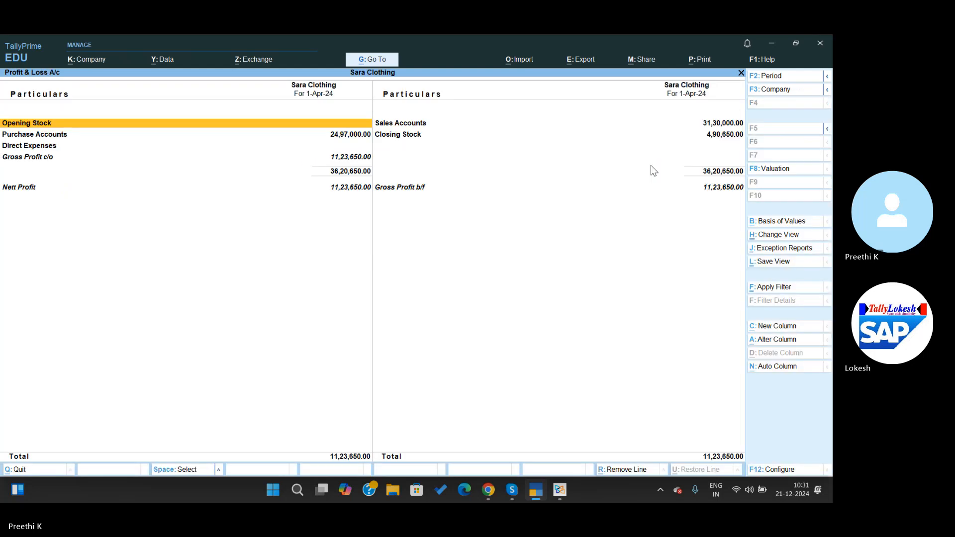
pyautogui.hotkey('alt', 'F5')
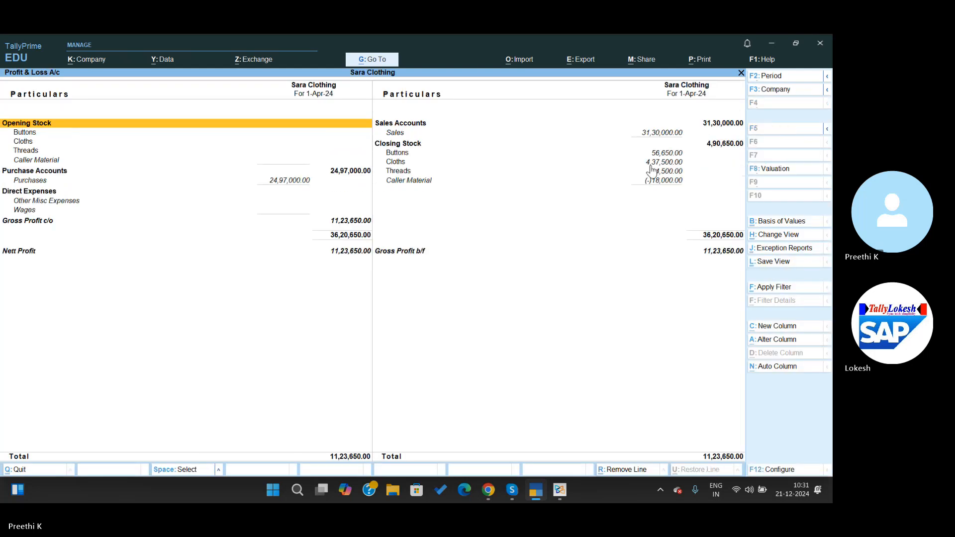
pyautogui.press('Escape')
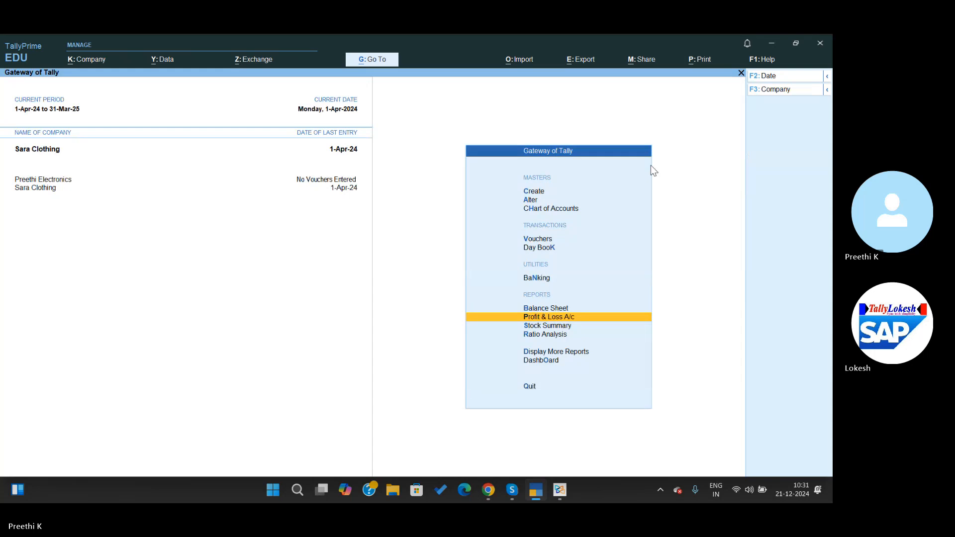
# Step: Review the Stock Summary with the individual stock items under each group expanded
pyautogui.press('Down')
pyautogui.press('Return')
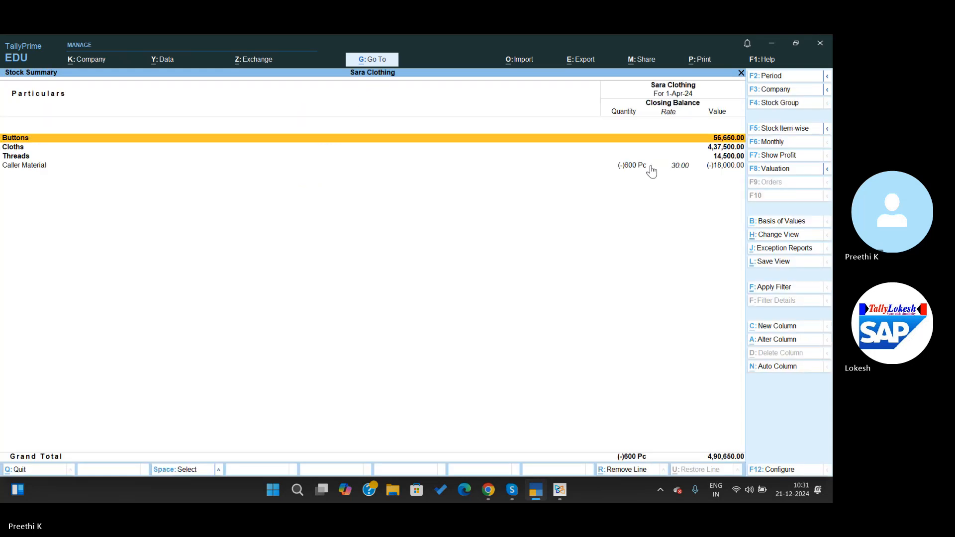
pyautogui.hotkey('alt', 'F5')
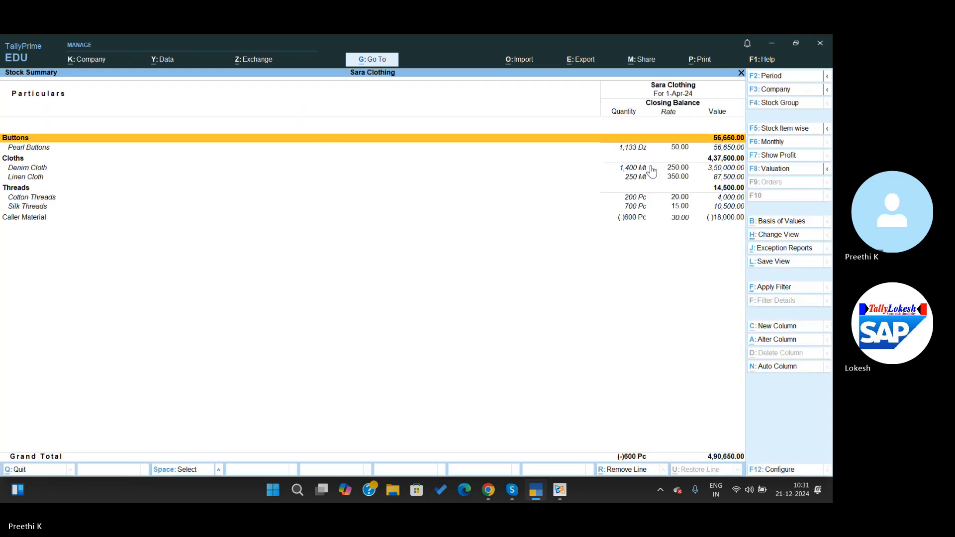
pyautogui.press('Escape')
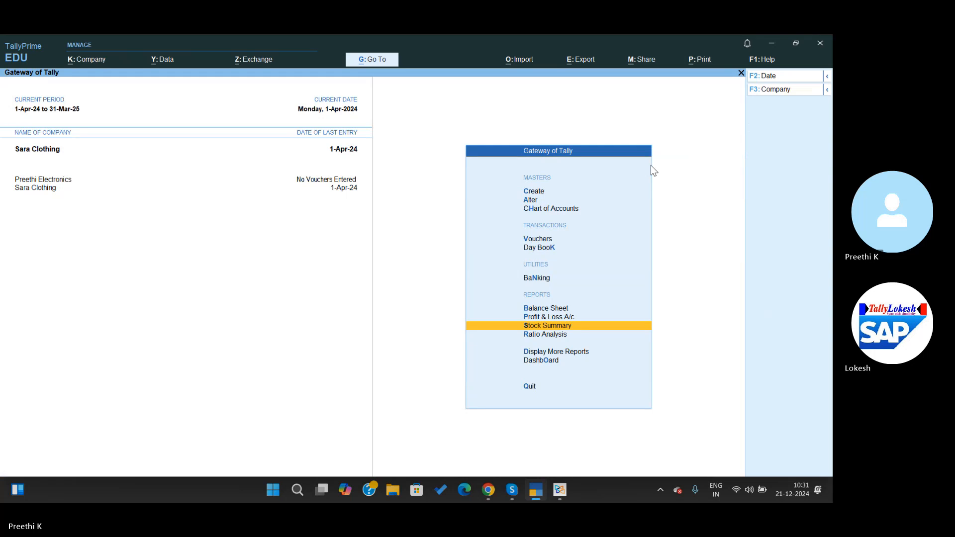
# Step: Review the Trial Balance in detailed view and return to the Gateway of Tally
pyautogui.press('Down')
pyautogui.press('Down')
pyautogui.press('Return')
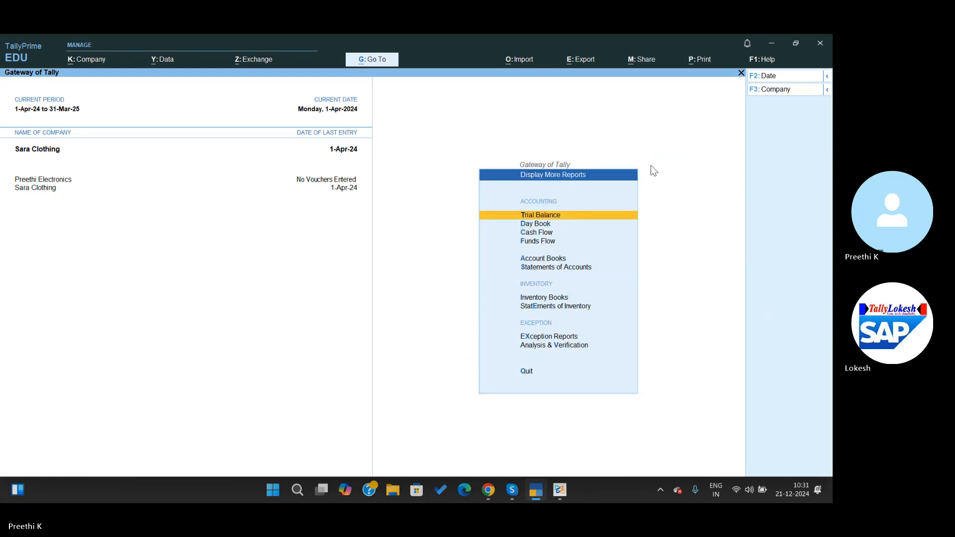
pyautogui.press('Return')
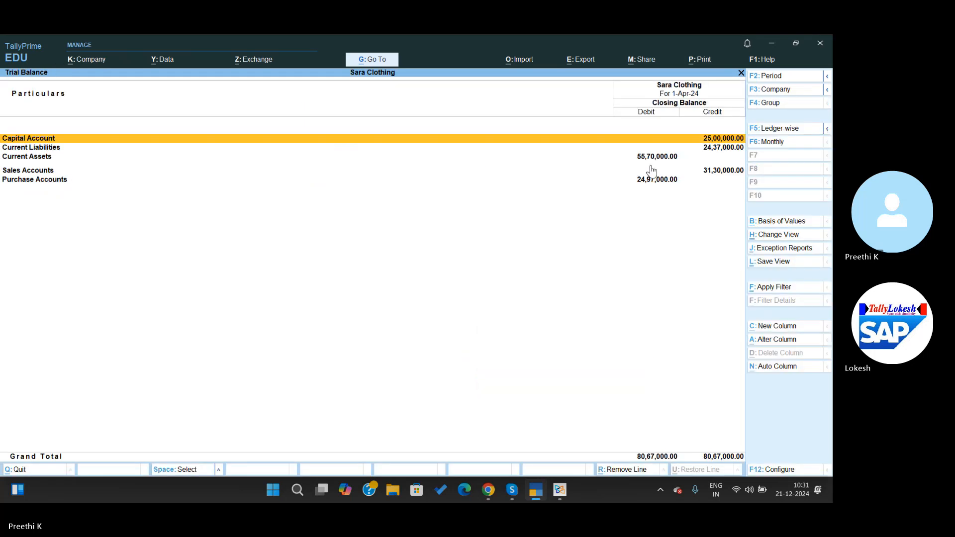
pyautogui.hotkey('alt', 'F5')
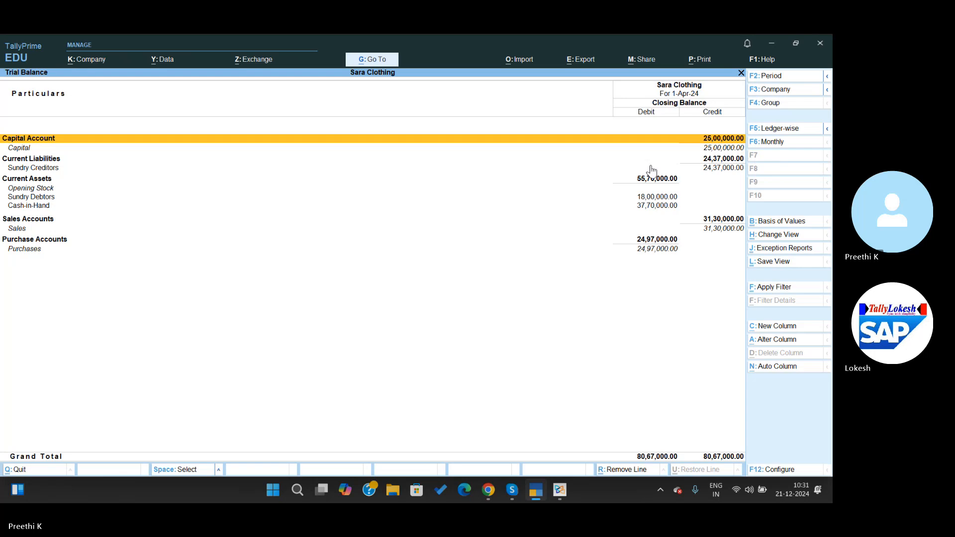
pyautogui.press('Escape')
pyautogui.press('Escape')
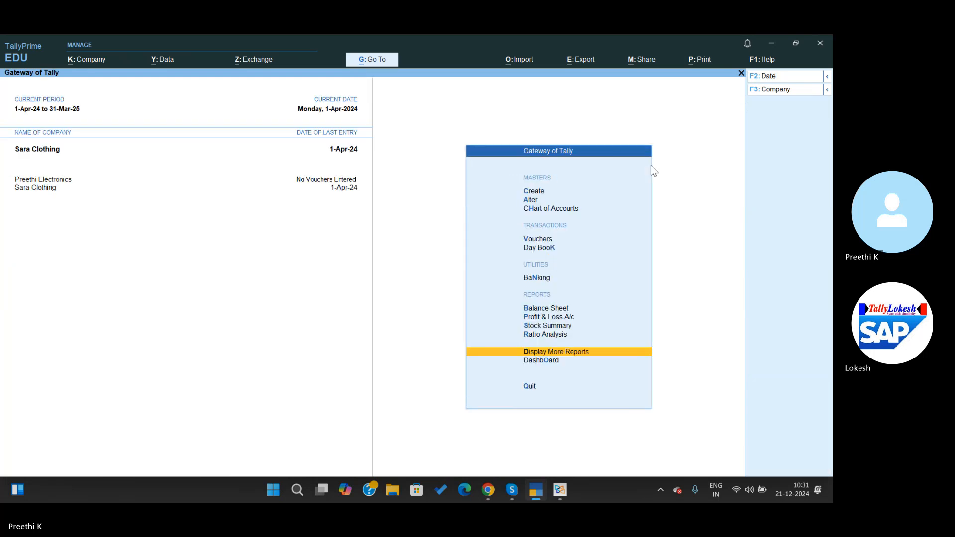
# Step: View the company's Dashboard and close it
pyautogui.press('Down')
pyautogui.press('Return')
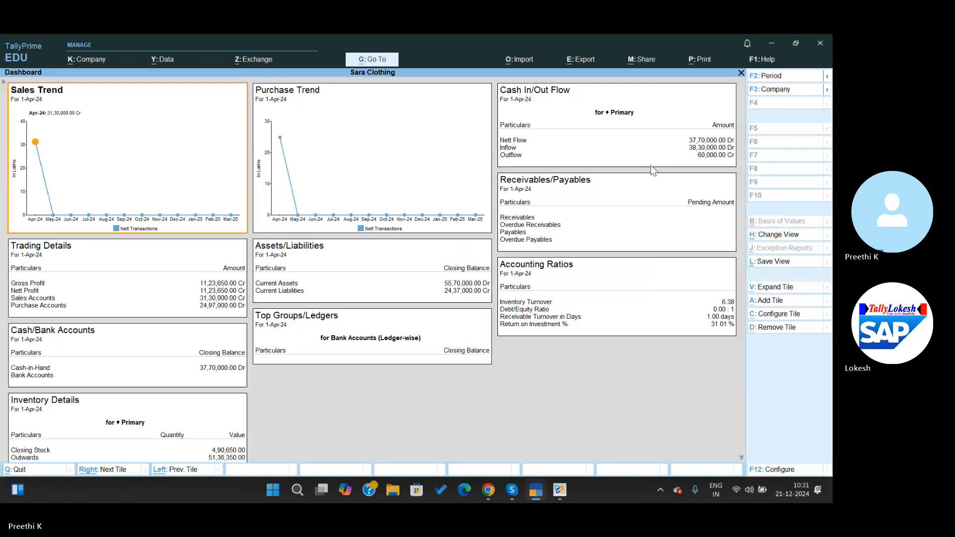
pyautogui.press('Escape')
# Step: Reopen the Profit & Loss A/c and compare its net profit with the Problem 10 answer in the PDF
pyautogui.press('Up')
pyautogui.press('Up')
pyautogui.press('Up')
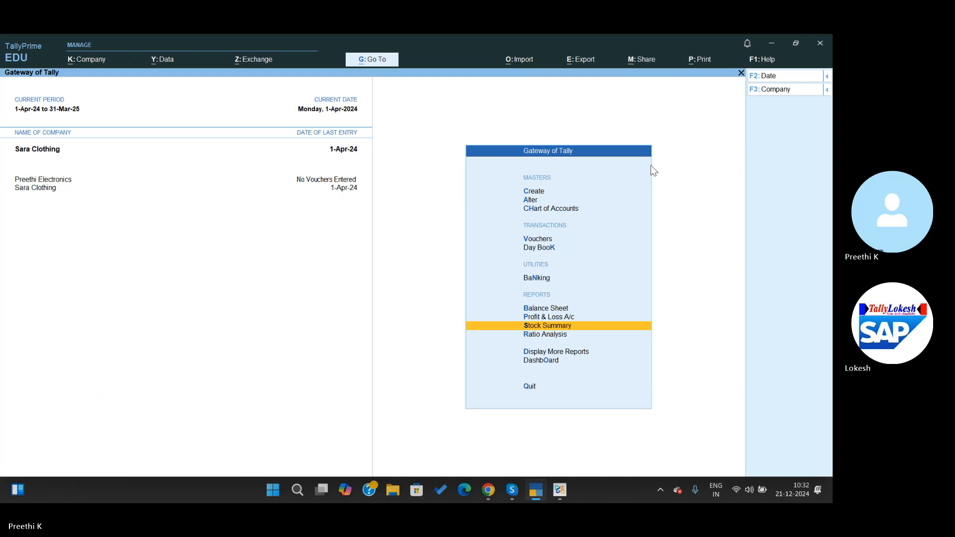
pyautogui.press('Up')
pyautogui.press('Return')
pyautogui.hotkey('alt', 'Tab')
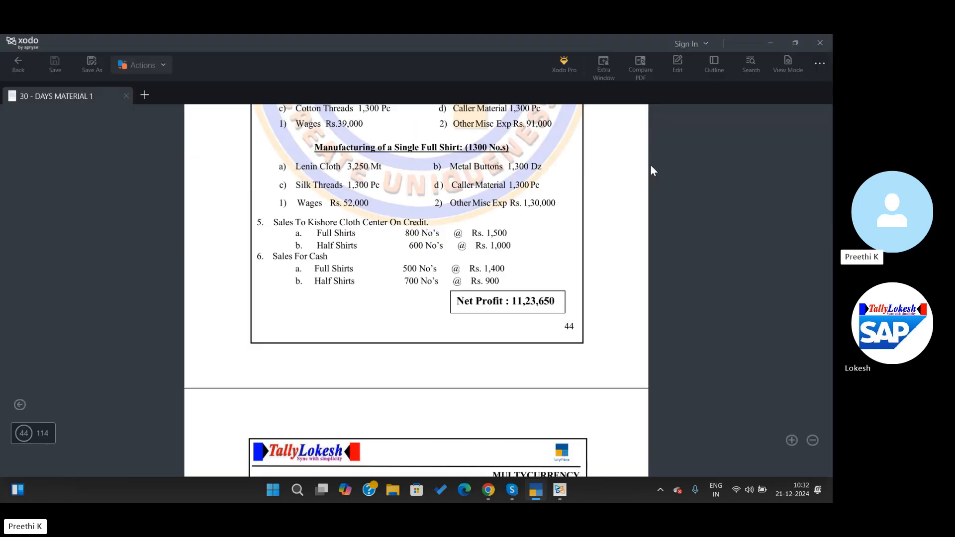
pyautogui.hotkey('alt', 'Tab')
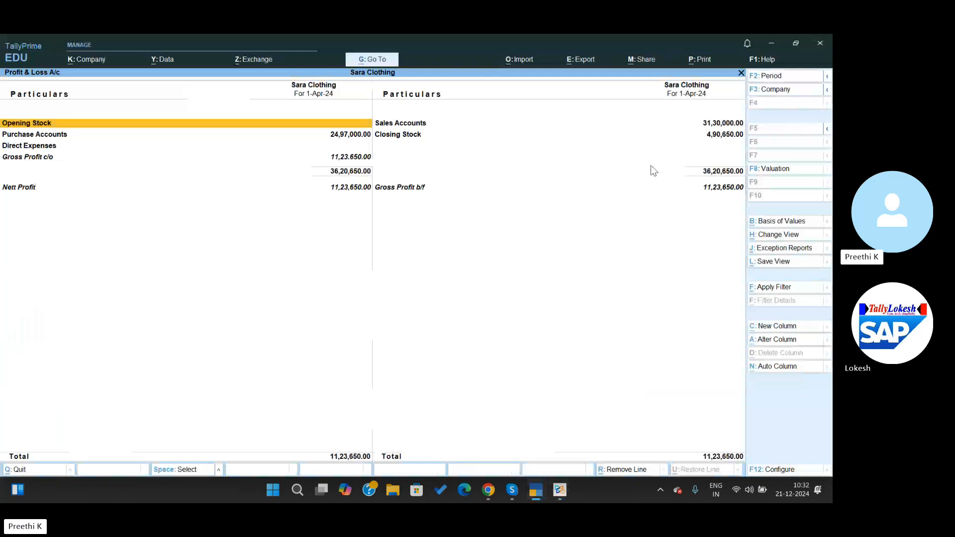
pyautogui.hotkey('alt', 'F5')
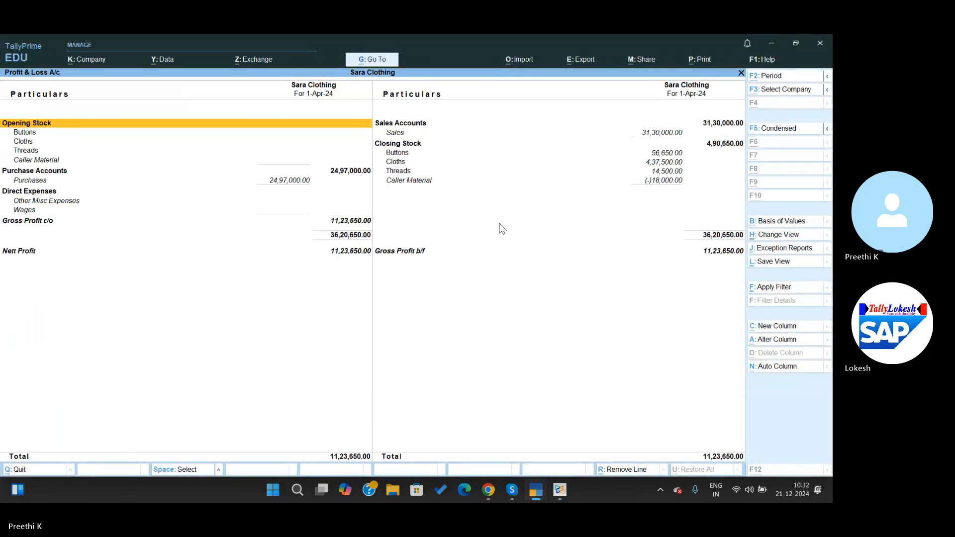
pyautogui.hotkey('alt', 'Tab')
pyautogui.hotkey('alt', 'Tab')
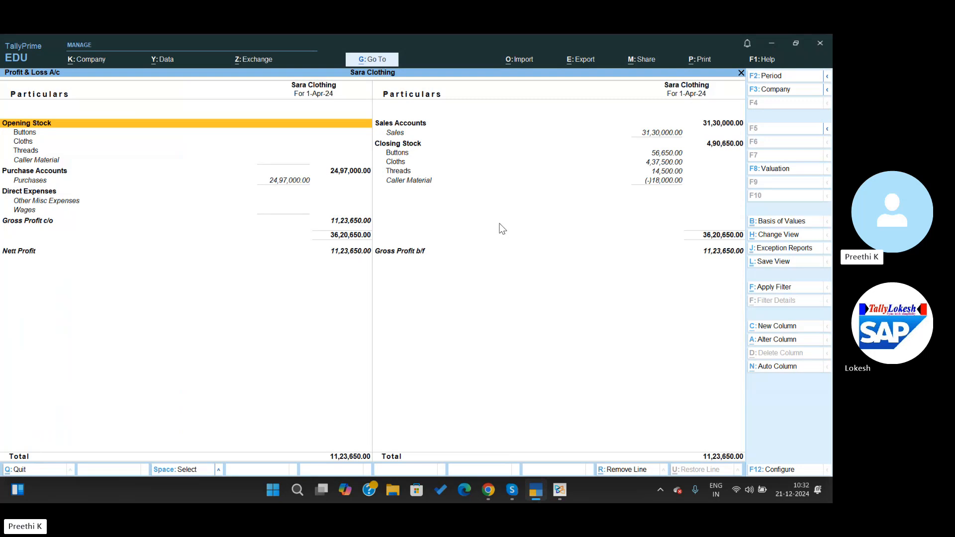
pyautogui.press('Escape')
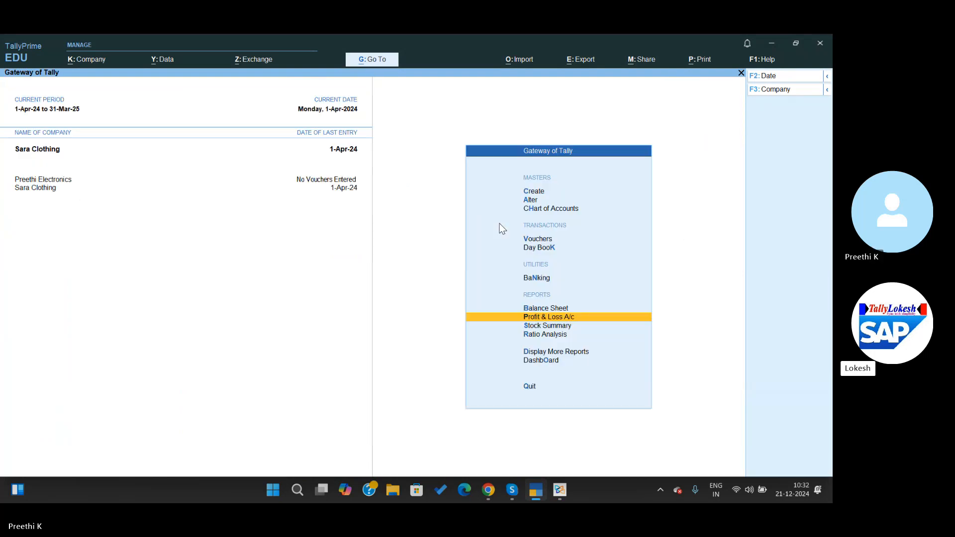
# Step: Switch to the PDF in Xodo and read the Problem 11 multi-currency transactions and the currency rate table
pyautogui.hotkey('alt', 'Tab')
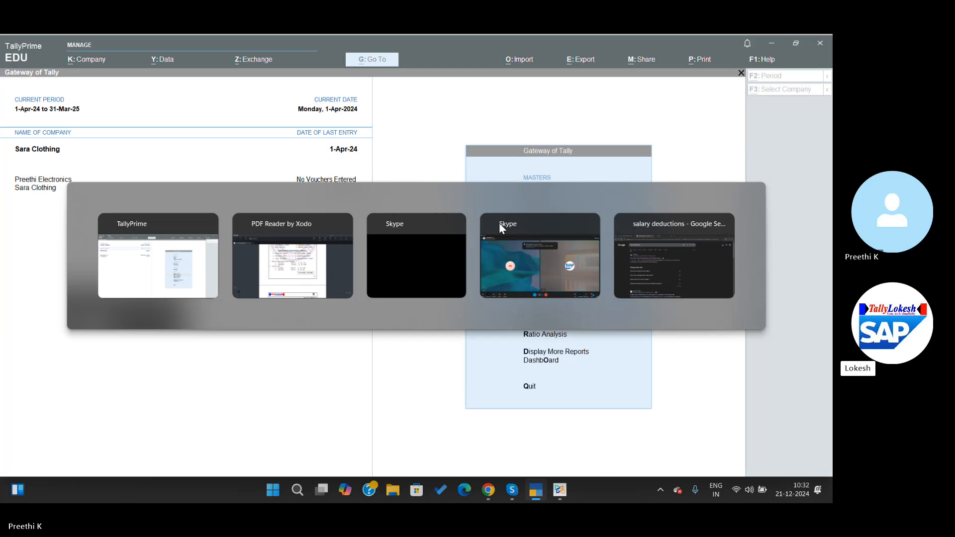
pyautogui.scroll(-5, 501, 228)
pyautogui.scroll(-4, 502, 228)
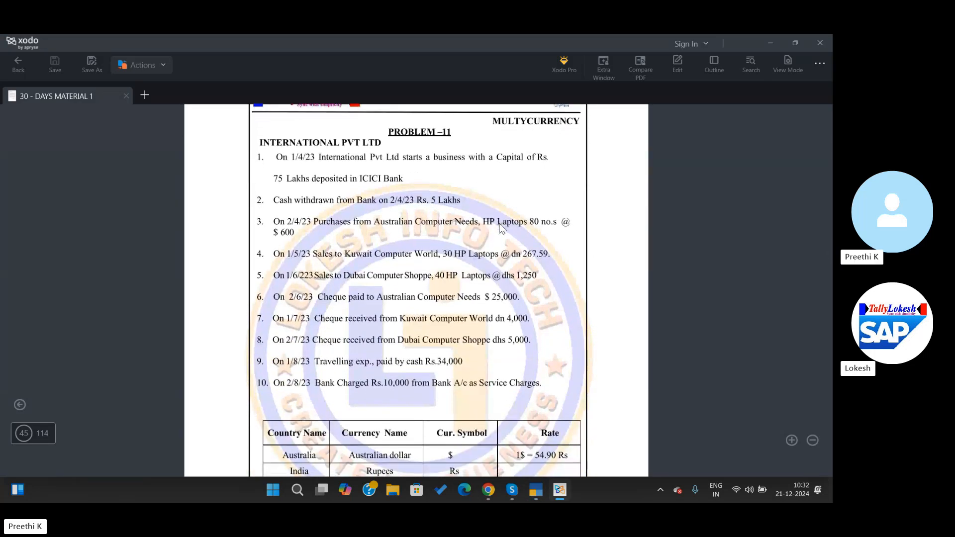
pyautogui.scroll(-1, 502, 227)
pyautogui.scroll(-1, 501, 228)
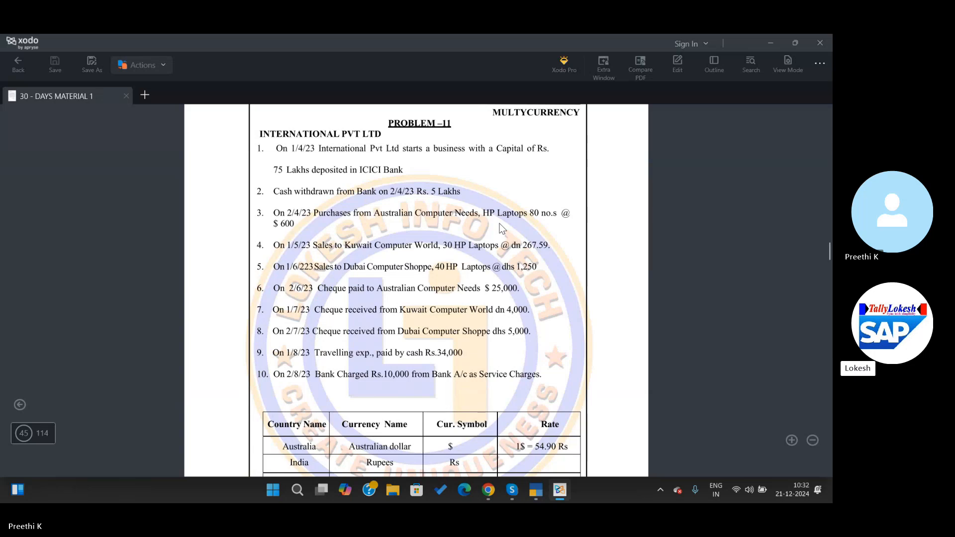
pyautogui.scroll(-1, 501, 228)
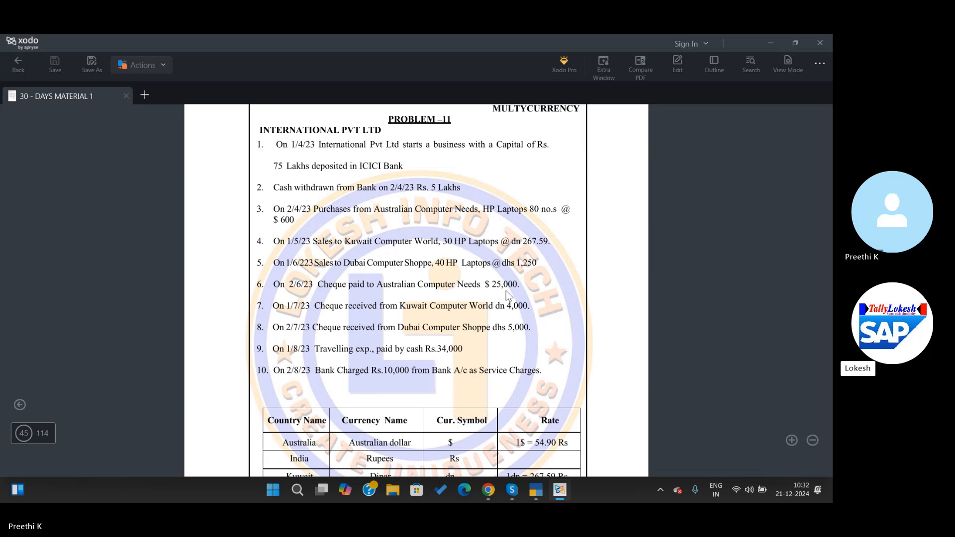
pyautogui.scroll(-3, 506, 294)
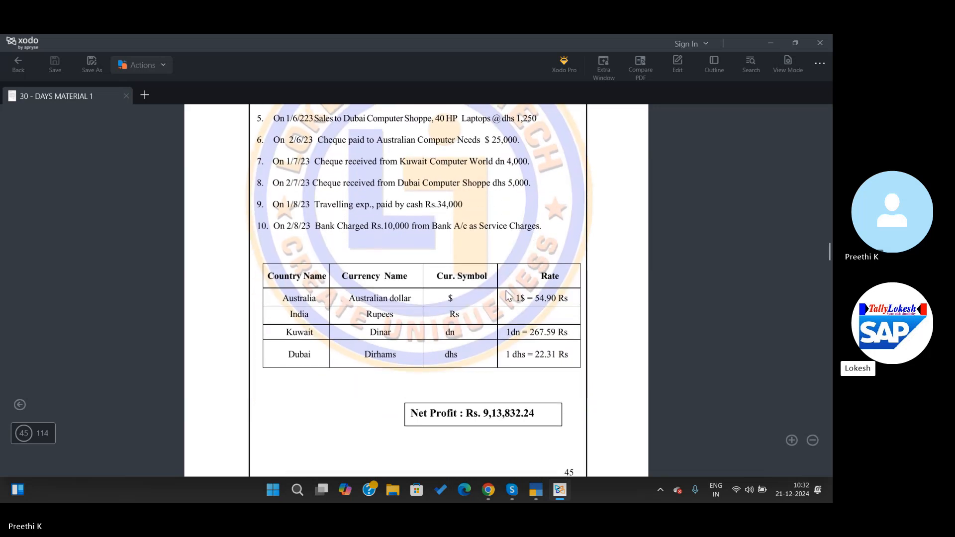
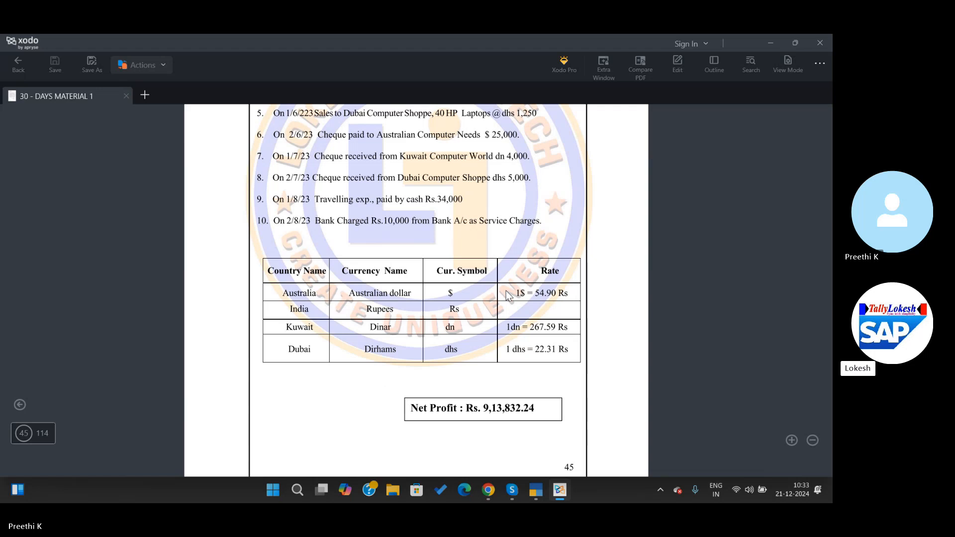
pyautogui.scroll(2, 506, 292)
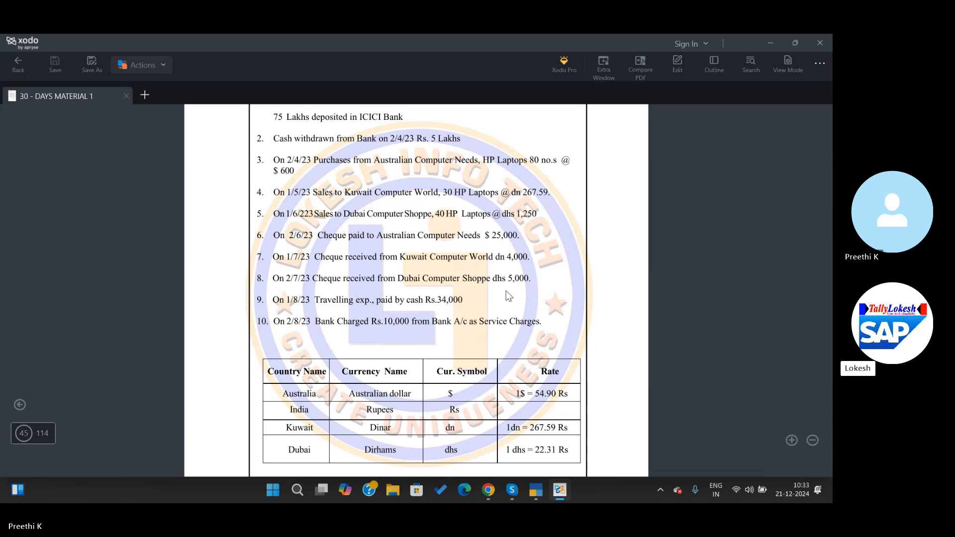
# Step: Return to the beginning of Problem 11 in the PDF, switch to TallyPrime and open the creation form for a new company
pyautogui.scroll(2, 506, 291)
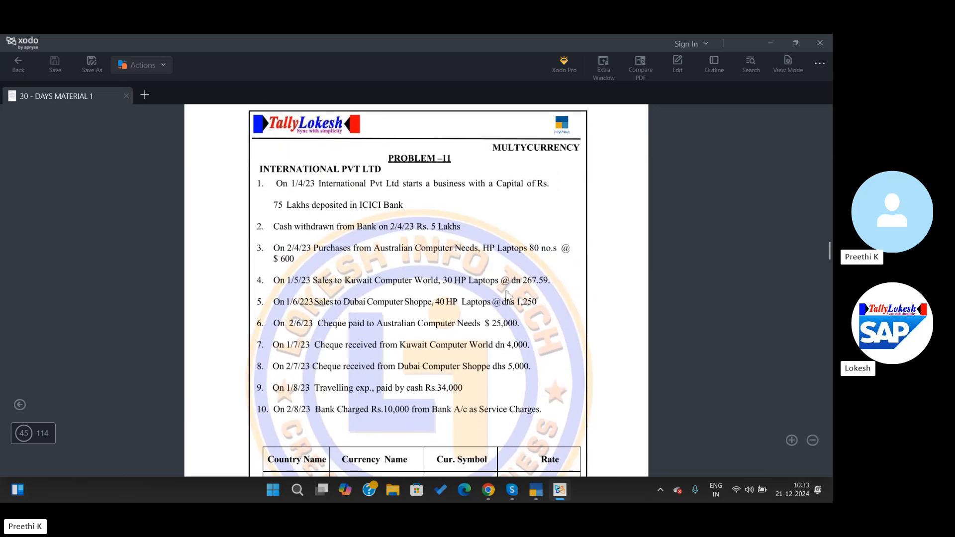
pyautogui.click(562, 487)
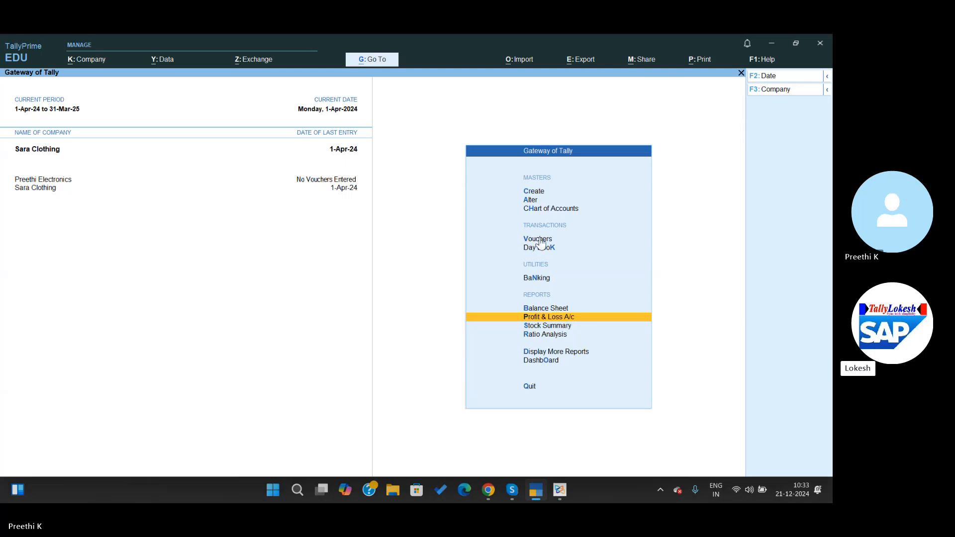
pyautogui.click(533, 194)
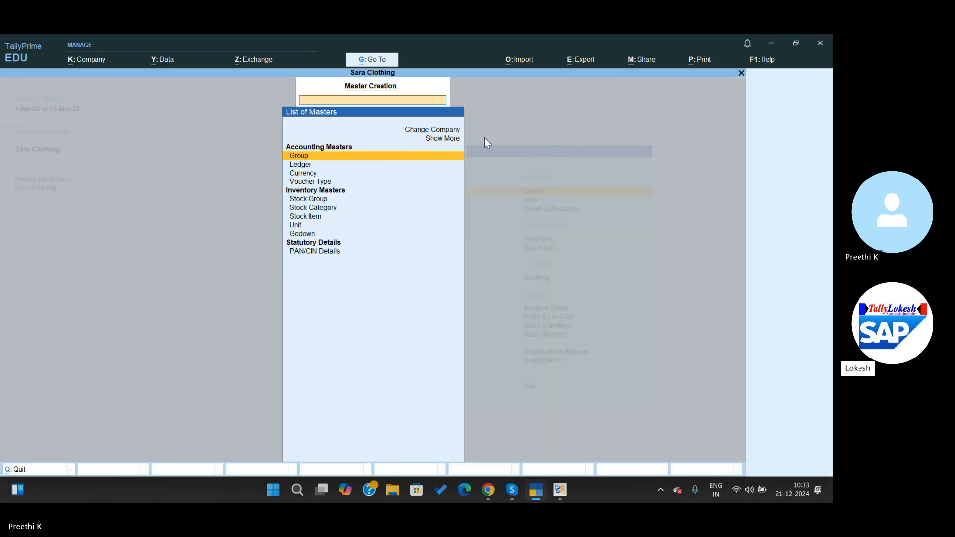
pyautogui.press('Escape')
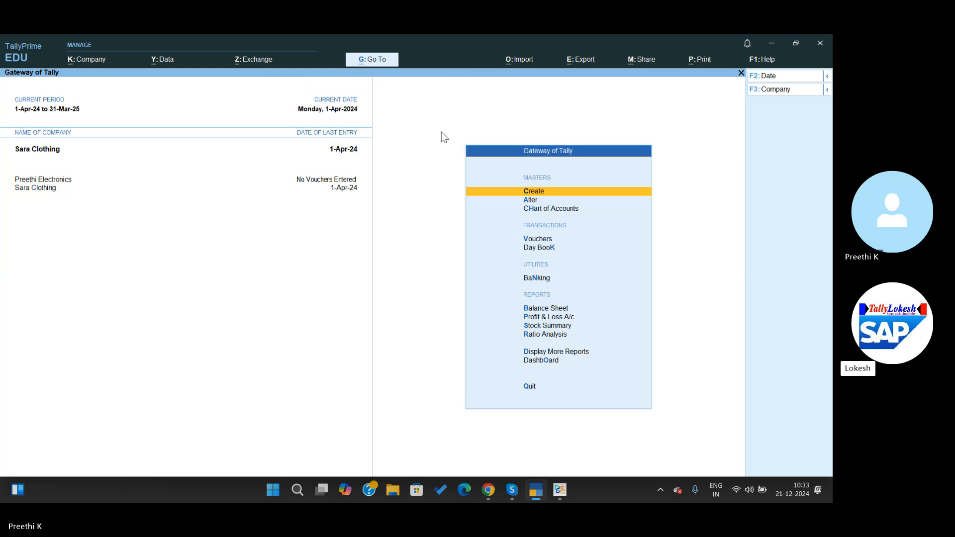
pyautogui.click(91, 63)
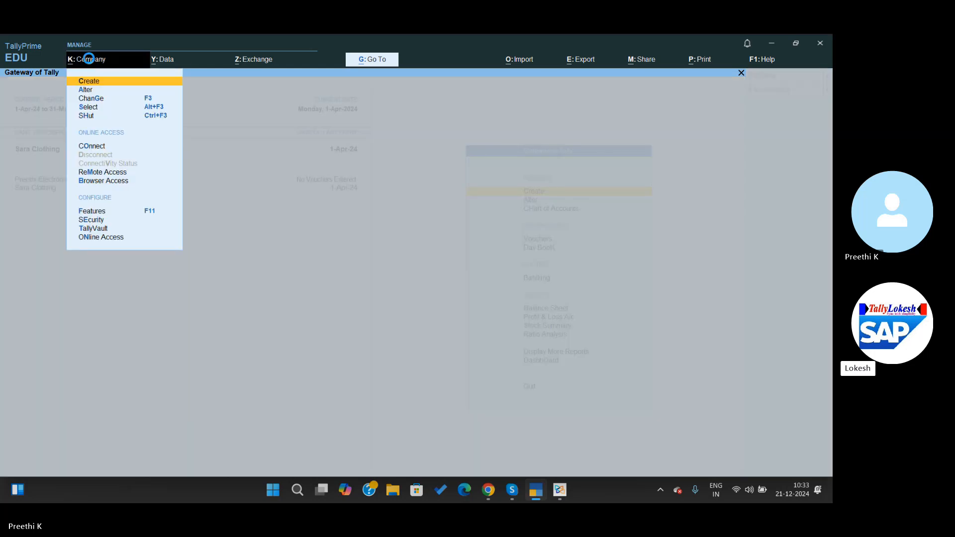
pyautogui.press('Return')
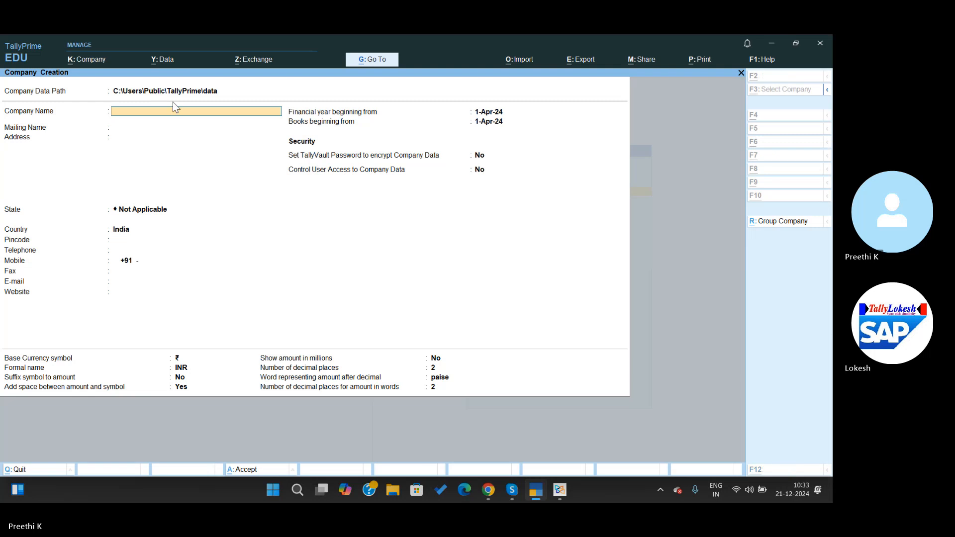
# Step: Create the company International Pvt Ltd with Tamil Nadu as its state, keeping the other default details
pyautogui.hotkey('alt', 'Tab')
pyautogui.hotkey('alt', 'Tab')
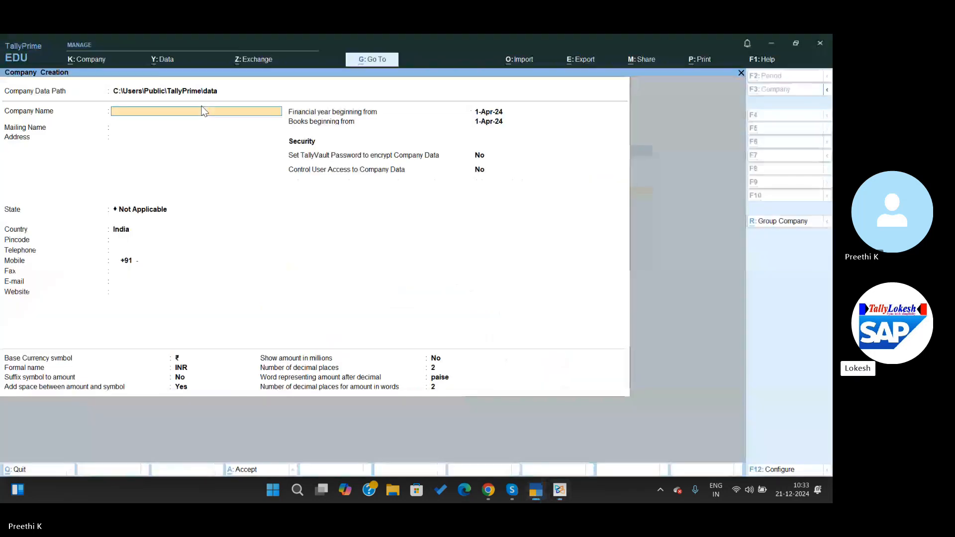
pyautogui.write('Interna')
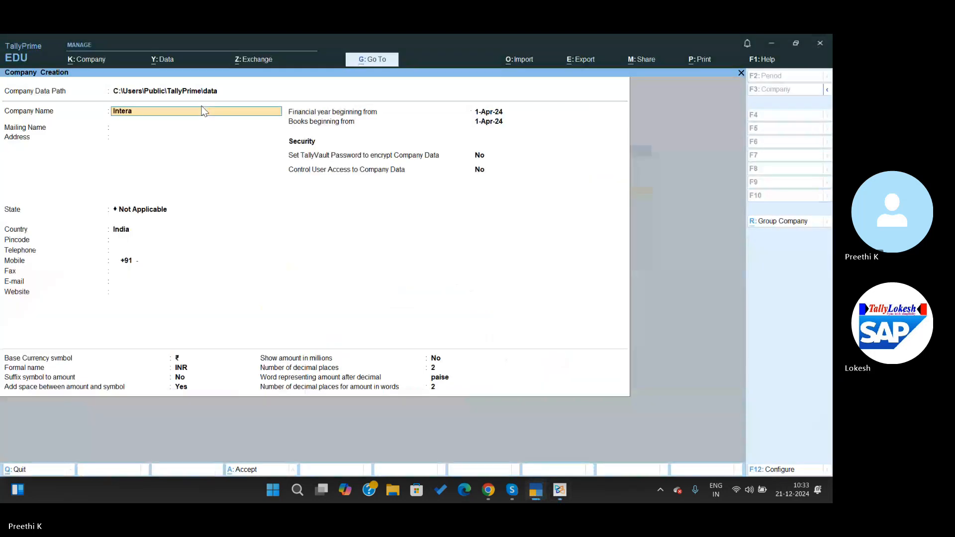
pyautogui.write('tional Pvt Ltd')
pyautogui.press('Return')
pyautogui.press('Return')
pyautogui.press('Return')
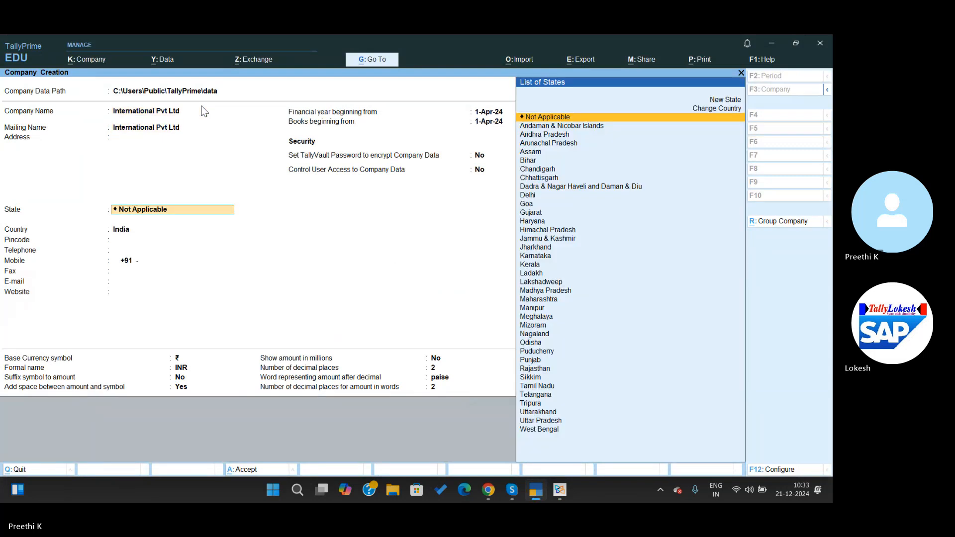
pyautogui.write('ta')
pyautogui.press('Return')
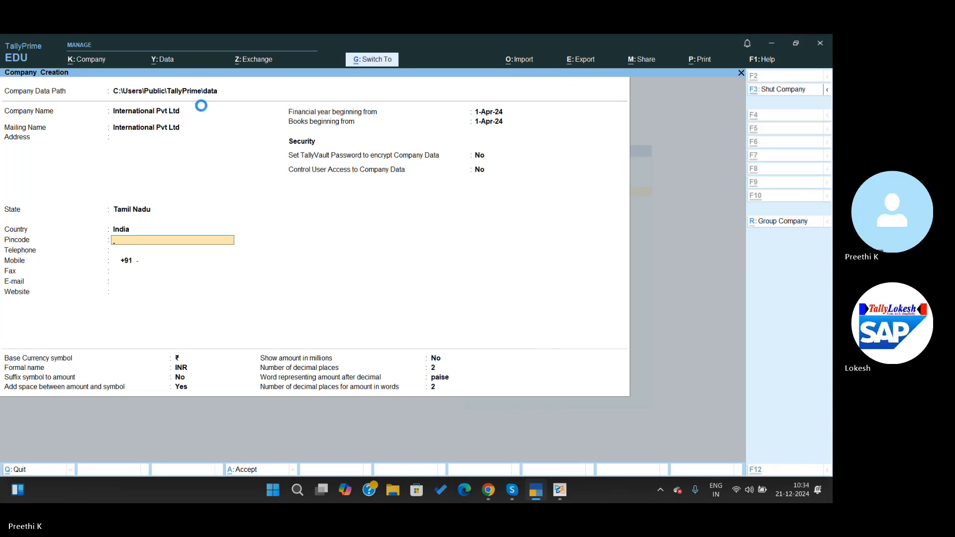
pyautogui.hotkey('ctrl', 'a')
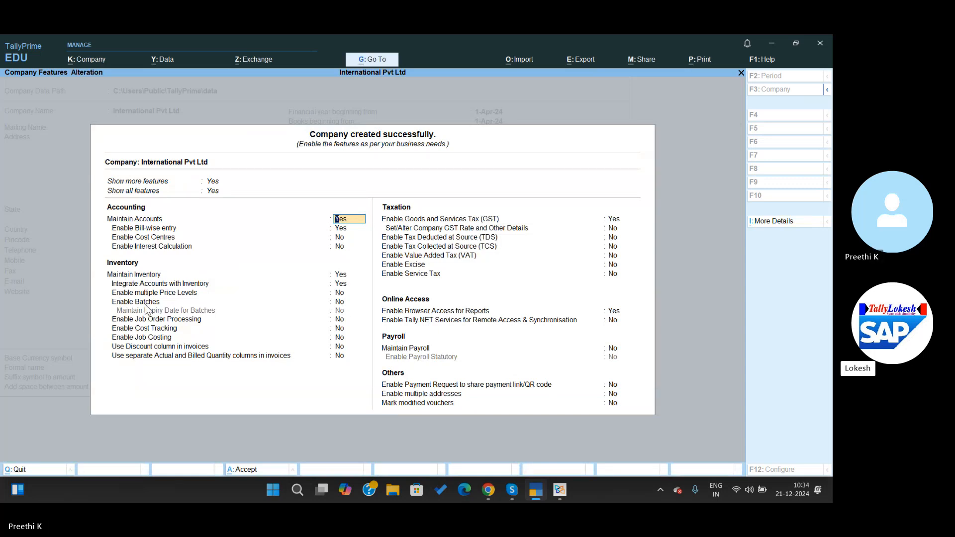
# Step: Disable bill-wise entry in the company features of International Pvt Ltd
pyautogui.press('Return')
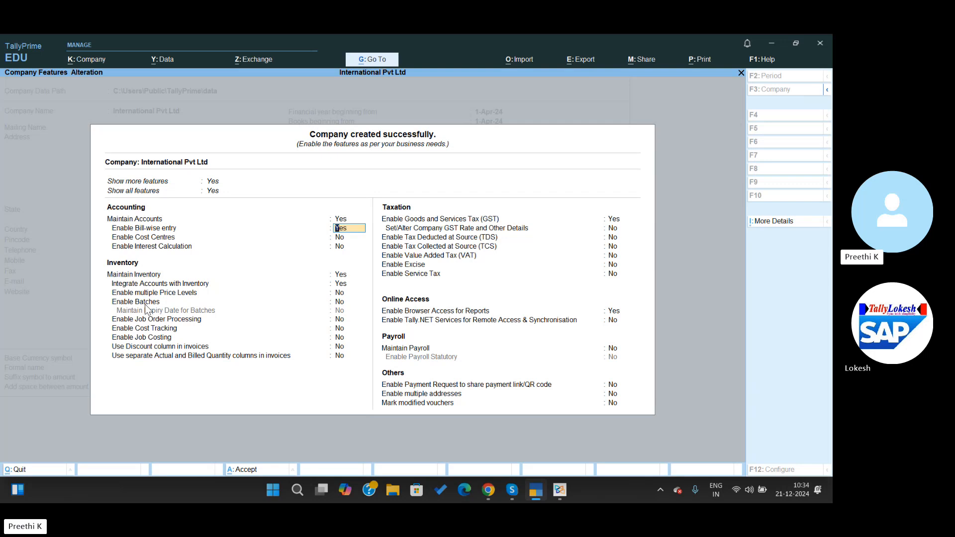
pyautogui.press('n')
pyautogui.press('Return')
# Step: Keep the remaining accounting and inventory features as they are and disable Goods and Services Tax (GST)
pyautogui.press('Return')
pyautogui.press('Return')
pyautogui.press('Return')
pyautogui.press('Return')
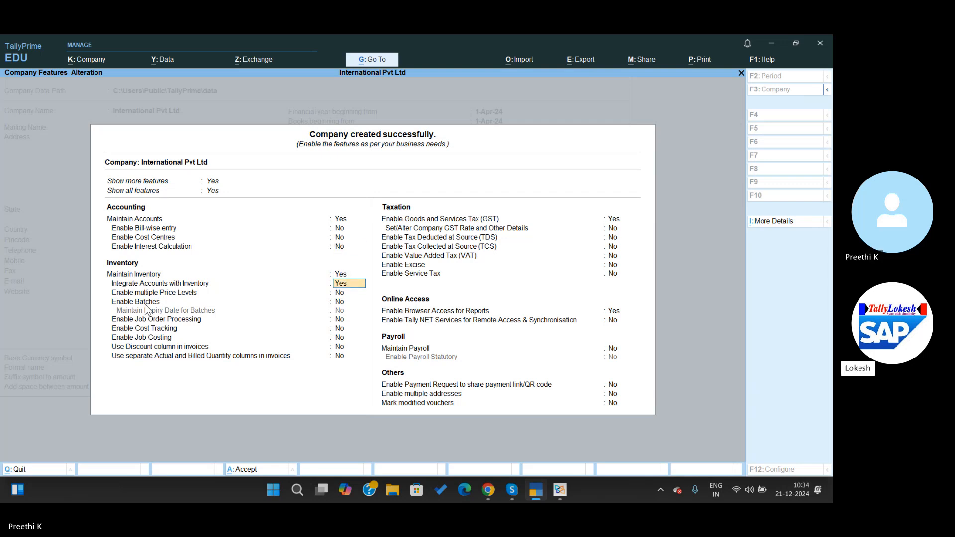
pyautogui.press('Return')
pyautogui.press('Return')
pyautogui.press('Return')
pyautogui.press('Return')
pyautogui.press('Return')
pyautogui.press('Return')
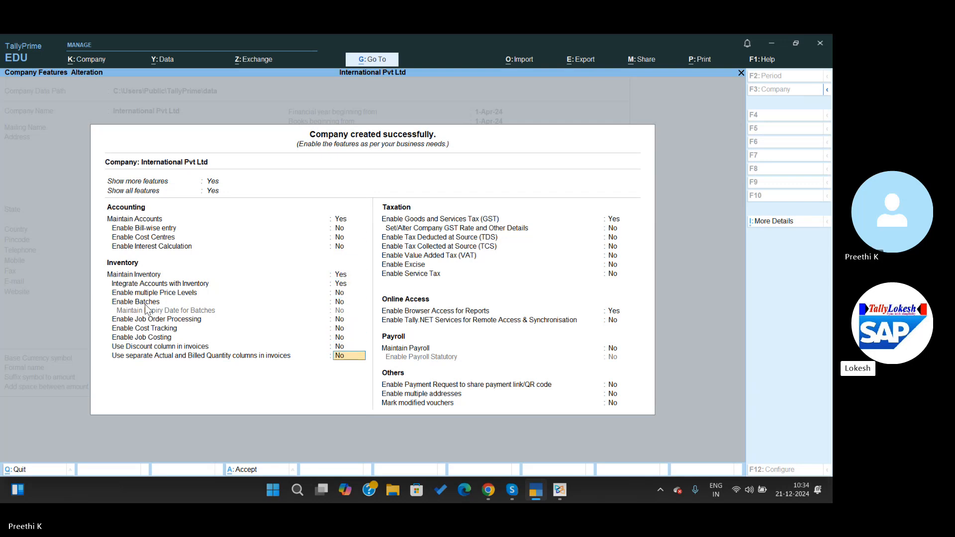
pyautogui.press('n')
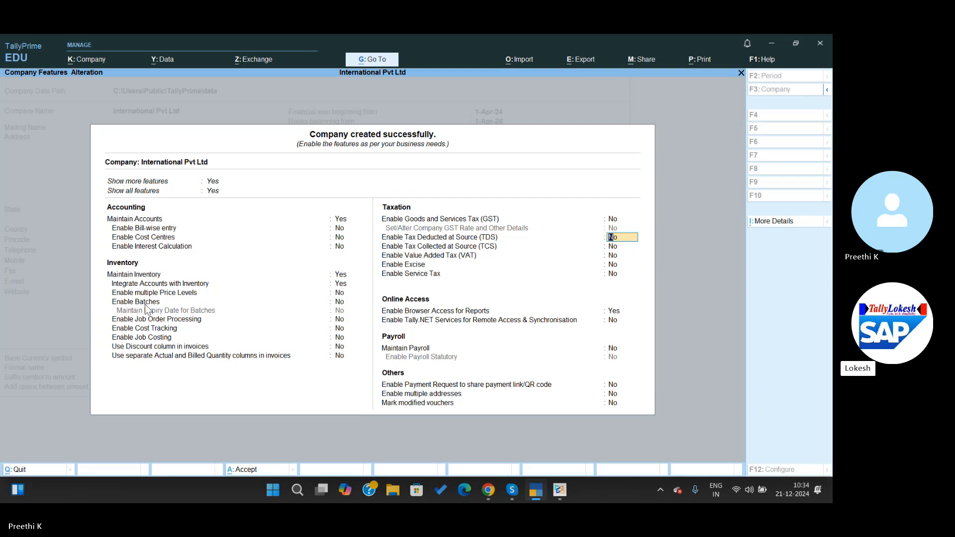
# Step: Disable browser access for reports and save the company features
pyautogui.press('Return')
pyautogui.press('Return')
pyautogui.press('Return')
pyautogui.press('Return')
pyautogui.press('Return')
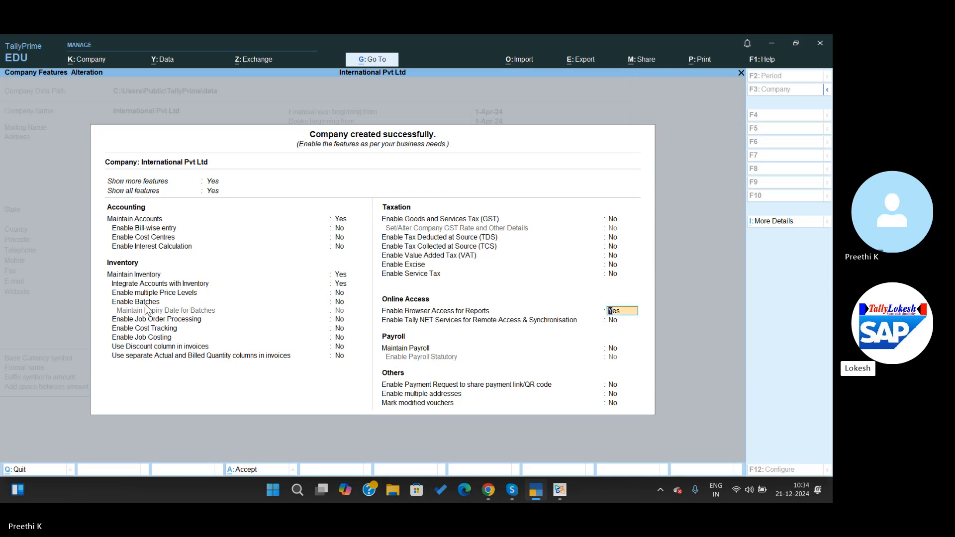
pyautogui.press('n')
pyautogui.press('Return')
pyautogui.hotkey('ctrl', 'a')
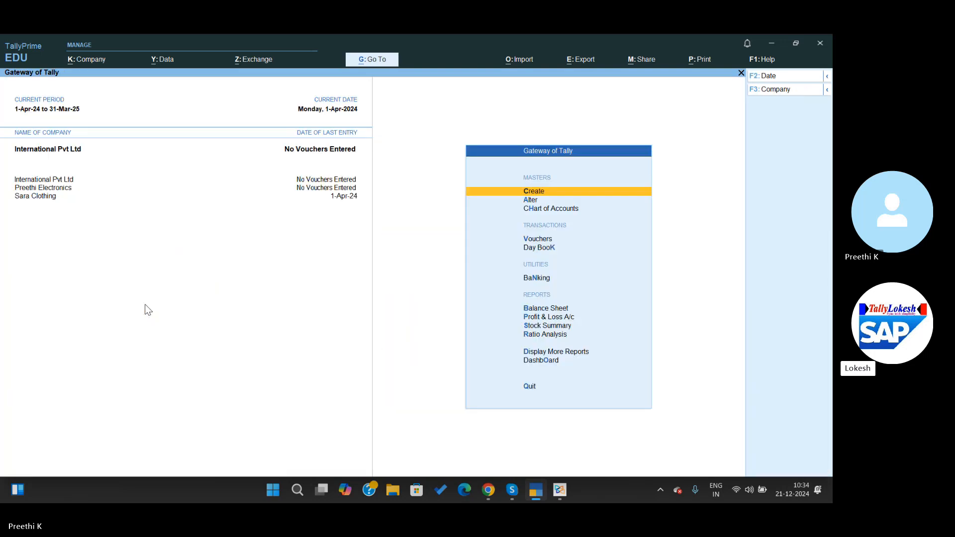
# Step: Check the Problem 11 transactions in the PDF and open the creation form for a new ledger in TallyPrime
pyautogui.hotkey('alt', 'Tab')
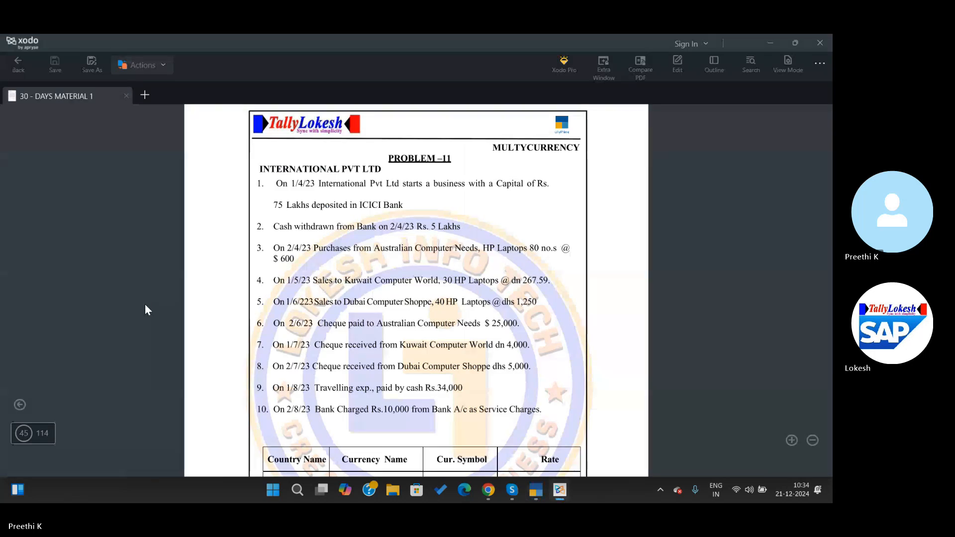
pyautogui.hotkey('alt', 'Tab')
pyautogui.press('Return')
pyautogui.press('Down')
pyautogui.press('Return')
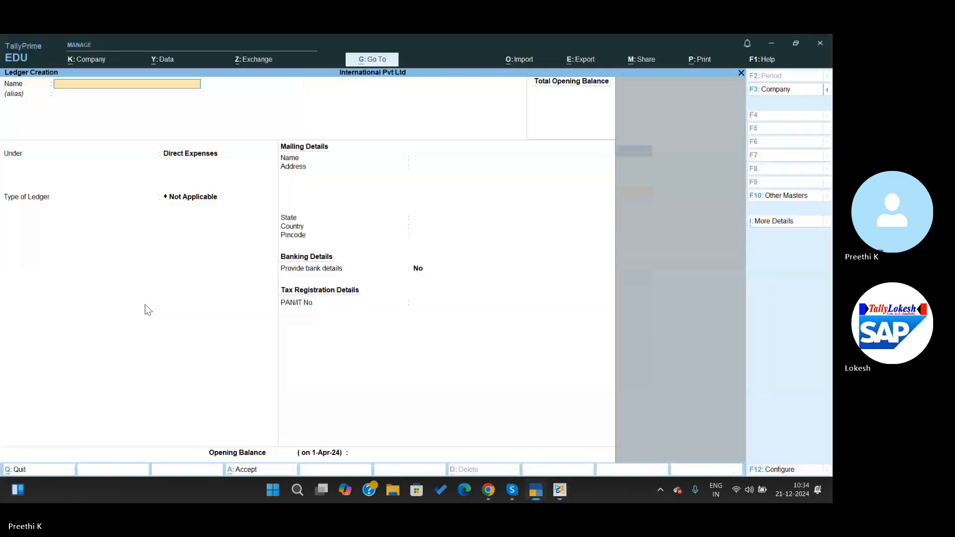
# Step: Check the first transaction in the PDF and create a ledger named Capital under the Capital Account group
pyautogui.hotkey('alt', 'Tab')
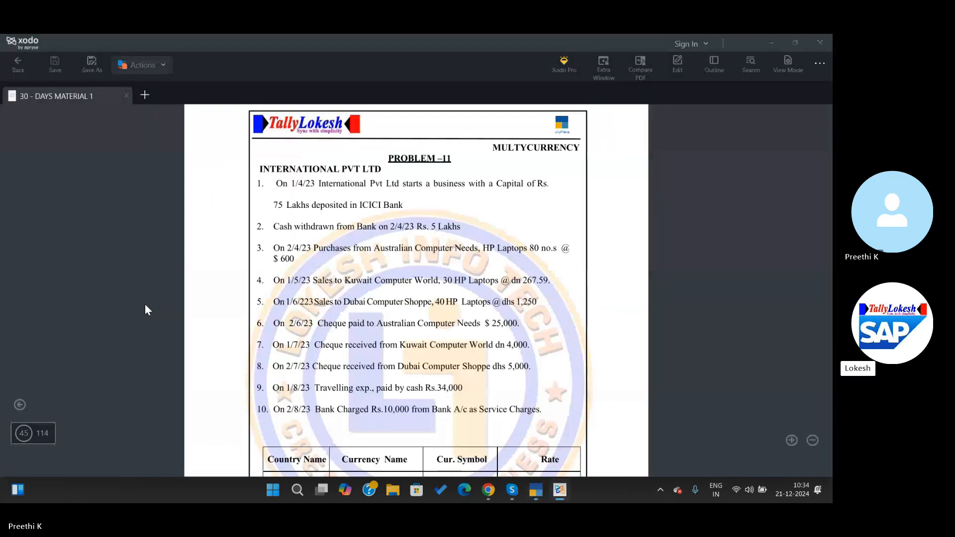
pyautogui.hotkey('alt', 'Tab')
pyautogui.write('Capita')
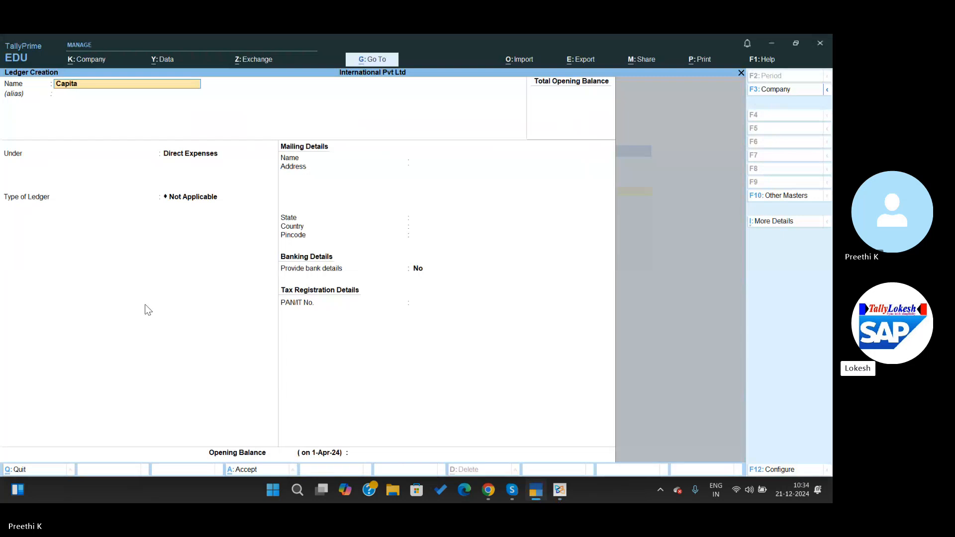
pyautogui.write('l')
pyautogui.press('Return')
pyautogui.press('Return')
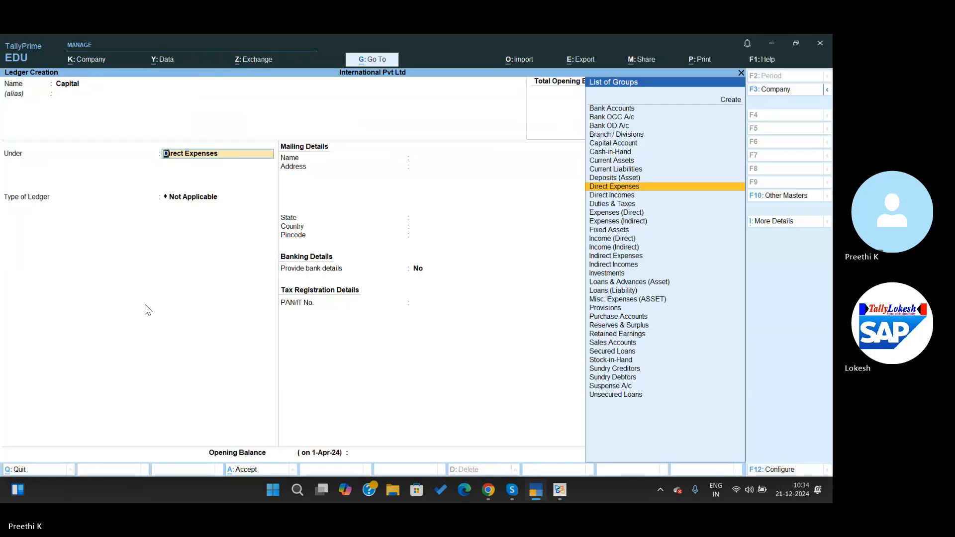
pyautogui.write('Ca')
pyautogui.press('Down')
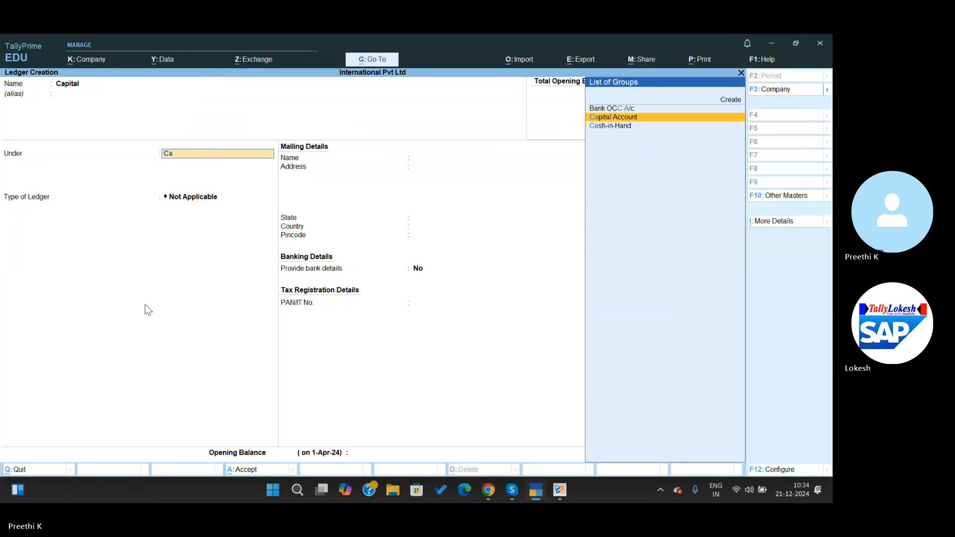
pyautogui.press('Return')
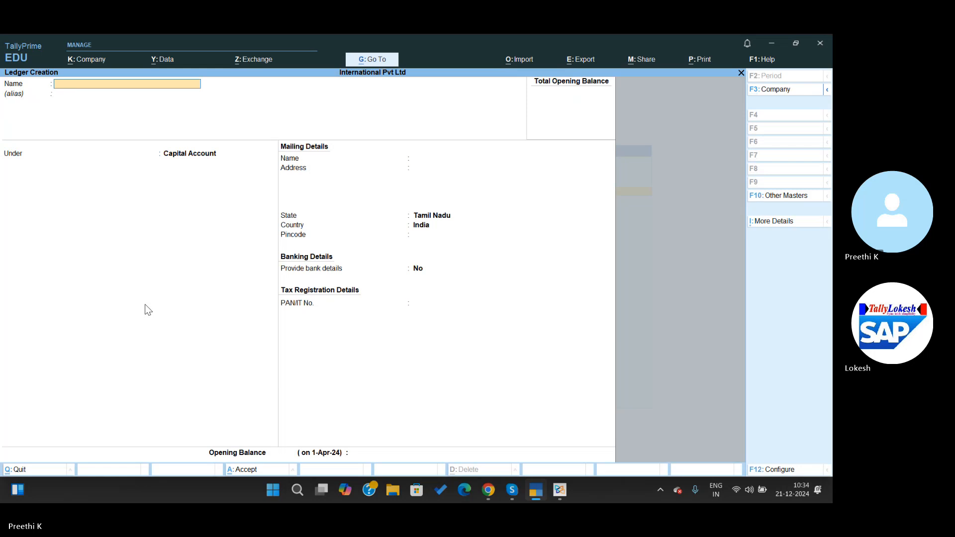
# Step: Check the PDF for the bank's name and create a ledger named Icici Bank under the Bank Accounts group
pyautogui.hotkey('alt', 'Tab')
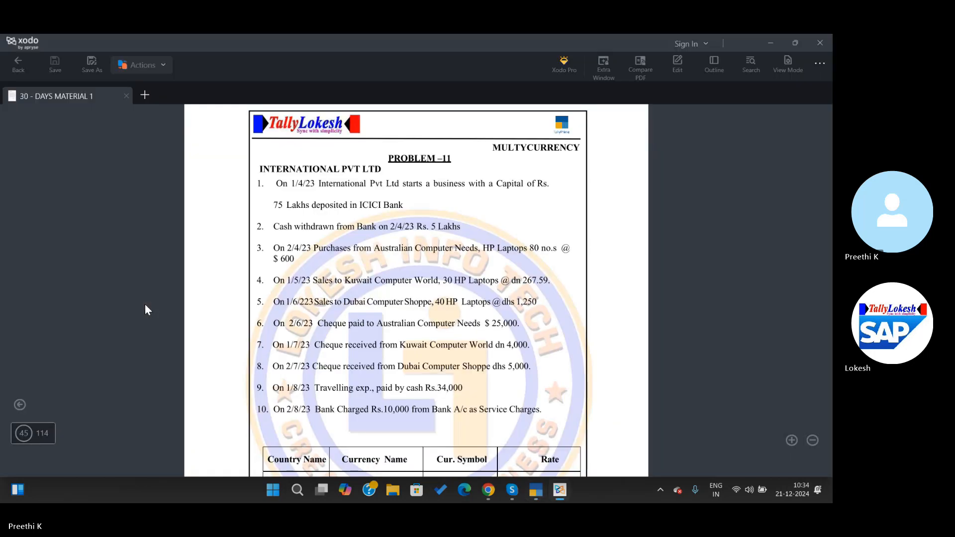
pyautogui.hotkey('alt', 'Tab')
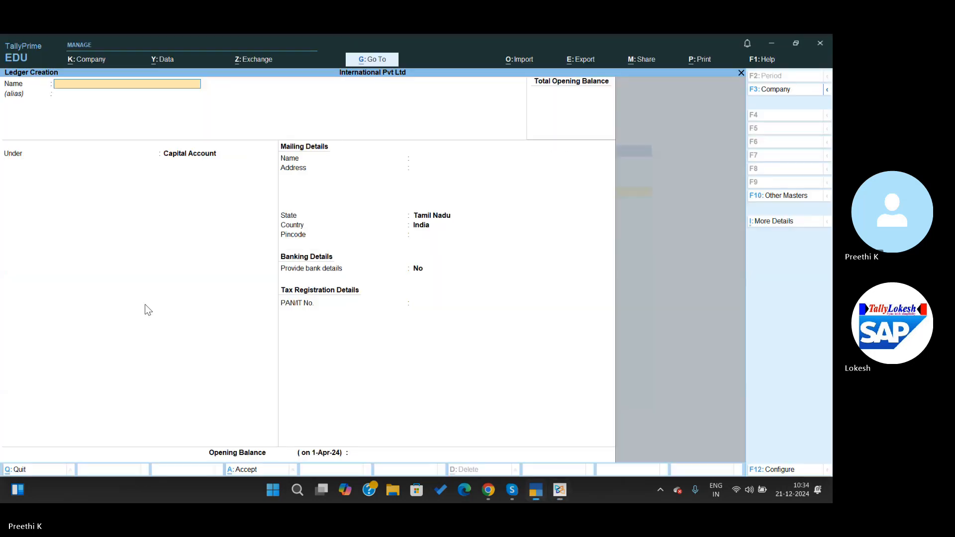
pyautogui.write('Icici Bank')
pyautogui.press('Return')
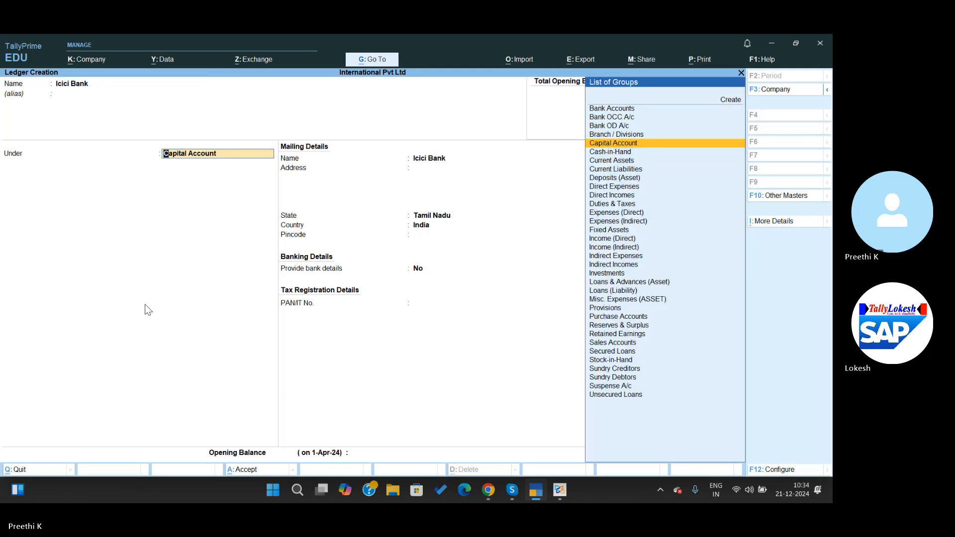
pyautogui.write('Ban')
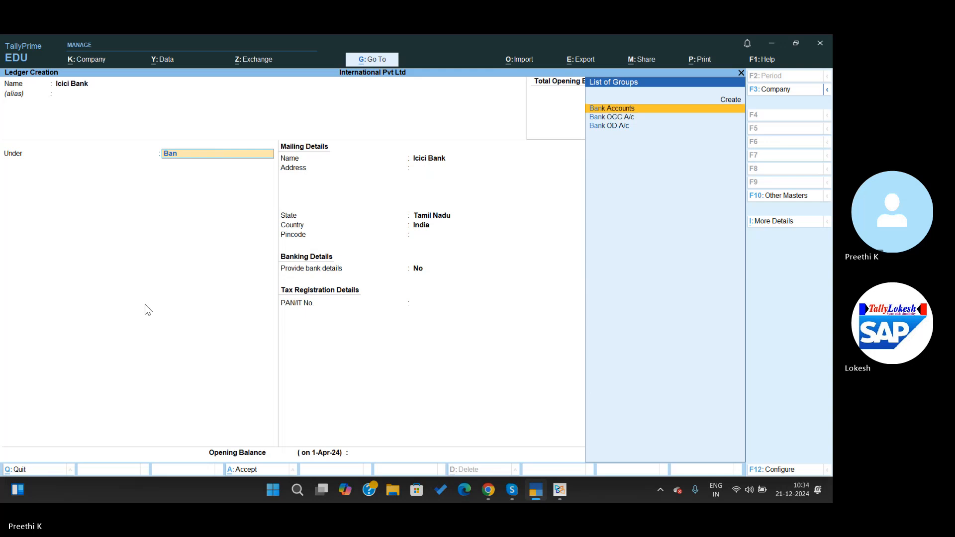
pyautogui.press('Return')
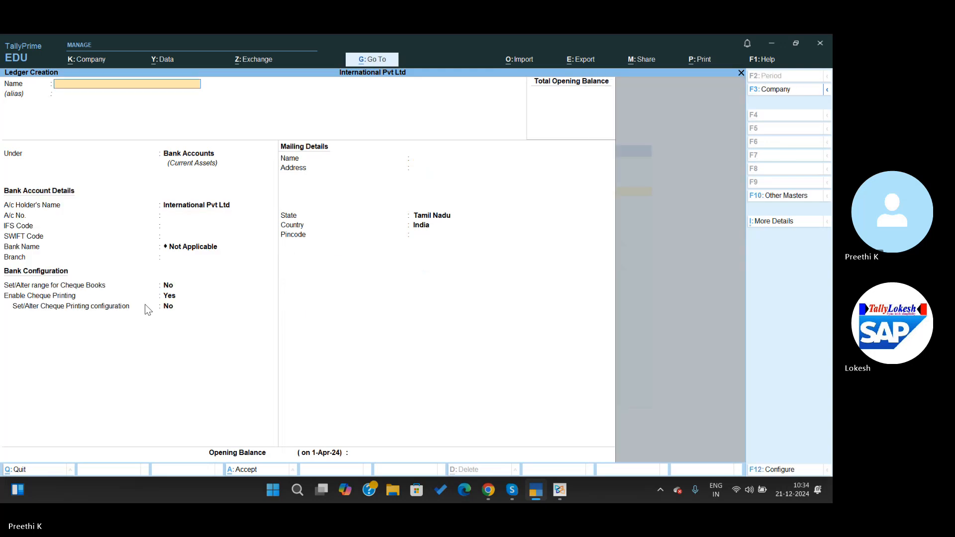
# Step: Create a Purchases ledger under Purchase Accounts with ledger type Not Applicable, consulting the Problem 11 transactions in the PDF before and after
pyautogui.hotkey('alt', 'Tab')
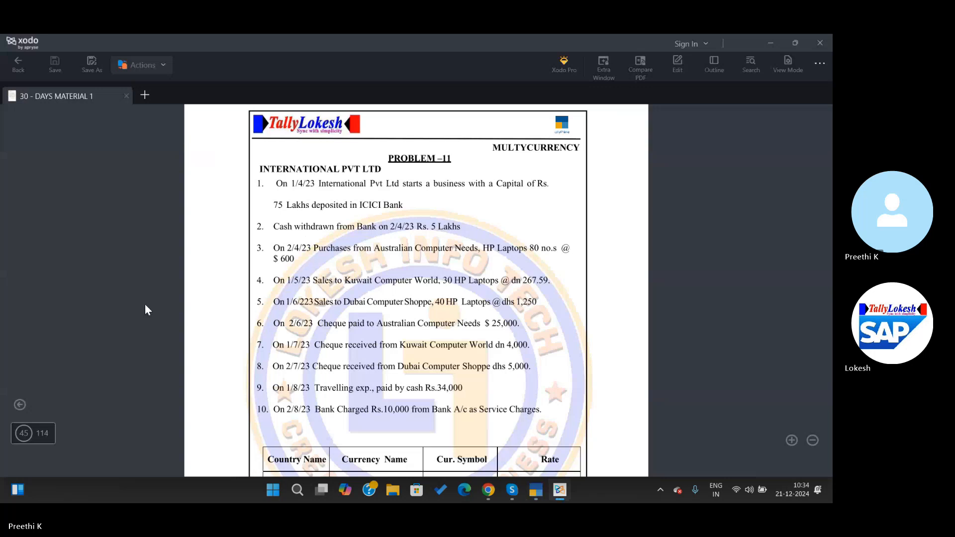
pyautogui.hotkey('alt', 'Tab')
pyautogui.write('Pur')
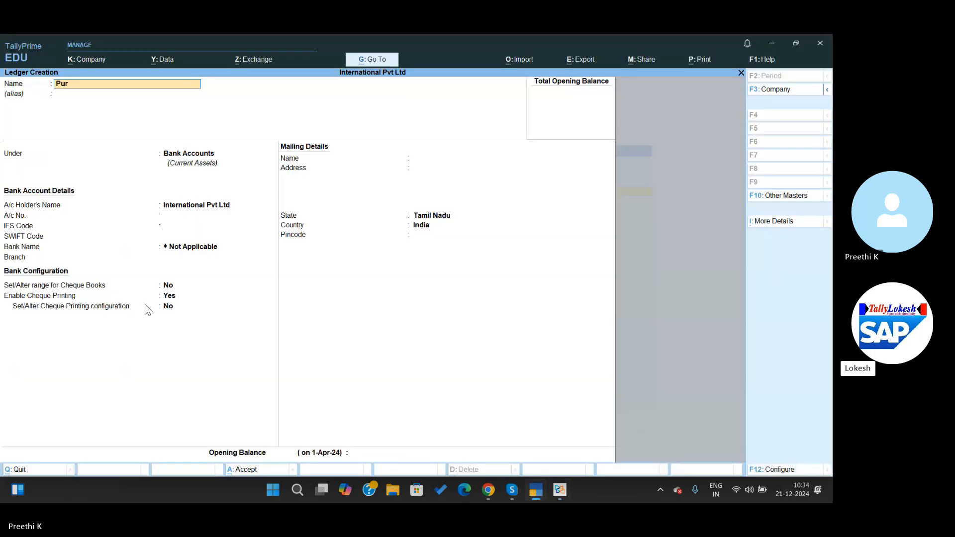
pyautogui.write('chases')
pyautogui.press('Return')
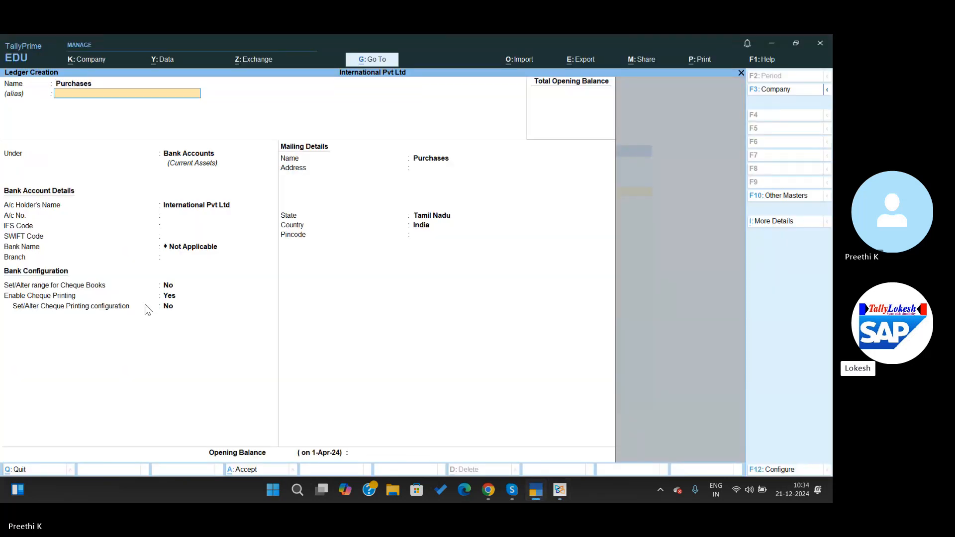
pyautogui.write('Pu')
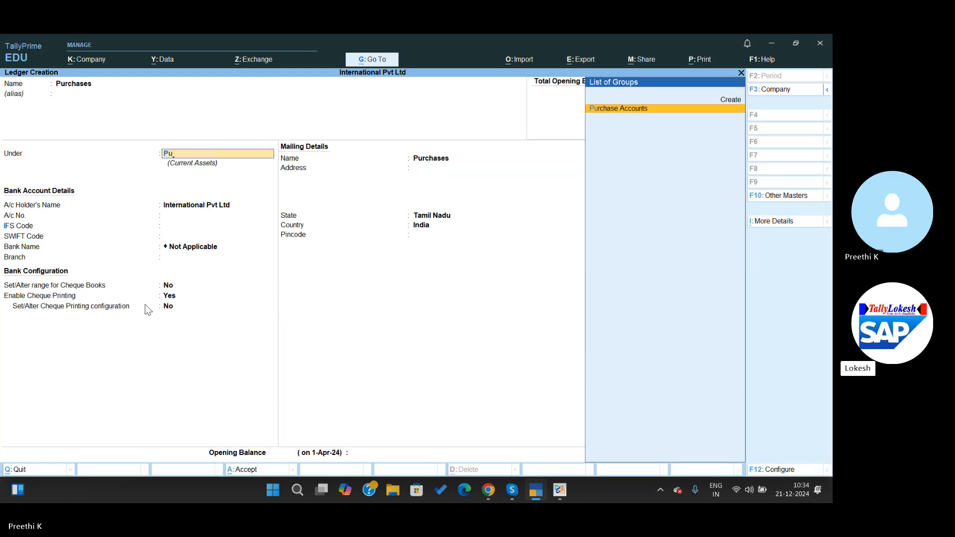
pyautogui.press('Return')
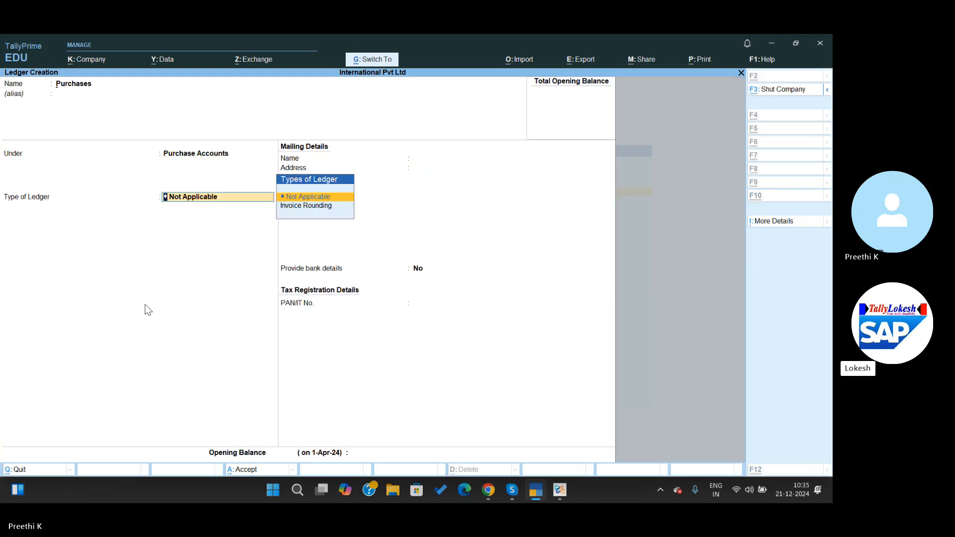
pyautogui.press('Return')
pyautogui.hotkey('alt', 'Tab')
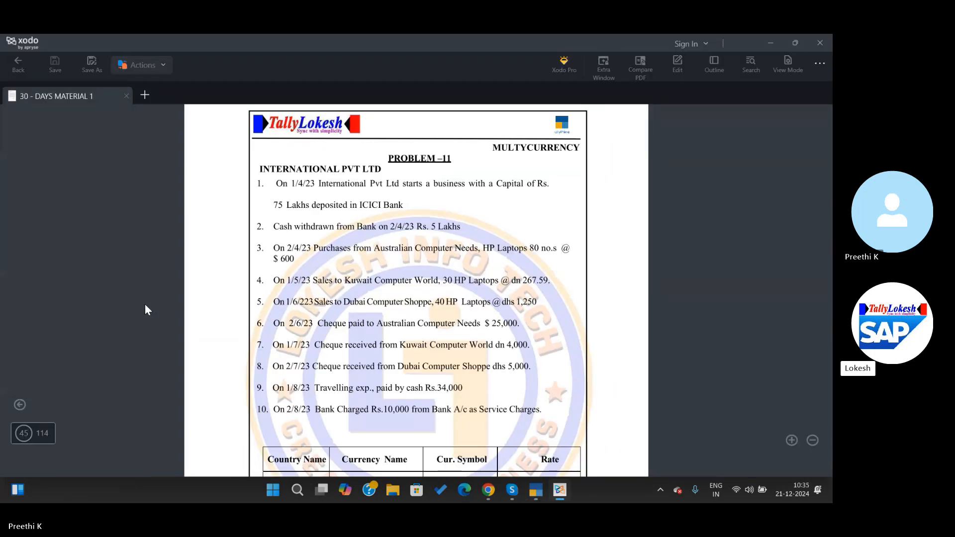
# Step: Create a ledger named Australian Computer Needs under Sundry Creditors in TallyPrime, checking the supplier's name in the PDF
pyautogui.hotkey('alt', 'Tab')
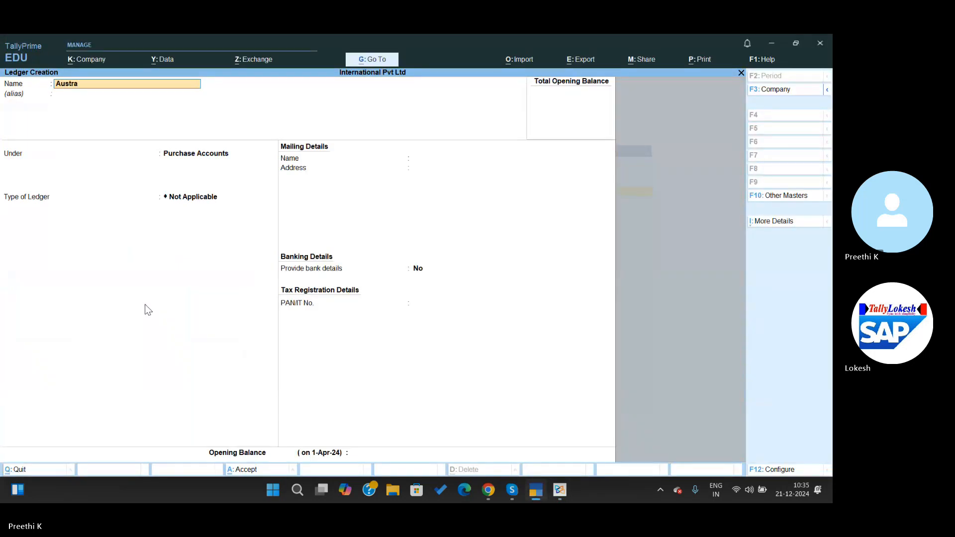
pyautogui.write('lian')
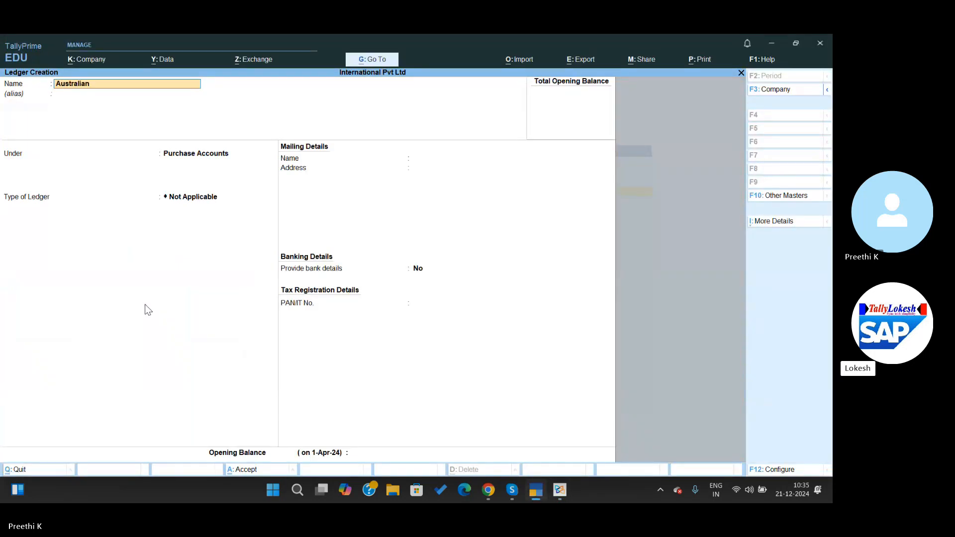
pyautogui.write(' Computer')
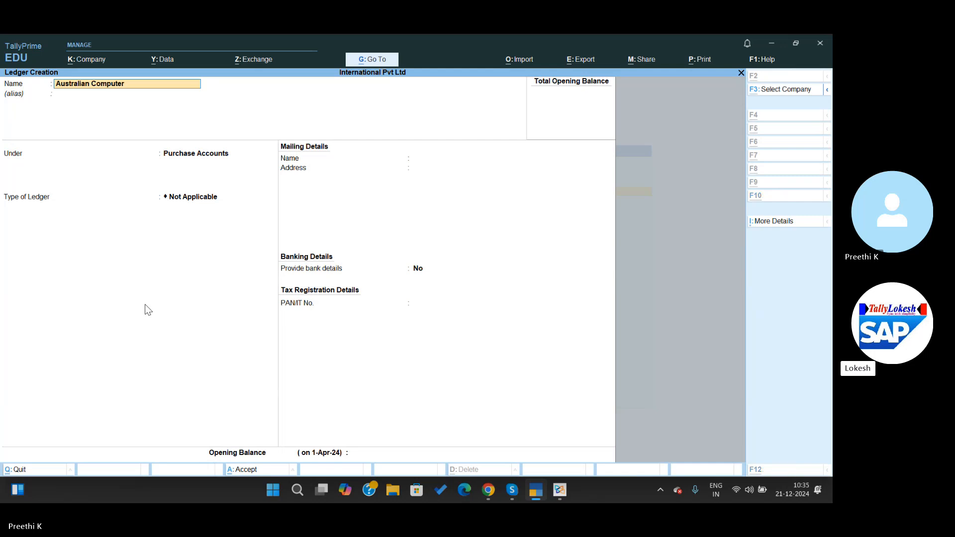
pyautogui.hotkey('alt', 'Tab')
pyautogui.hotkey('alt', 'Tab')
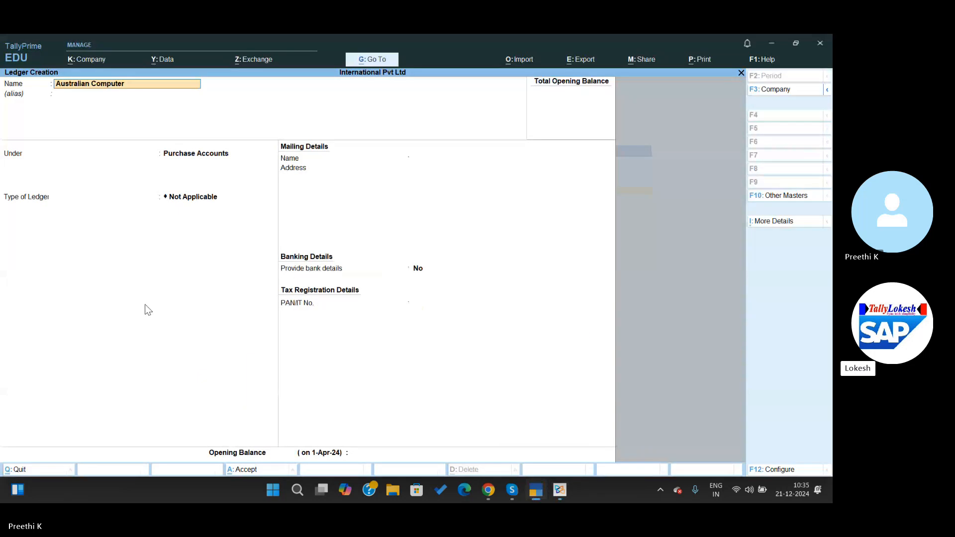
pyautogui.press('BackSpace')
pyautogui.press('BackSpace')
pyautogui.write('Needs')
pyautogui.press('Return')
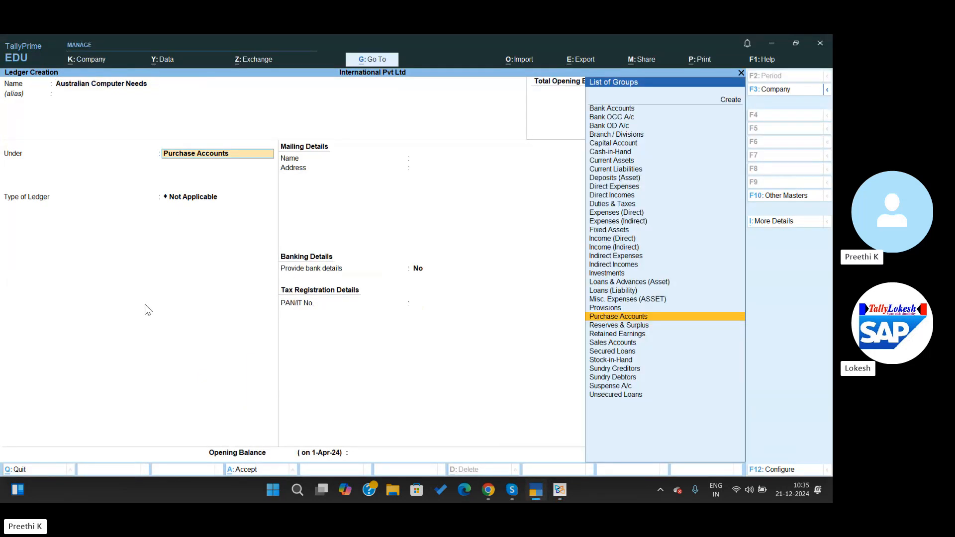
pyautogui.write('Sun')
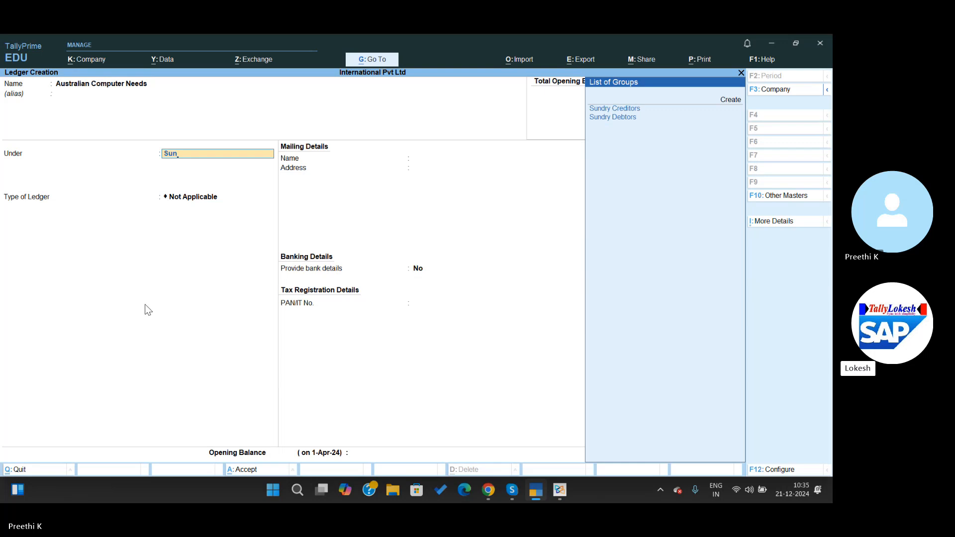
pyautogui.press('Return')
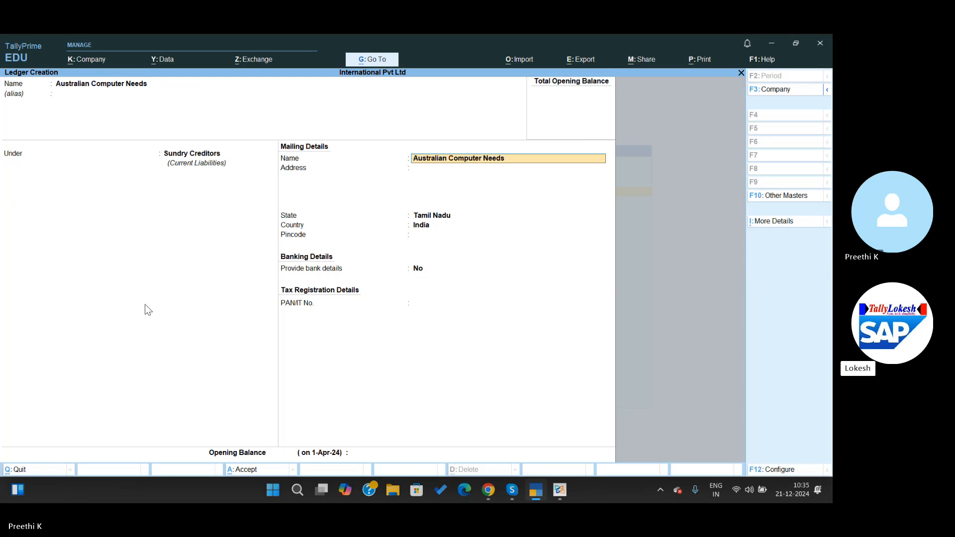
pyautogui.hotkey('ctrl', 'a')
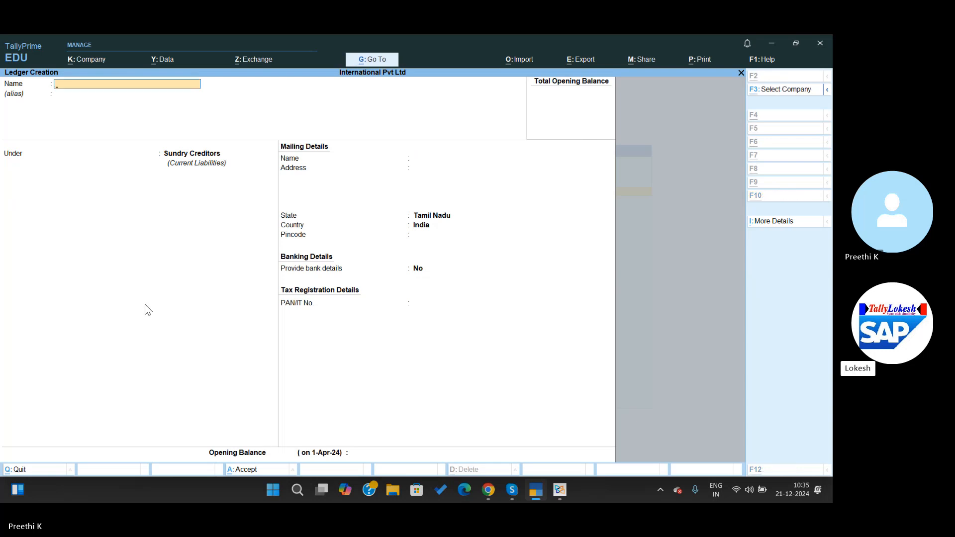
# Step: Check the Kuwait sales transaction in the PDF and create a ledger named Kuwait Computer World under Sundry Creditors
pyautogui.hotkey('alt', 'Tab')
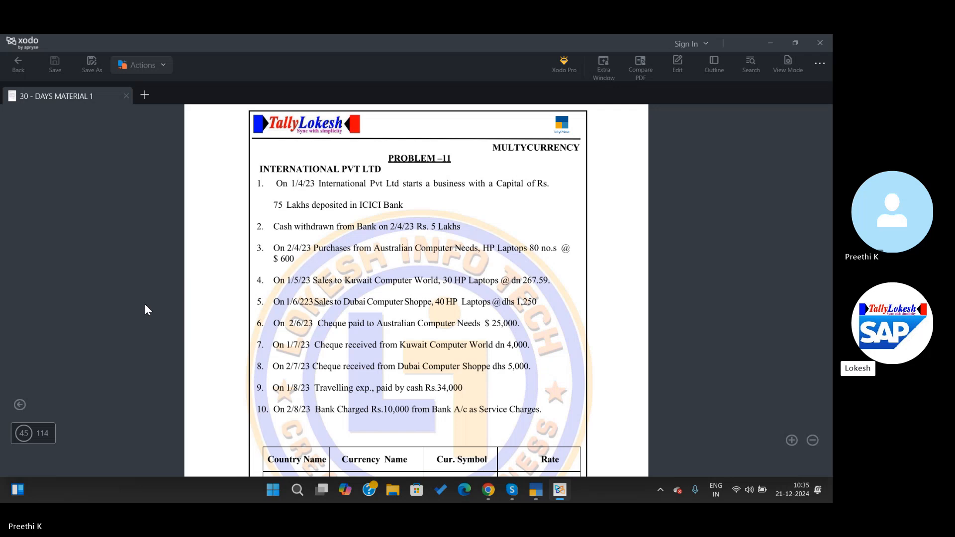
pyautogui.hotkey('alt', 'Tab')
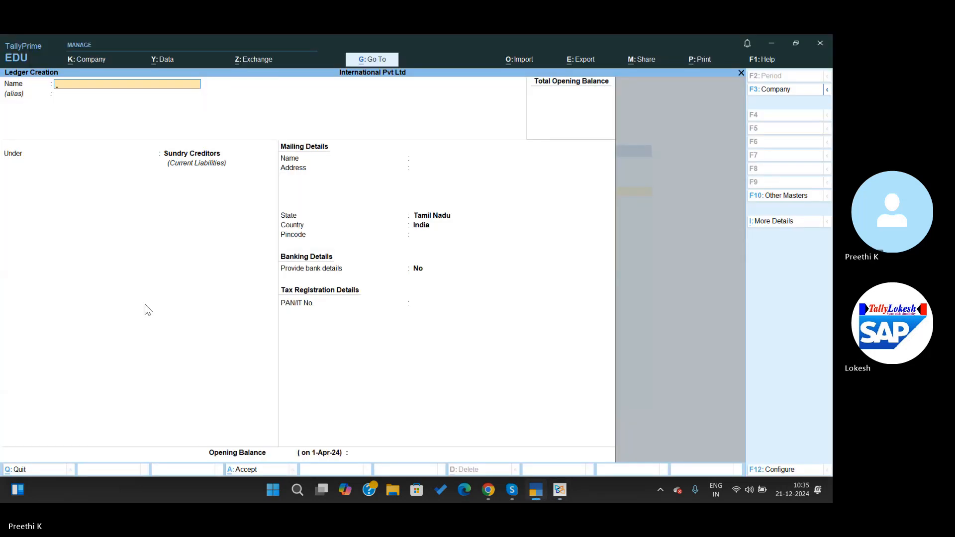
pyautogui.write('Kuw')
pyautogui.hotkey('alt', 'Tab')
pyautogui.hotkey('alt', 'Tab')
pyautogui.write('ait computer World')
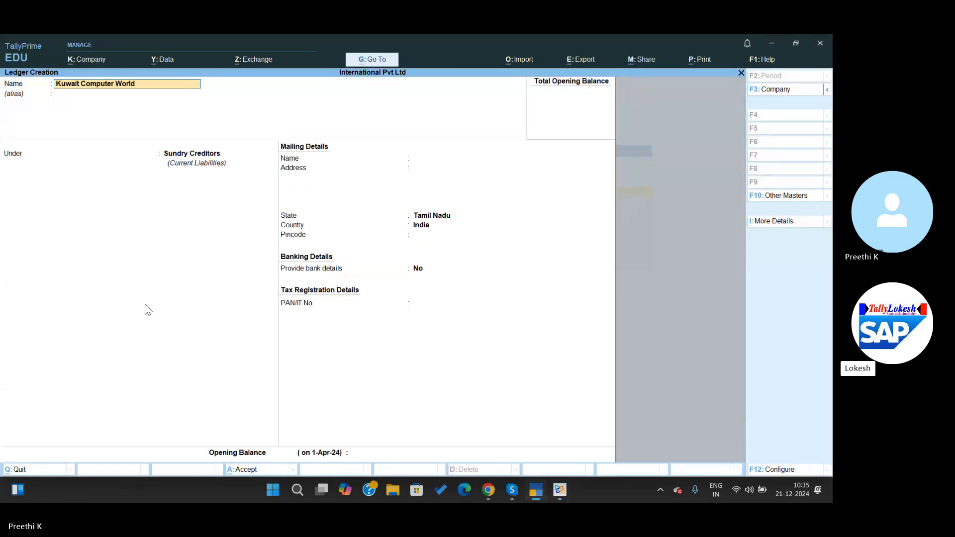
pyautogui.press('Return')
pyautogui.press('Return')
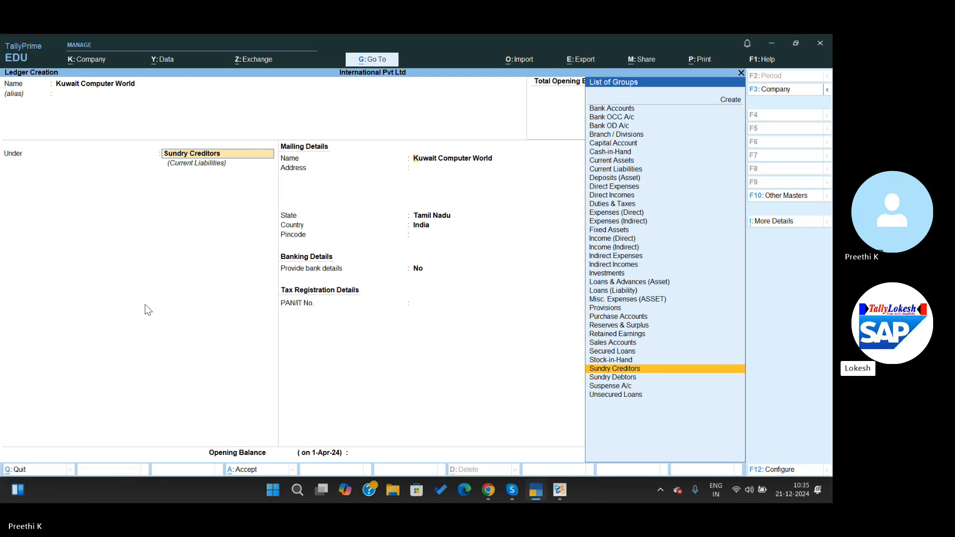
pyautogui.press('Return')
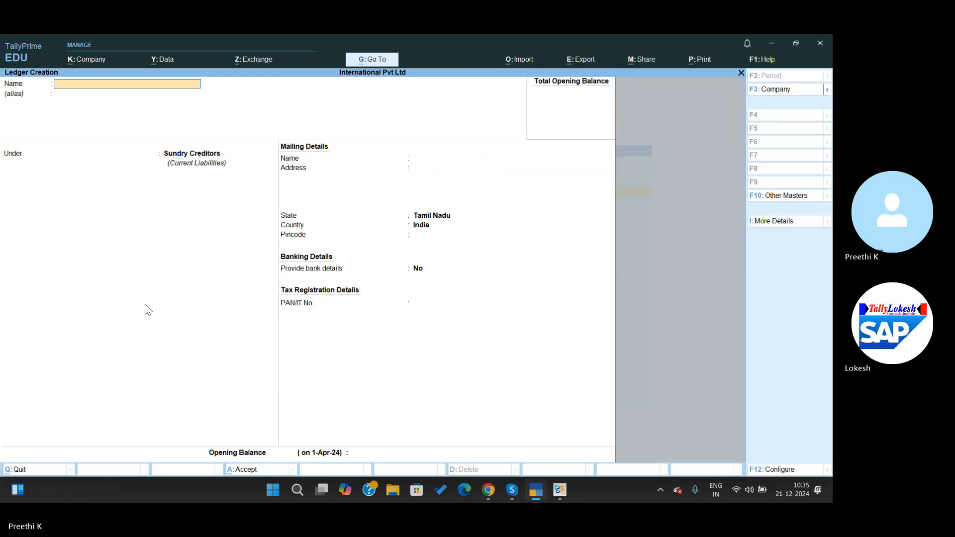
pyautogui.hotkey('alt', 'Tab')
pyautogui.hotkey('alt', 'Tab')
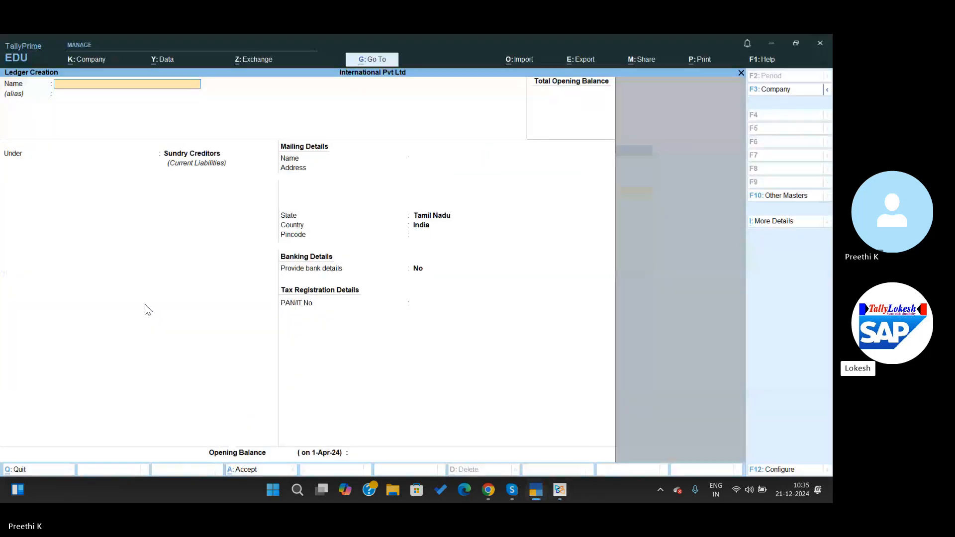
pyautogui.write('Duba')
pyautogui.hotkey('alt', 'Tab')
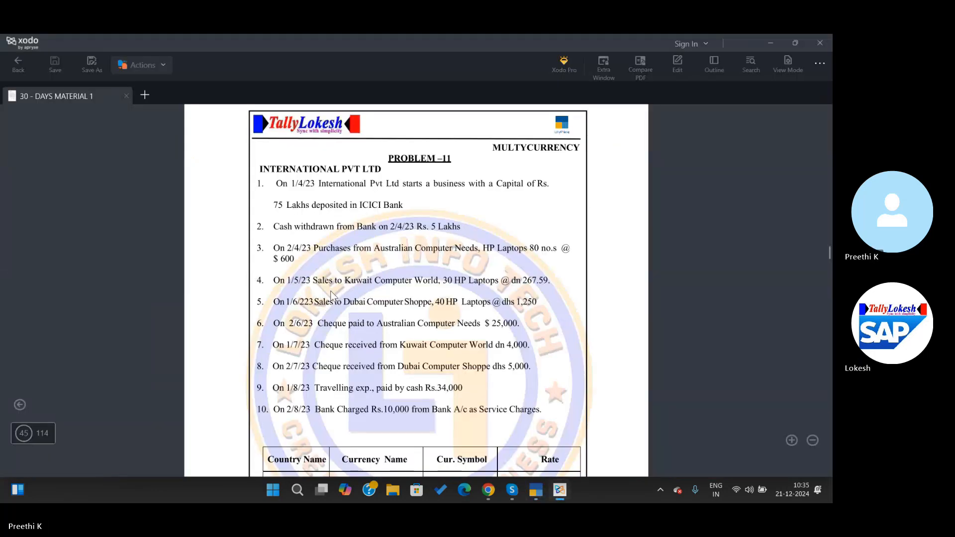
pyautogui.hotkey('alt', 'Tab')
pyautogui.press('Escape')
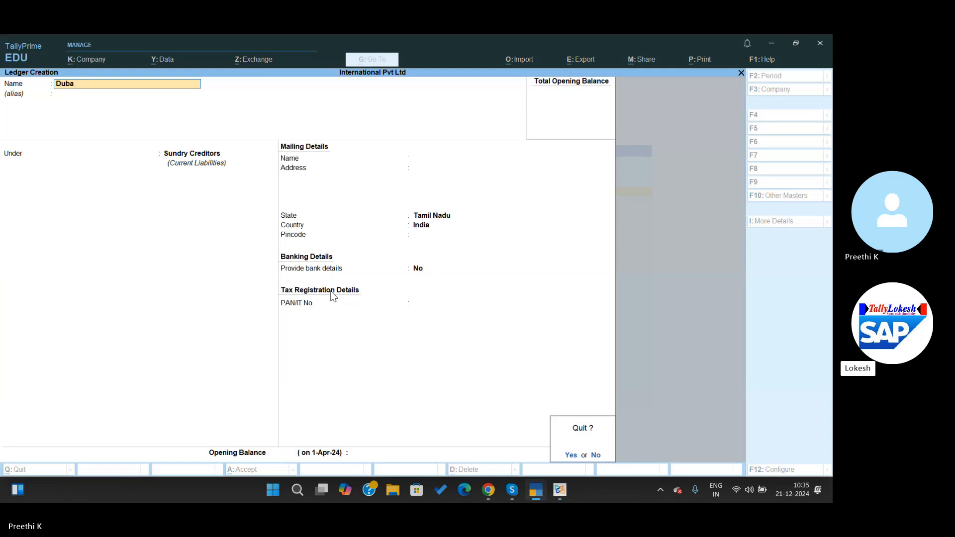
pyautogui.press('y')
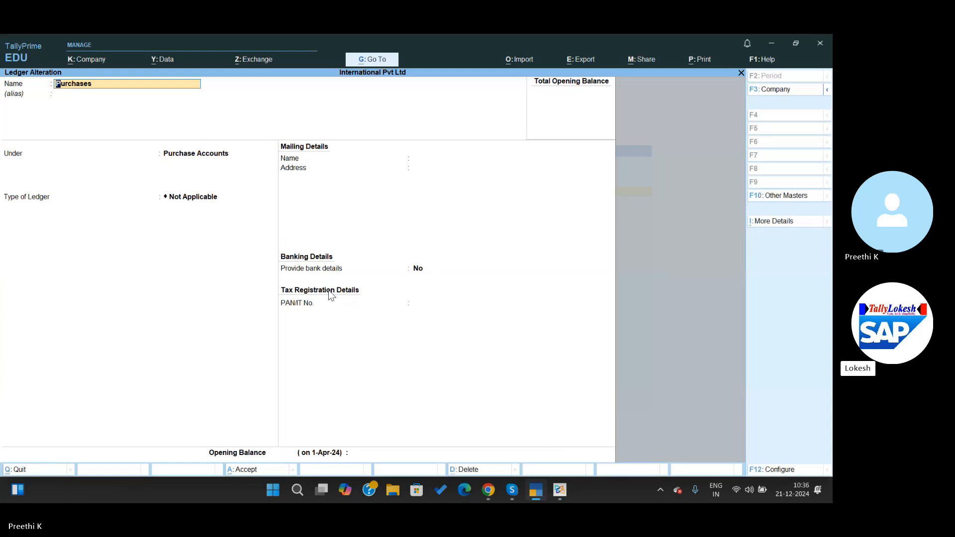
# Step: Reopen the Kuwait Computer World ledger for alteration and change its group to Sundry Debtors
pyautogui.press('Escape')
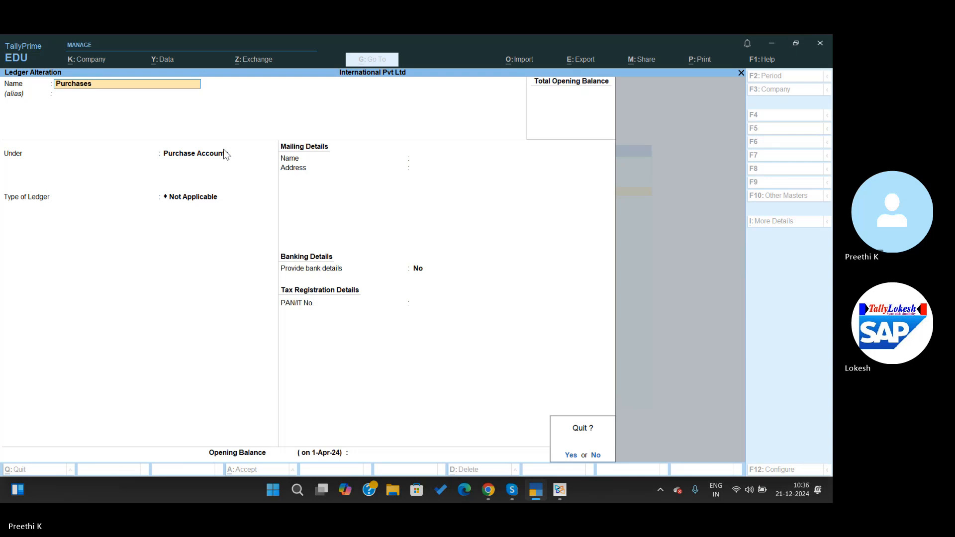
pyautogui.press('Return')
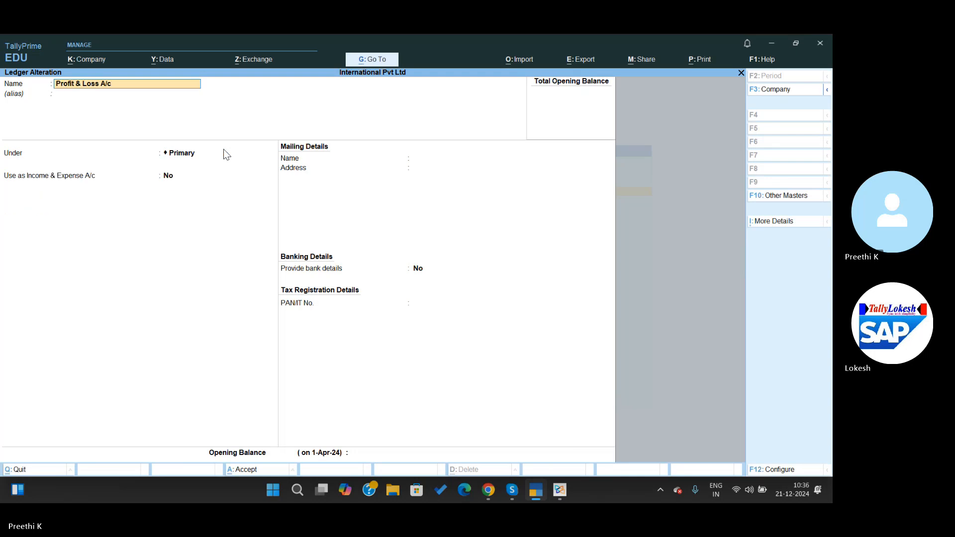
pyautogui.press('pageup')
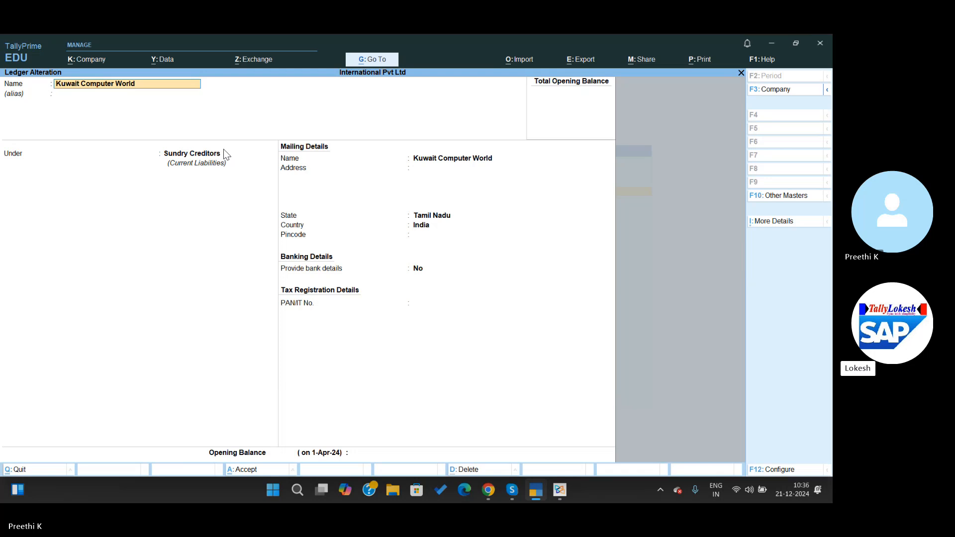
pyautogui.click(222, 154)
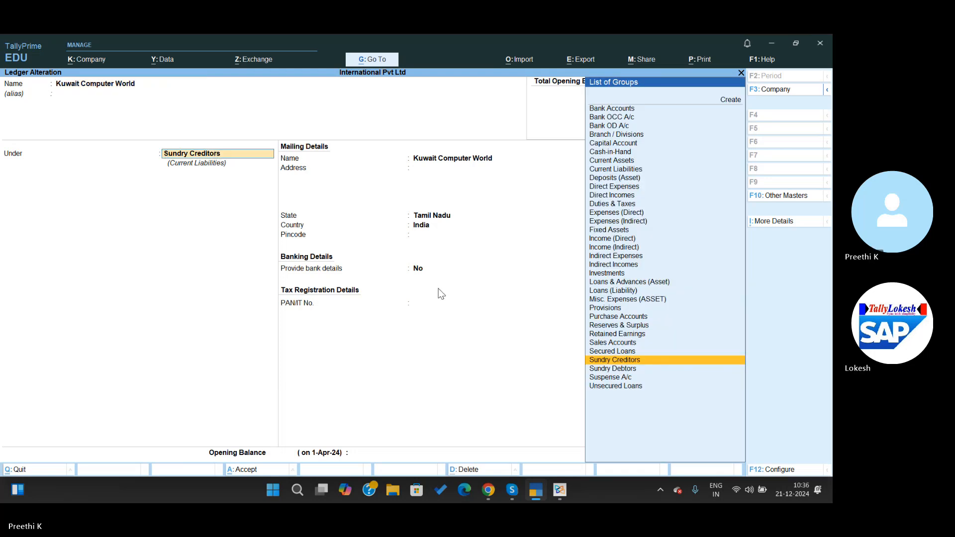
pyautogui.press('Down')
pyautogui.press('Return')
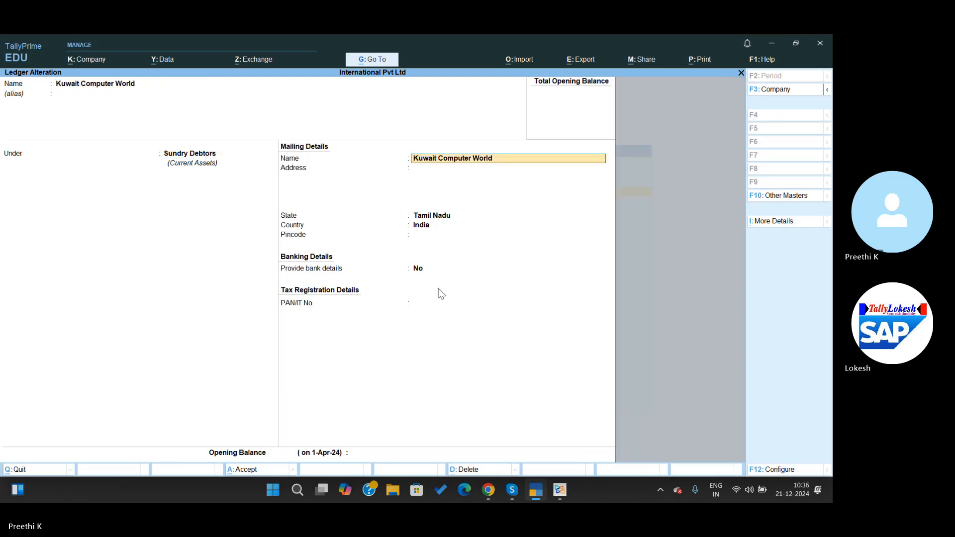
pyautogui.hotkey('ctrl', 'a')
# Step: Check the Dubai customer's name in the PDF and create a ledger named Dubai Computer Shop under Sundry Debtors
pyautogui.hotkey('alt', 'Tab')
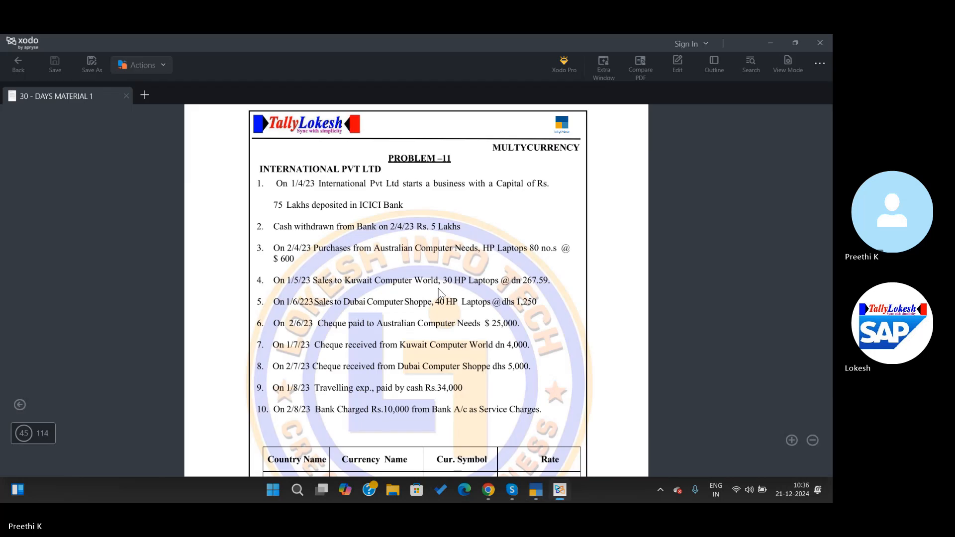
pyautogui.hotkey('alt', 'Tab')
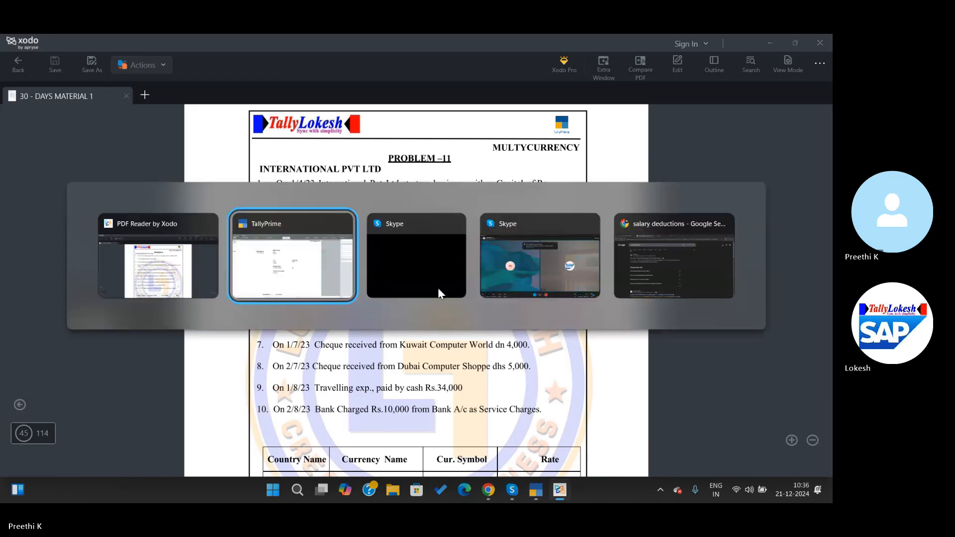
pyautogui.write('Dubai')
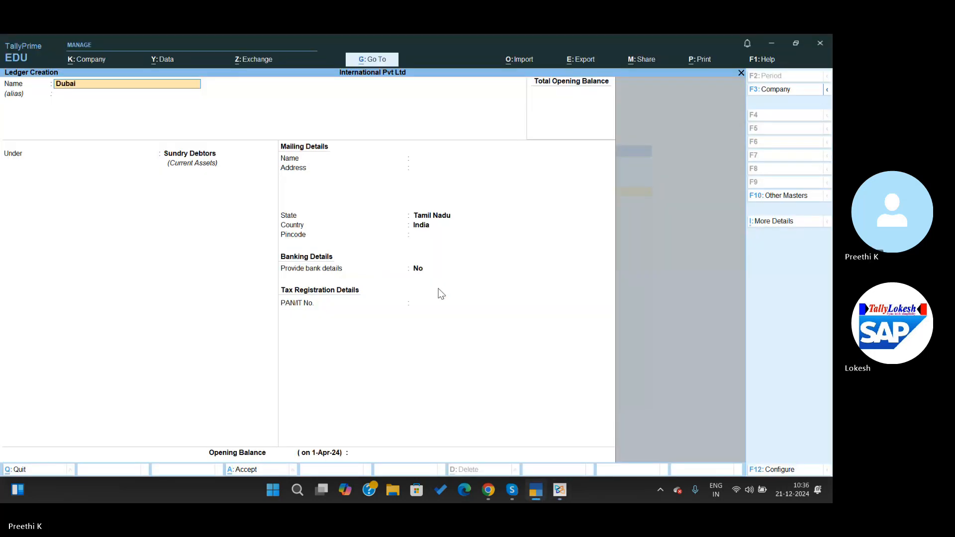
pyautogui.write(' Computre')
pyautogui.press('BackSpace')
pyautogui.press('BackSpace')
pyautogui.write('er Sho')
pyautogui.press('Return')
pyautogui.hotkey('alt', 'Tab')
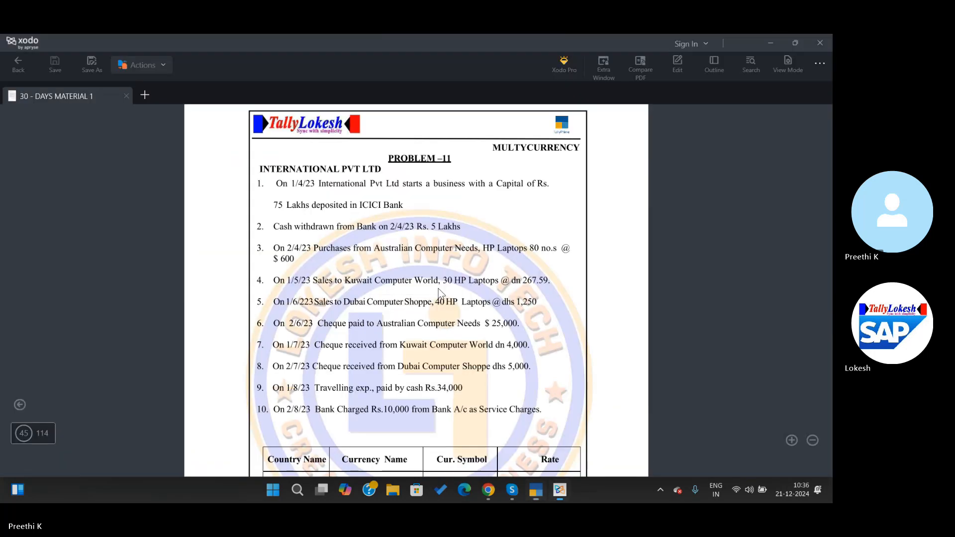
pyautogui.hotkey('alt', 'Tab')
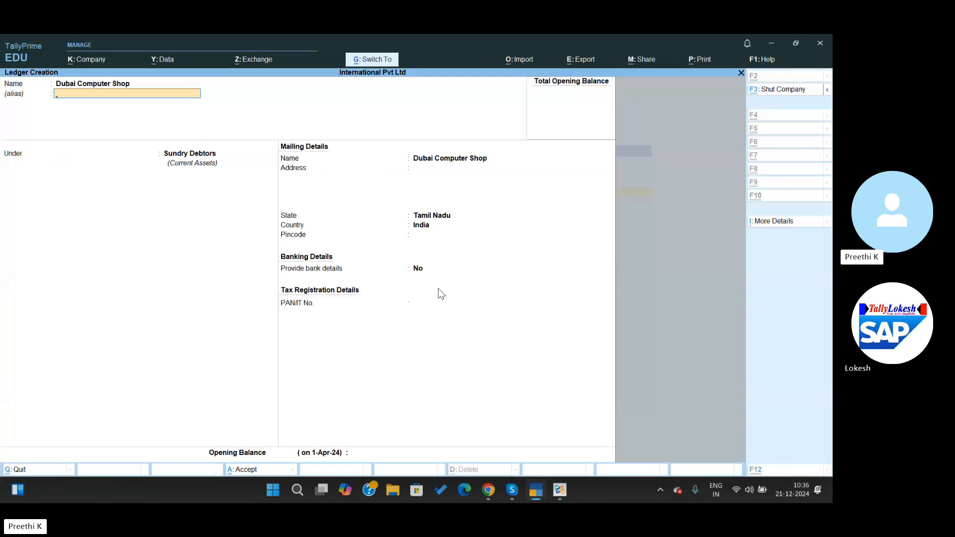
pyautogui.hotkey('ctrl', 'a')
# Step: Check the remaining Problem 11 transactions in the PDF for the next ledger and return to the ledger creation form in TallyPrime
pyautogui.hotkey('alt', 'Tab')
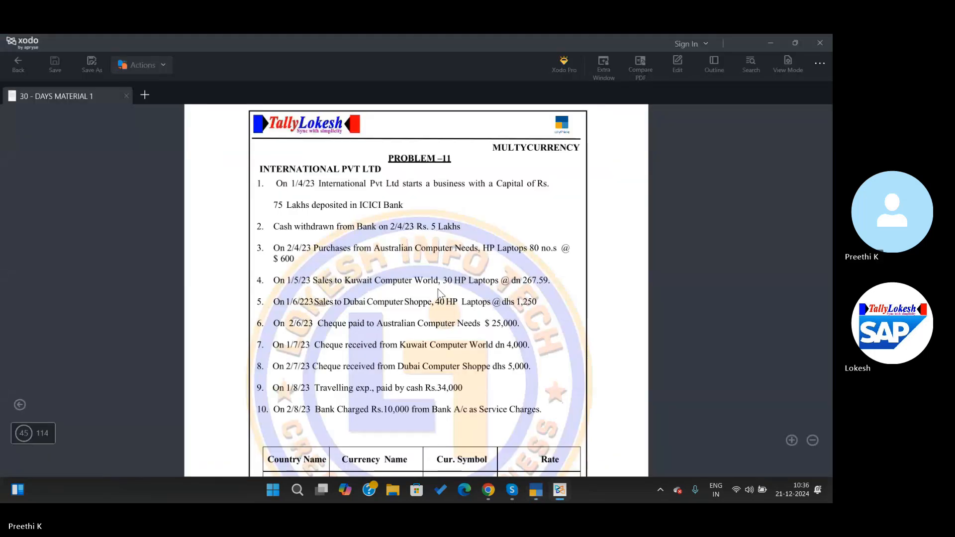
pyautogui.scroll(-1, 390, 329)
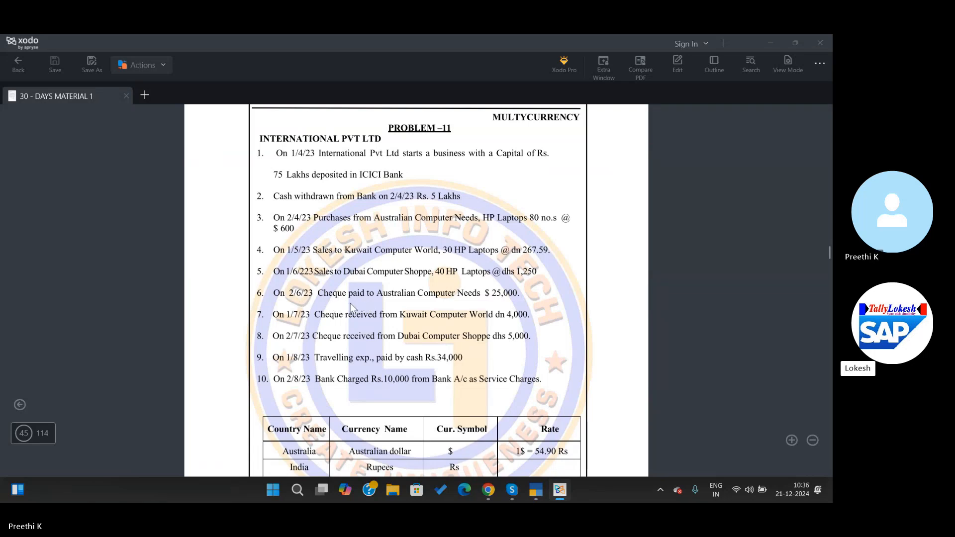
pyautogui.hotkey('alt', 'Tab')
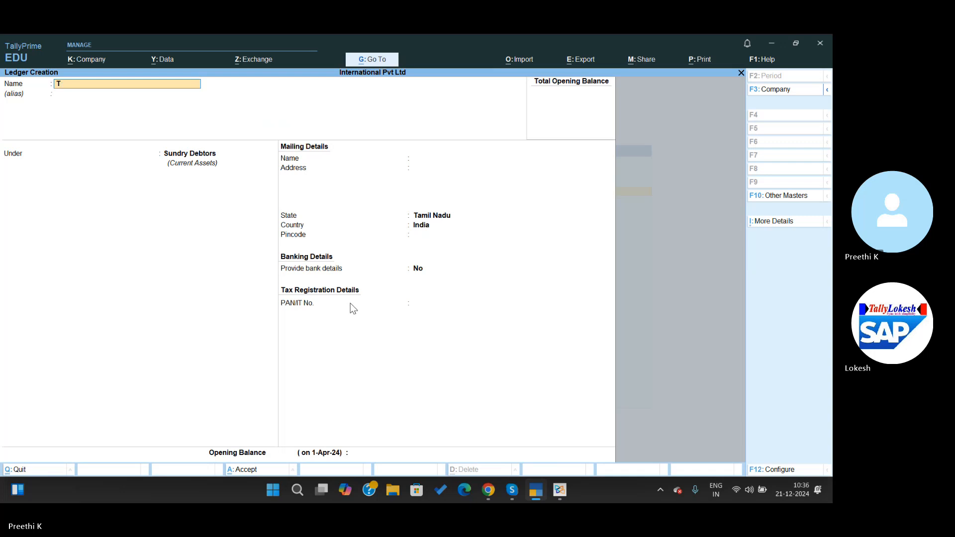
pyautogui.hotkey('alt', 'Tab')
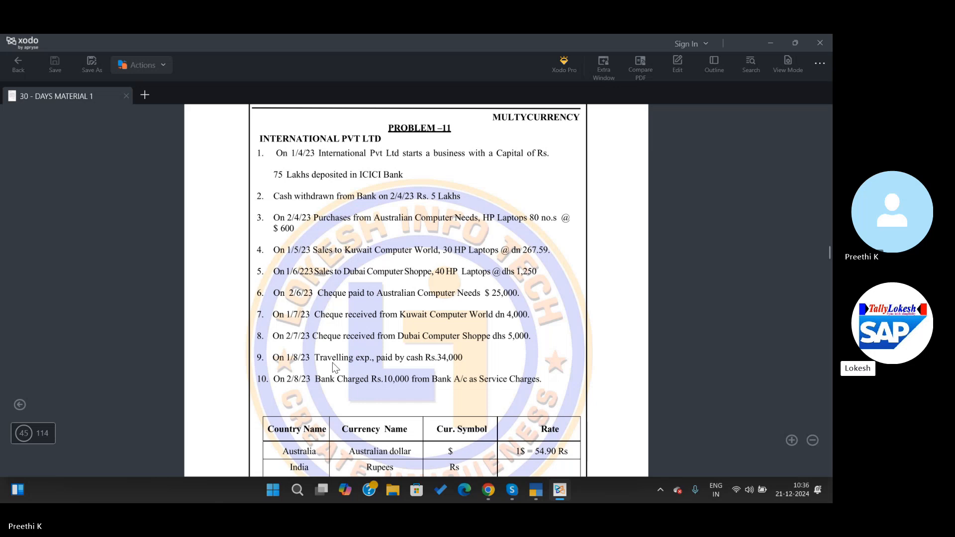
pyautogui.hotkey('alt', 'Tab')
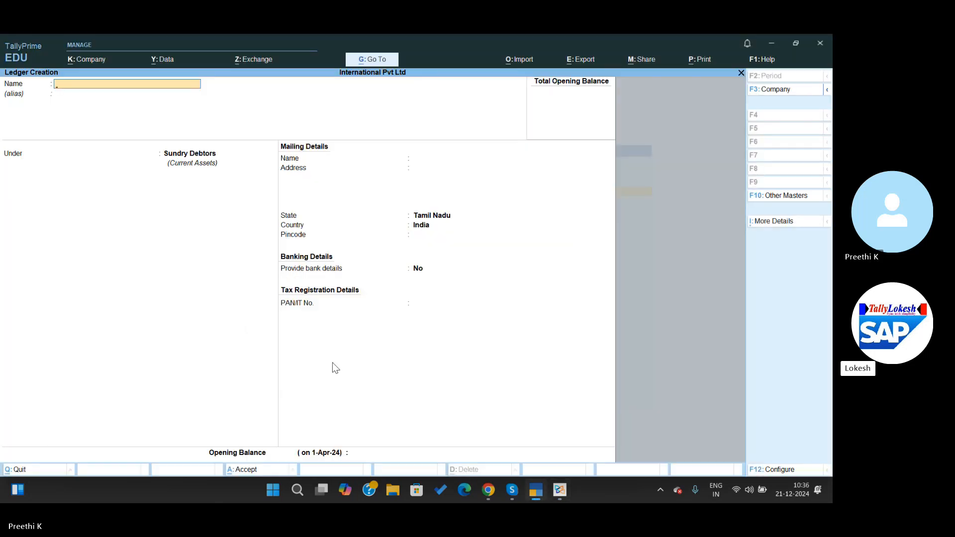
# Step: Name the new ledger Travelling Exp and leave its alias blank
pyautogui.write('Travellon')
pyautogui.press('BackSpace')
pyautogui.press('BackSpace')
pyautogui.write('ing')
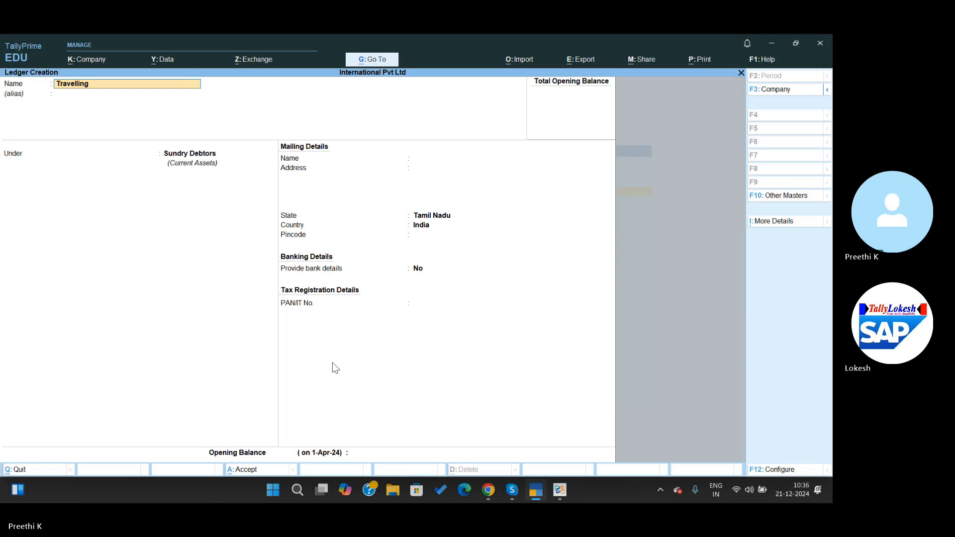
pyautogui.write(' Exp')
pyautogui.press('Return')
pyautogui.press('Return')
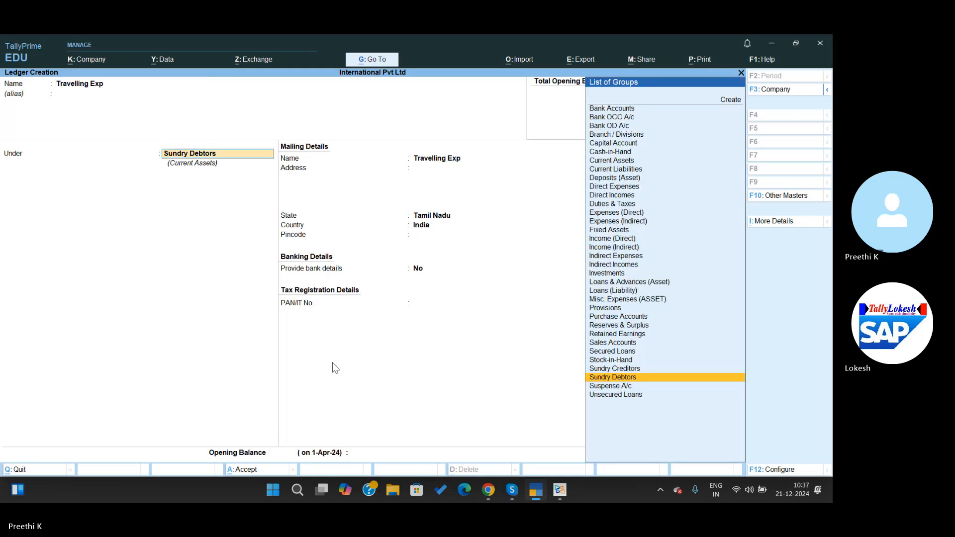
# Step: Place the Travelling Exp ledger under Indirect Expenses and save it
pyautogui.press('BackSpace')
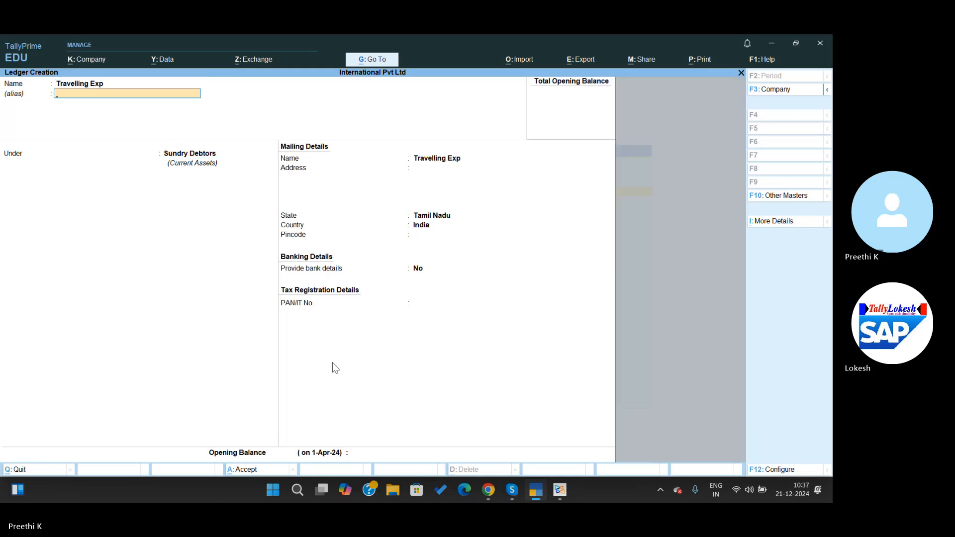
pyautogui.press('Return')
pyautogui.press('BackSpace')
pyautogui.write('In')
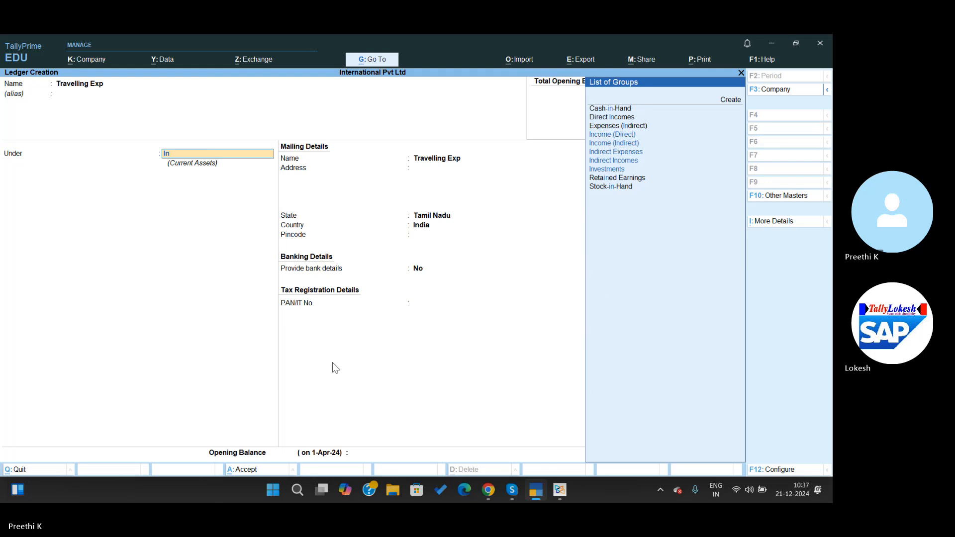
pyautogui.press('Down')
pyautogui.press('Down')
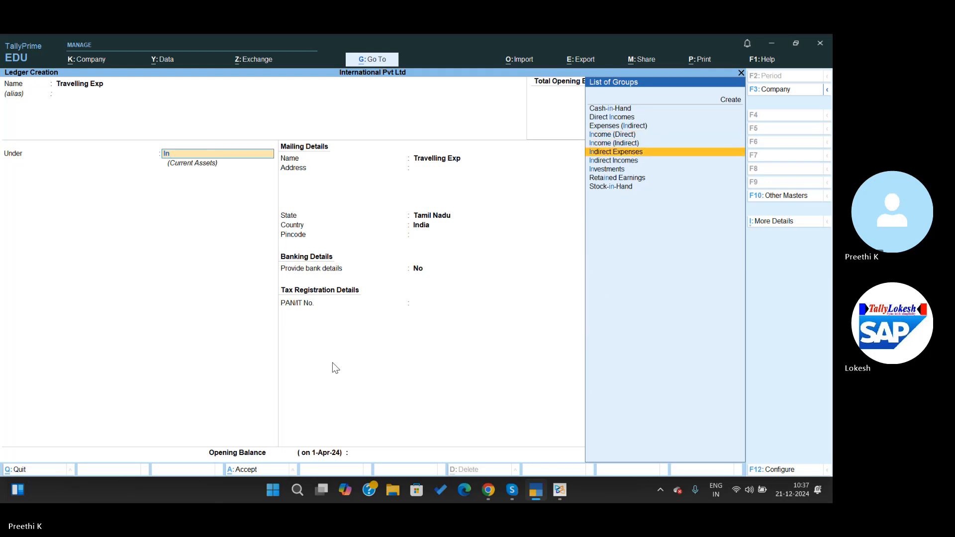
pyautogui.press('Return')
pyautogui.hotkey('ctrl', 'a')
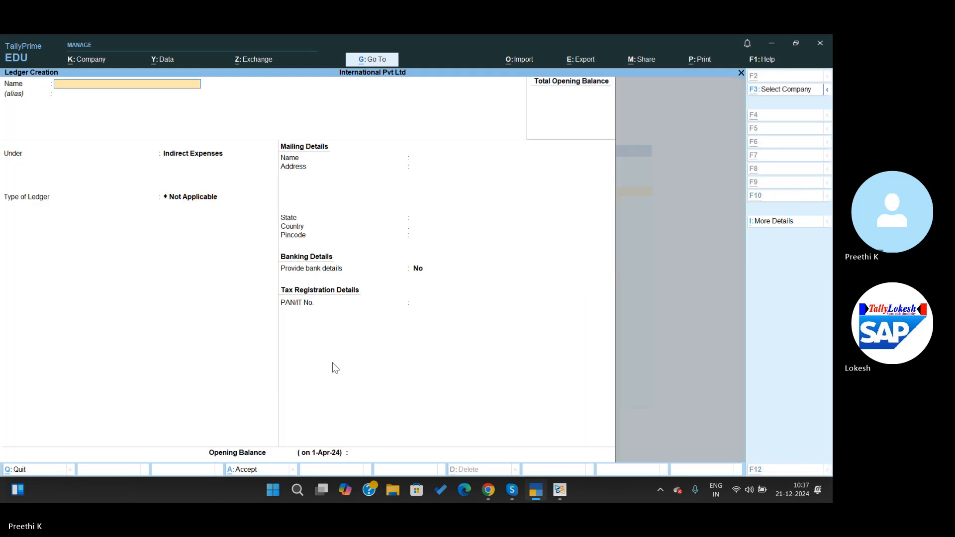
# Step: Create a Bank Charge ledger under Indirect Expenses and check the problem's entries and currency table in the Xodo PDF
pyautogui.hotkey('alt', 'Tab')
pyautogui.hotkey('alt', 'Tab')
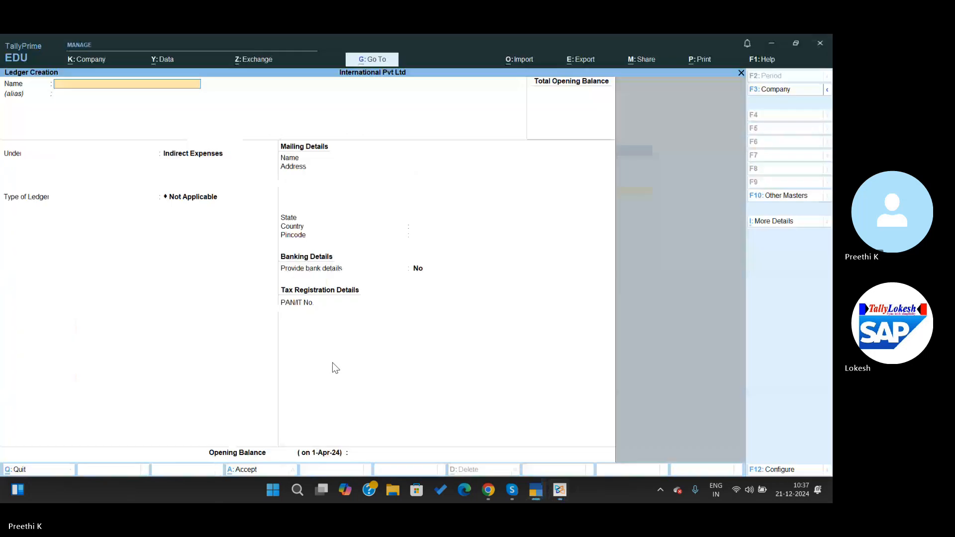
pyautogui.write('Bank Cga')
pyautogui.press('BackSpace')
pyautogui.press('BackSpace')
pyautogui.write('harge')
pyautogui.press('Return')
pyautogui.press('Return')
pyautogui.hotkey('alt', 'Tab')
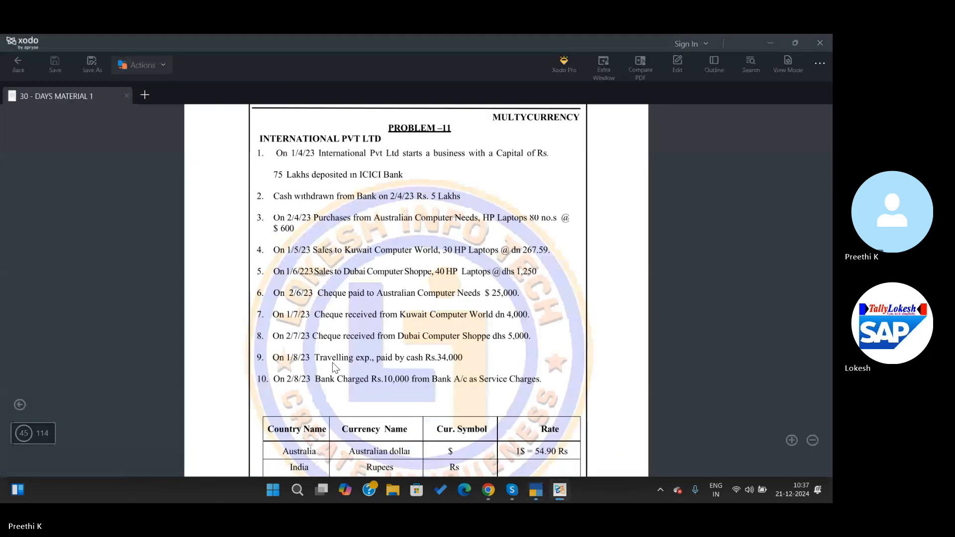
pyautogui.scroll(-4, 333, 367)
pyautogui.scroll(4, 333, 367)
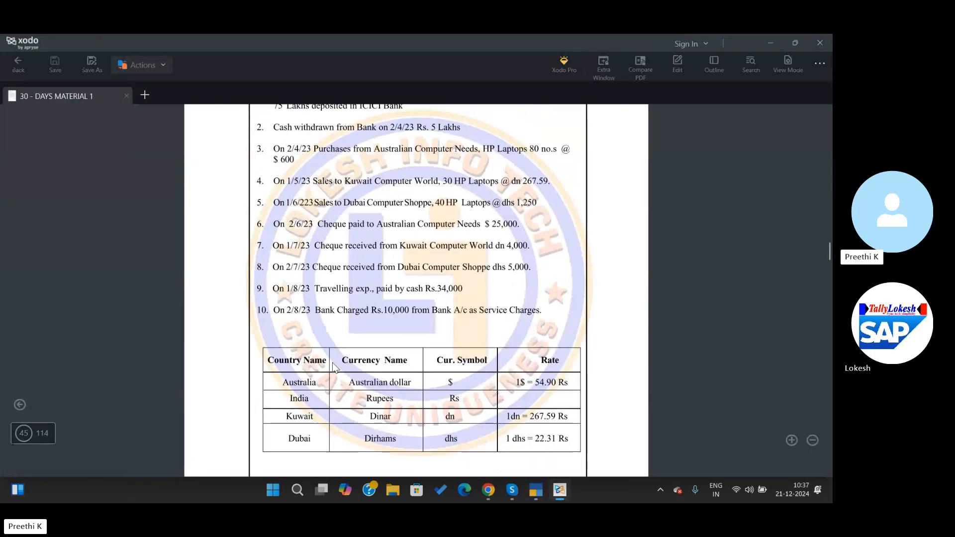
pyautogui.hotkey('alt', 'Tab')
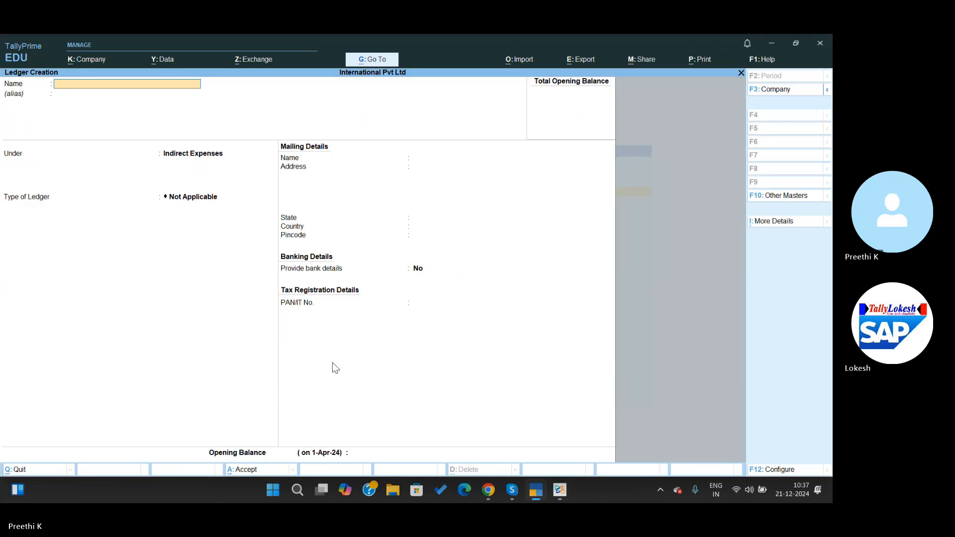
# Step: Leave ledger creation and open a blank form for creating a new currency
pyautogui.press('Escape')
pyautogui.press('Return')
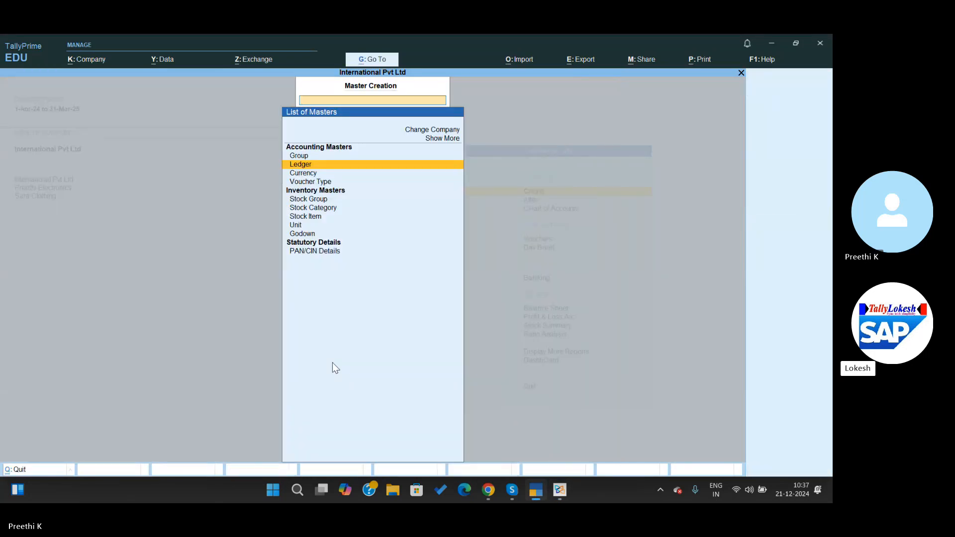
pyautogui.press('Escape')
pyautogui.press('Return')
pyautogui.press('Down')
pyautogui.press('Down')
pyautogui.press('Down')
pyautogui.press('Down')
pyautogui.press('Down')
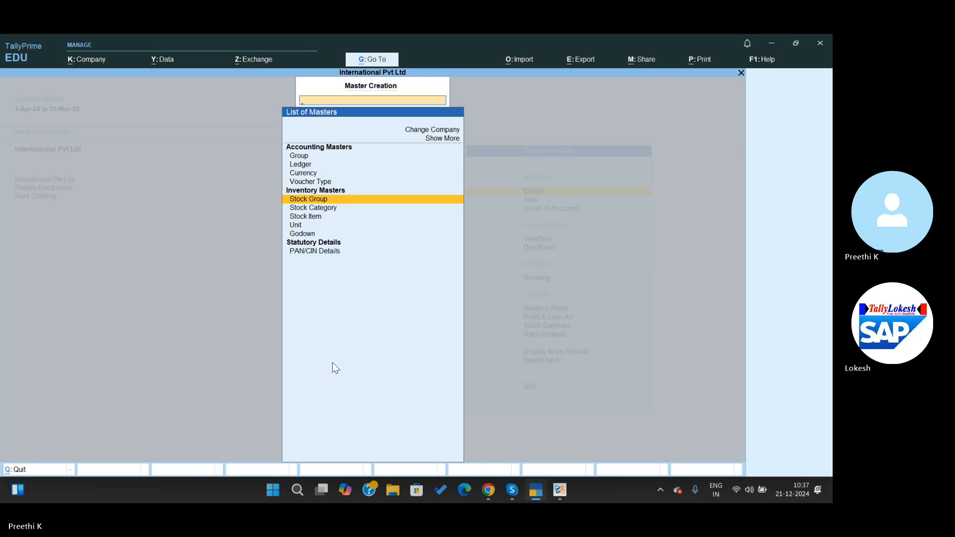
pyautogui.press('Up')
pyautogui.press('Up')
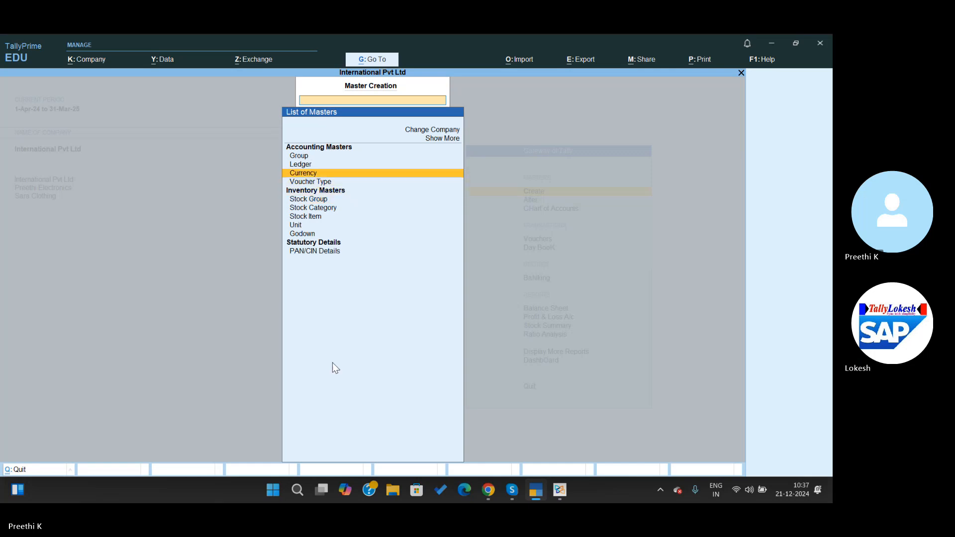
pyautogui.press('Return')
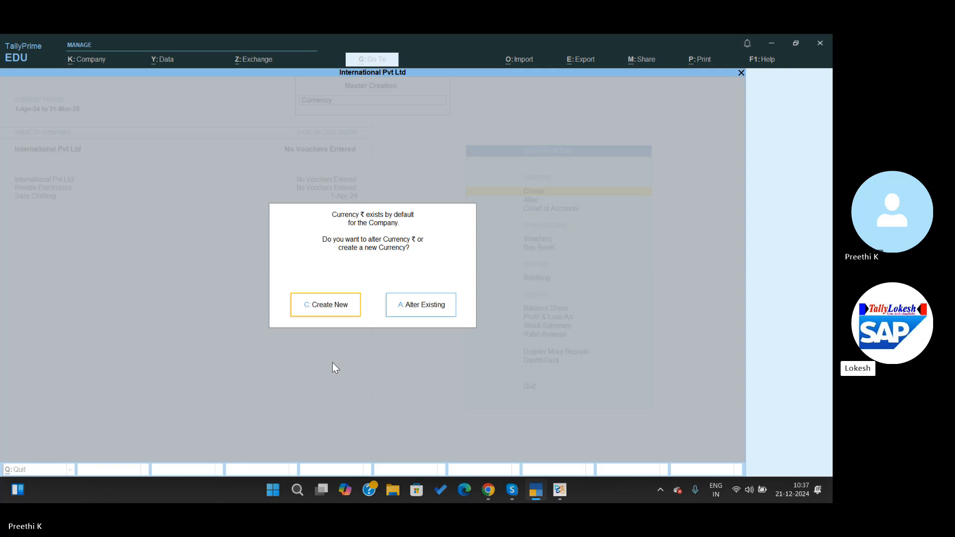
pyautogui.press('Return')
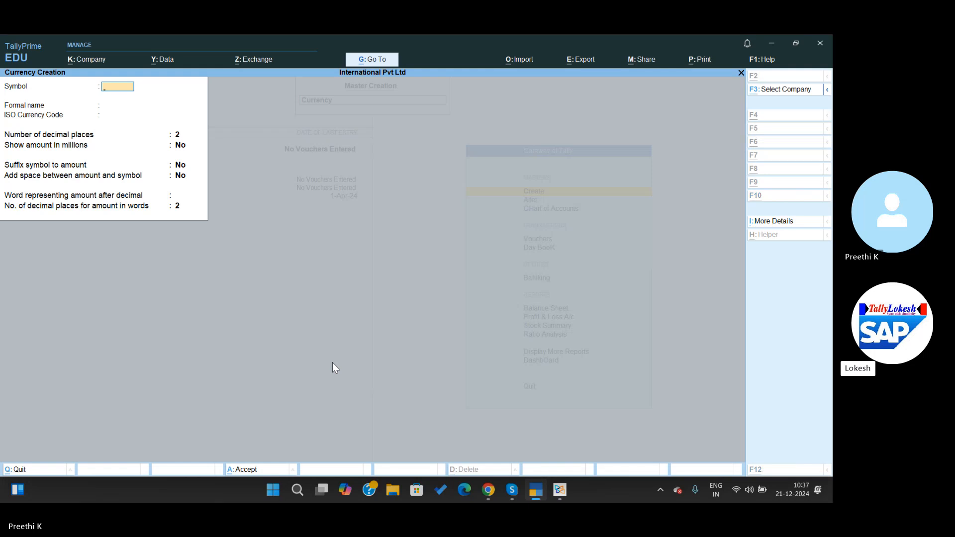
# Step: Look up the Australian currency in the PDF table and create a currency with symbol $ and formal name Dollar
pyautogui.hotkey('alt', 'Tab')
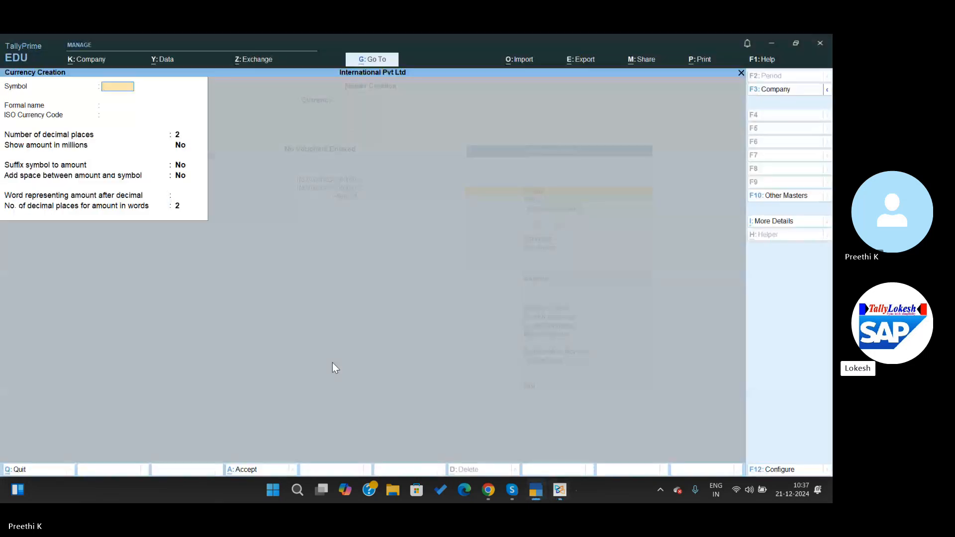
pyautogui.hotkey('alt', 'Tab')
pyautogui.scroll(-3, 334, 367)
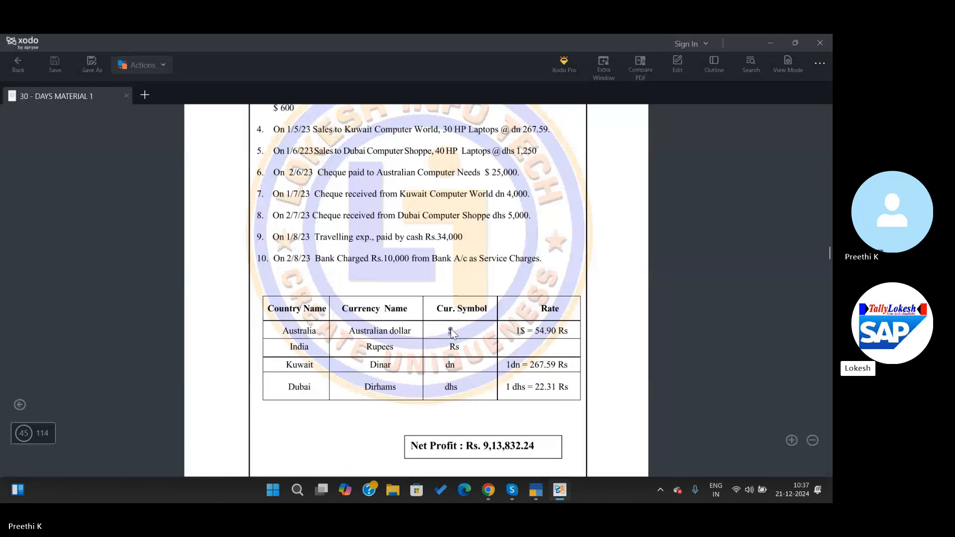
pyautogui.doubleClick(450, 330)
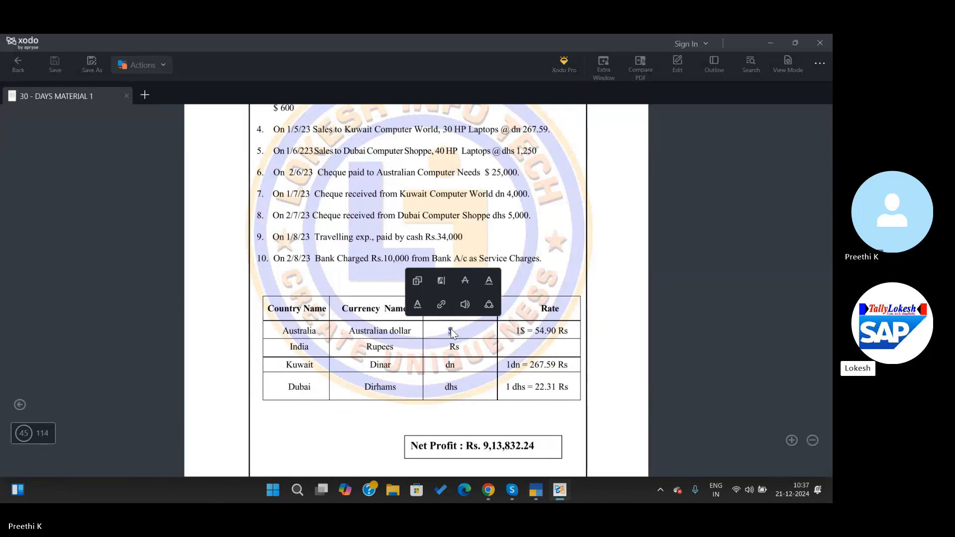
pyautogui.click(452, 341)
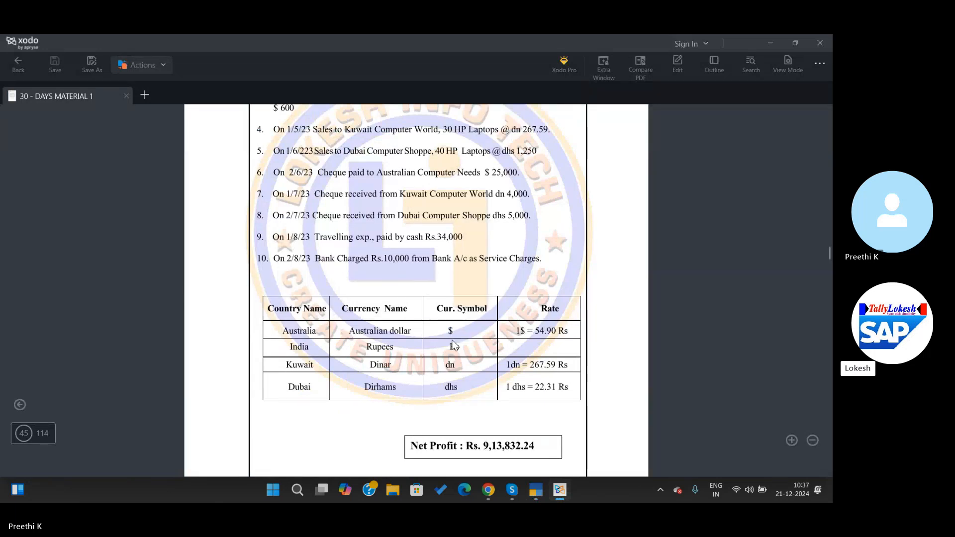
pyautogui.hotkey('alt', 'Tab')
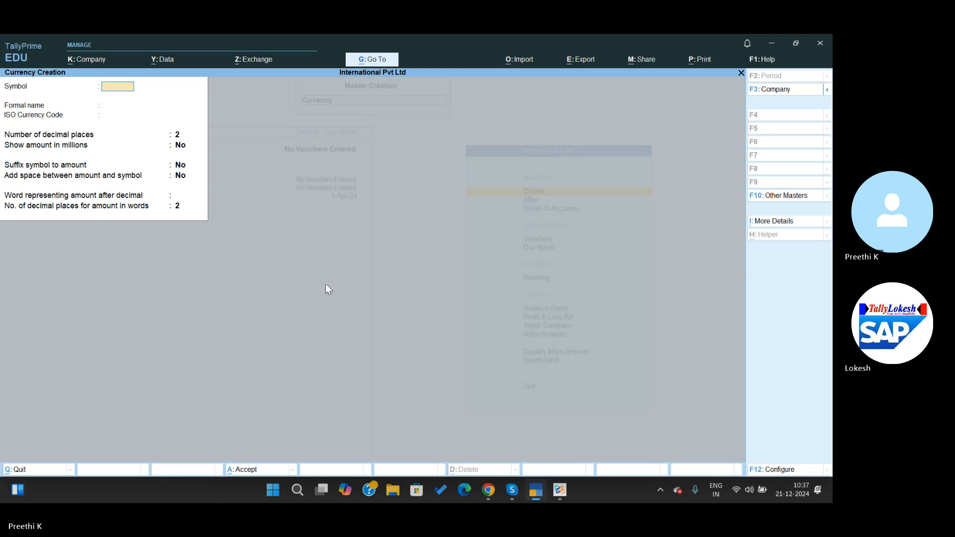
pyautogui.write('$')
pyautogui.press('Return')
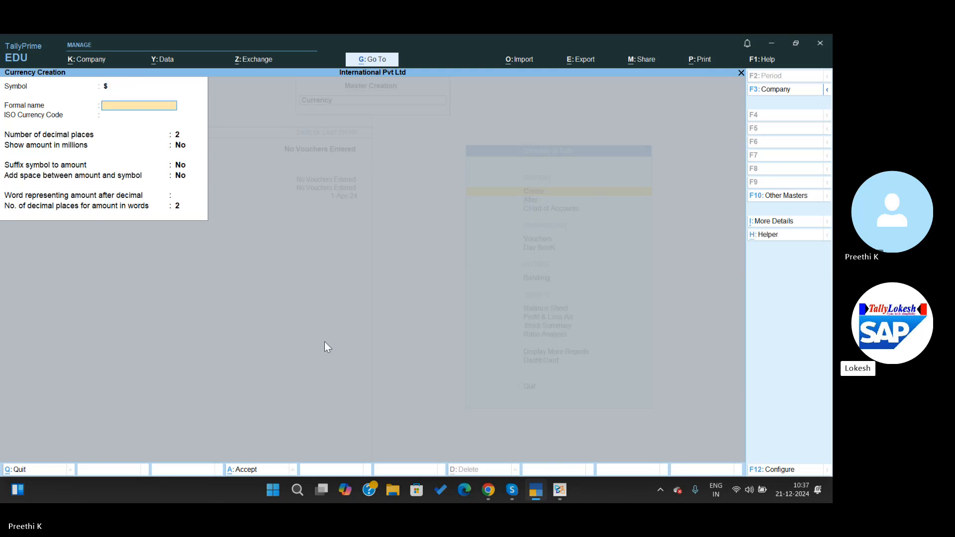
pyautogui.write('Dollar')
pyautogui.press('Return')
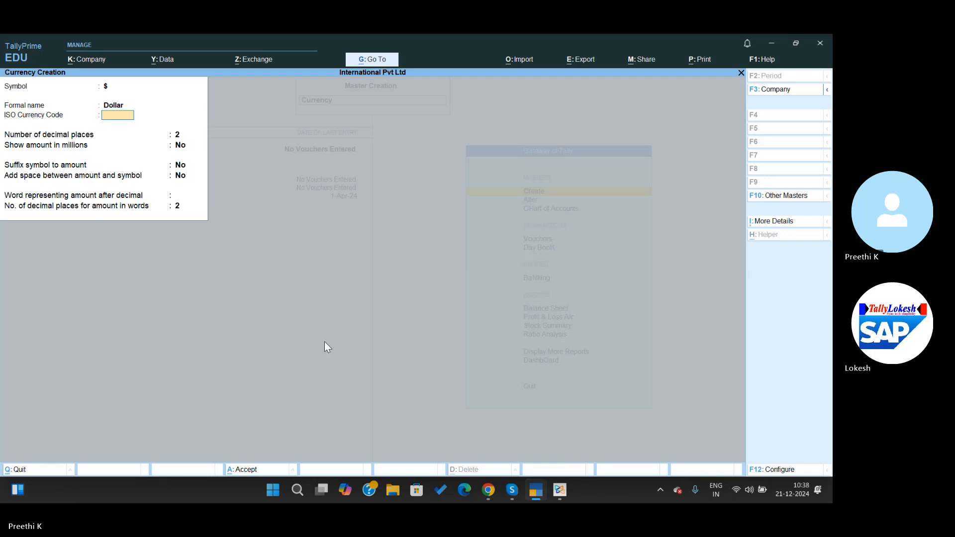
pyautogui.hotkey('ctrl', 'a')
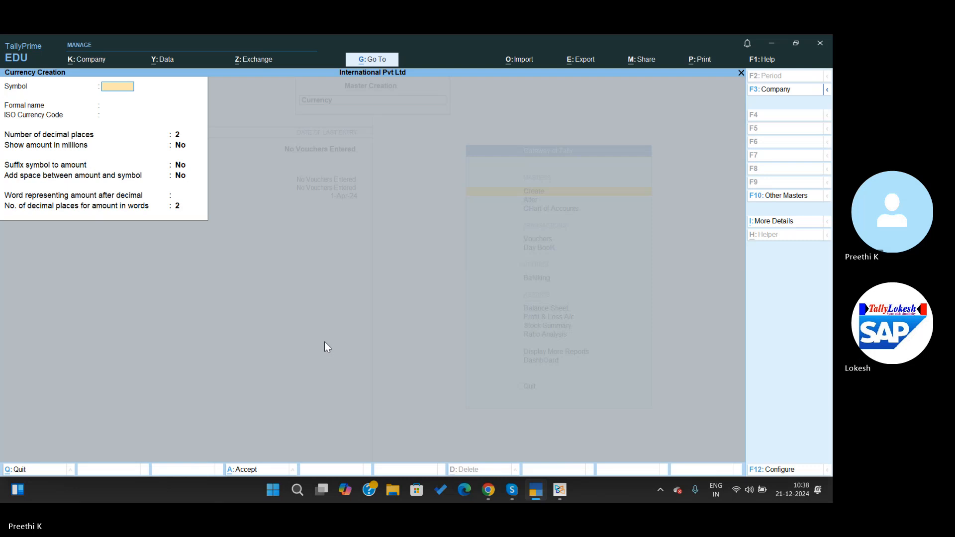
# Step: Create the Kuwait currency with symbol Dn, formal name Dinar and ISO currency code Di
pyautogui.write('Dinn')
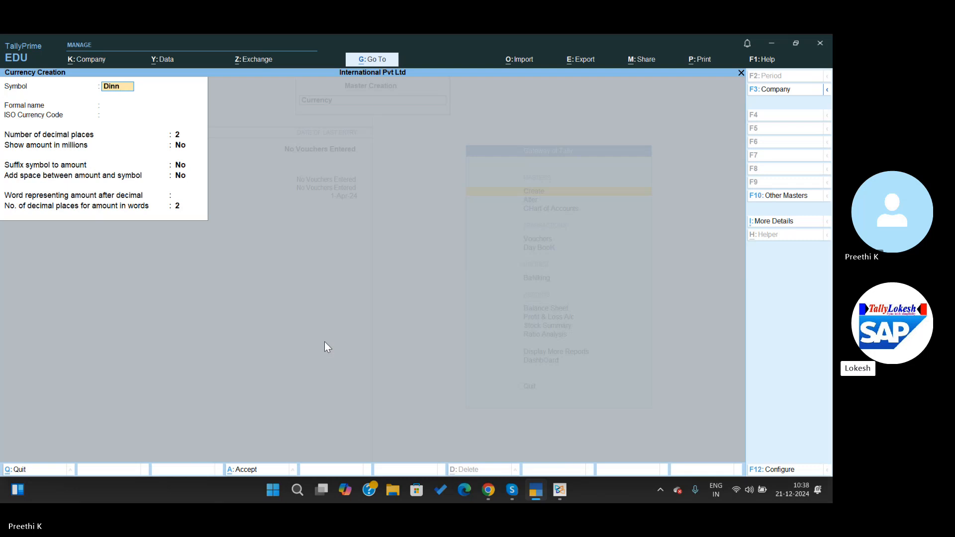
pyautogui.press('BackSpace')
pyautogui.press('BackSpace')
pyautogui.press('BackSpace')
pyautogui.press('Return')
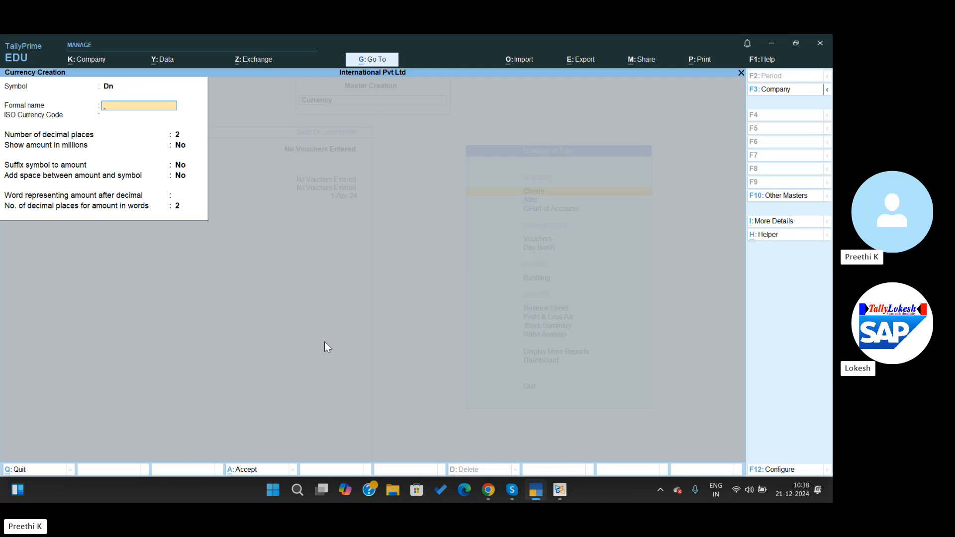
pyautogui.hotkey('alt', 'Tab')
pyautogui.hotkey('alt', 'Tab')
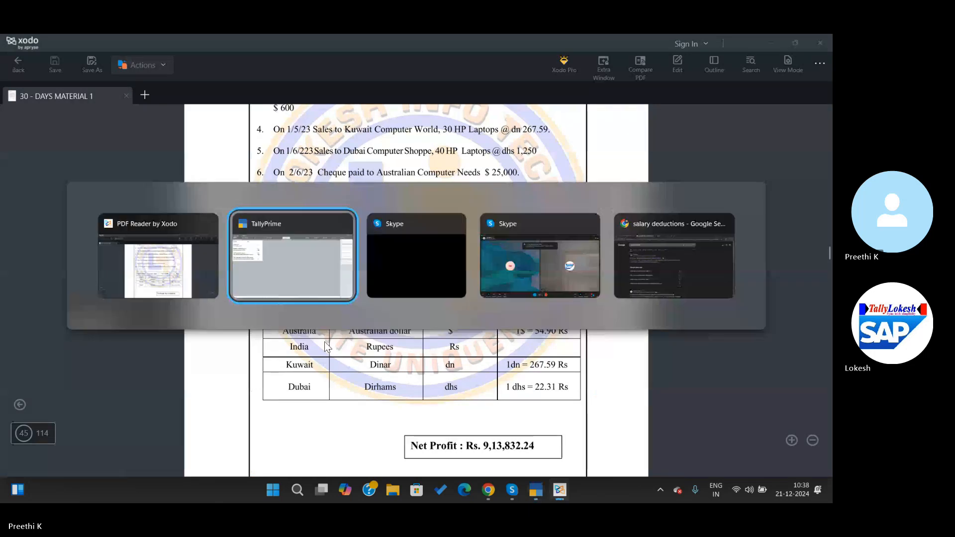
pyautogui.write('Dinar')
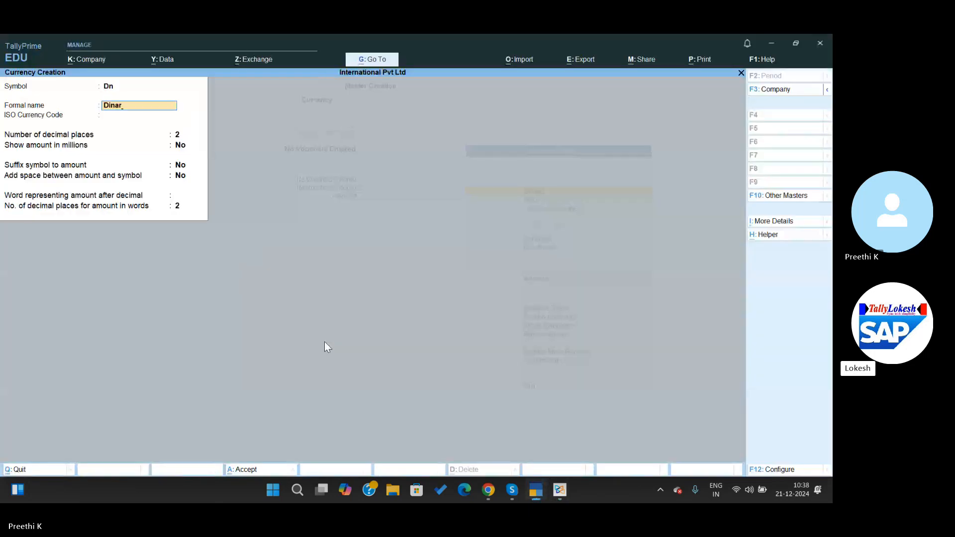
pyautogui.press('Return')
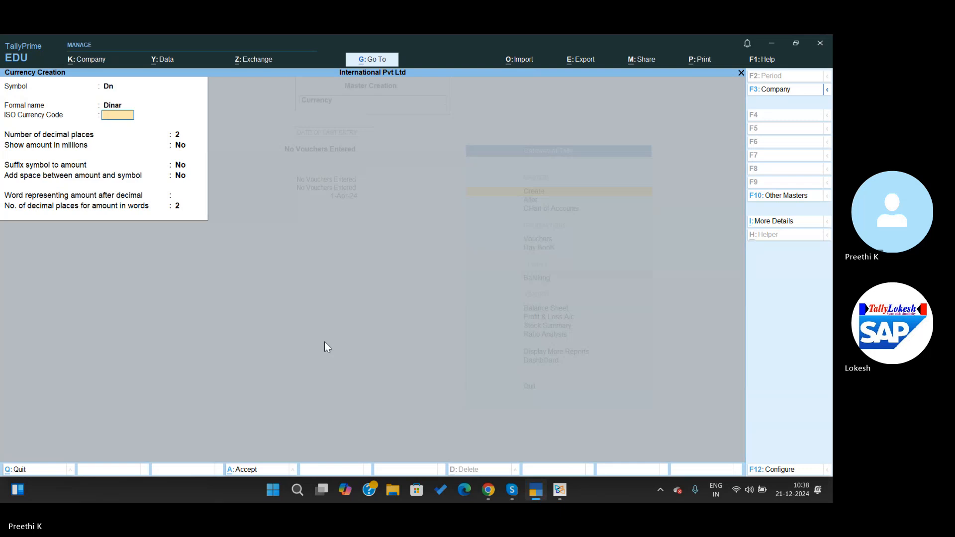
pyautogui.write('Di')
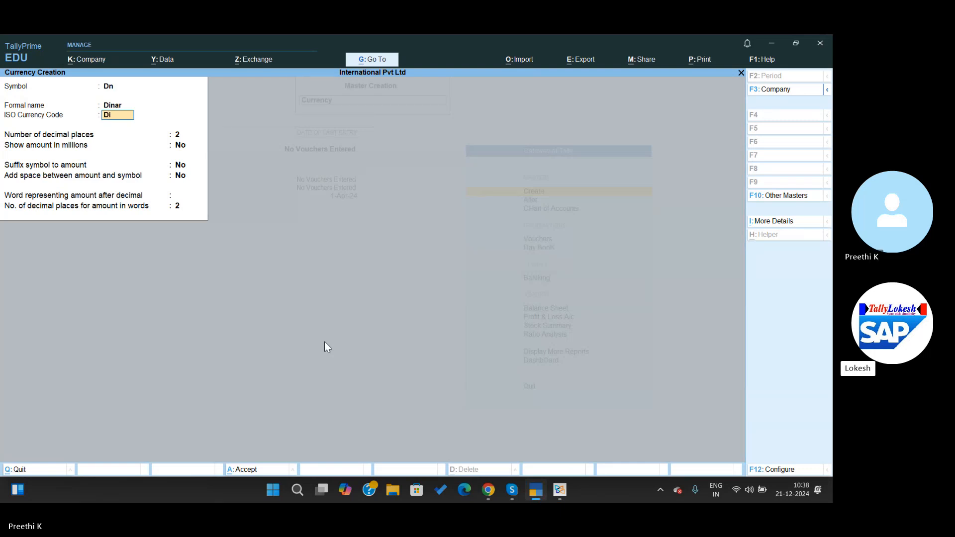
pyautogui.hotkey('ctrl', 'a')
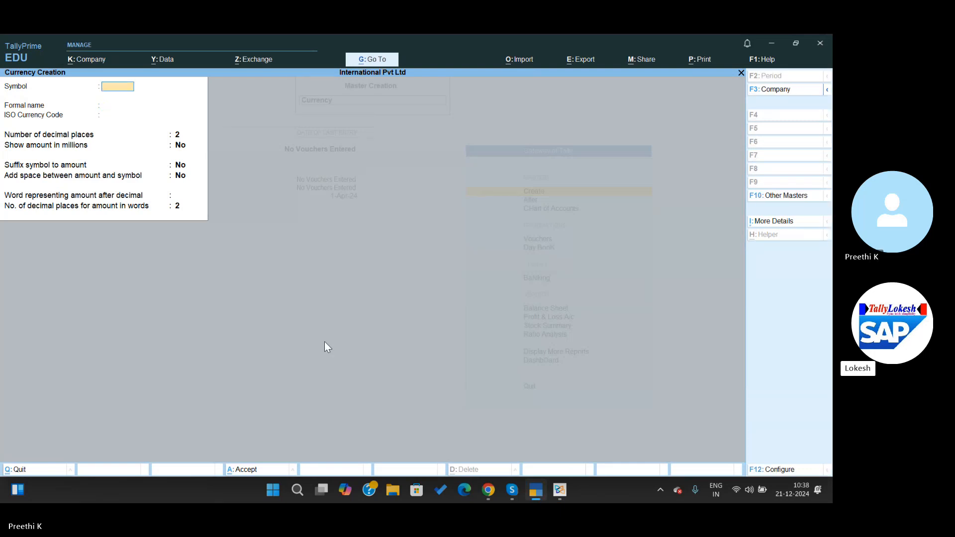
# Step: Create the Dubai currency with symbol dhs and formal name Dirham, checking it against the PDF's currency table
pyautogui.hotkey('alt', 'Tab')
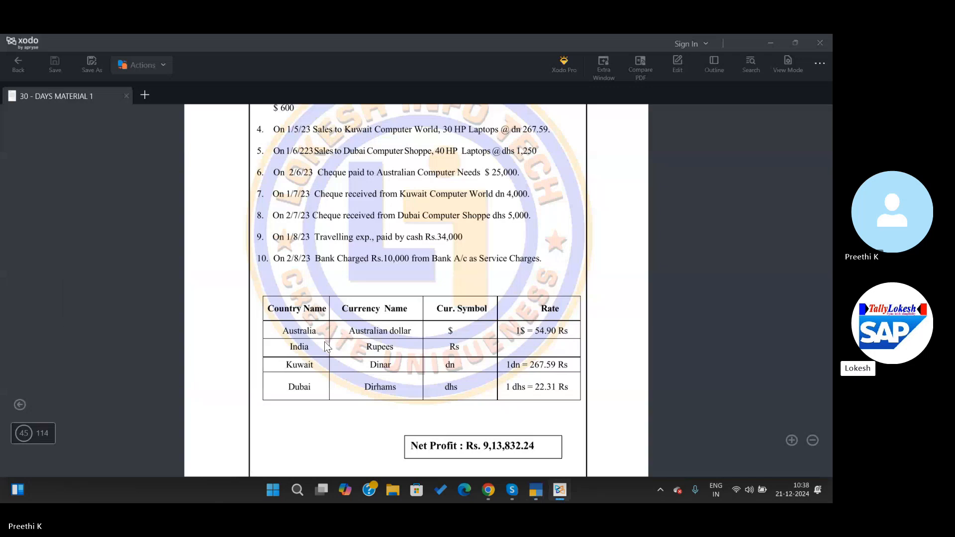
pyautogui.hotkey('alt', 'Tab')
pyautogui.write('dhs')
pyautogui.press('Return')
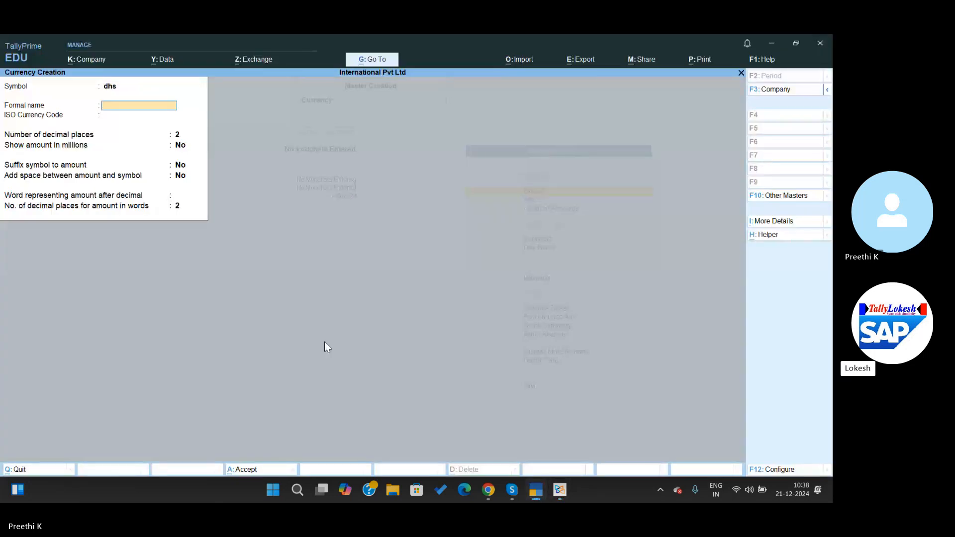
pyautogui.write('Dirh')
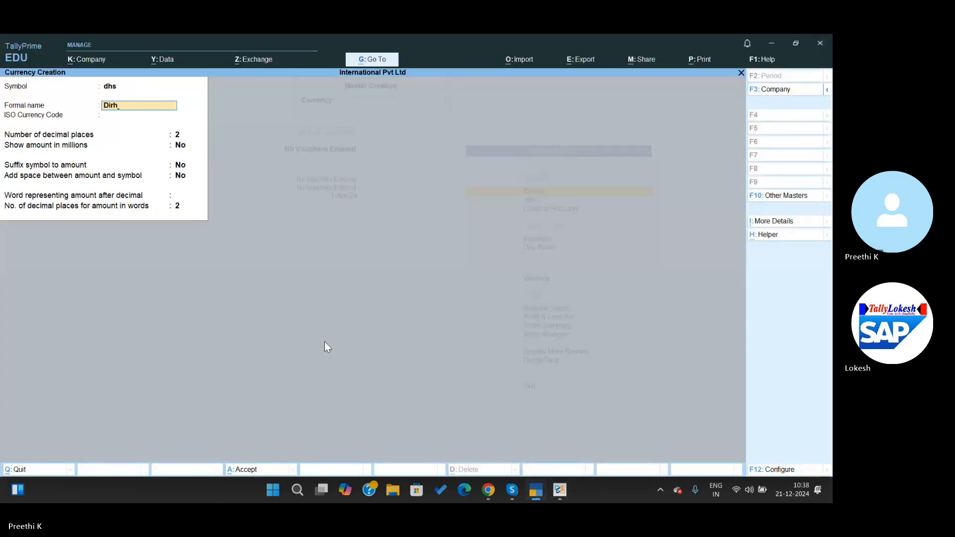
pyautogui.write('n')
pyautogui.write('ham')
pyautogui.hotkey('ctrl', 'a')
pyautogui.hotkey('alt', 'Tab')
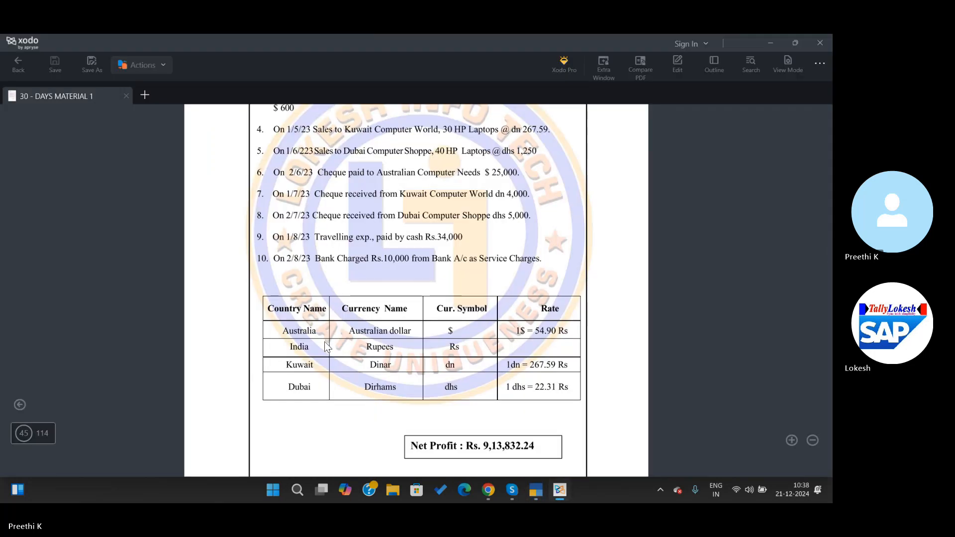
pyautogui.hotkey('alt', 'Tab')
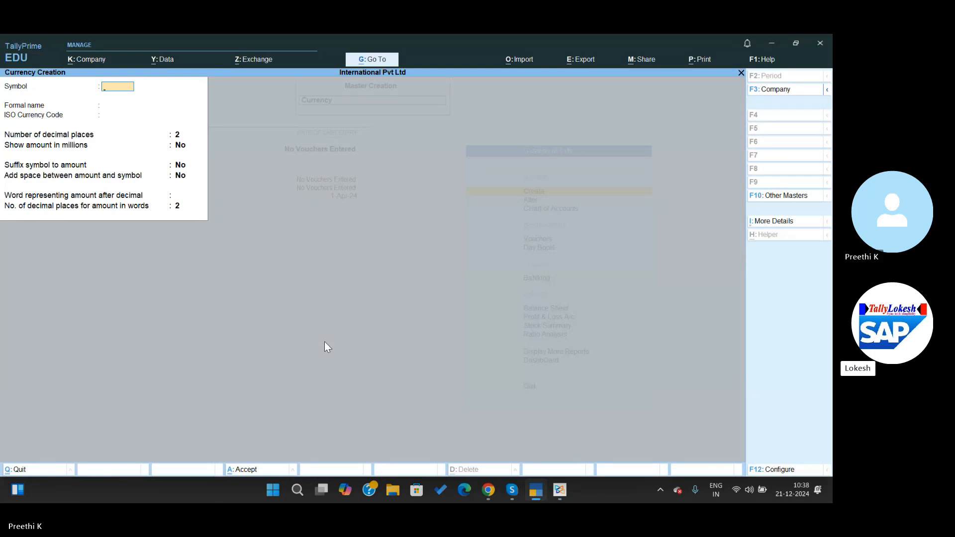
# Step: Leave currency creation and open the rates of exchange for 1-Apr-24
pyautogui.press('Escape')
pyautogui.press('y')
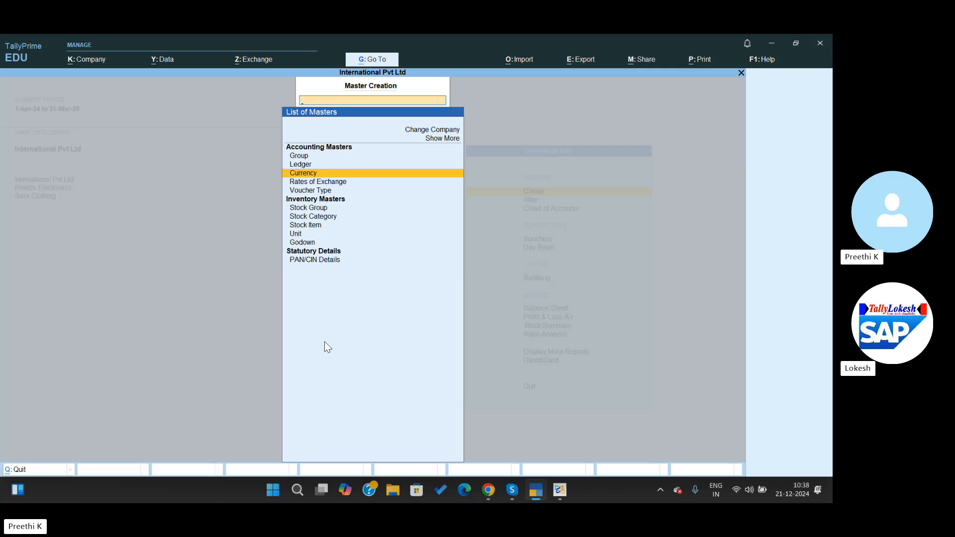
pyautogui.press('Down')
pyautogui.press('Return')
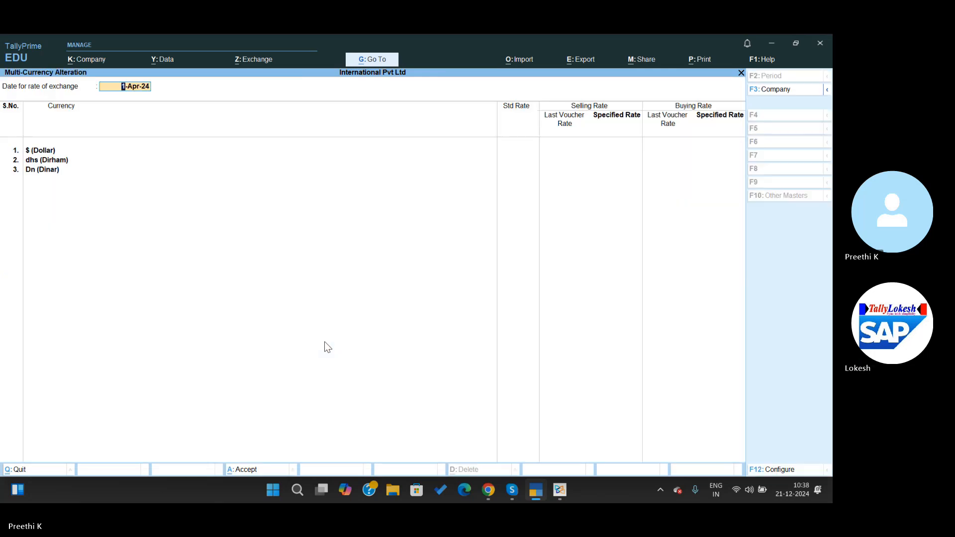
pyautogui.press('Return')
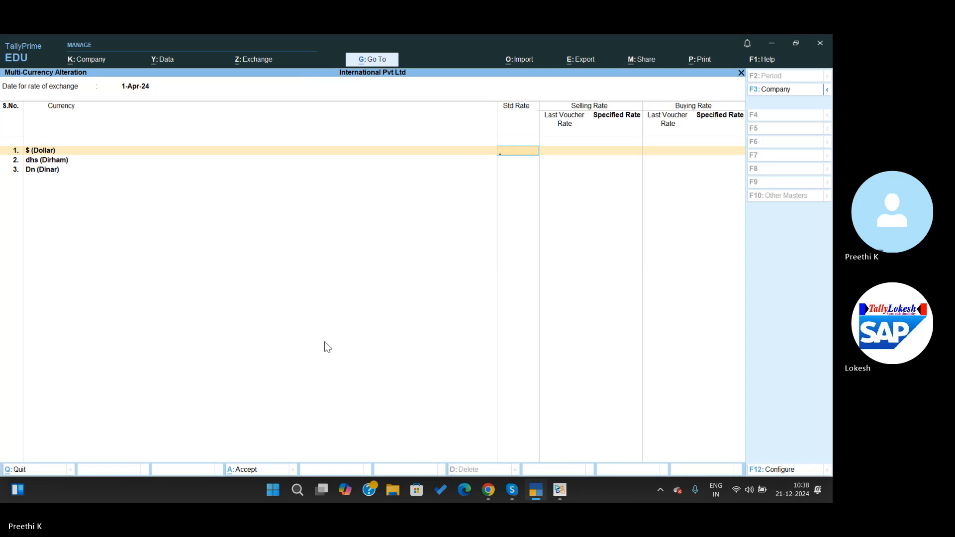
# Step: Look up the Australian dollar rate in the PDF and set the Dollar's standard rate to 54.90
pyautogui.hotkey('alt', 'Tab')
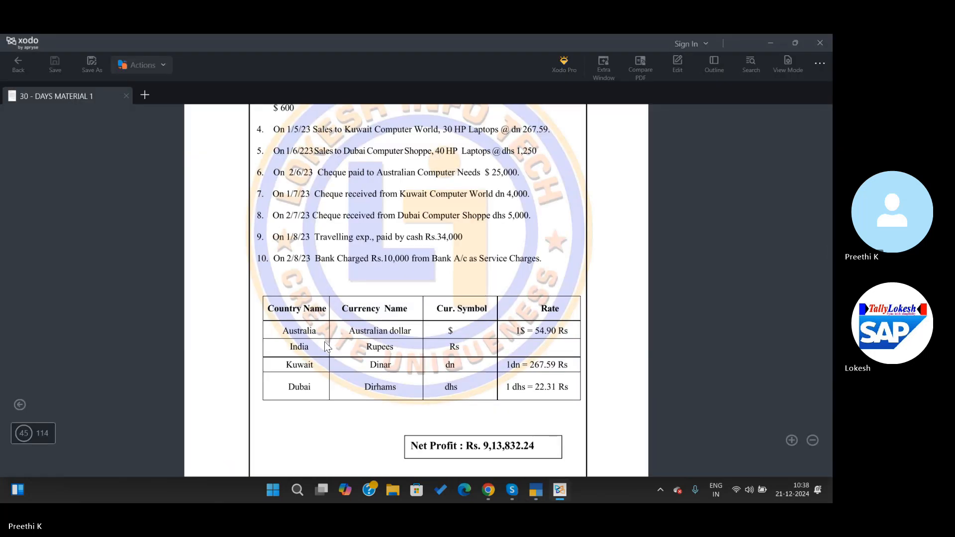
pyautogui.hotkey('alt', 'Tab')
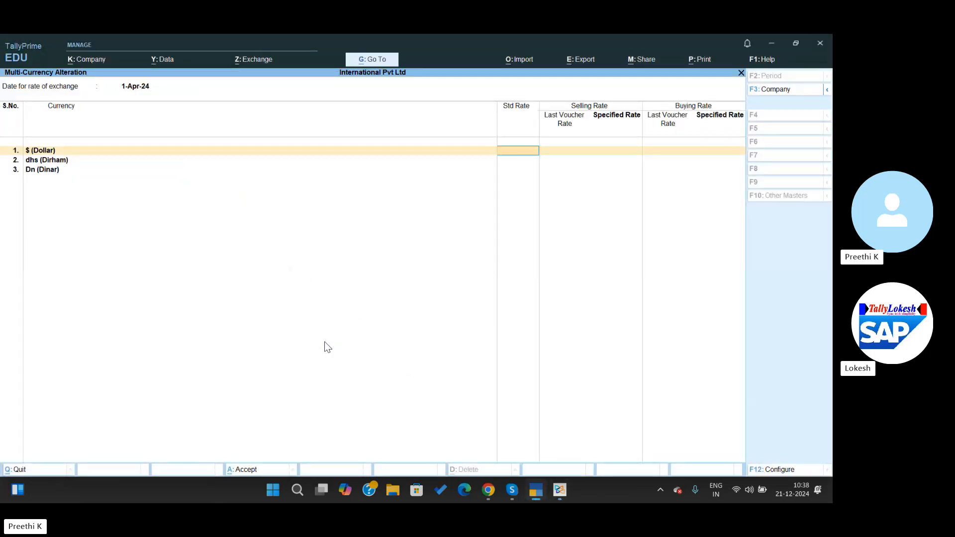
pyautogui.write('54.90')
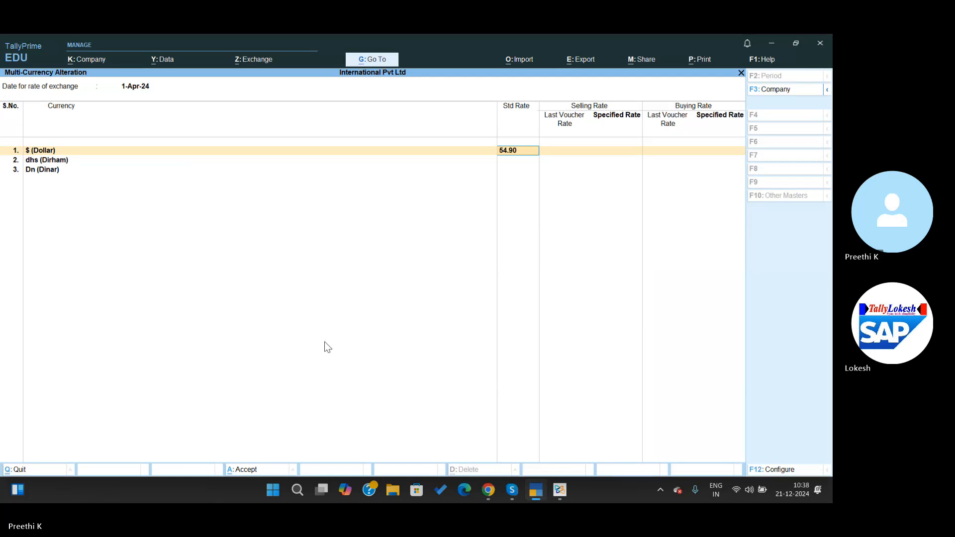
pyautogui.press('Return')
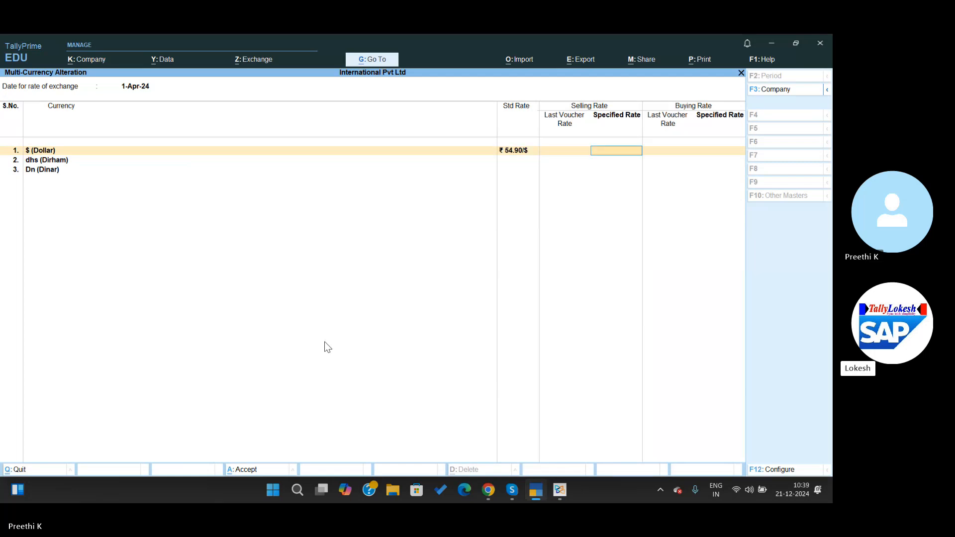
pyautogui.press('Return')
pyautogui.press('Return')
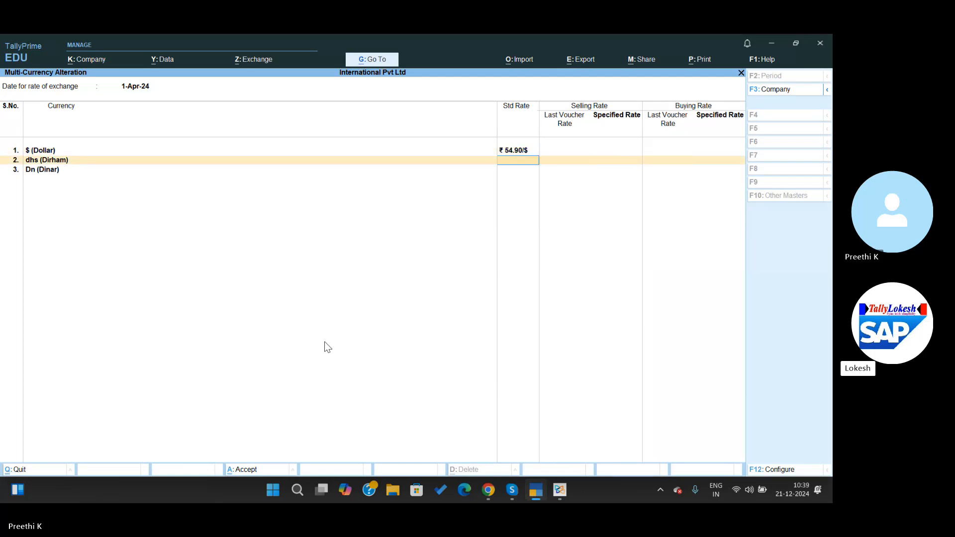
# Step: Look up the Dubai rate in the PDF and set the Dirham's standard rate to 22.31
pyautogui.hotkey('alt', 'Tab')
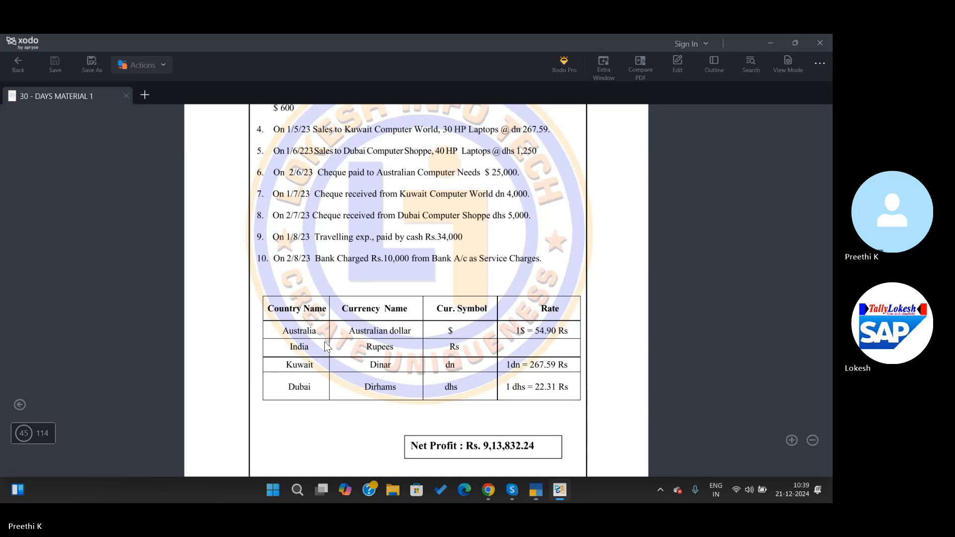
pyautogui.hotkey('alt', 'Tab')
pyautogui.write('22')
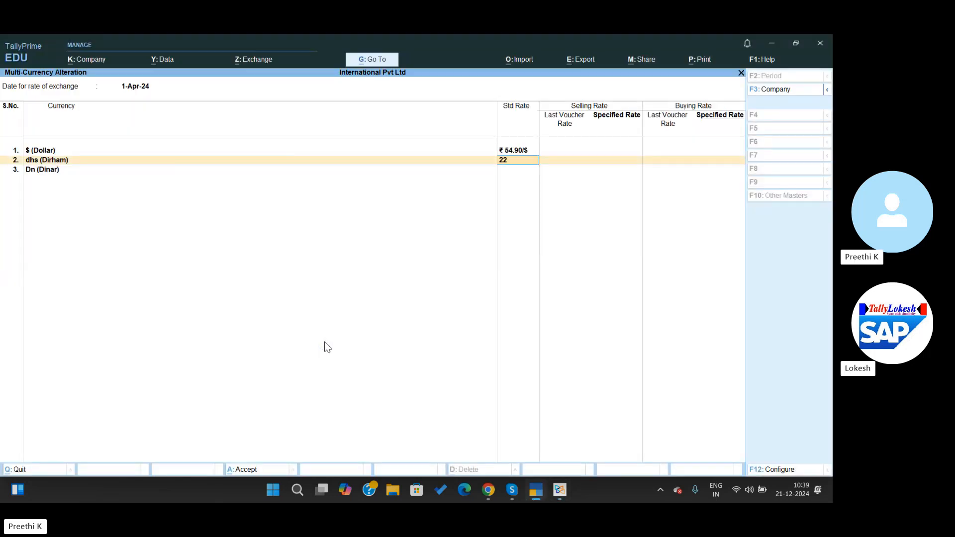
pyautogui.hotkey('alt', 'Tab')
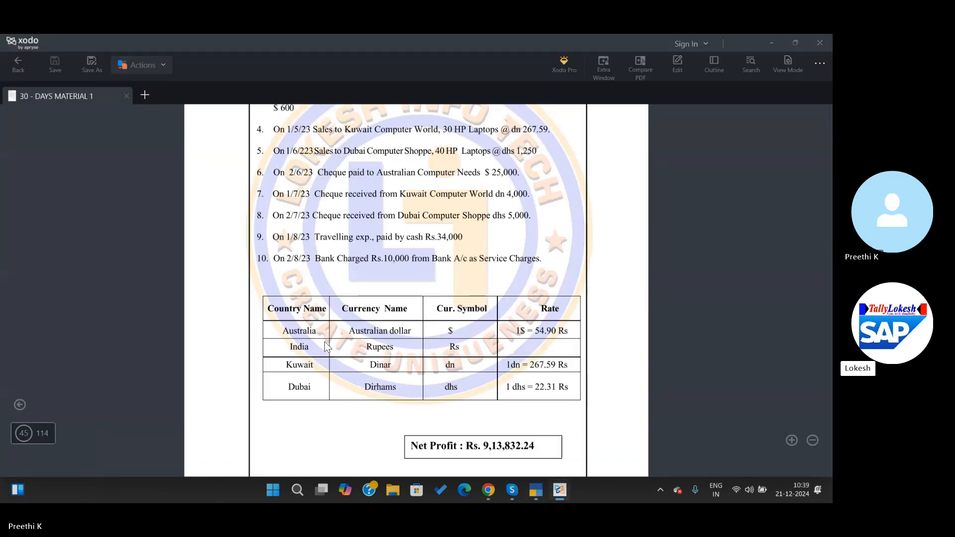
pyautogui.hotkey('alt', 'Tab')
pyautogui.write('.31')
pyautogui.press('Return')
pyautogui.press('Return')
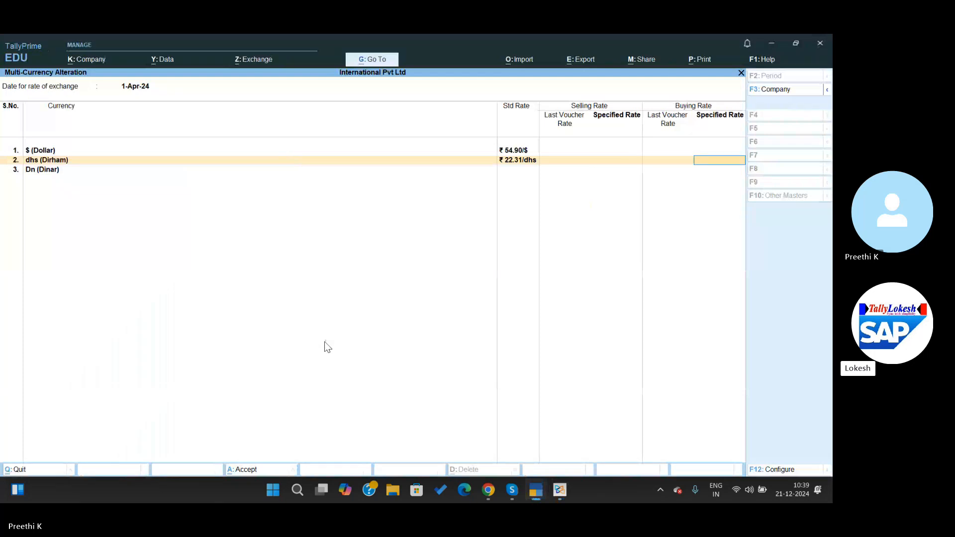
pyautogui.press('Return')
# Step: Look up the Kuwait rate in the PDF, set the Dinar's standard rate to 267.59 and save the exchange rates
pyautogui.hotkey('alt', 'Tab')
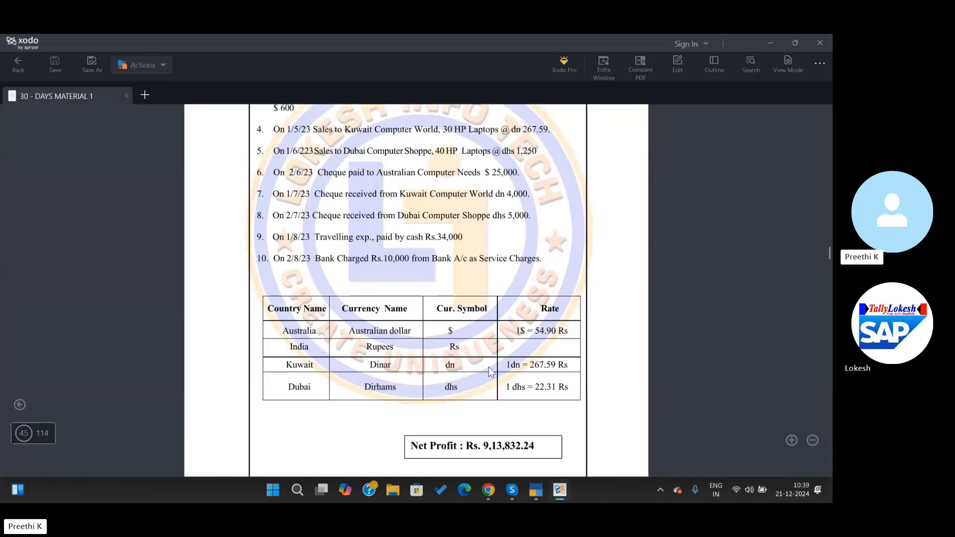
pyautogui.hotkey('alt', 'Tab')
pyautogui.write('267')
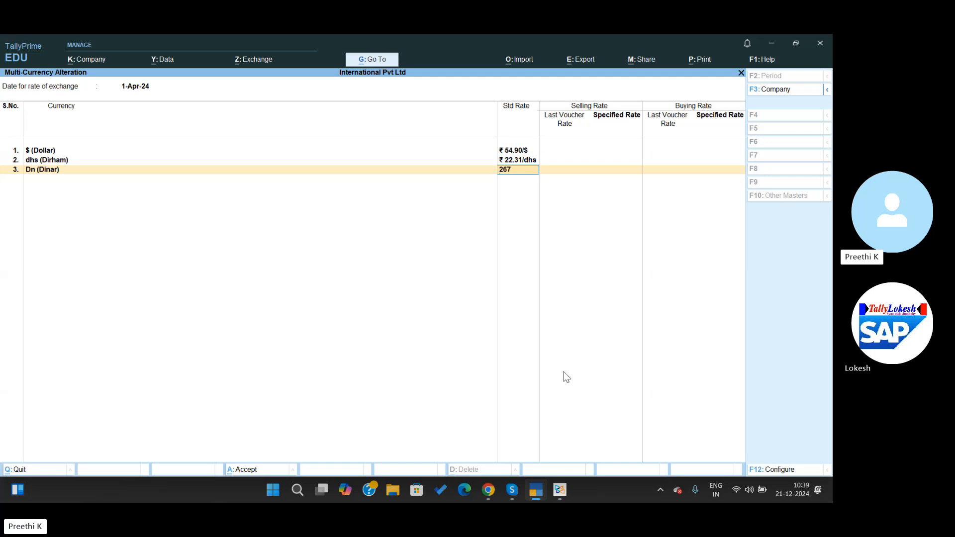
pyautogui.write('.59')
pyautogui.press('Return')
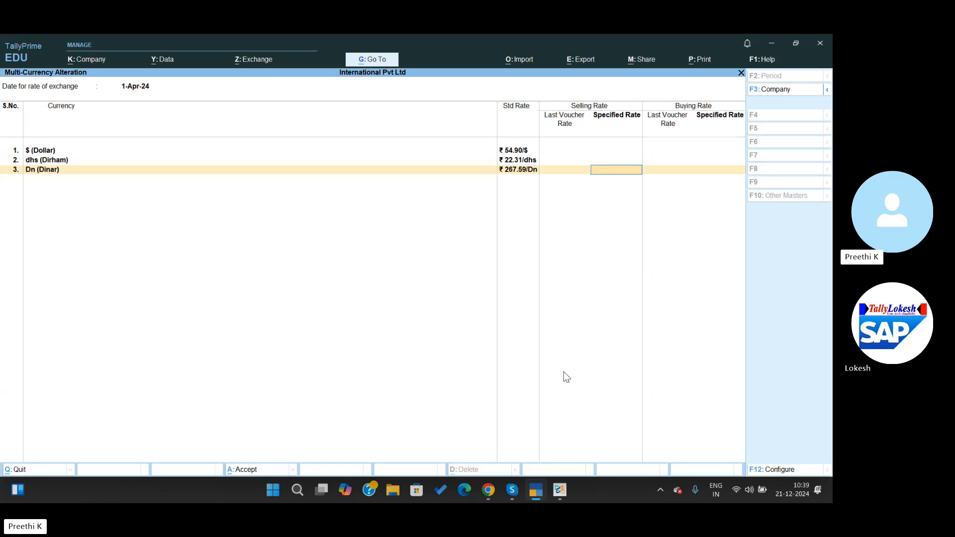
pyautogui.press('Return')
pyautogui.press('Return')
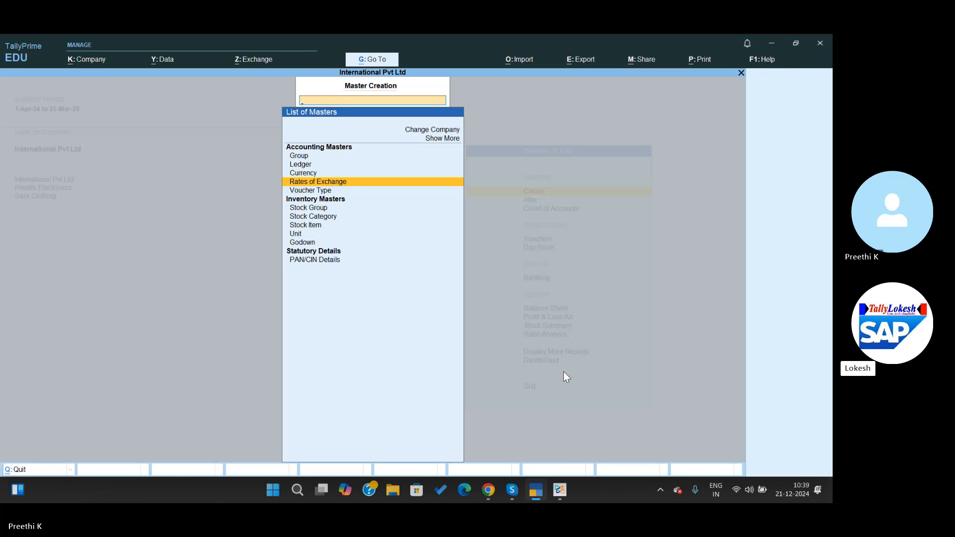
# Step: Start a new stock item named HP Laptop, as given in the PDF problem, under Primary with no category
pyautogui.press('Down')
pyautogui.press('Down')
pyautogui.press('Down')
pyautogui.press('Down')
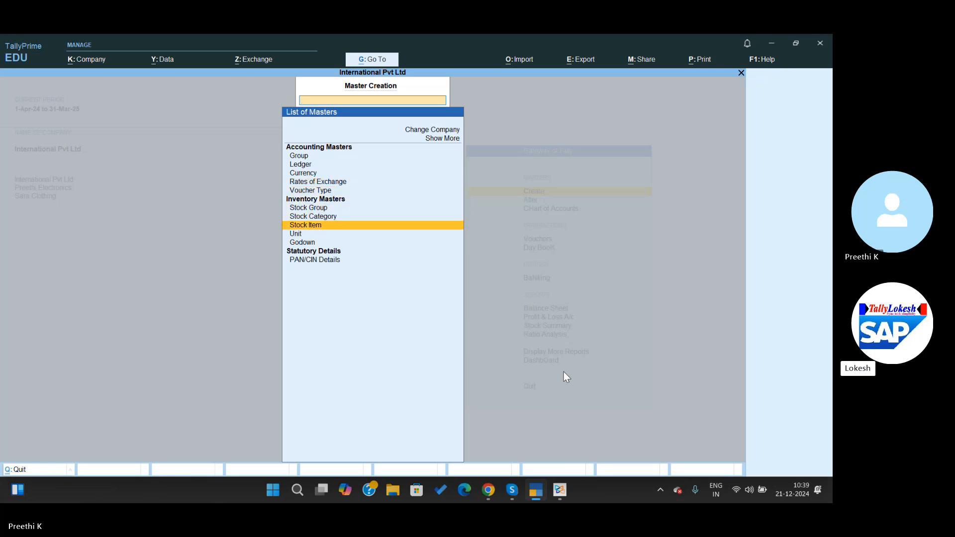
pyautogui.press('Return')
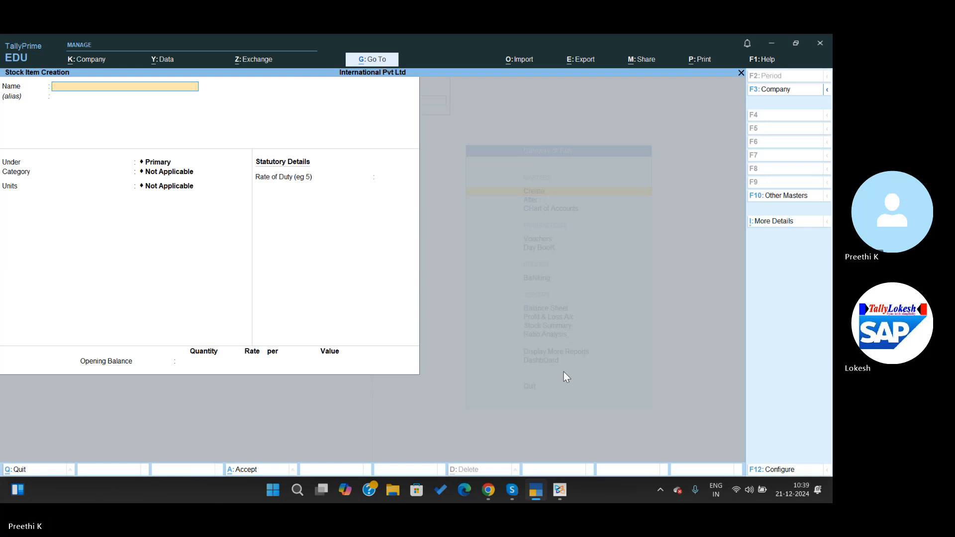
pyautogui.hotkey('alt', 'Tab')
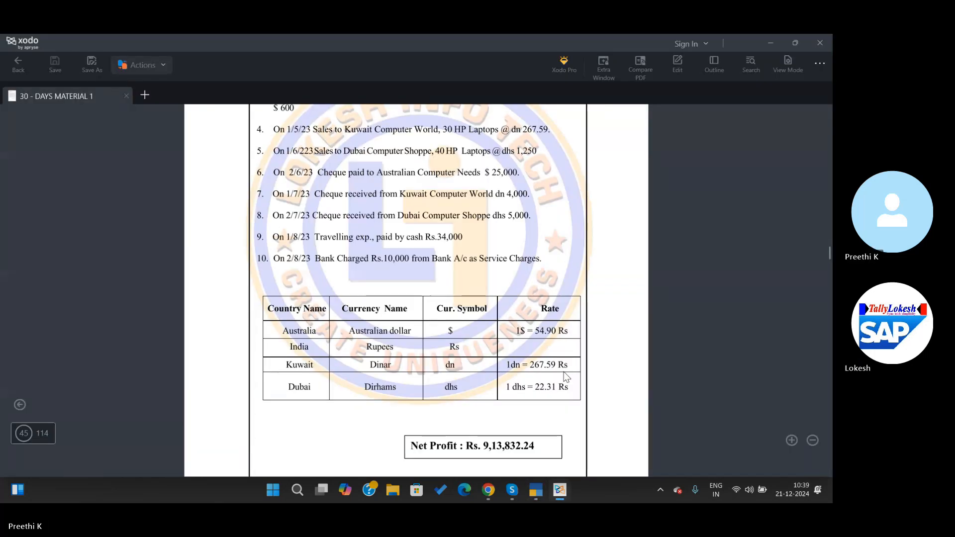
pyautogui.scroll(2, 566, 377)
pyautogui.scroll(2, 565, 373)
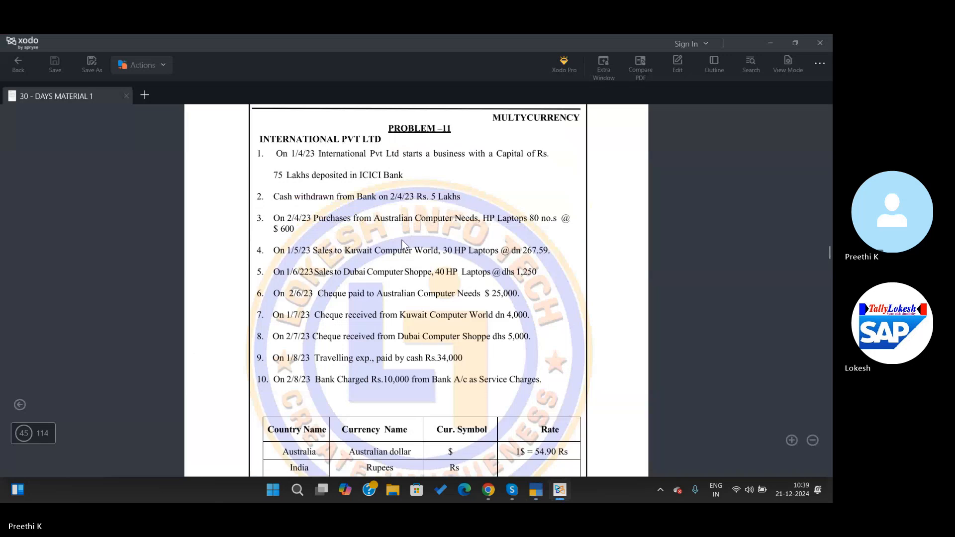
pyautogui.hotkey('alt', 'Tab')
pyautogui.write('HP')
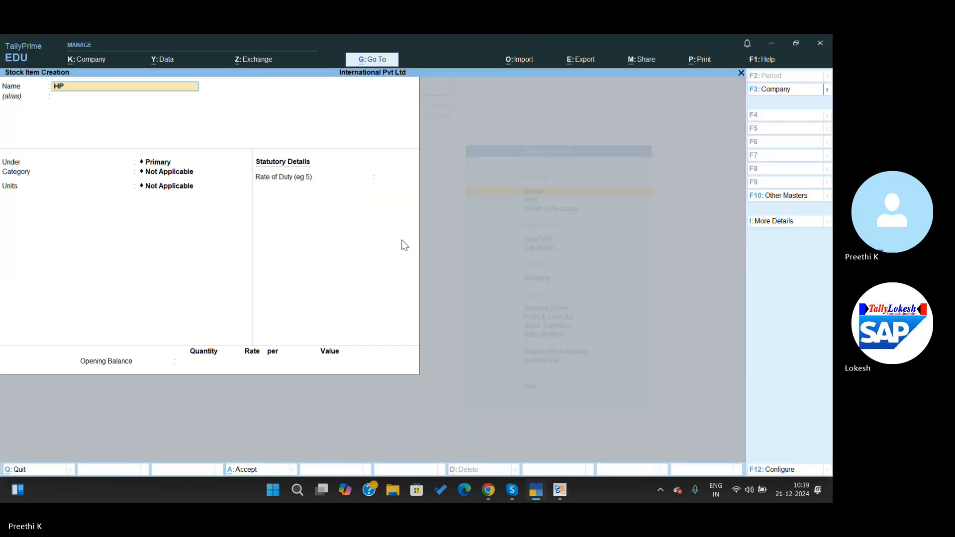
pyautogui.write(' Laptop')
pyautogui.press('Return')
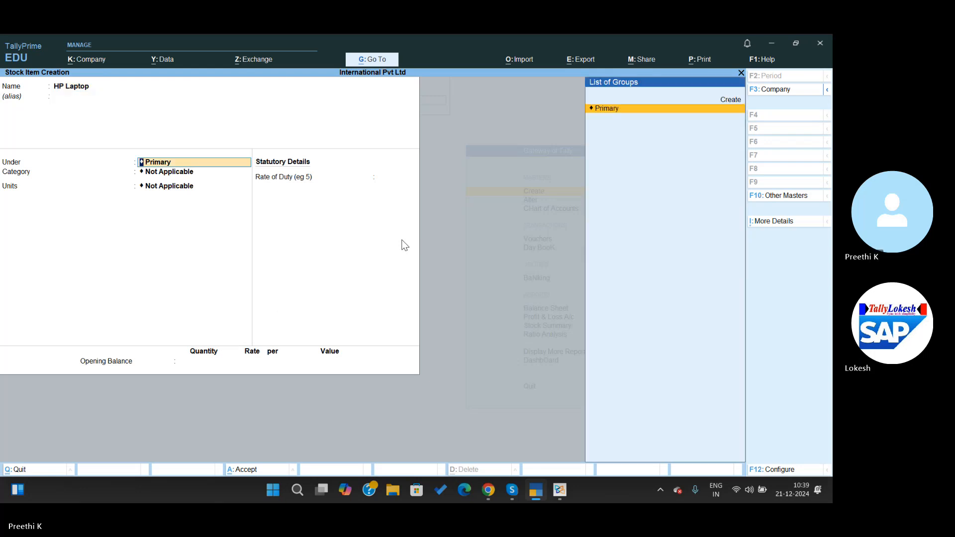
pyautogui.press('Return')
pyautogui.press('Return')
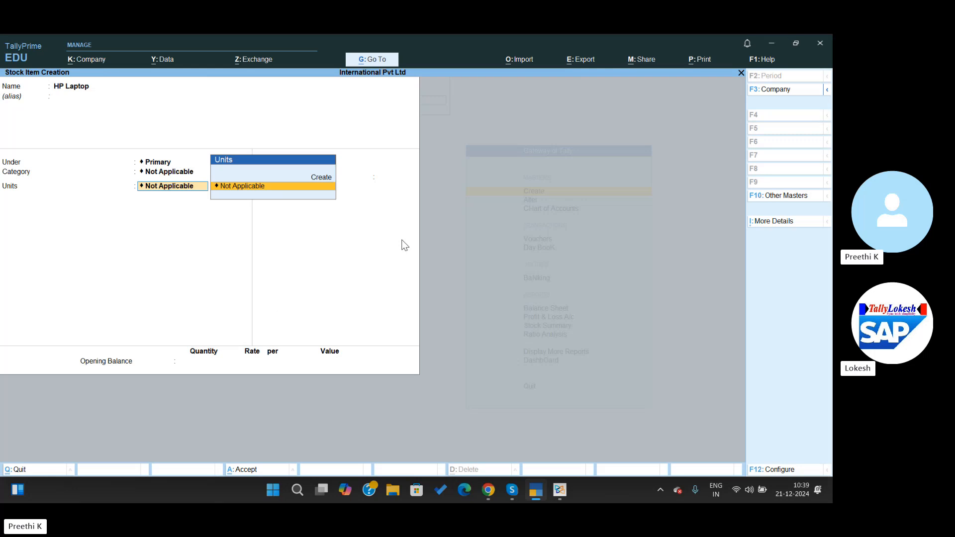
# Step: Create a simple unit with symbol nos and formal name Numbers for HP Laptop, and save the stock item
pyautogui.hotkey('alt', 'c')
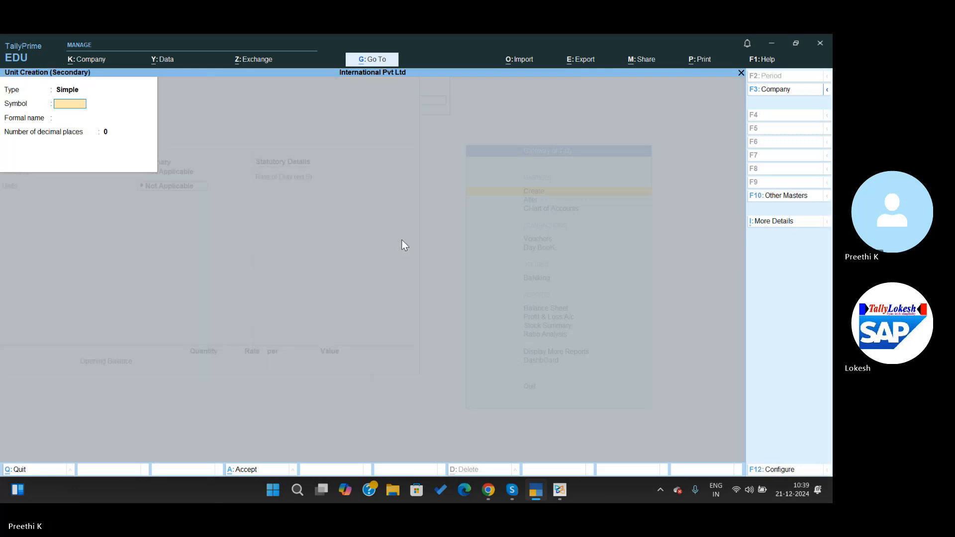
pyautogui.write('nos')
pyautogui.press('Return')
pyautogui.write('Nu')
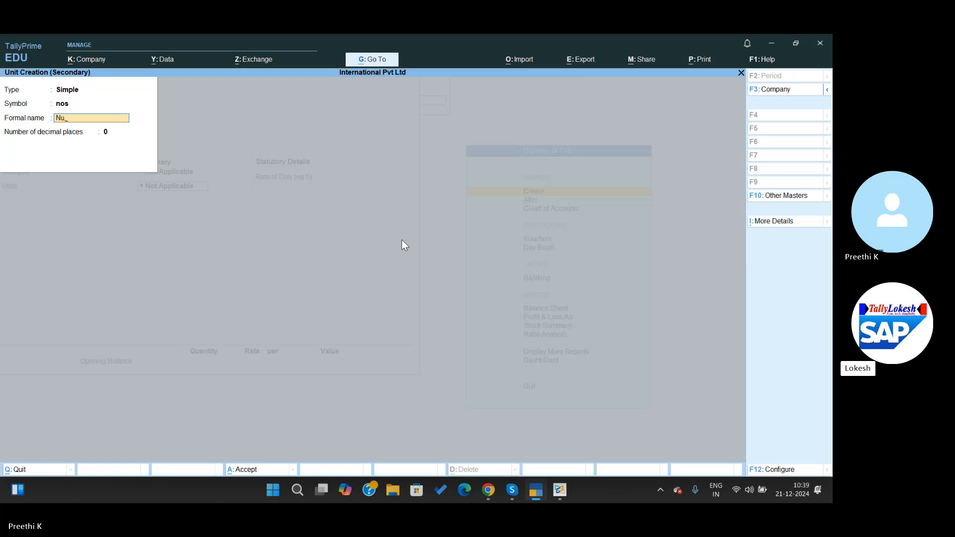
pyautogui.write('m')
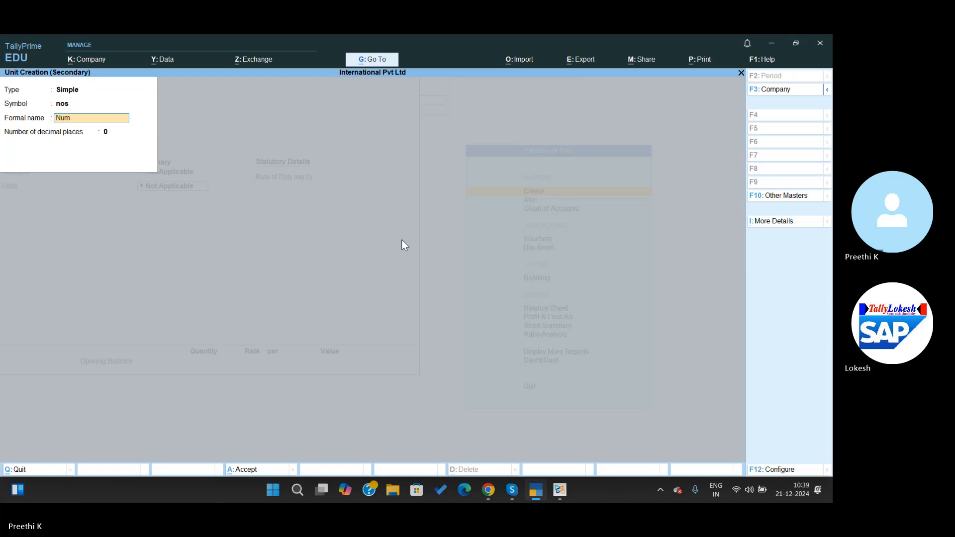
pyautogui.write('vbers')
pyautogui.hotkey('ctrl', 'a')
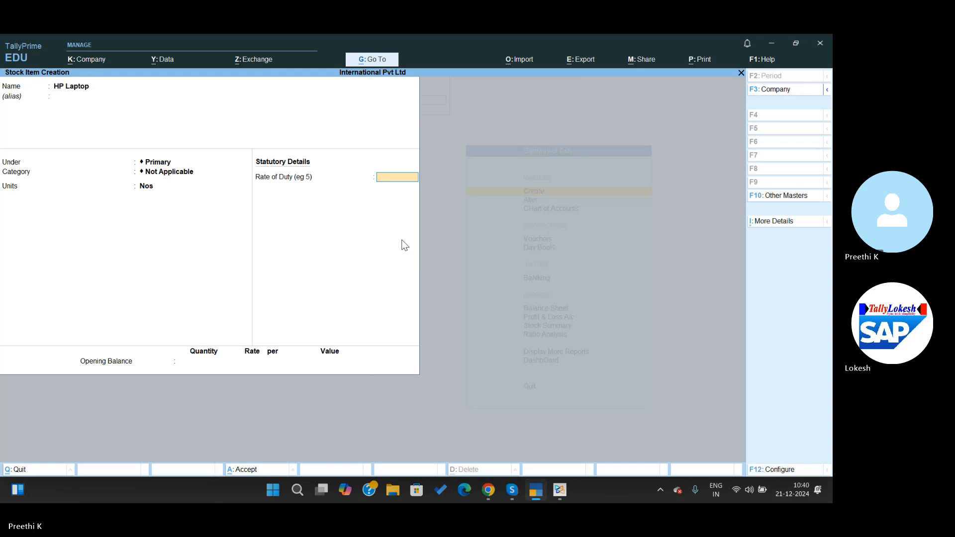
pyautogui.hotkey('ctrl', 'a')
# Step: Check the transactions in the PDF, leave master creation and open accounting voucher entry
pyautogui.hotkey('alt', 'Tab')
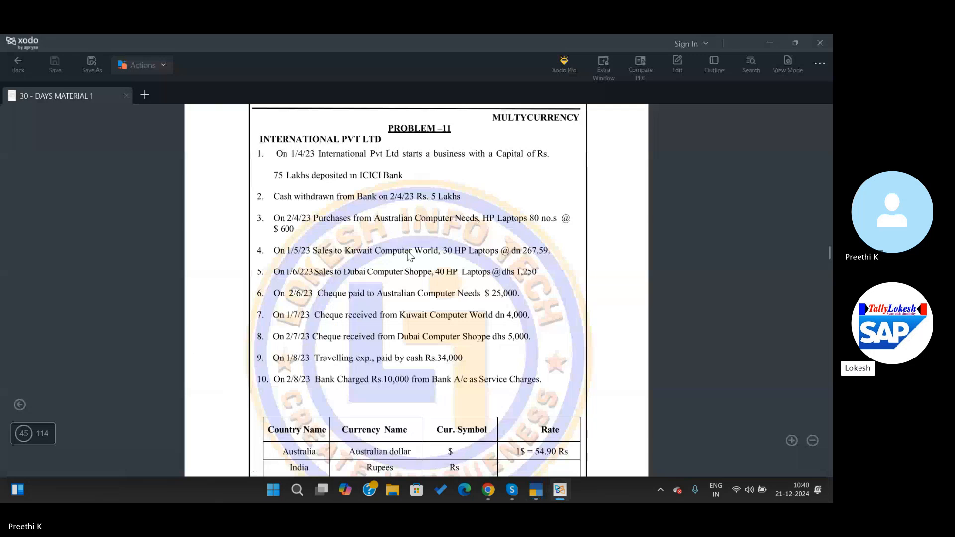
pyautogui.hotkey('alt', 'Tab')
pyautogui.press('Escape')
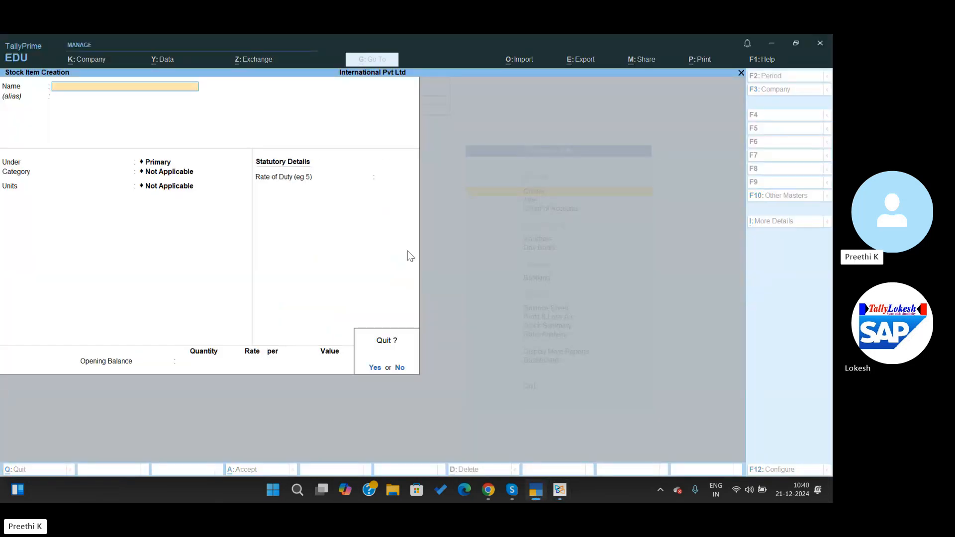
pyautogui.press('Return')
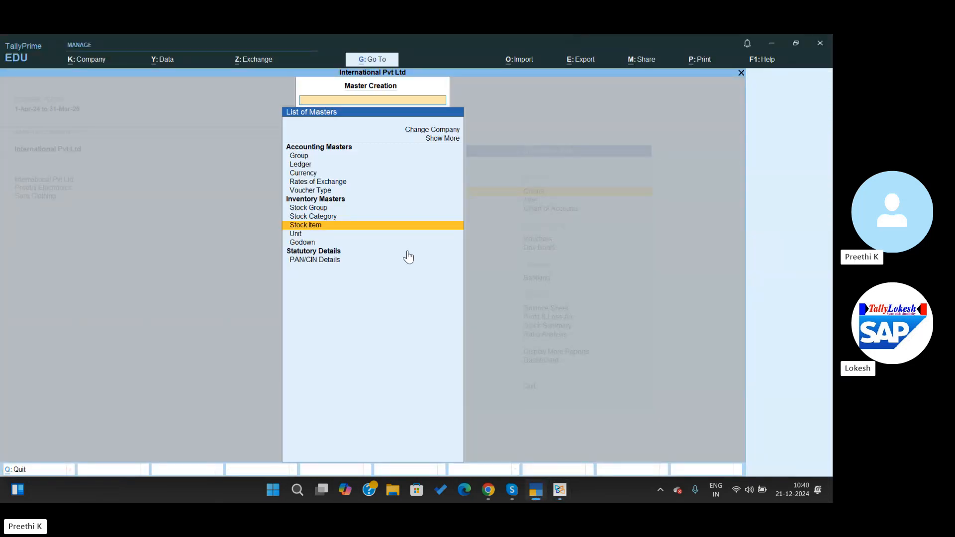
pyautogui.press('Escape')
pyautogui.press('Down')
pyautogui.press('Down')
pyautogui.press('Down')
pyautogui.press('Down')
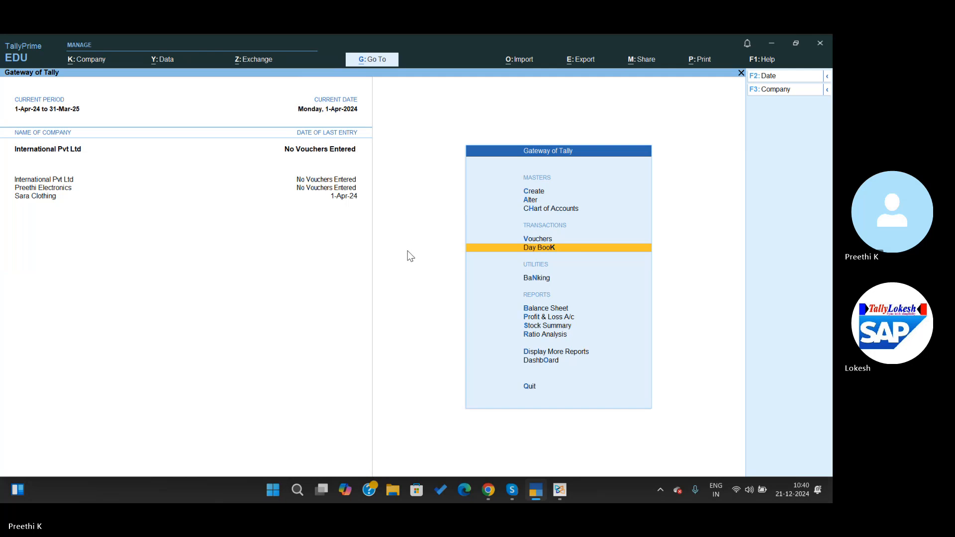
pyautogui.press('Up')
pyautogui.press('Return')
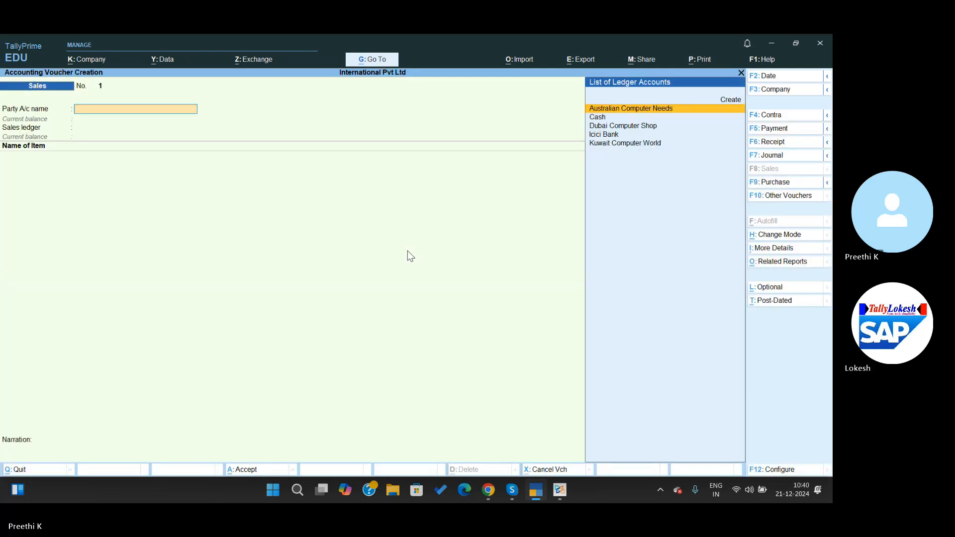
# Step: Start a receipt voucher and credit Capital with 7500000, the opening amount given in the PDF
pyautogui.click(766, 143)
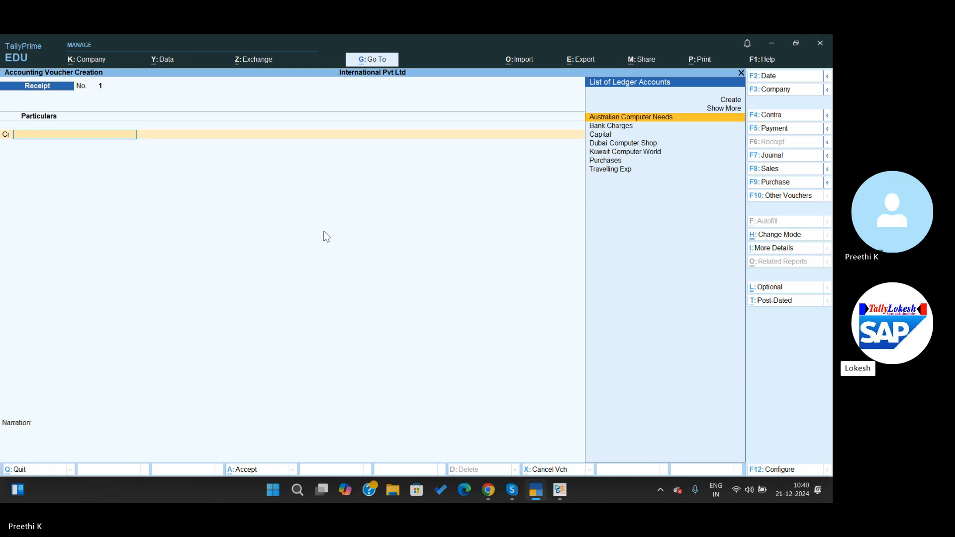
pyautogui.press('Down')
pyautogui.press('Down')
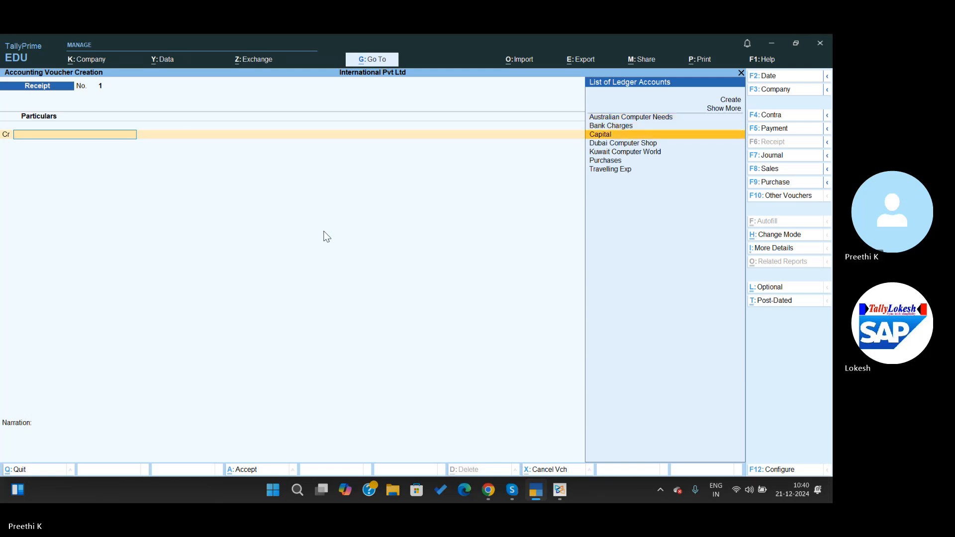
pyautogui.press('Return')
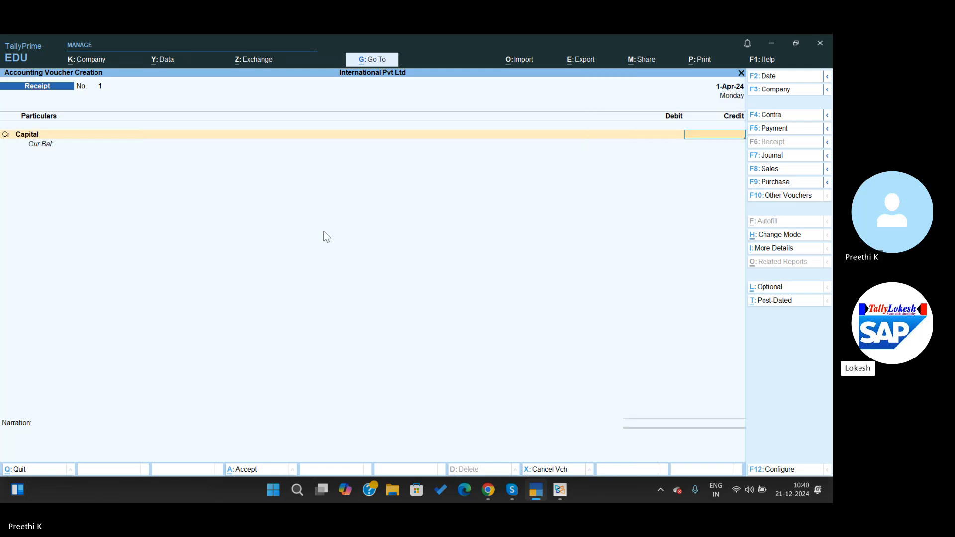
pyautogui.hotkey('alt', 'Tab')
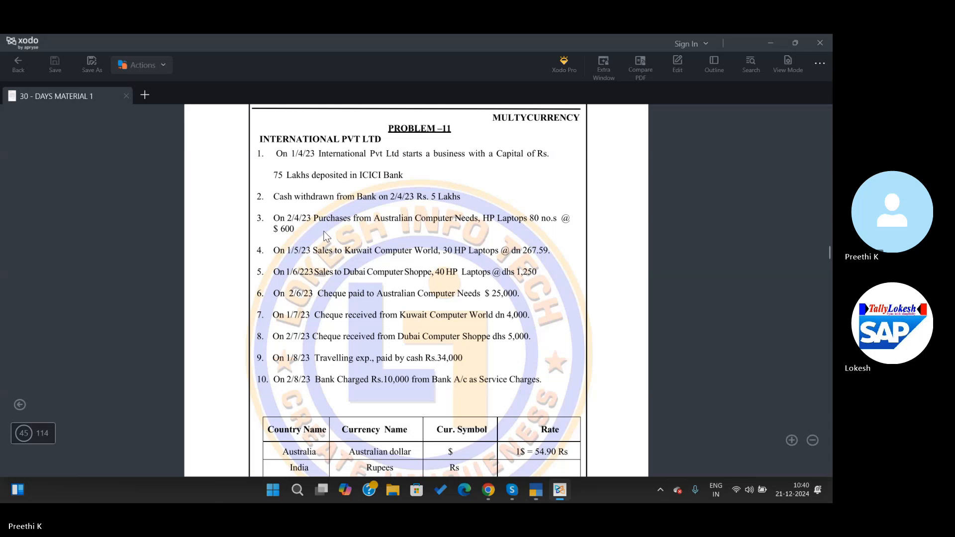
pyautogui.hotkey('alt', 'Tab')
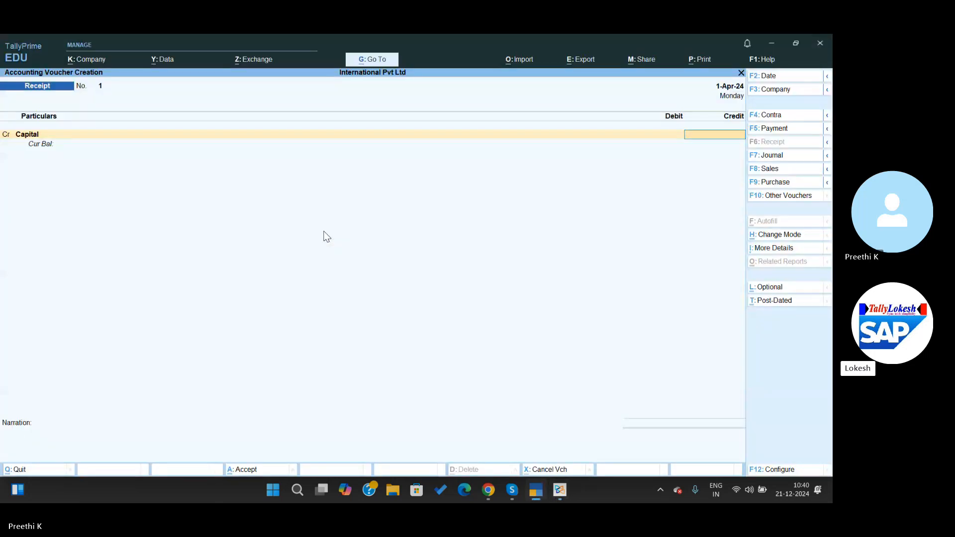
pyautogui.write('7500000')
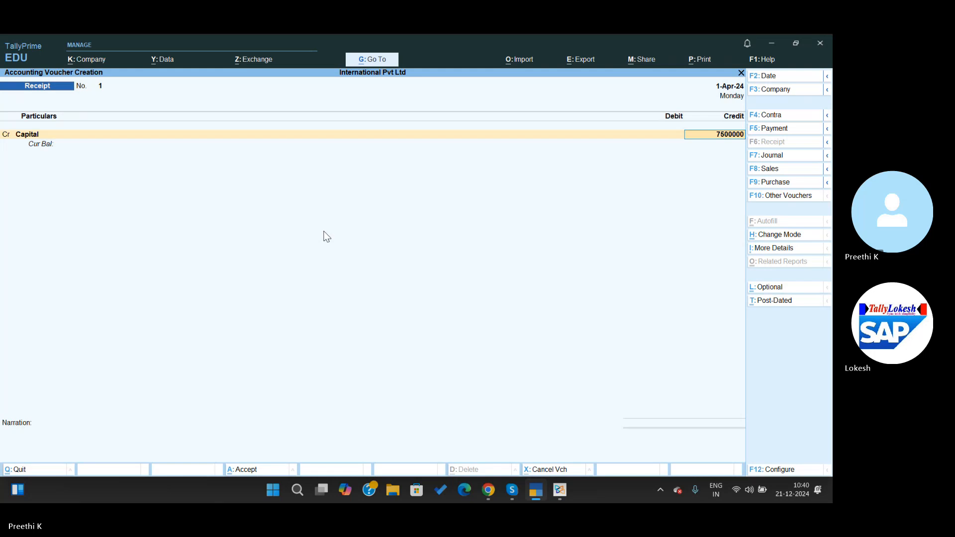
pyautogui.press('Return')
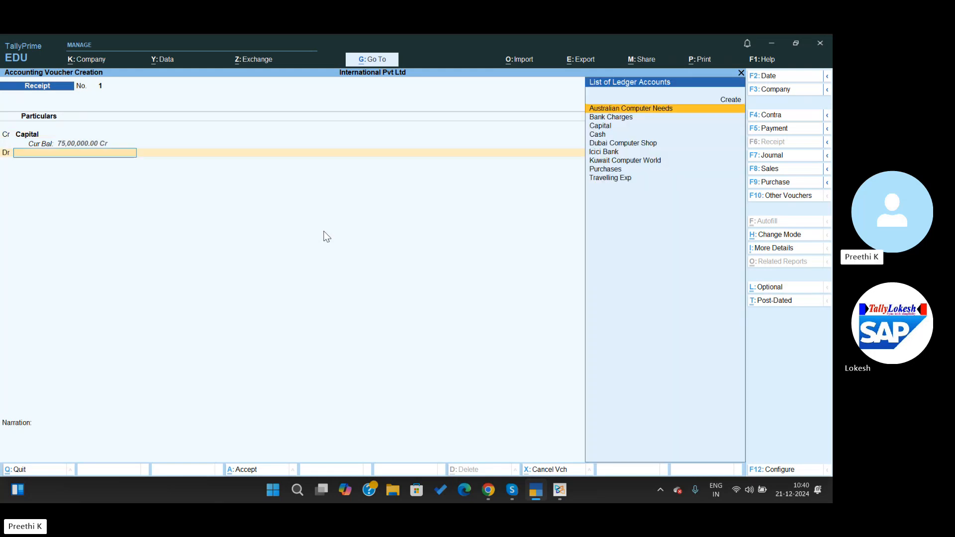
# Step: Check the bank in the PDF, debit Icici Bank for the full capital amount and save the receipt voucher
pyautogui.hotkey('alt', 'Tab')
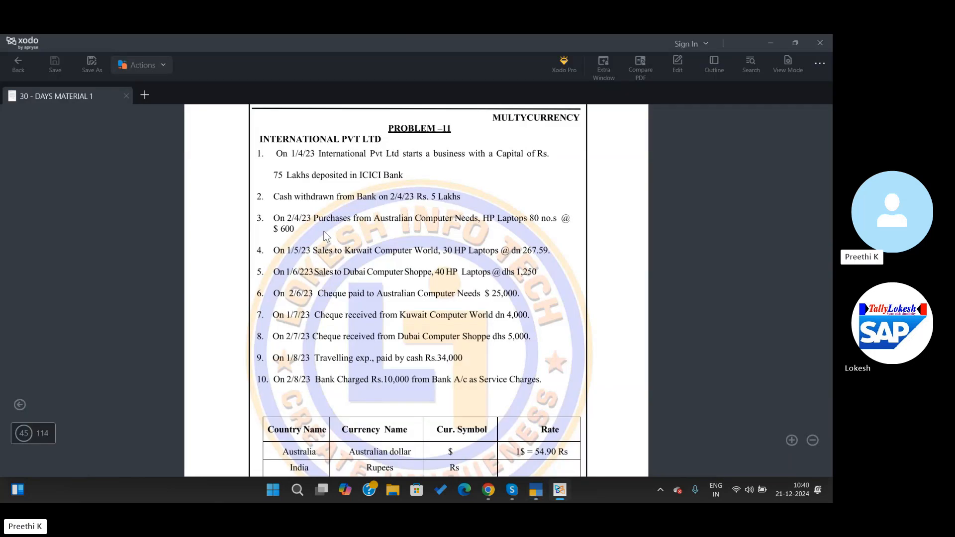
pyautogui.hotkey('alt', 'Tab')
pyautogui.write('Ic')
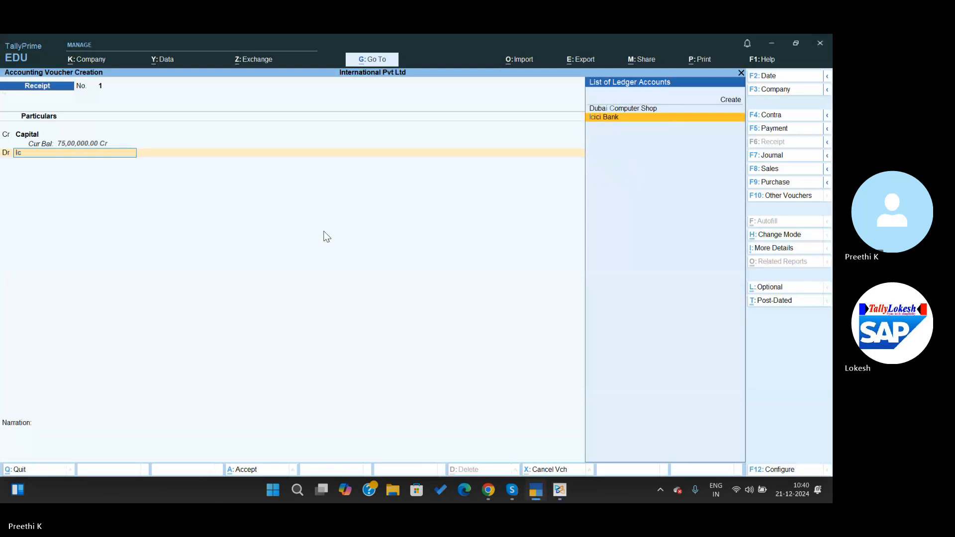
pyautogui.press('Return')
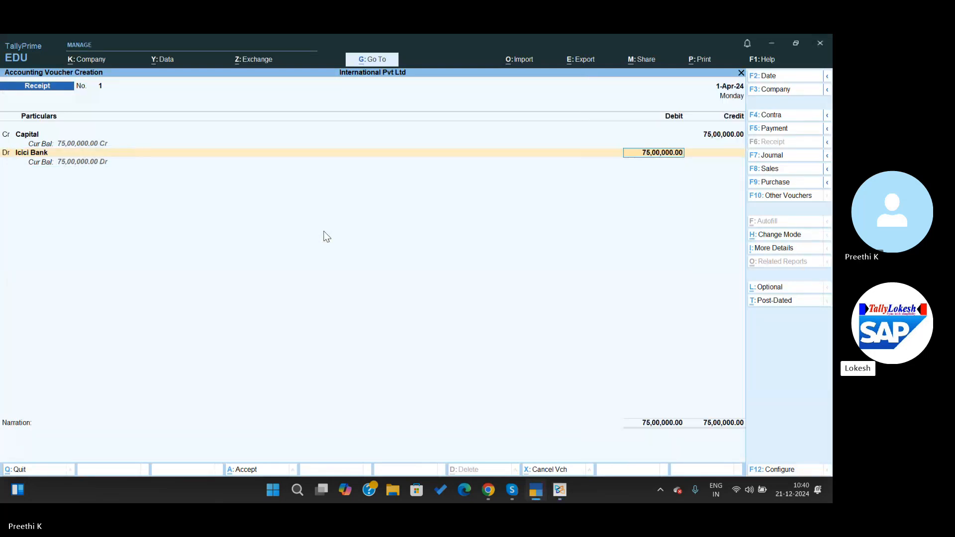
pyautogui.hotkey('ctrl', 'a')
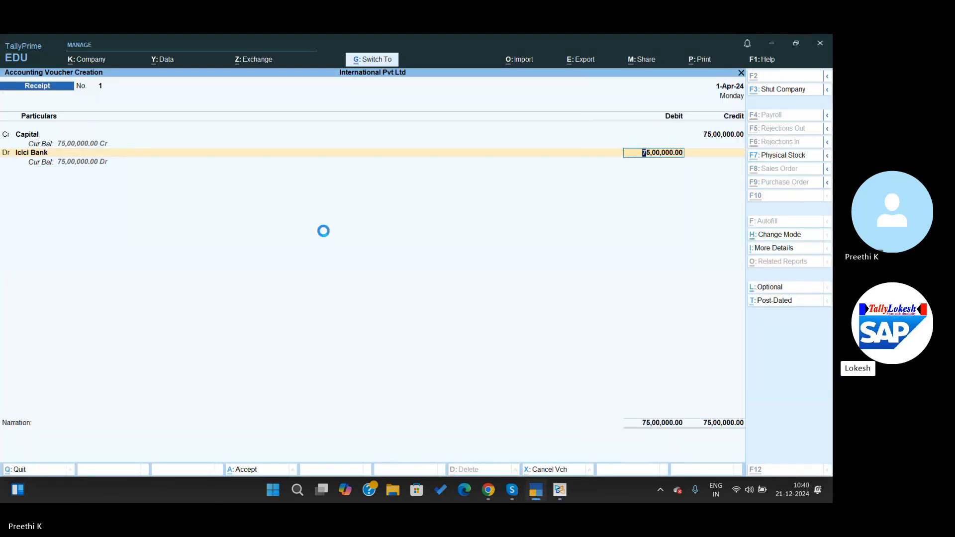
# Step: Check the cash withdrawal in the PDF, start a contra voucher and select Icici Bank as the credit account
pyautogui.hotkey('alt', 'Tab')
pyautogui.click(323, 230)
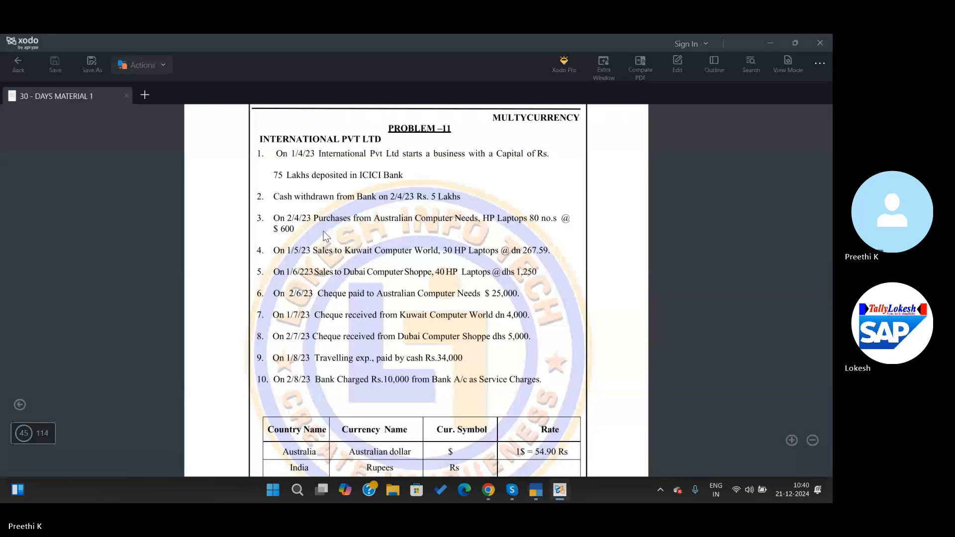
pyautogui.hotkey('alt', 'Tab')
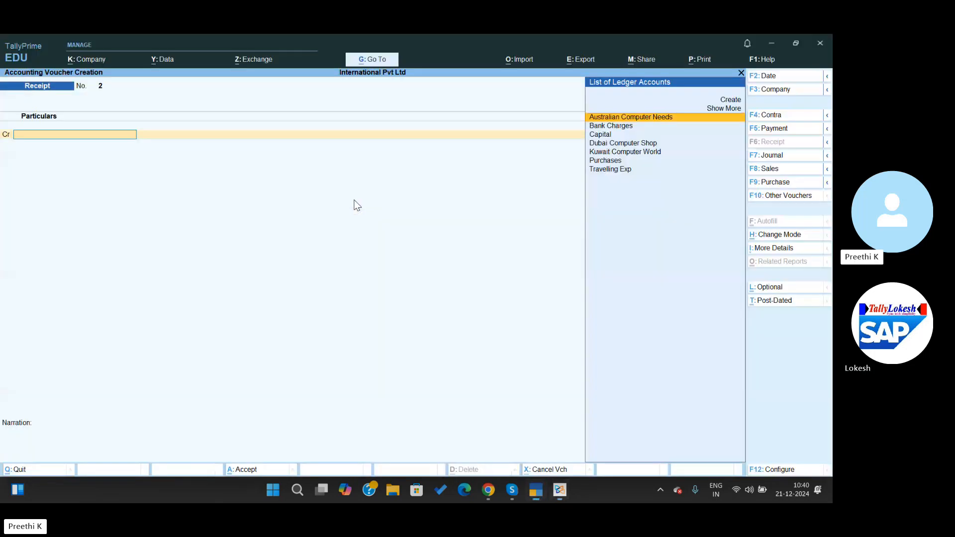
pyautogui.click(780, 114)
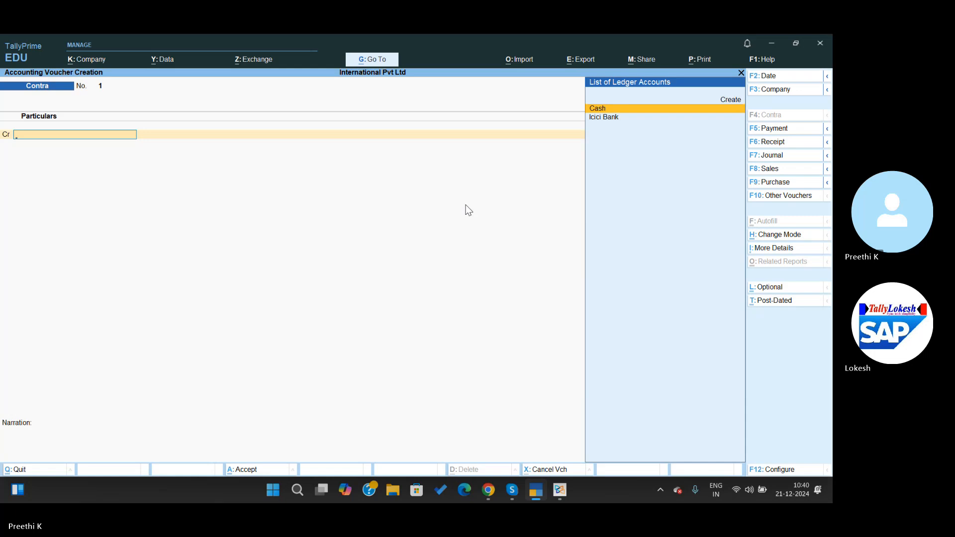
pyautogui.hotkey('alt', 'Tab')
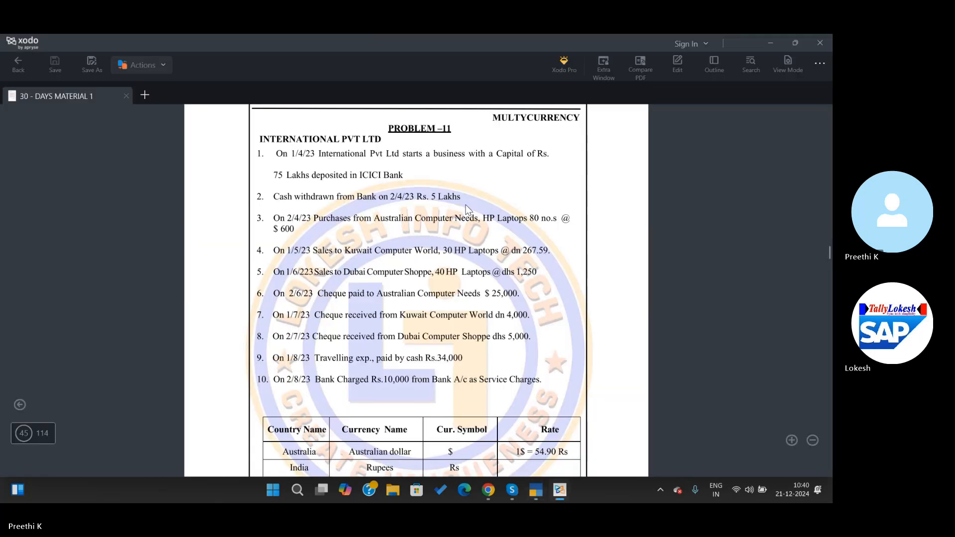
pyautogui.hotkey('alt', 'Tab')
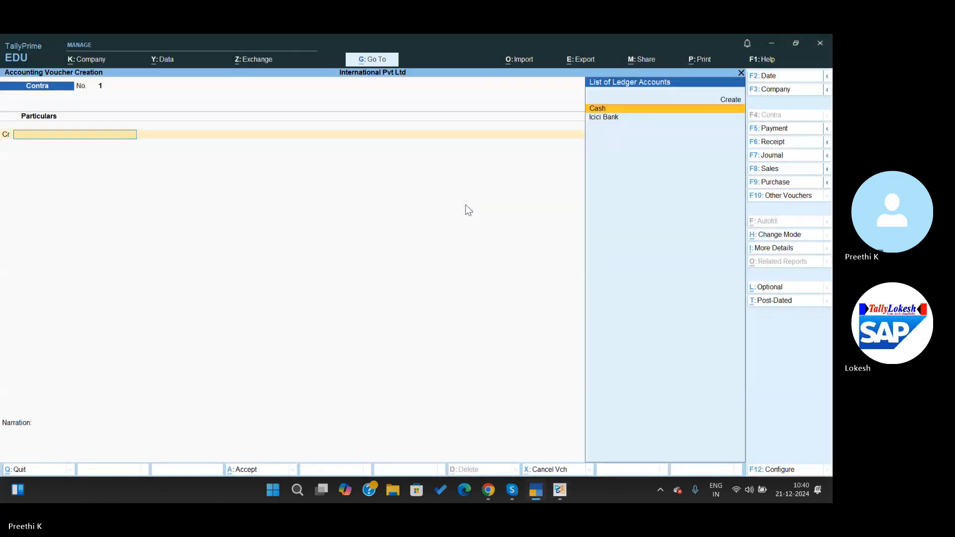
pyautogui.press('Return')
pyautogui.press('BackSpace')
pyautogui.press('Down')
pyautogui.press('Return')
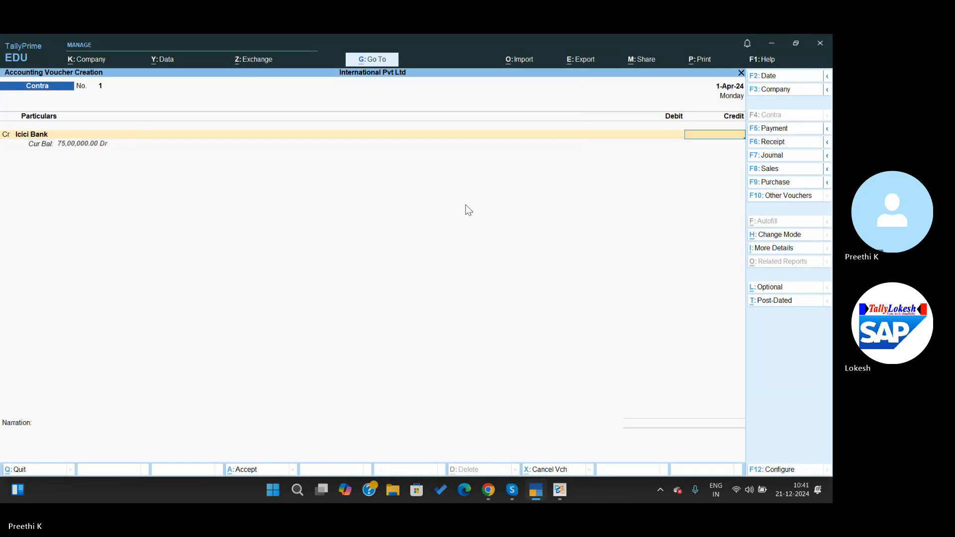
# Step: Credit Icici Bank with 500000 using the default cheque allocation, debit Cash for the same amount and save the contra voucher
pyautogui.hotkey('alt', 'Tab')
pyautogui.hotkey('alt', 'Tab')
pyautogui.write('500000')
pyautogui.press('Return')
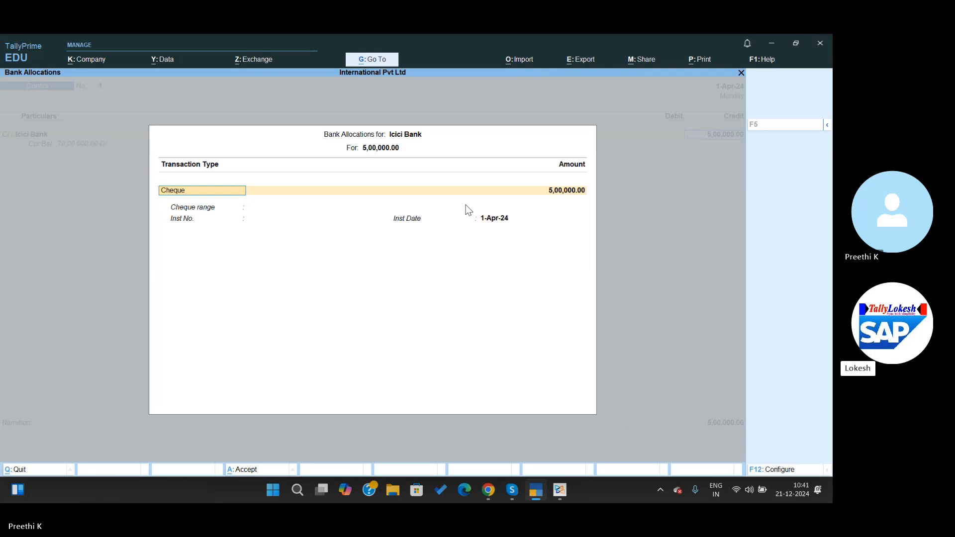
pyautogui.hotkey('ctrl', 'a')
pyautogui.press('Return')
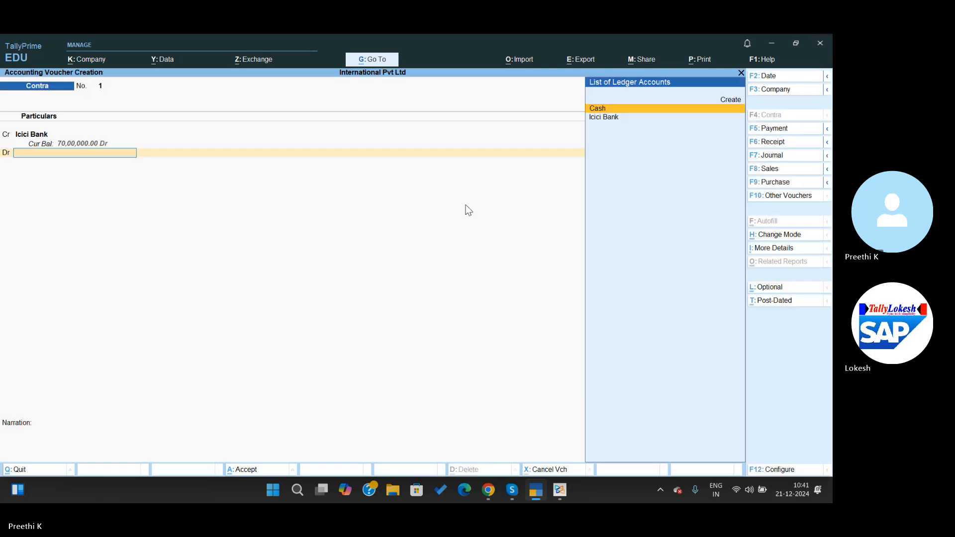
pyautogui.press('Return')
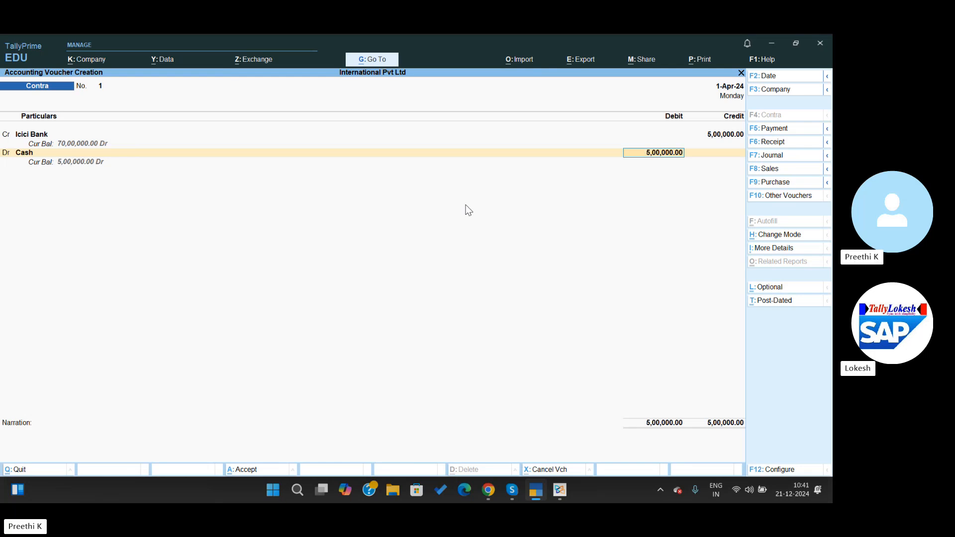
pyautogui.hotkey('ctrl', 'a')
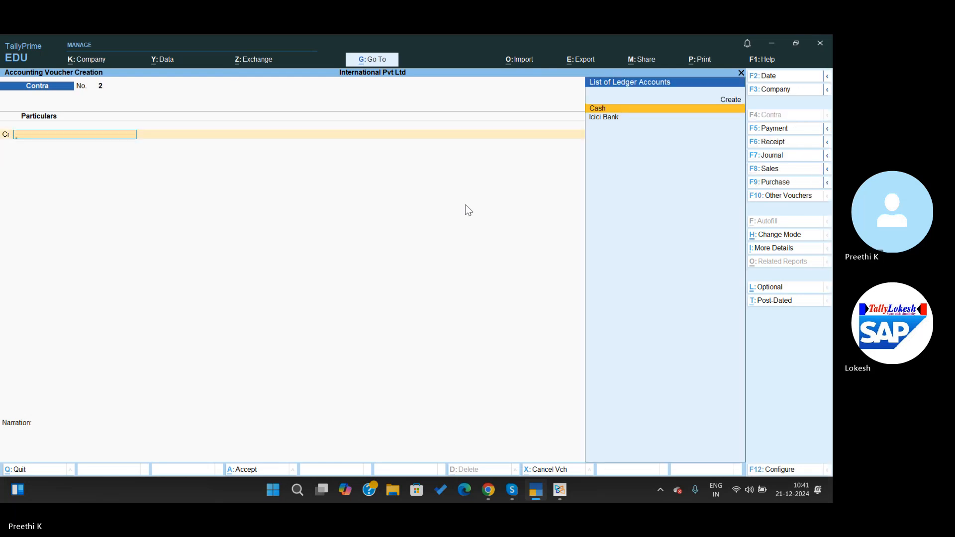
# Step: Check the laptop purchase in the PDF and start a purchase voucher with the supplier invoice number and date left blank
pyautogui.hotkey('alt', 'Tab')
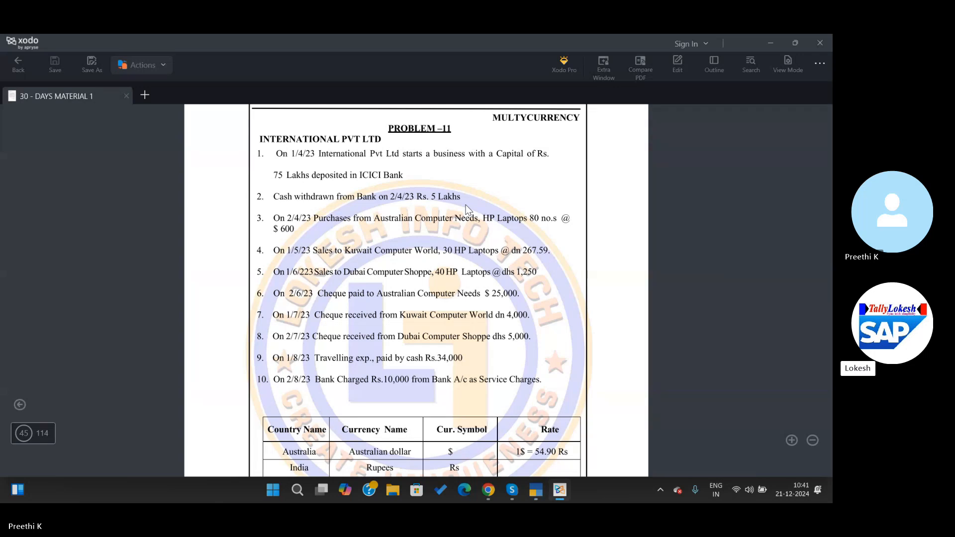
pyautogui.hotkey('alt', 'Tab')
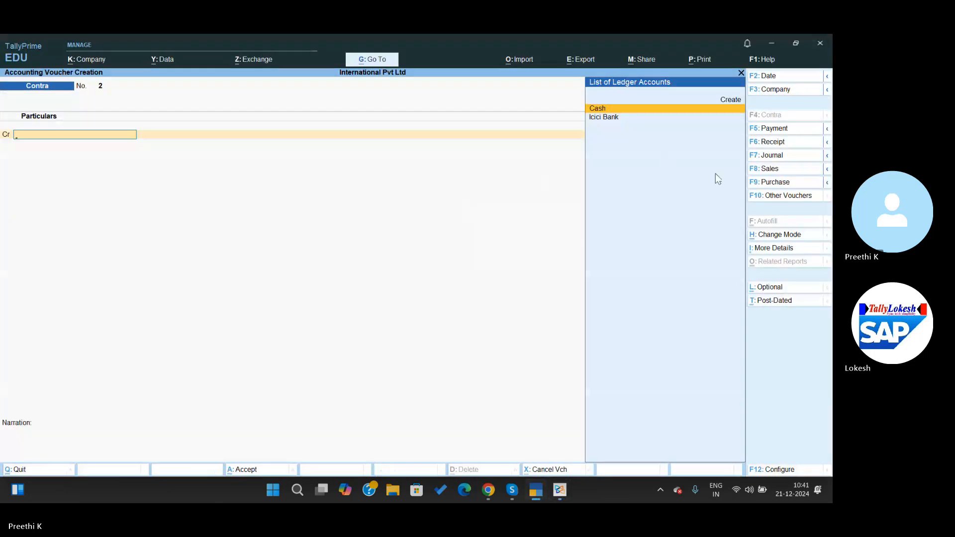
pyautogui.click(769, 182)
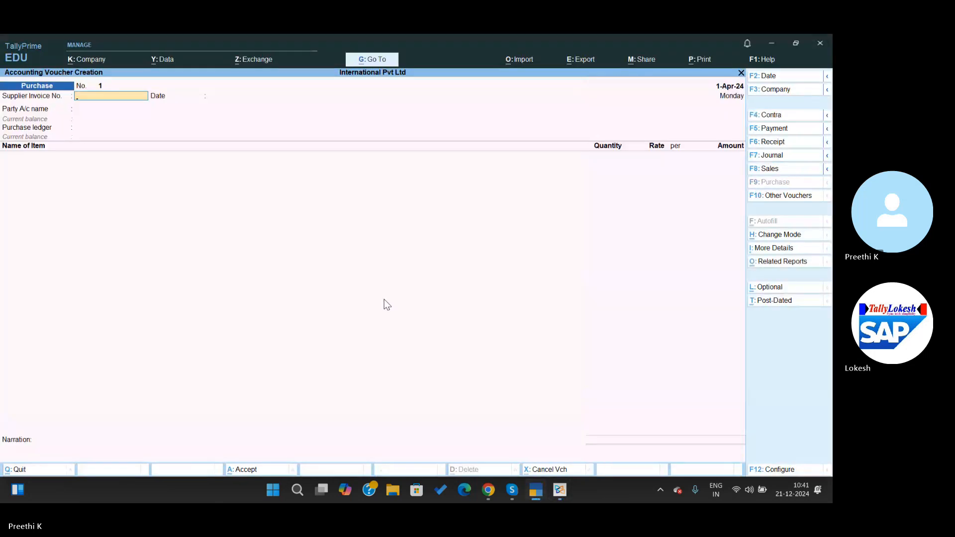
pyautogui.hotkey('alt', 'Tab')
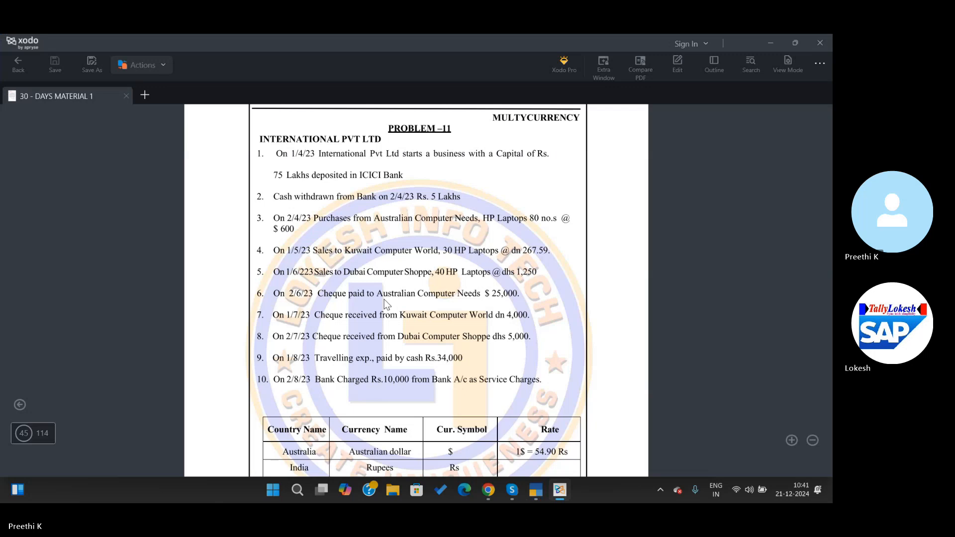
pyautogui.hotkey('alt', 'Tab')
pyautogui.press('Return')
pyautogui.press('Return')
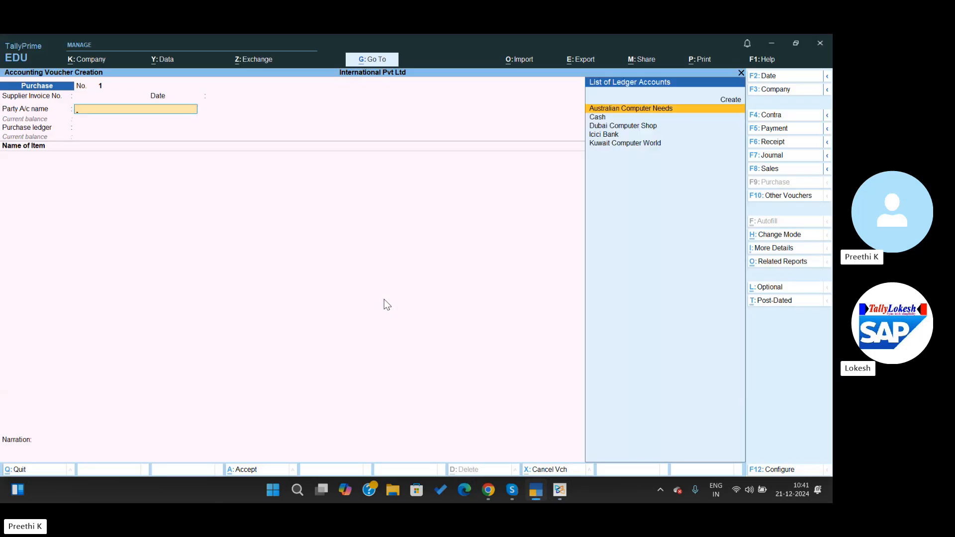
# Step: Choose Australian Computer Needs as the party account and leave all receipt details blank
pyautogui.press('Return')
pyautogui.press('Return')
pyautogui.press('Return')
pyautogui.press('Return')
pyautogui.press('Return')
pyautogui.press('Return')
pyautogui.press('Return')
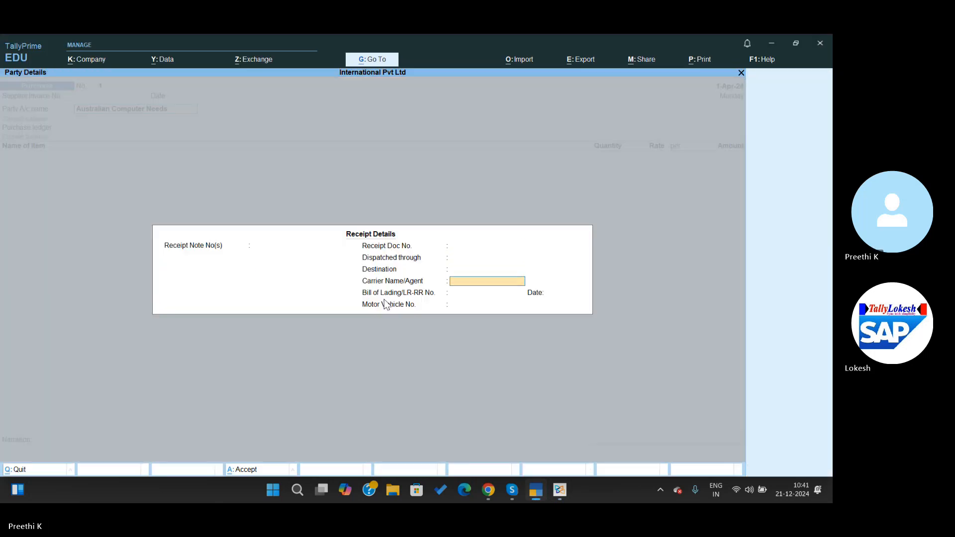
pyautogui.press('Return')
pyautogui.press('Return')
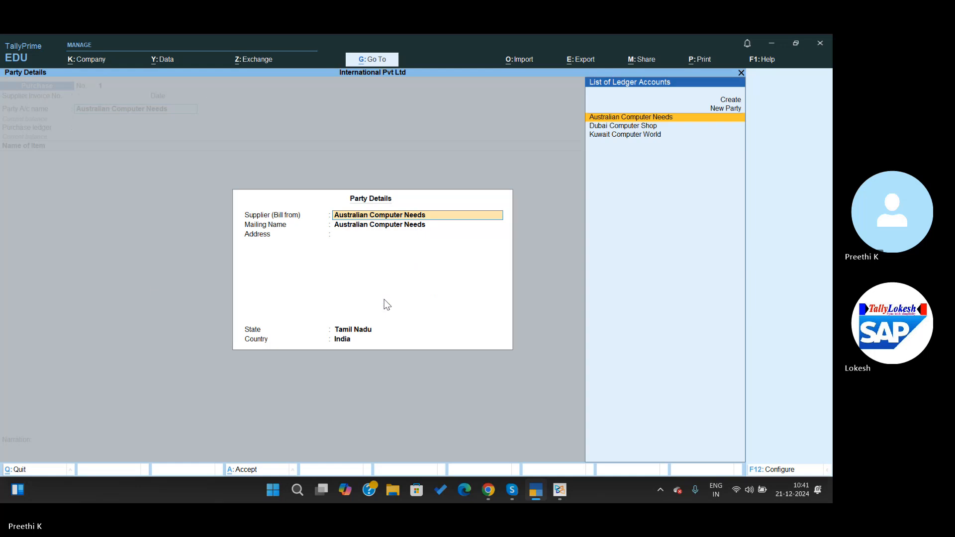
# Step: Accept the default party details and choose Purchases as the purchase ledger
pyautogui.press('Return')
pyautogui.press('Return')
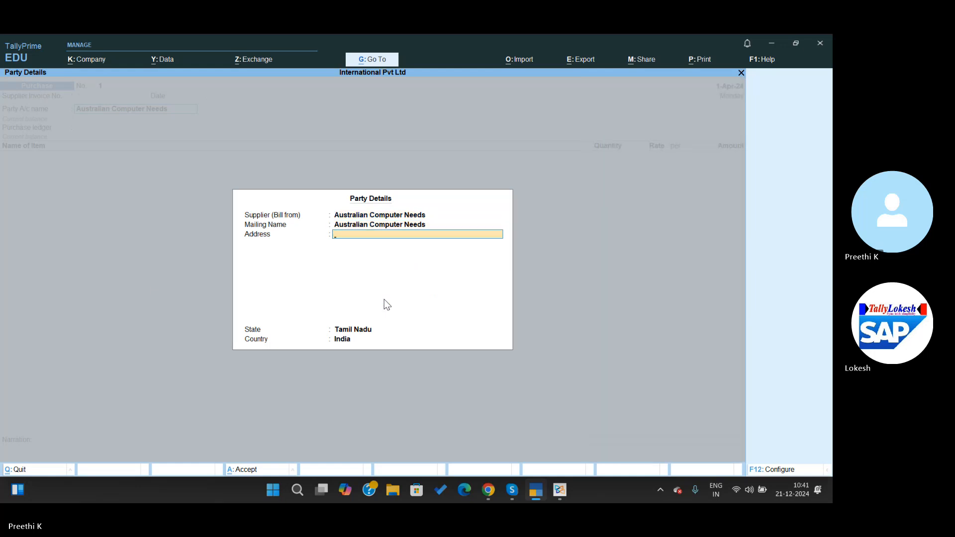
pyautogui.press('Return')
pyautogui.press('Return')
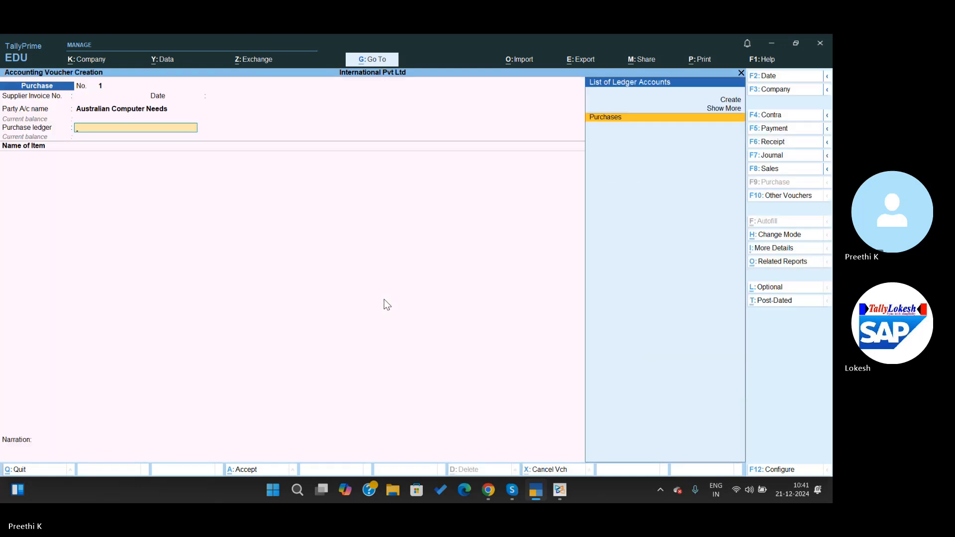
pyautogui.press('Return')
pyautogui.press('Return')
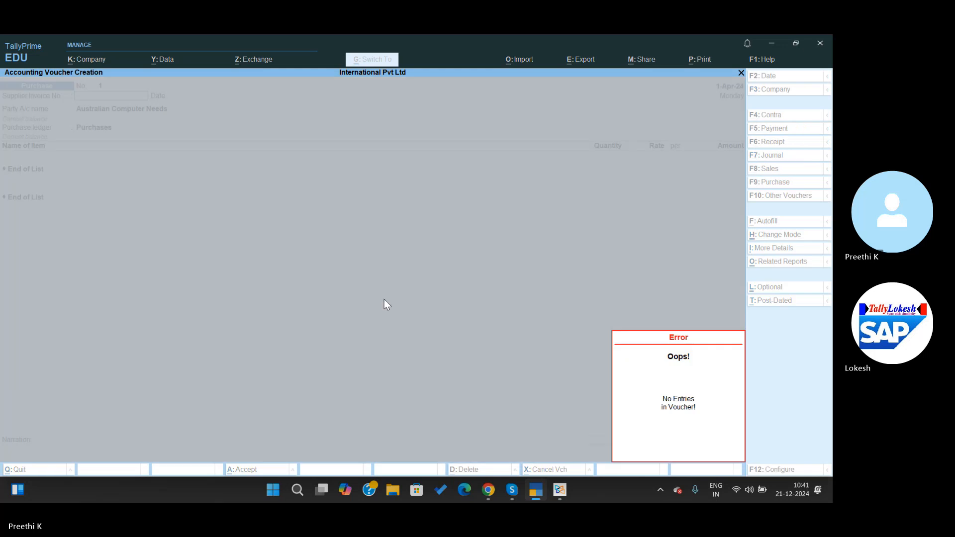
# Step: Dismiss the voucher error, leave the supplier invoice number and date blank, and keep Australian Computer Needs as the party account
pyautogui.hotkey('alt', 'Tab')
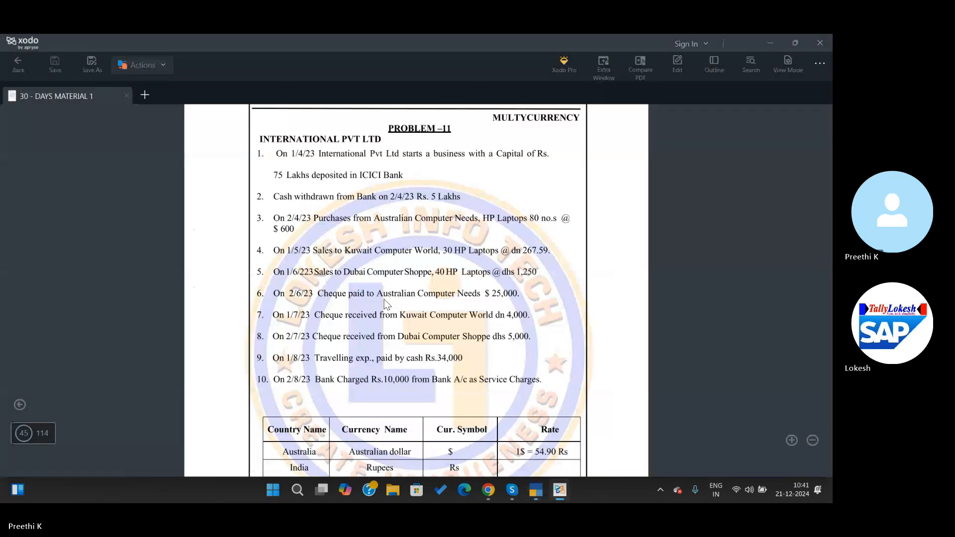
pyautogui.hotkey('alt', 'Tab')
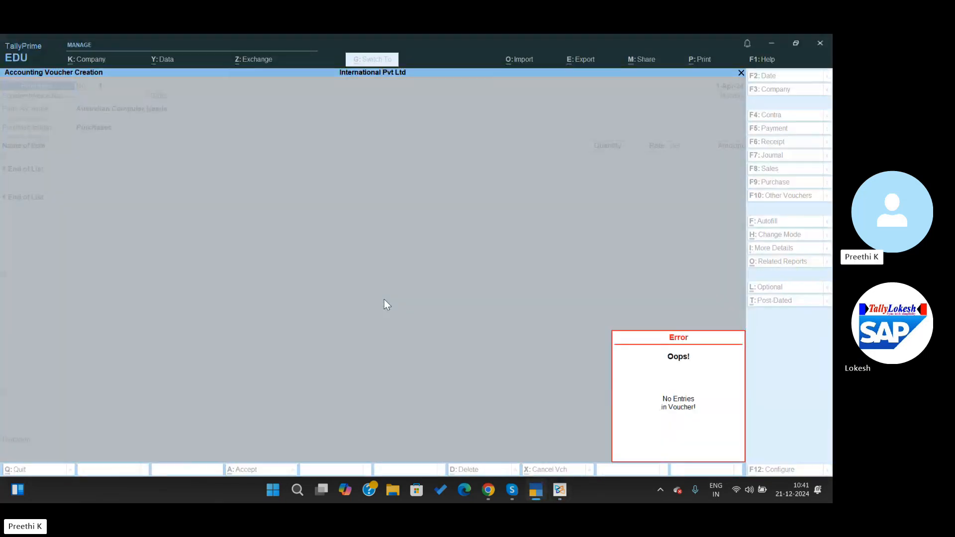
pyautogui.press('Escape')
pyautogui.press('Return')
pyautogui.press('Return')
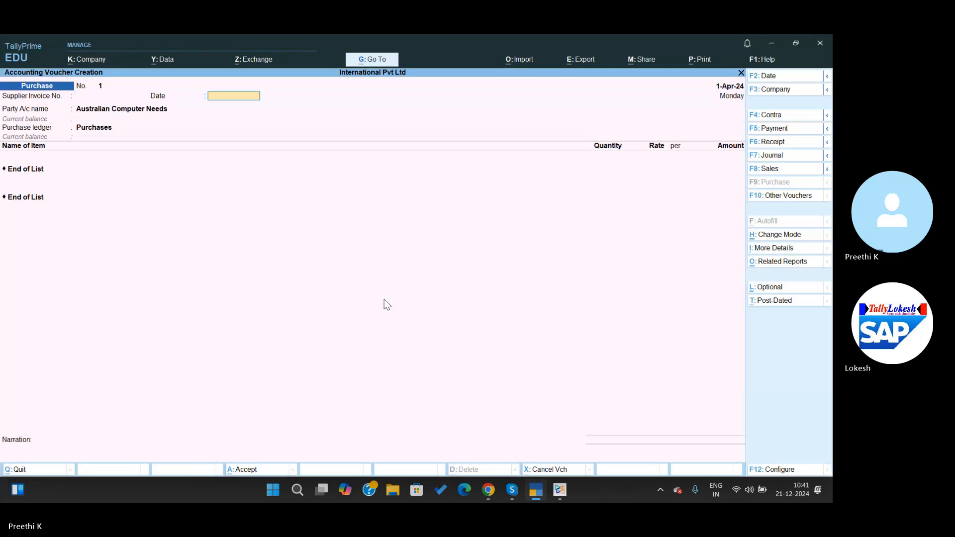
pyautogui.press('Return')
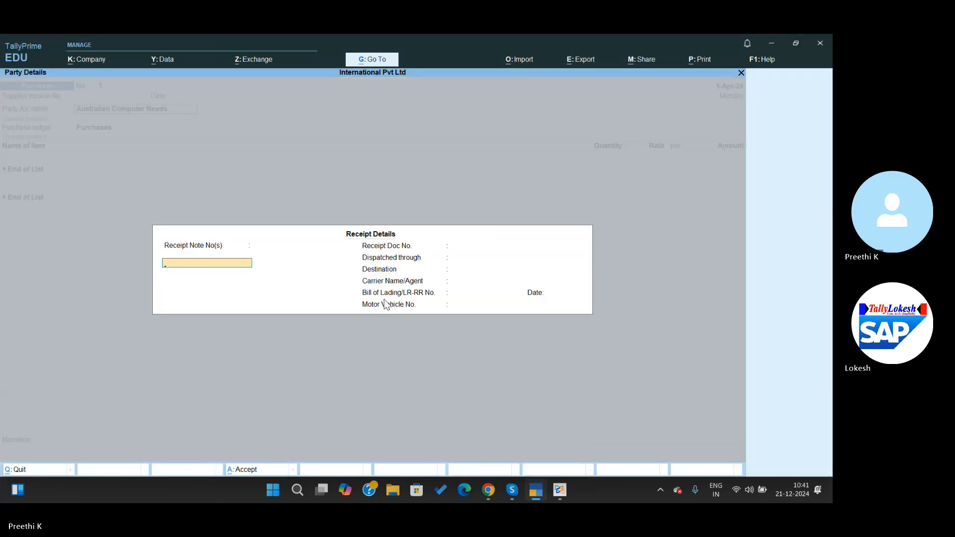
# Step: Leave all receipt details of the purchase voucher blank
pyautogui.press('Return')
pyautogui.press('Return')
pyautogui.press('Return')
pyautogui.press('Return')
pyautogui.press('Return')
pyautogui.press('Return')
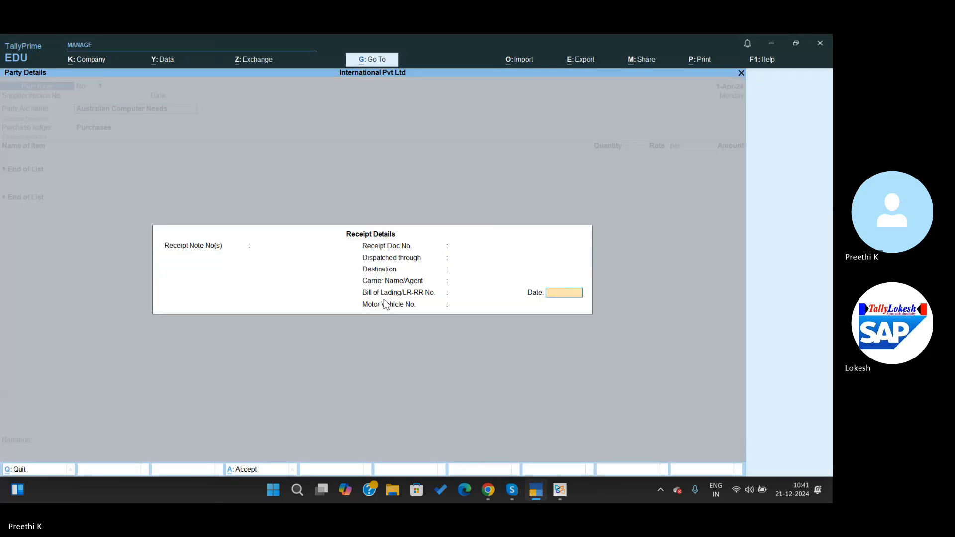
pyautogui.press('Return')
pyautogui.press('Return')
# Step: Accept the default supplier details and keep Purchases as the purchase ledger
pyautogui.press('Return')
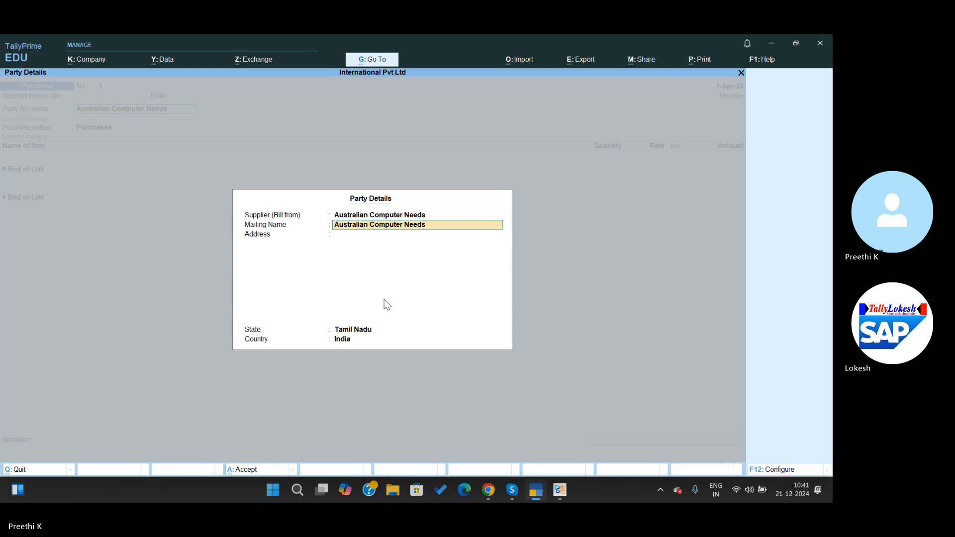
pyautogui.press('Return')
pyautogui.press('Return')
pyautogui.press('Return')
pyautogui.press('Return')
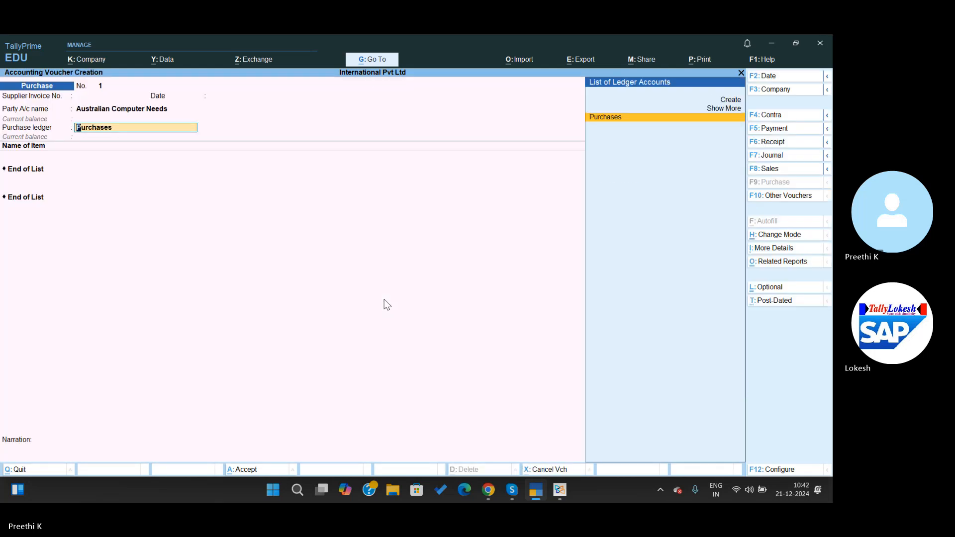
pyautogui.press('Return')
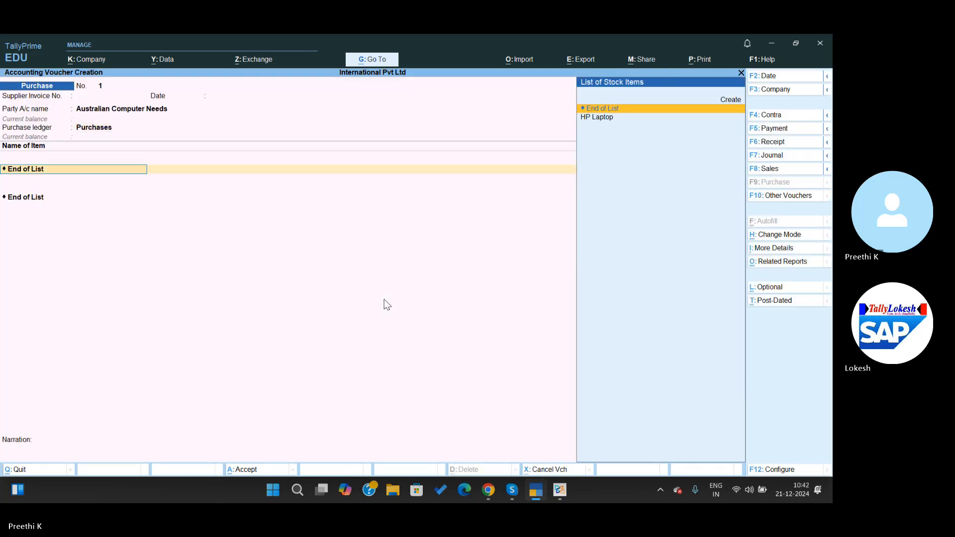
# Step: Add HP Laptop as the purchased item with a quantity of 80, as listed in the PDF
pyautogui.press('Down')
pyautogui.press('Return')
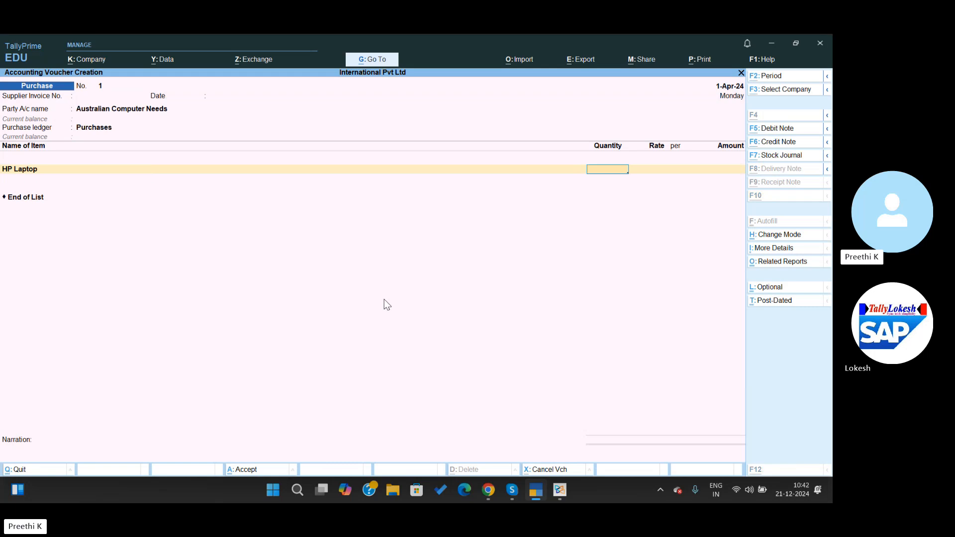
pyautogui.hotkey('alt', 'Tab')
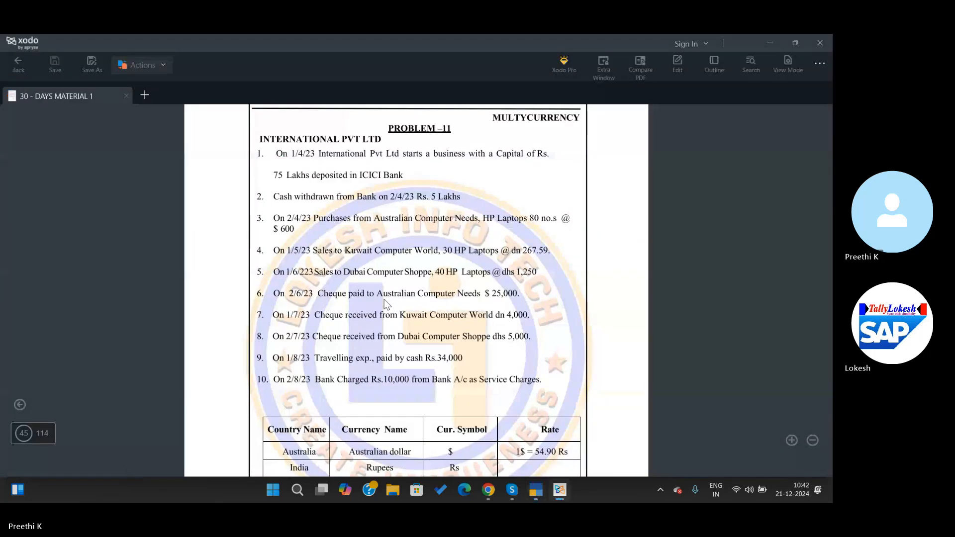
pyautogui.hotkey('alt', 'Tab')
pyautogui.write('80')
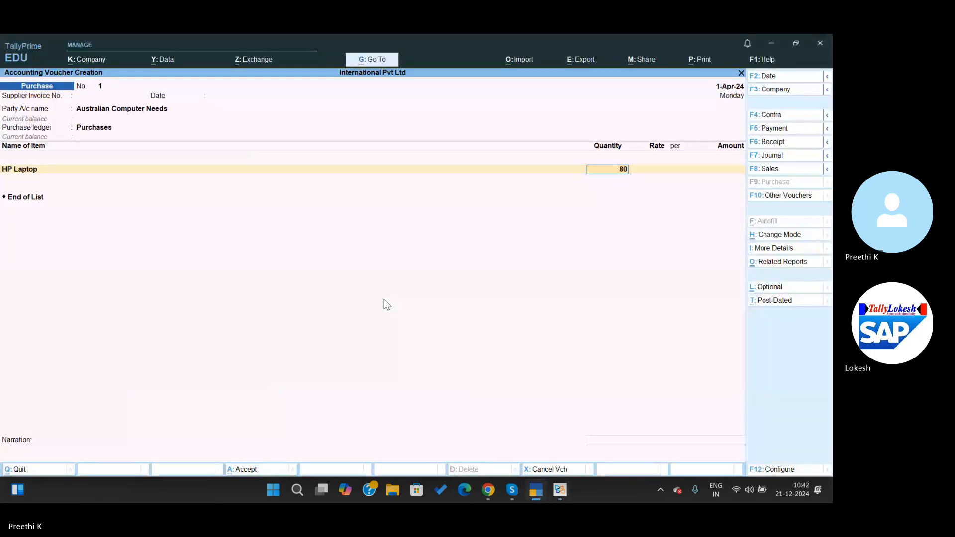
pyautogui.press('Return')
# Step: Check the laptop price in the PDF and set the HP Laptop rate to $600
pyautogui.hotkey('alt', 'Tab')
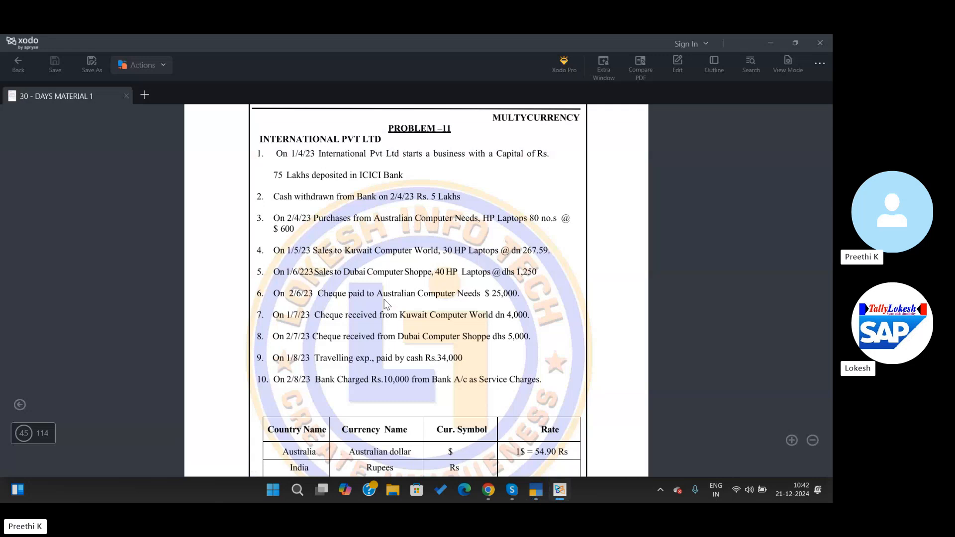
pyautogui.hotkey('alt', 'Tab')
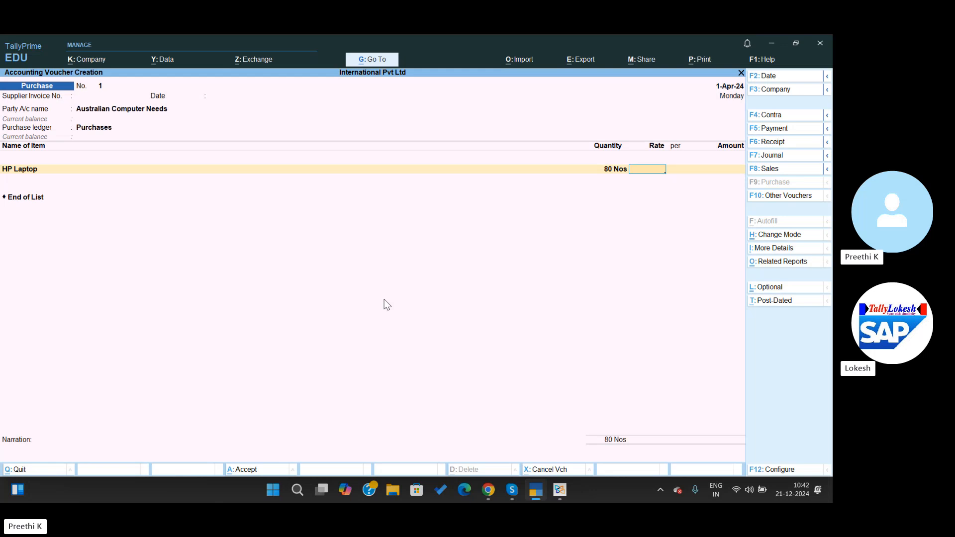
pyautogui.write('$')
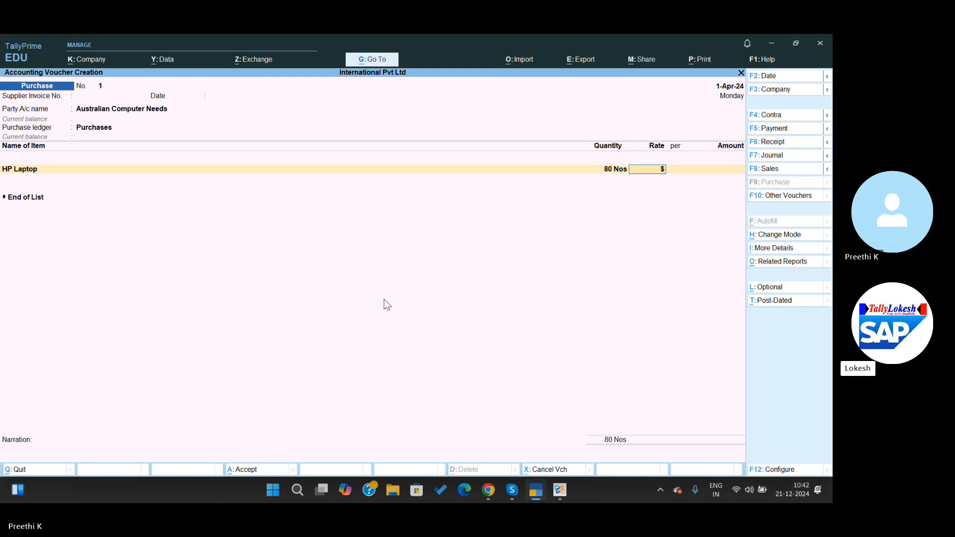
pyautogui.press('BackSpace')
pyautogui.write('$')
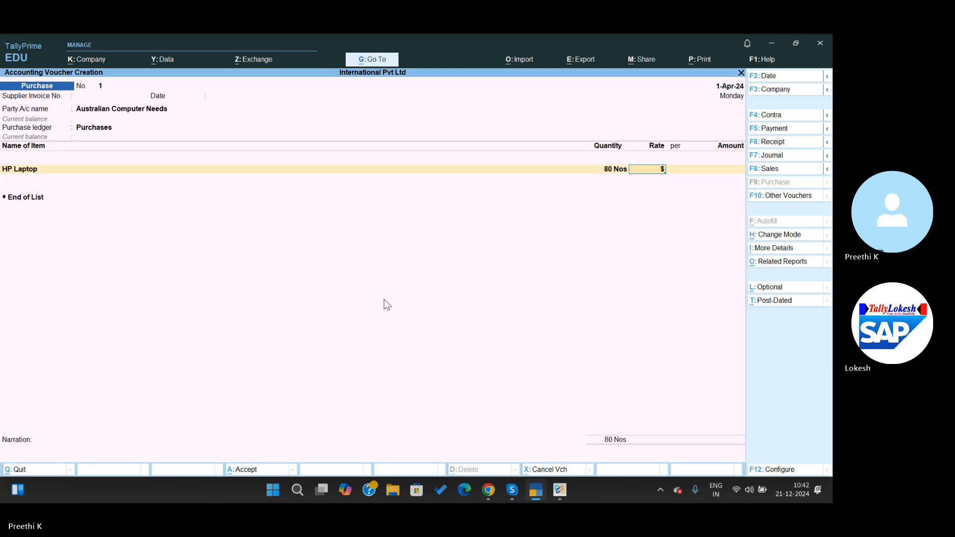
pyautogui.press('alt')
pyautogui.hotkey('alt', 'Tab')
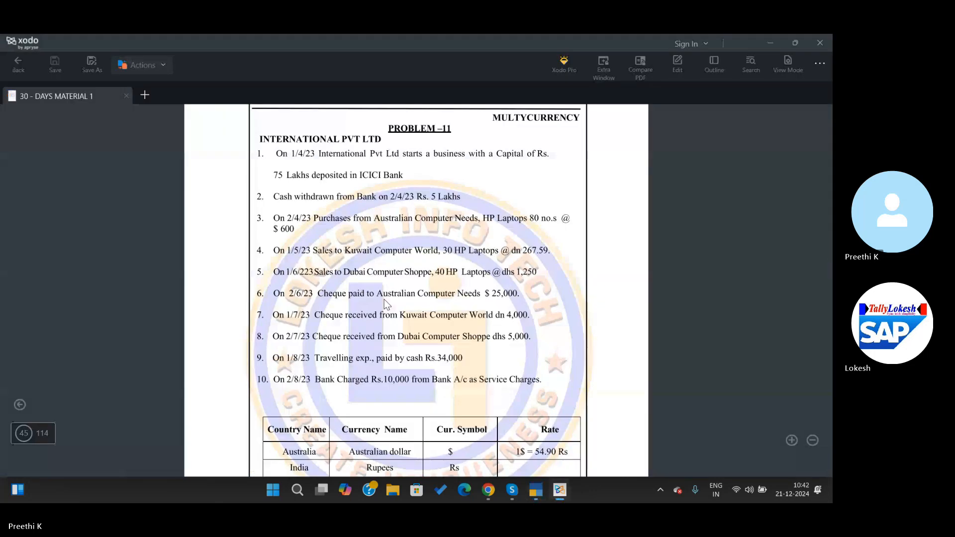
pyautogui.hotkey('alt', 'Tab')
pyautogui.hotkey('alt', 'Tab')
pyautogui.hotkey('alt', 'Tab')
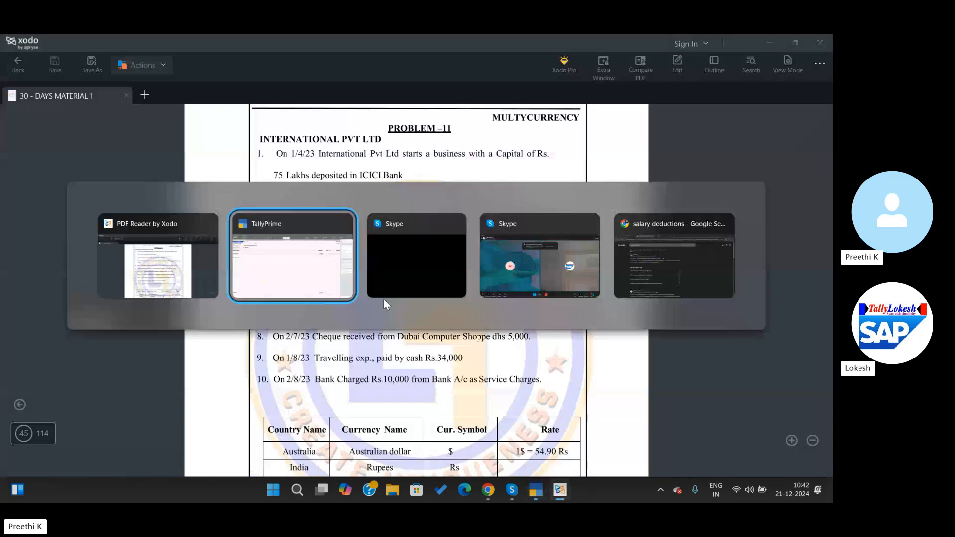
pyautogui.write('600')
pyautogui.press('Return')
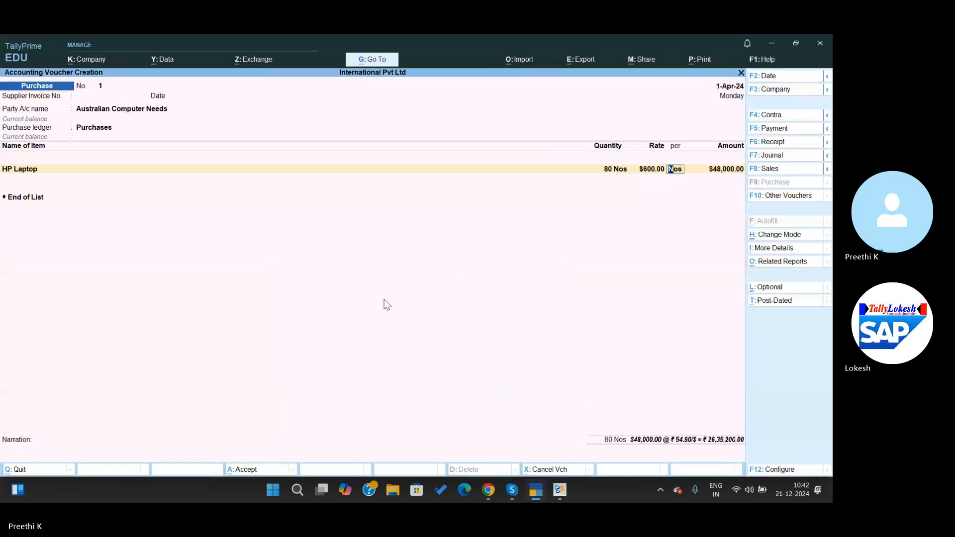
# Step: Accept the Nos unit and the exchange rate of ₹ 54.90/$, and save the purchase voucher after checking the PDF
pyautogui.press('Return')
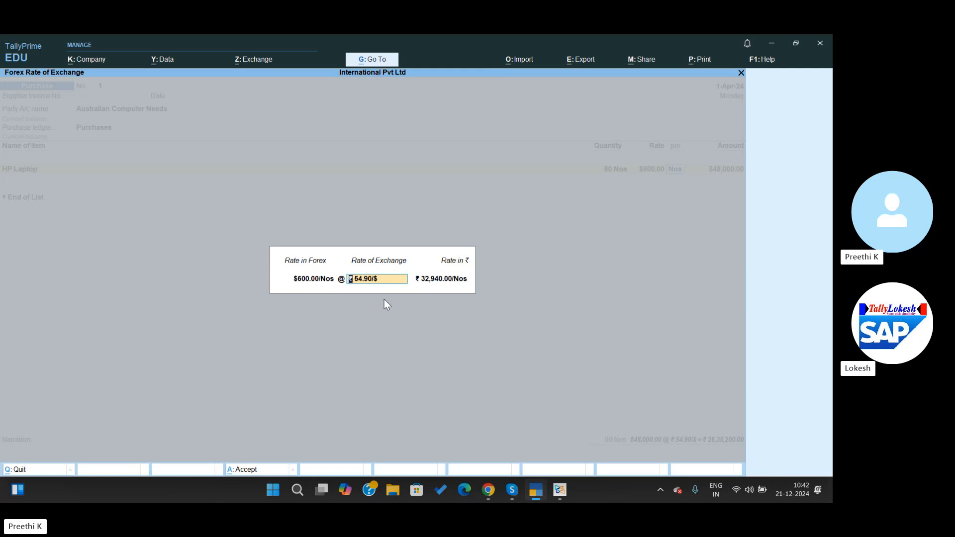
pyautogui.press('Return')
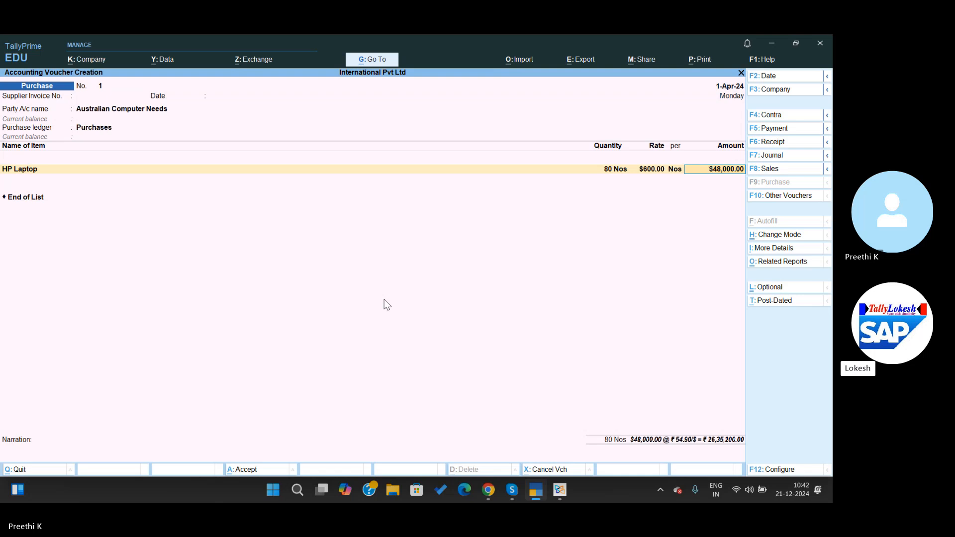
pyautogui.hotkey('alt', 'Tab')
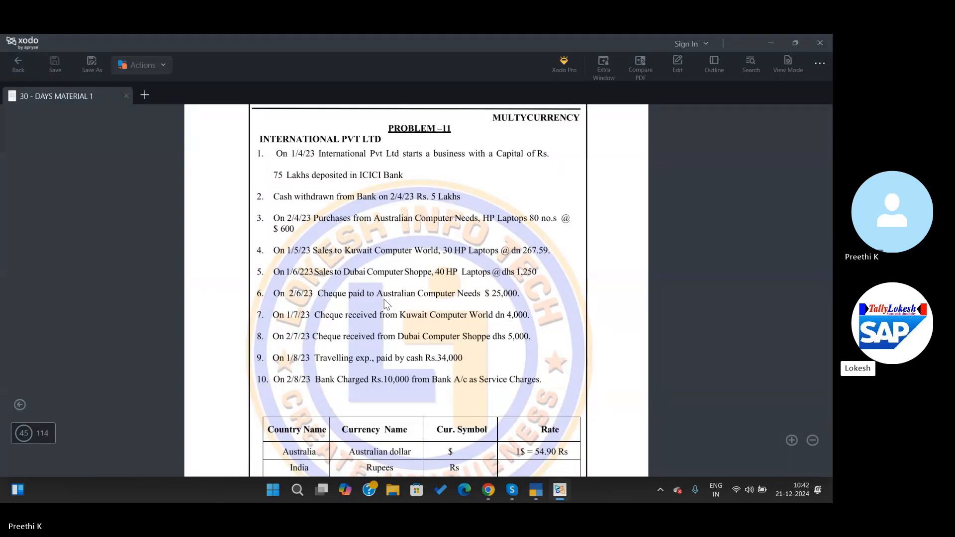
pyautogui.hotkey('alt', 'Tab')
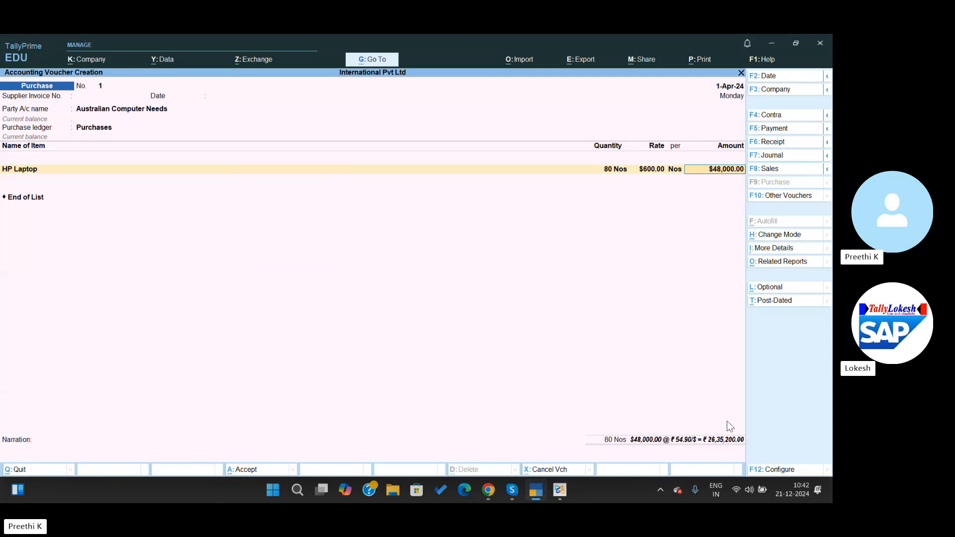
pyautogui.hotkey('ctrl', 'a')
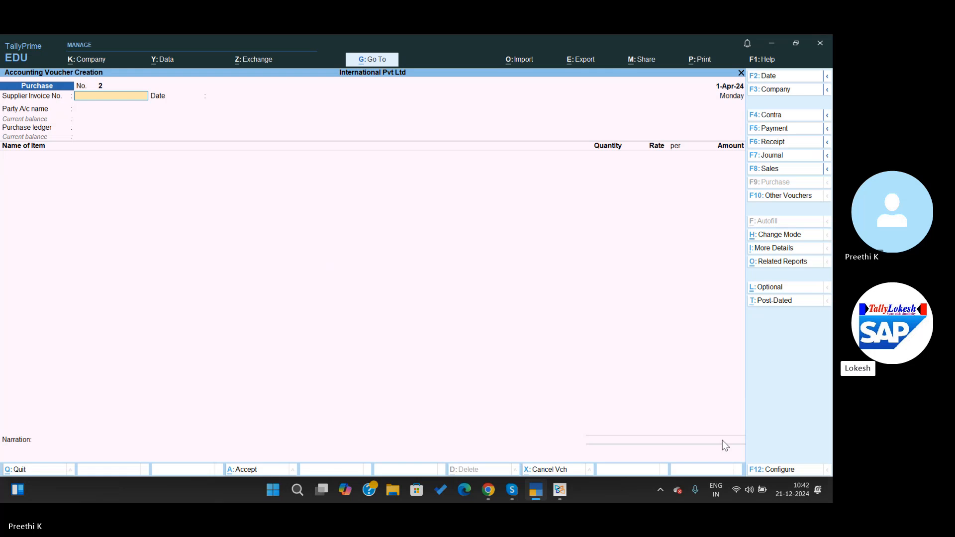
# Step: Check the next transaction in the PDF and start a sales voucher with Kuwait Computer World as the party account
pyautogui.hotkey('alt', 'Tab')
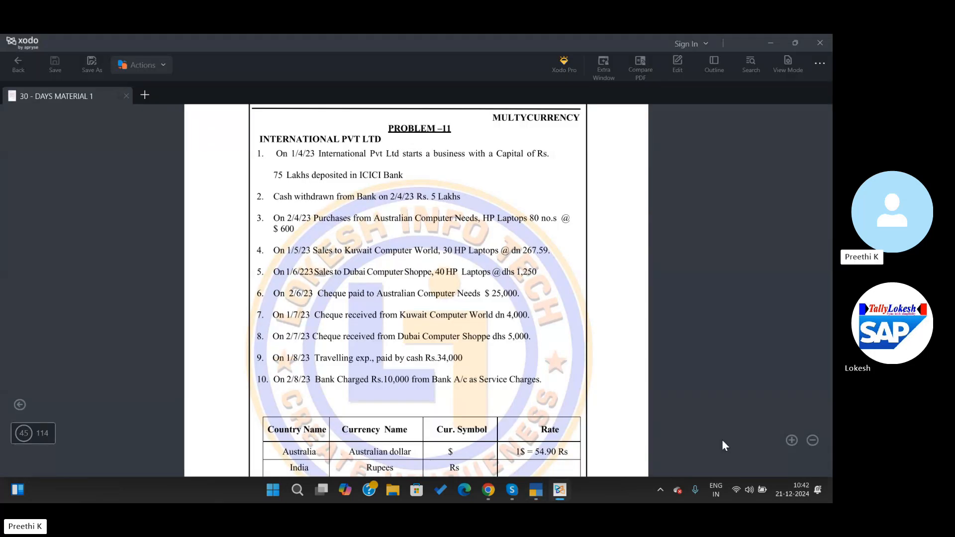
pyautogui.hotkey('alt', 'Tab')
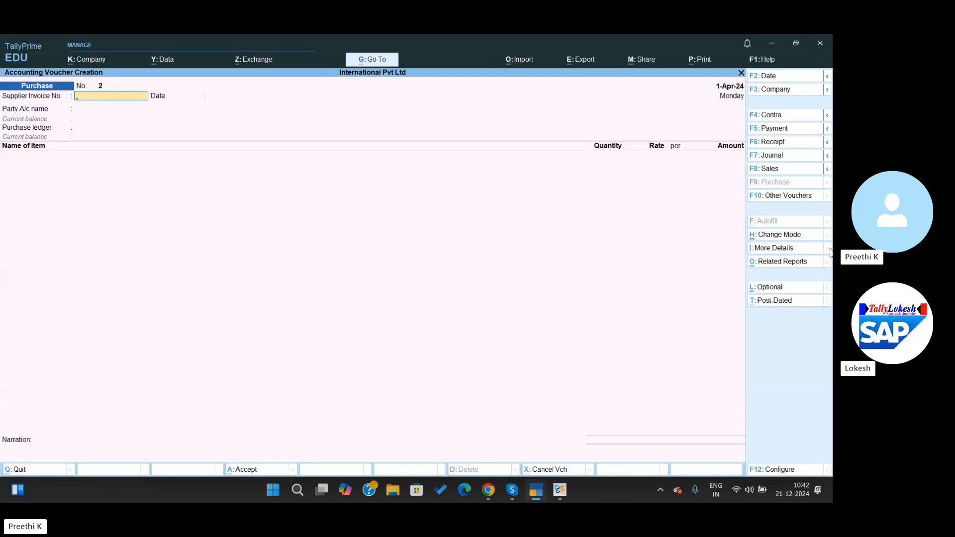
pyautogui.click(771, 168)
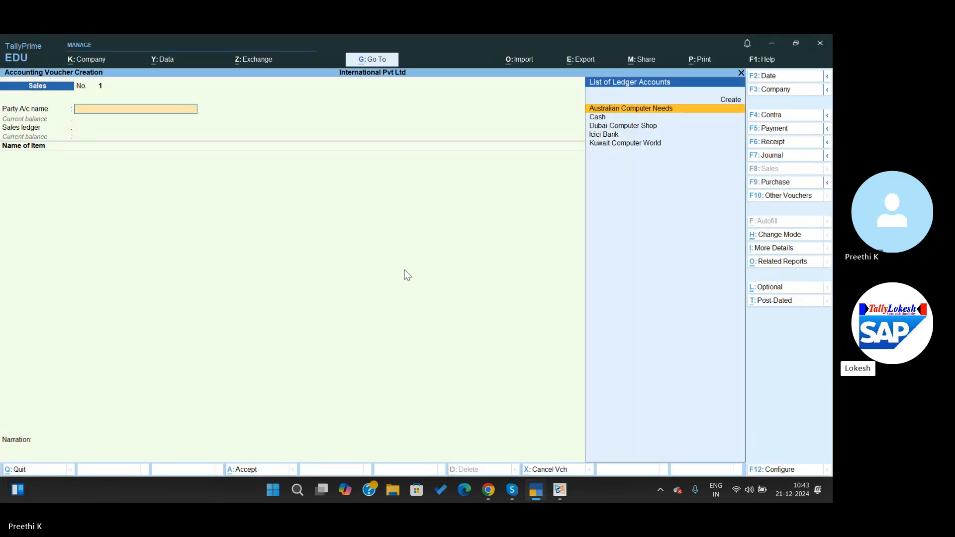
pyautogui.hotkey('alt', 'Tab')
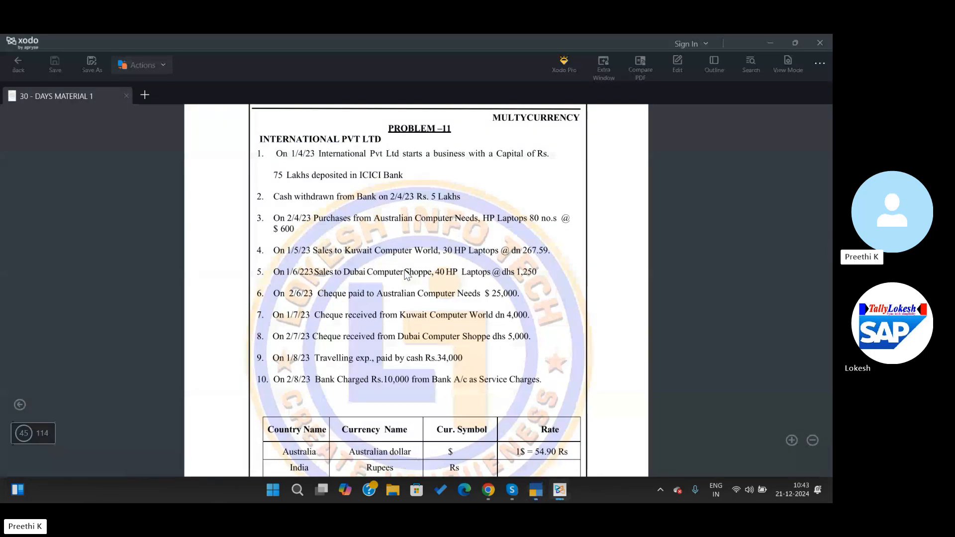
pyautogui.hotkey('alt', 'Tab')
pyautogui.press('Down')
pyautogui.press('Down')
pyautogui.press('Down')
pyautogui.press('Down')
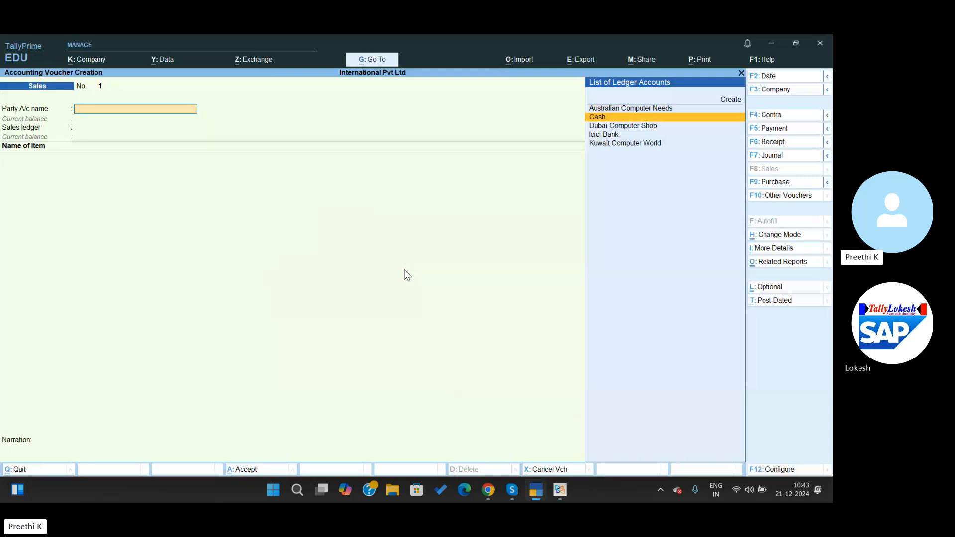
pyautogui.press('Return')
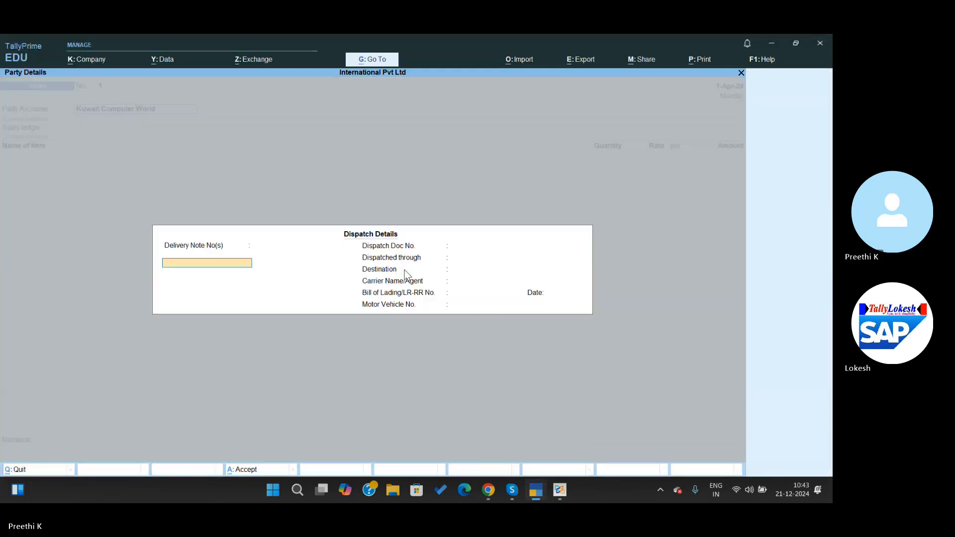
# Step: Leave all dispatch details of the sales voucher blank
pyautogui.press('Return')
pyautogui.press('Return')
pyautogui.press('Return')
pyautogui.press('Return')
pyautogui.press('Return')
pyautogui.press('Return')
pyautogui.press('Return')
pyautogui.press('Return')
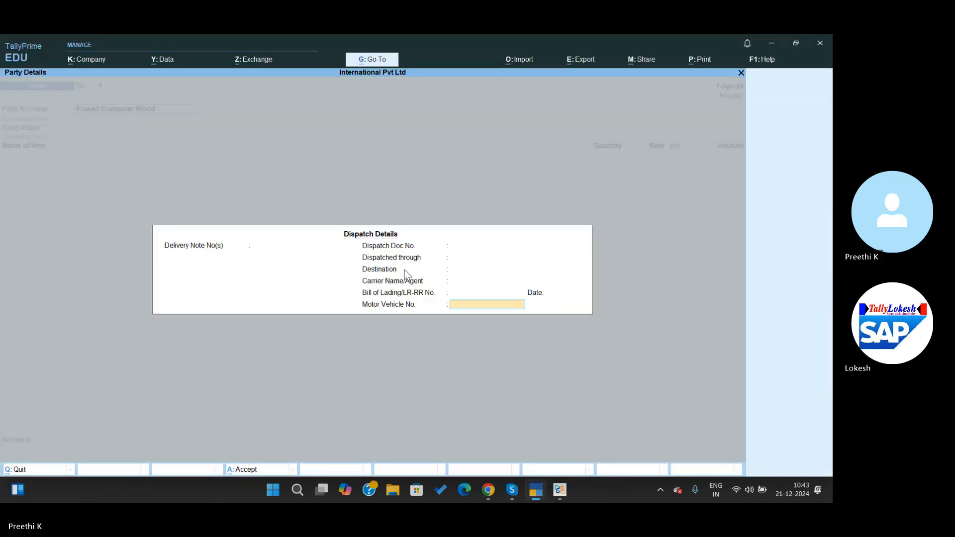
pyautogui.press('Return')
# Step: Accept the default buyer details for Kuwait Computer World, keeping Tamil Nadu as the state
pyautogui.press('Return')
pyautogui.press('Return')
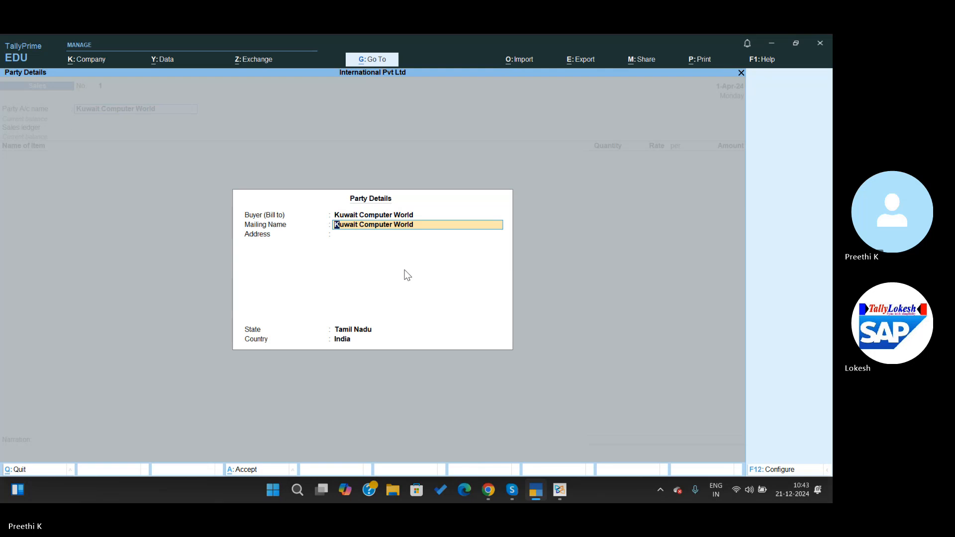
pyautogui.hotkey('alt', 'Tab')
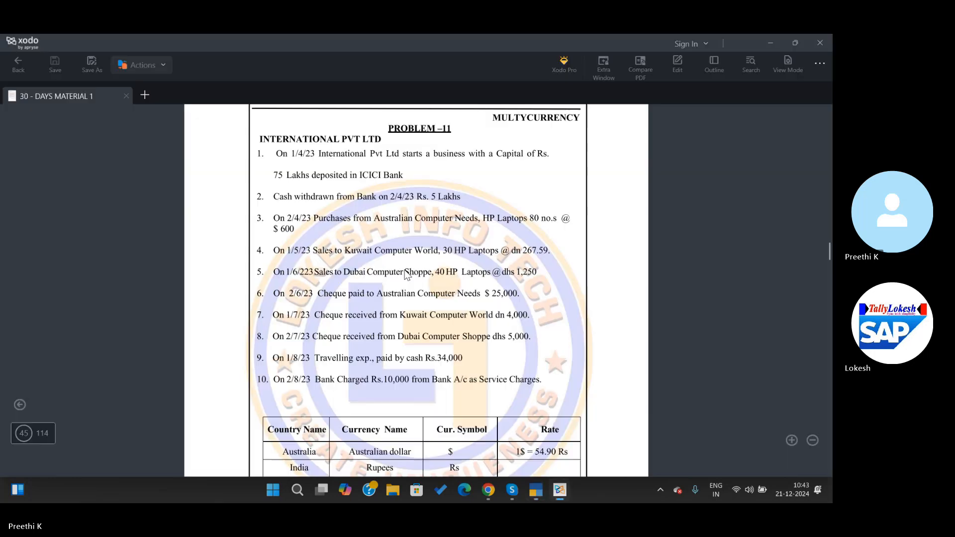
pyautogui.hotkey('alt', 'Tab')
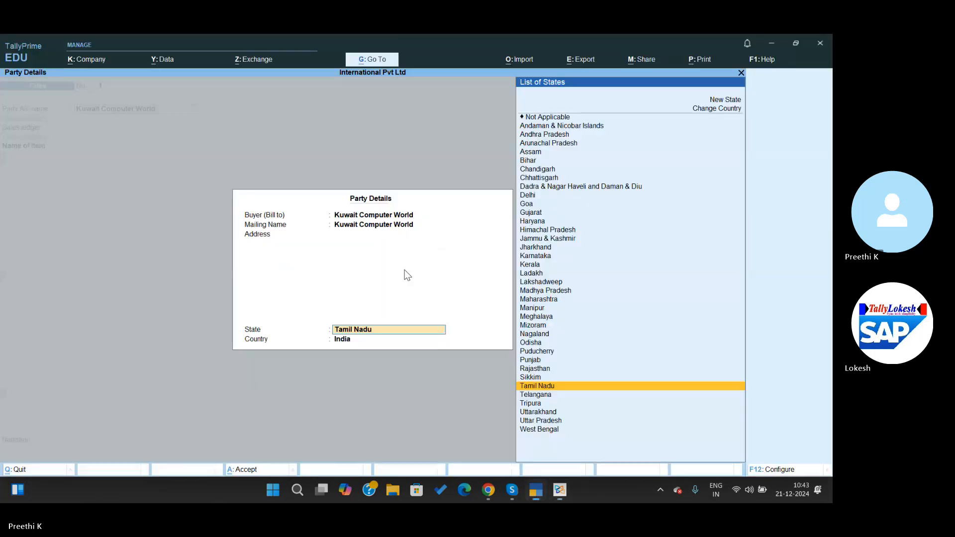
pyautogui.press('Return')
pyautogui.press('Return')
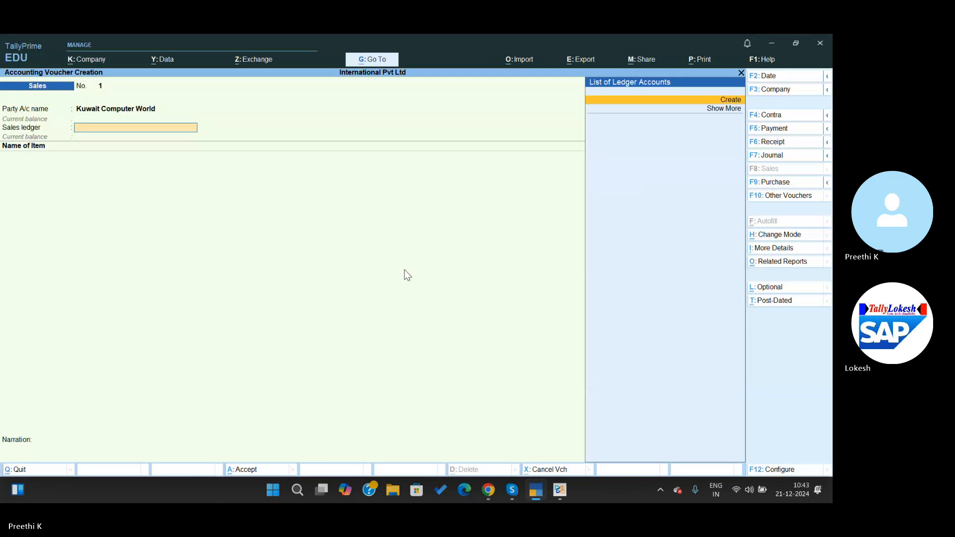
# Step: Create a ledger named Sales under the Sales Accounts group as the sales ledger of the Kuwait Computer World voucher
pyautogui.press('Return')
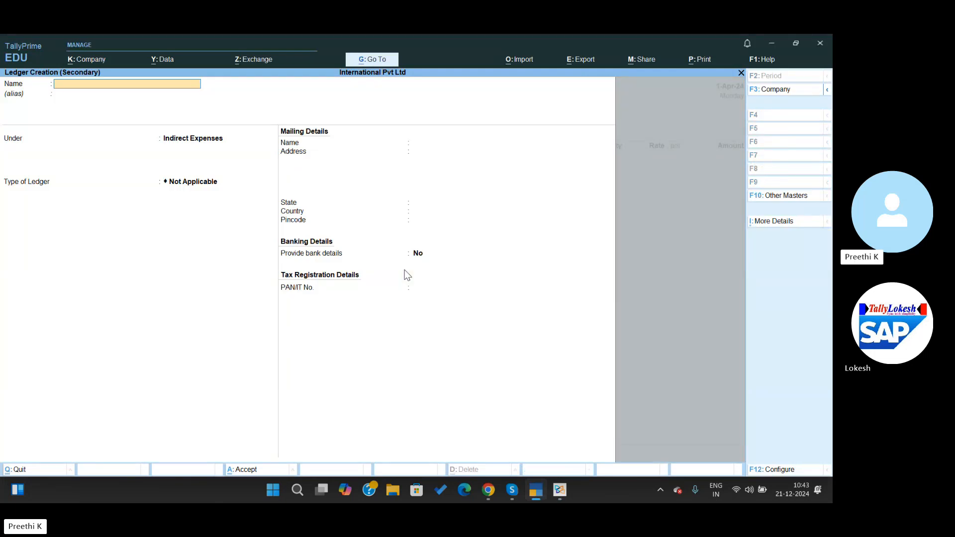
pyautogui.write('Sales')
pyautogui.press('Return')
pyautogui.press('Return')
pyautogui.write('Sa')
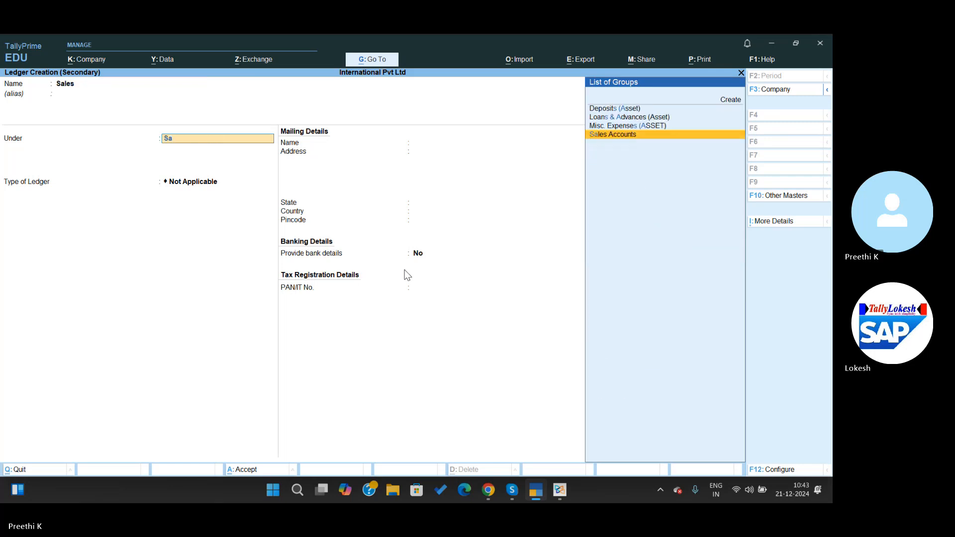
pyautogui.press('Return')
pyautogui.hotkey('ctrl', 'a')
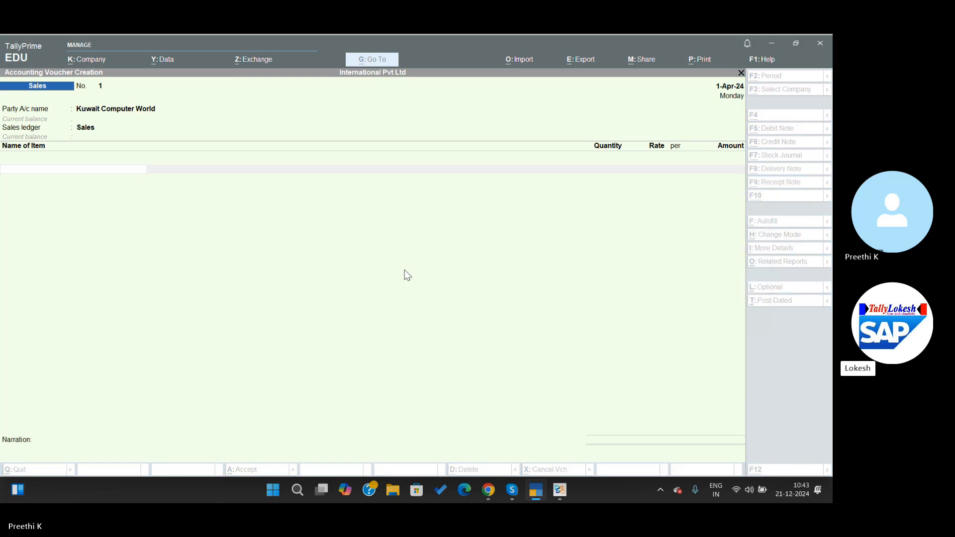
# Step: Check the fourth transaction in the PDF and add the HP Laptop item to the sales voucher with a quantity of 30 Nos
pyautogui.hotkey('alt', 'Tab')
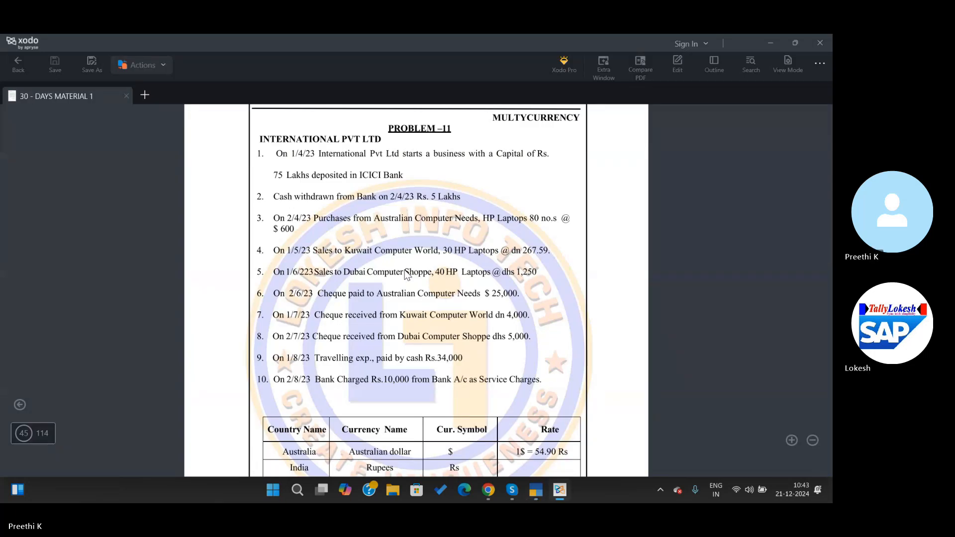
pyautogui.hotkey('alt', 'Tab')
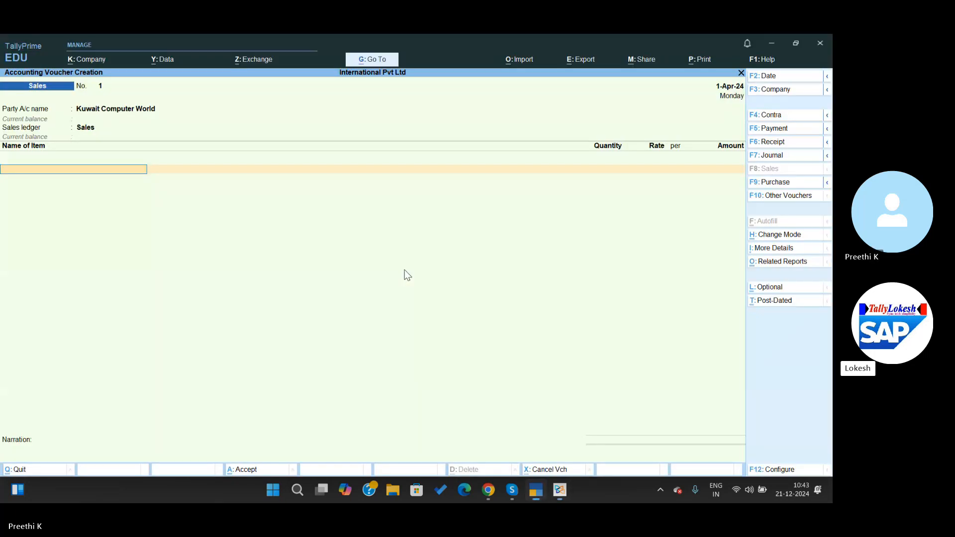
pyautogui.hotkey('alt', 'Tab')
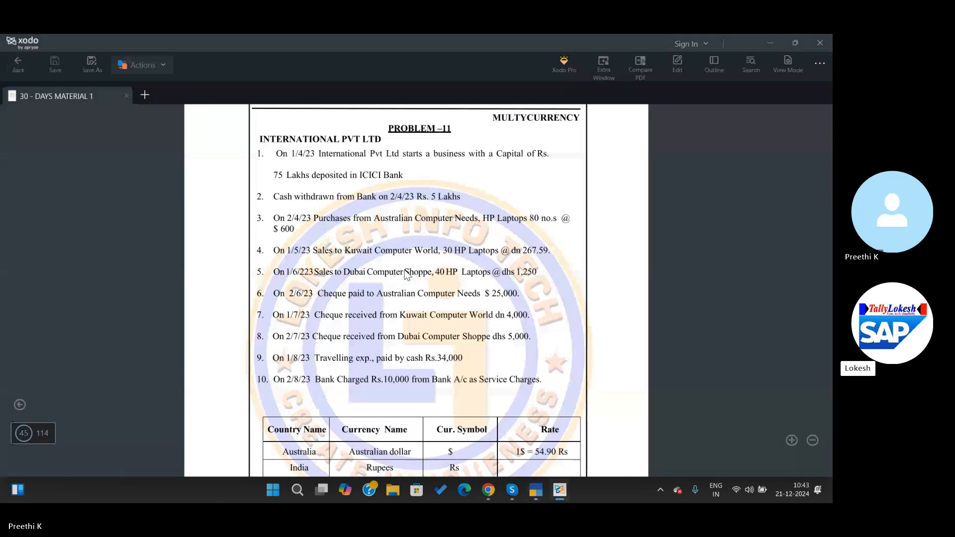
pyautogui.hotkey('alt', 'Tab')
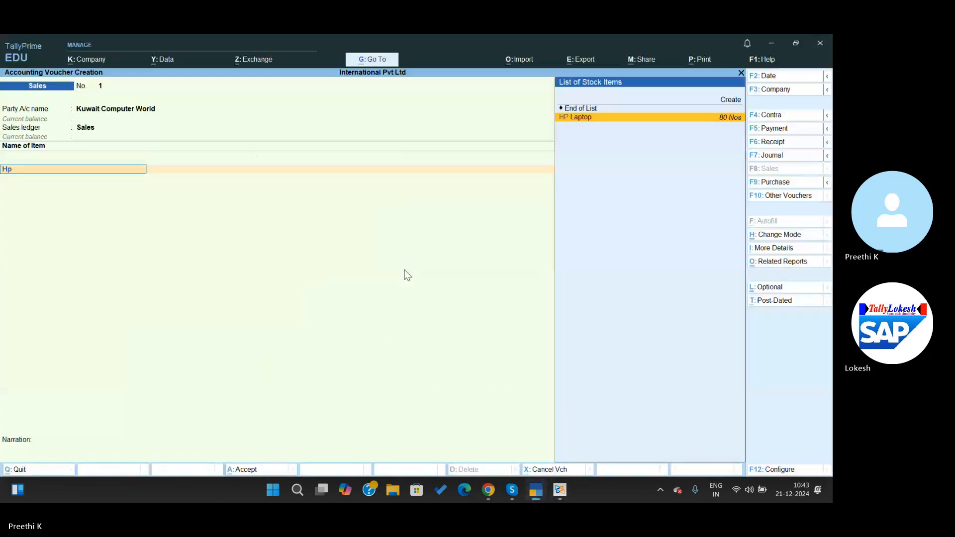
pyautogui.press('Return')
pyautogui.hotkey('alt', 'Tab')
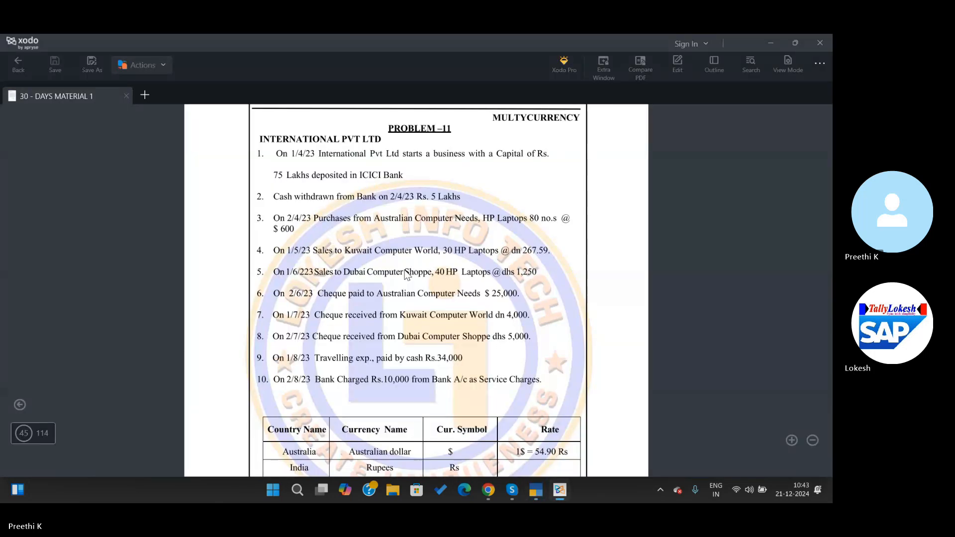
pyautogui.hotkey('alt', 'Tab')
pyautogui.hotkey('alt', 'Tab')
pyautogui.hotkey('alt', 'Tab')
pyautogui.write('30')
pyautogui.press('Return')
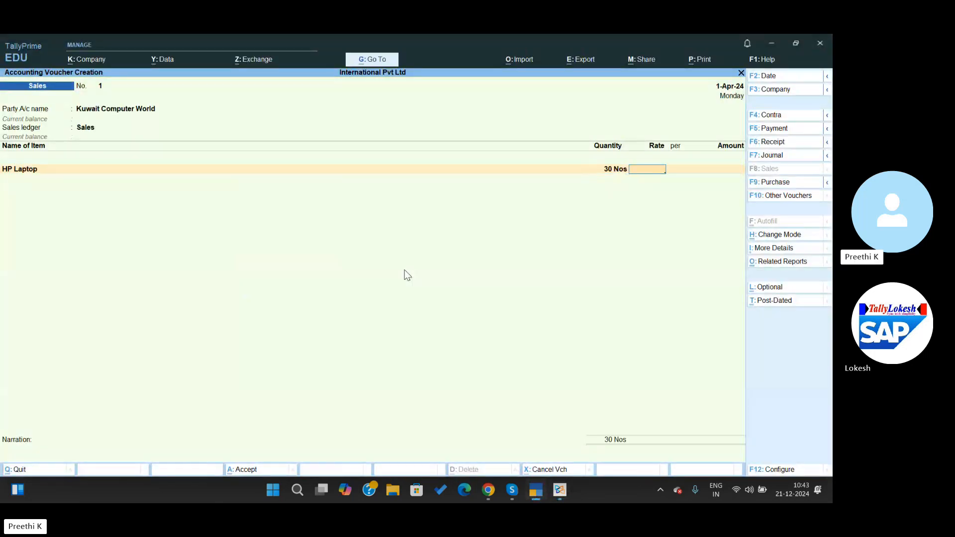
# Step: Set the HP Laptop rate to dn 267.59 in the Kuwait Computer World sales voucher, following the PDF
pyautogui.hotkey('alt', 'Tab')
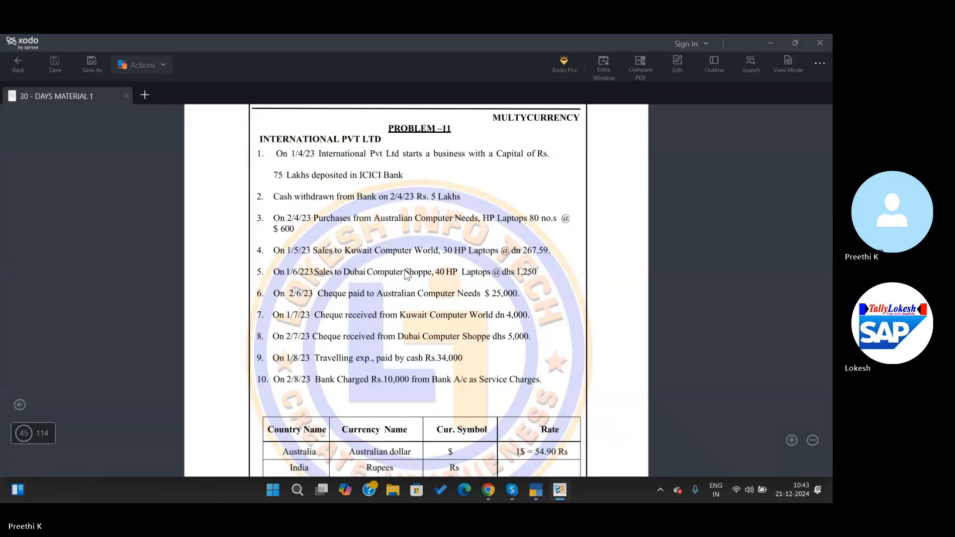
pyautogui.hotkey('alt', 'Tab')
pyautogui.write('dn')
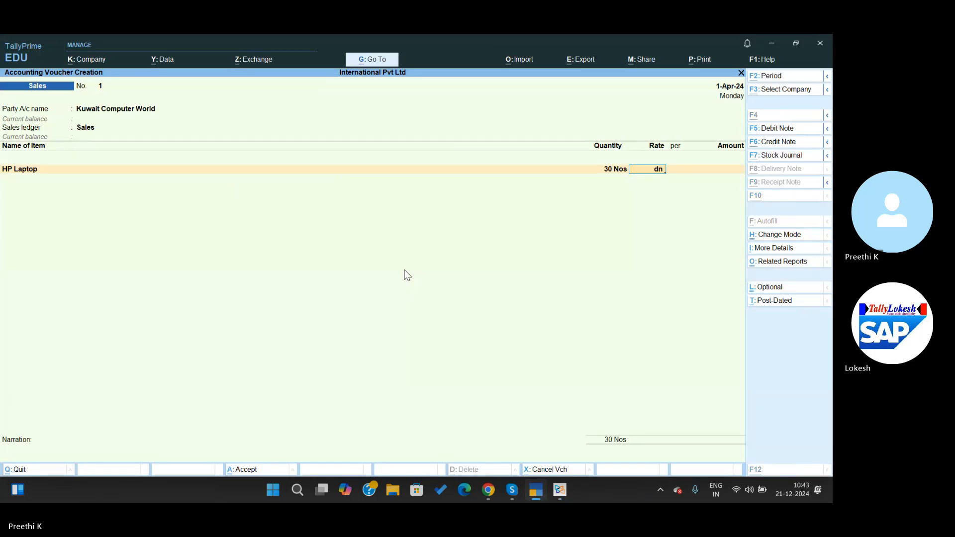
pyautogui.hotkey('alt', 'Tab')
pyautogui.hotkey('alt', 'Tab')
pyautogui.write('264')
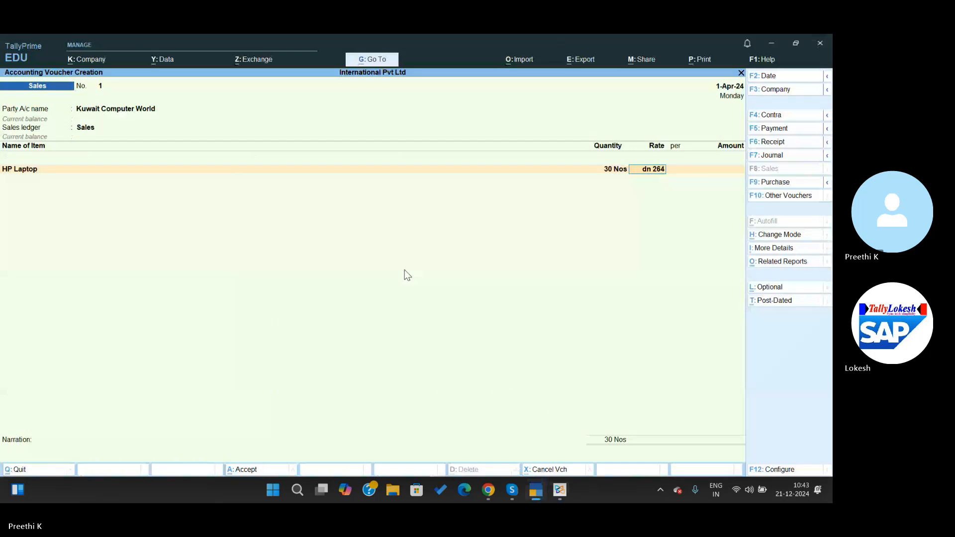
pyautogui.press('BackSpace')
pyautogui.write('7.')
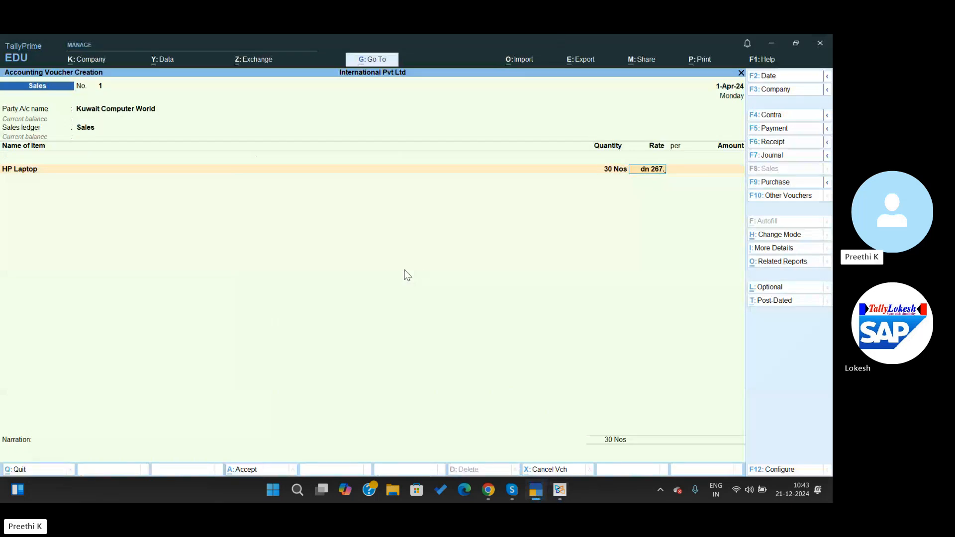
pyautogui.hotkey('alt', 'Tab')
pyautogui.hotkey('alt', 'Tab')
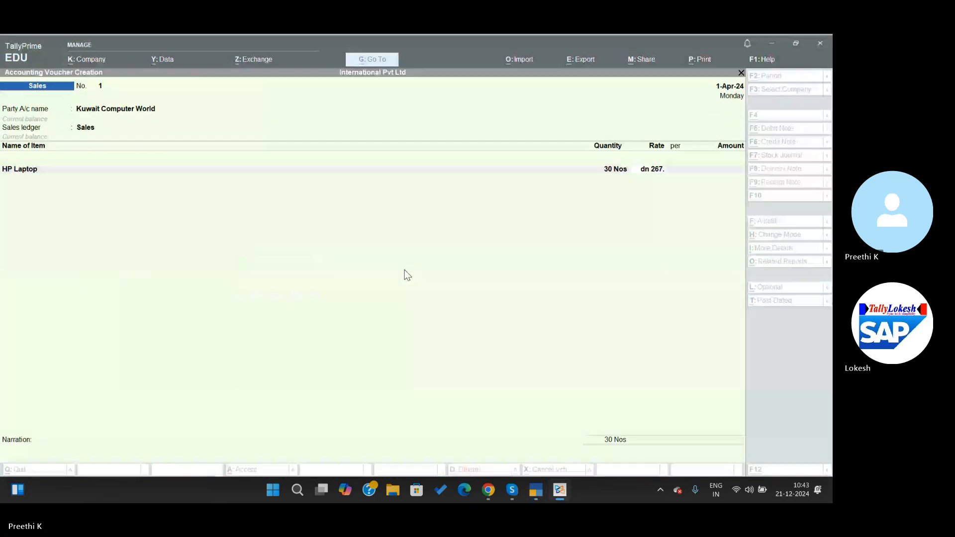
pyautogui.write('59')
pyautogui.press('Return')
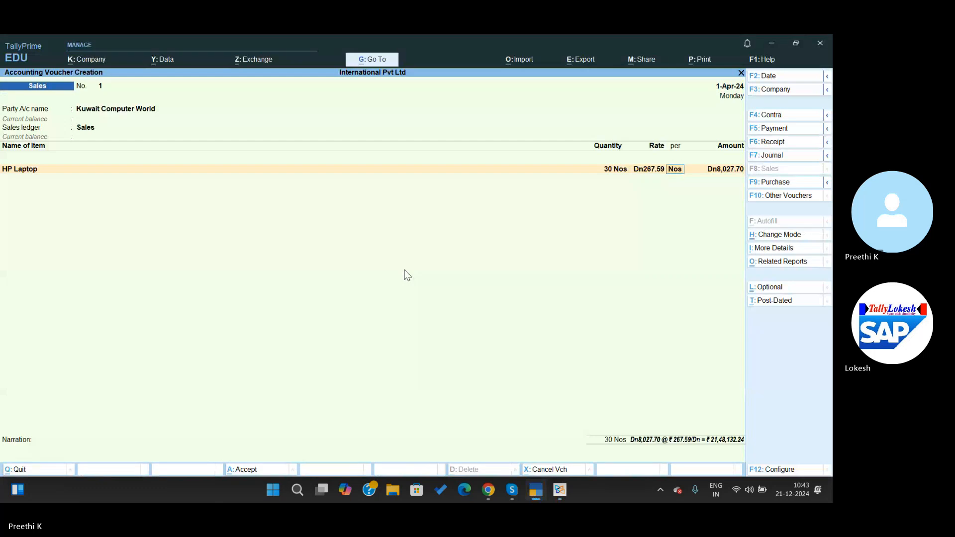
# Step: Accept the Nos unit and the exchange rate of ₹ 267.59/Dn, and save the Kuwait Computer World sales voucher
pyautogui.press('Return')
pyautogui.press('Return')
pyautogui.hotkey('ctrl', 'a')
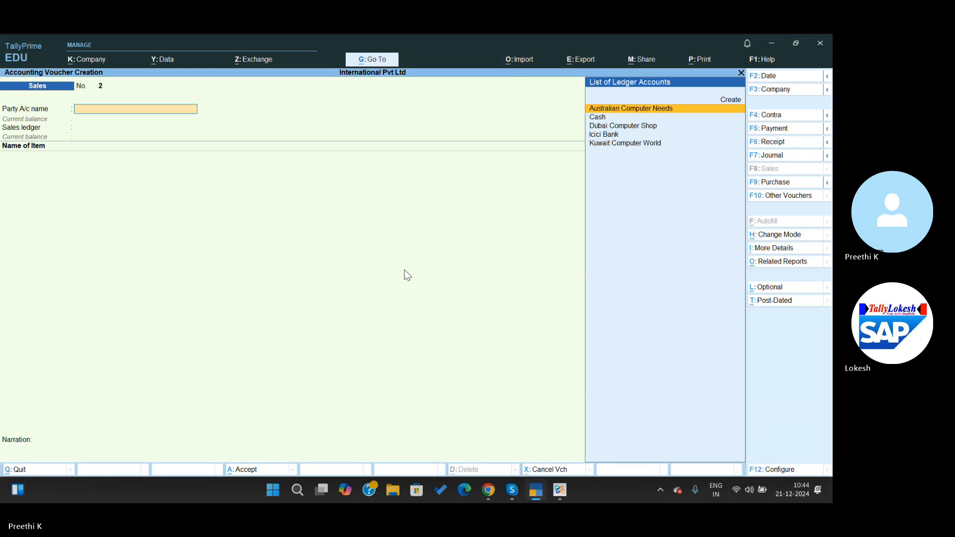
# Step: Check the fifth transaction in the PDF and choose Dubai Computer Shop as the party account of the new sales voucher
pyautogui.hotkey('alt', 'Tab')
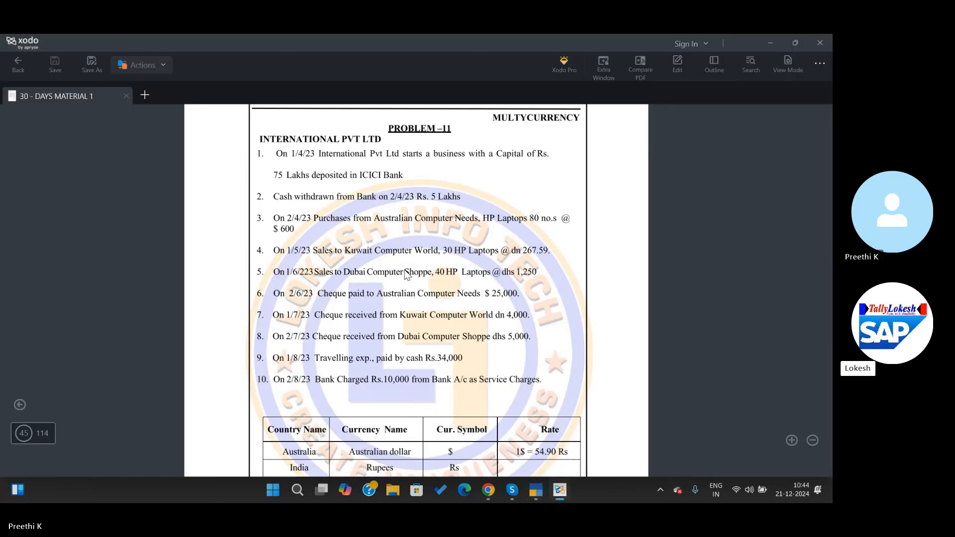
pyautogui.hotkey('alt', 'Tab')
pyautogui.hotkey('alt', 'Tab')
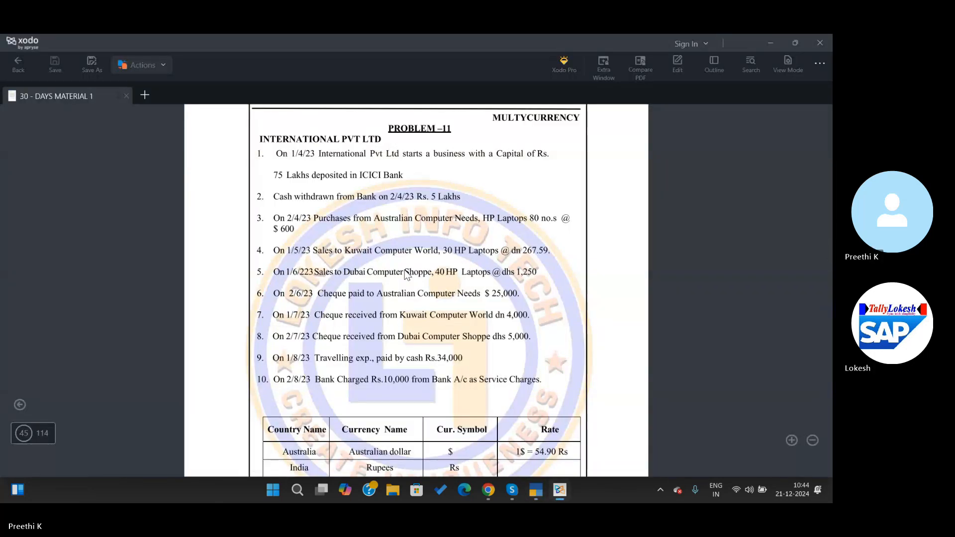
pyautogui.hotkey('alt', 'Tab')
pyautogui.press('Down')
pyautogui.press('Down')
pyautogui.press('Return')
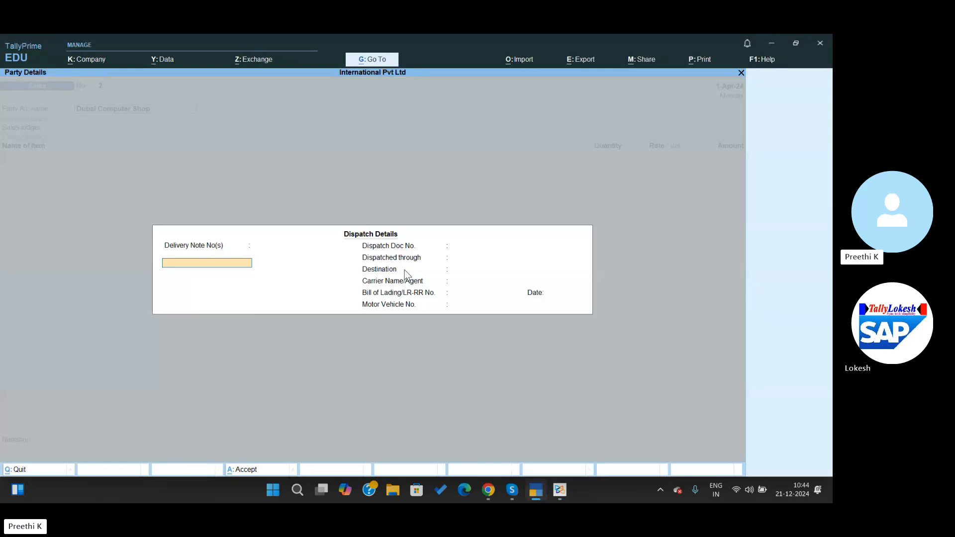
# Step: Leave all dispatch details of the Dubai Computer Shop sales voucher blank
pyautogui.press('Return')
pyautogui.press('Return')
pyautogui.press('Return')
pyautogui.press('Return')
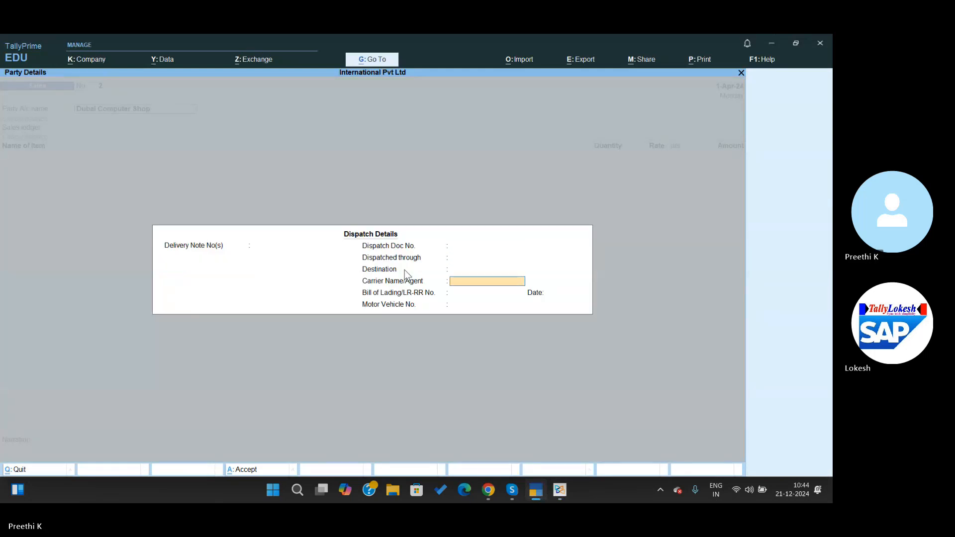
pyautogui.press('Return')
pyautogui.press('Return')
pyautogui.press('Return')
pyautogui.press('Return')
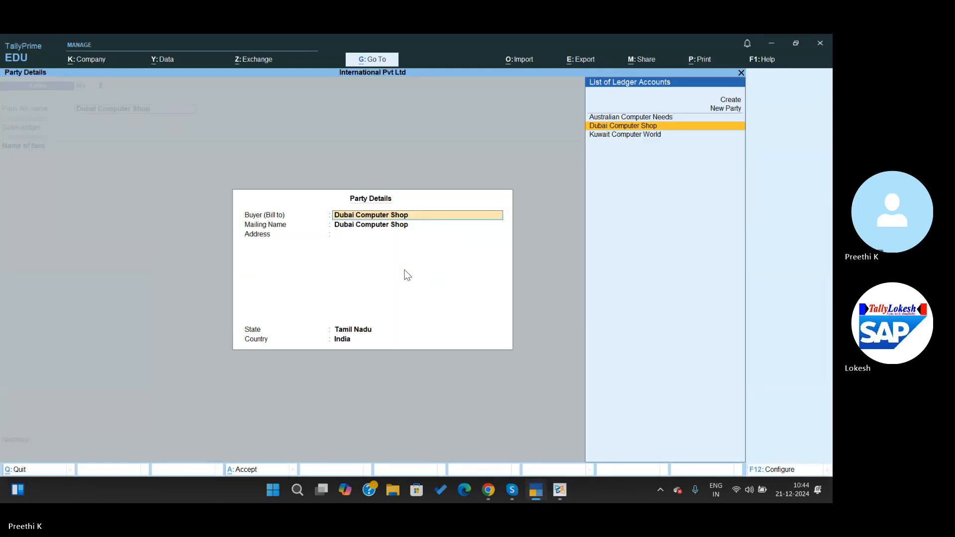
# Step: Accept the default buyer details for Dubai Computer Shop, keeping Tamil Nadu as the state
pyautogui.press('Return')
pyautogui.press('Return')
pyautogui.press('Return')
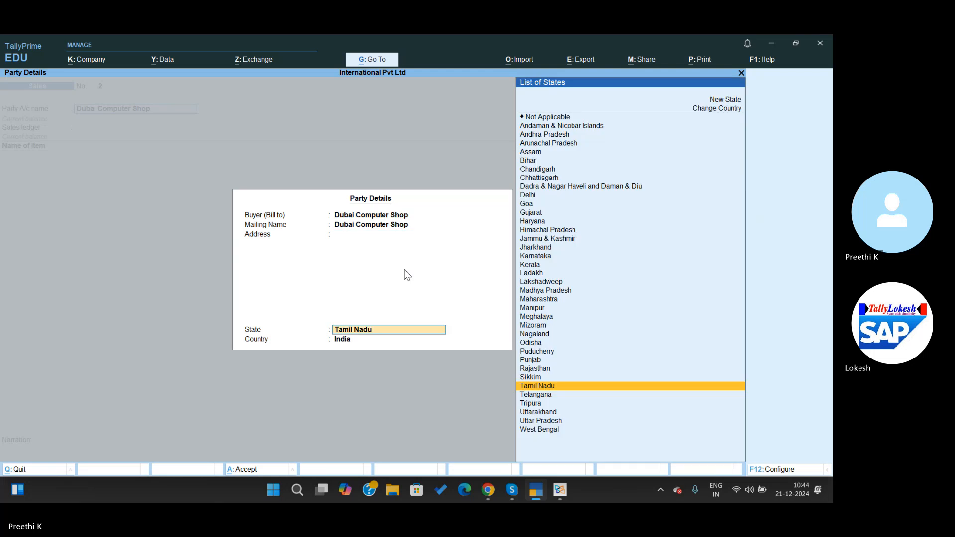
pyautogui.press('Return')
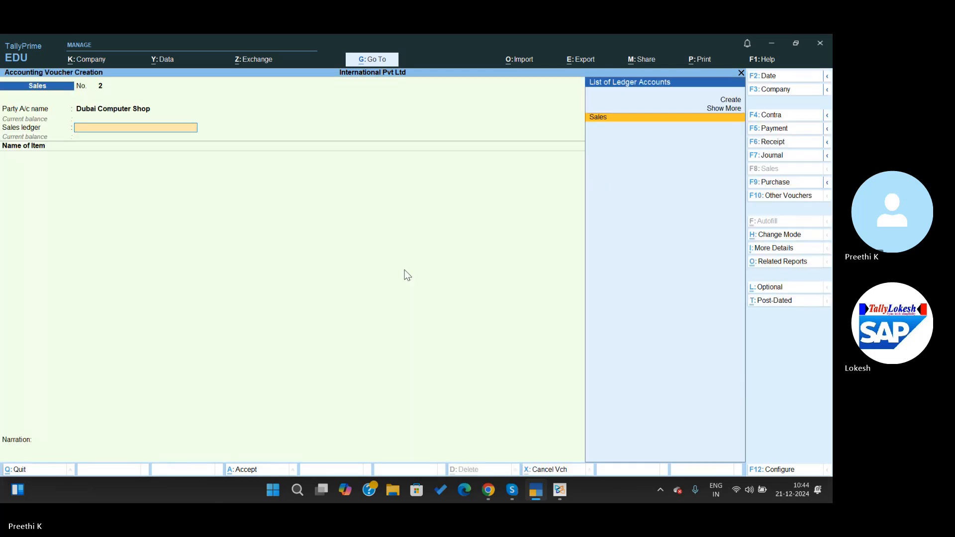
# Step: Select the Sales ledger and, following the PDF, add the HP Laptop item with a quantity of 40 Nos
pyautogui.press('Return')
pyautogui.hotkey('alt', 'Tab')
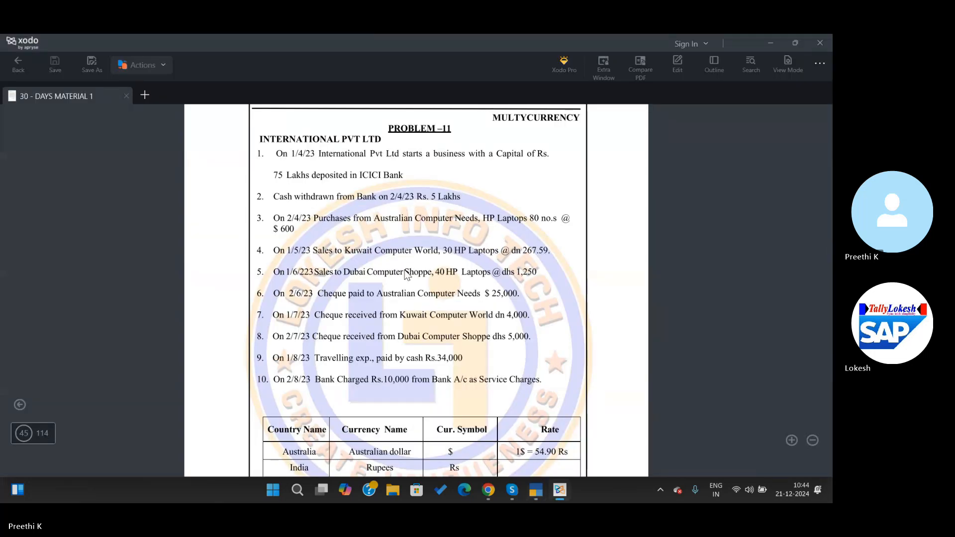
pyautogui.hotkey('alt', 'Tab')
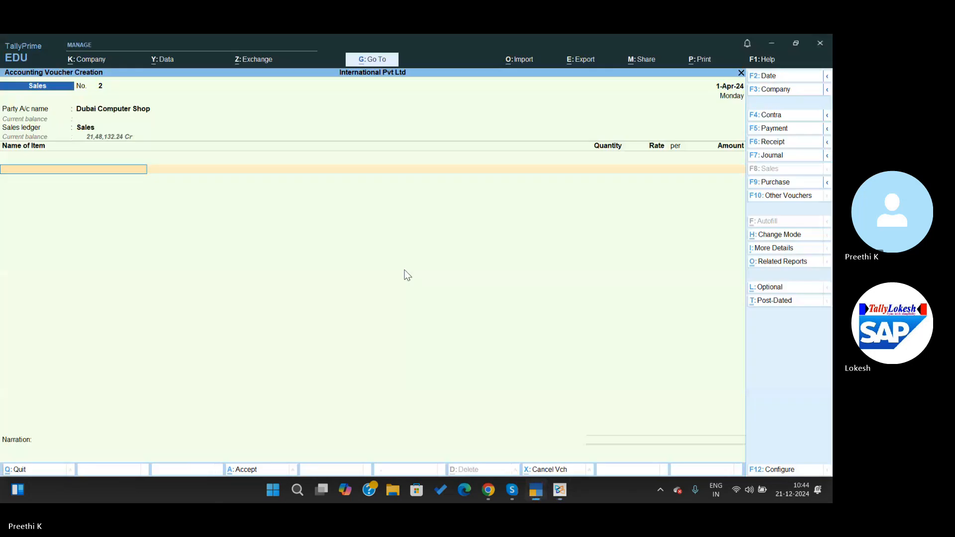
pyautogui.hotkey('alt', 'Tab')
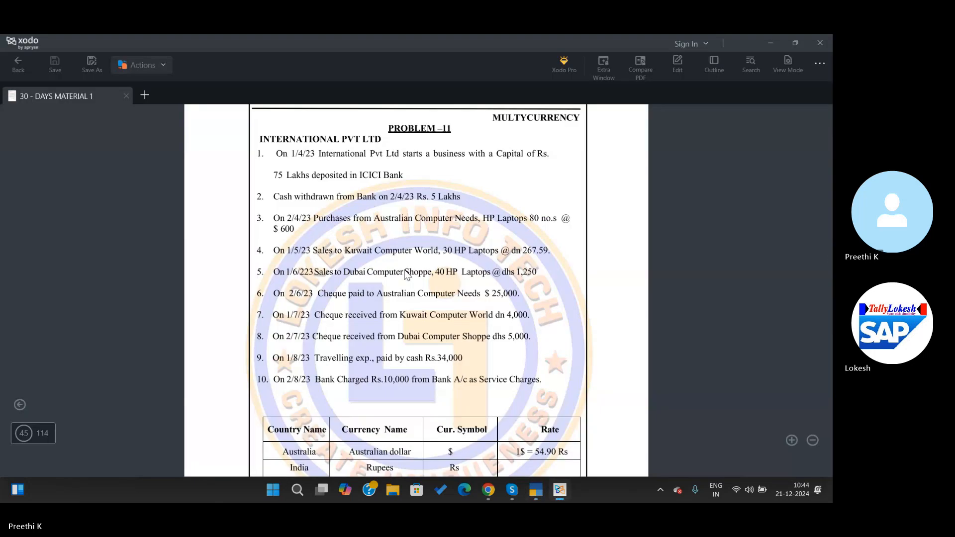
pyautogui.hotkey('alt', 'Tab')
pyautogui.press('Return')
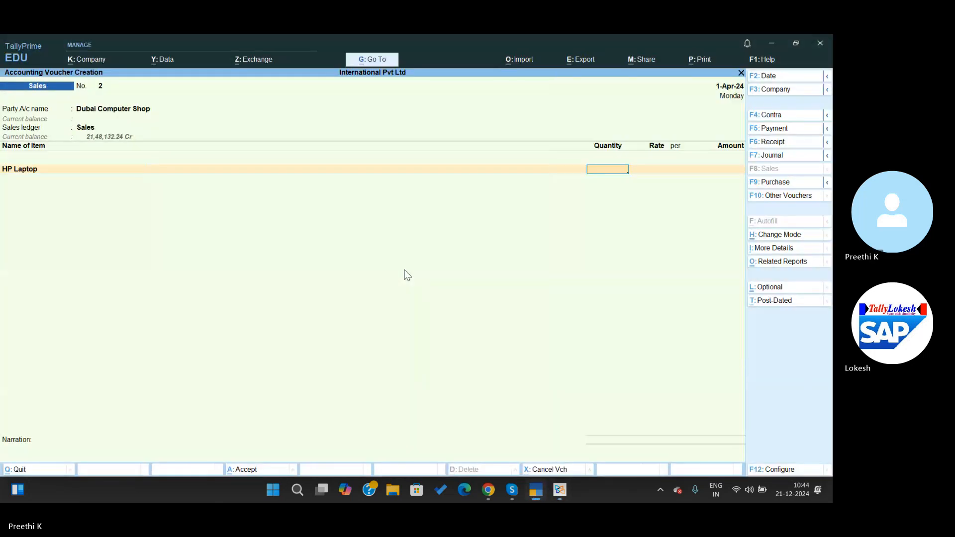
pyautogui.write('40')
pyautogui.press('Return')
# Step: Set the HP Laptop rate to dhs 1,250 in the Dubai Computer Shop sales voucher, following the PDF
pyautogui.hotkey('alt', 'Tab')
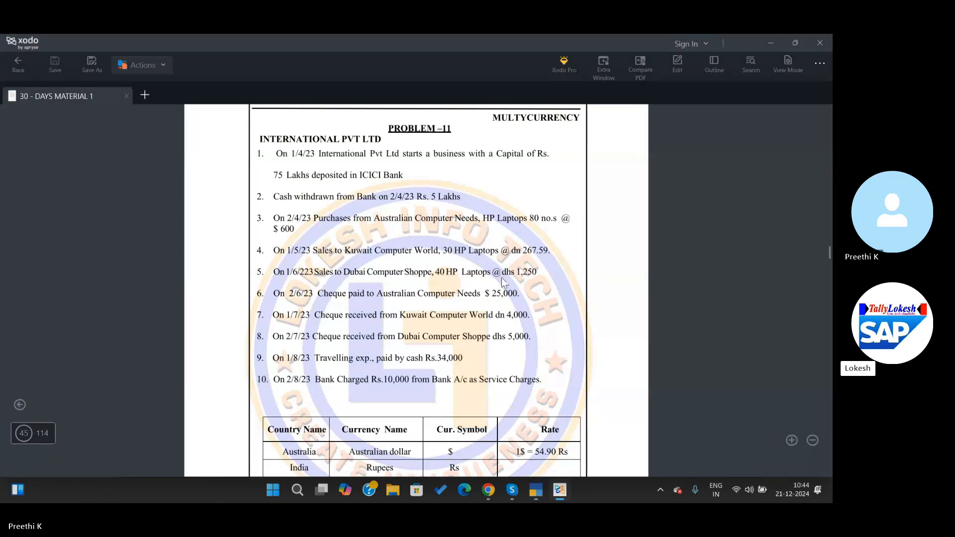
pyautogui.hotkey('alt', 'Tab')
pyautogui.write('dhs')
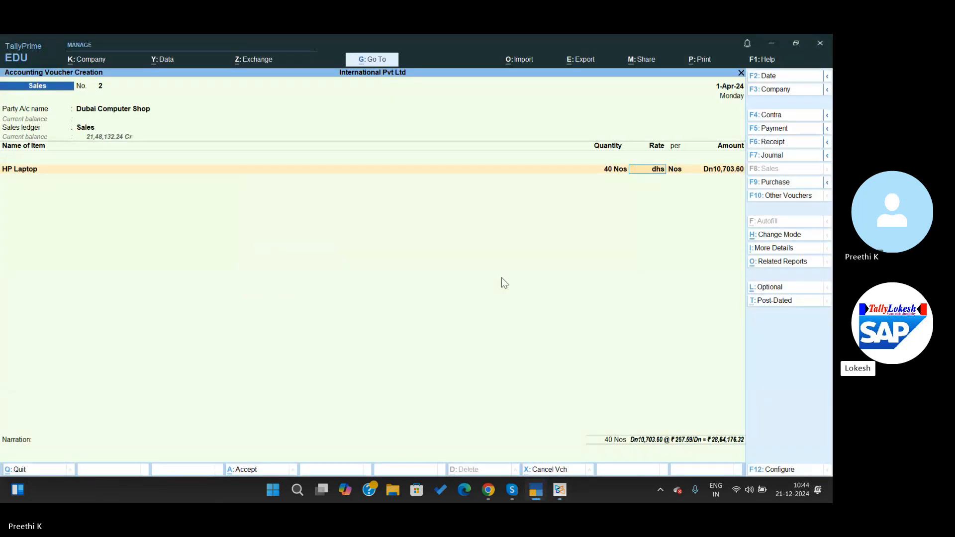
pyautogui.hotkey('alt', 'Tab')
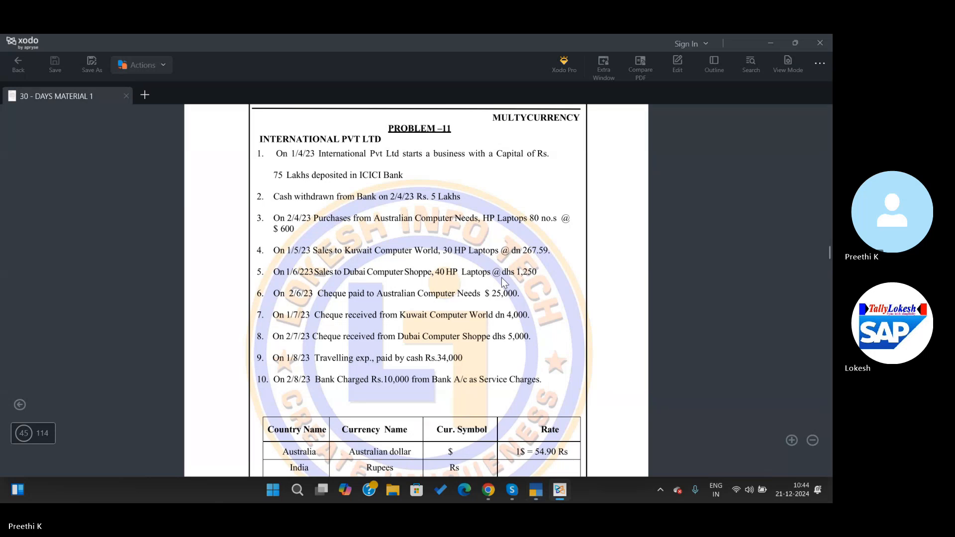
pyautogui.hotkey('alt', 'Tab')
pyautogui.write('12')
pyautogui.press('BackSpace')
pyautogui.press('BackSpace')
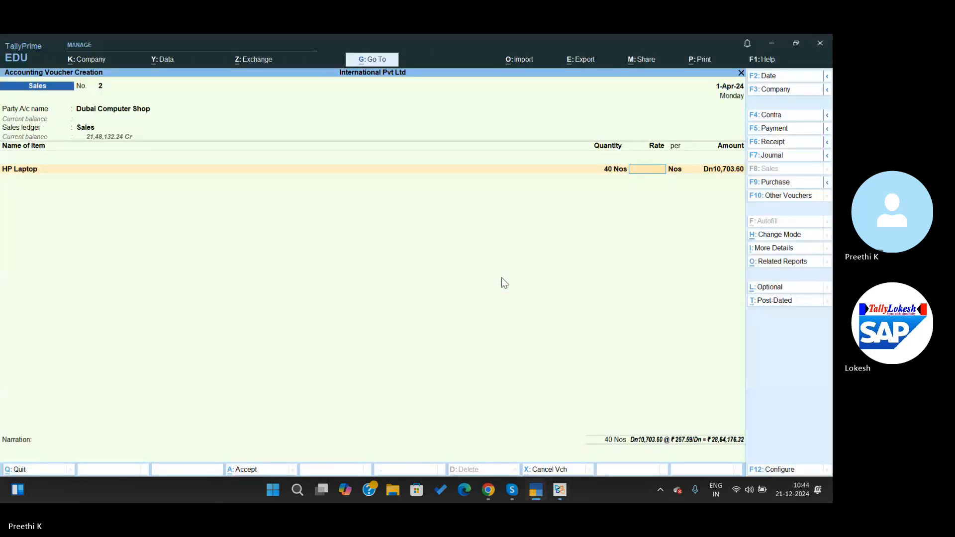
pyautogui.write('dhs1,250')
pyautogui.press('Return')
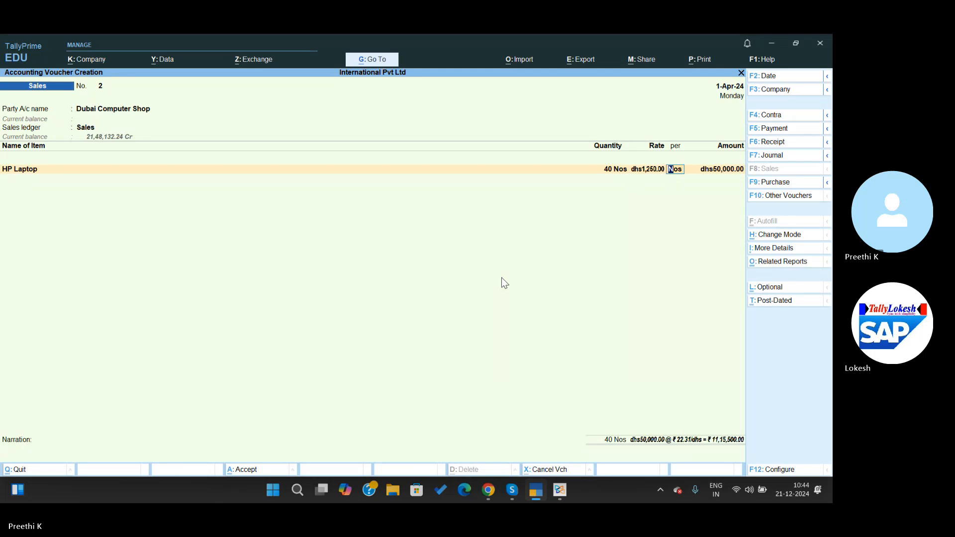
# Step: Accept the ₹ 22.31/dhs exchange rate for the HP Laptop line and save the Dubai Computer Shop sales voucher
pyautogui.press('Return')
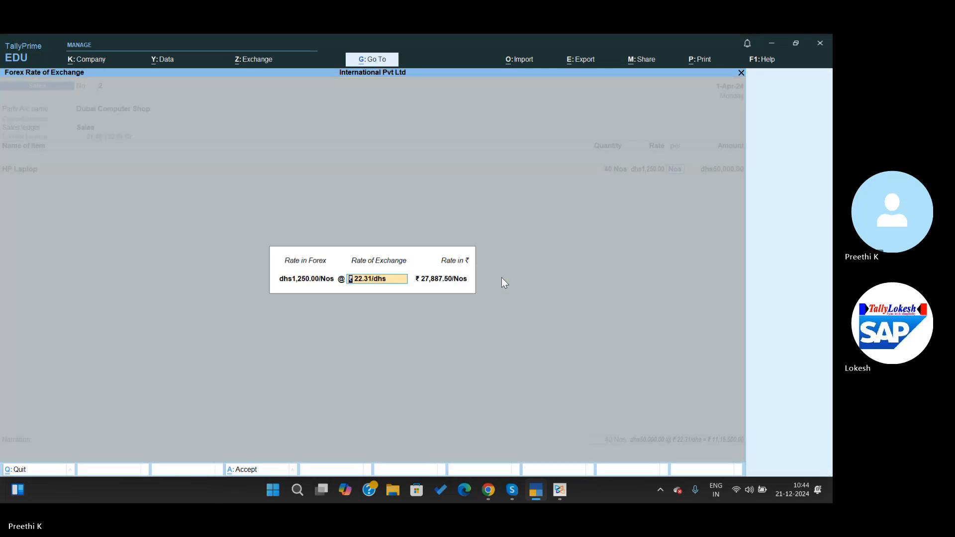
pyautogui.press('Return')
pyautogui.press('Return')
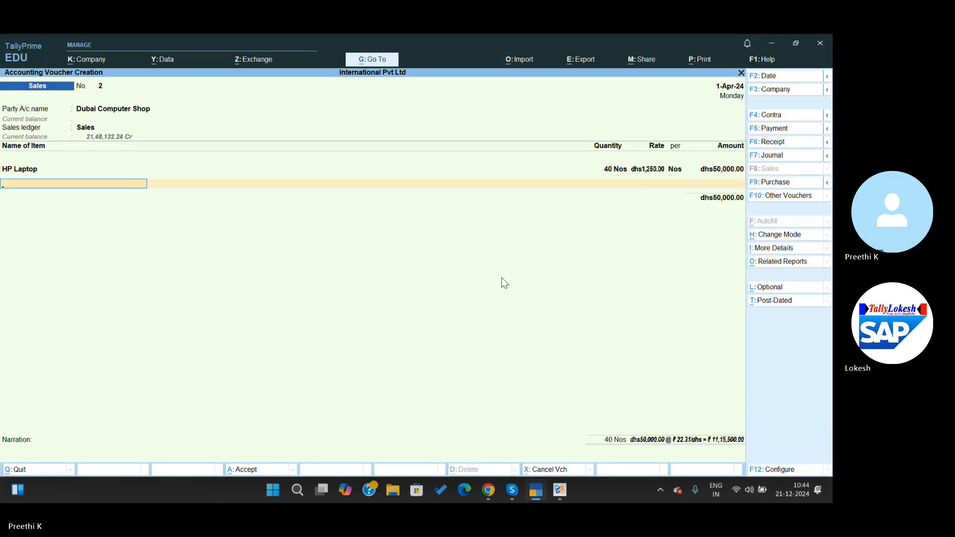
pyautogui.press('BackSpace')
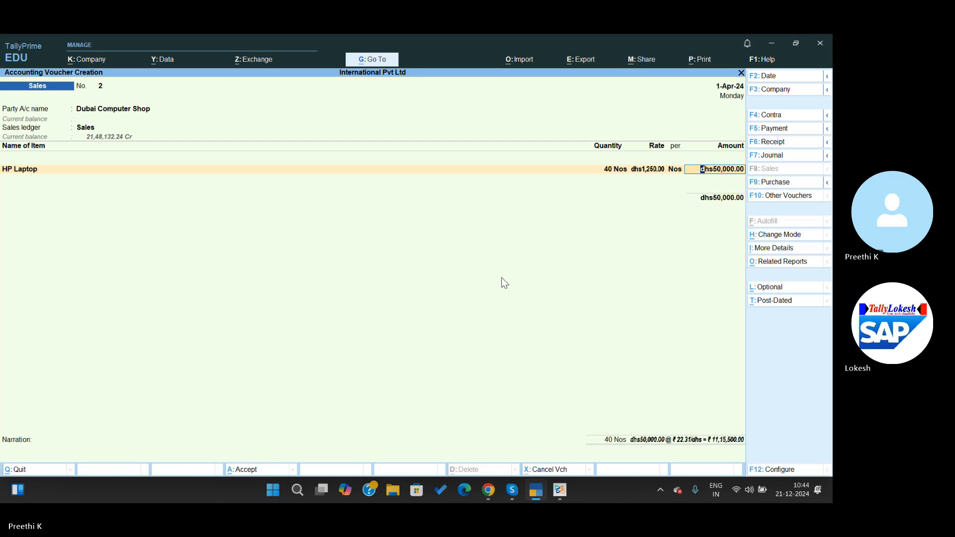
pyautogui.press('Return')
pyautogui.press('Return')
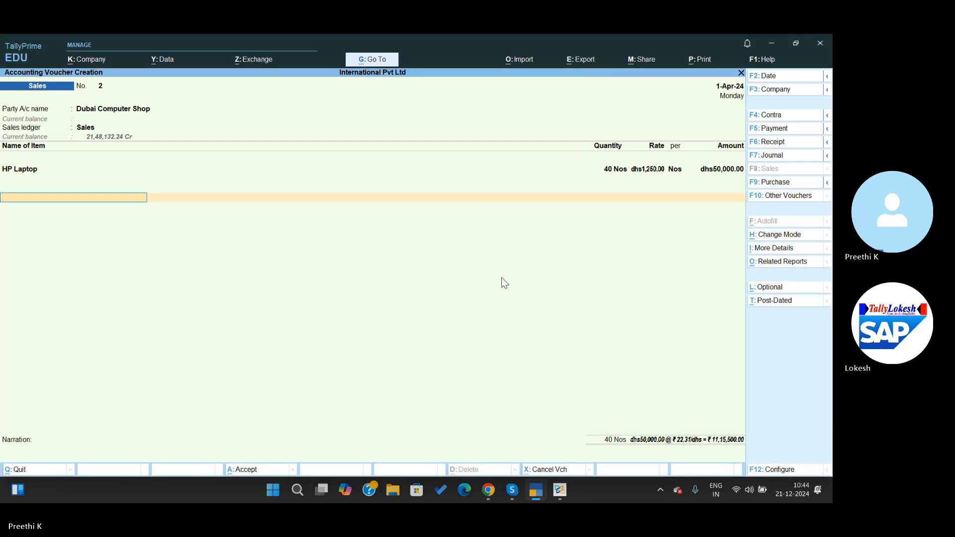
pyautogui.hotkey('ctrl', 'a')
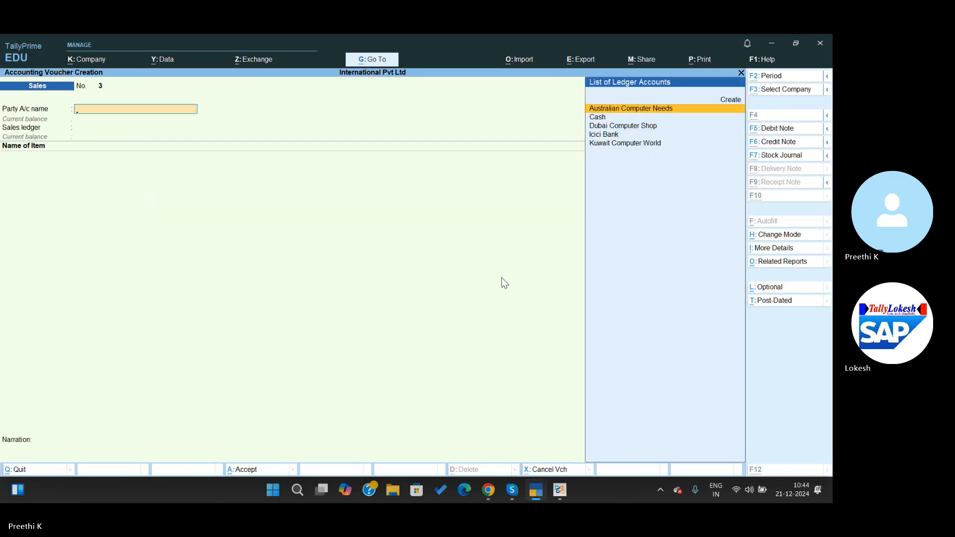
# Step: Following the PDF, start a payment voucher and select Australian Computer Needs as the debit ledger
pyautogui.hotkey('alt', 'Tab')
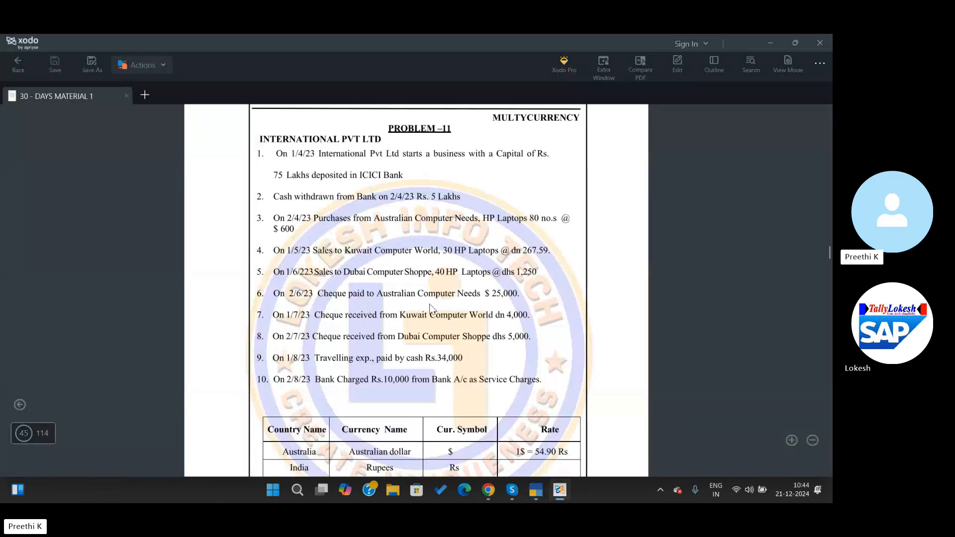
pyautogui.hotkey('alt', 'Tab')
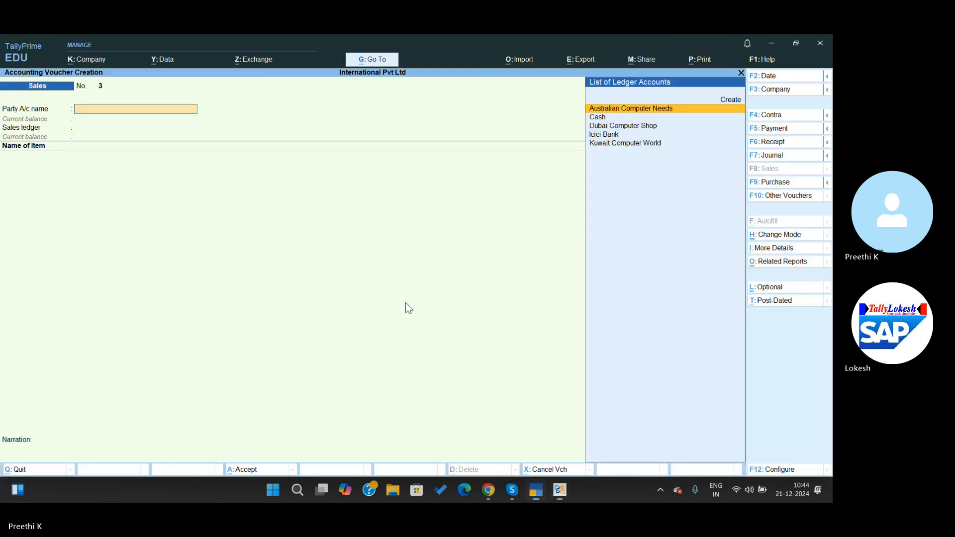
pyautogui.click(773, 130)
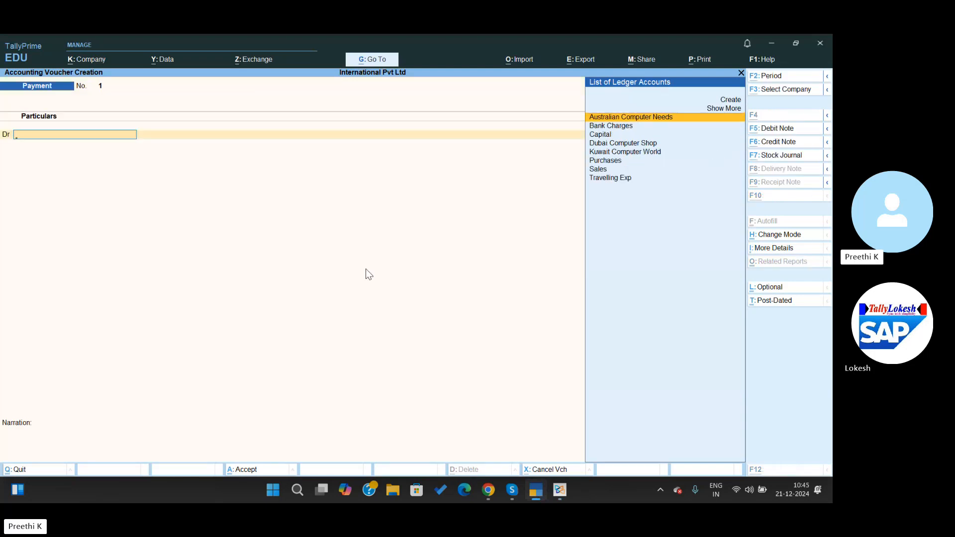
pyautogui.hotkey('alt', 'Tab')
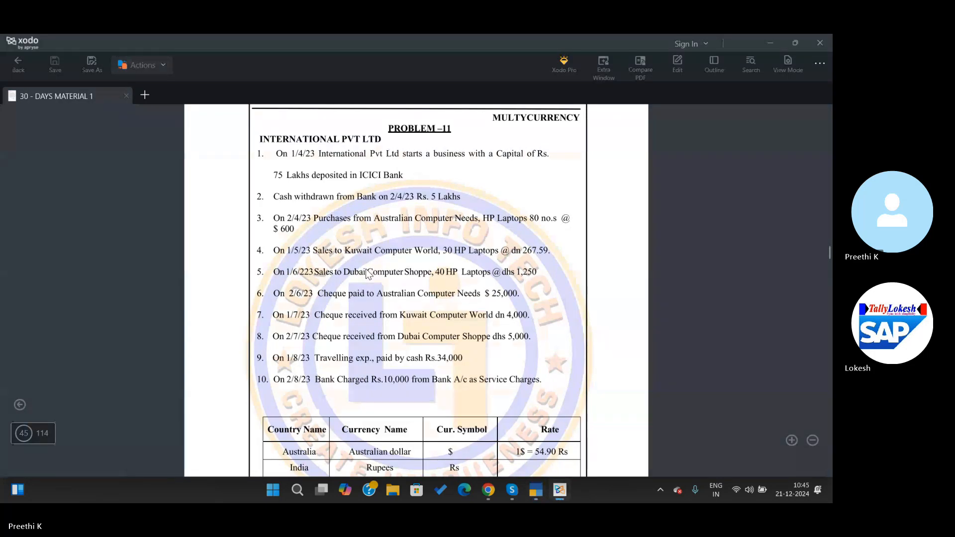
pyautogui.hotkey('alt', 'Tab')
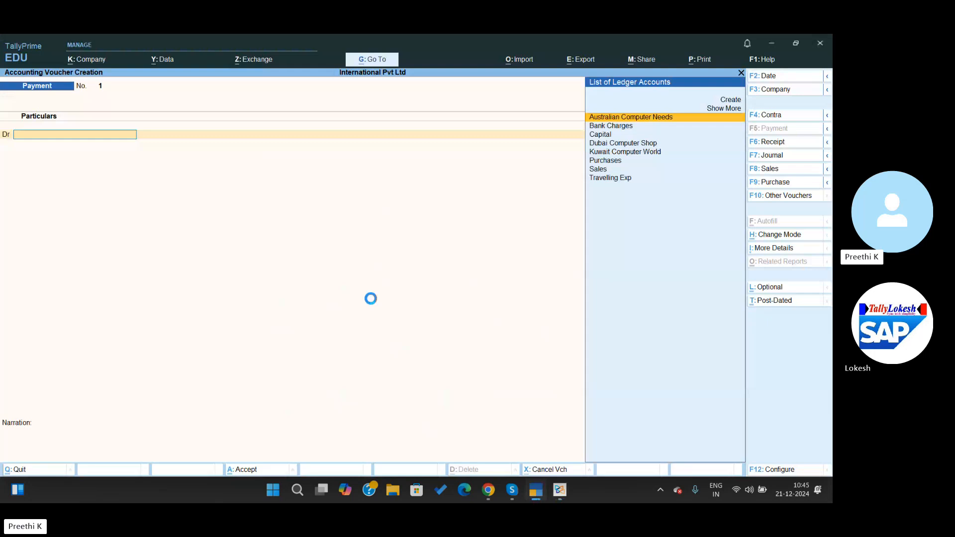
pyautogui.press('Return')
pyautogui.hotkey('alt', 'Tab')
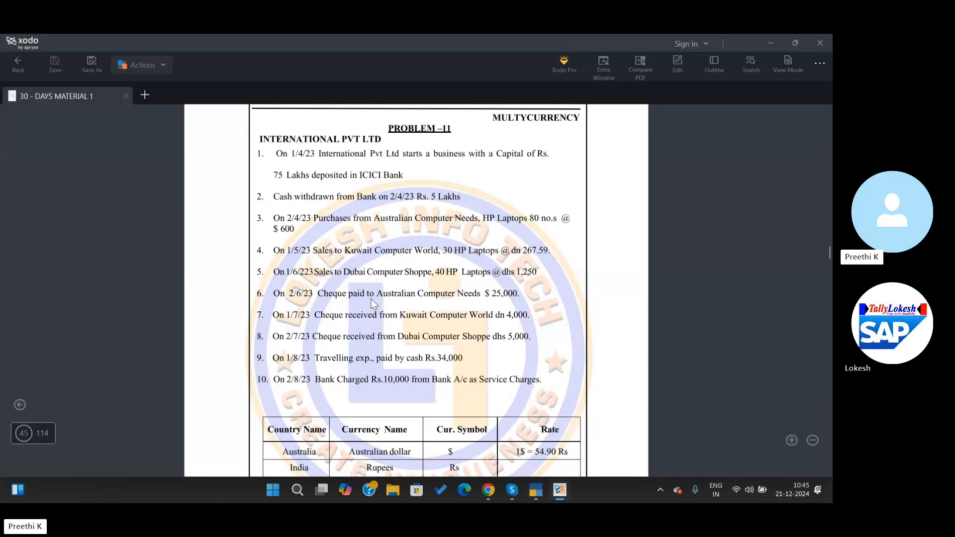
pyautogui.hotkey('alt', 'Tab')
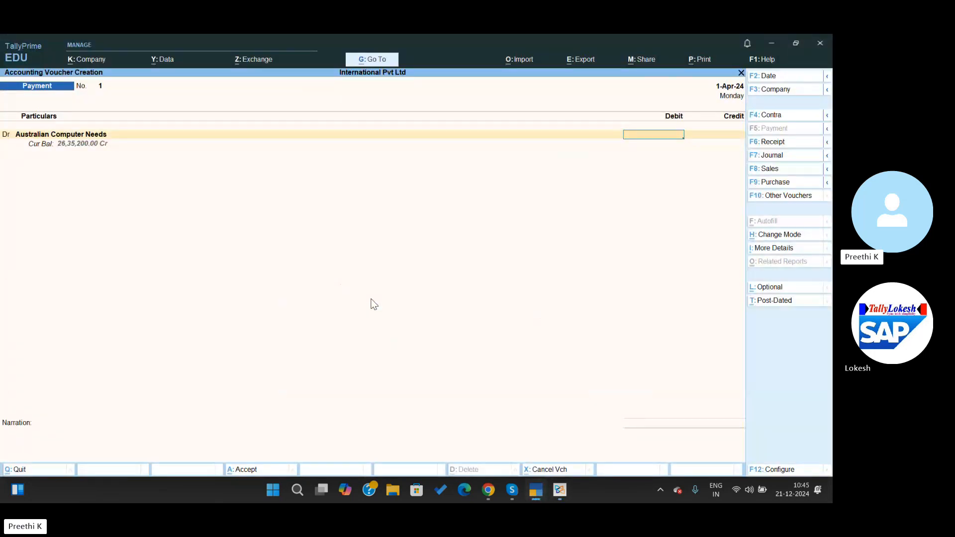
# Step: Set the Australian Computer Needs debit to $25,000 at ₹ 54.90/$, following the PDF
pyautogui.write('$')
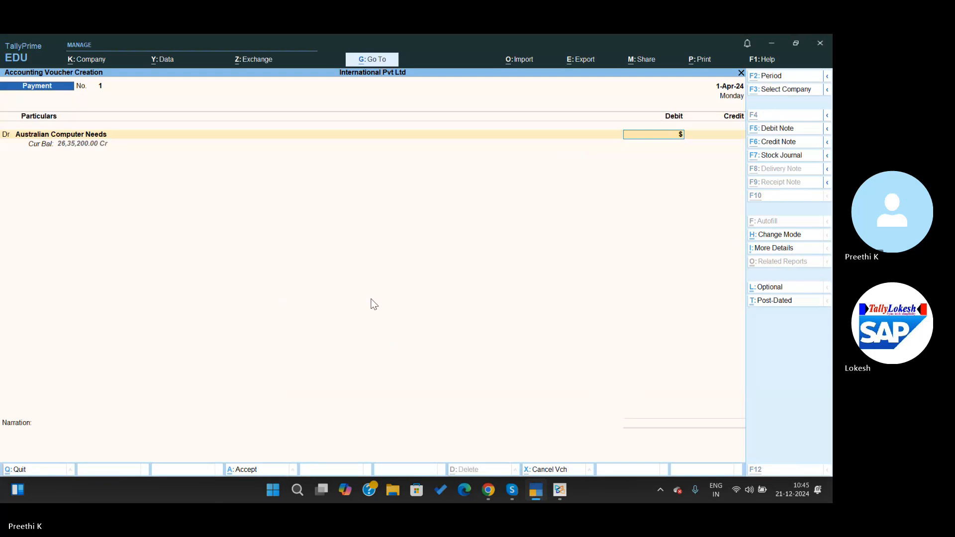
pyautogui.hotkey('alt', 'Tab')
pyautogui.hotkey('alt', 'Tab')
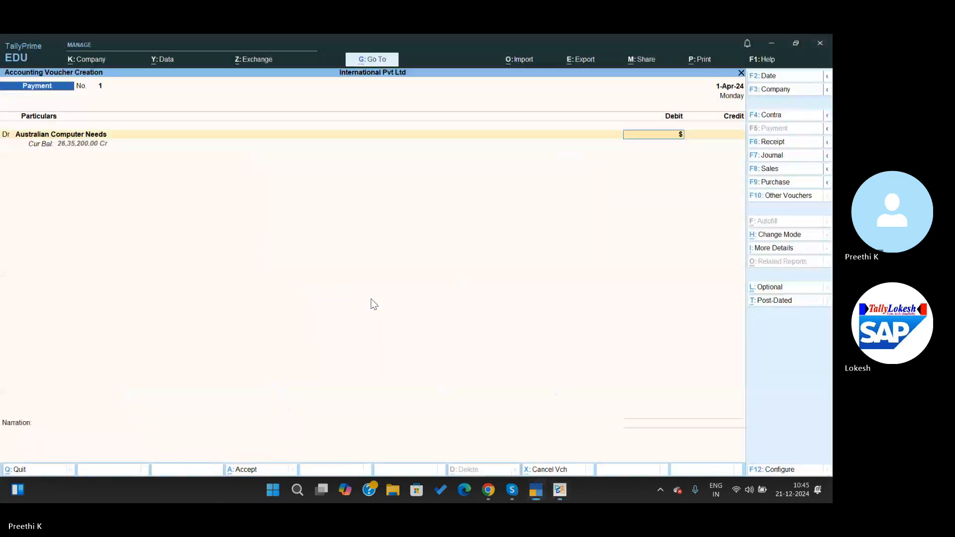
pyautogui.write('25000')
pyautogui.press('Return')
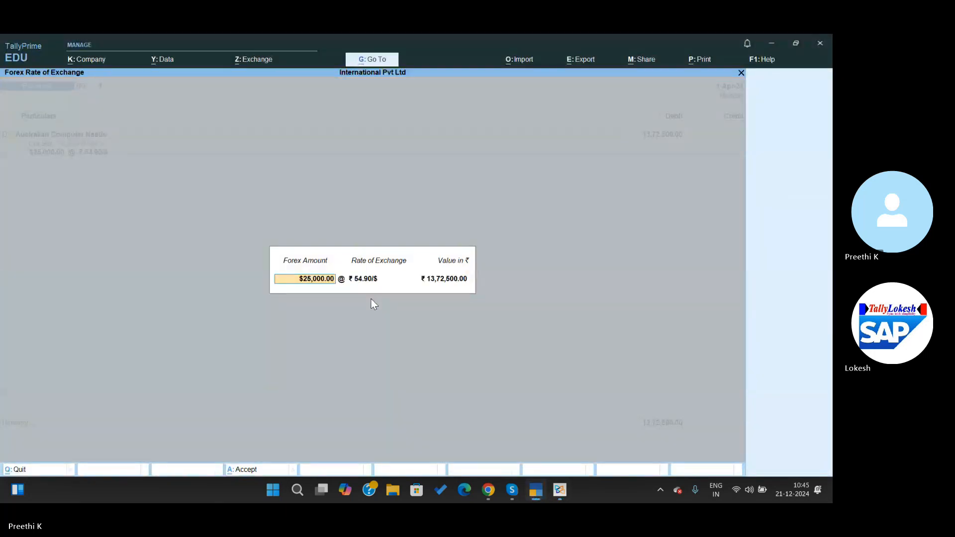
pyautogui.press('Return')
pyautogui.press('Return')
pyautogui.press('Return')
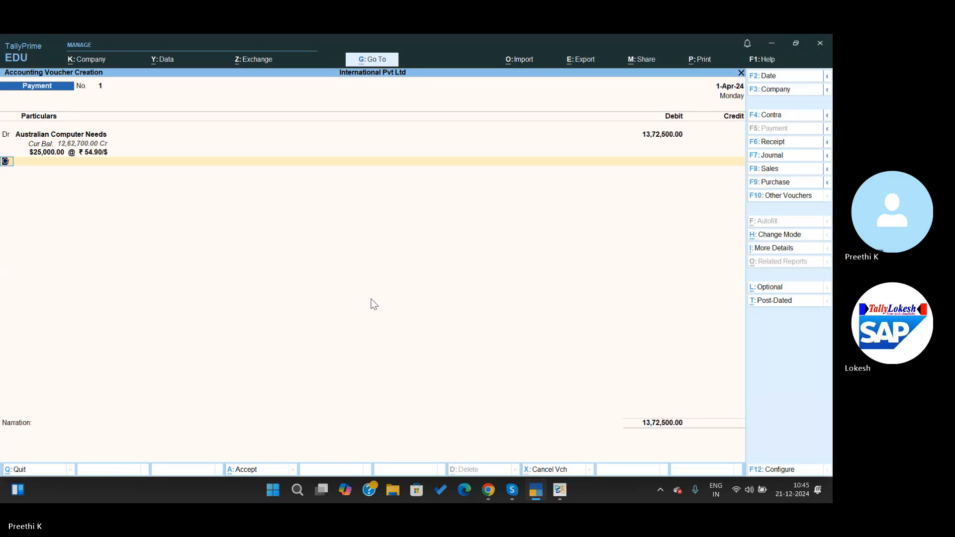
# Step: Credit Icici Bank with the full $25,000 at ₹ 54.90/$ and save the payment voucher
pyautogui.press('Return')
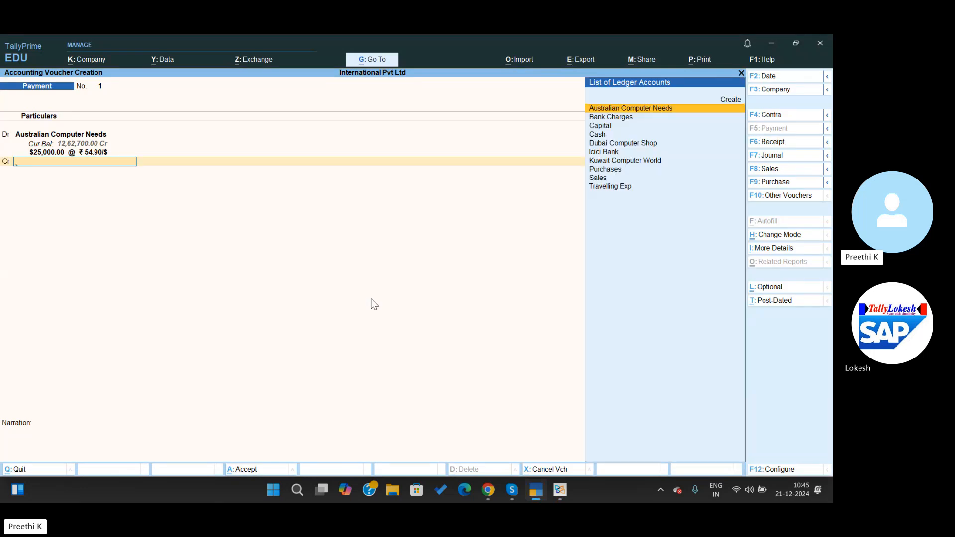
pyautogui.hotkey('alt', 'Tab')
pyautogui.hotkey('alt', 'Tab')
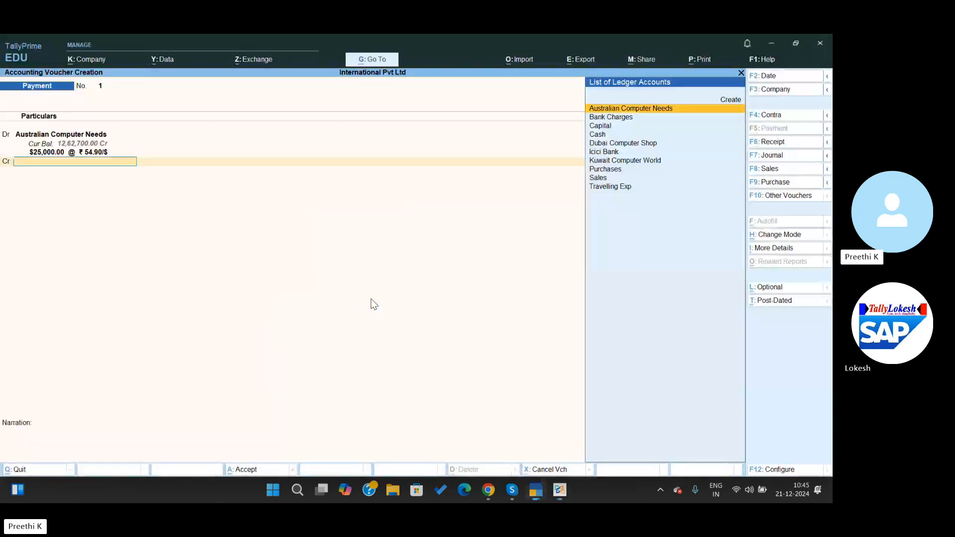
pyautogui.press('Down')
pyautogui.press('Down')
pyautogui.press('Down')
pyautogui.press('Down')
pyautogui.press('Down')
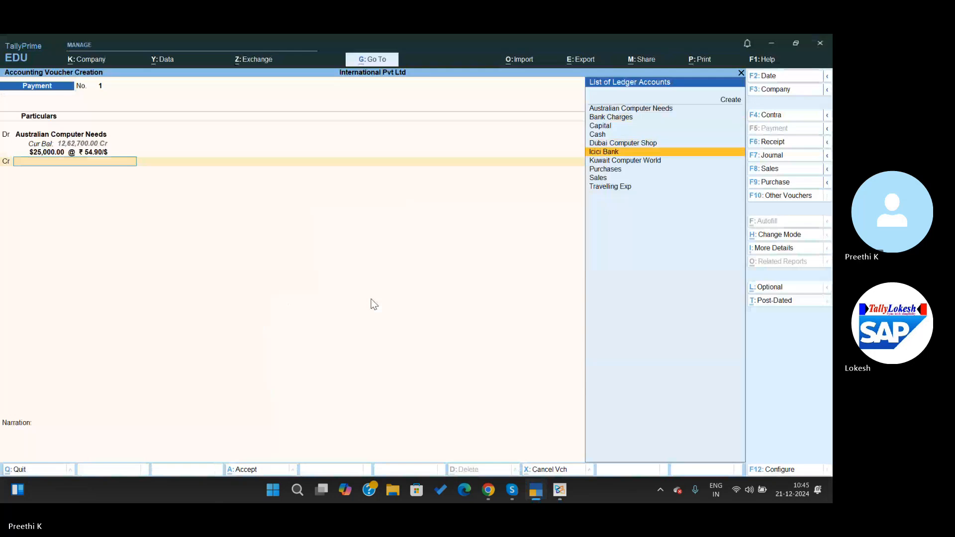
pyautogui.press('Return')
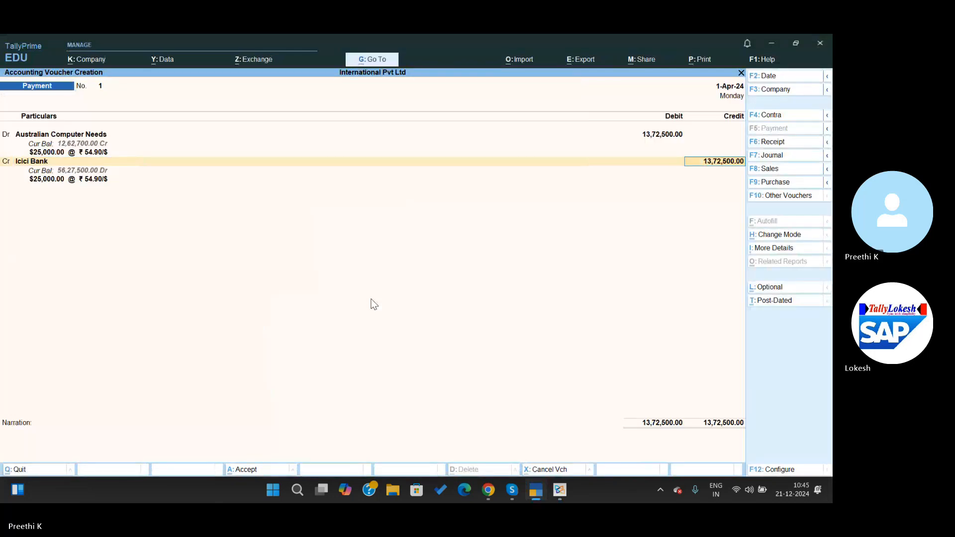
pyautogui.press('Return')
pyautogui.press('Return')
# Step: Following the PDF, start a receipt voucher and select Kuwait Computer World as the credit ledger
pyautogui.hotkey('alt', 'Tab')
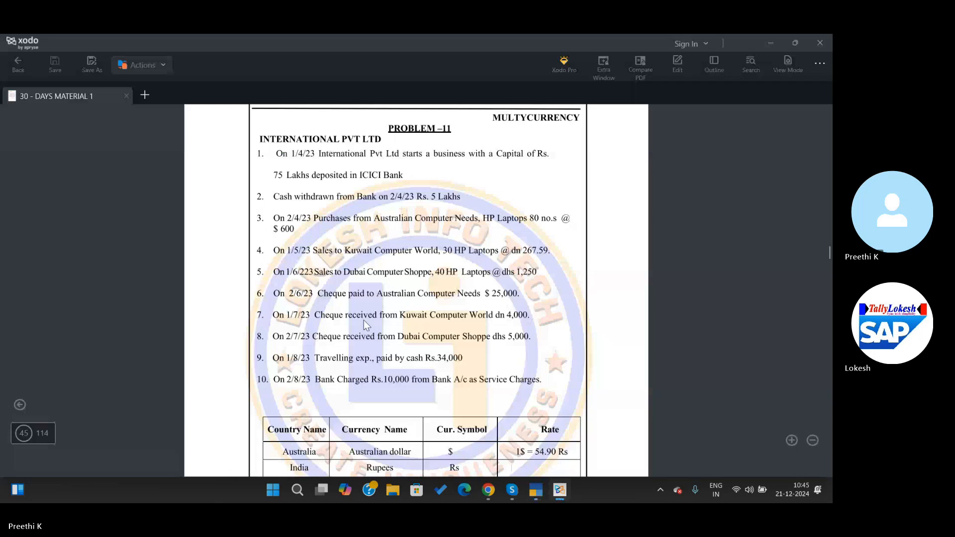
pyautogui.hotkey('alt', 'Tab')
pyautogui.click(769, 142)
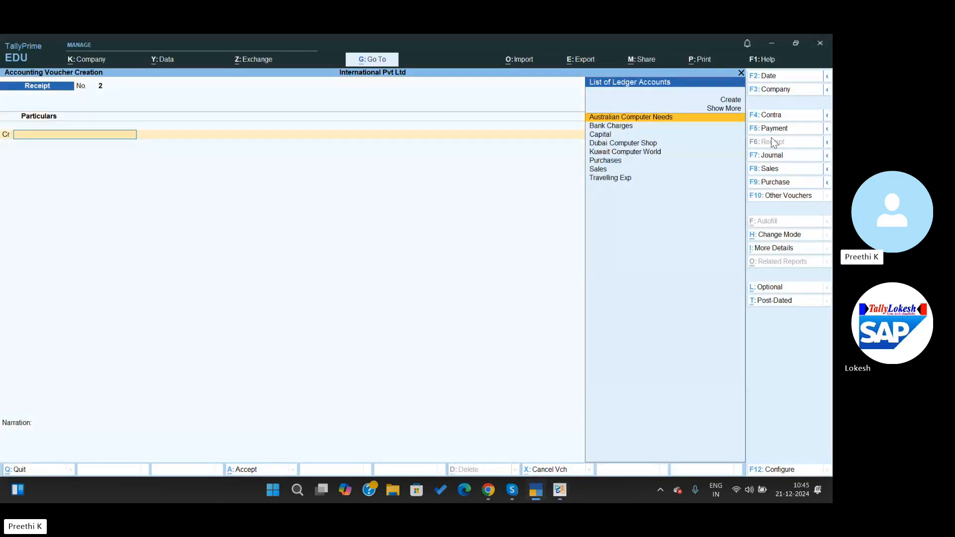
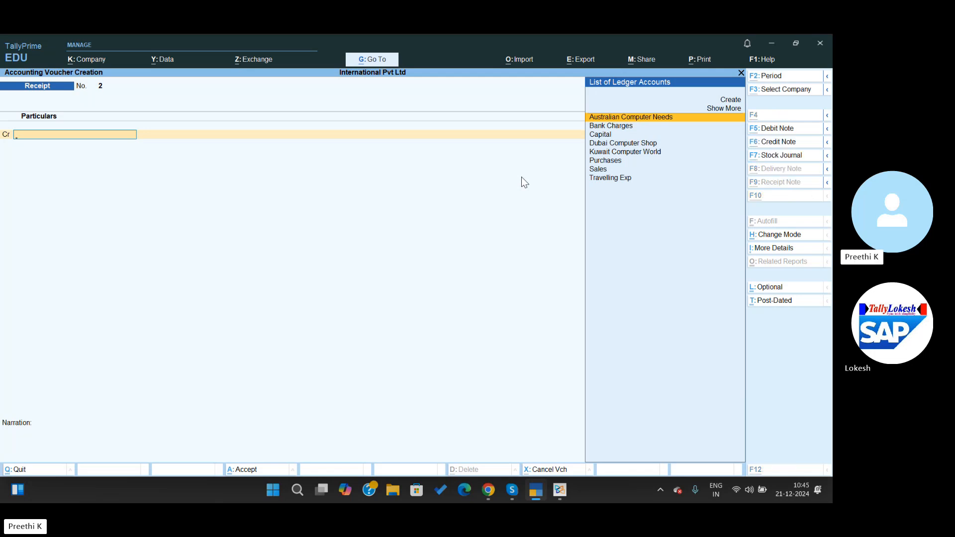
pyautogui.hotkey('alt', 'Tab')
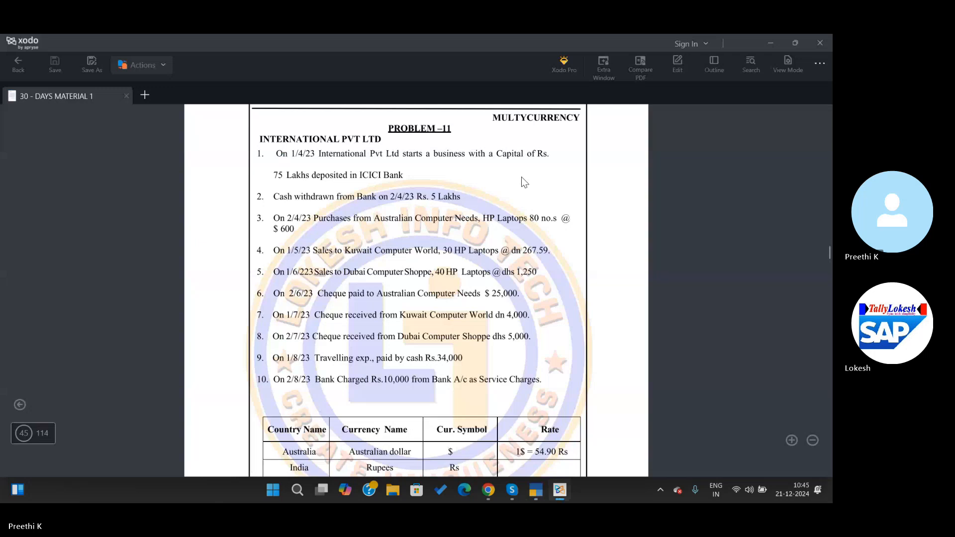
pyautogui.hotkey('alt', 'Tab')
pyautogui.press('Down')
pyautogui.press('Down')
pyautogui.press('Down')
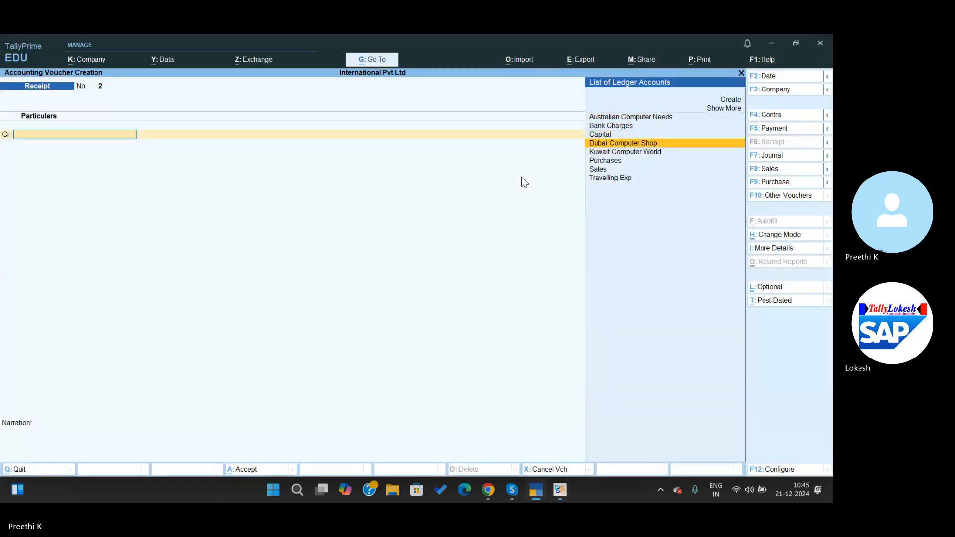
pyautogui.press('Down')
pyautogui.press('Return')
pyautogui.hotkey('alt', 'Tab')
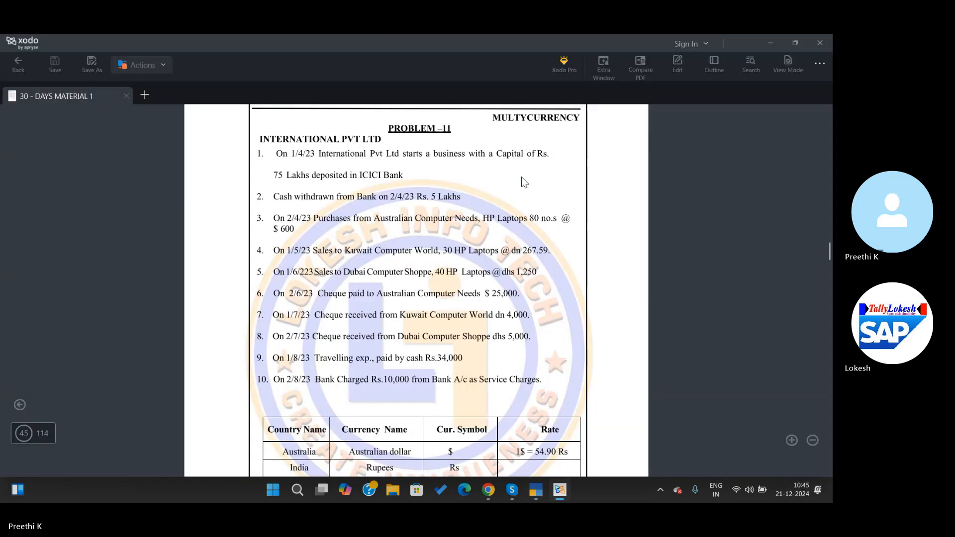
pyautogui.hotkey('alt', 'Tab')
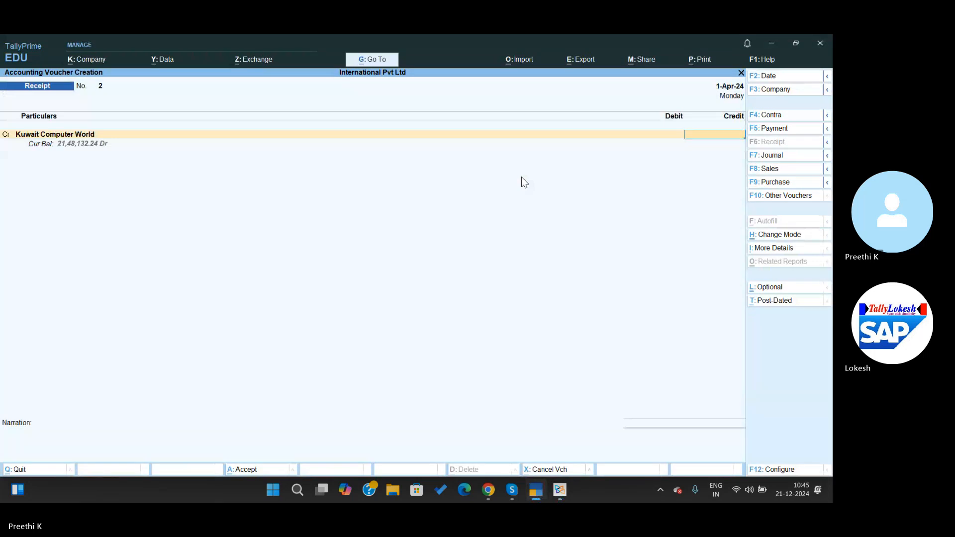
# Step: Set the Kuwait Computer World credit to Dn 4,000 at ₹ 267.59/Dn
pyautogui.write('dn4000')
pyautogui.press('Return')
pyautogui.press('Return')
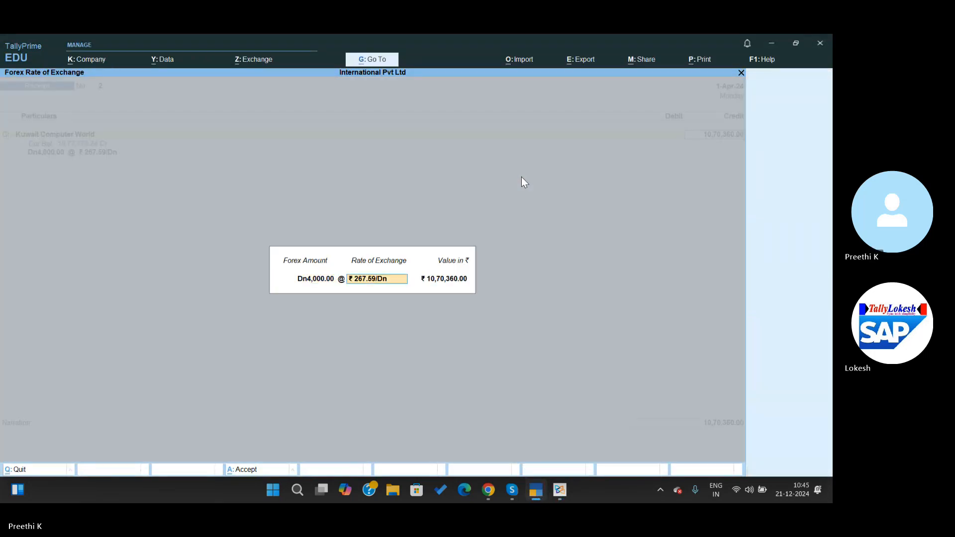
pyautogui.press('Return')
pyautogui.press('Return')
# Step: Recheck the Kuwait Computer World receipt line against the PDF, keeping its amount and exchange rate, and go on to the debit ledger
pyautogui.hotkey('alt', 'Tab')
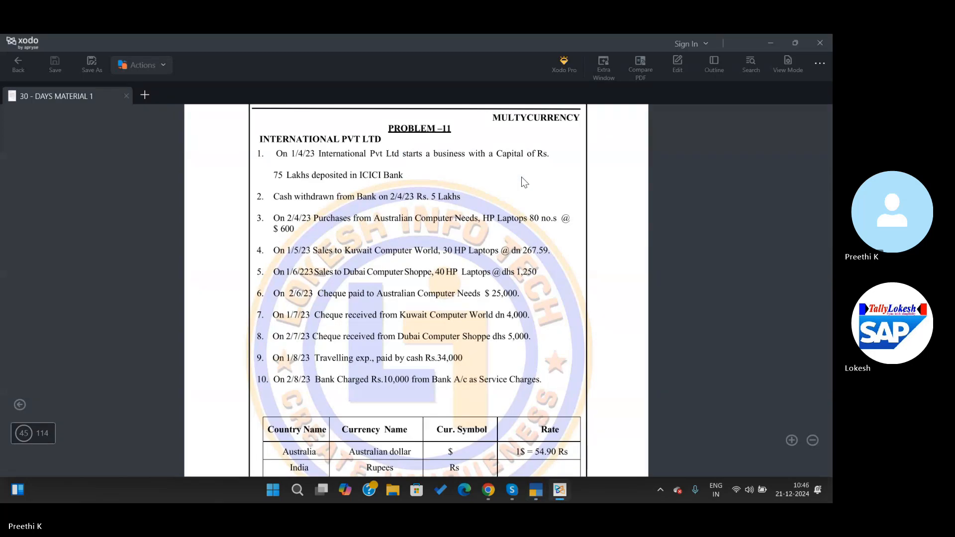
pyautogui.hotkey('alt', 'Tab')
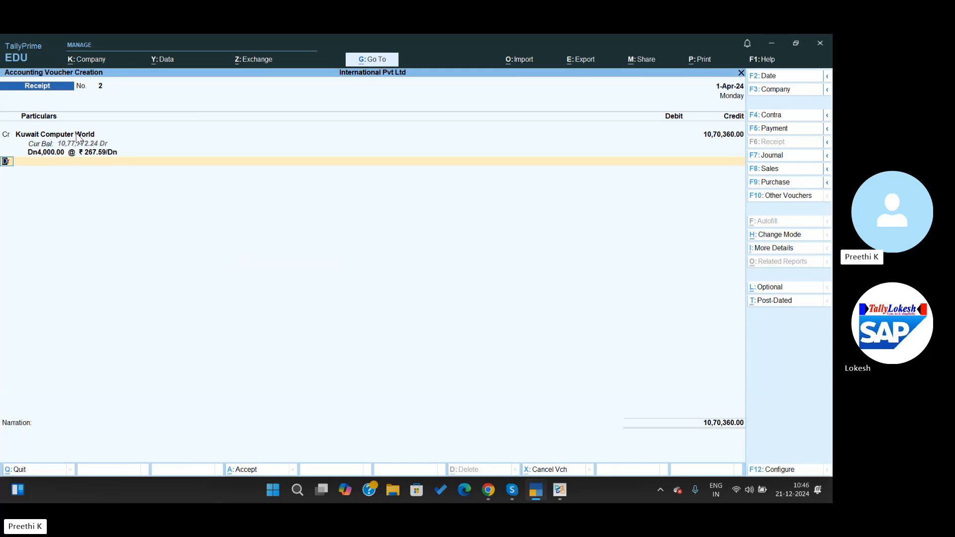
pyautogui.press('Up')
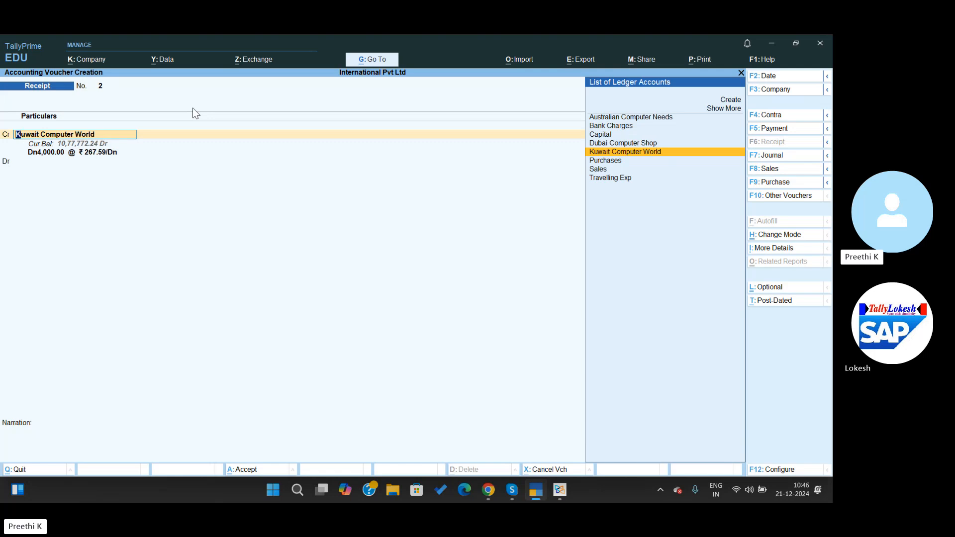
pyautogui.hotkey('alt', 'Tab')
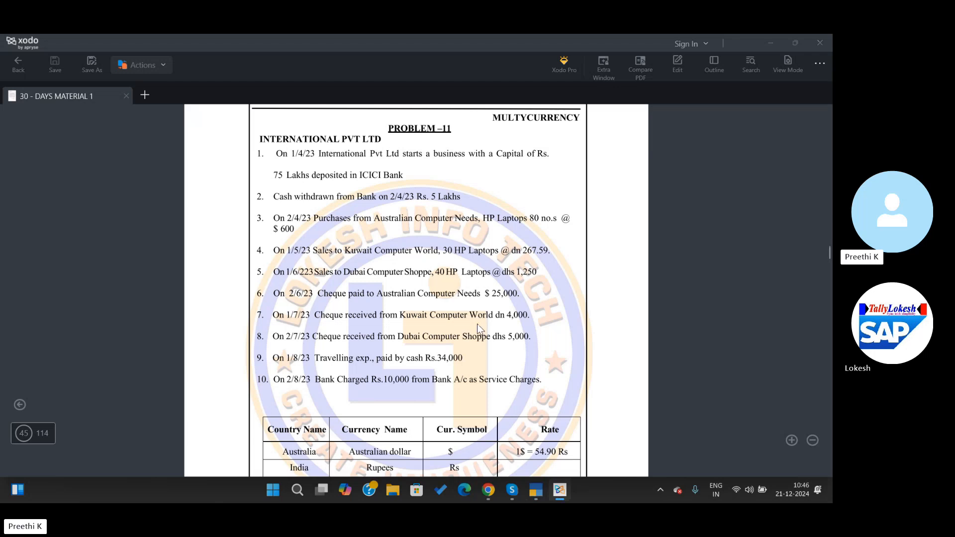
pyautogui.hotkey('alt', 'Tab')
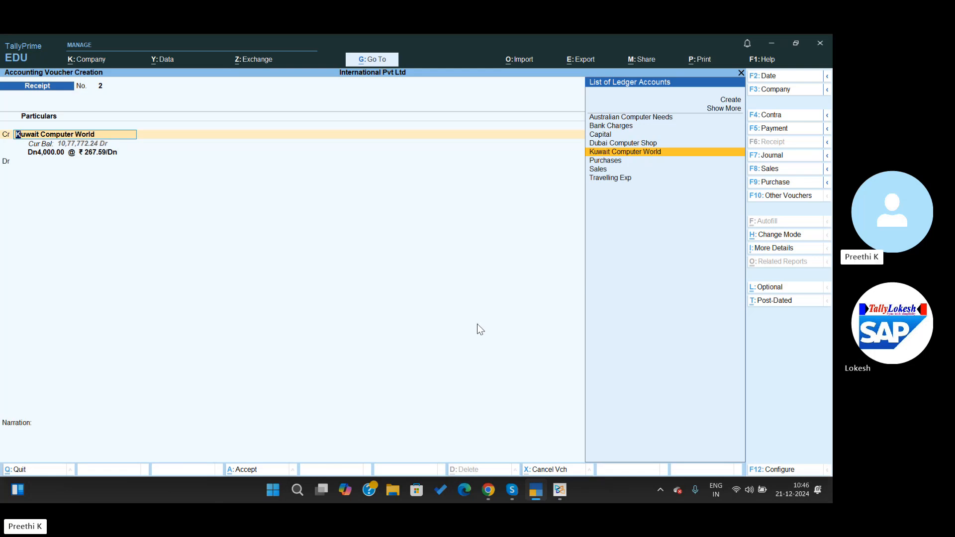
pyautogui.press('Return')
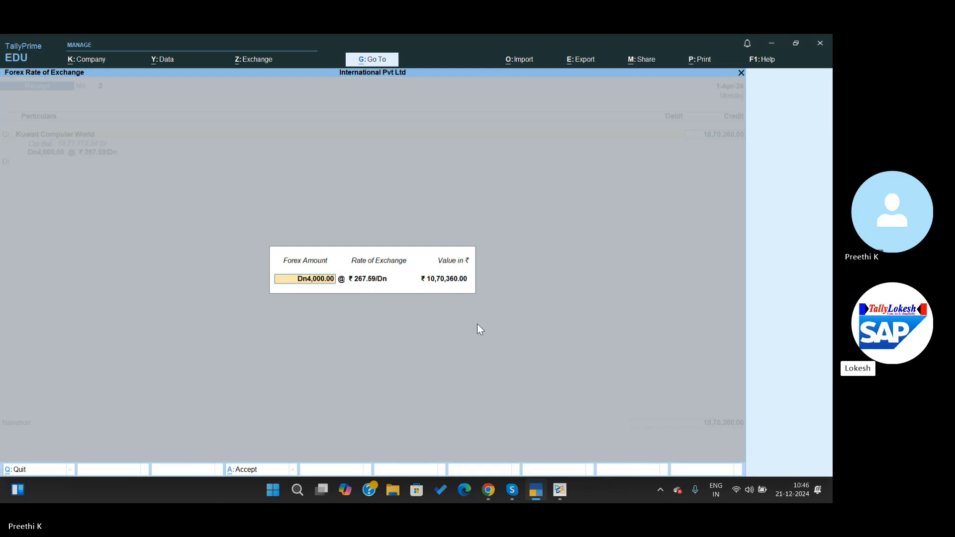
pyautogui.press('Return')
pyautogui.press('Return')
pyautogui.press('Return')
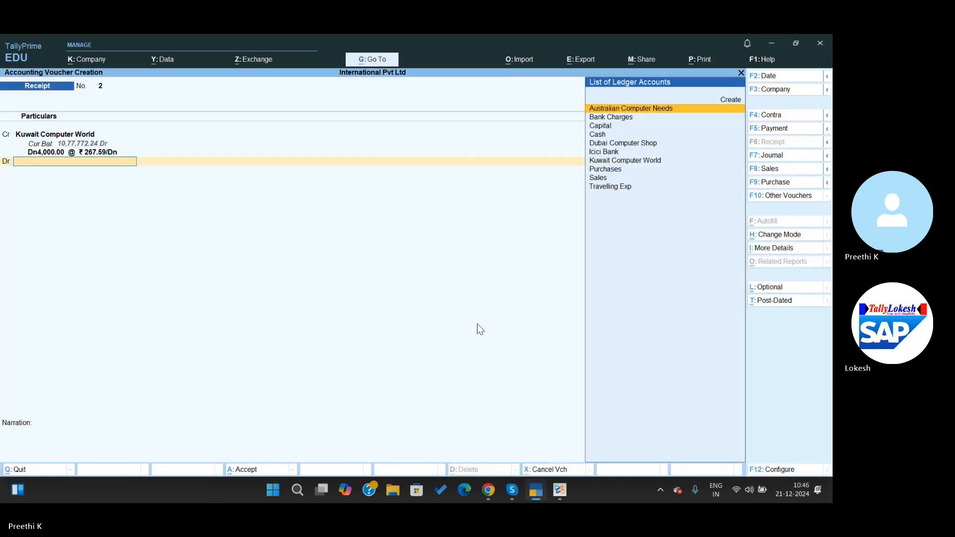
# Step: Debit Icici Bank with the full Dn 4,000 at ₹ 267.59/Dn and save the receipt voucher
pyautogui.press('Down')
pyautogui.press('Down')
pyautogui.press('Down')
pyautogui.press('Down')
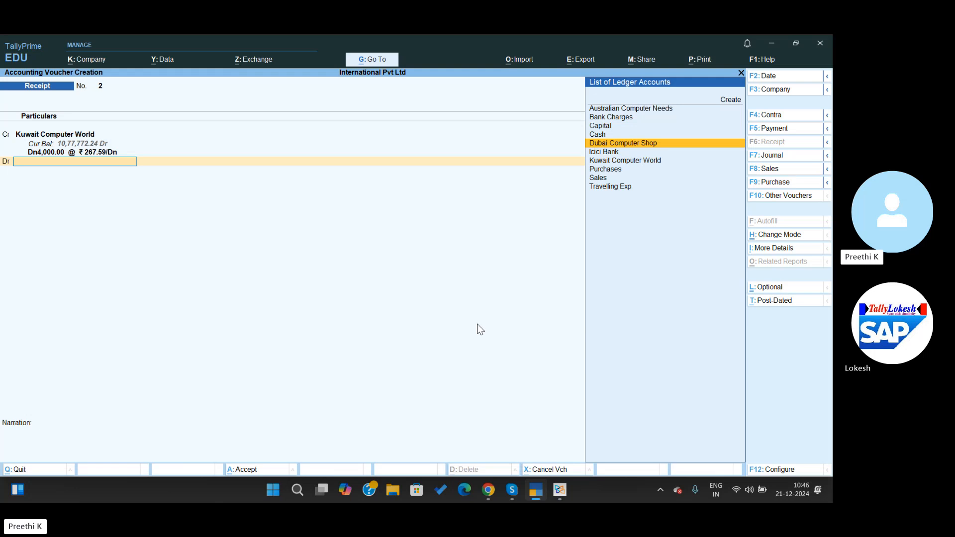
pyautogui.press('Down')
pyautogui.press('Return')
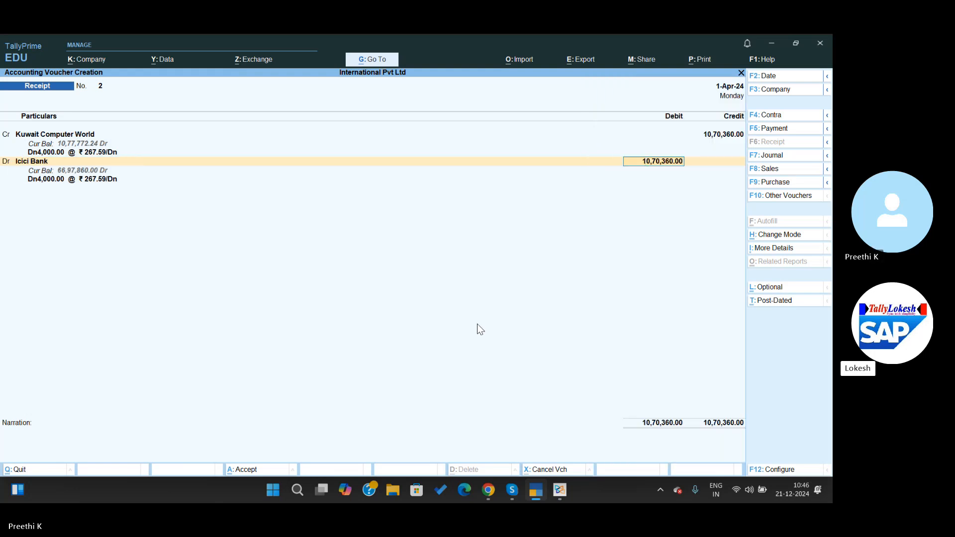
pyautogui.hotkey('ctrl', 'a')
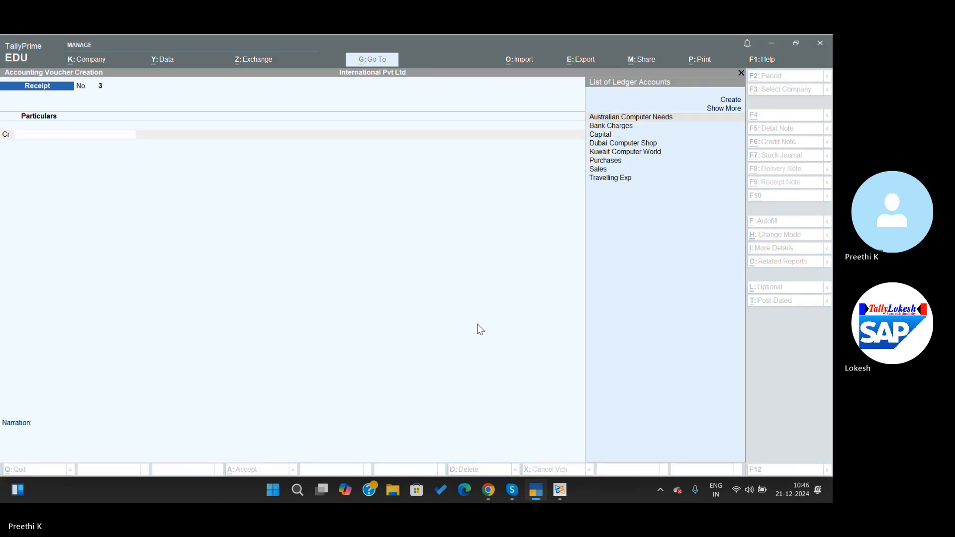
# Step: Following the PDF's next cheque receipt, select Dubai Computer Shop as the credit ledger of the new receipt voucher
pyautogui.hotkey('alt', 'Tab')
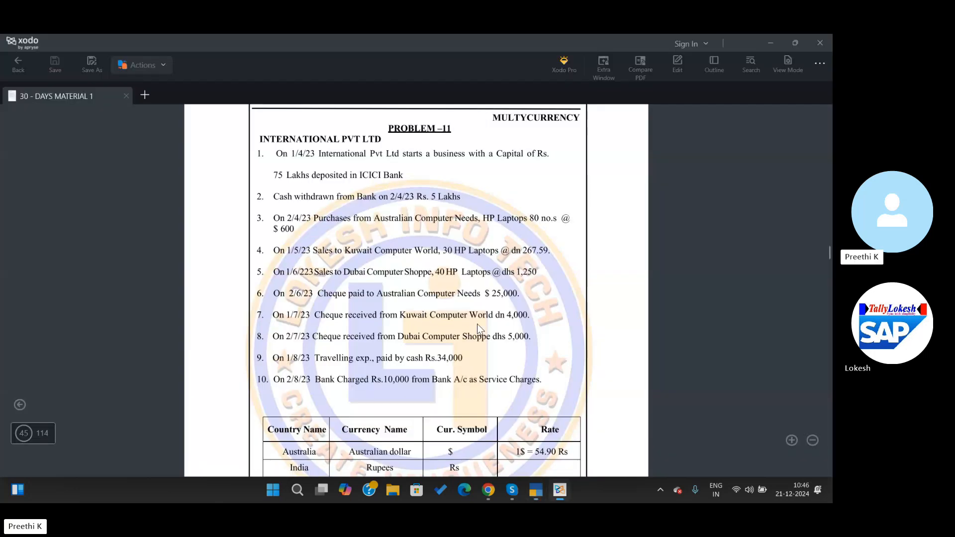
pyautogui.hotkey('alt', 'Tab')
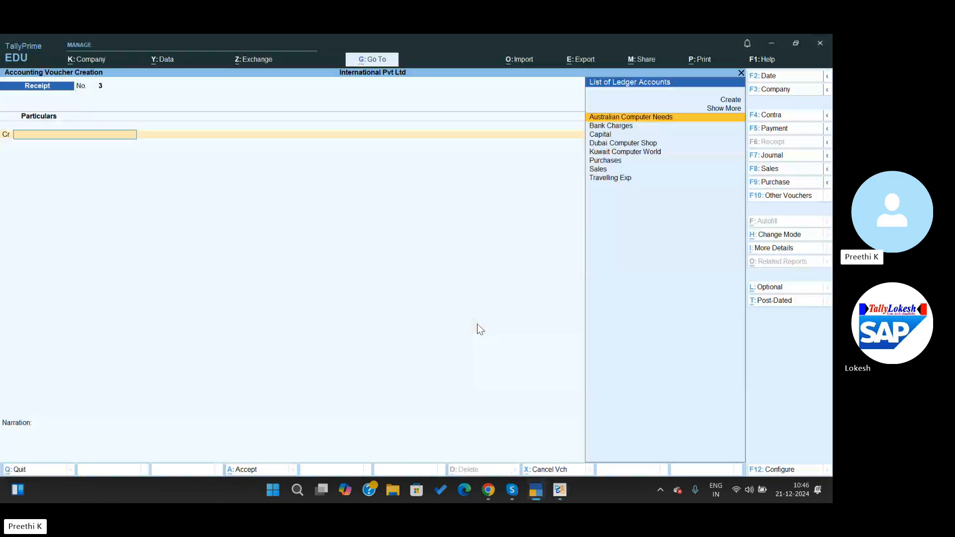
pyautogui.hotkey('alt', 'Tab')
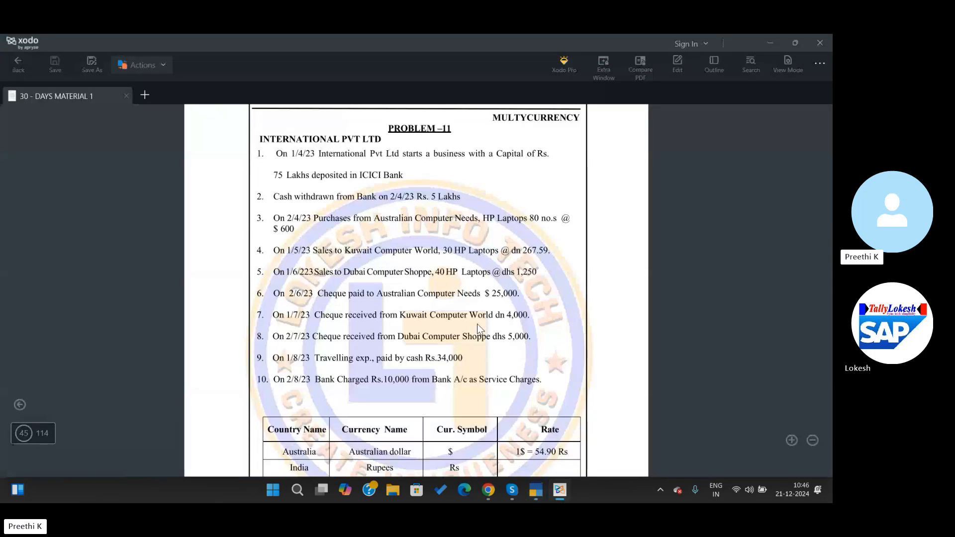
pyautogui.hotkey('alt', 'Tab')
pyautogui.press('Down')
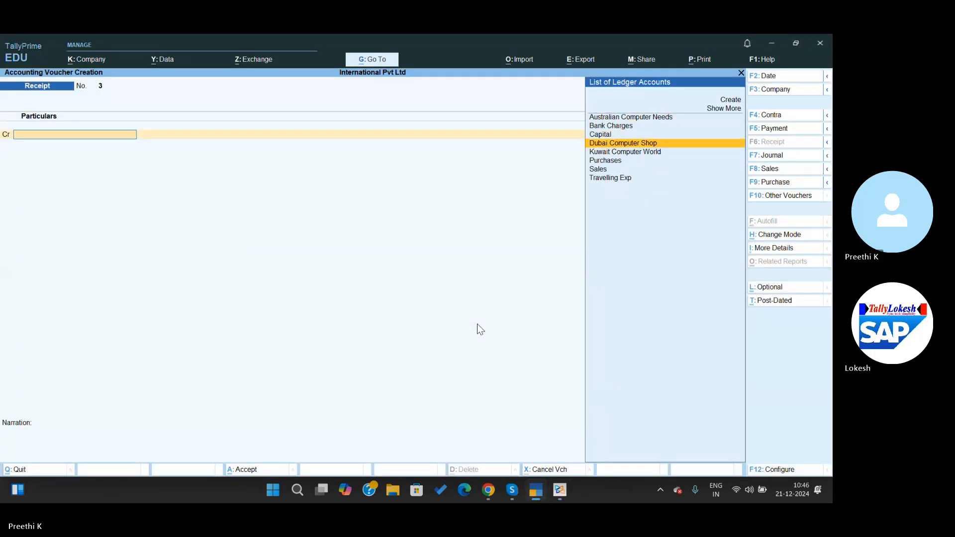
pyautogui.press('Return')
# Step: Check the amount in the PDF and set the Dubai Computer Shop credit to dhs 5,000 at ₹ 22.31/dhs
pyautogui.hotkey('alt', 'Tab')
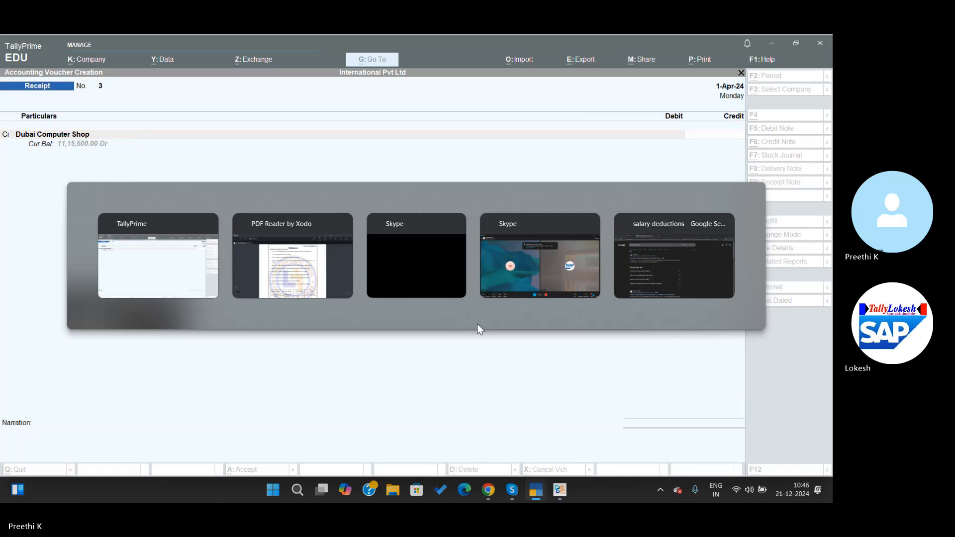
pyautogui.hotkey('alt', 'Tab')
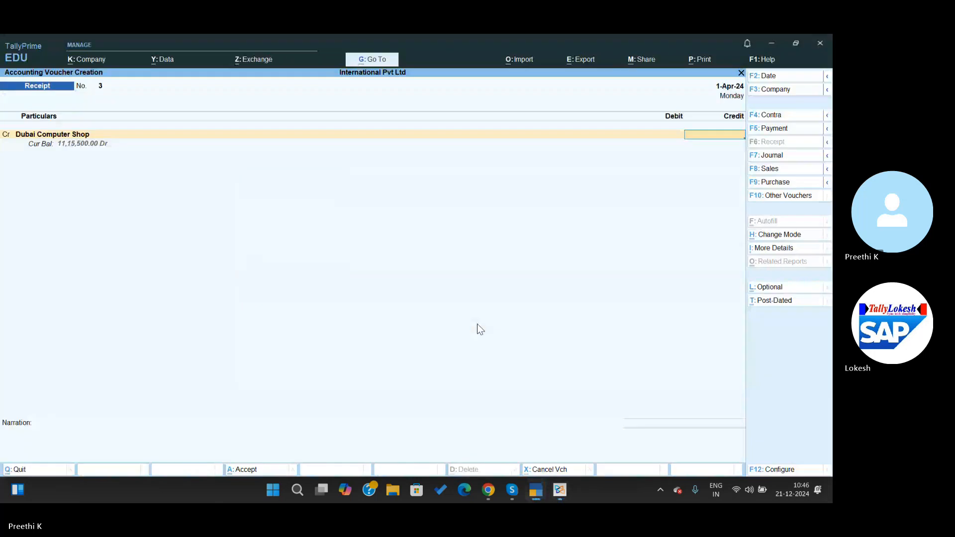
pyautogui.write('dhs5000')
pyautogui.press('Return')
pyautogui.press('Return')
pyautogui.hotkey('alt', 'Tab')
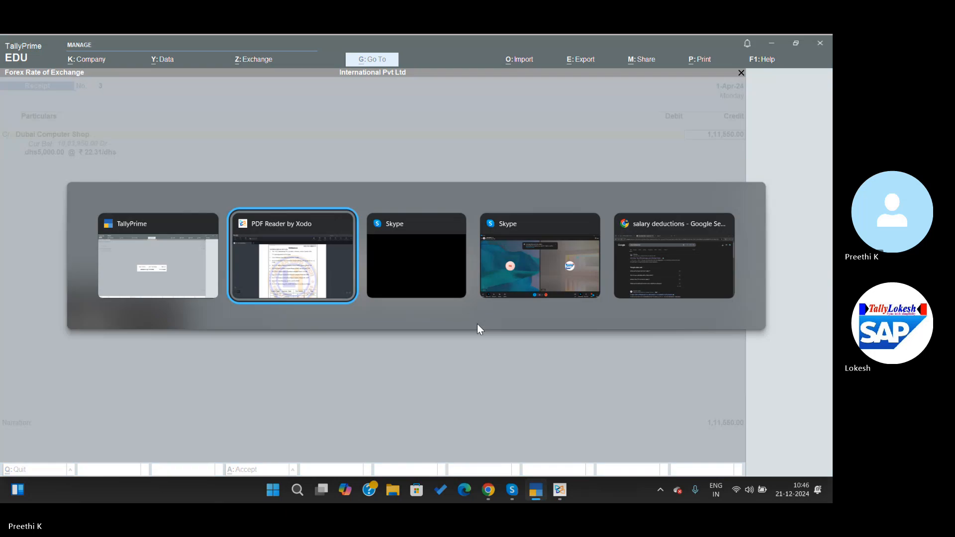
pyautogui.press('Escape')
pyautogui.press('Return')
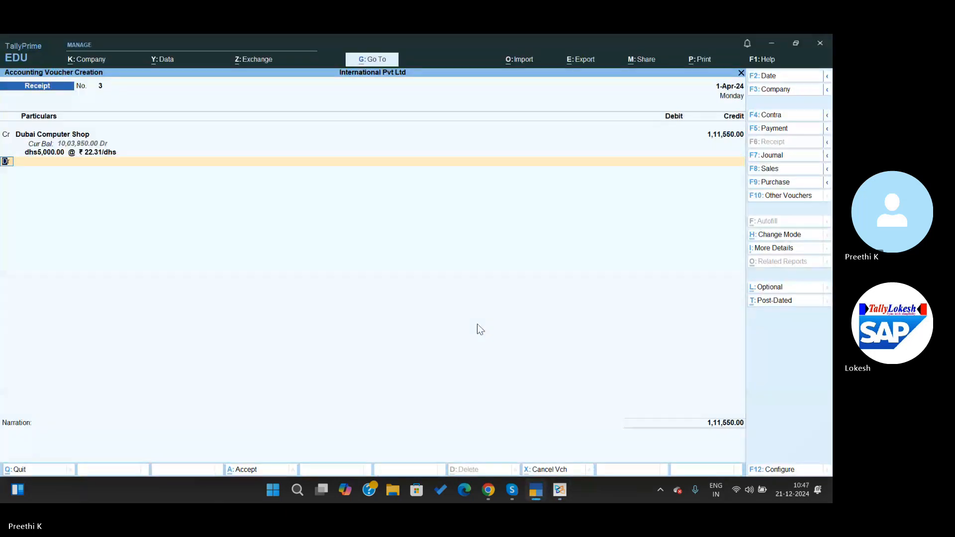
# Step: Debit Icici Bank with the full dhs 5,000 at ₹ 22.31/dhs and save the receipt voucher
pyautogui.hotkey('alt', 'Tab')
pyautogui.hotkey('alt', 'Tab')
pyautogui.press('Down')
pyautogui.press('Down')
pyautogui.press('Down')
pyautogui.press('Down')
pyautogui.press('Down')
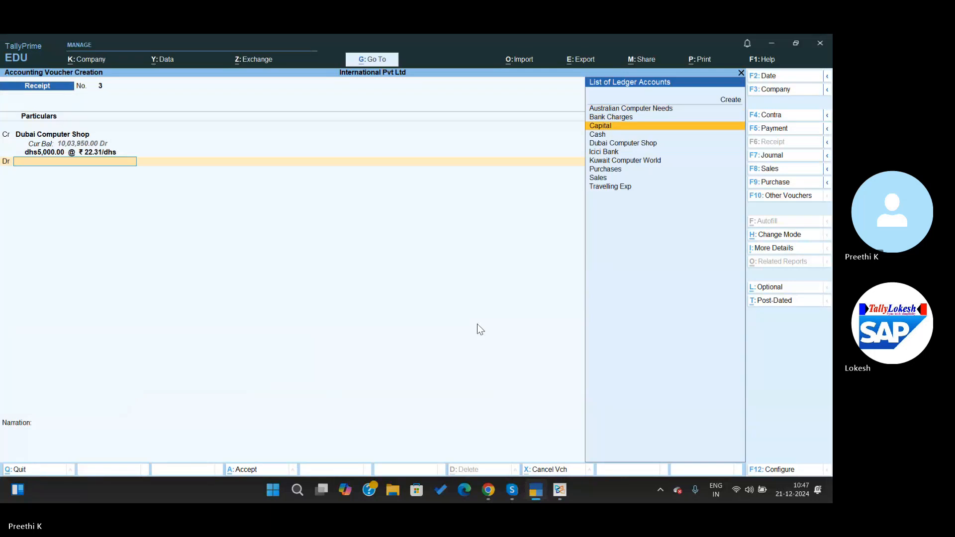
pyautogui.press('Return')
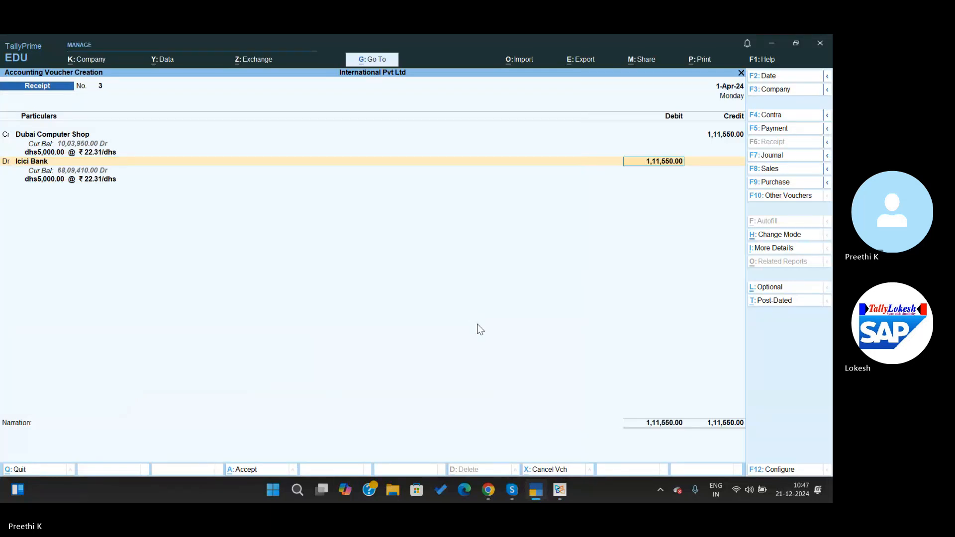
pyautogui.hotkey('ctrl', 'a')
# Step: Following the PDF, start a payment voucher and select Travelling Exp as the debit ledger
pyautogui.hotkey('alt', 'Tab')
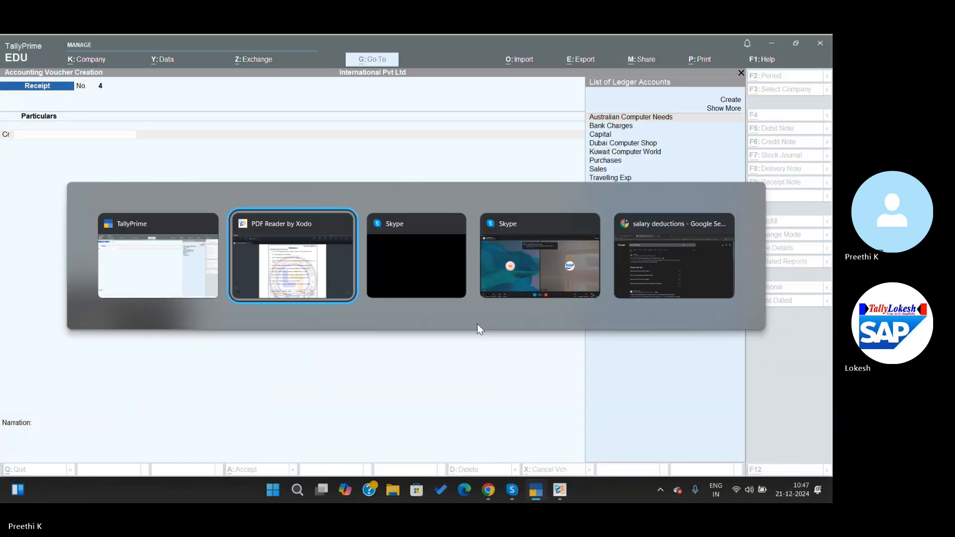
pyautogui.hotkey('alt', 'Tab')
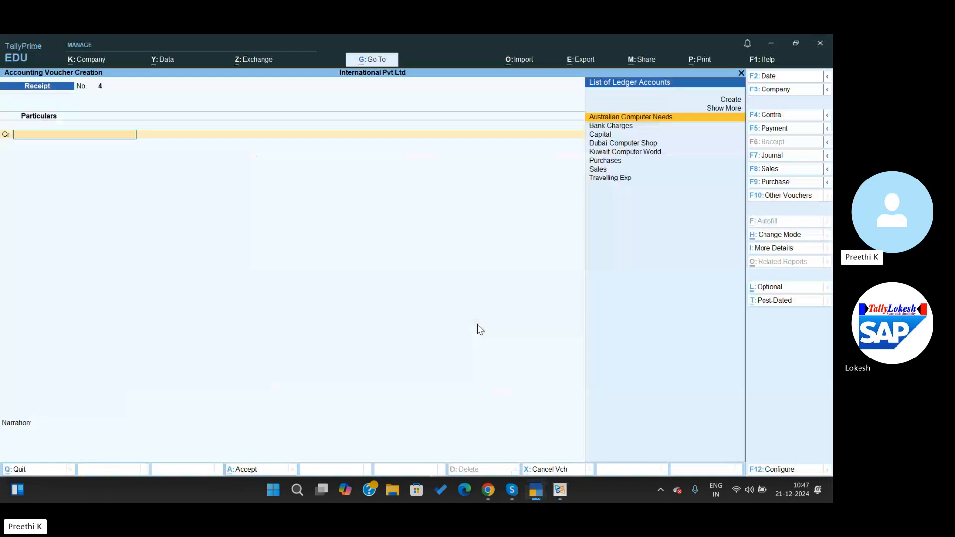
pyautogui.click(775, 129)
pyautogui.press('Down')
pyautogui.press('Down')
pyautogui.press('Down')
pyautogui.press('Down')
pyautogui.press('Down')
pyautogui.press('Down')
pyautogui.press('Down')
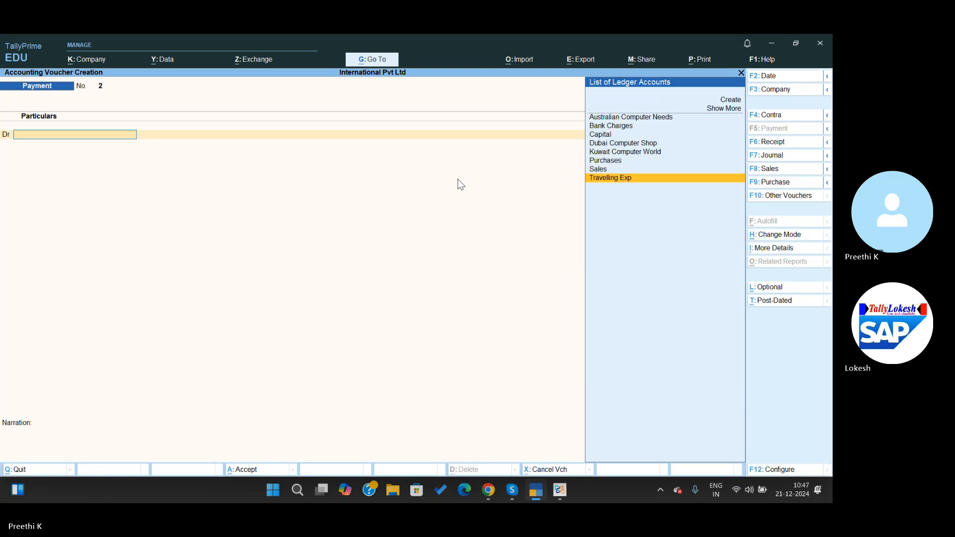
pyautogui.press('Return')
# Step: Check the travelling expense in the PDF and set the Travelling Exp debit to ₹ 34,000
pyautogui.hotkey('alt', 'Tab')
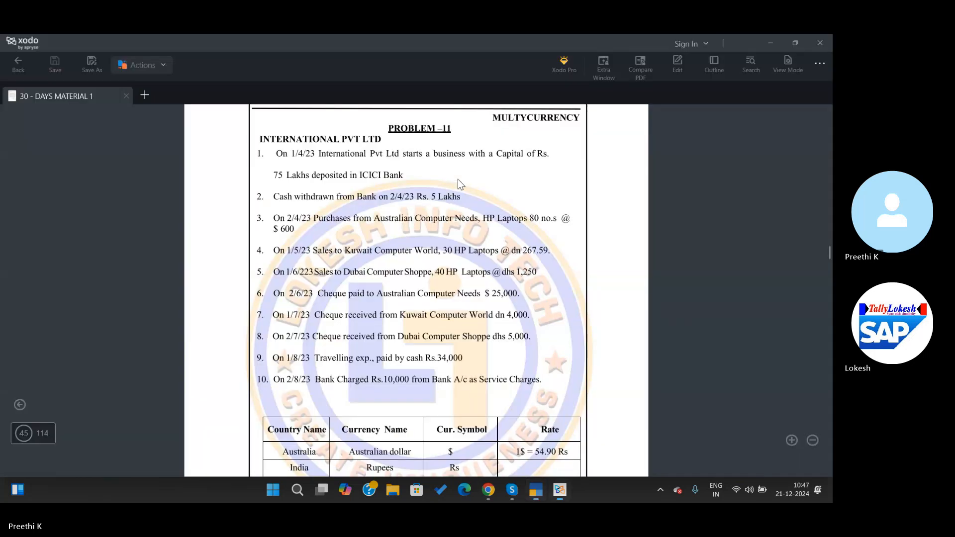
pyautogui.hotkey('alt', 'Tab')
pyautogui.write('34000')
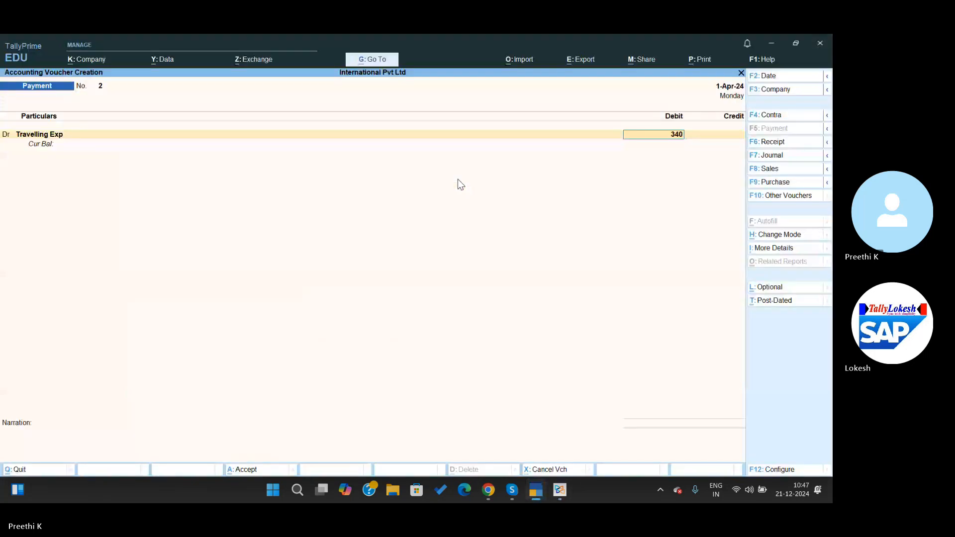
pyautogui.press('BackSpace')
pyautogui.press('BackSpace')
pyautogui.press('BackSpace')
pyautogui.press('BackSpace')
pyautogui.press('BackSpace')
pyautogui.hotkey('alt', 'Tab')
pyautogui.hotkey('alt', 'Tab')
pyautogui.write('34000')
pyautogui.press('Return')
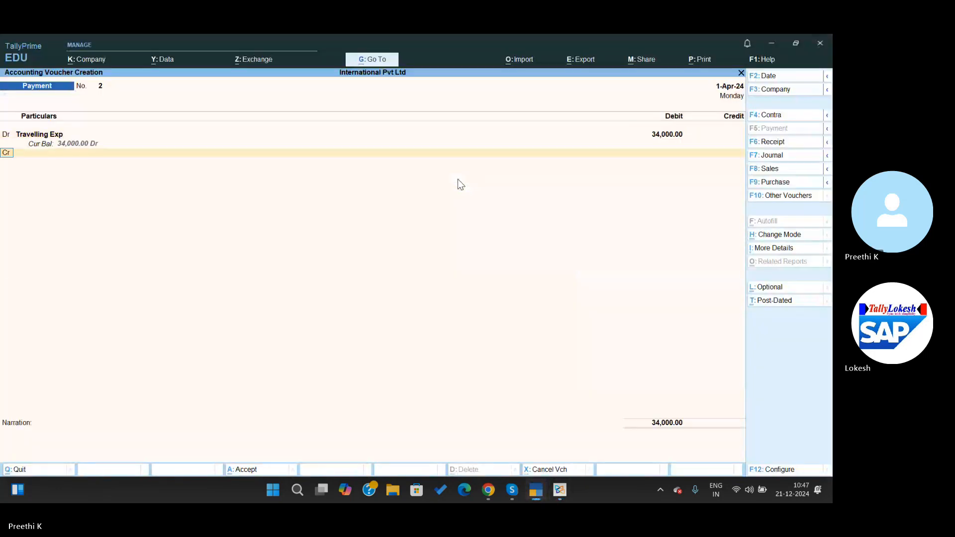
# Step: Credit Cash with the full ₹ 34,000 and save the travelling expense payment voucher
pyautogui.hotkey('alt', 'Tab')
pyautogui.hotkey('alt', 'Tab')
pyautogui.press('Down')
pyautogui.press('Down')
pyautogui.press('Down')
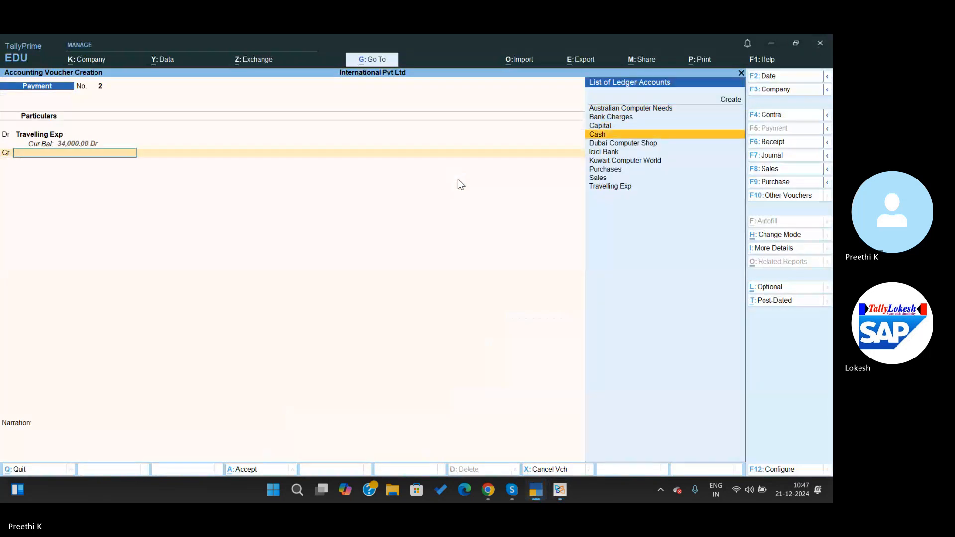
pyautogui.press('Return')
pyautogui.press('Return')
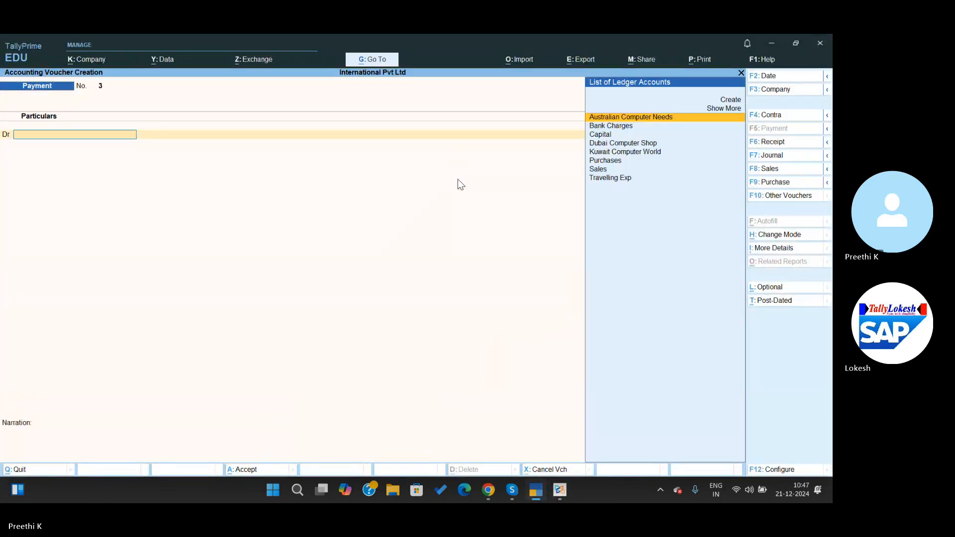
# Step: Following the PDF's service charges entry, debit Bank Charges with ₹ 10,000 in the new payment voucher
pyautogui.hotkey('alt', 'Tab')
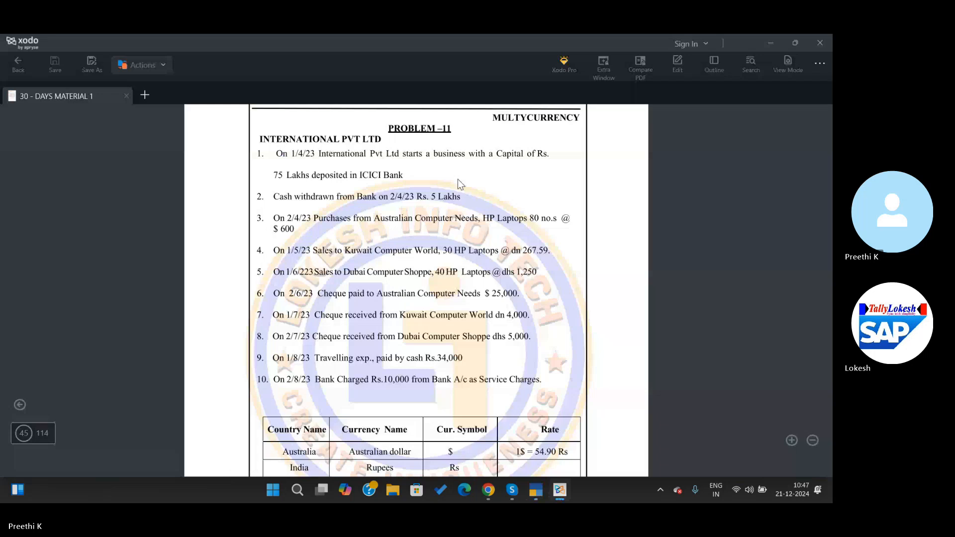
pyautogui.hotkey('alt', 'Tab')
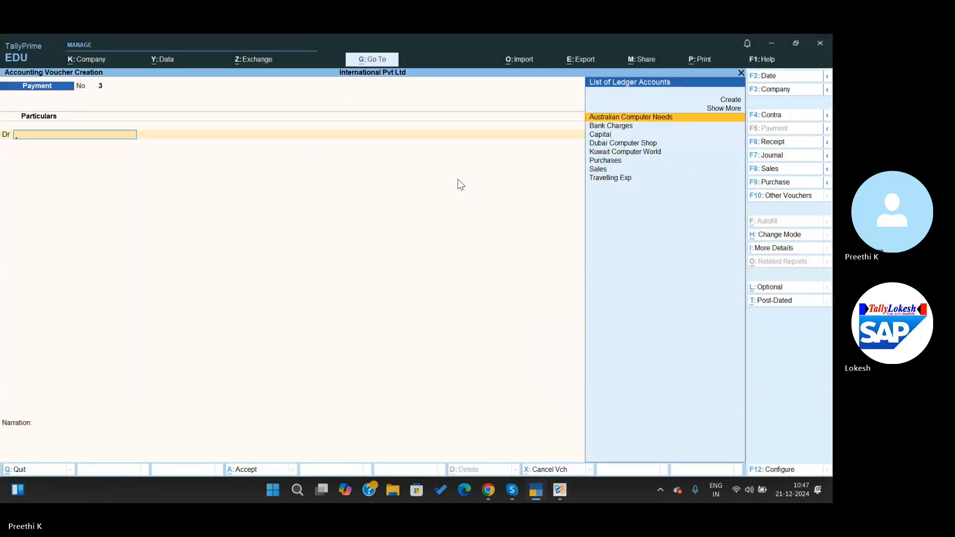
pyautogui.press('Down')
pyautogui.press('Return')
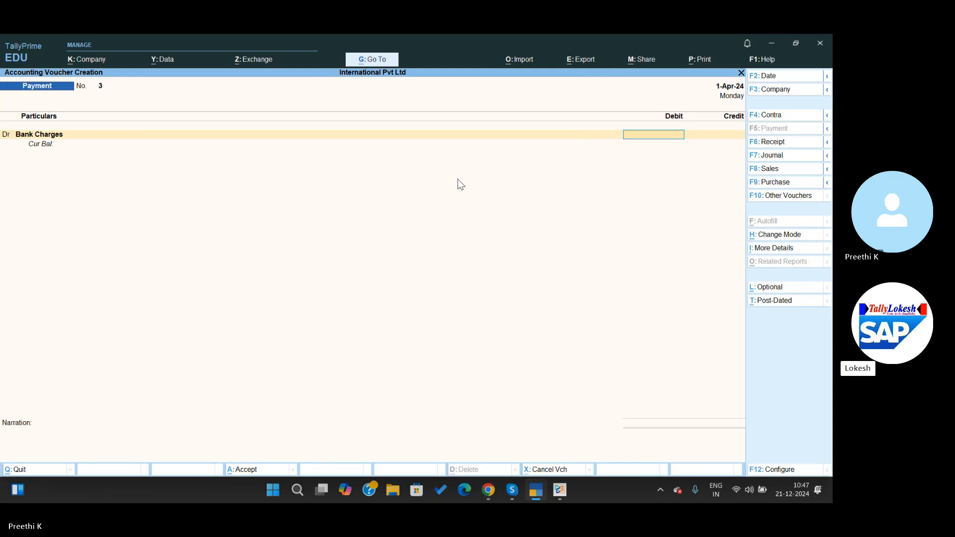
pyautogui.hotkey('alt', 'Tab')
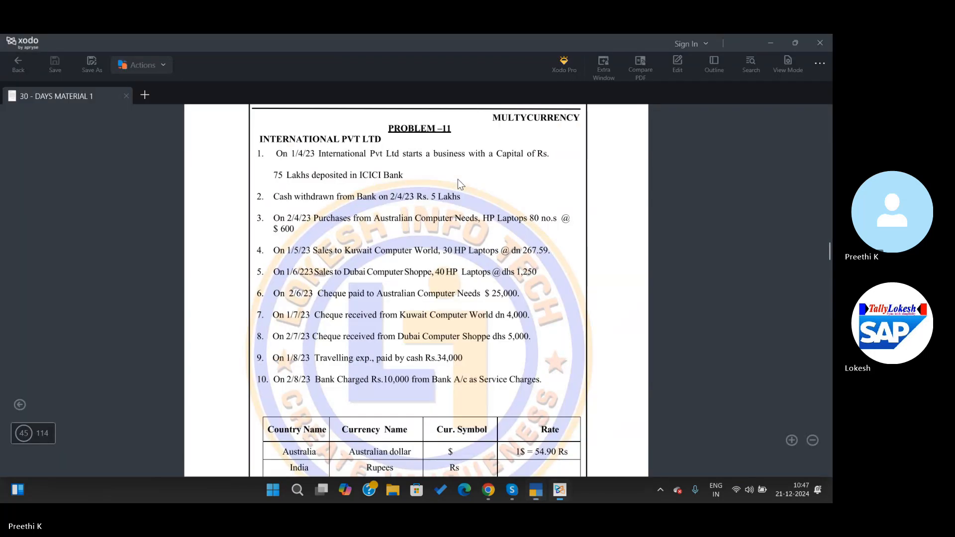
pyautogui.hotkey('alt', 'Tab')
pyautogui.write('10,000')
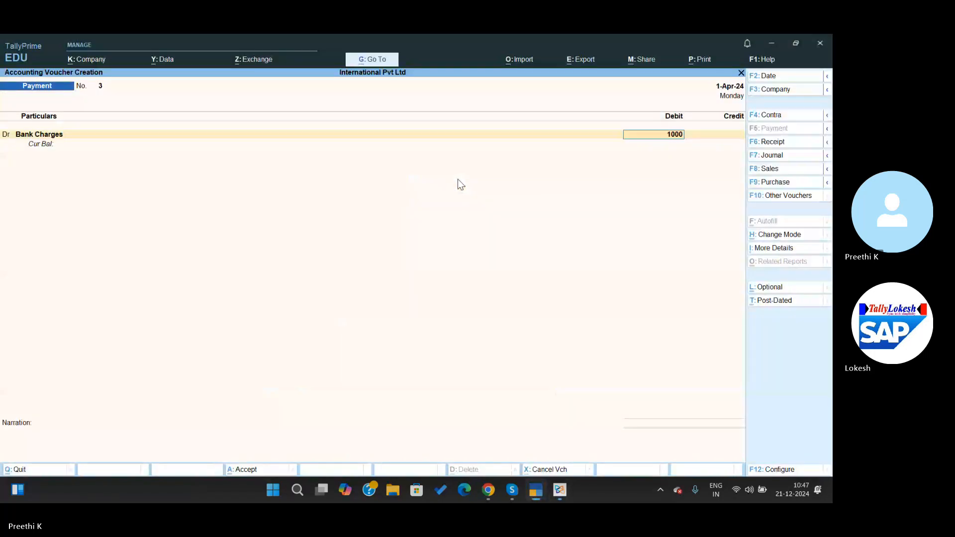
pyautogui.press('Return')
# Step: Check the paying account in the PDF, credit Icici Bank with the full ₹ 10,000 and save the payment voucher
pyautogui.hotkey('alt', 'Tab')
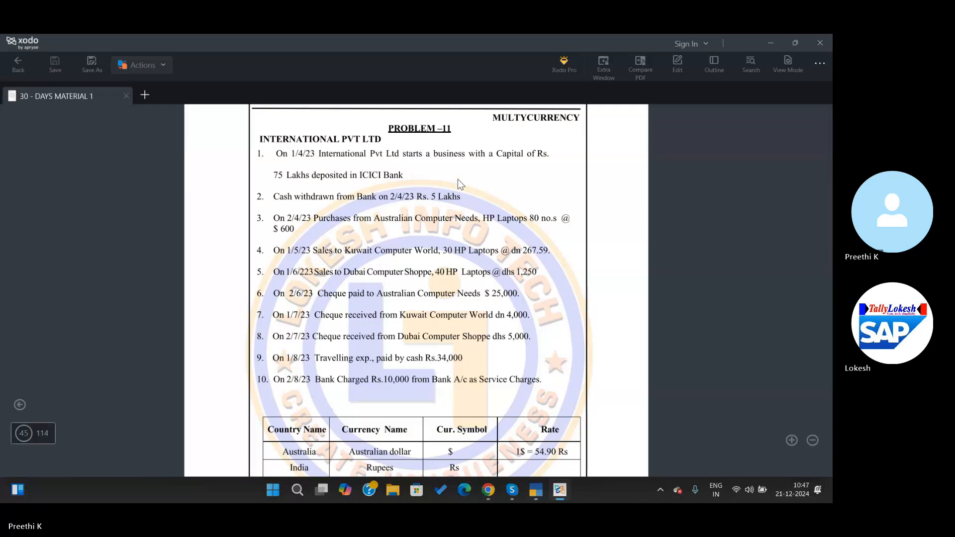
pyautogui.hotkey('alt', 'Tab')
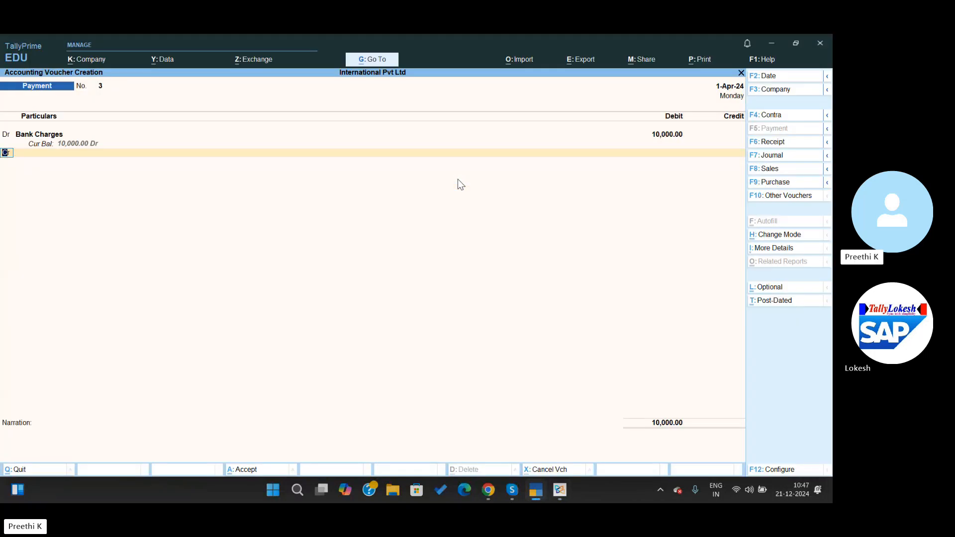
pyautogui.press('Return')
pyautogui.press('Down')
pyautogui.press('Down')
pyautogui.press('Down')
pyautogui.press('Down')
pyautogui.press('Down')
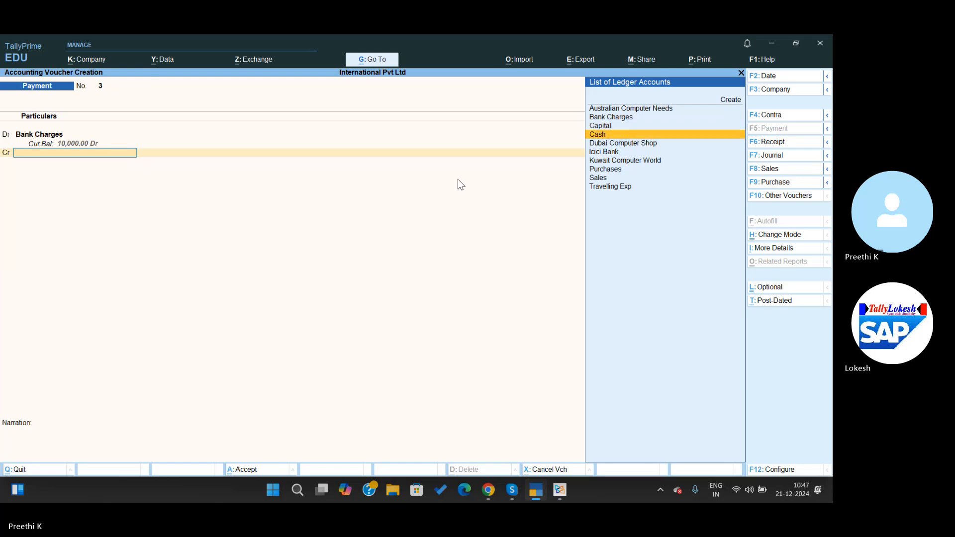
pyautogui.press('Return')
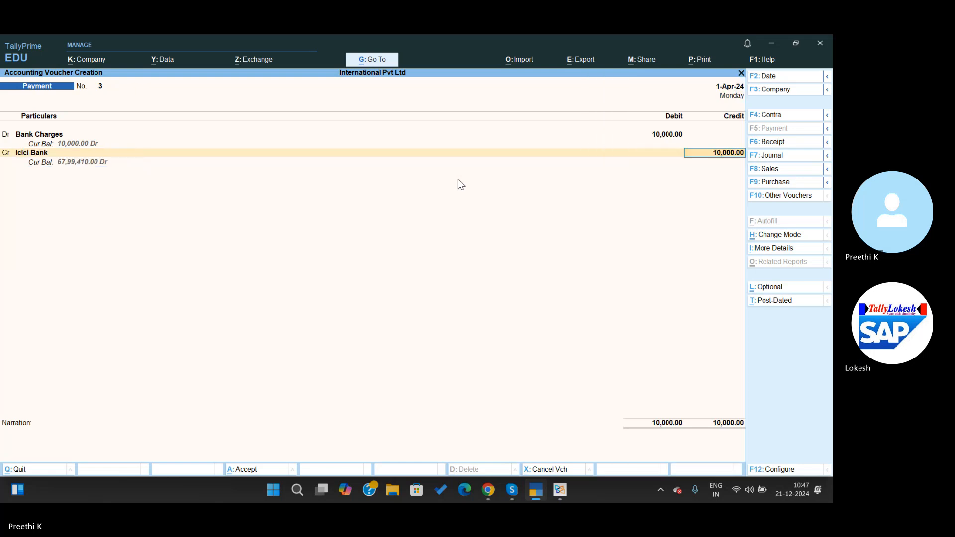
pyautogui.hotkey('ctrl', 'a')
# Step: Review the problem's transactions, currency rates and expected net profit in the PDF, and return to TallyPrime
pyautogui.hotkey('alt', 'Tab')
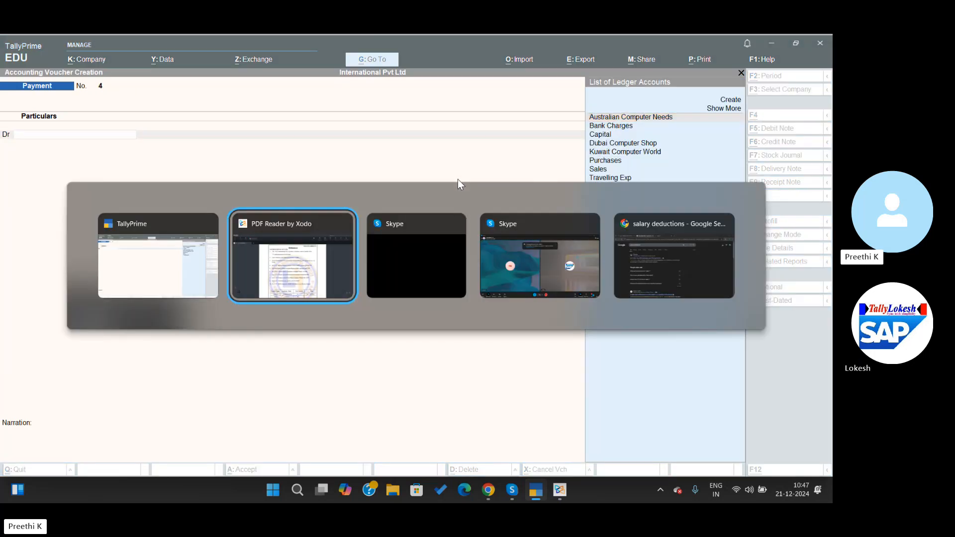
pyautogui.scroll(-3, 457, 179)
pyautogui.scroll(-5, 457, 179)
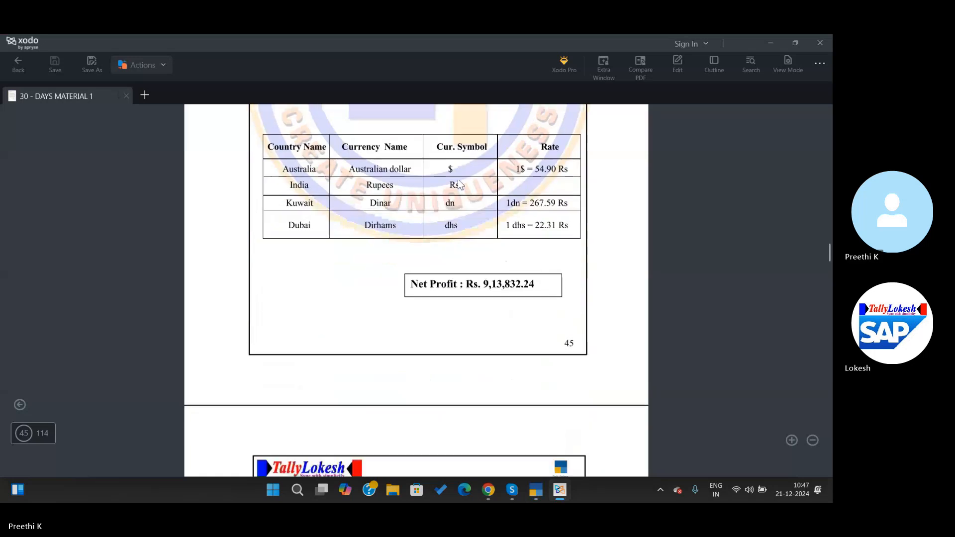
pyautogui.scroll(5, 458, 179)
pyautogui.scroll(3, 457, 179)
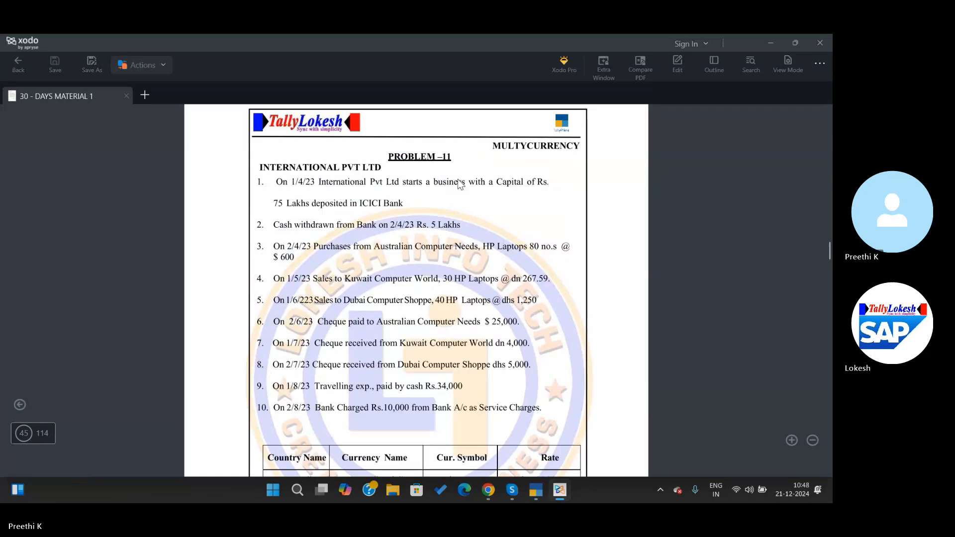
pyautogui.scroll(-2, 458, 179)
pyautogui.scroll(1, 458, 182)
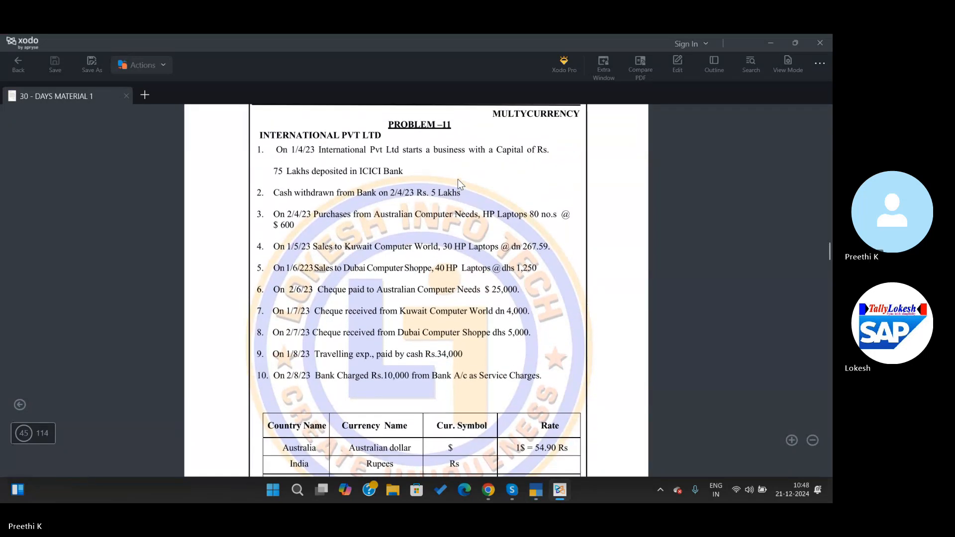
pyautogui.hotkey('alt', 'Tab')
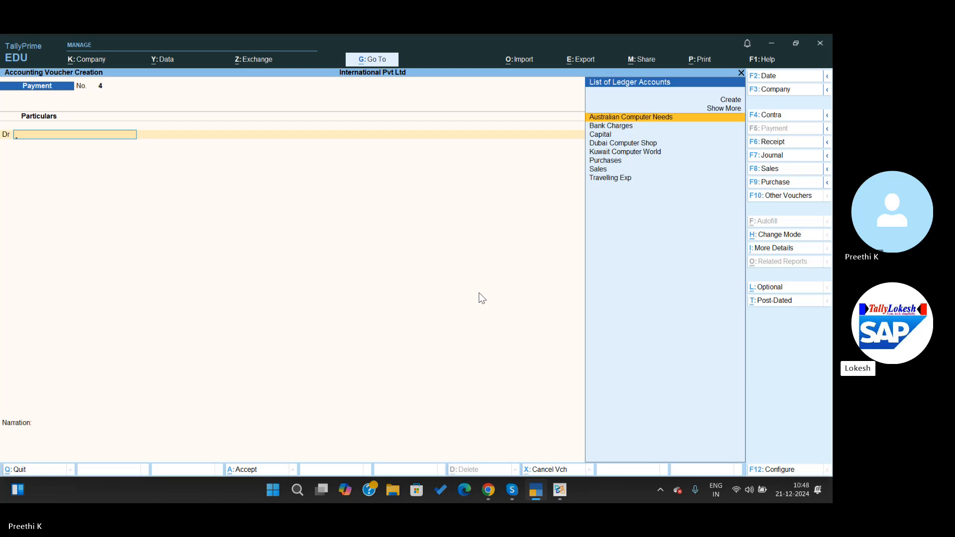
# Step: Leave voucher creation, review the Day Book's vouchers in the detailed view and close the report
pyautogui.press('Escape')
pyautogui.press('y')
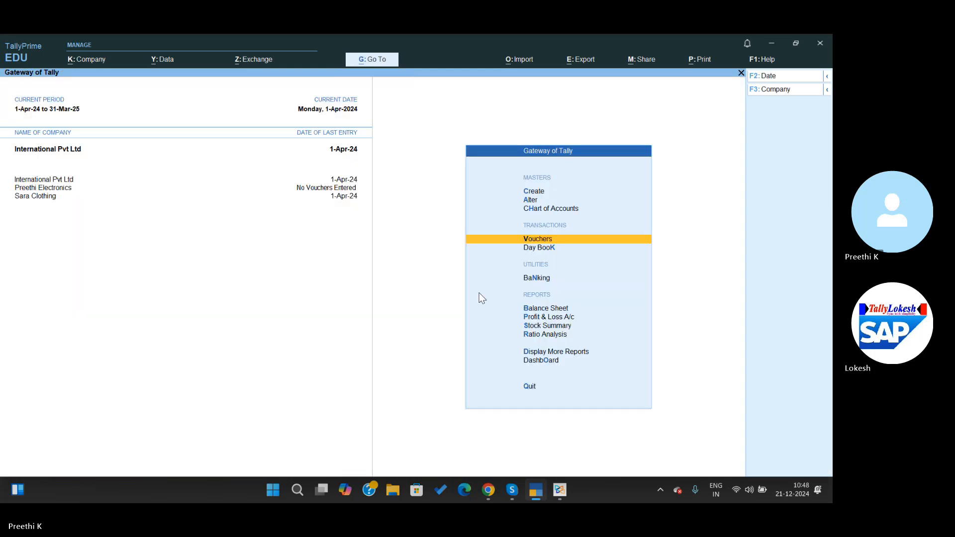
pyautogui.press('Down')
pyautogui.press('Return')
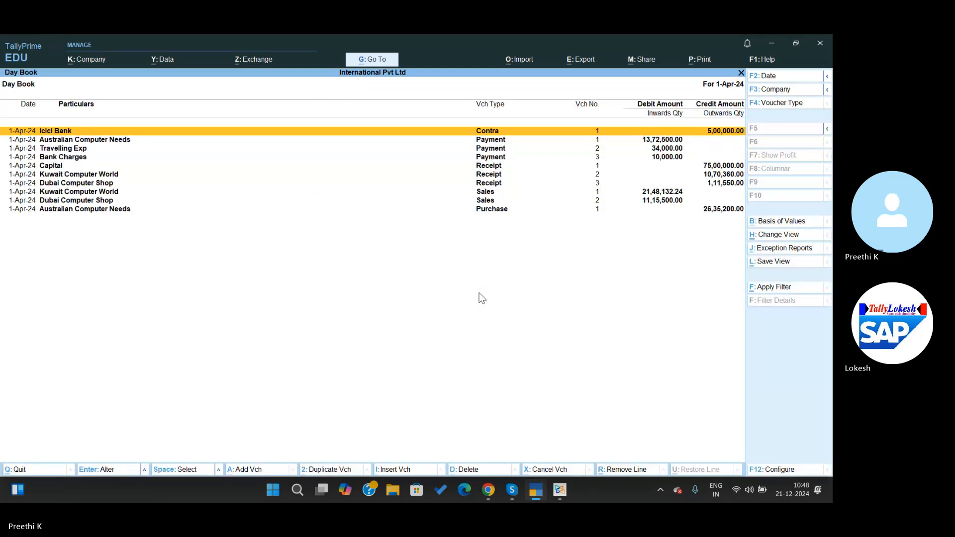
pyautogui.hotkey('alt', 'F1')
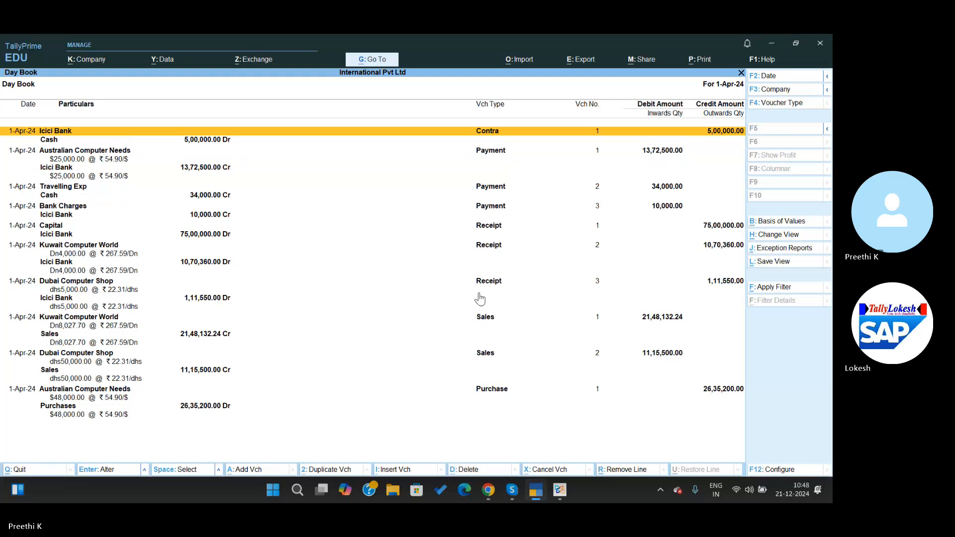
pyautogui.press('Escape')
# Step: View International Pvt Ltd's Profit & Loss A/c, checking its detailed view and reopening the condensed report
pyautogui.press('Down')
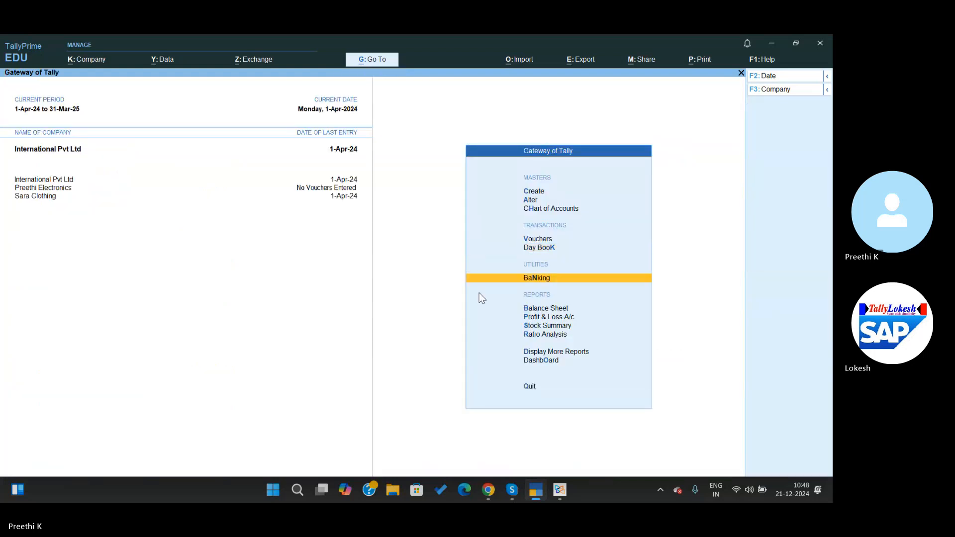
pyautogui.press('Down')
pyautogui.press('Down')
pyautogui.press('Return')
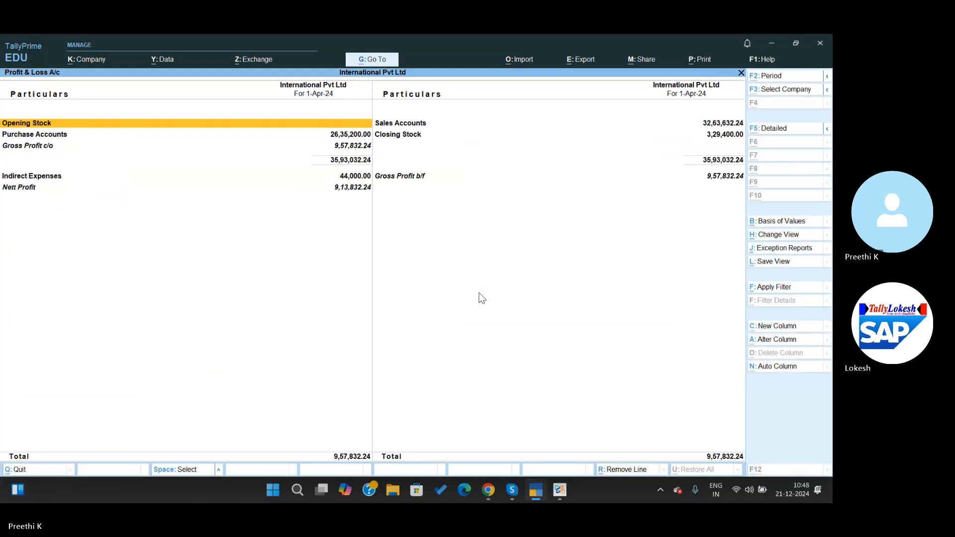
pyautogui.hotkey('alt', 'F1')
pyautogui.press('Escape')
pyautogui.press('Return')
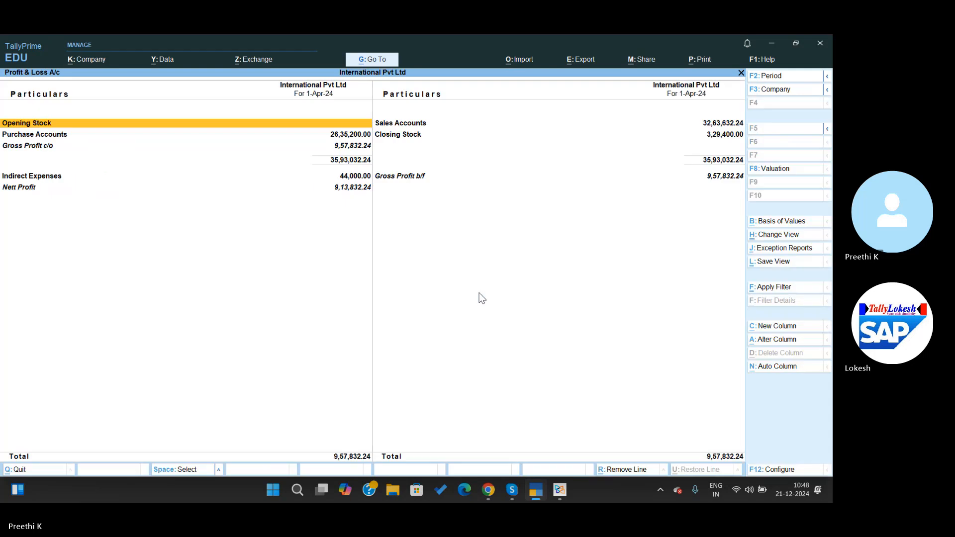
# Step: Compare the Profit & Loss A/c's net profit with the expected figure in the PDF, and close the report
pyautogui.hotkey('alt', 'Tab')
pyautogui.scroll(-5, 482, 297)
pyautogui.scroll(1, 482, 298)
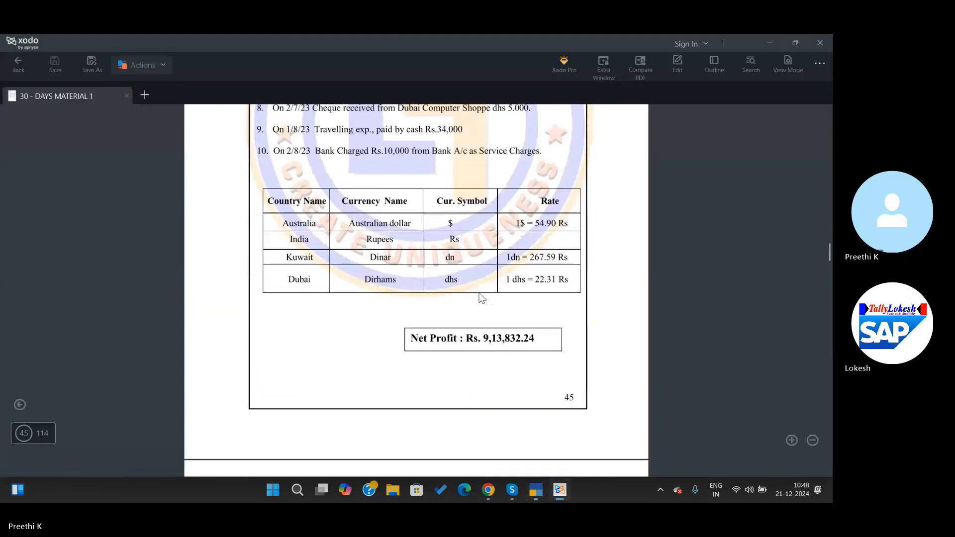
pyautogui.hotkey('alt', 'Tab')
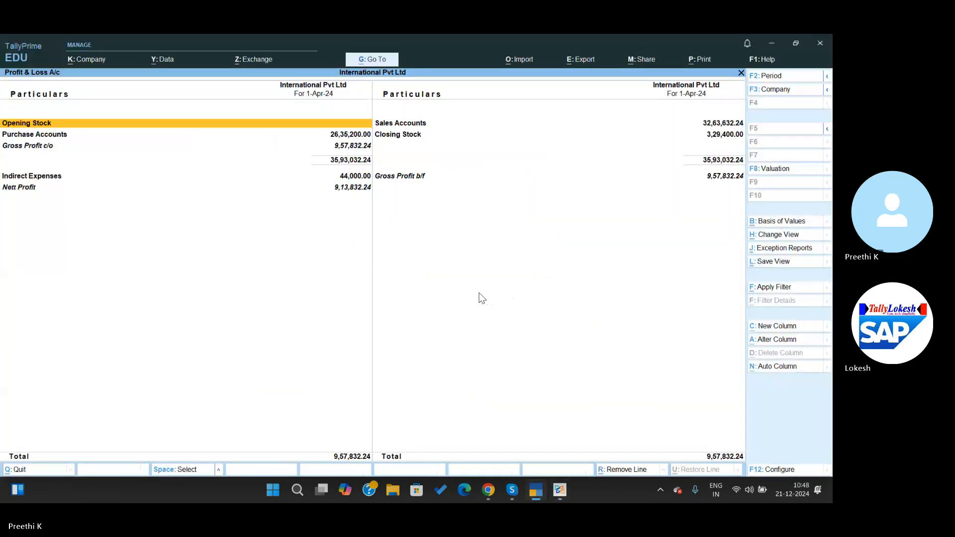
pyautogui.hotkey('alt', 'Tab')
pyautogui.hotkey('alt', 'Tab')
pyautogui.press('Escape')
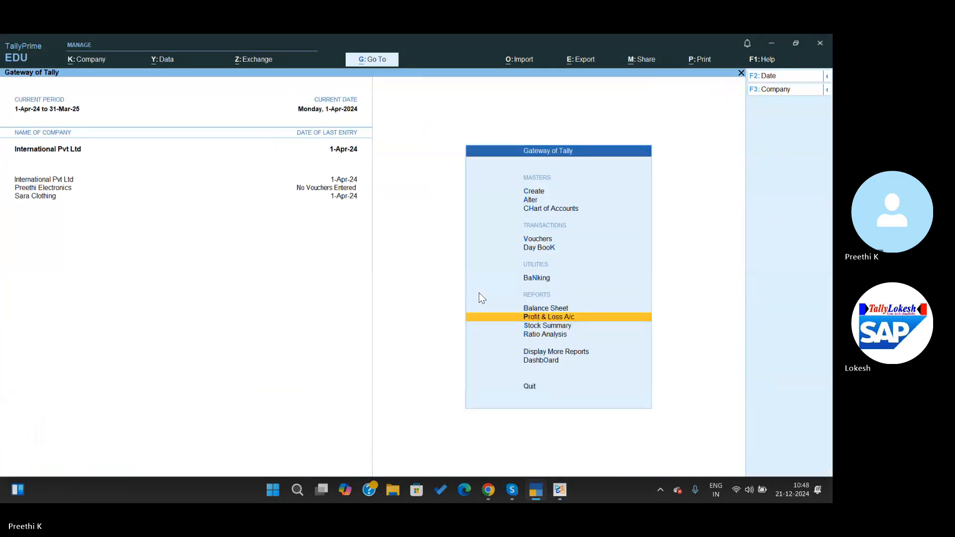
# Step: Examine the closing stock in the Stock Summary with the detailed view, and close the report
pyautogui.press('Down')
pyautogui.press('Return')
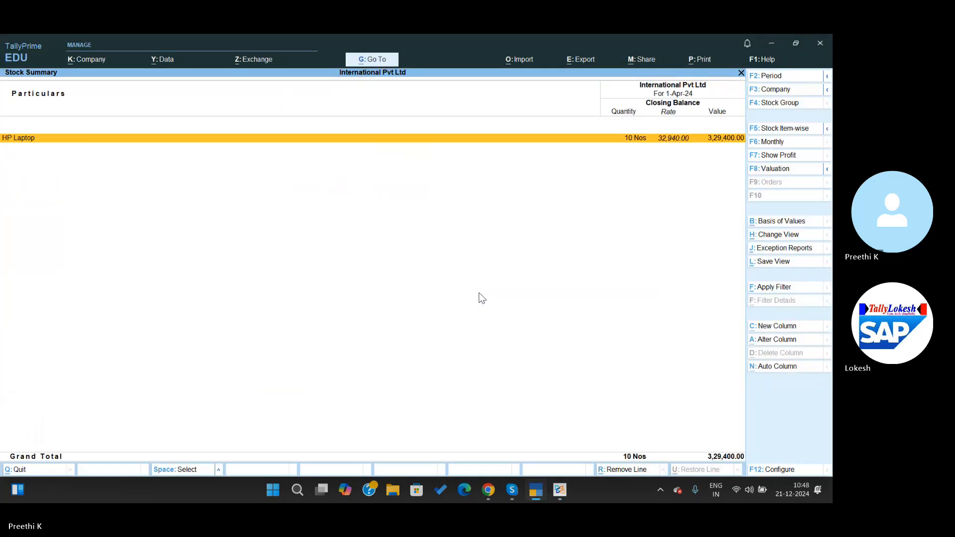
pyautogui.hotkey('alt', 'F5')
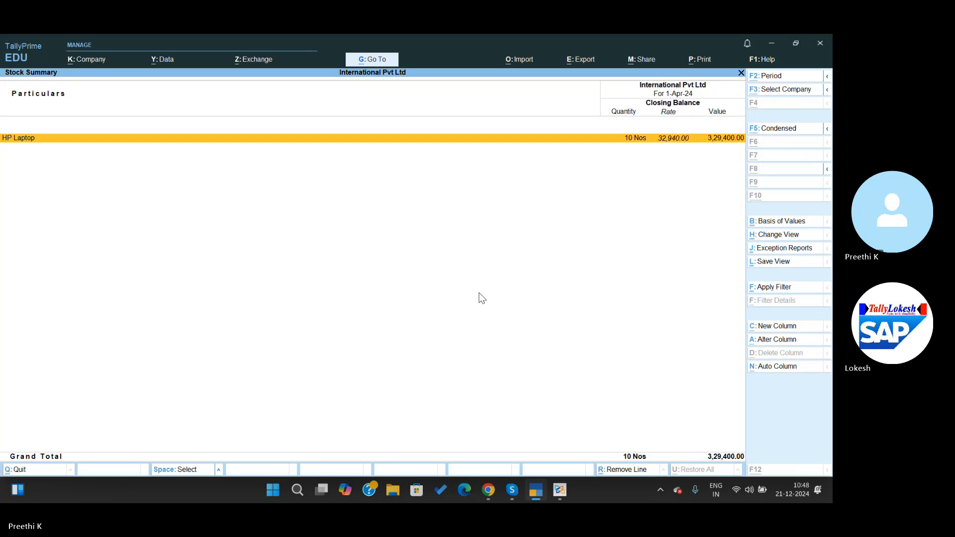
pyautogui.press('Escape')
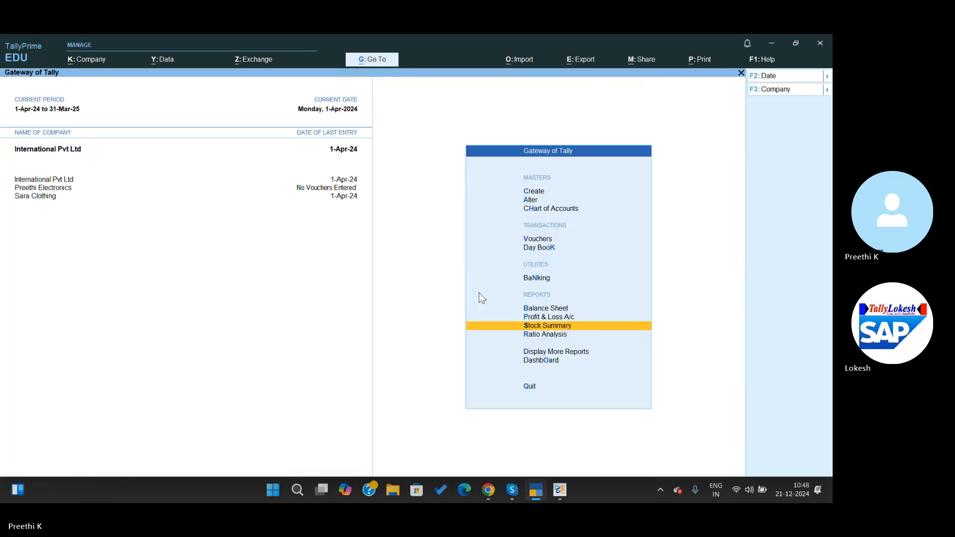
# Step: Examine the liabilities and assets in the Balance Sheet, and close the report
pyautogui.press('Up')
pyautogui.press('Up')
pyautogui.press('Return')
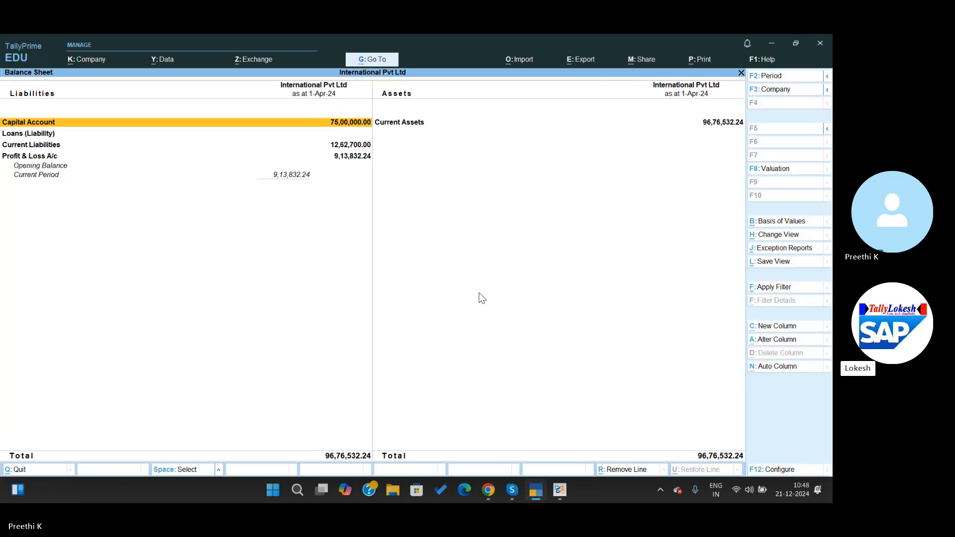
pyautogui.press('Escape')
# Step: Reopen the Profit & Loss A/c and expand it to the detailed view with individual ledgers and stock items
pyautogui.press('Down')
pyautogui.press('Return')
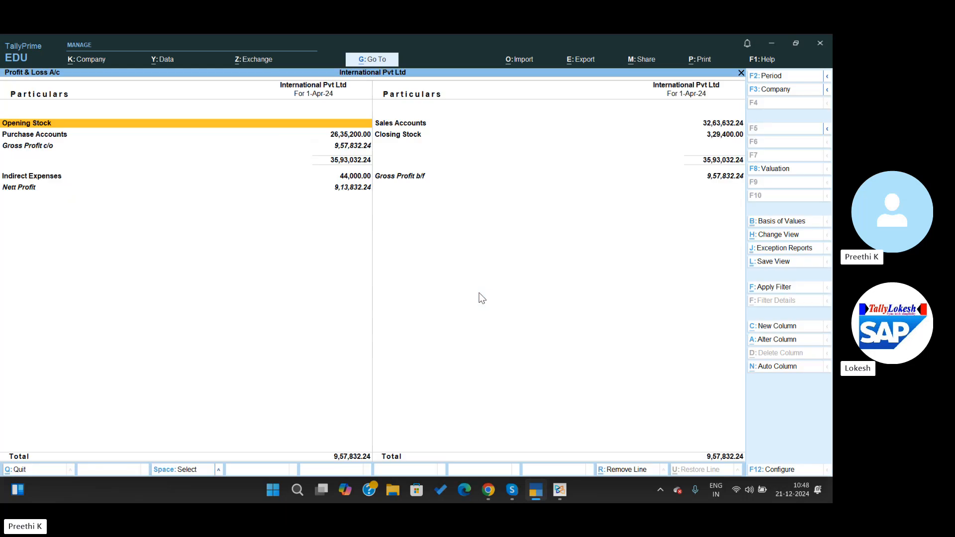
pyautogui.hotkey('alt', 'F5')
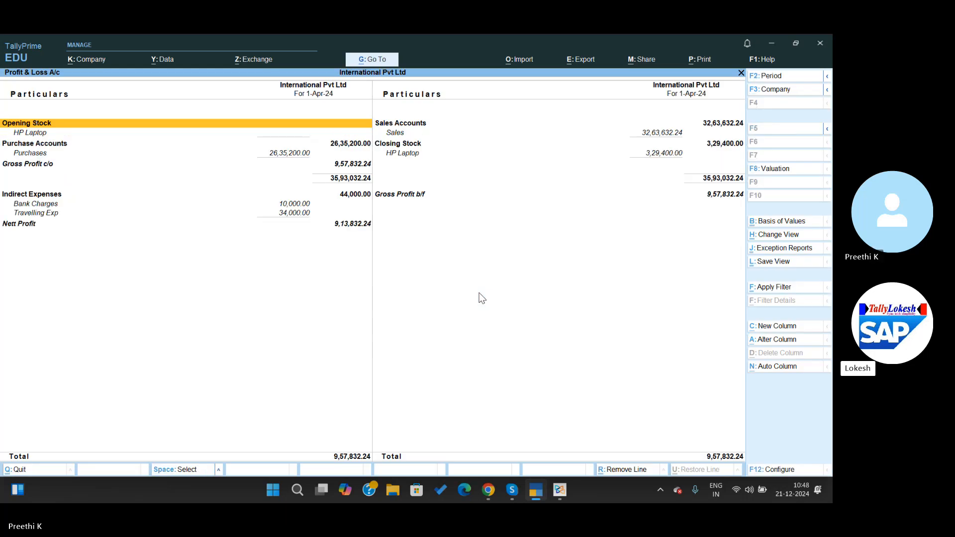
# Step: Add an International Pvt Ltd column in dollars at ₹ 54.90/$ to the Profit & Loss A/c, with Default stock valuation and Actuals
pyautogui.hotkey('alt', 'c')
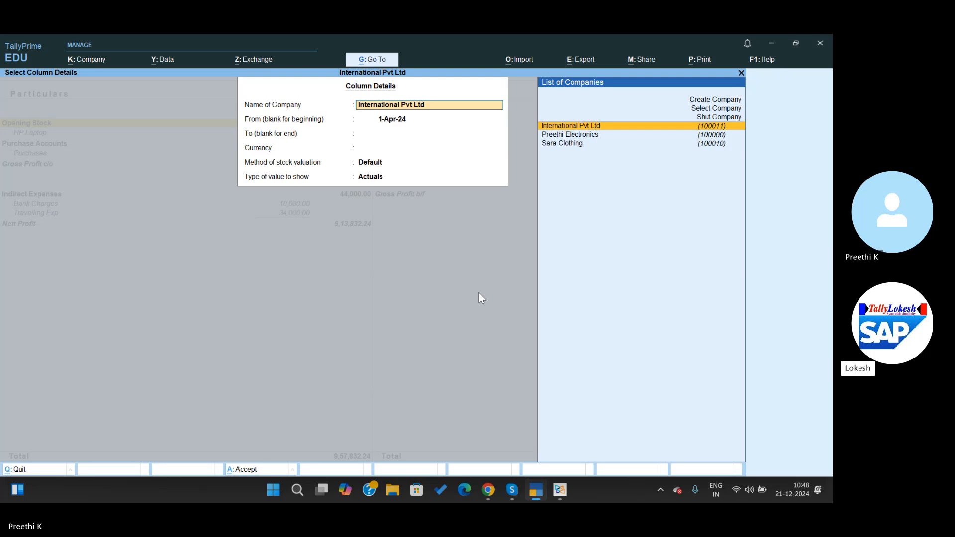
pyautogui.press('Return')
pyautogui.press('Return')
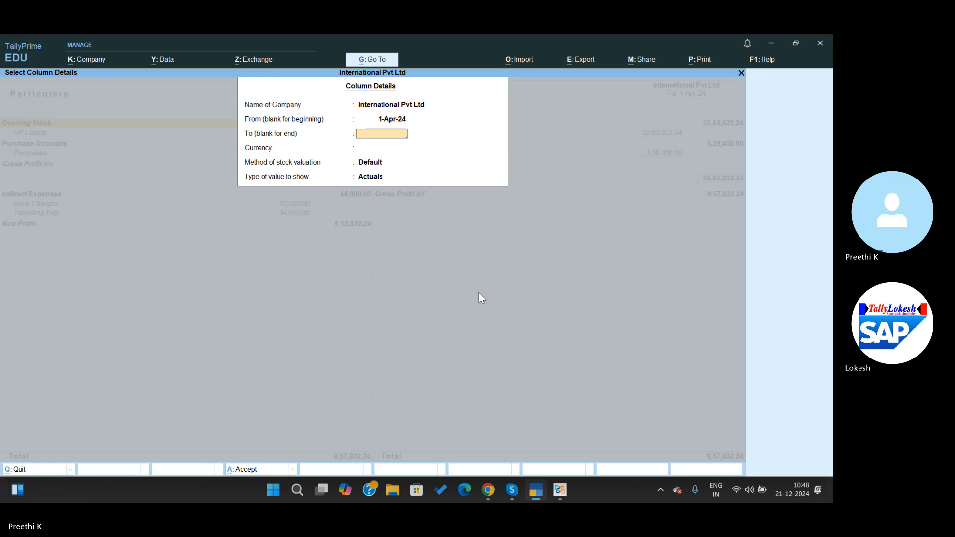
pyautogui.press('Return')
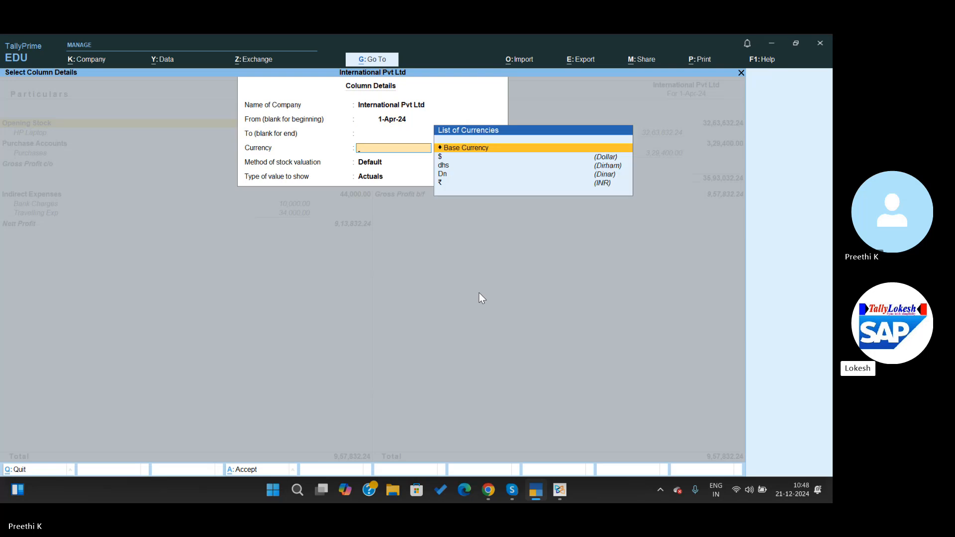
pyautogui.press('Down')
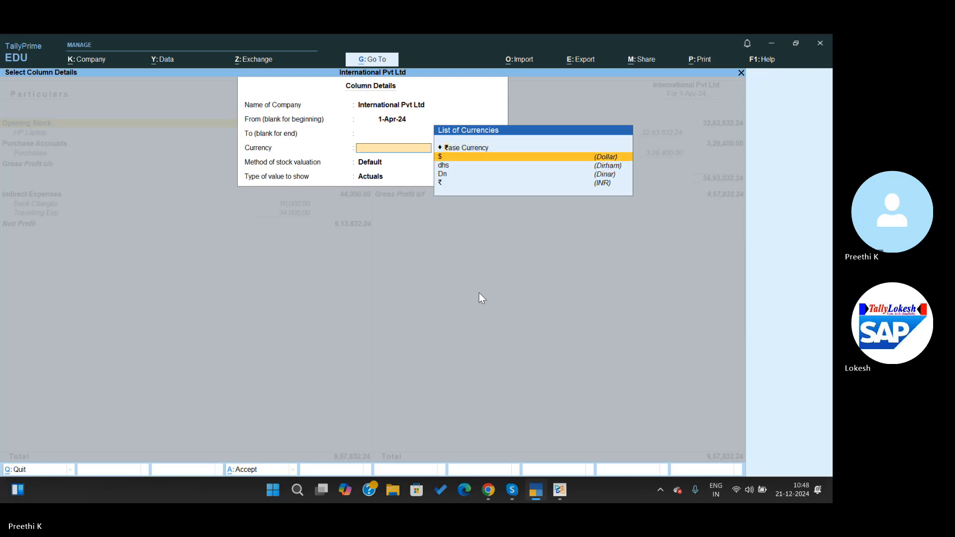
pyautogui.press('Return')
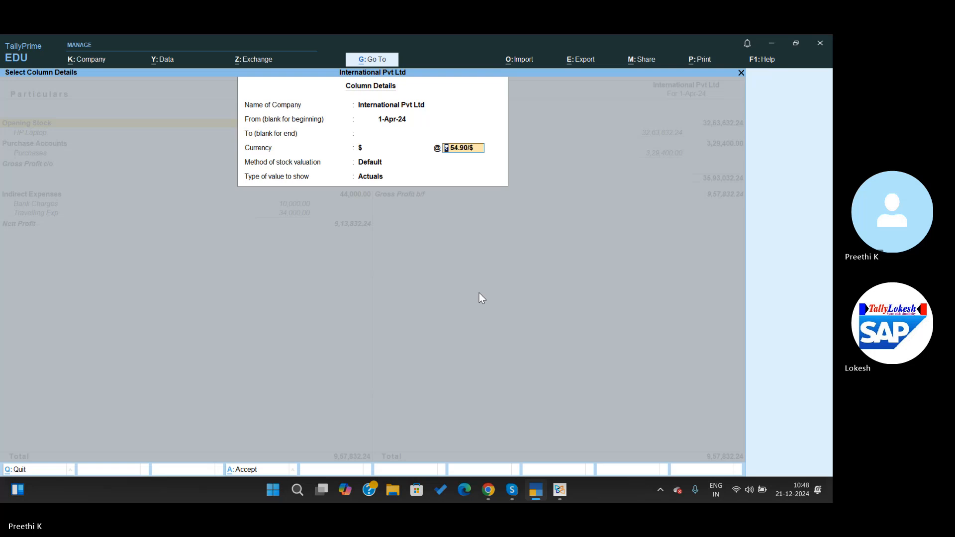
pyautogui.press('Return')
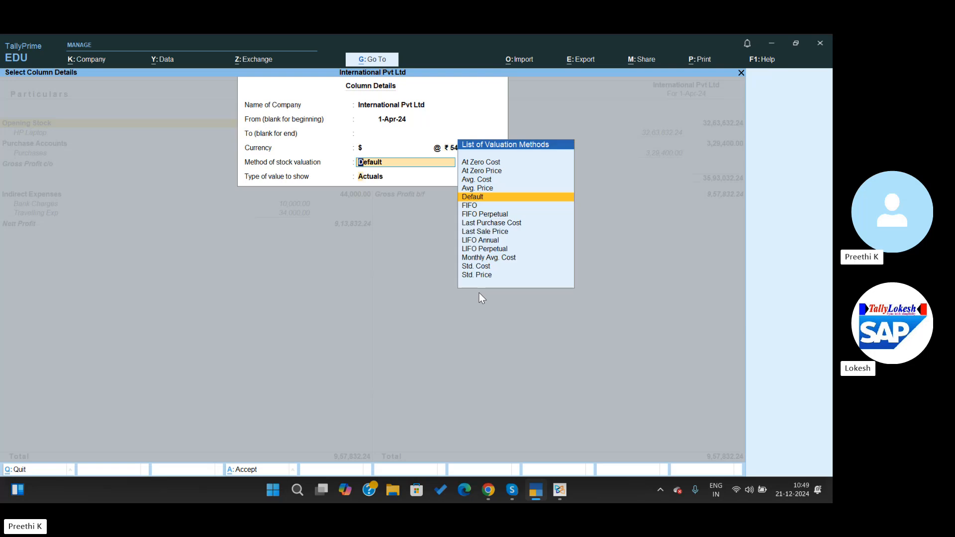
pyautogui.press('Return')
pyautogui.press('Return')
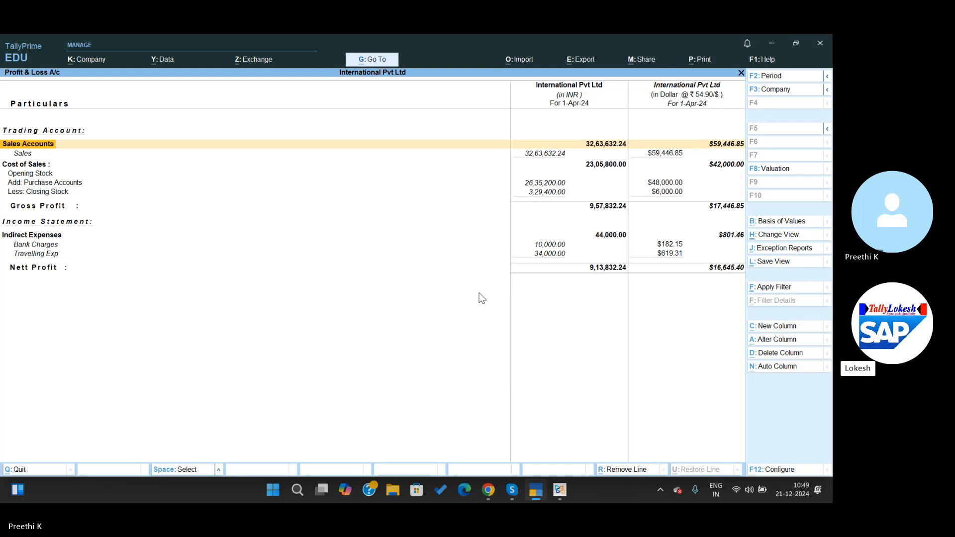
# Step: Add another International Pvt Ltd column in dirhams at ₹ 22.31/dhs, keeping the Default stock valuation
pyautogui.press('alt')
pyautogui.hotkey('alt', 'c')
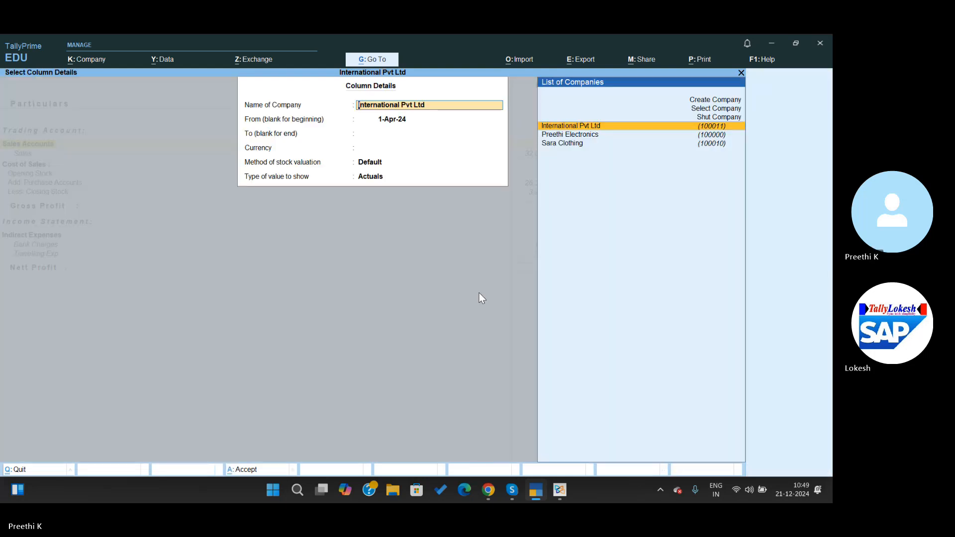
pyautogui.press('Down')
pyautogui.press('Down')
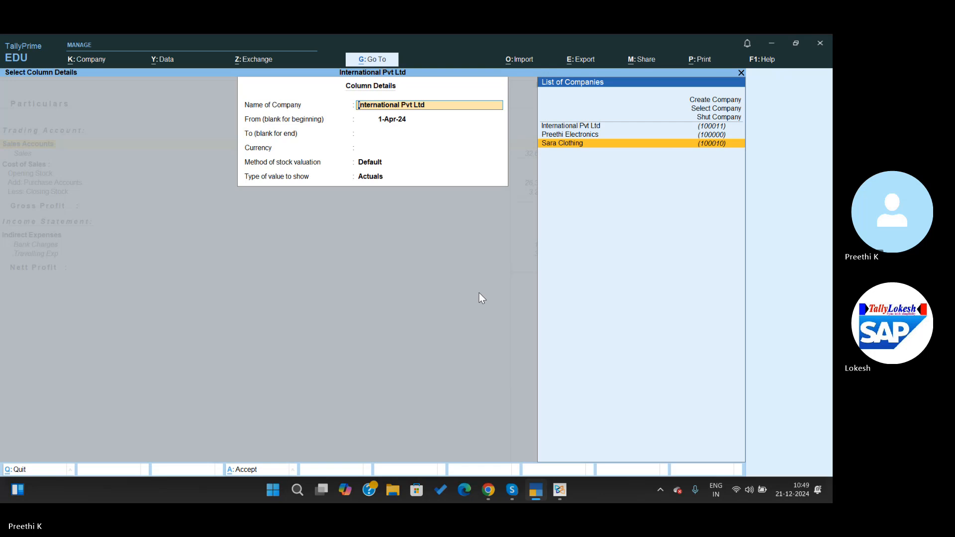
pyautogui.press('Up')
pyautogui.press('Up')
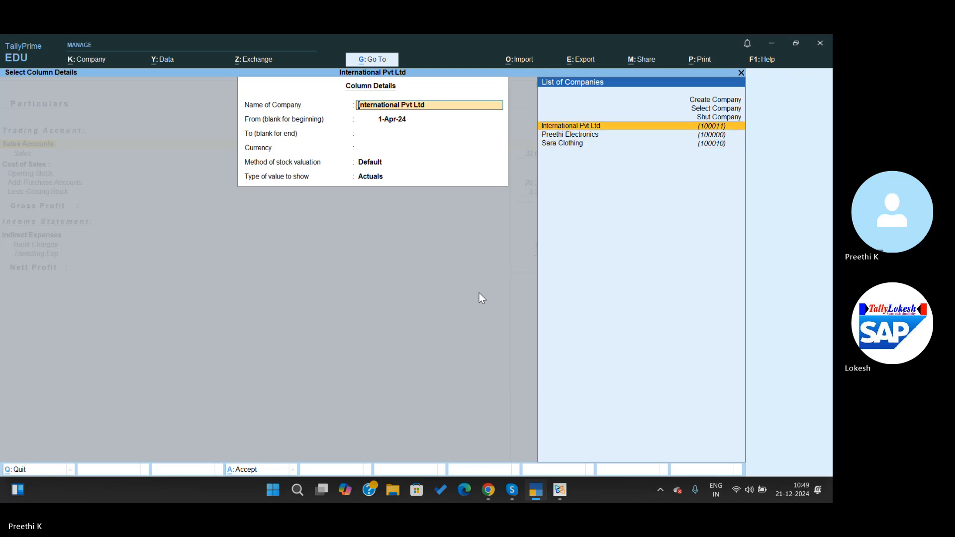
pyautogui.press('Return')
pyautogui.press('Return')
pyautogui.press('Return')
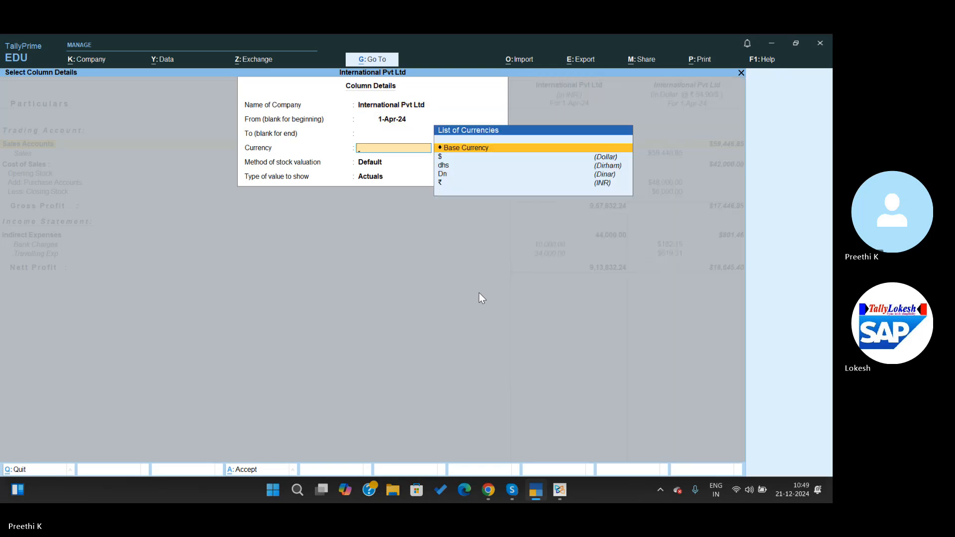
pyautogui.press('Down')
pyautogui.press('Down')
pyautogui.press('Return')
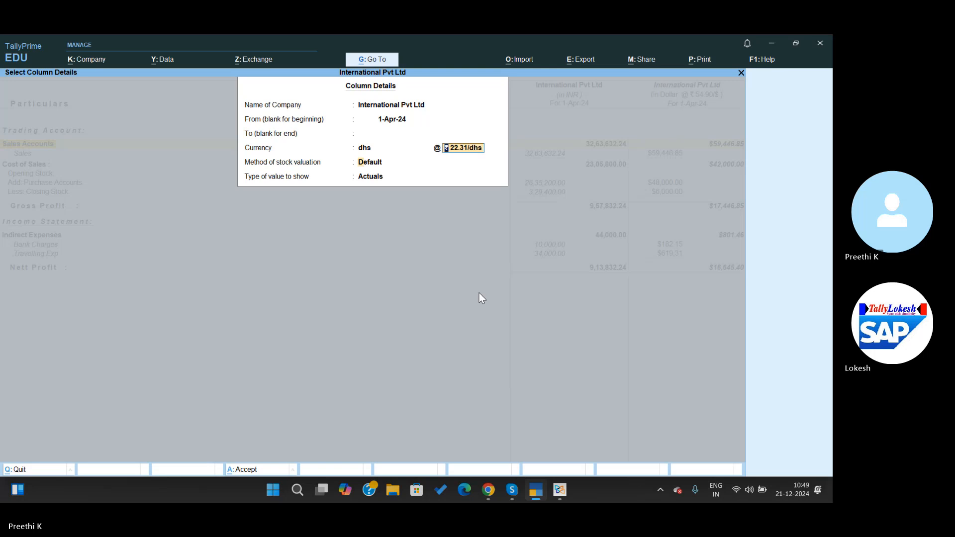
pyautogui.press('Return')
pyautogui.press('Return')
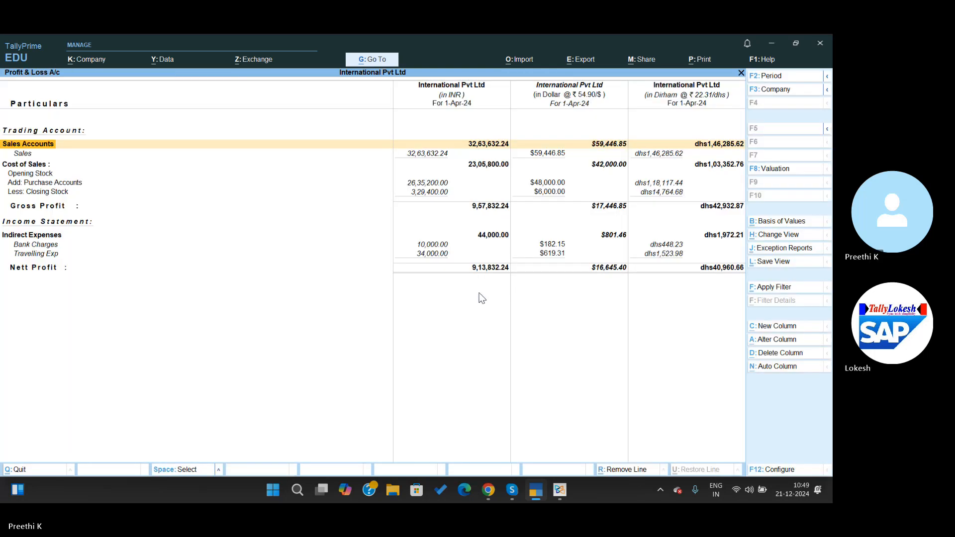
# Step: Add a further International Pvt Ltd column in dinars at ₹ 267.59/Dn, with Default stock valuation and Actuals
pyautogui.hotkey('alt', 'c')
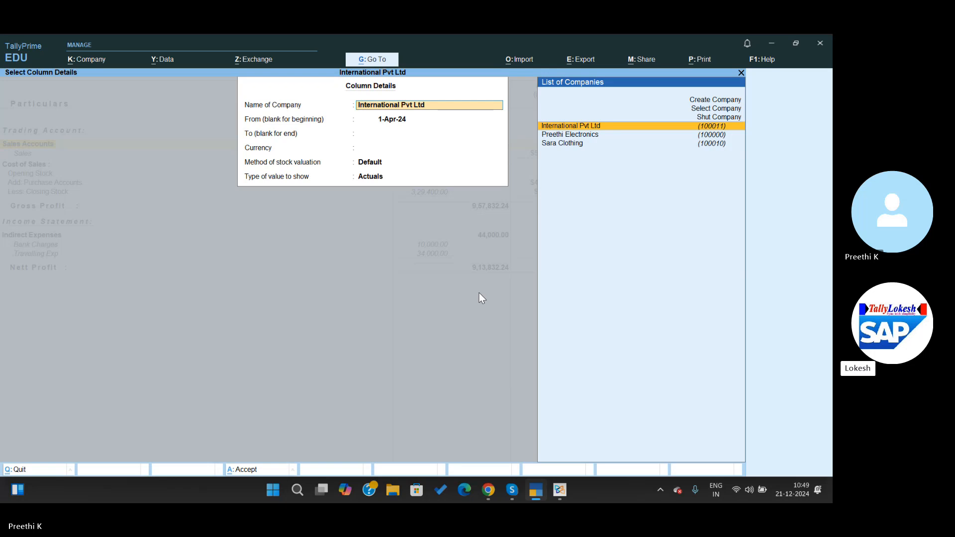
pyautogui.press('Down')
pyautogui.press('Up')
pyautogui.press('Return')
pyautogui.press('Return')
pyautogui.press('Return')
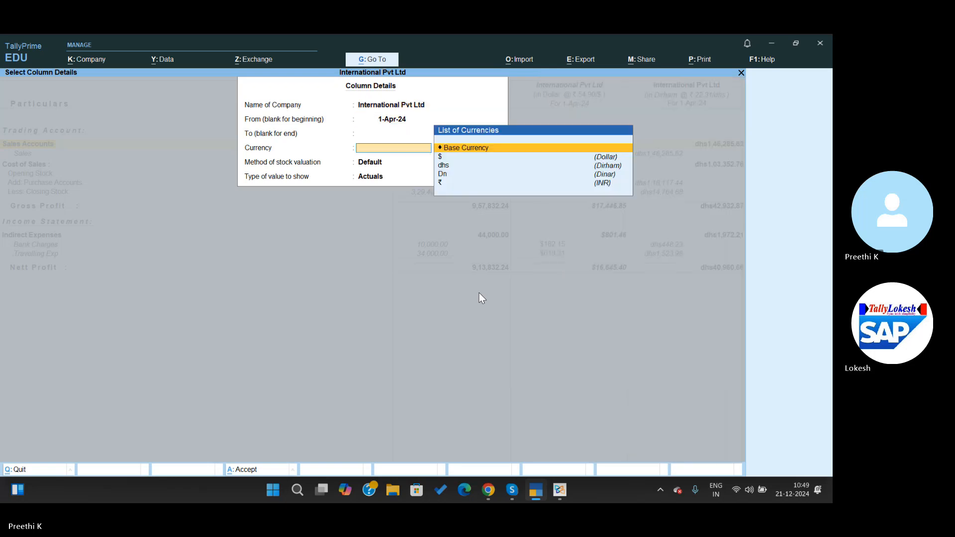
pyautogui.press('Down')
pyautogui.press('Down')
pyautogui.press('Down')
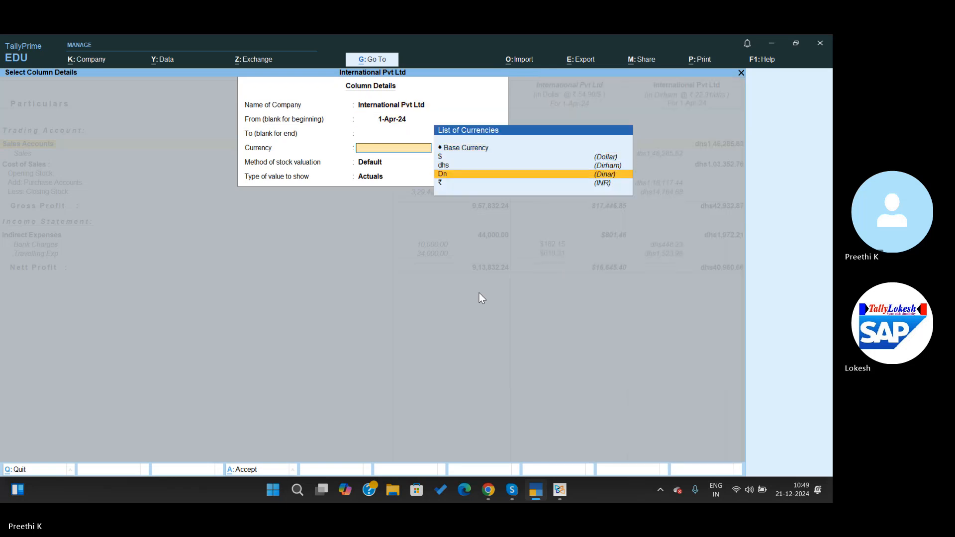
pyautogui.press('Return')
pyautogui.press('Return')
pyautogui.press('Return')
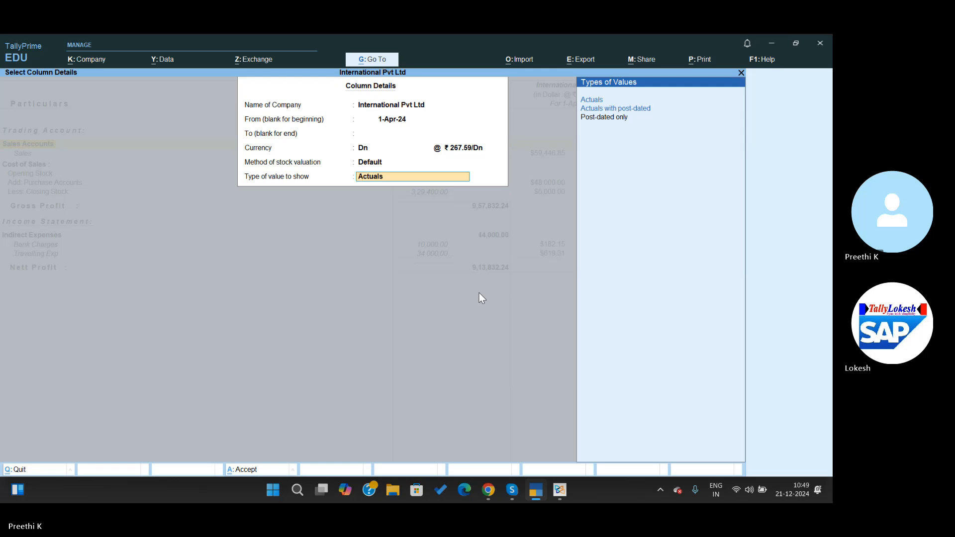
pyautogui.press('Return')
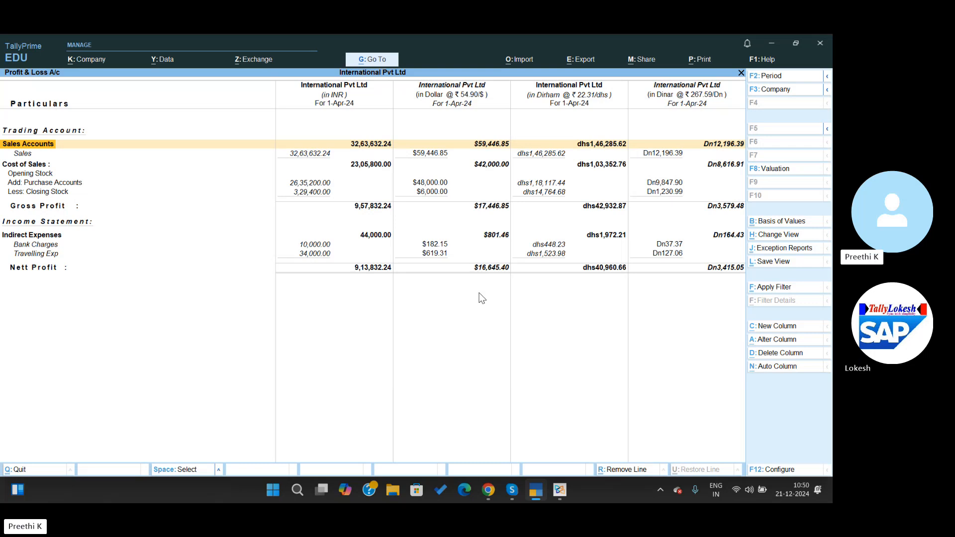
# Step: Switch to the PDF and look through the VAT Problem 12 for Andhra Traders and the GST definition and dealer types pages
pyautogui.hotkey('alt', 'Tab')
pyautogui.scroll(-5, 482, 298)
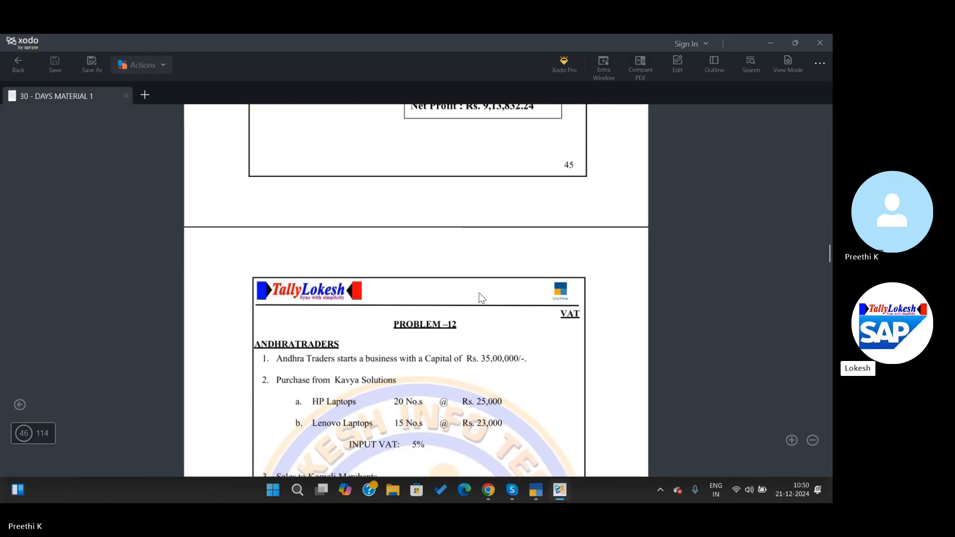
pyautogui.scroll(-3, 481, 298)
pyautogui.scroll(-1, 482, 298)
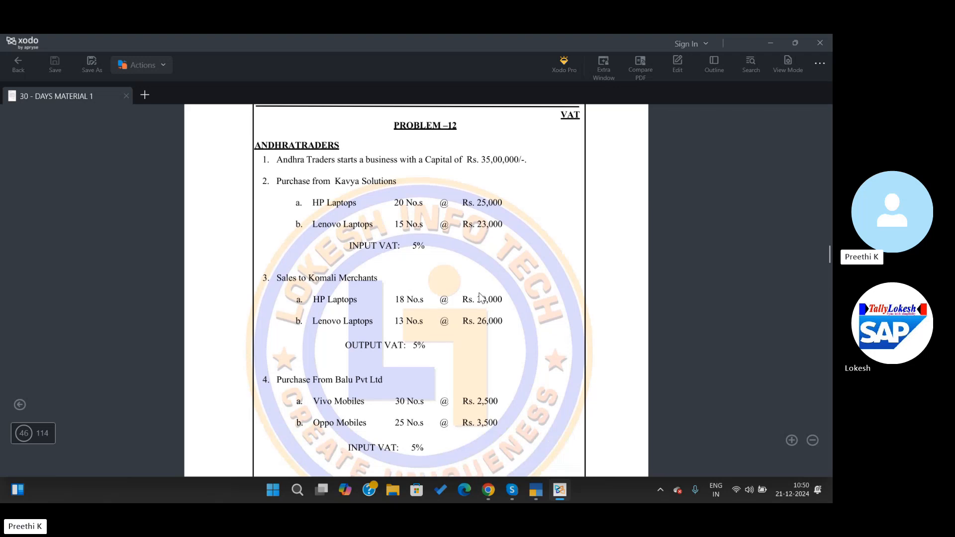
pyautogui.scroll(-1, 482, 298)
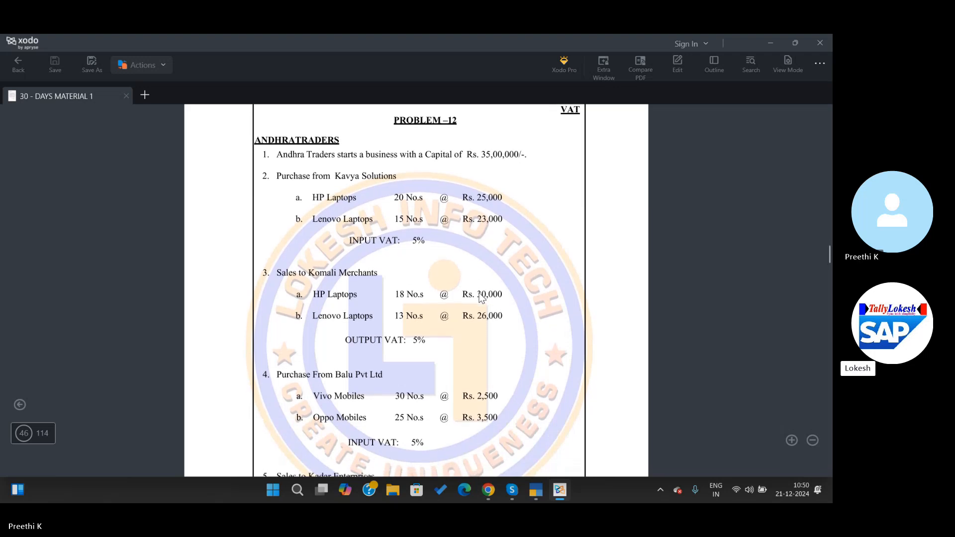
pyautogui.scroll(-15, 481, 298)
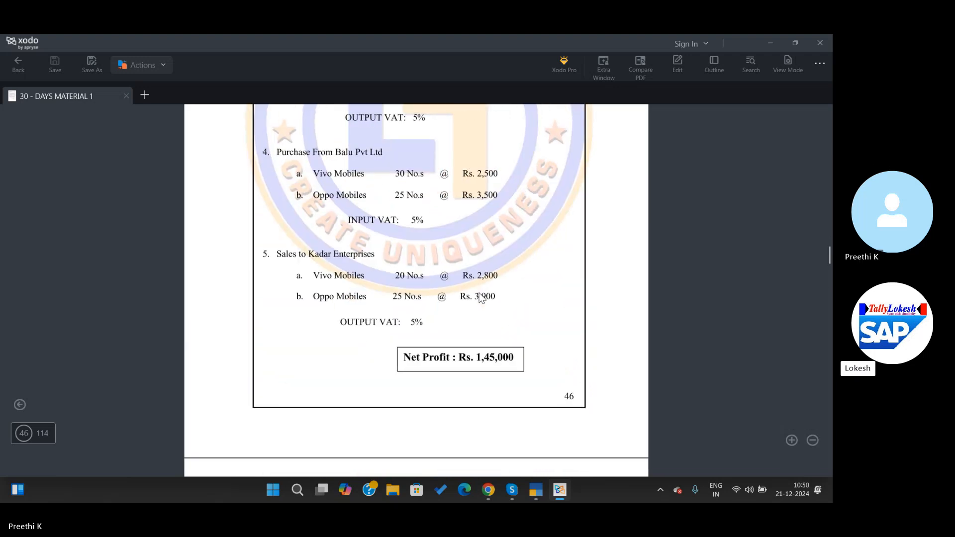
pyautogui.scroll(-10, 481, 298)
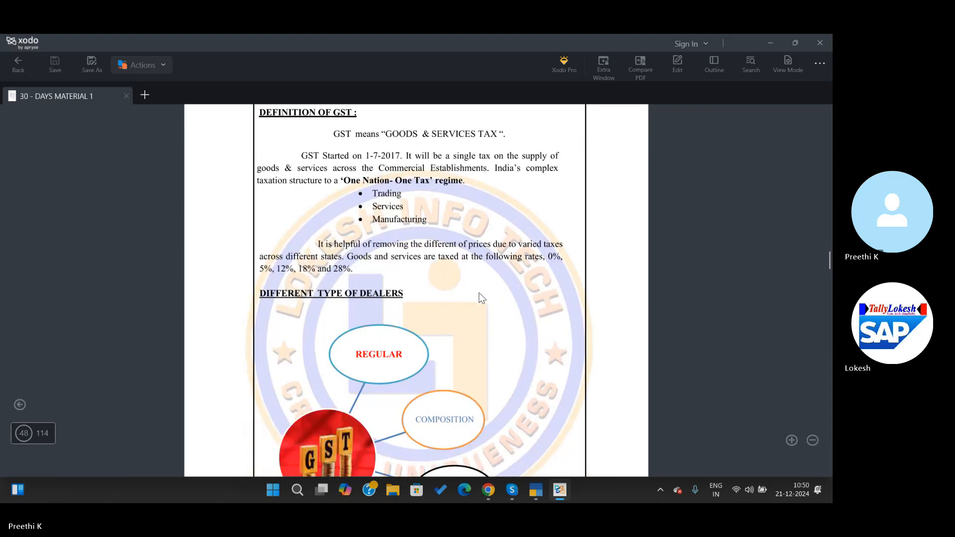
pyautogui.scroll(-10, 482, 298)
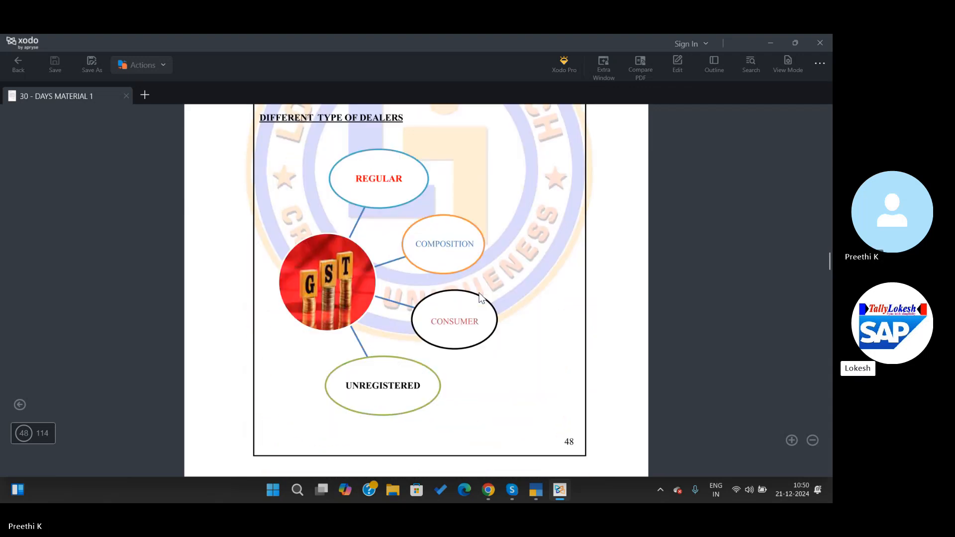